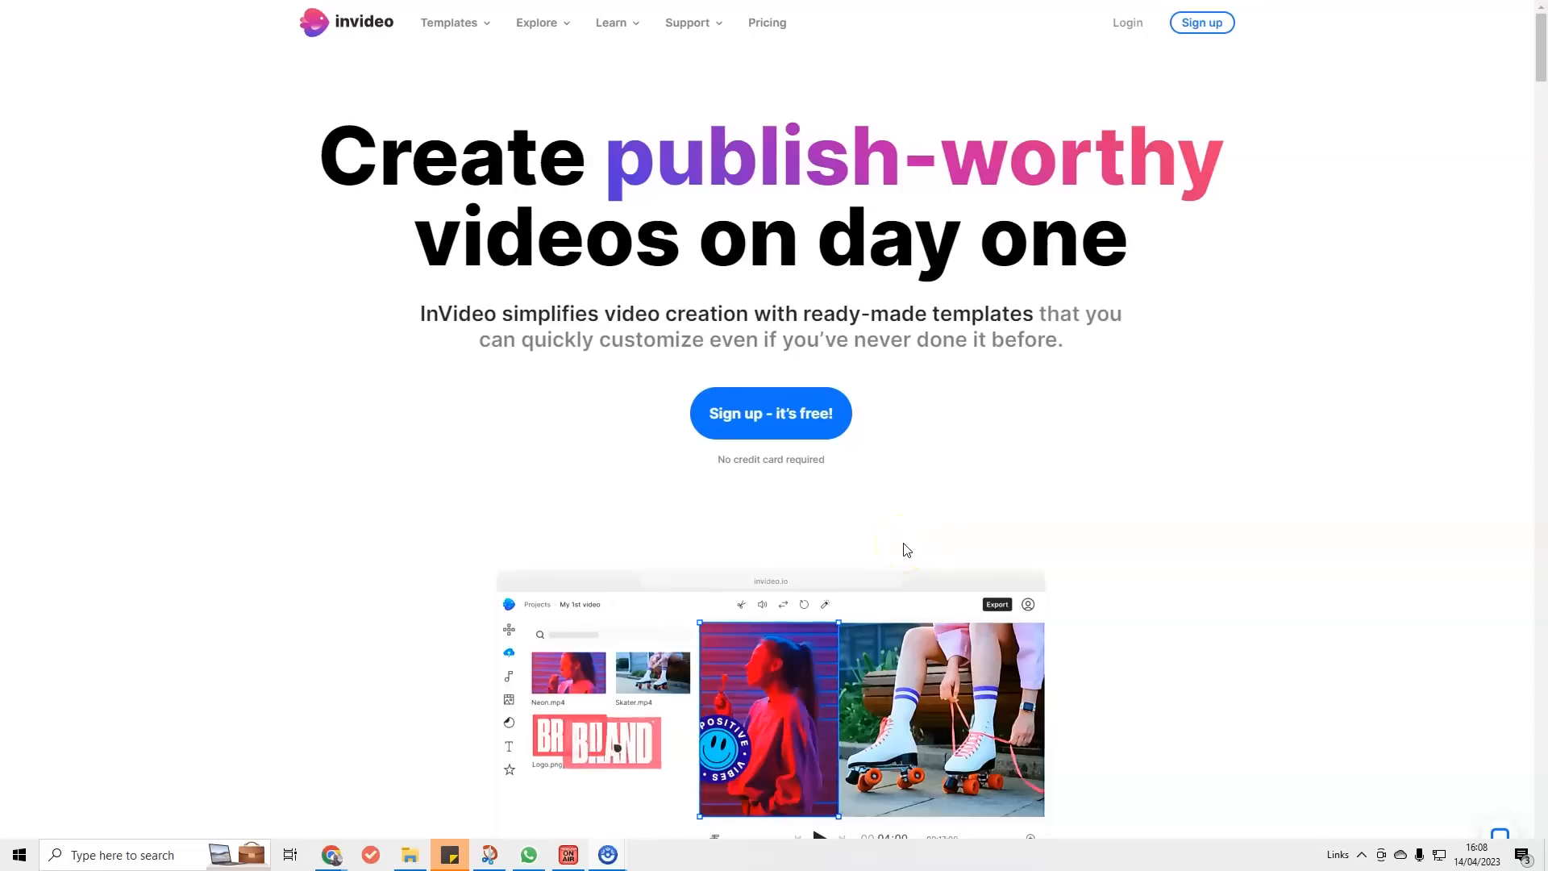
Look through the InVideo homepage's product demo, ratings, template, shortcut and AI tool sections.
left_click(921, 536)
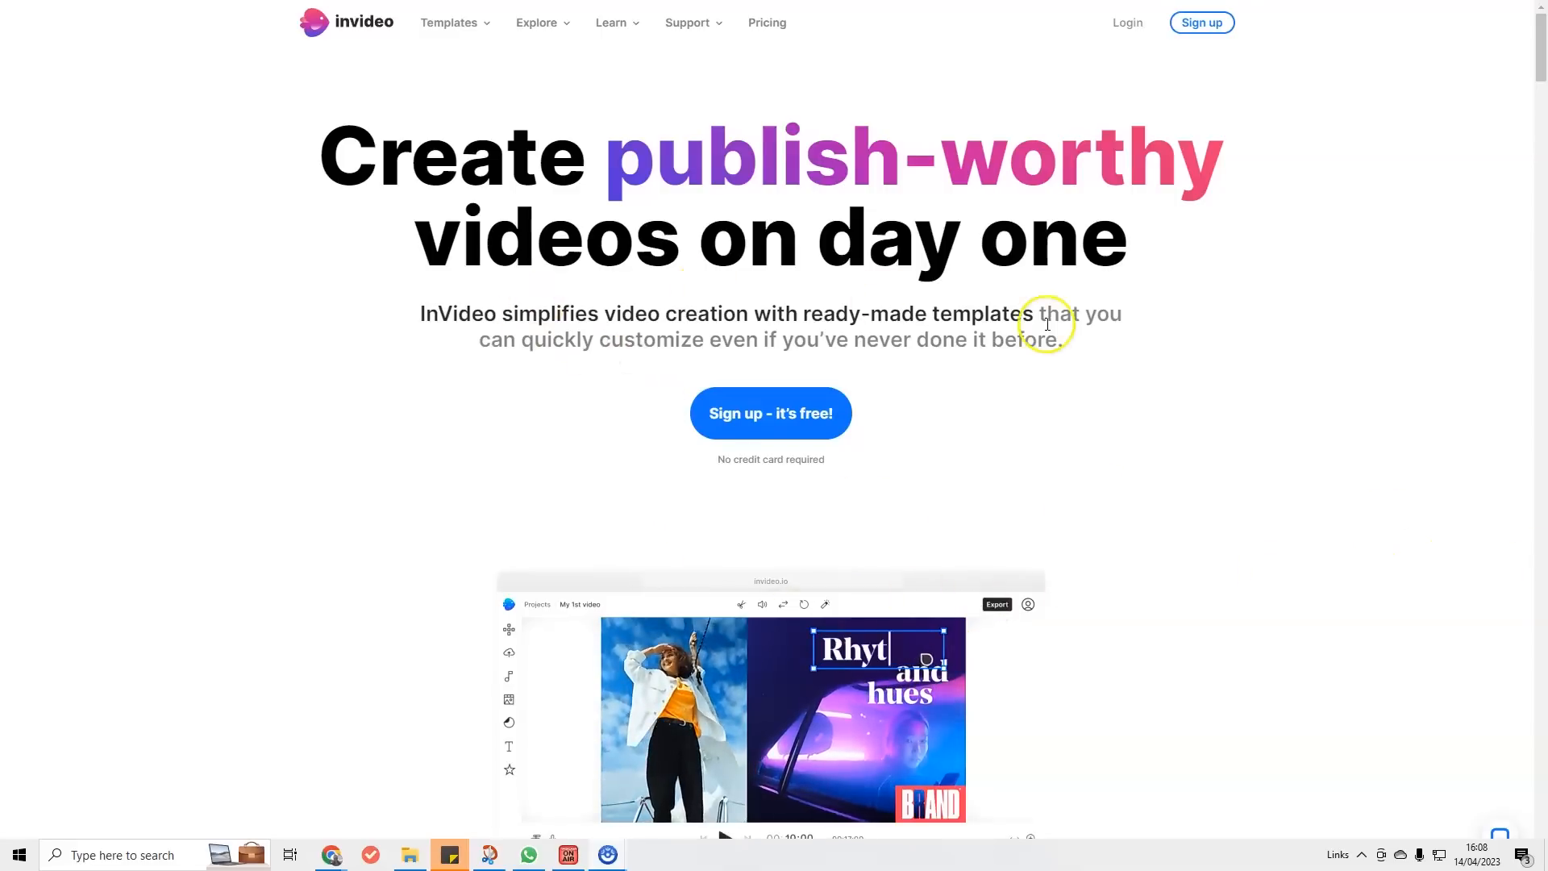
scroll(1290, 483, "down", 3)
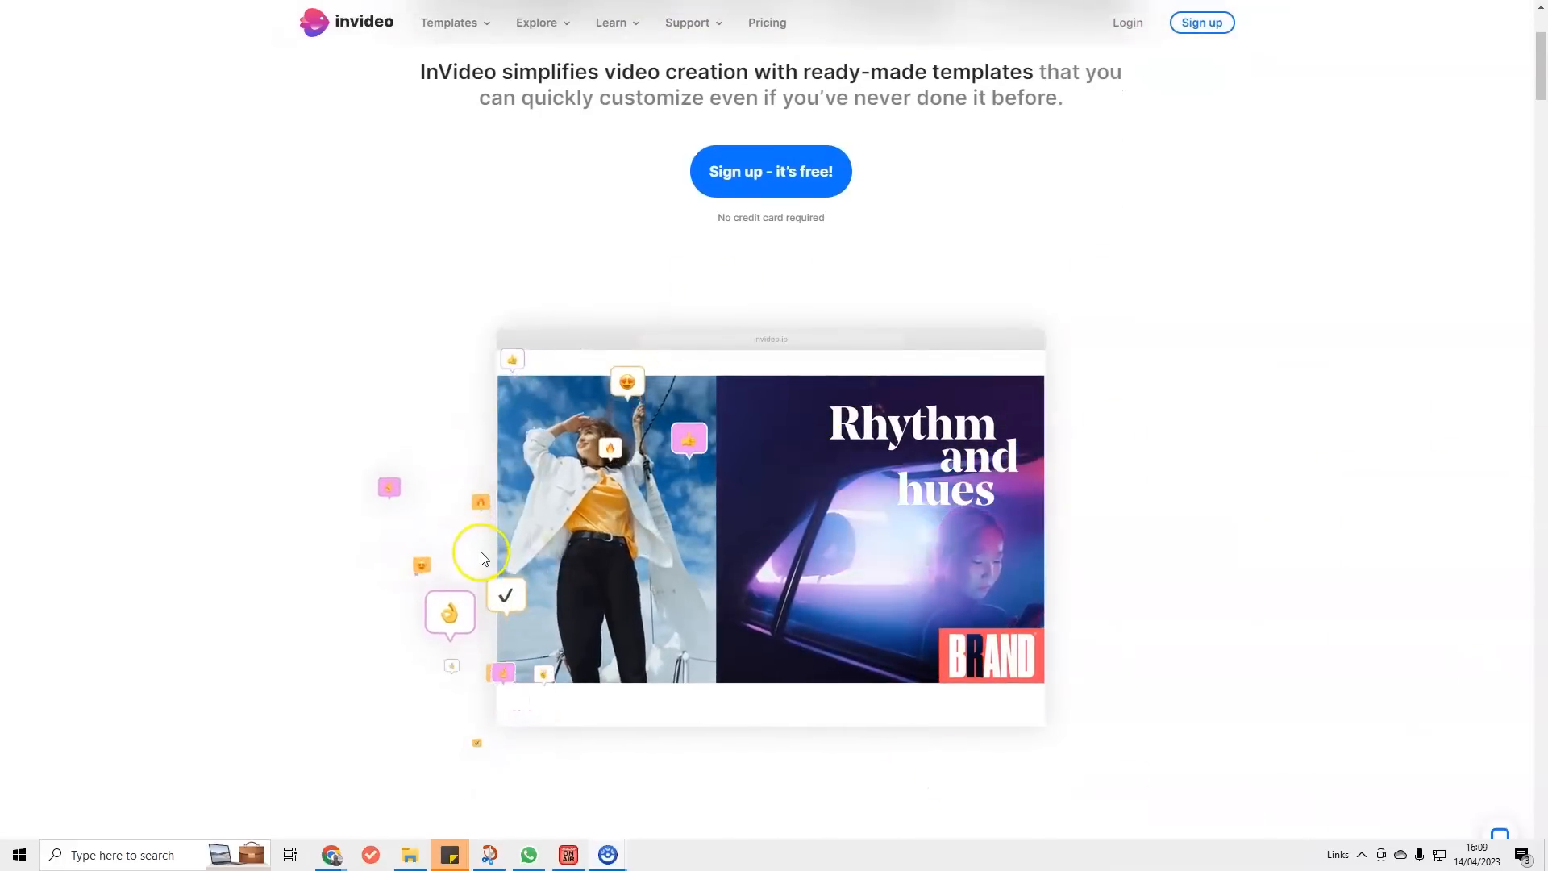
scroll(1210, 581, "down", 1)
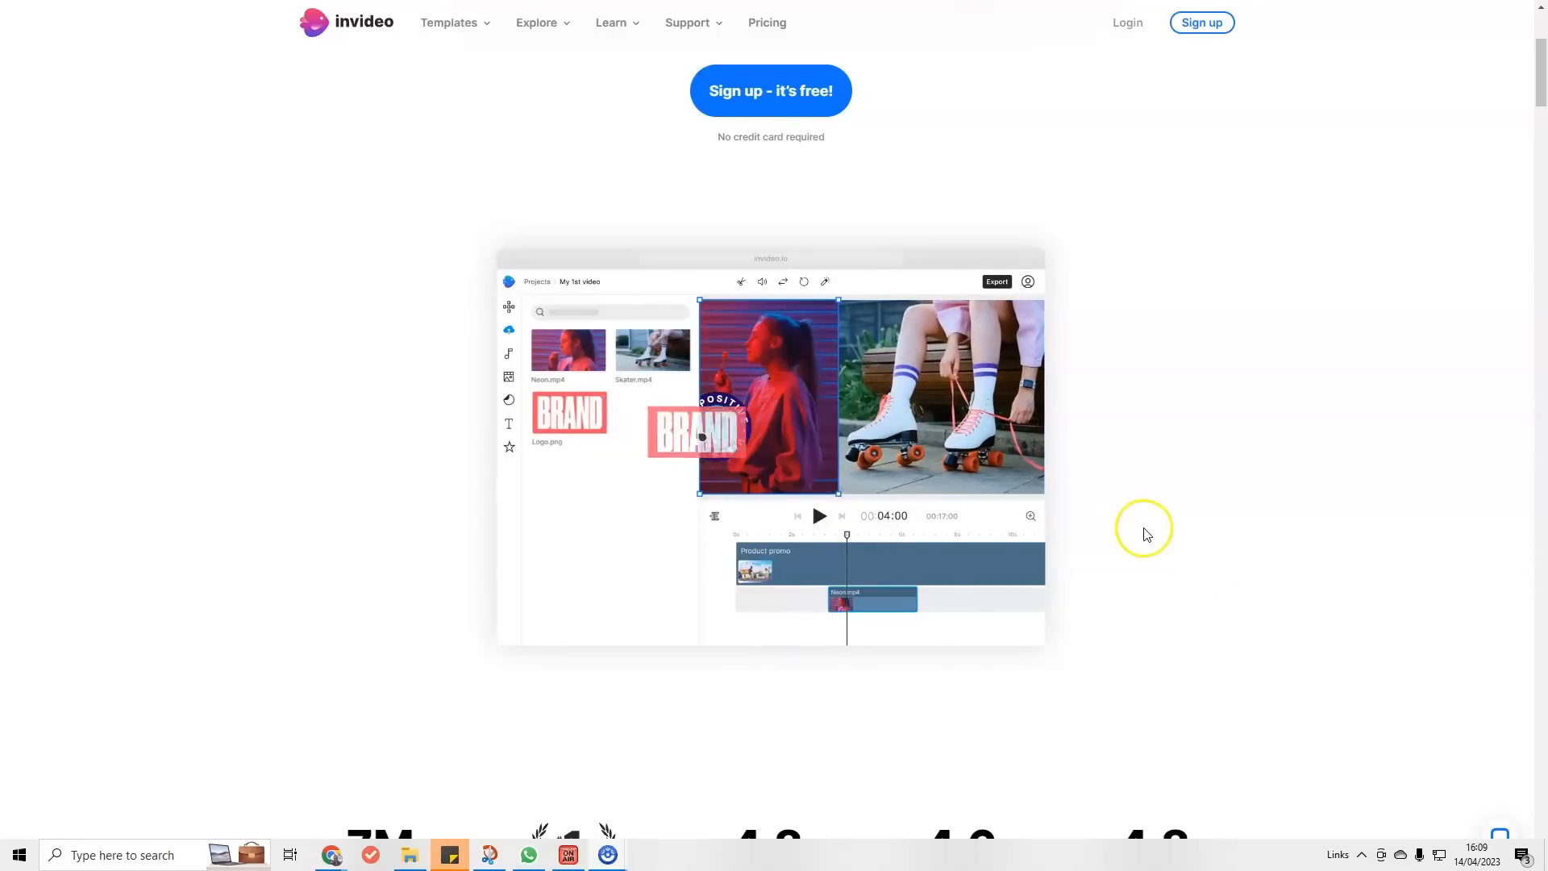
scroll(1061, 518, "down", 1)
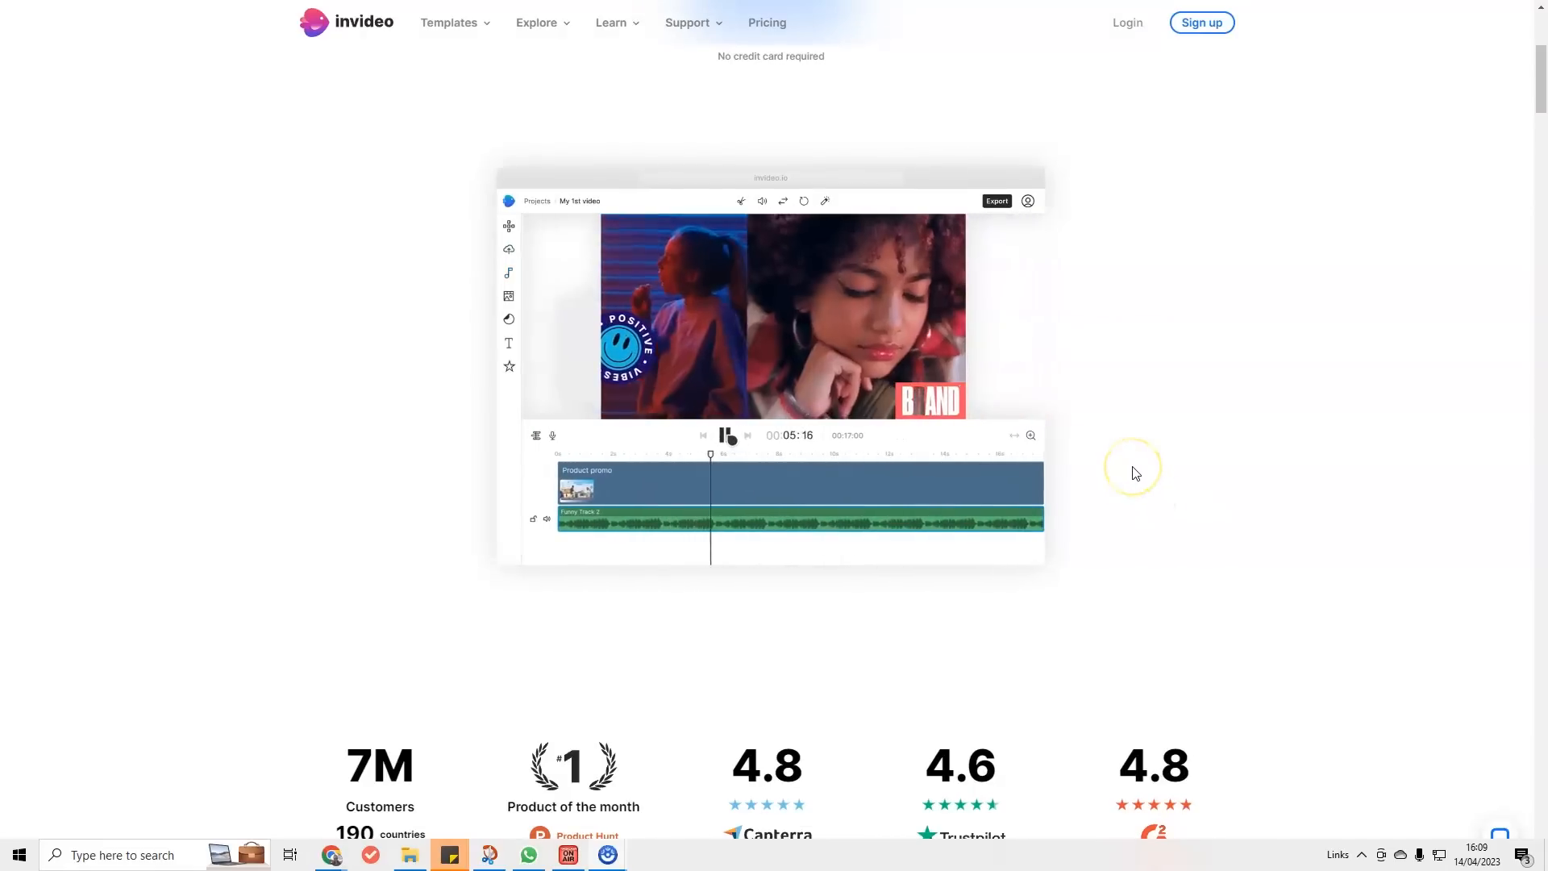
scroll(1095, 481, "down", 9)
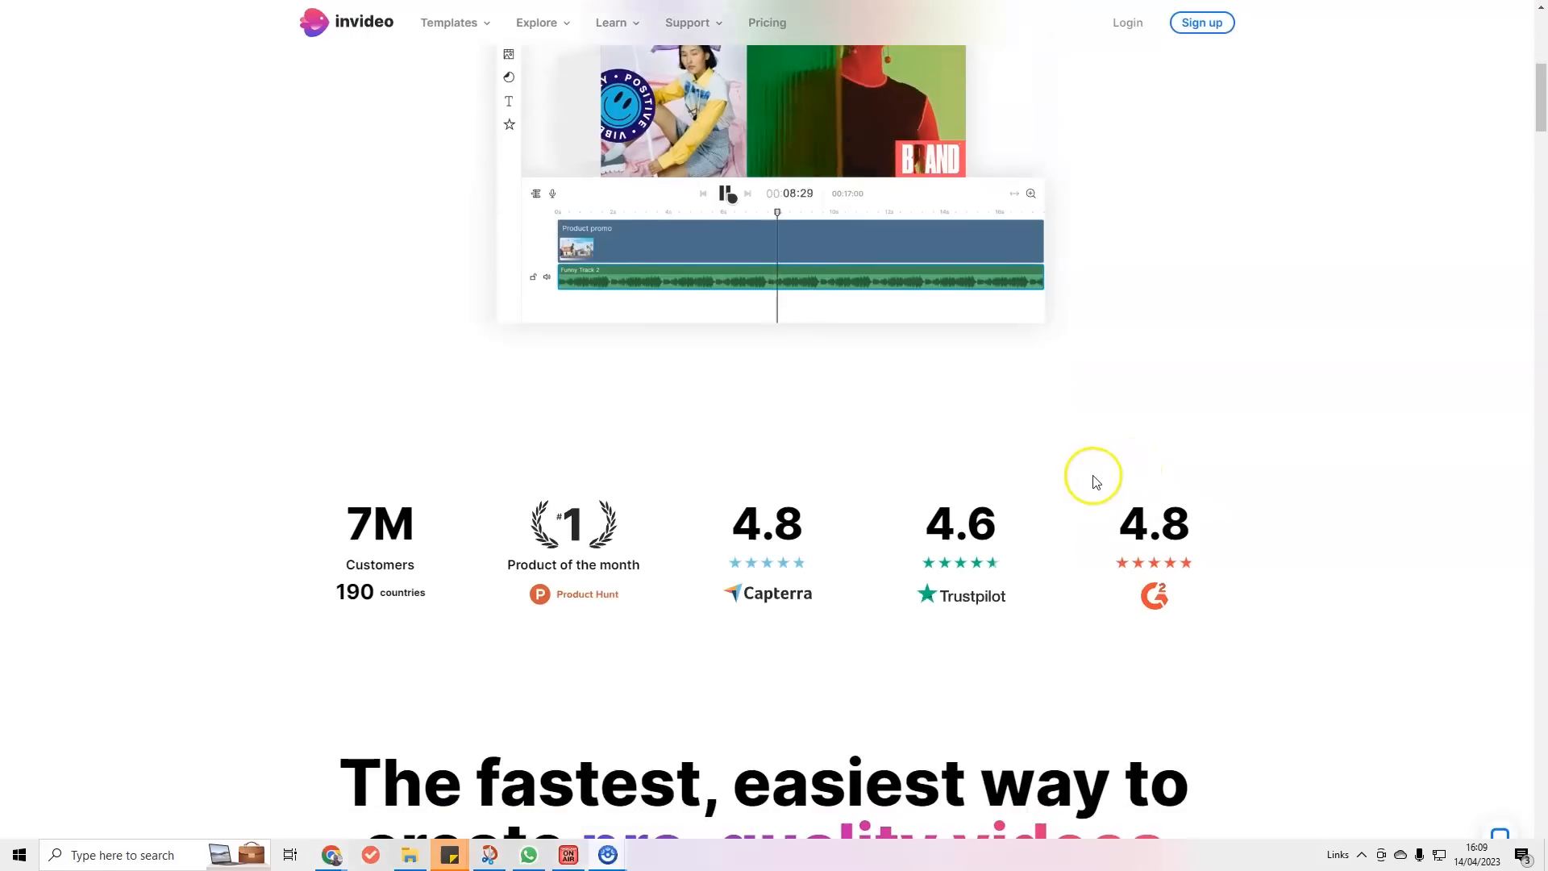
scroll(1094, 477, "down", 9)
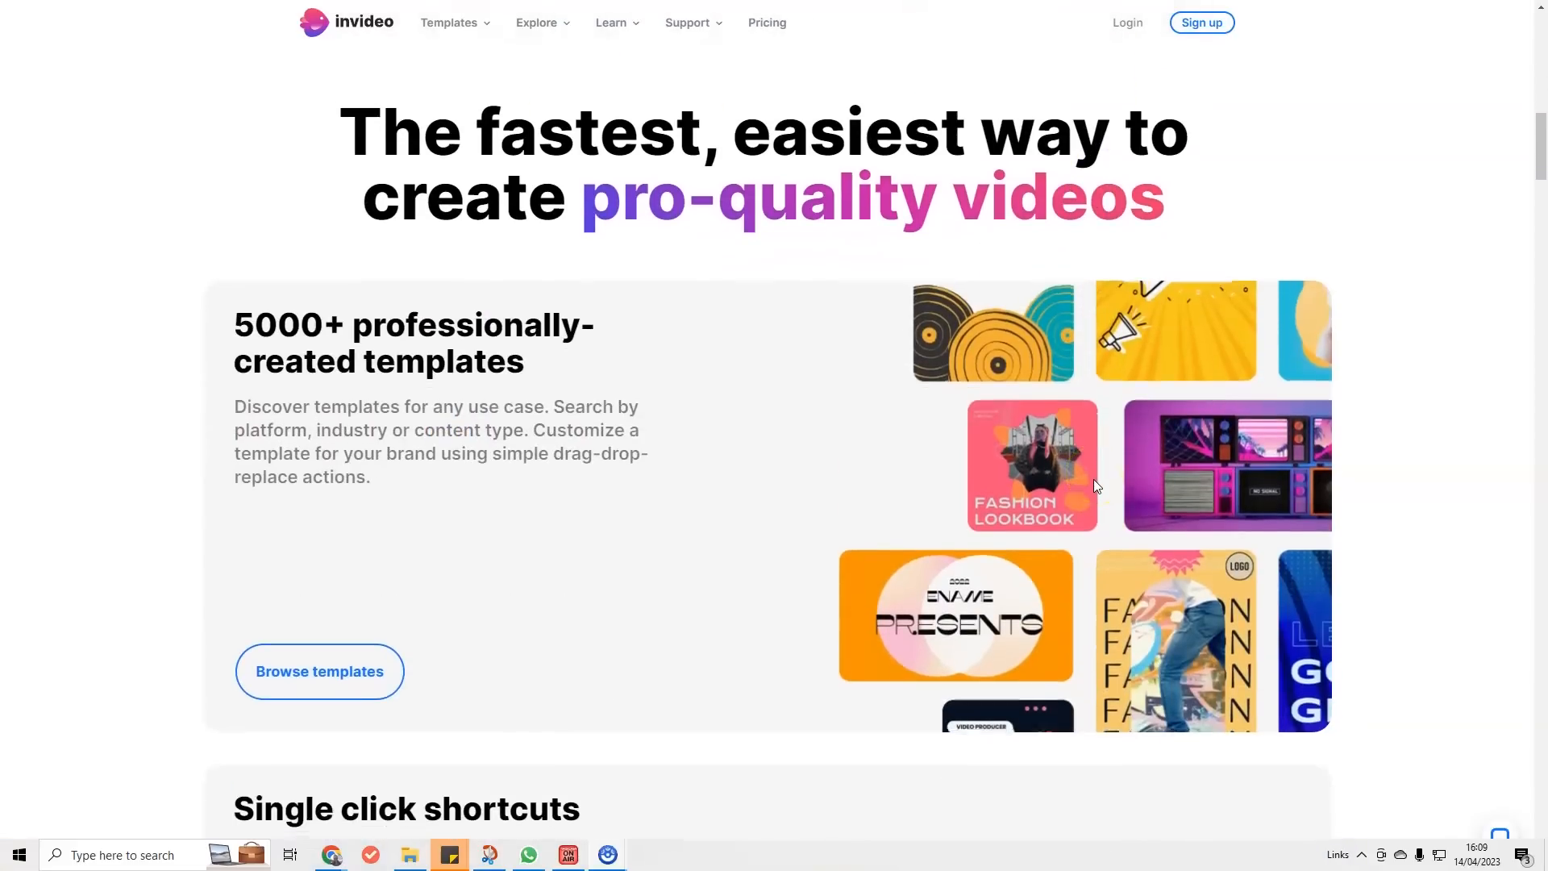
scroll(976, 440, "down", 6)
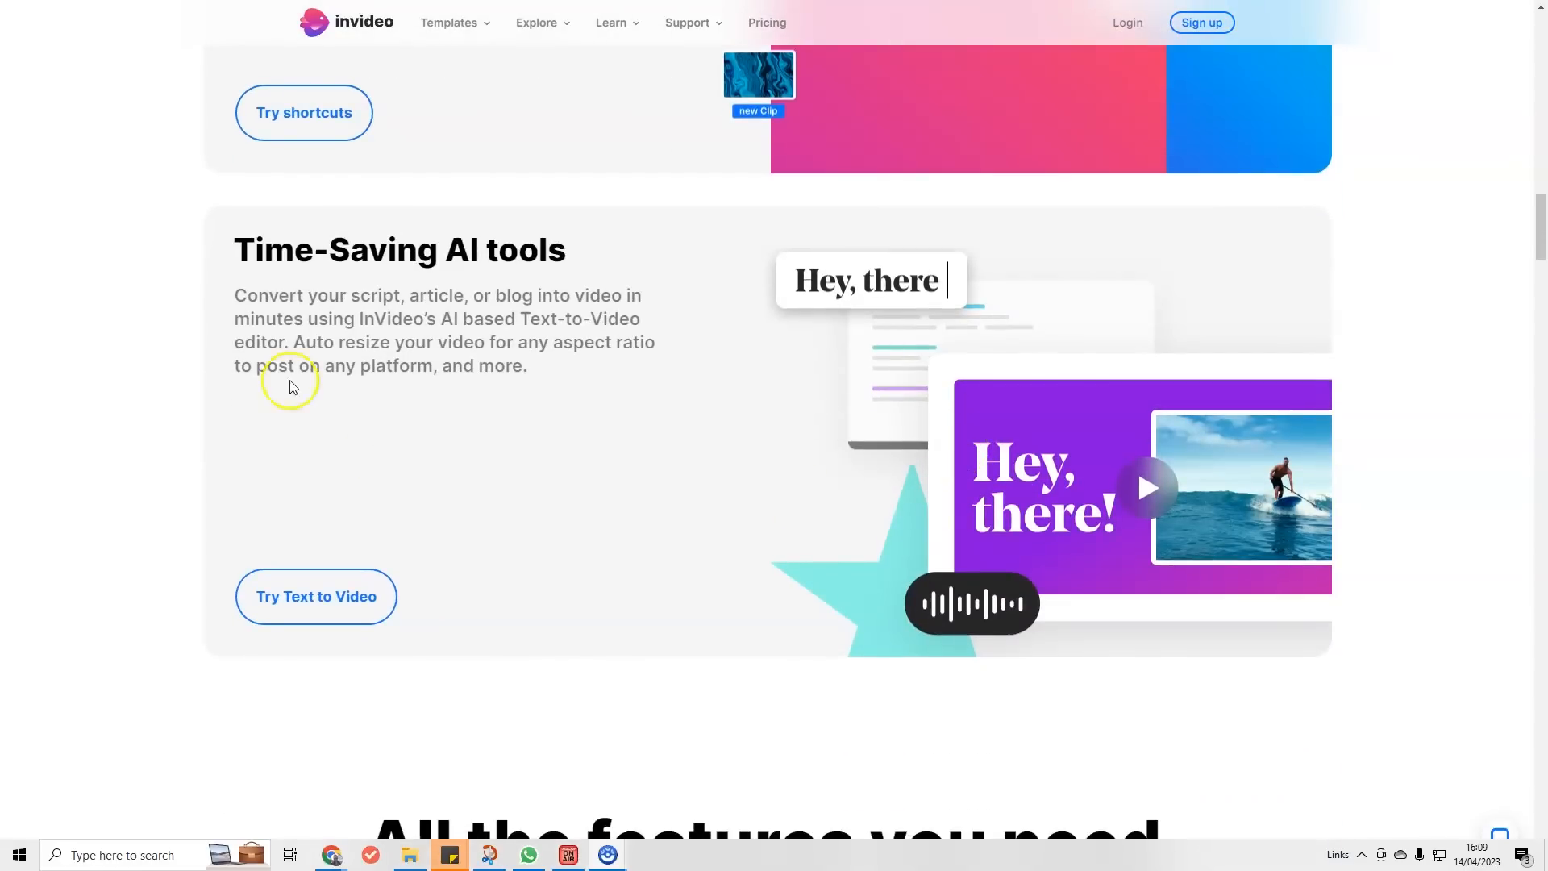
scroll(820, 595, "down", 4)
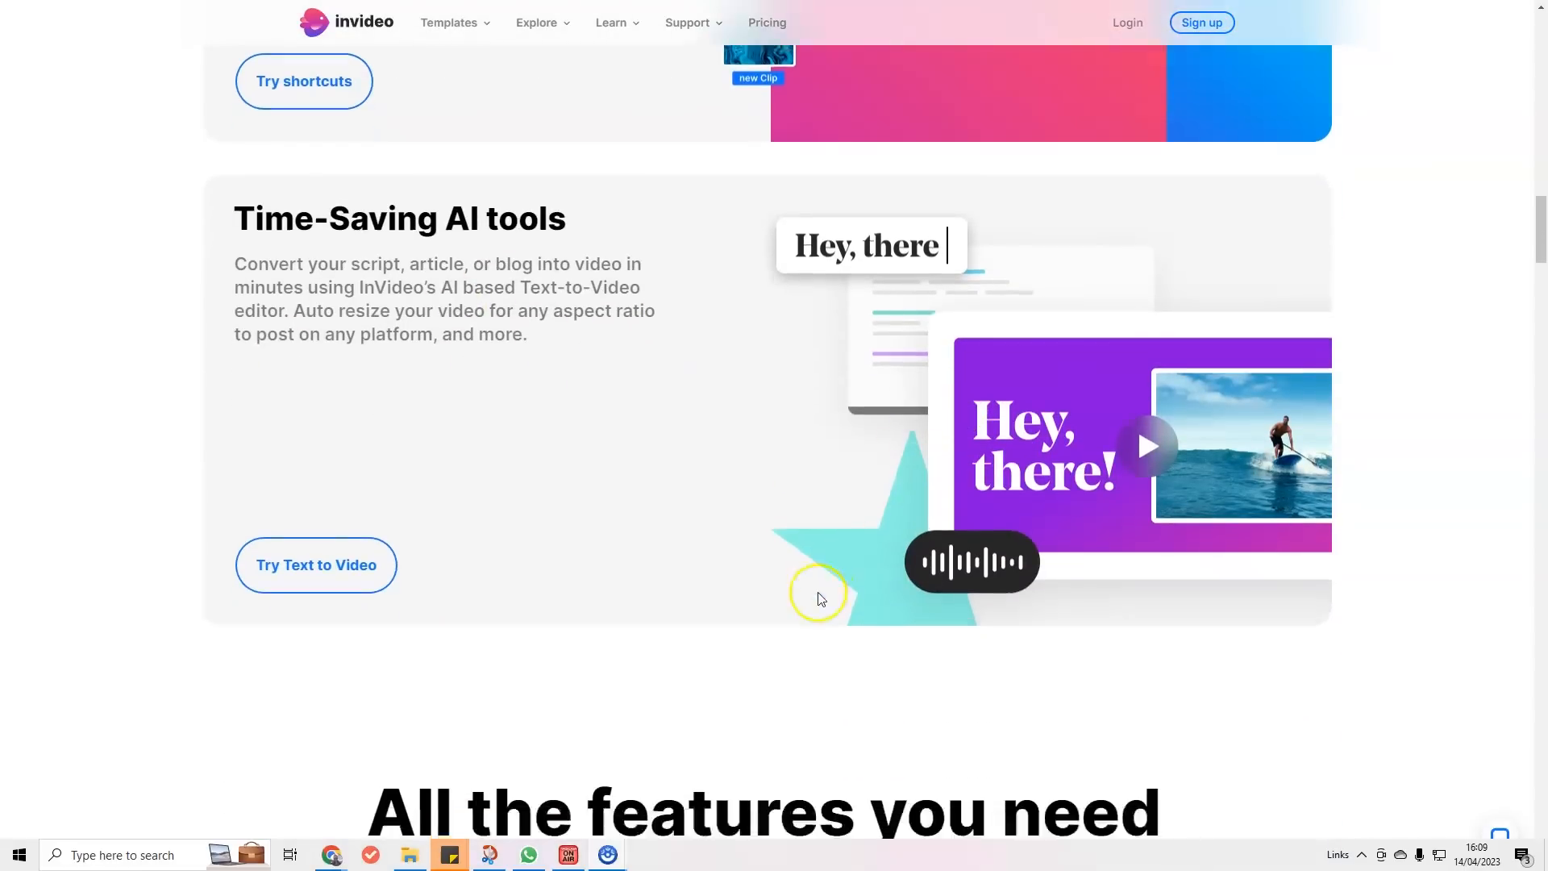
scroll(868, 609, "up", 3)
scroll(869, 609, "up", 20)
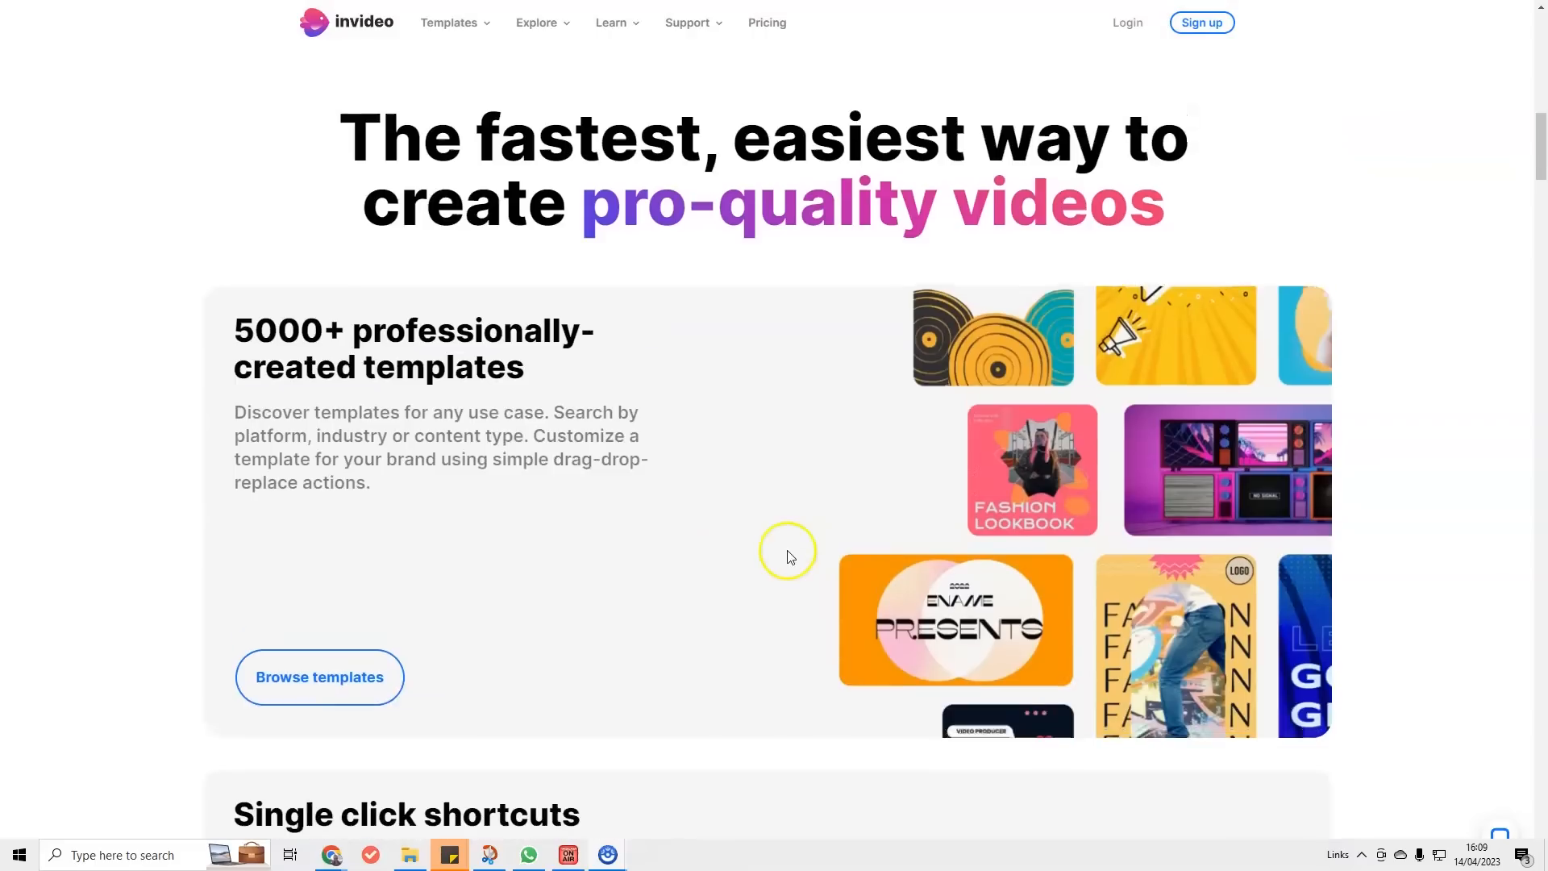
scroll(742, 501, "up", 2)
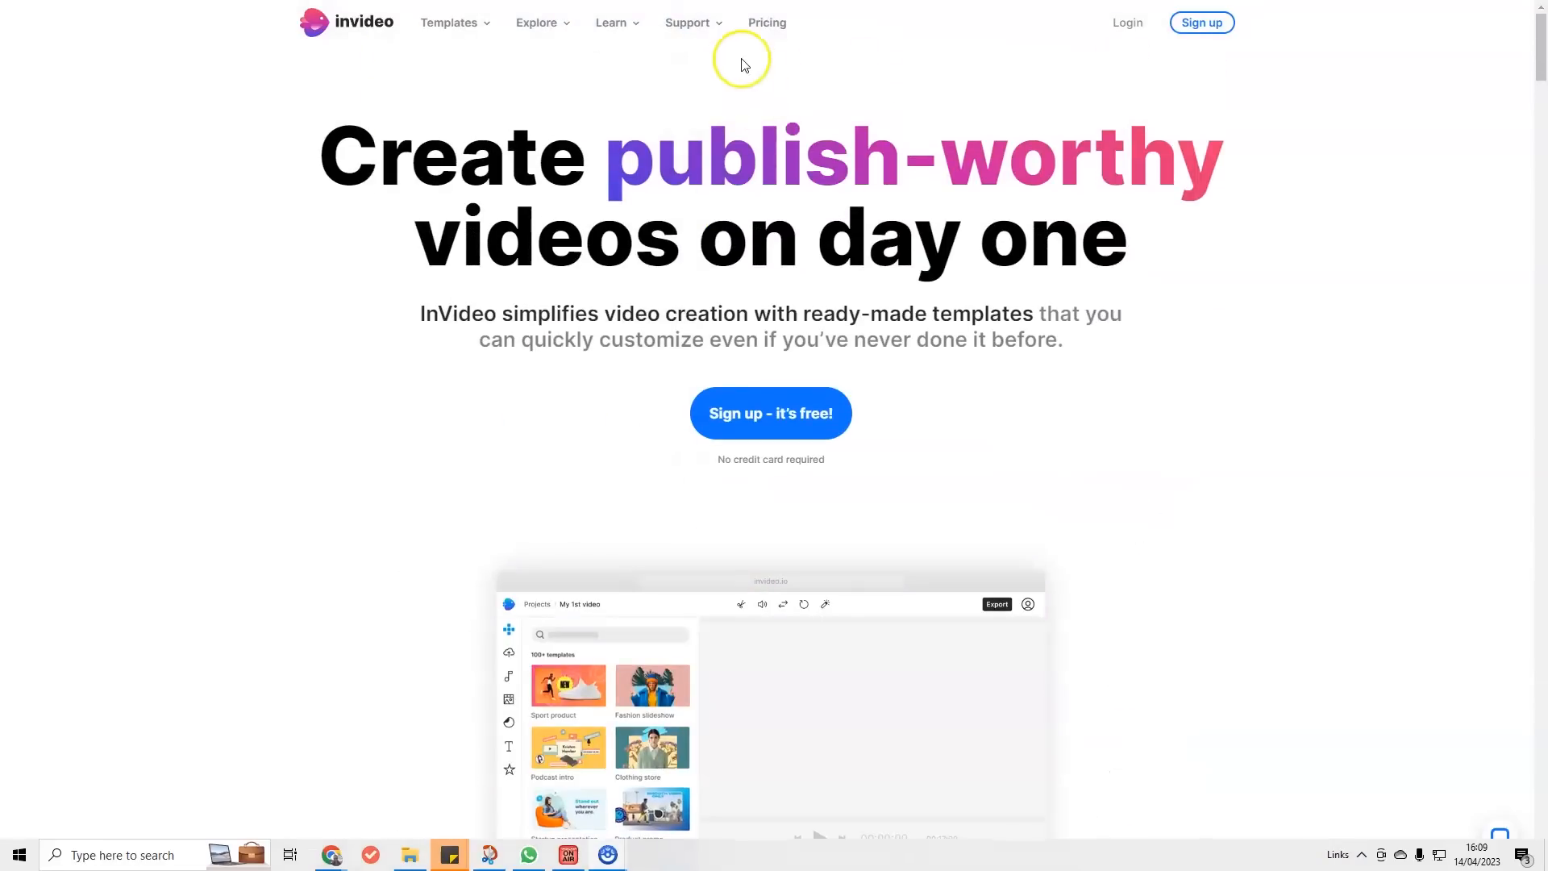
Open the pricing page and compare the Free, Business and Unlimited plans and the Lifetime Business Plan offer.
left_click(768, 24)
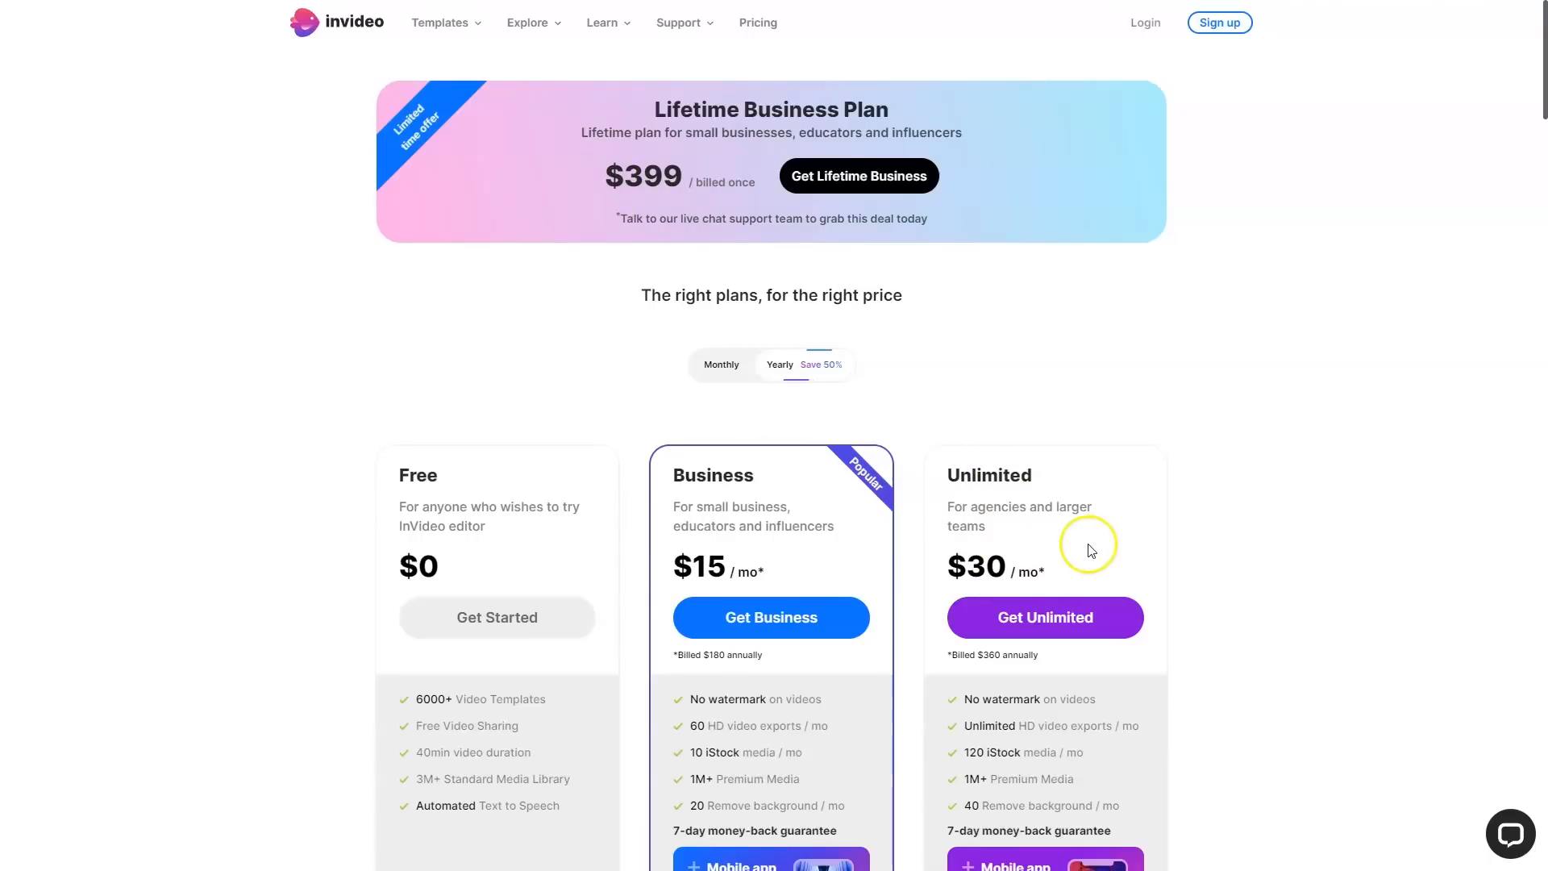
scroll(1087, 545, "down", 2)
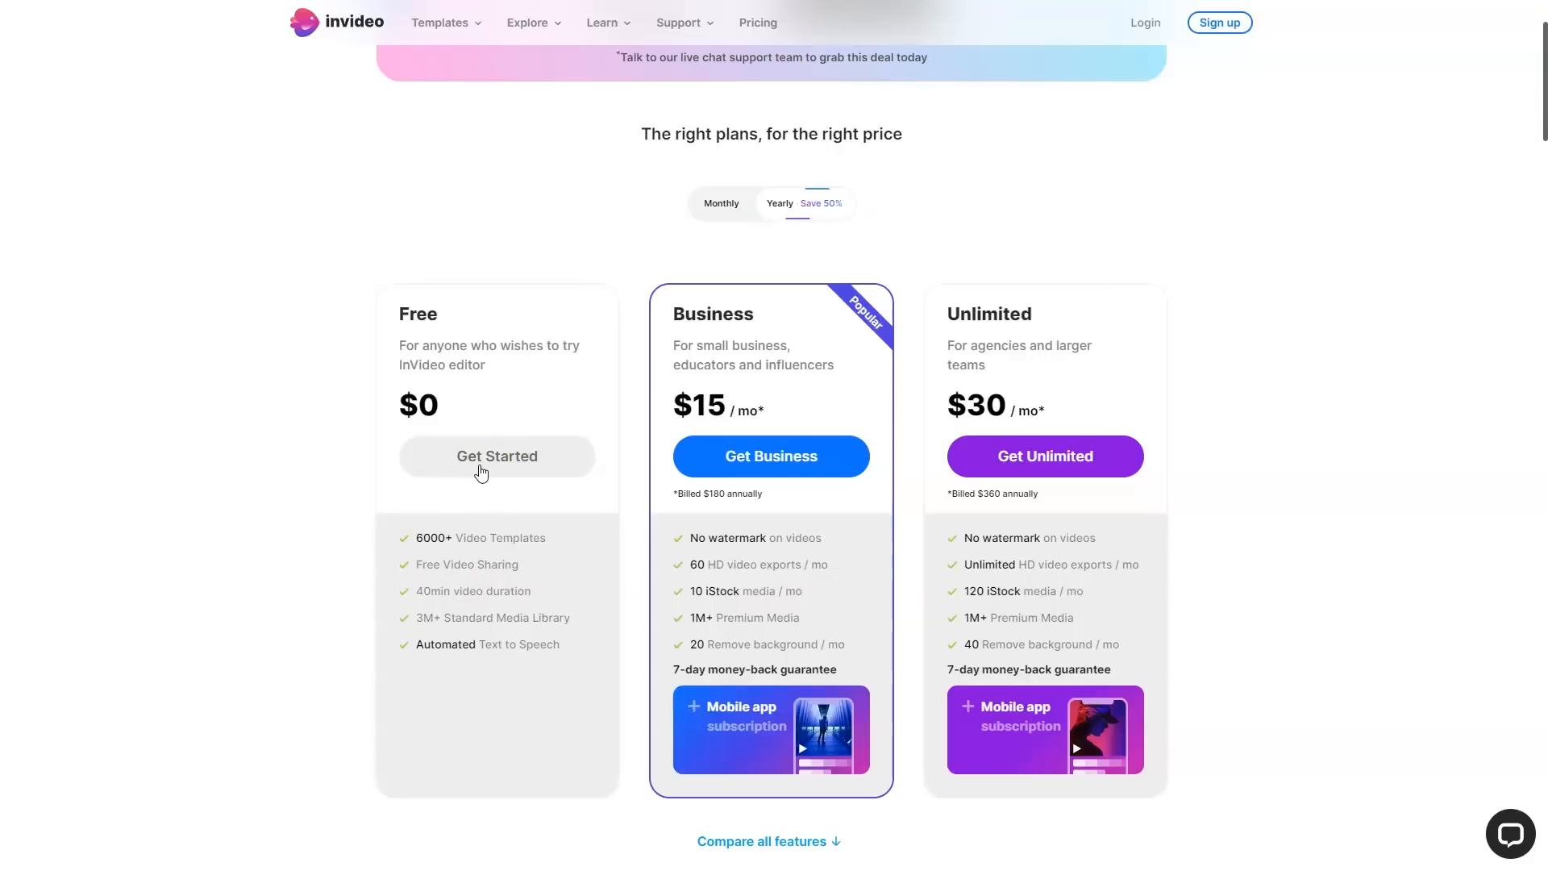
scroll(606, 539, "down", 2)
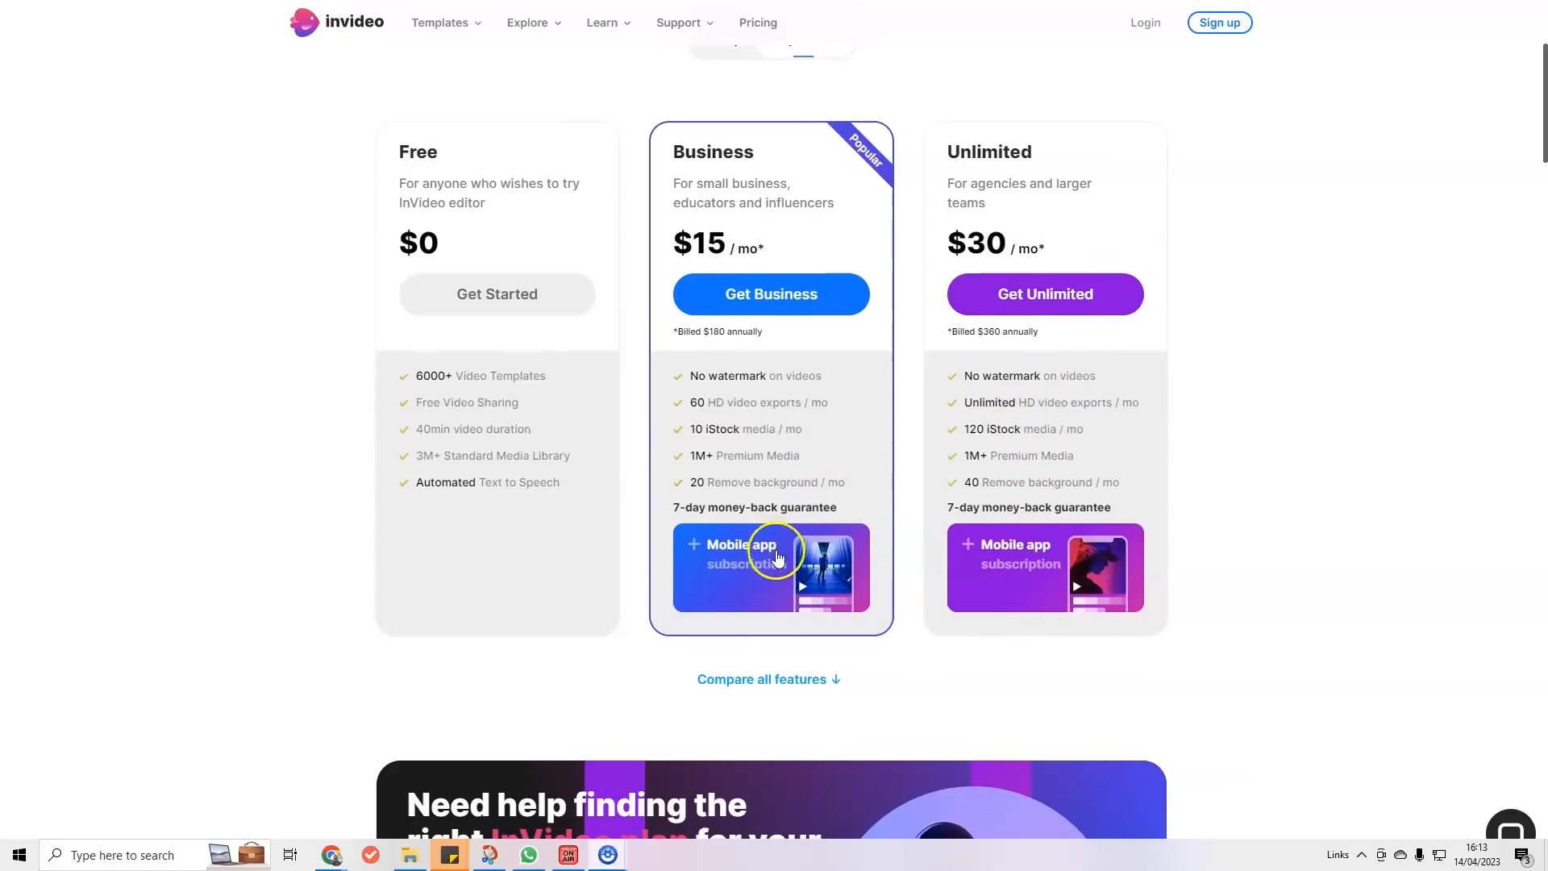
scroll(775, 484, "down", 5)
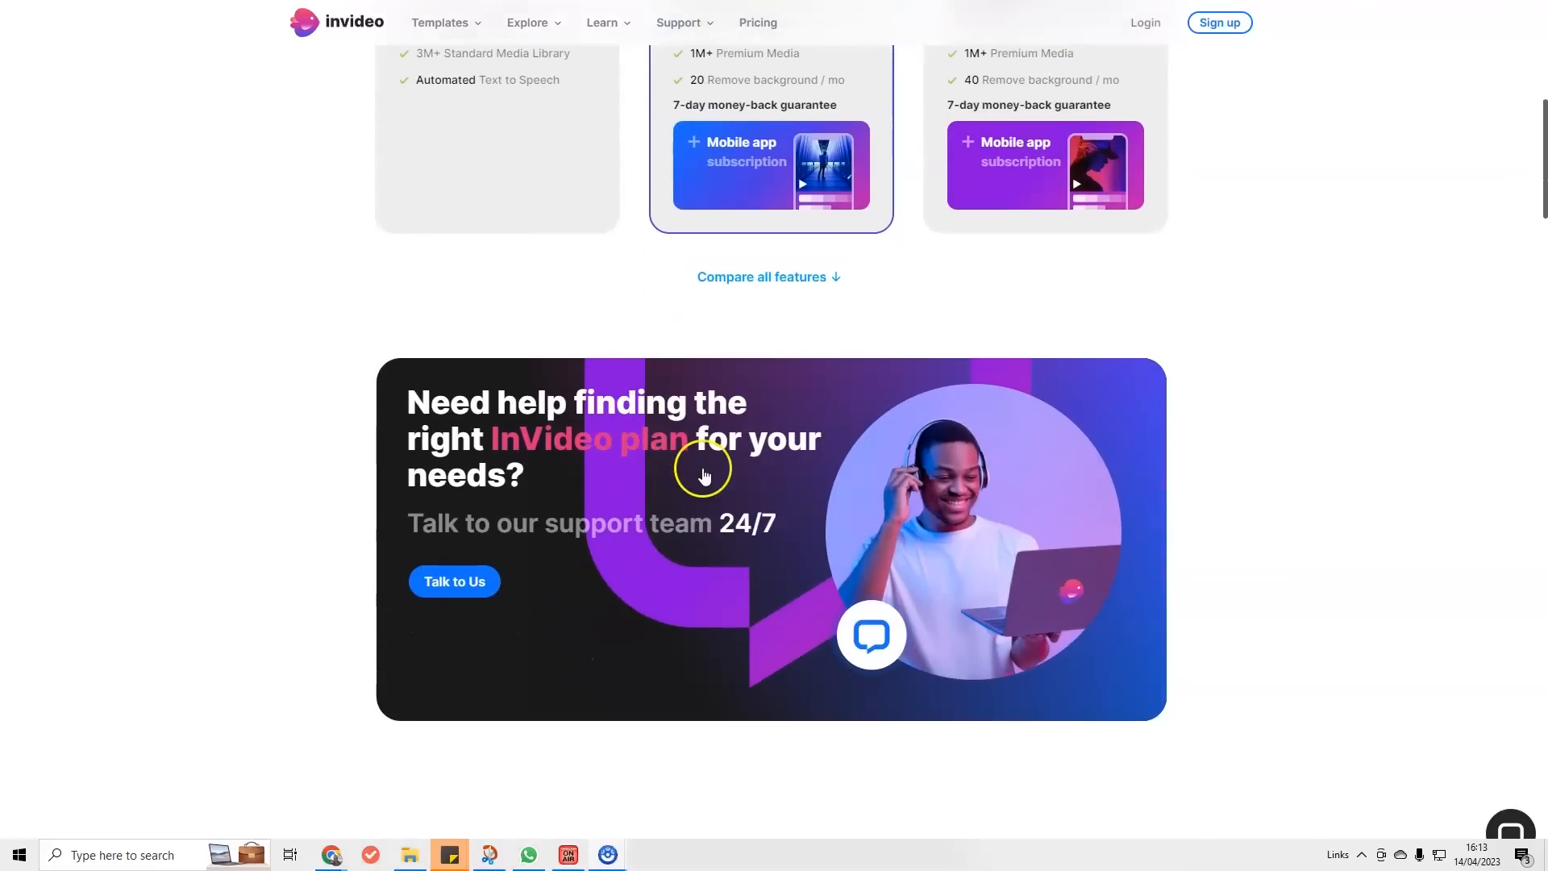
scroll(823, 500, "up", 9)
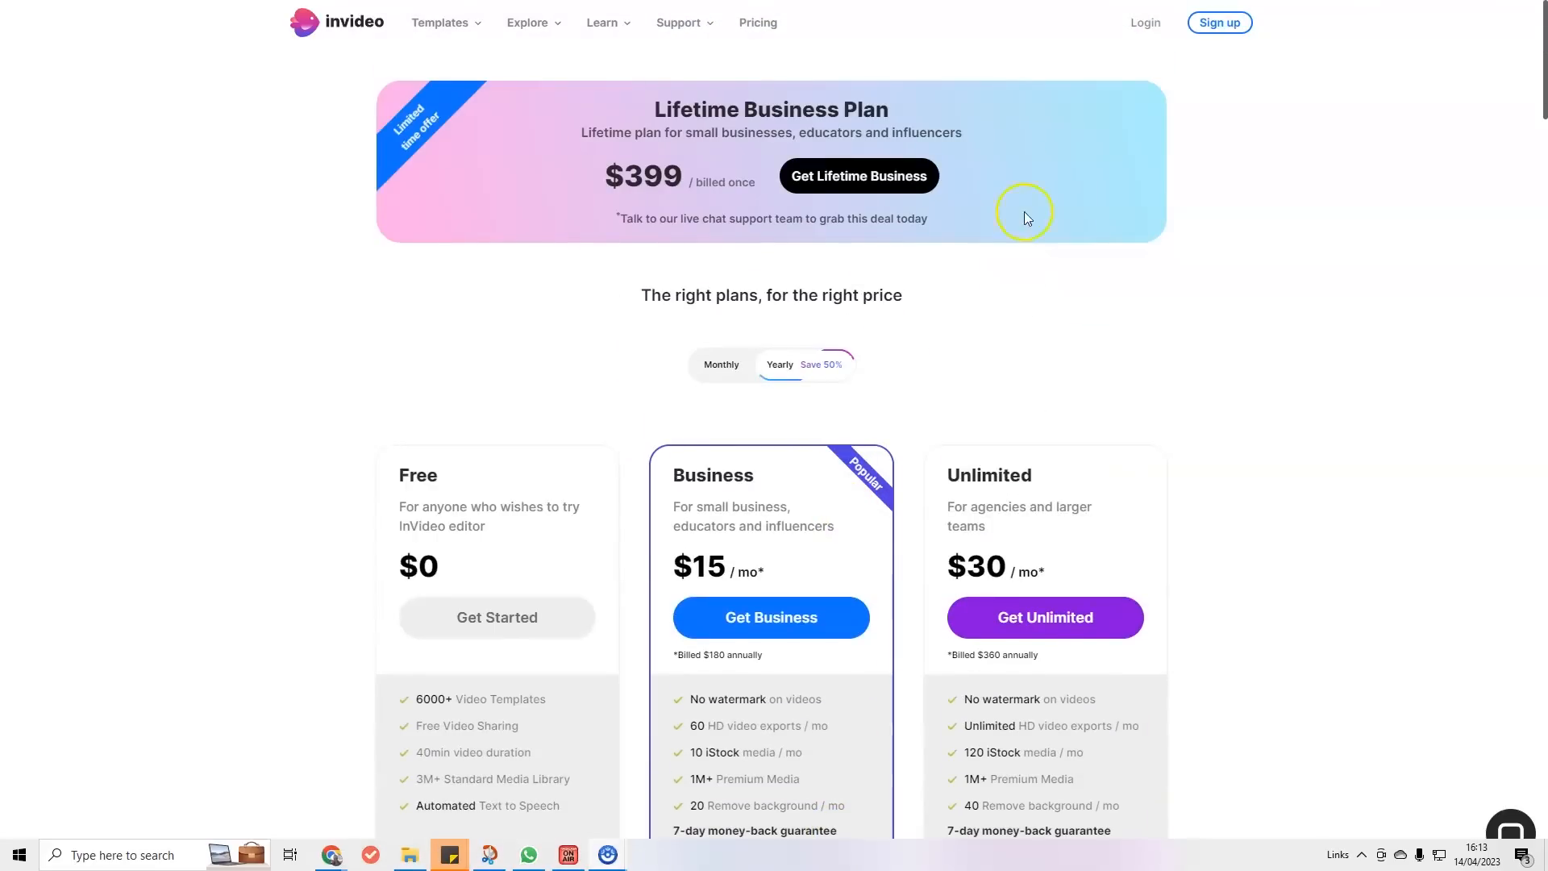
Log in to the InVideo account with the prefilled e-mail and password.
left_click(1145, 22)
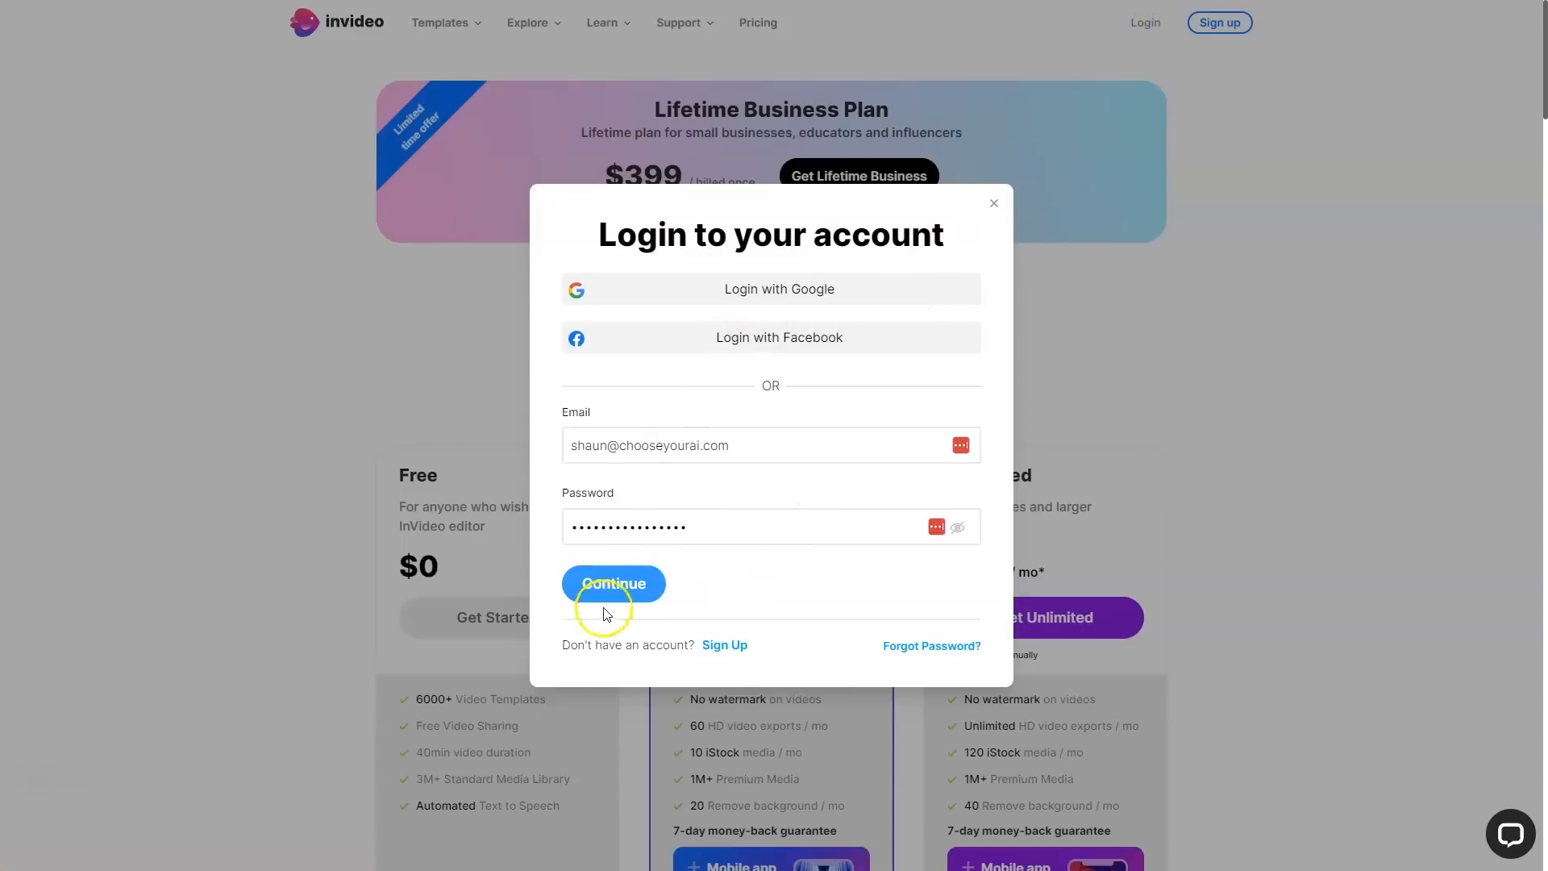
left_click(604, 607)
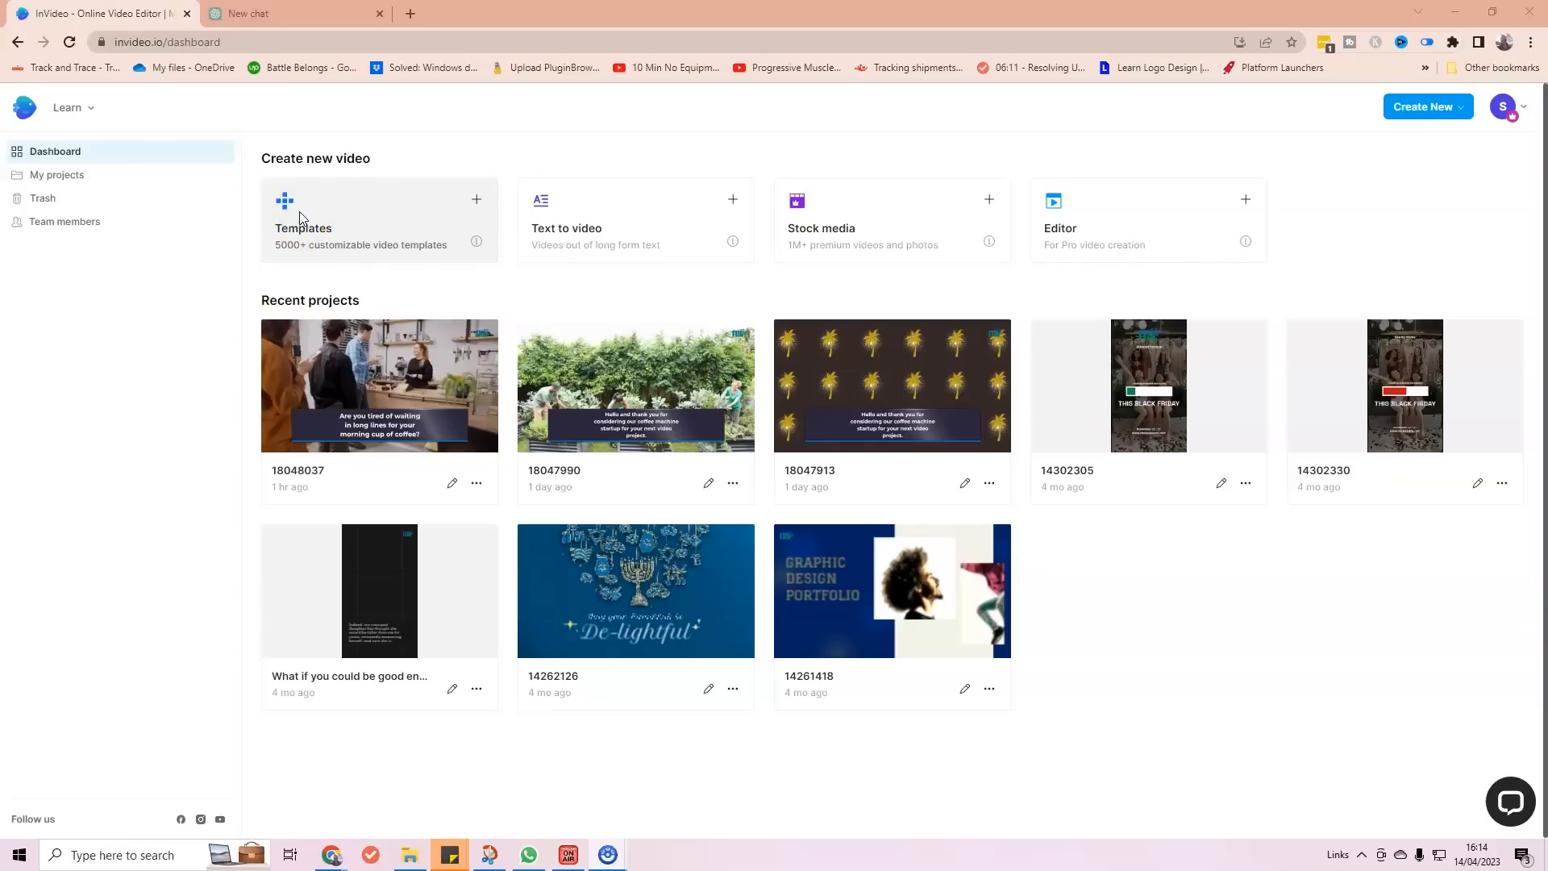
Open the Text to video workflow and browse its suggested templates.
left_click(339, 212)
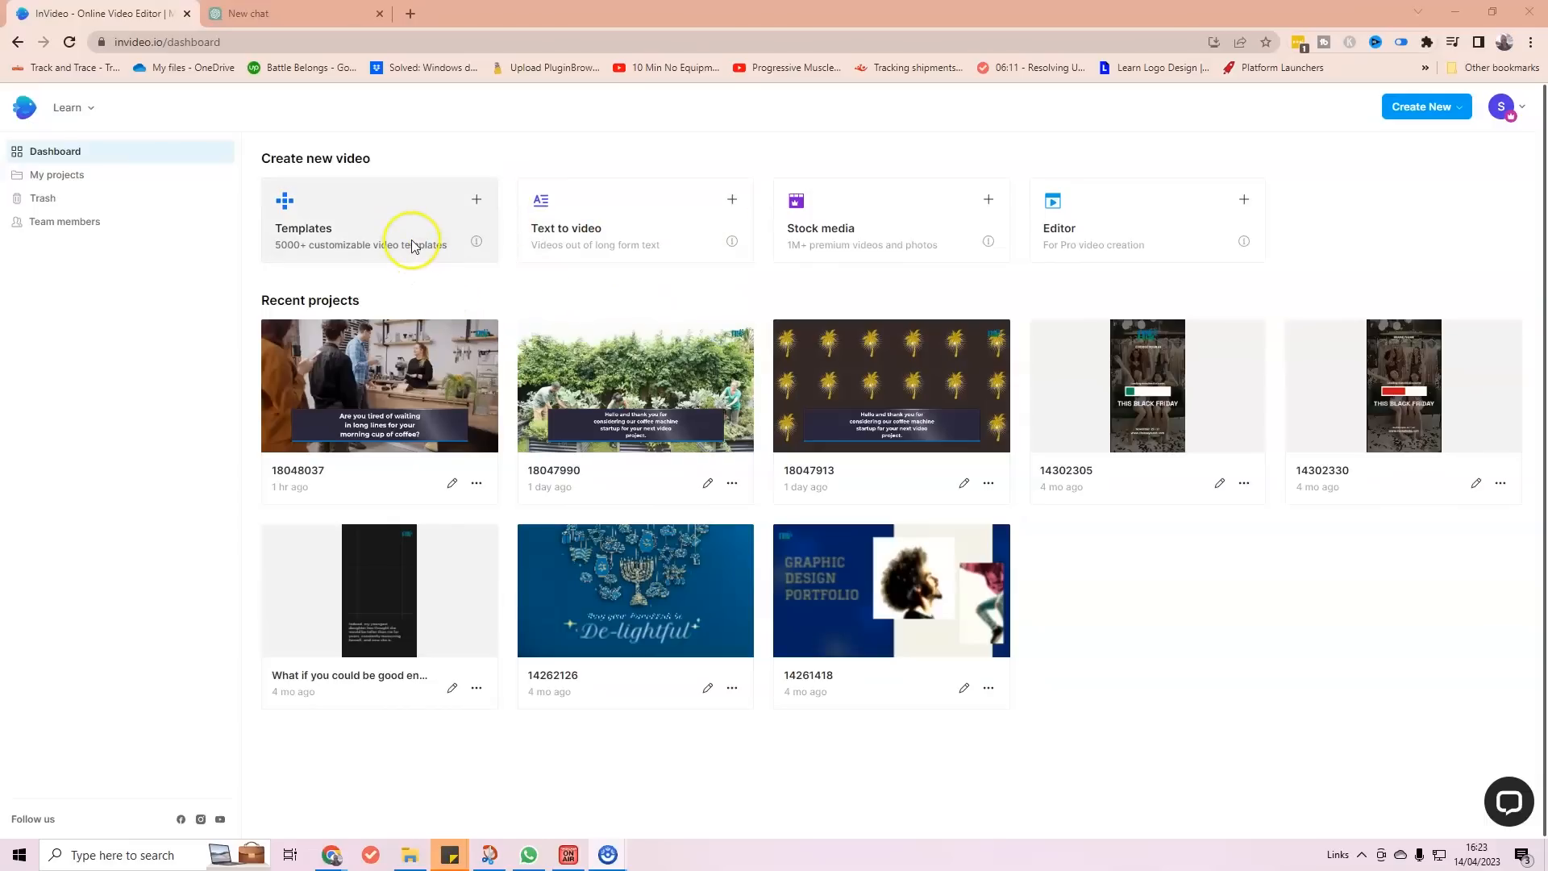
left_click(630, 235)
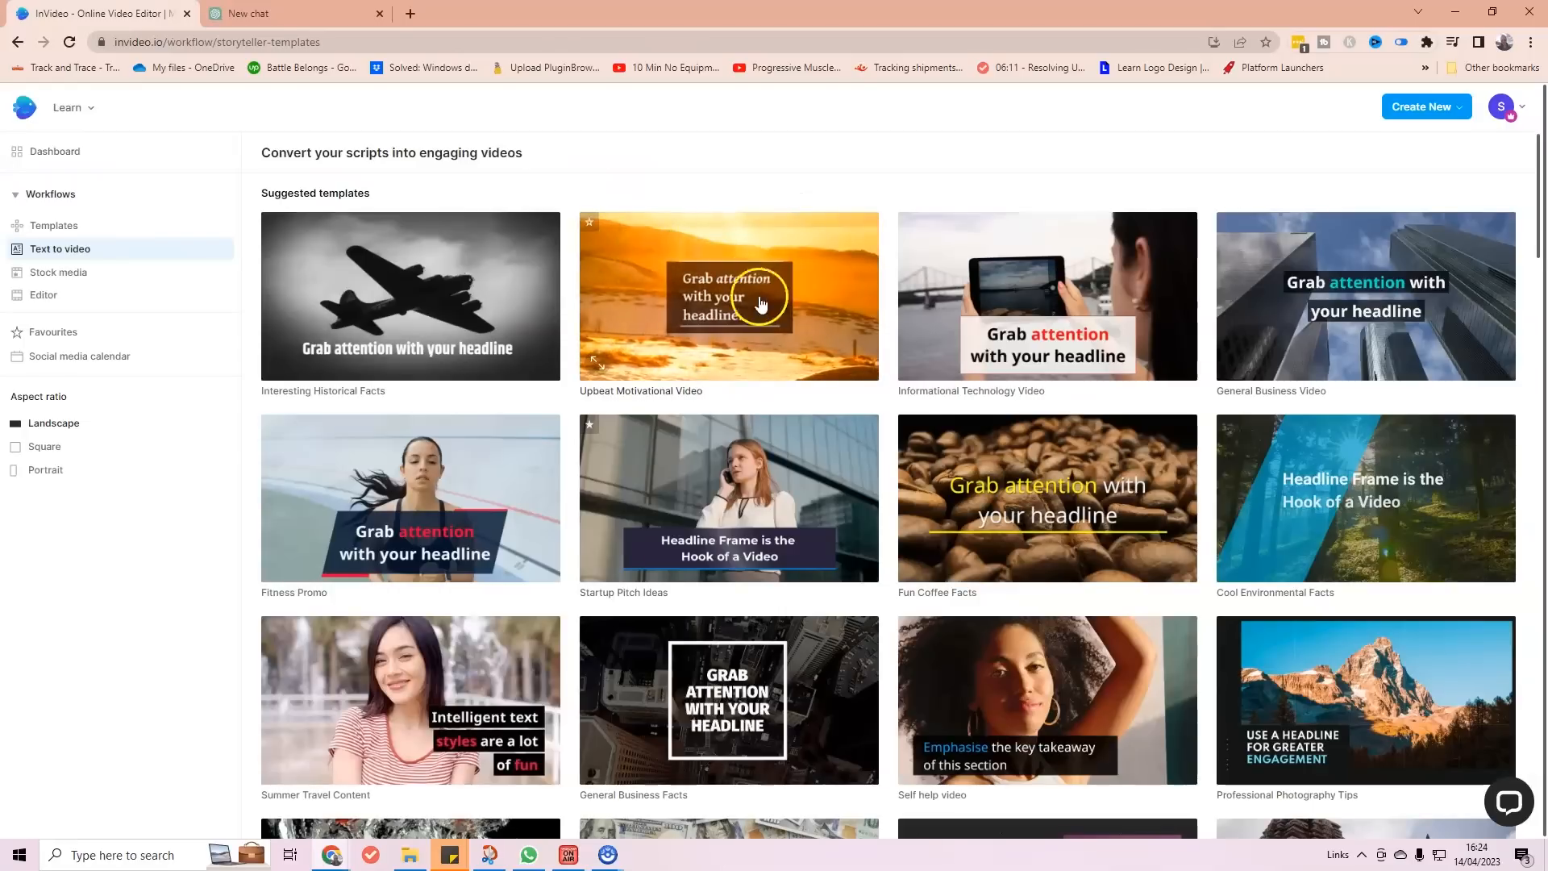
scroll(1258, 306, "down", 2)
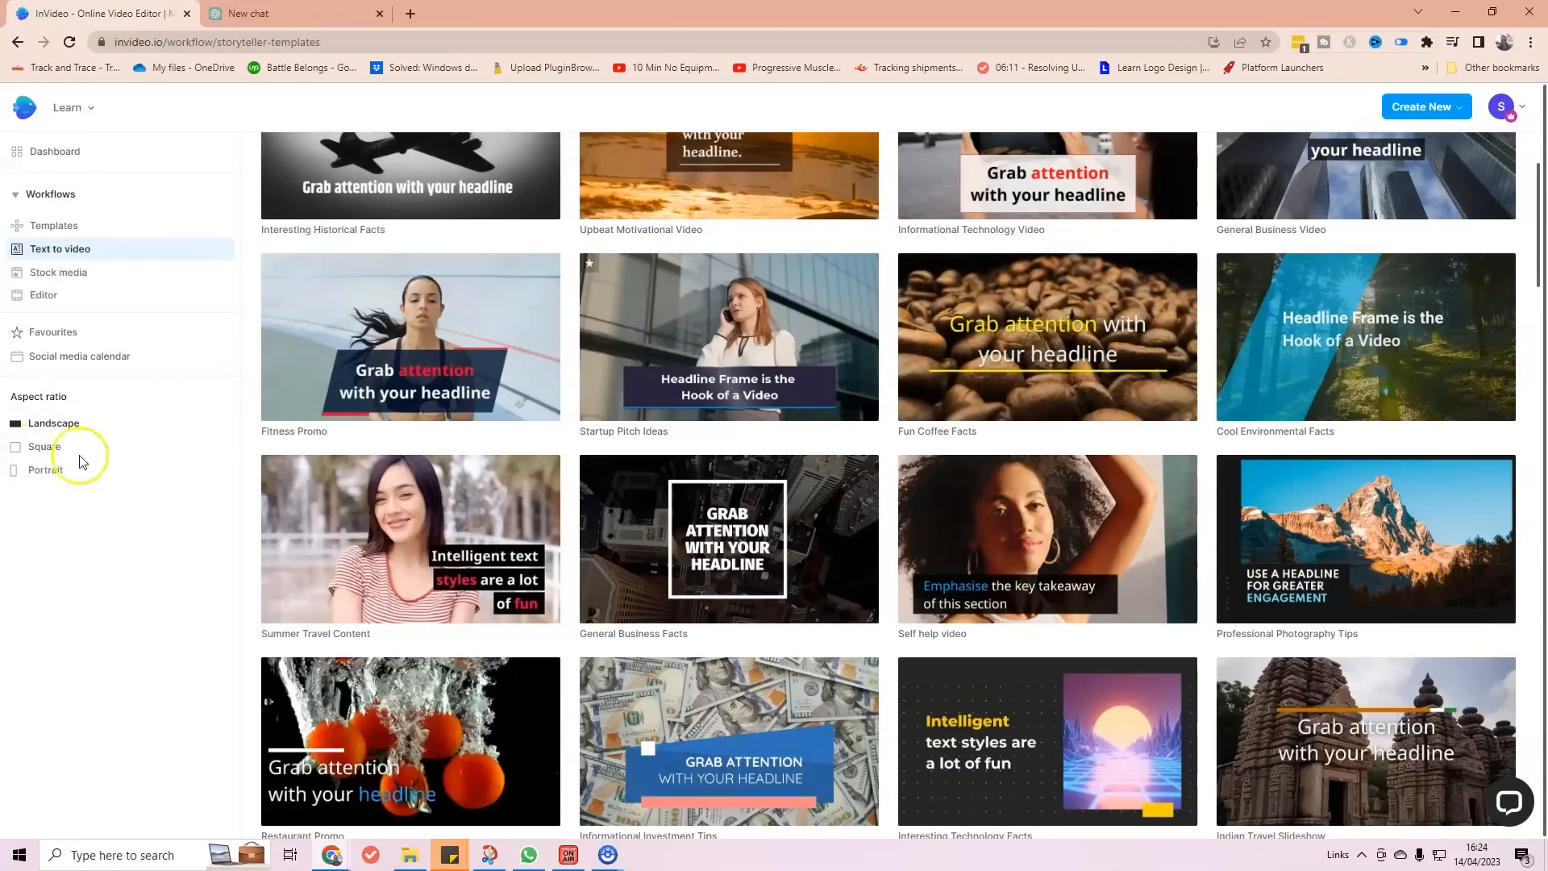
View the text-to-video templates in Square and Portrait aspect ratios, and return them to Landscape.
left_click(12, 447)
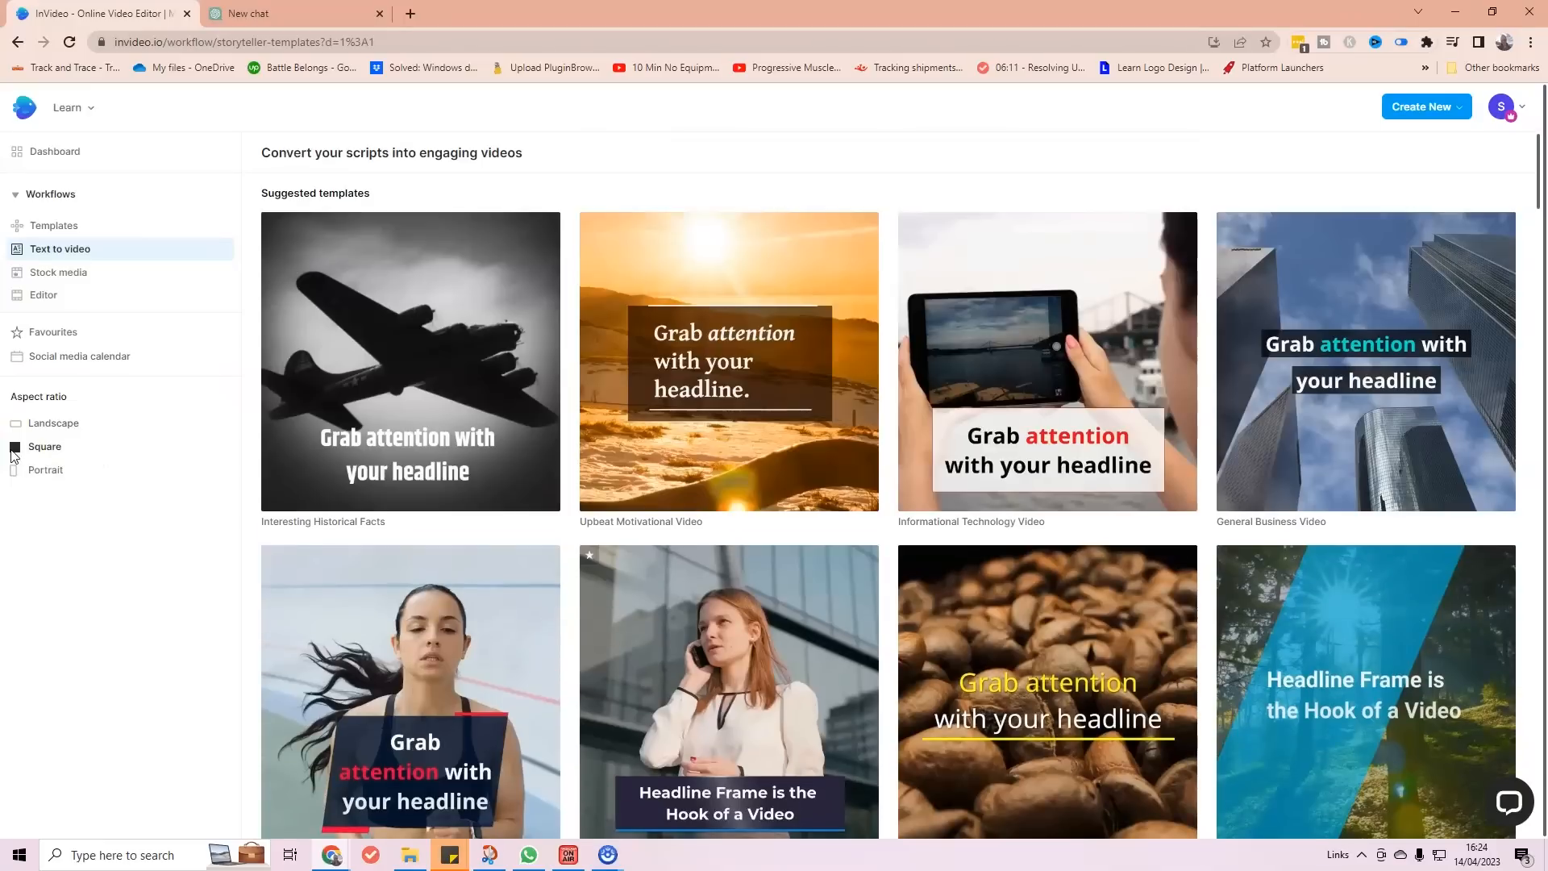
left_click(13, 473)
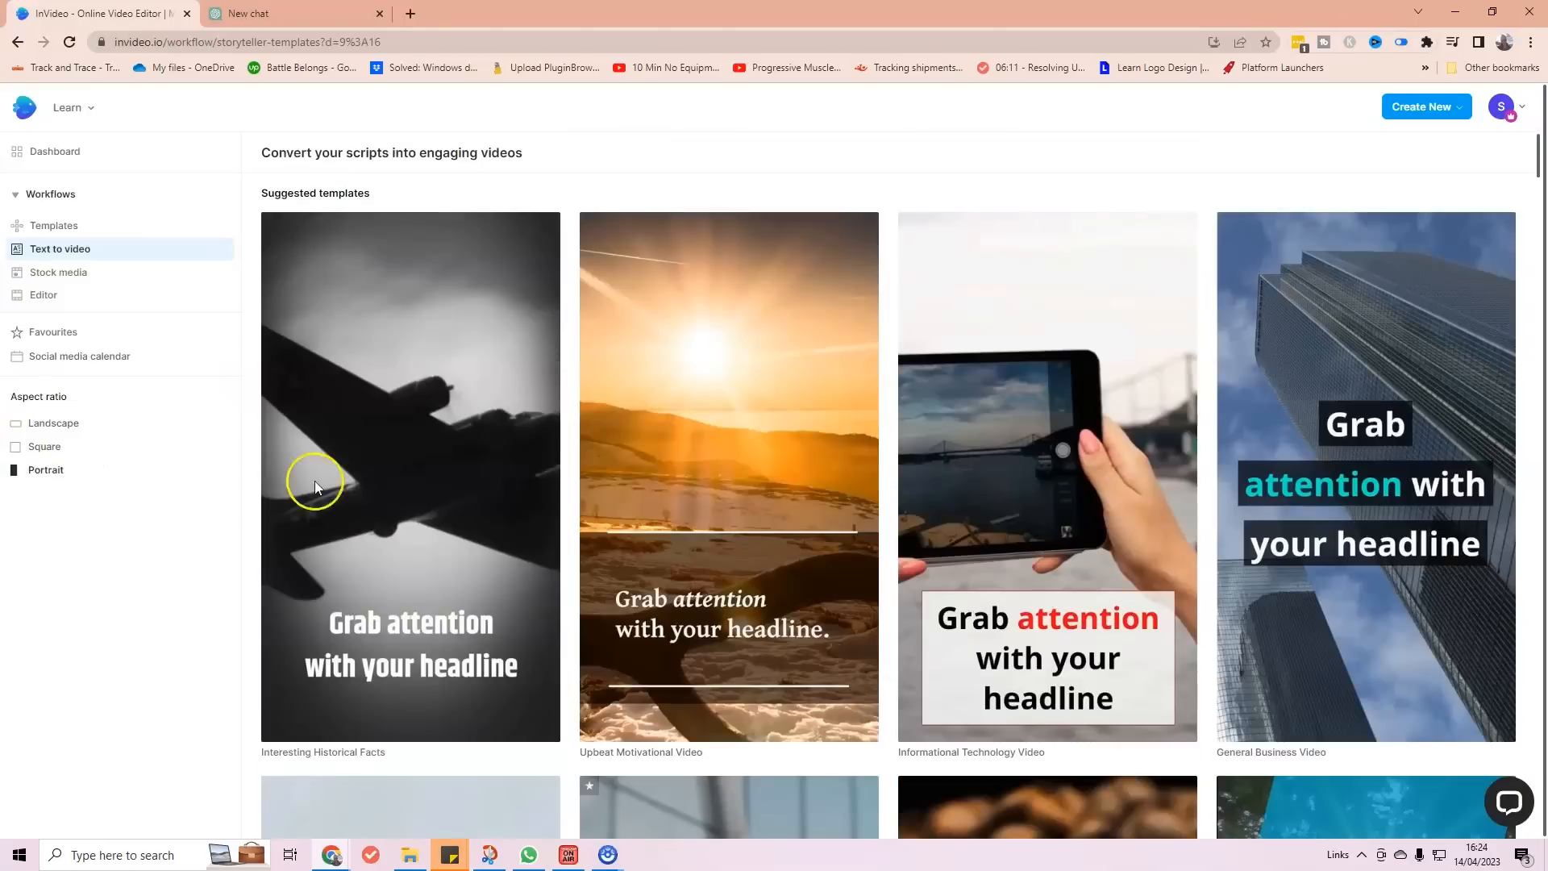
scroll(870, 507, "down", 5)
scroll(869, 506, "down", 3)
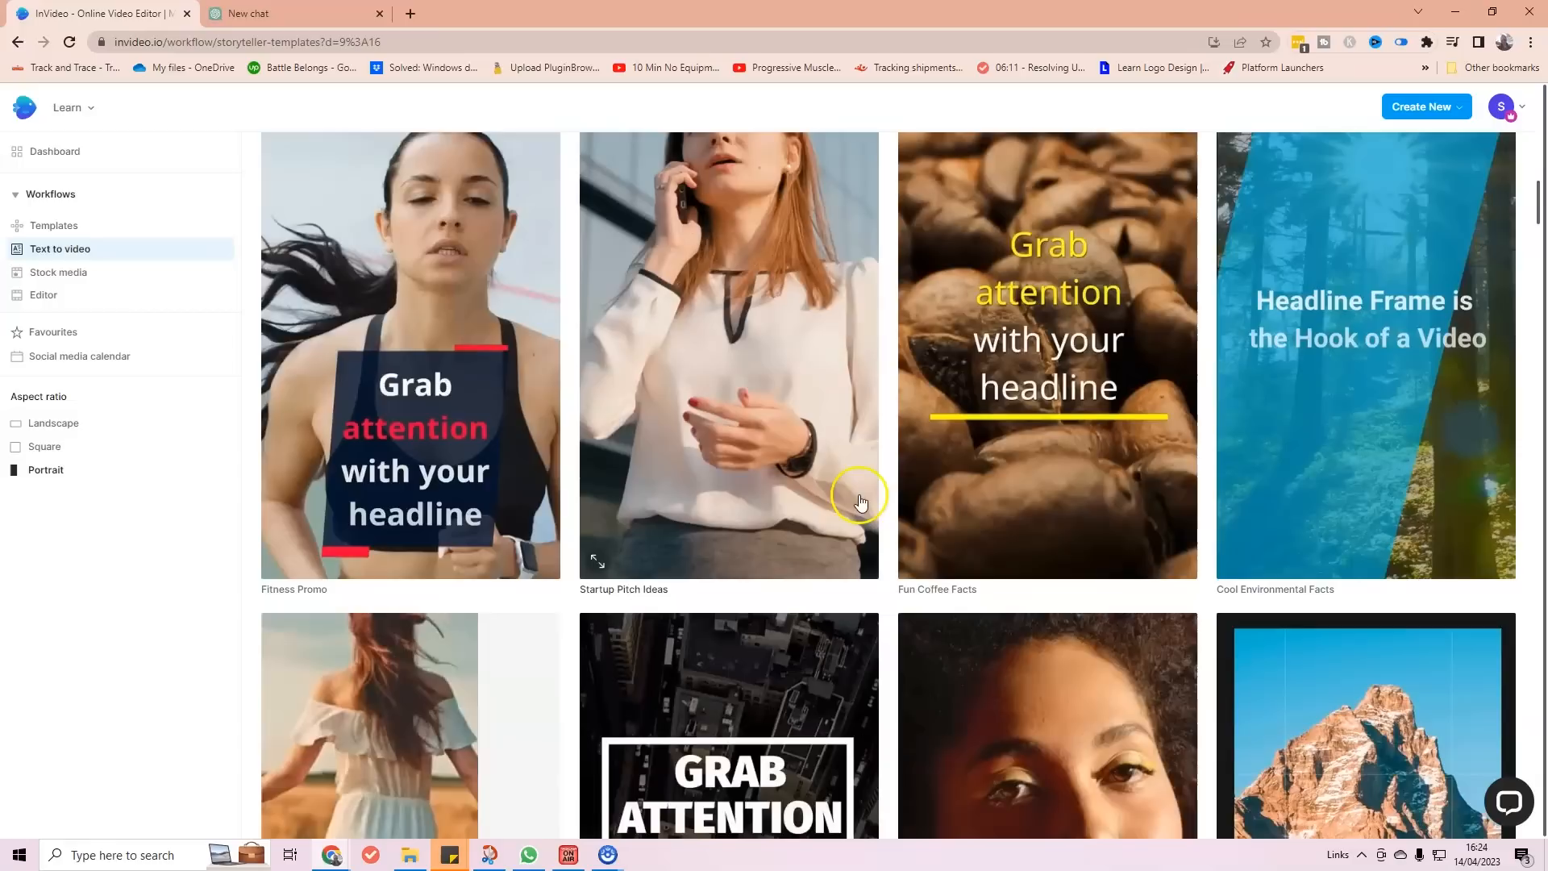
scroll(857, 496, "up", 2)
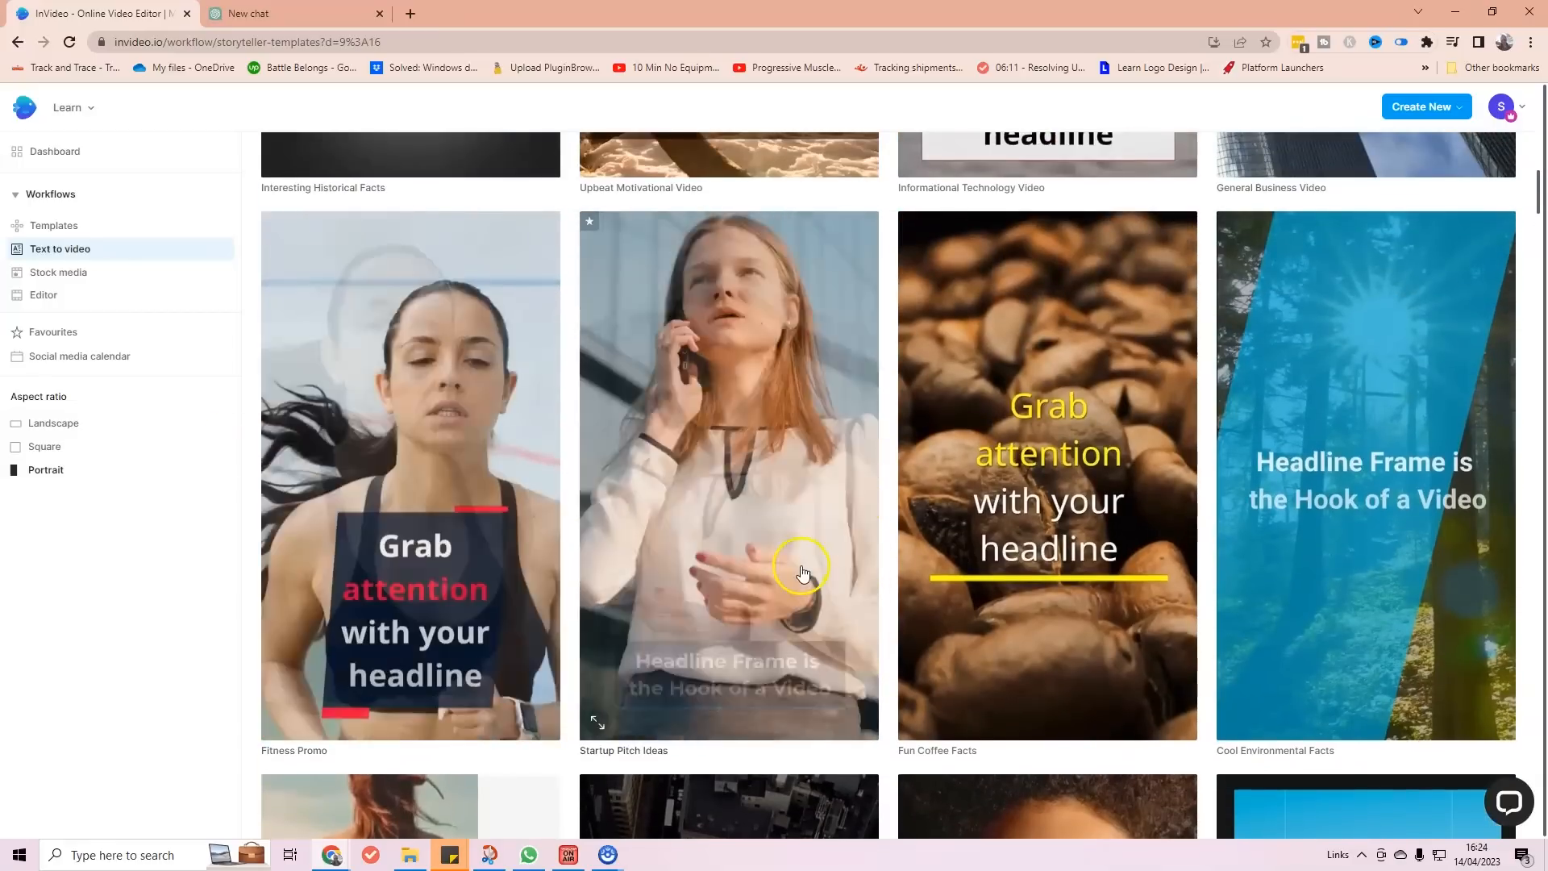
left_click(49, 431)
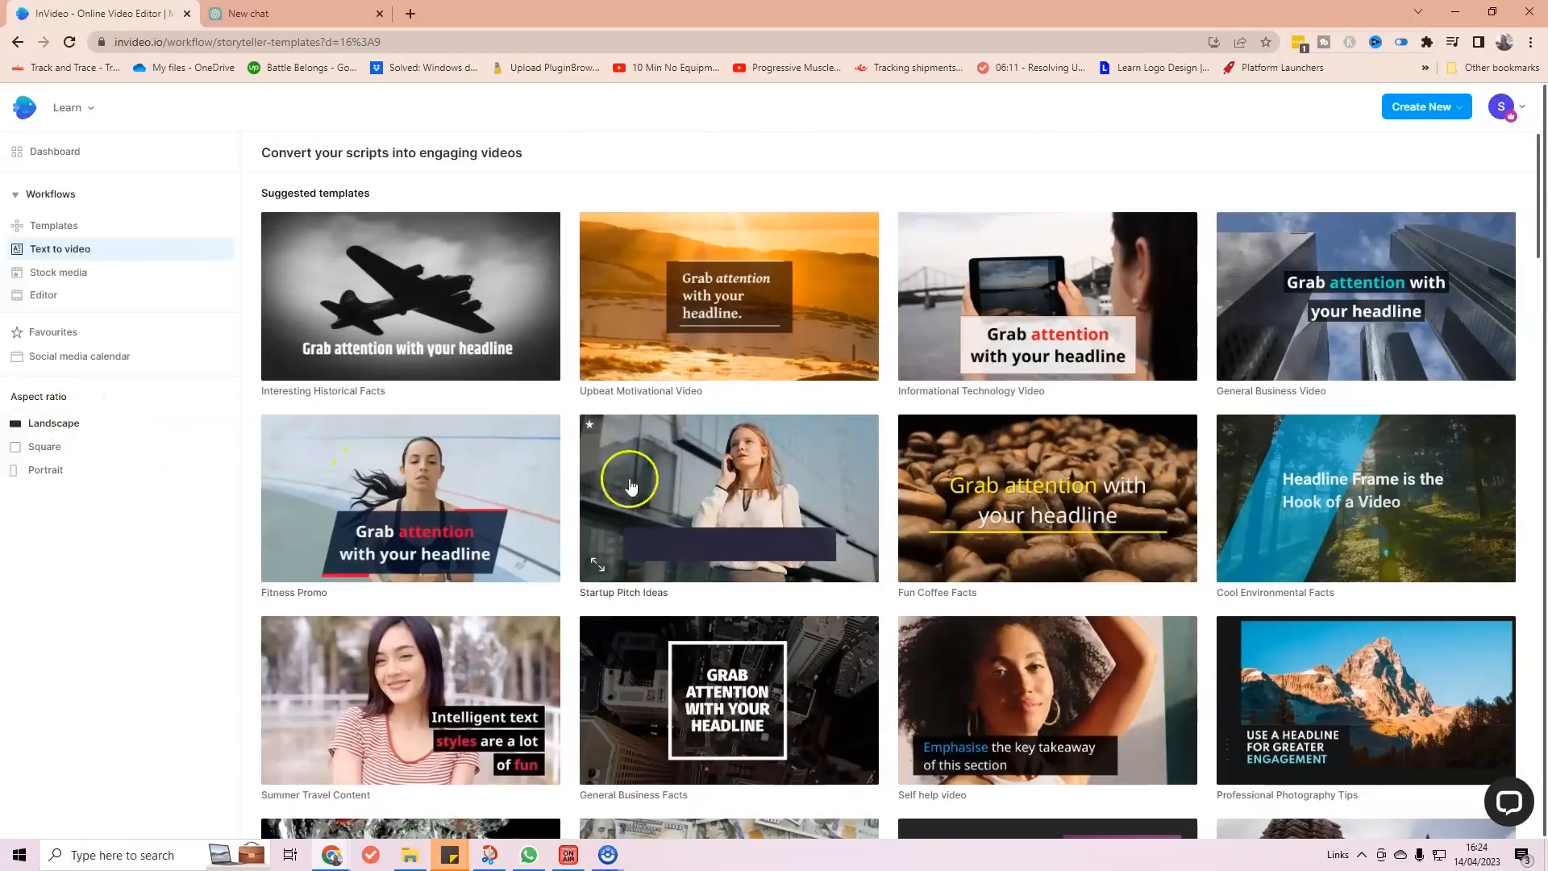
Preview the Startup Pitch Ideas template with its sound on and return to the template list.
left_click(718, 504)
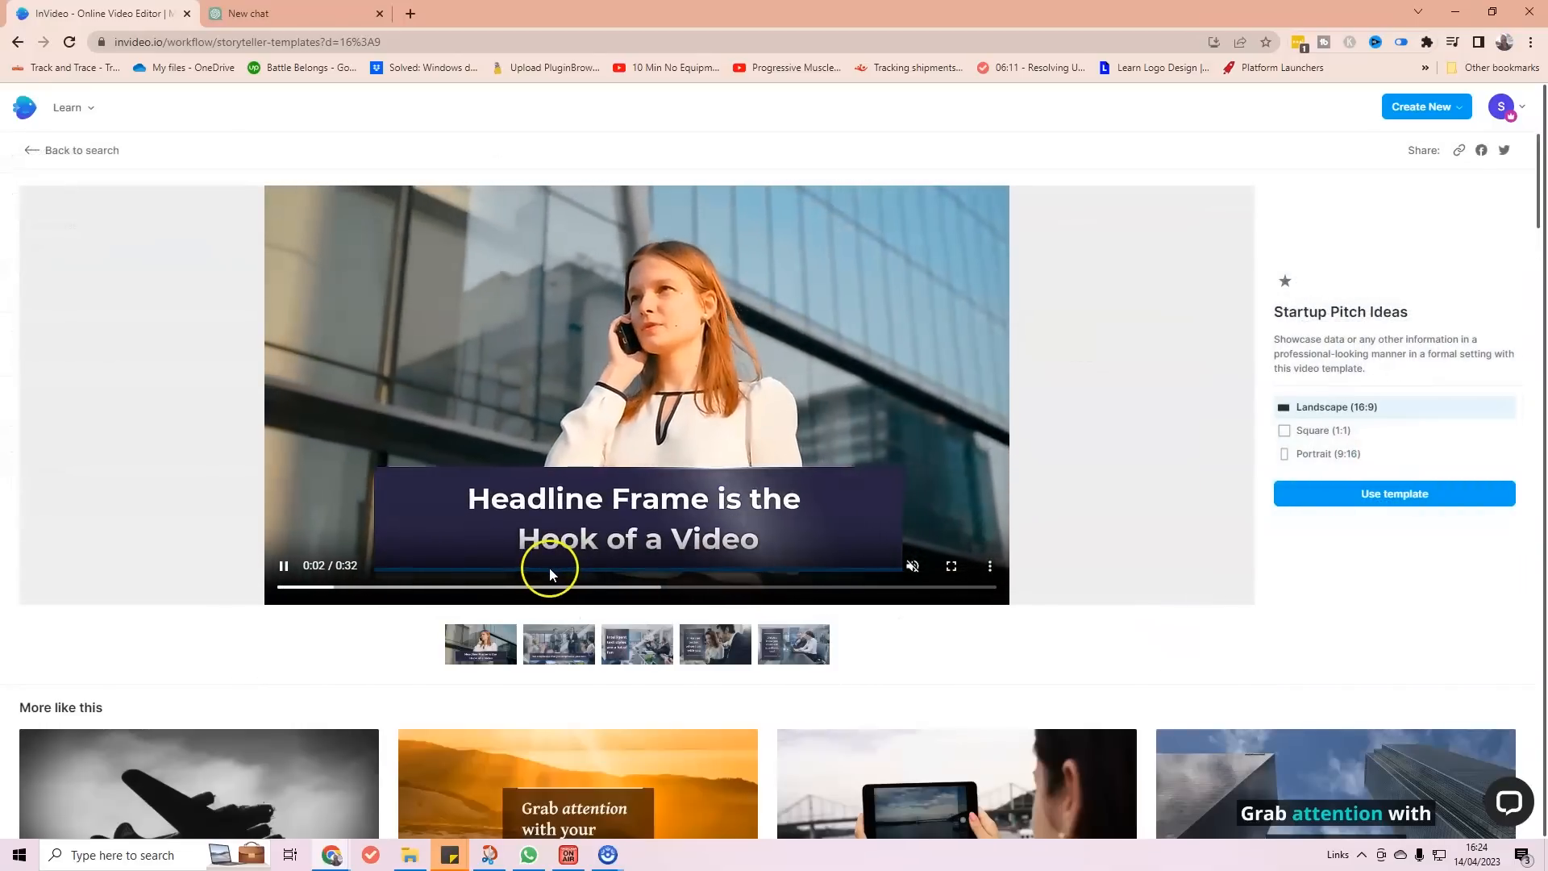
left_click(912, 567)
left_click_drag(876, 567, 862, 572)
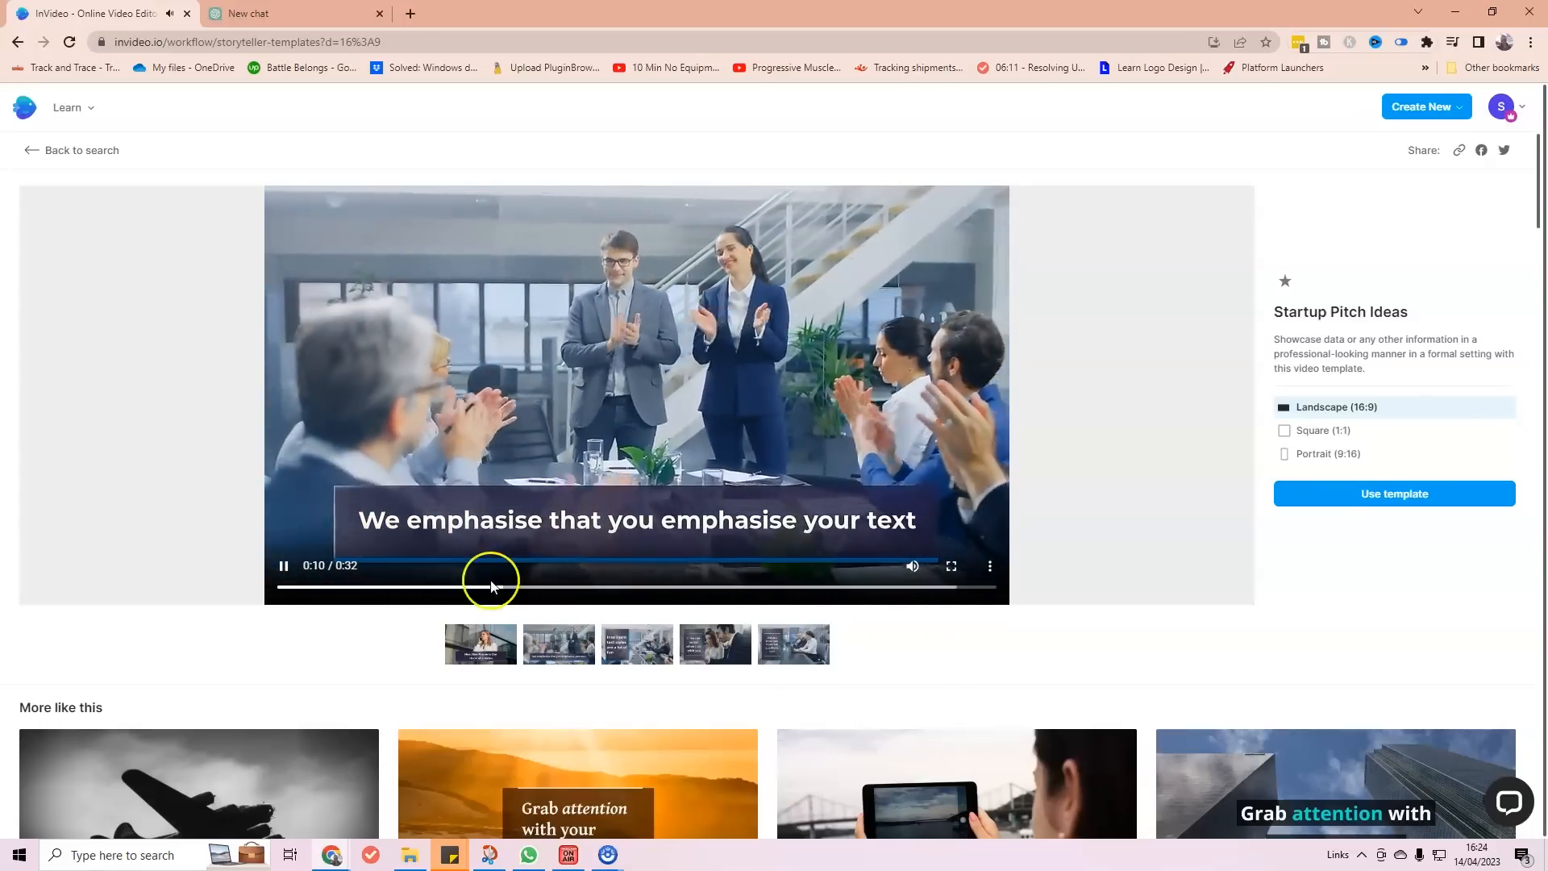
left_click(912, 568)
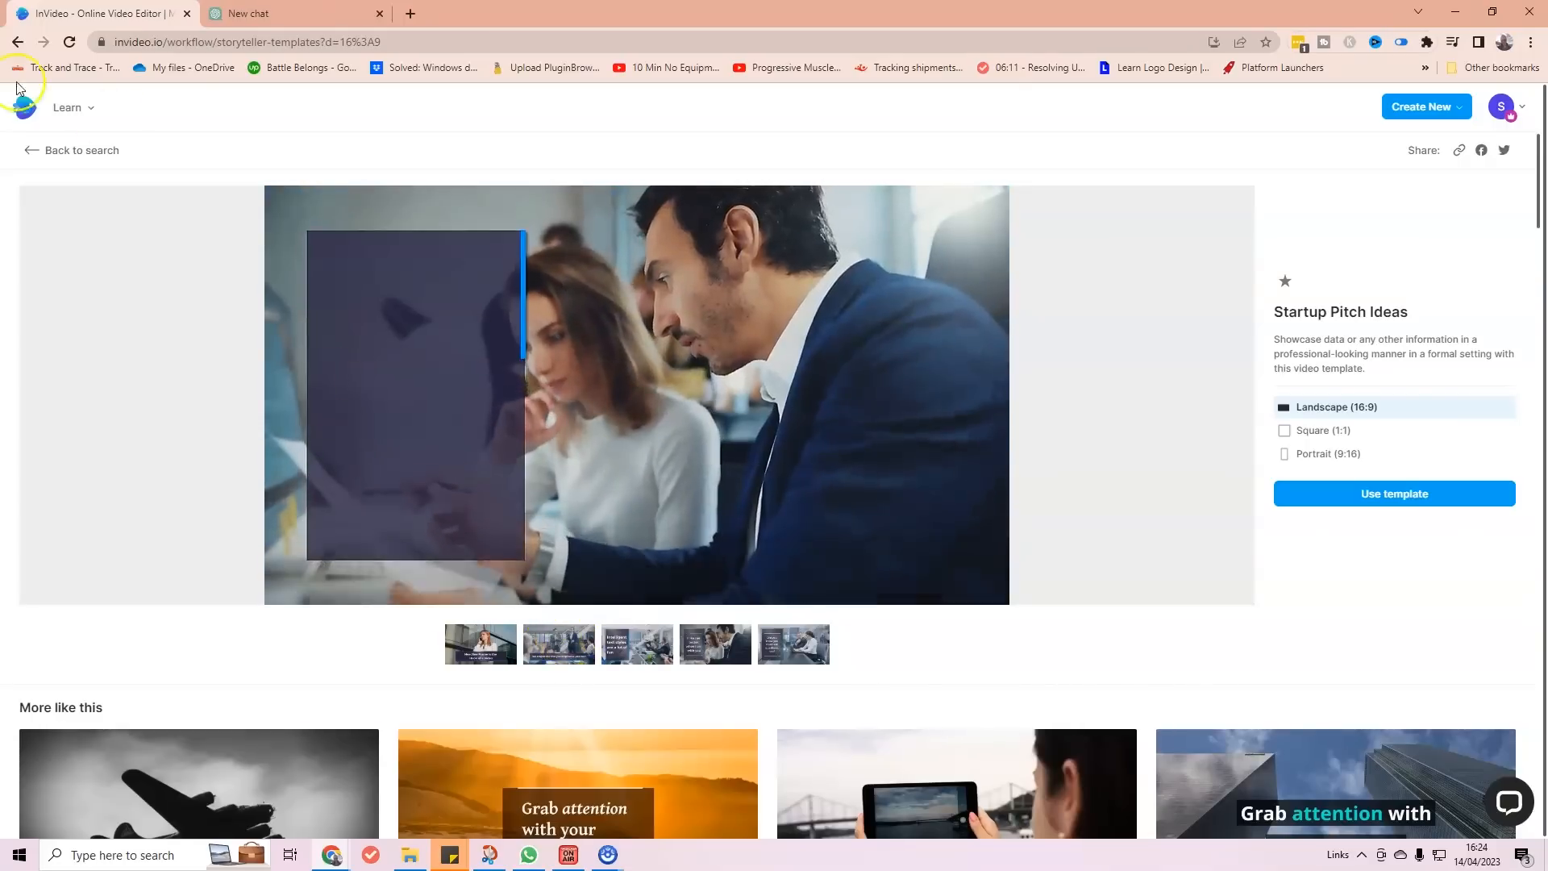
left_click(60, 149)
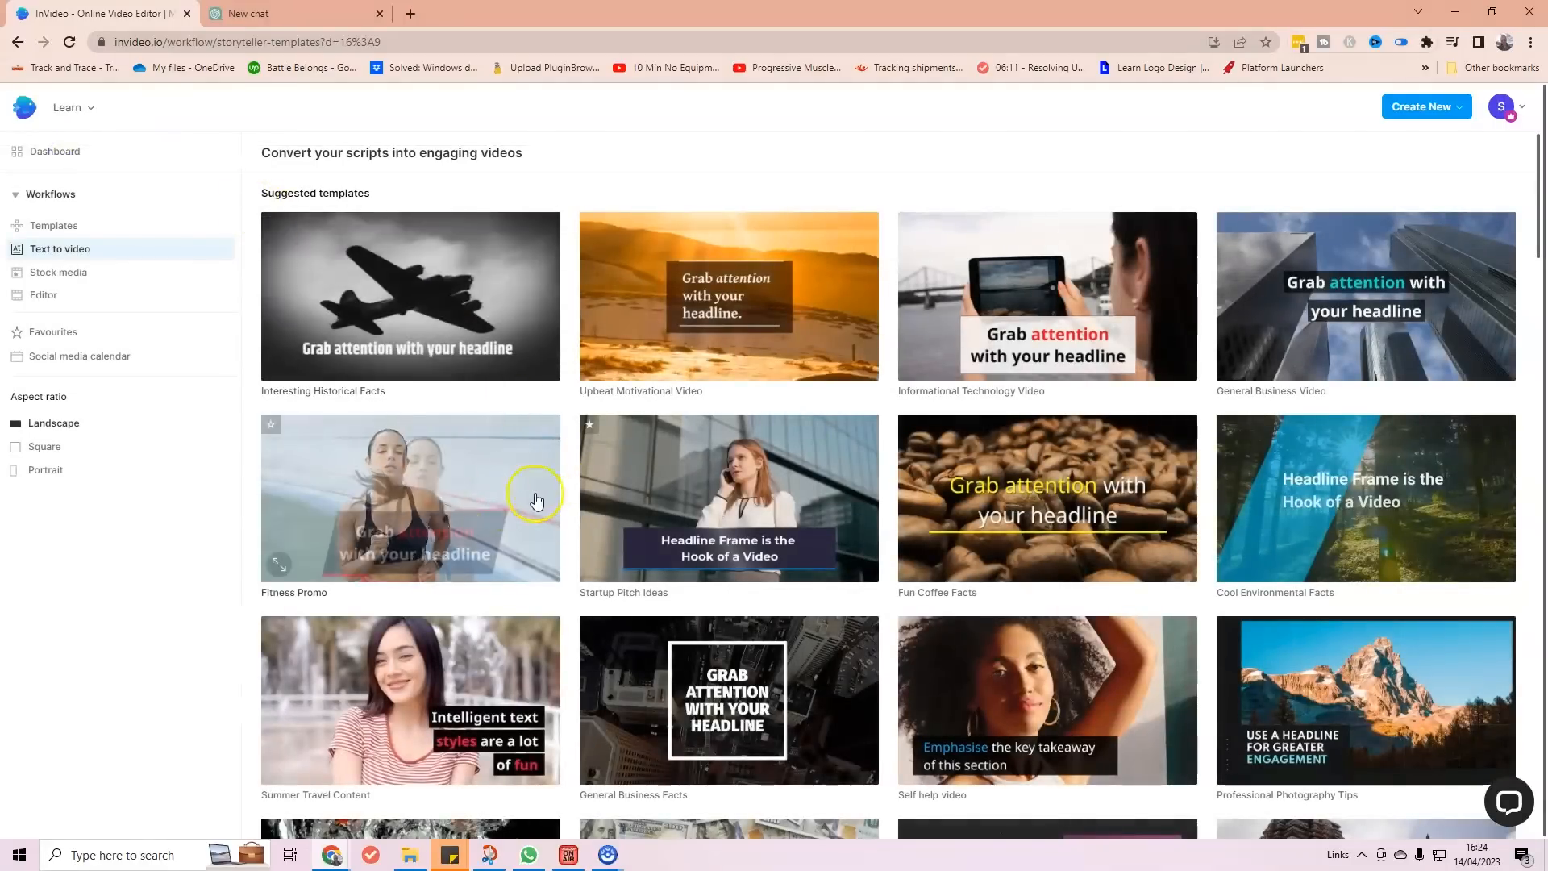
Preview the Fun Coffee Facts template with its sound on and add it to the favourites.
left_click(1080, 526)
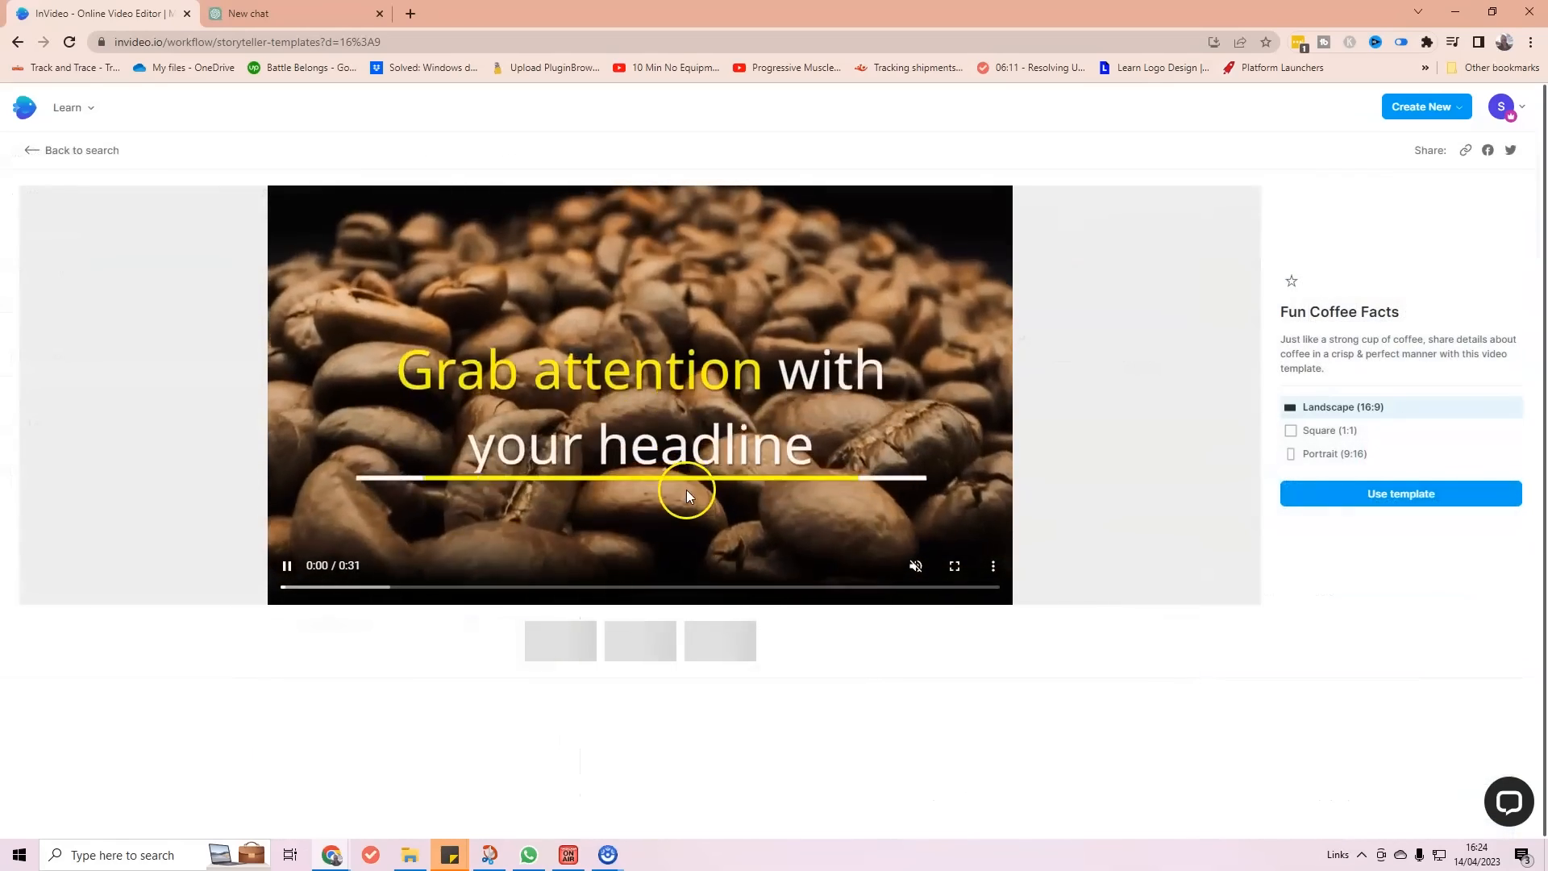
left_click(914, 566)
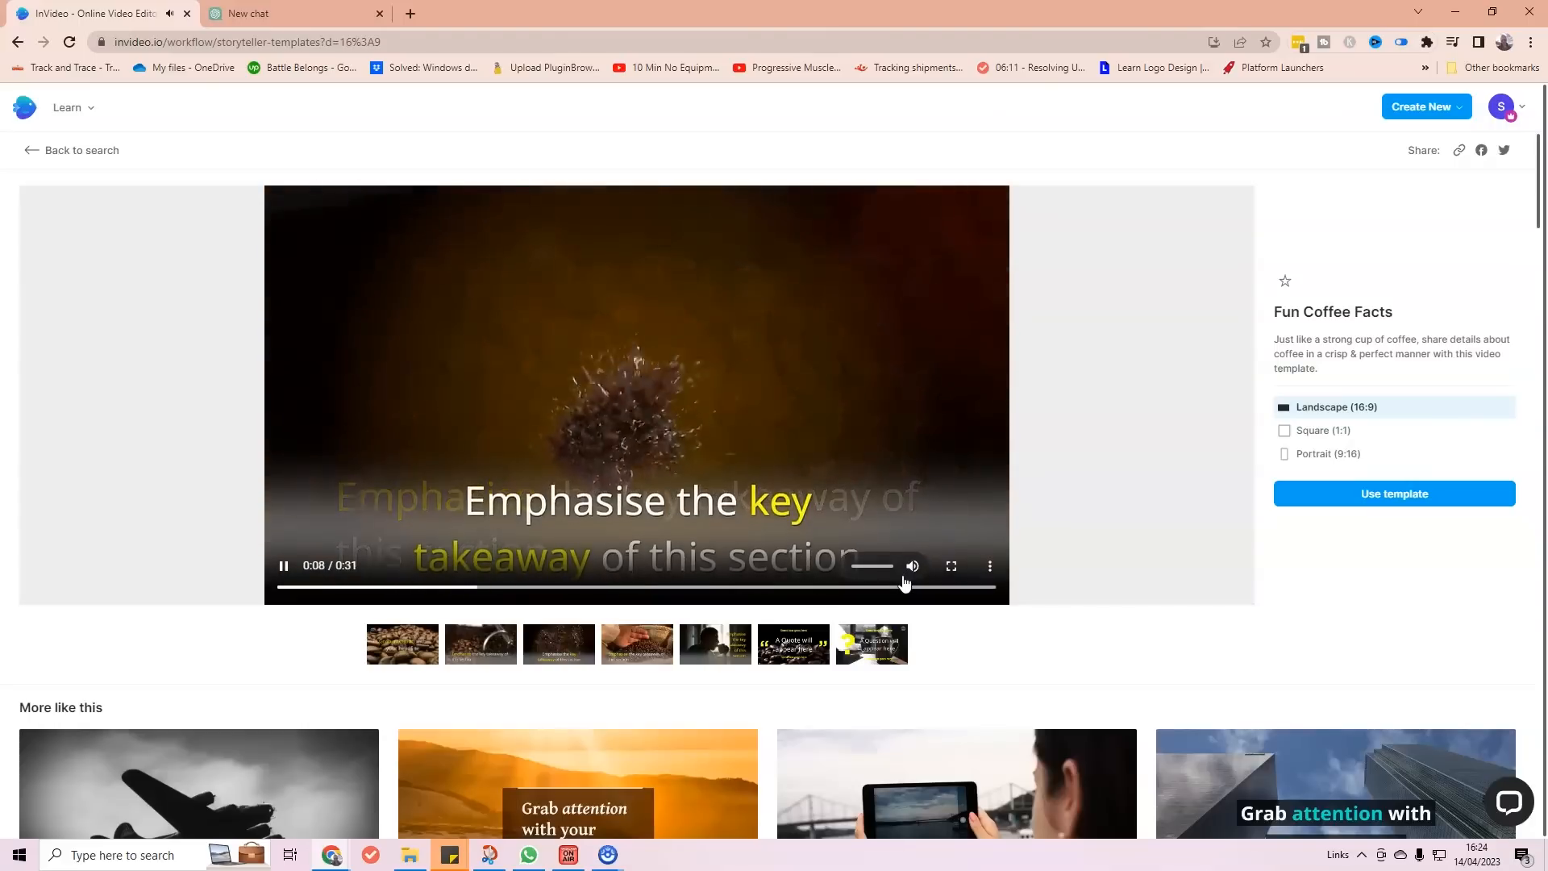
left_click_drag(896, 567, 863, 580)
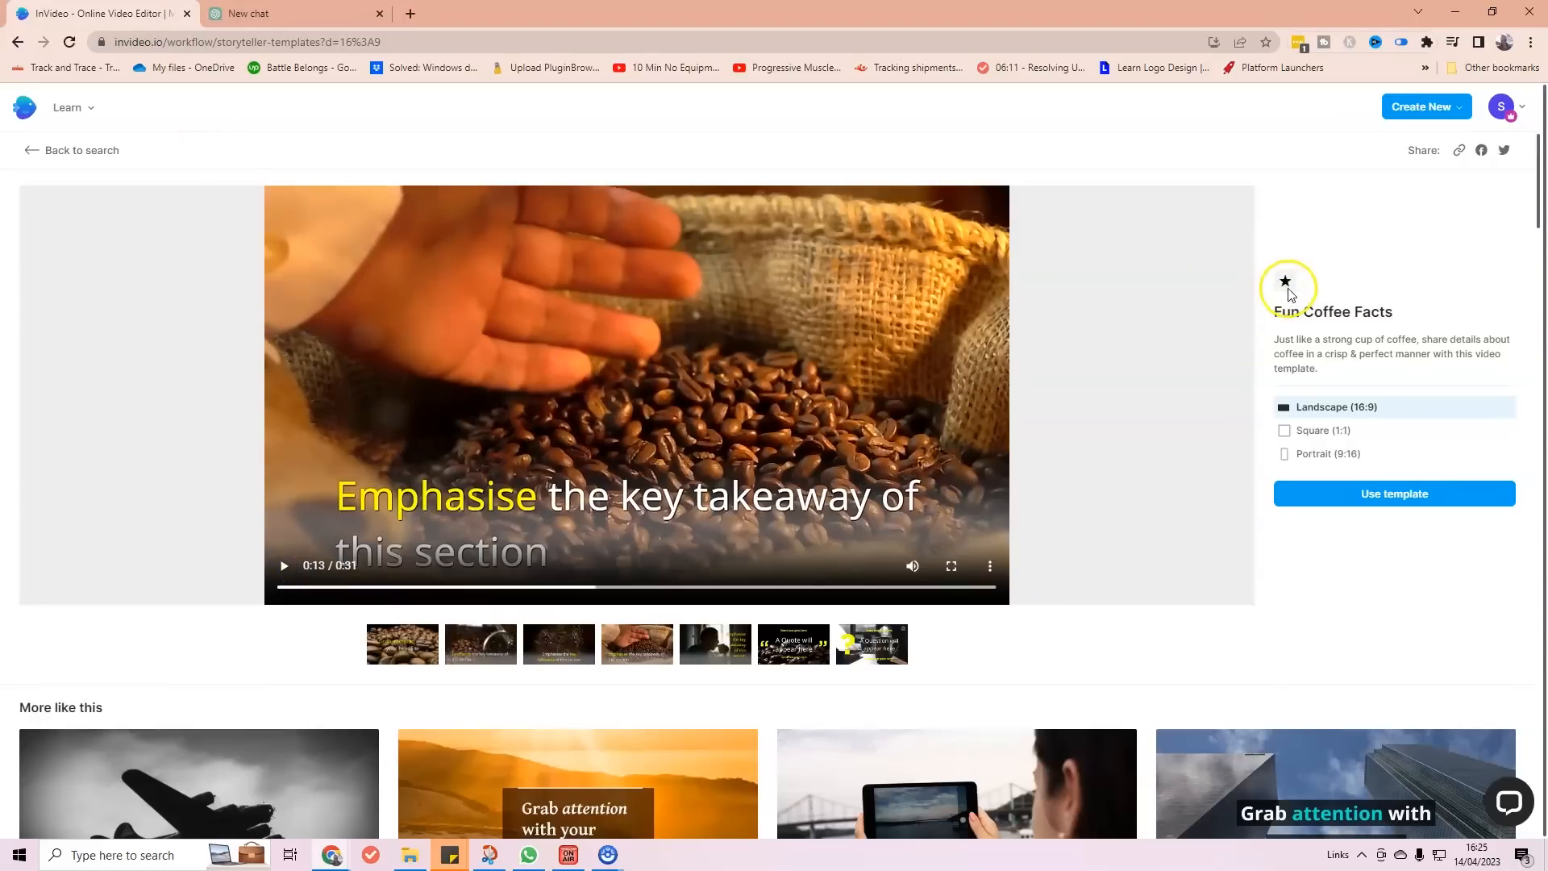
left_click(42, 150)
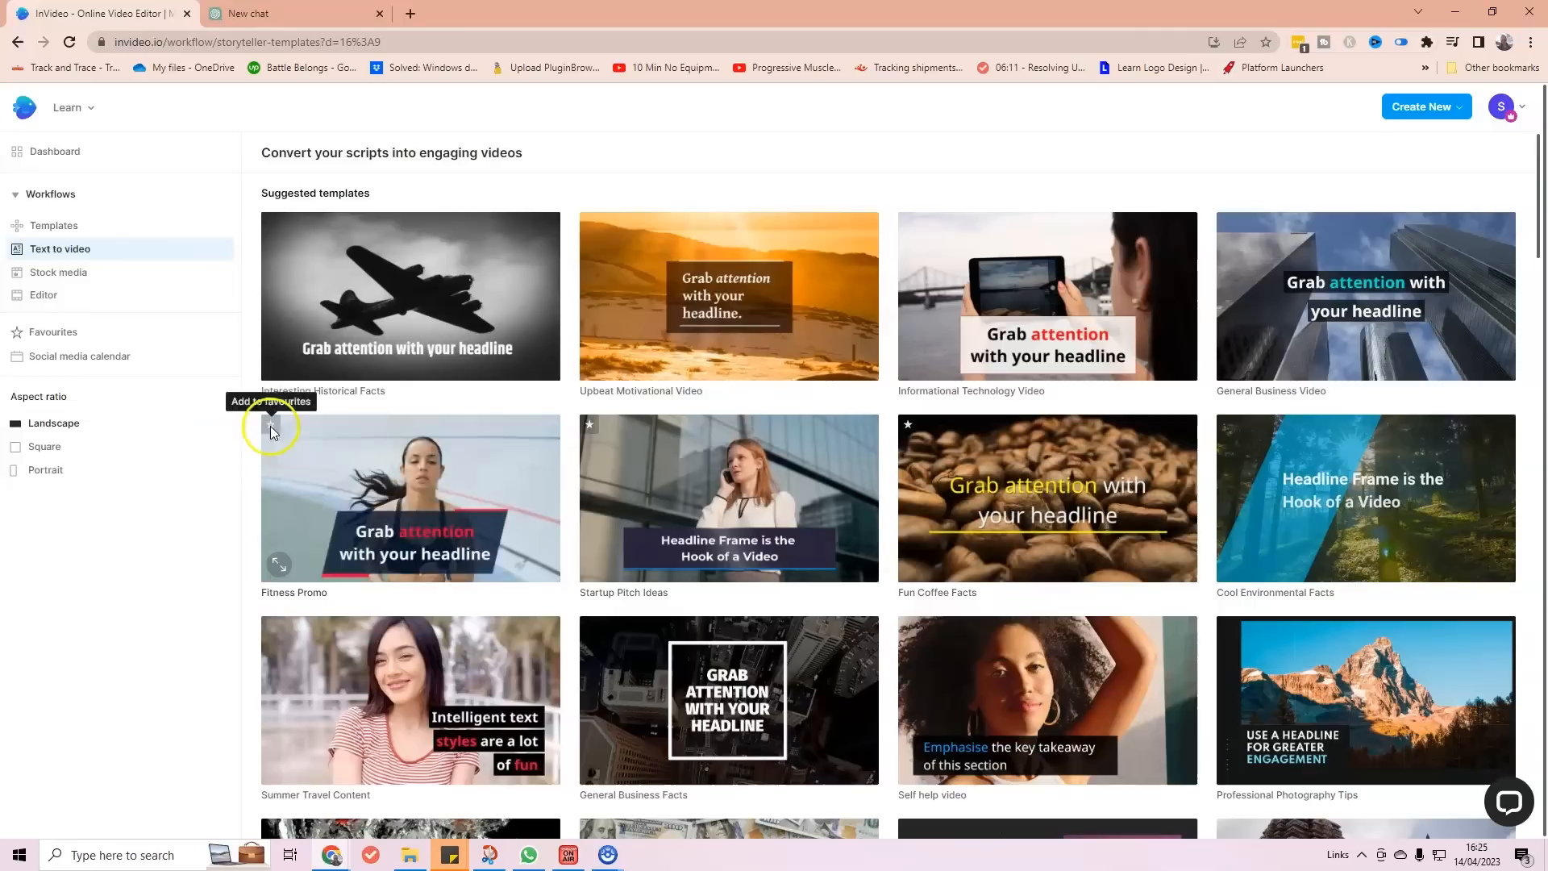
Open the social media calendar and browse the April 2023 event templates.
left_click(50, 363)
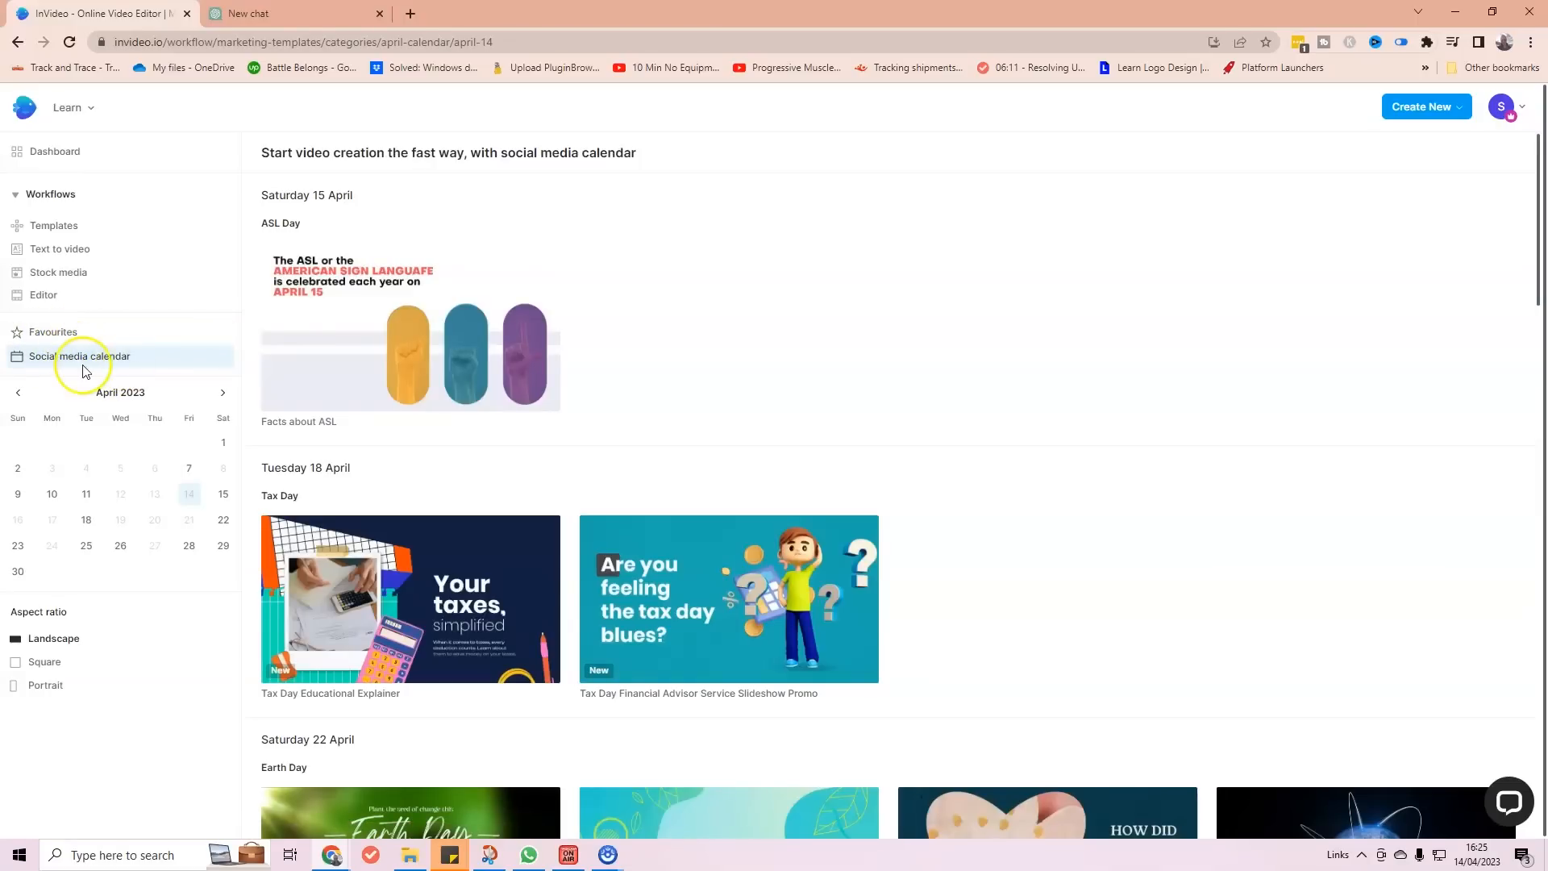
scroll(684, 431, "down", 5)
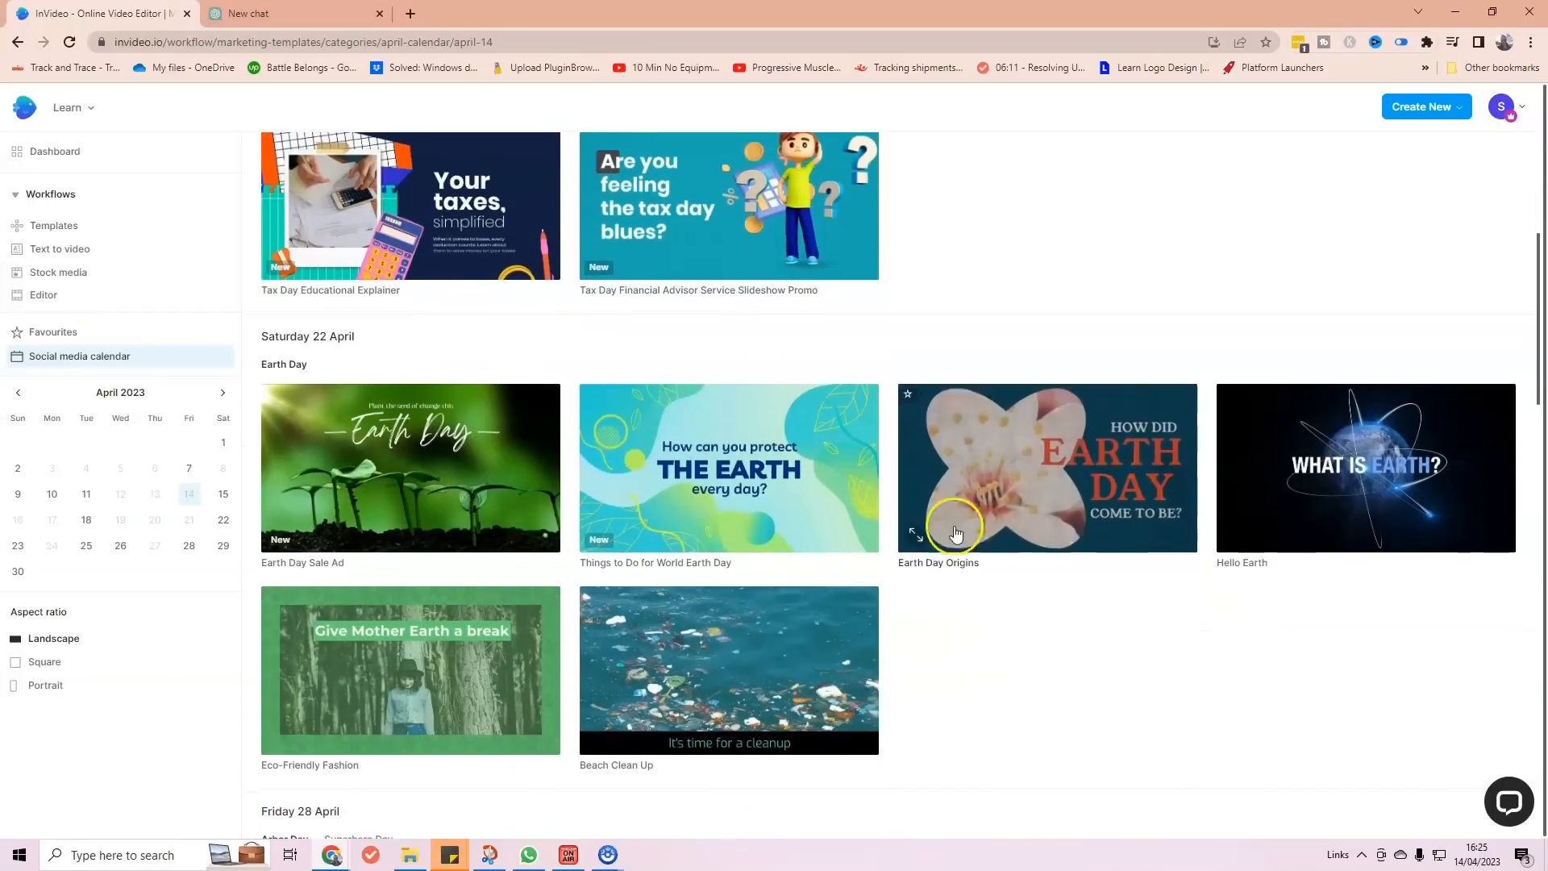
Look through the remaining April event templates, from ASL Day and Tax Day on to National Telephone Day.
scroll(421, 283, "up", 4)
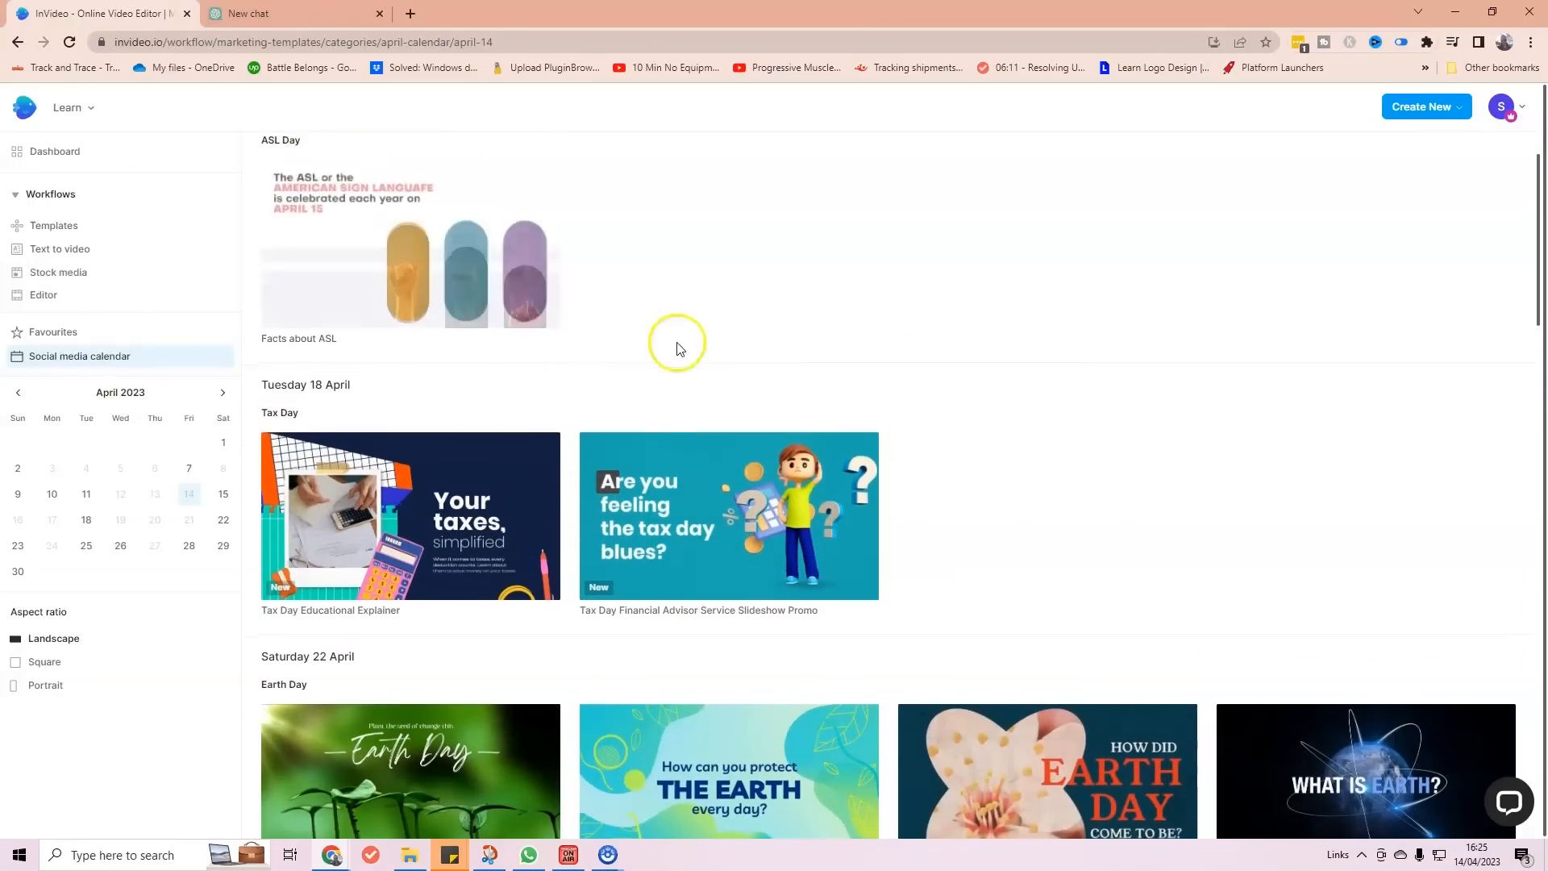
scroll(494, 487, "down", 3)
scroll(494, 487, "down", 2)
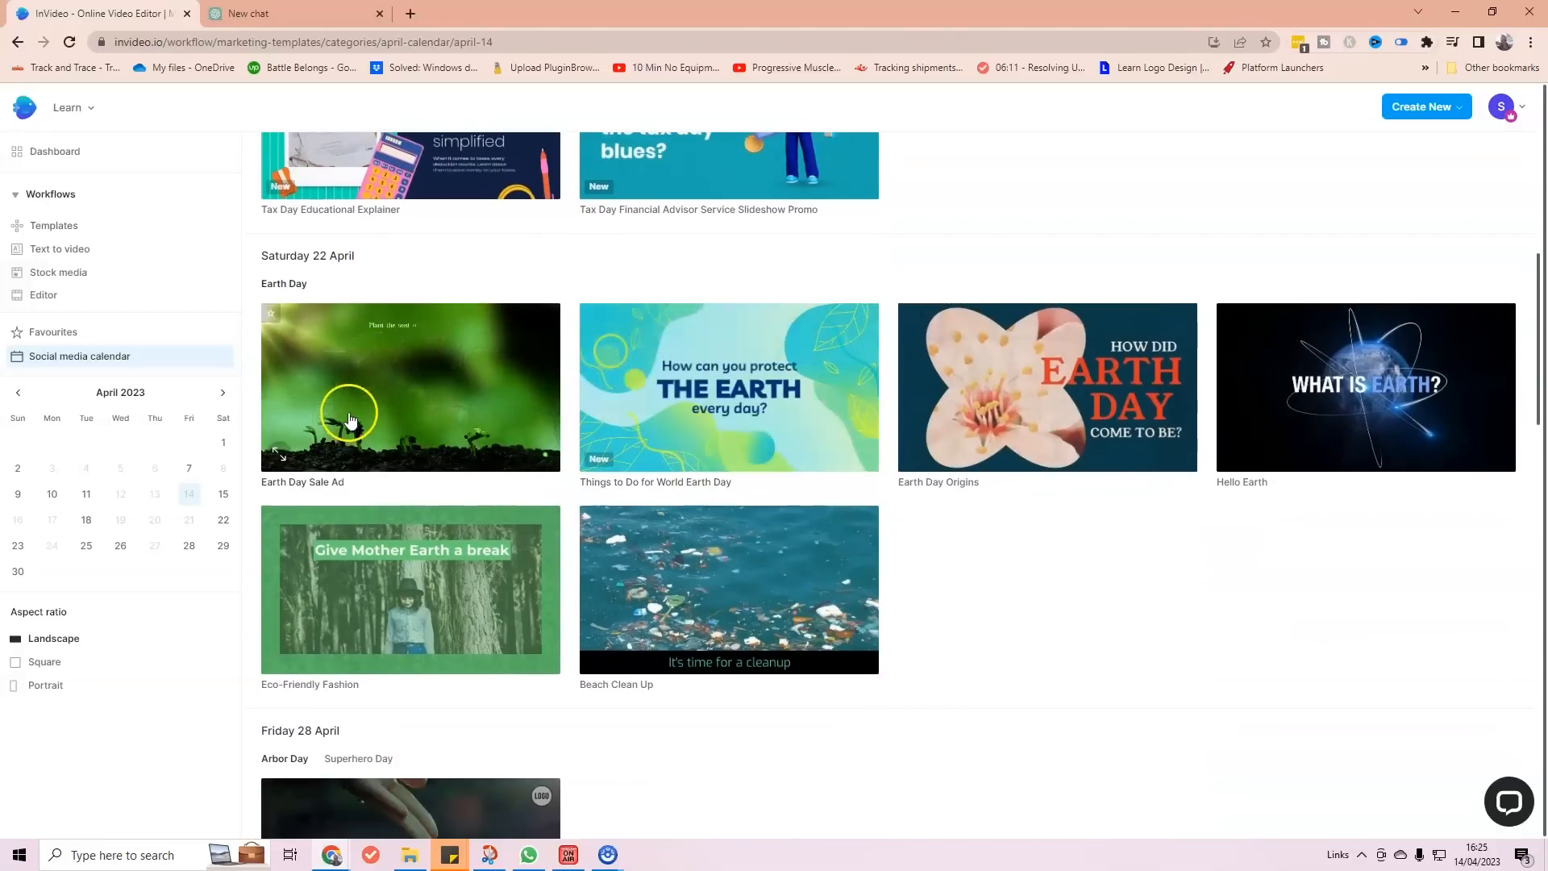
scroll(1261, 588, "down", 8)
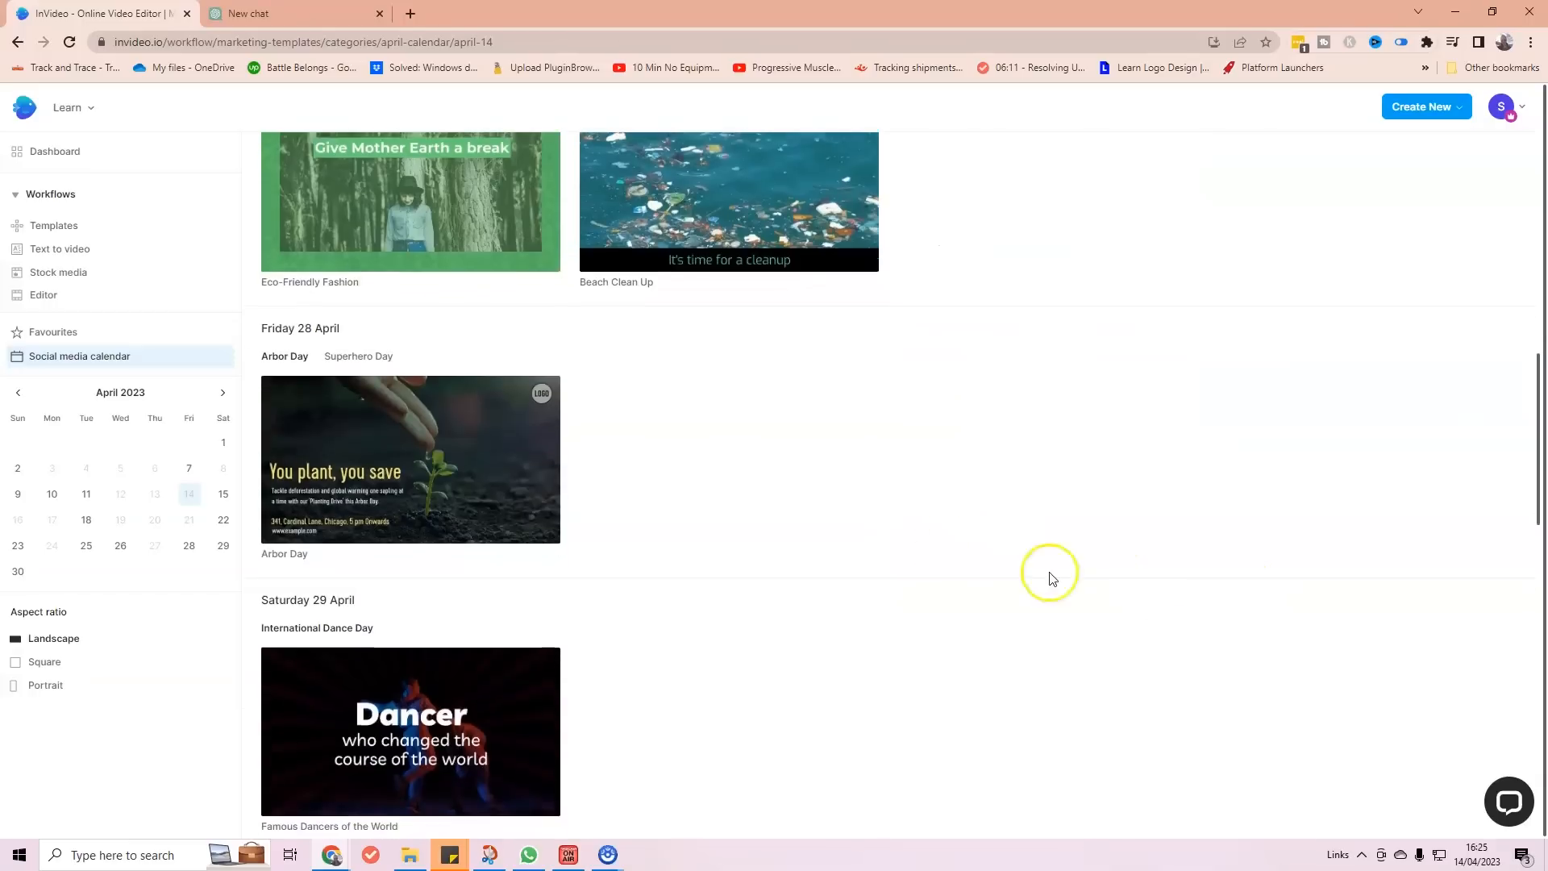
scroll(749, 494, "down", 4)
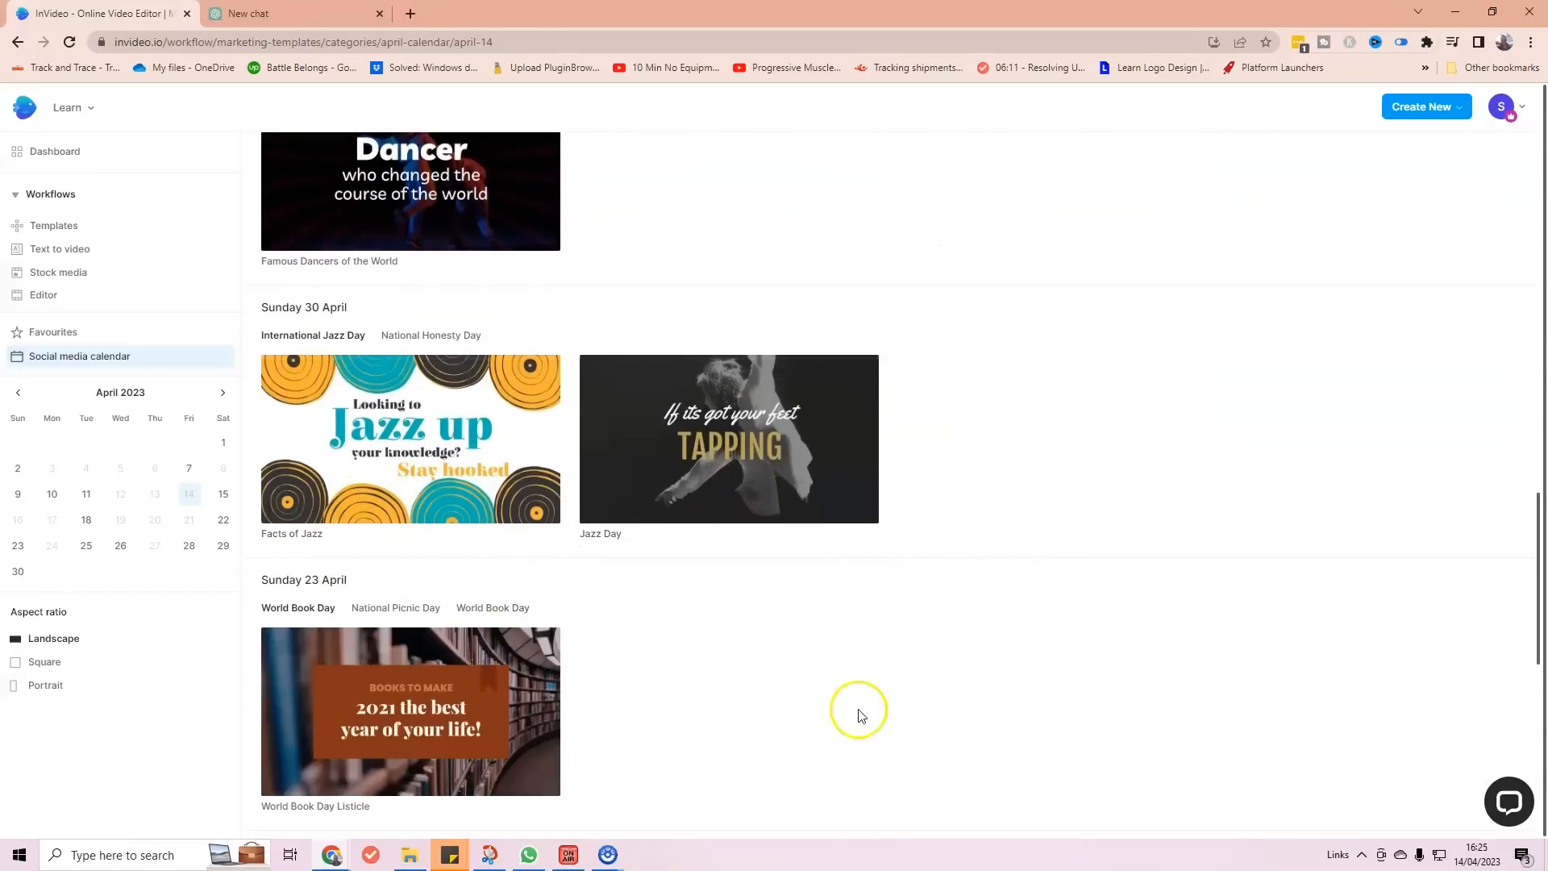
scroll(988, 670, "down", 4)
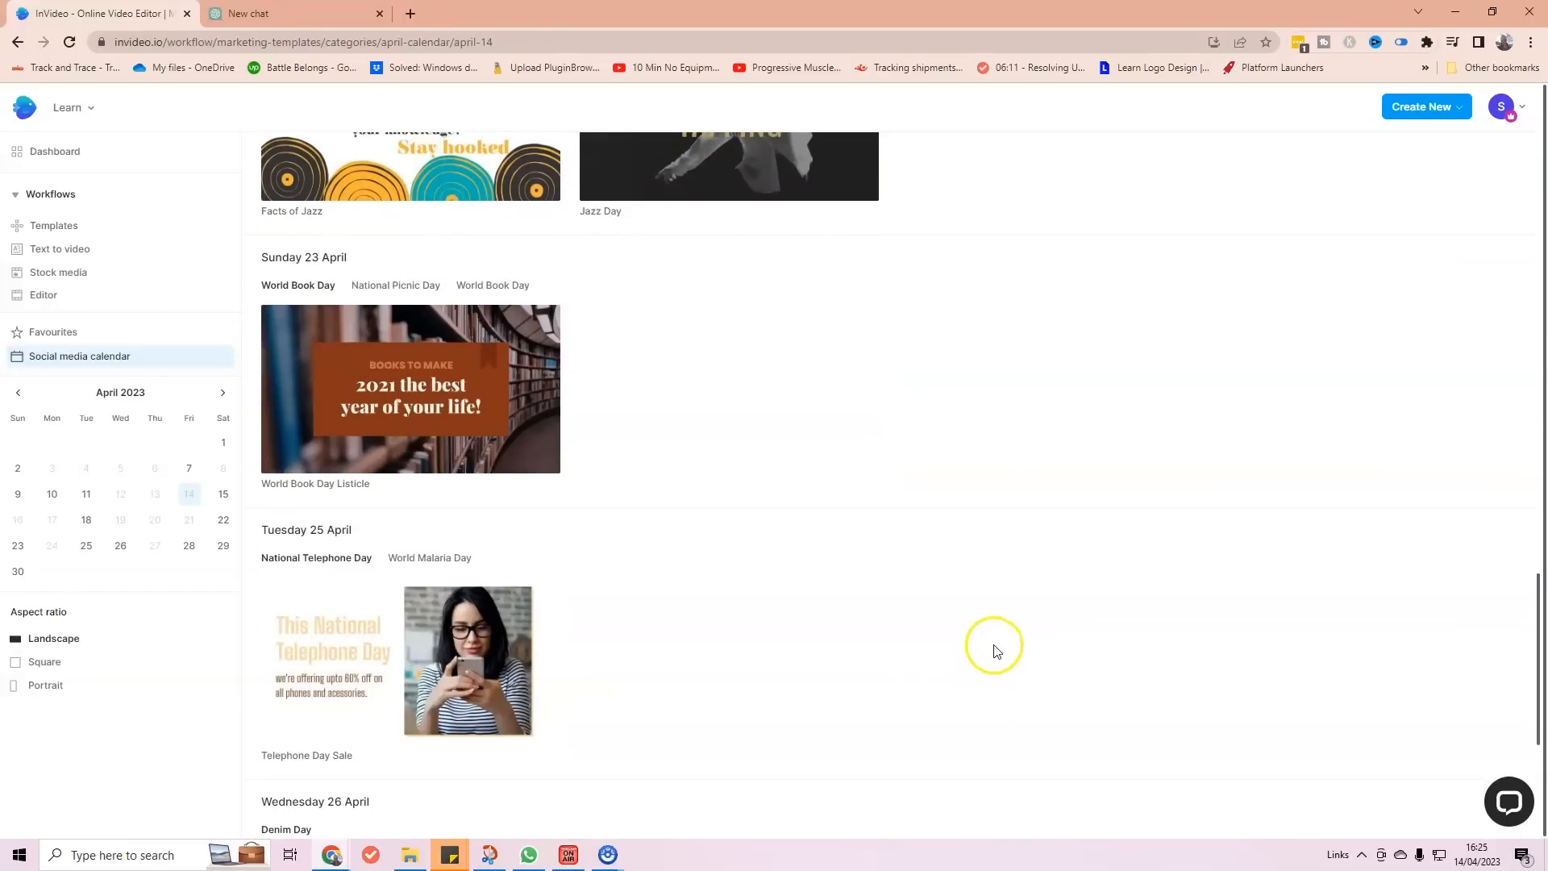
scroll(991, 647, "up", 20)
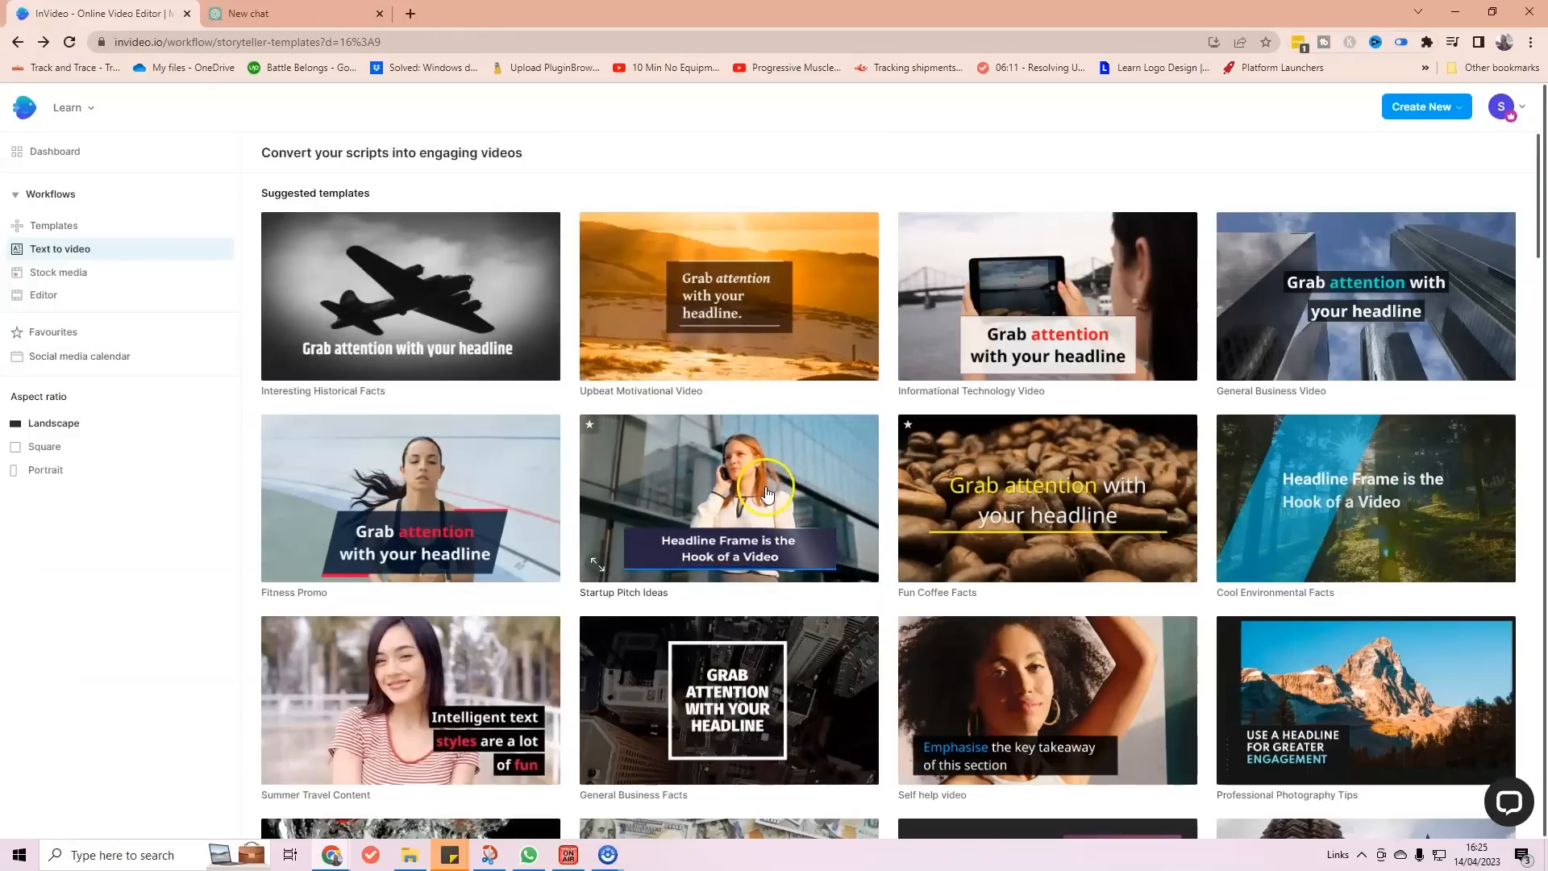
Open the Fun Coffee Facts text-to-video template and start a new video from it in Landscape (16:9).
left_click(1081, 506)
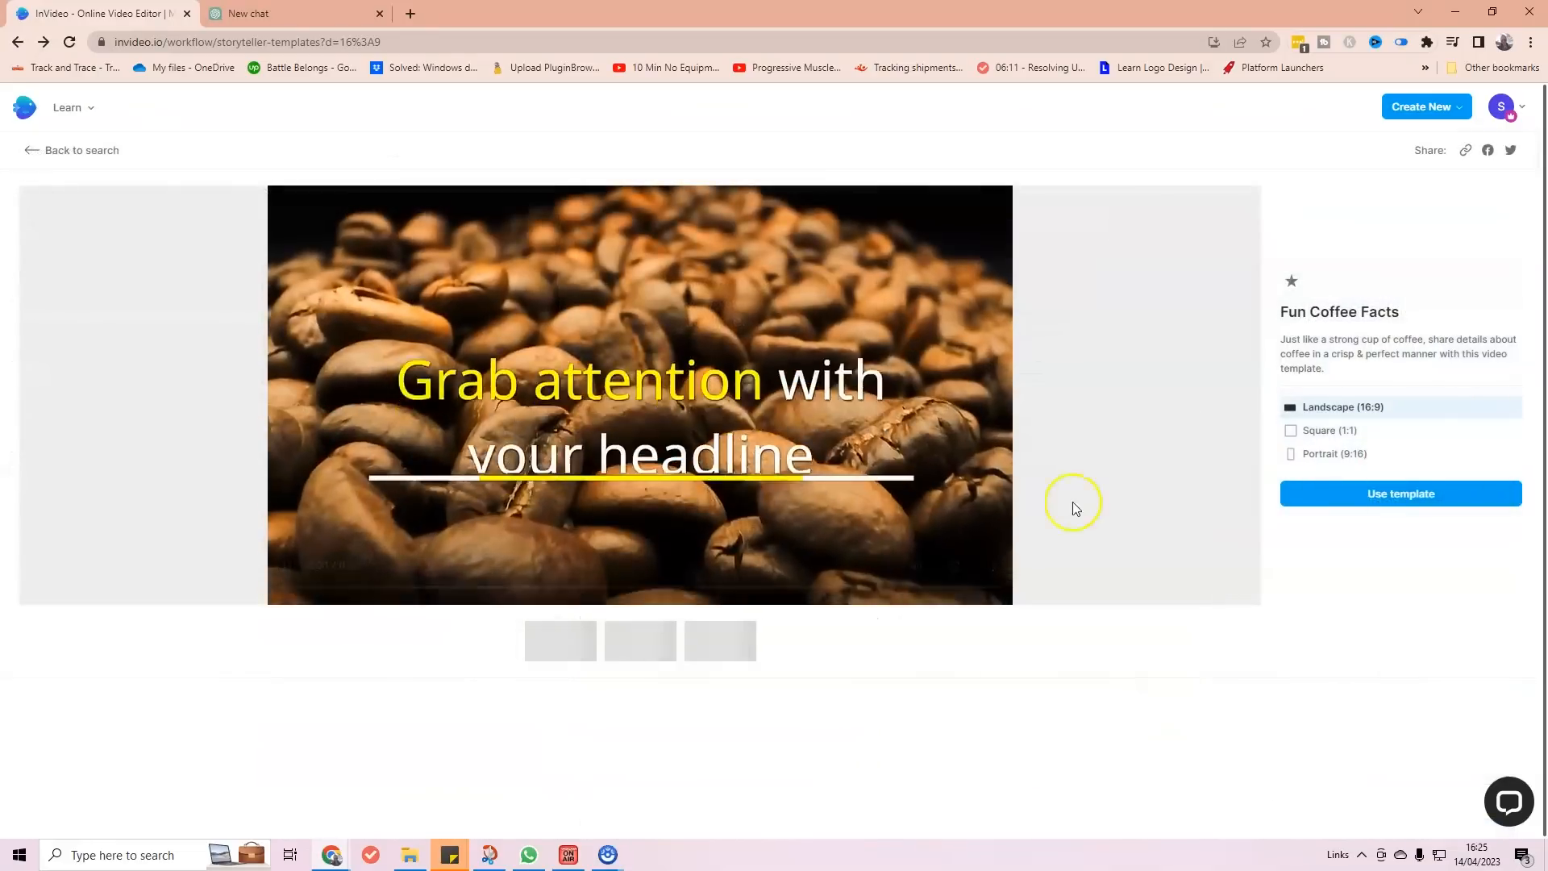
left_click(1292, 500)
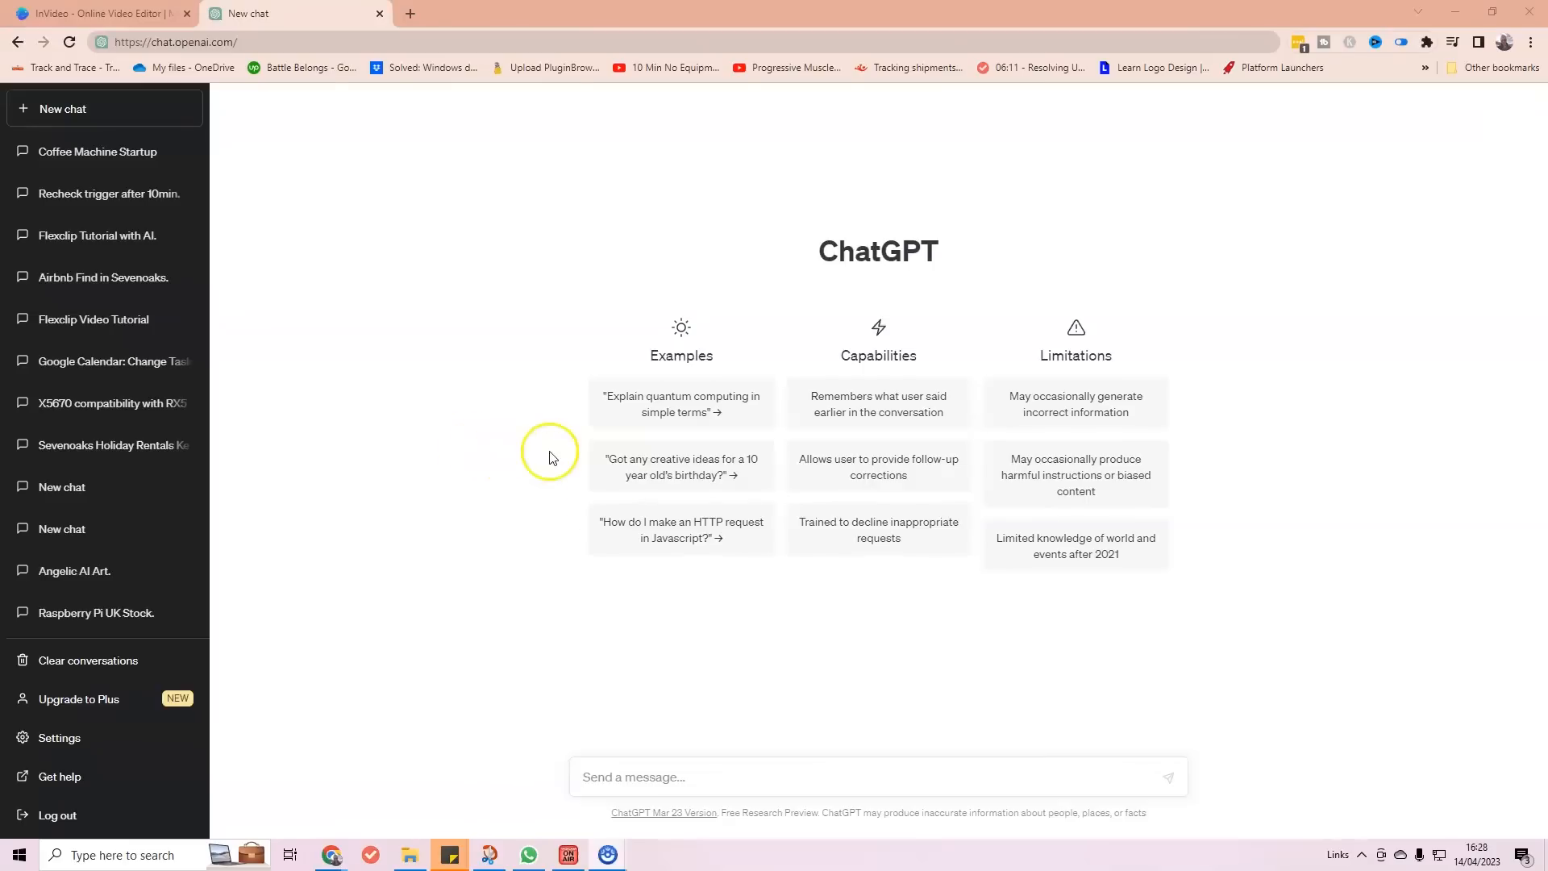
In ChatGPT, submit the prompt "Create a script for a 1.5 minute video for a coffee machine startup company launching a new product".
left_click_drag(248, 42, 184, 43)
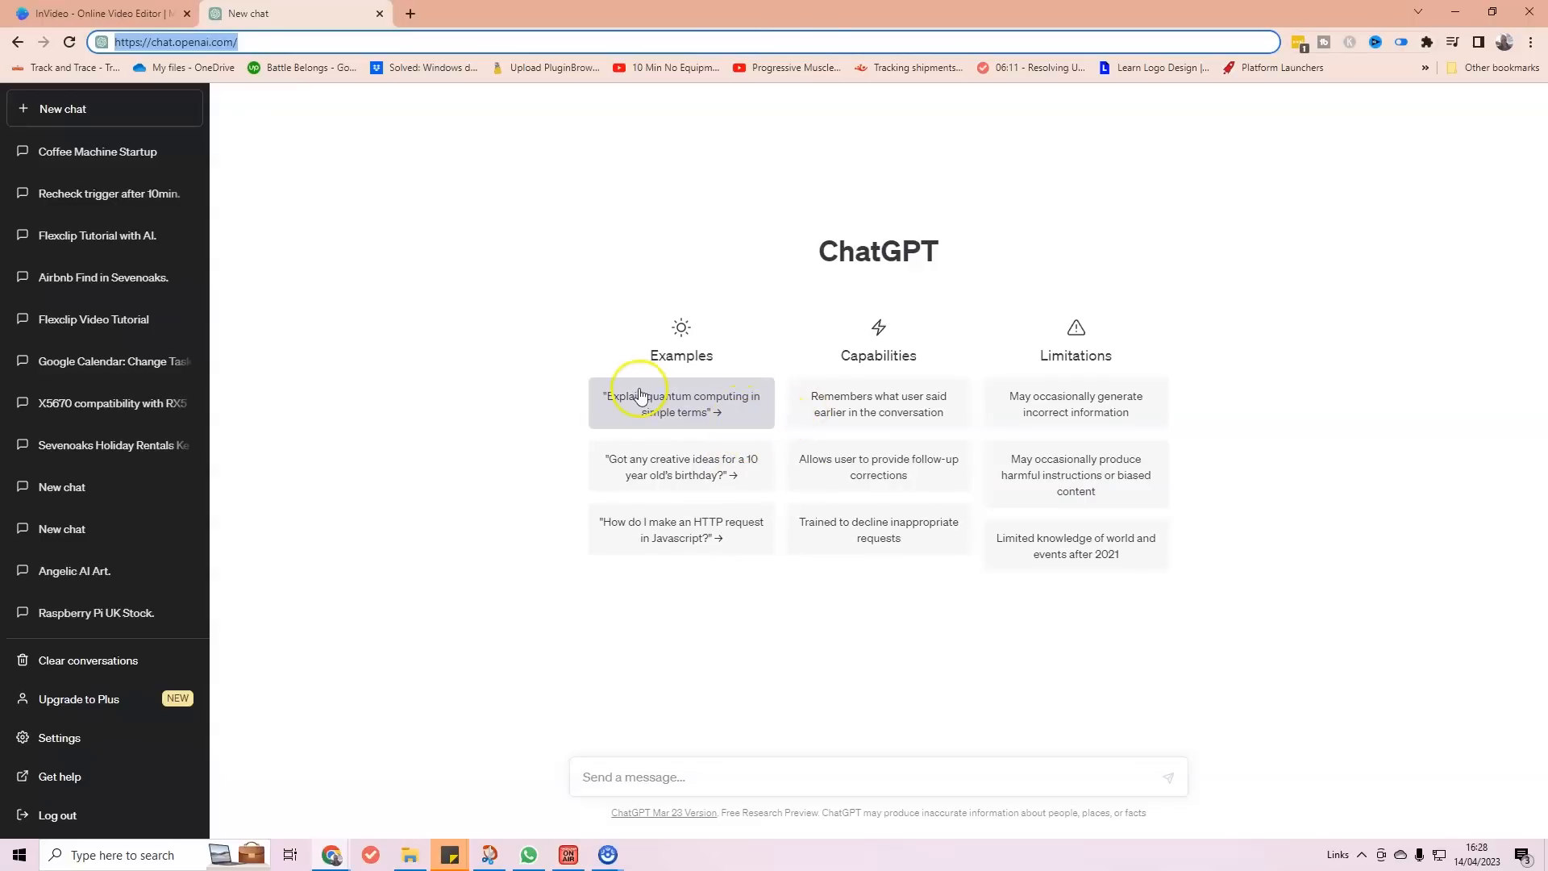
left_click(665, 776)
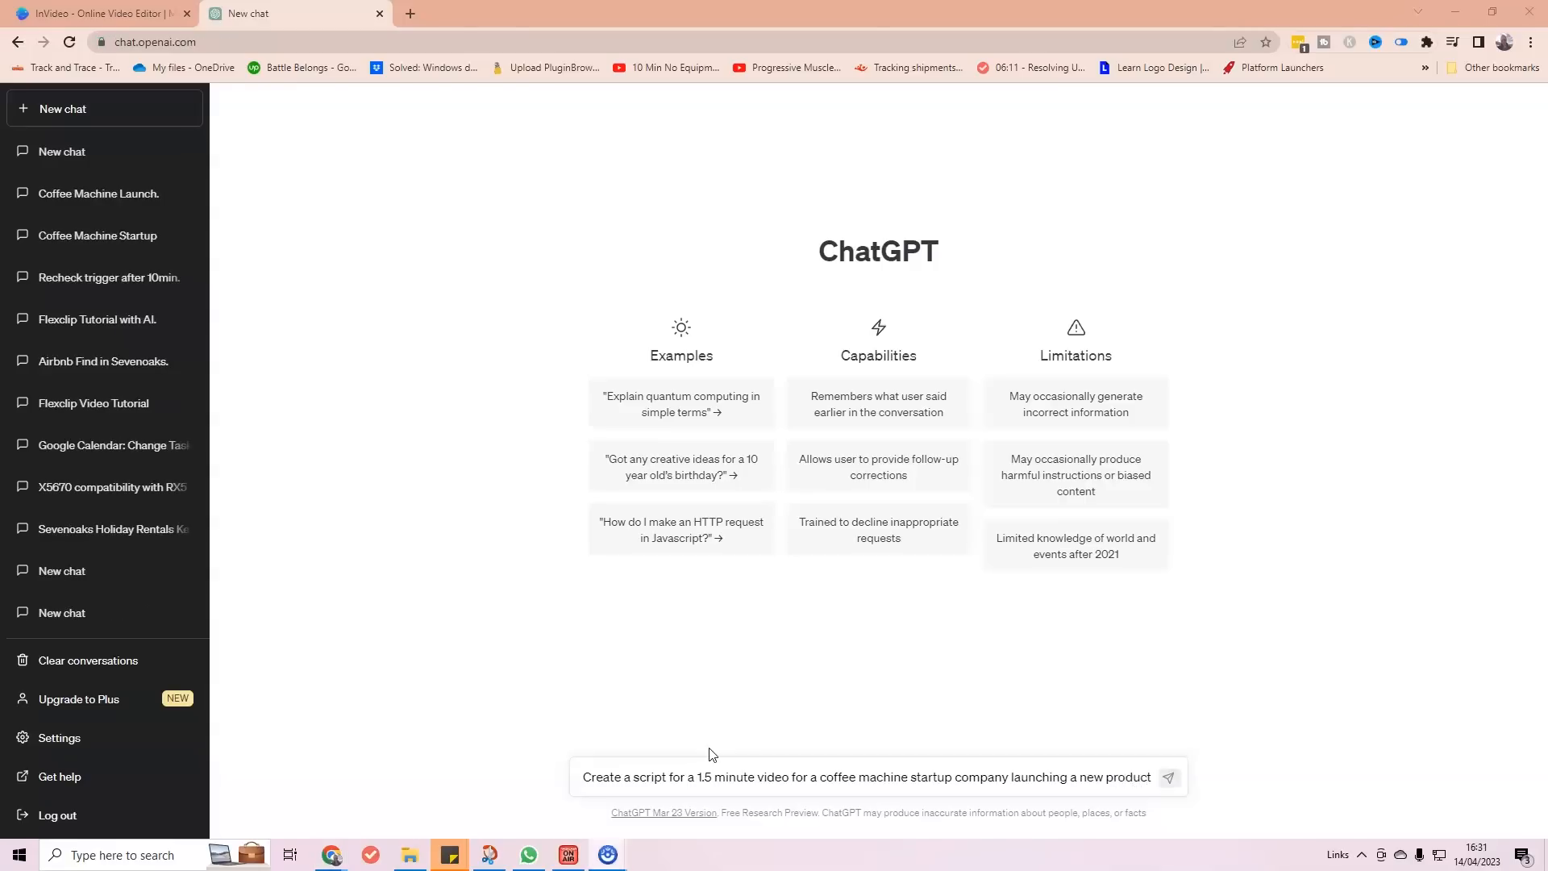
key("Return")
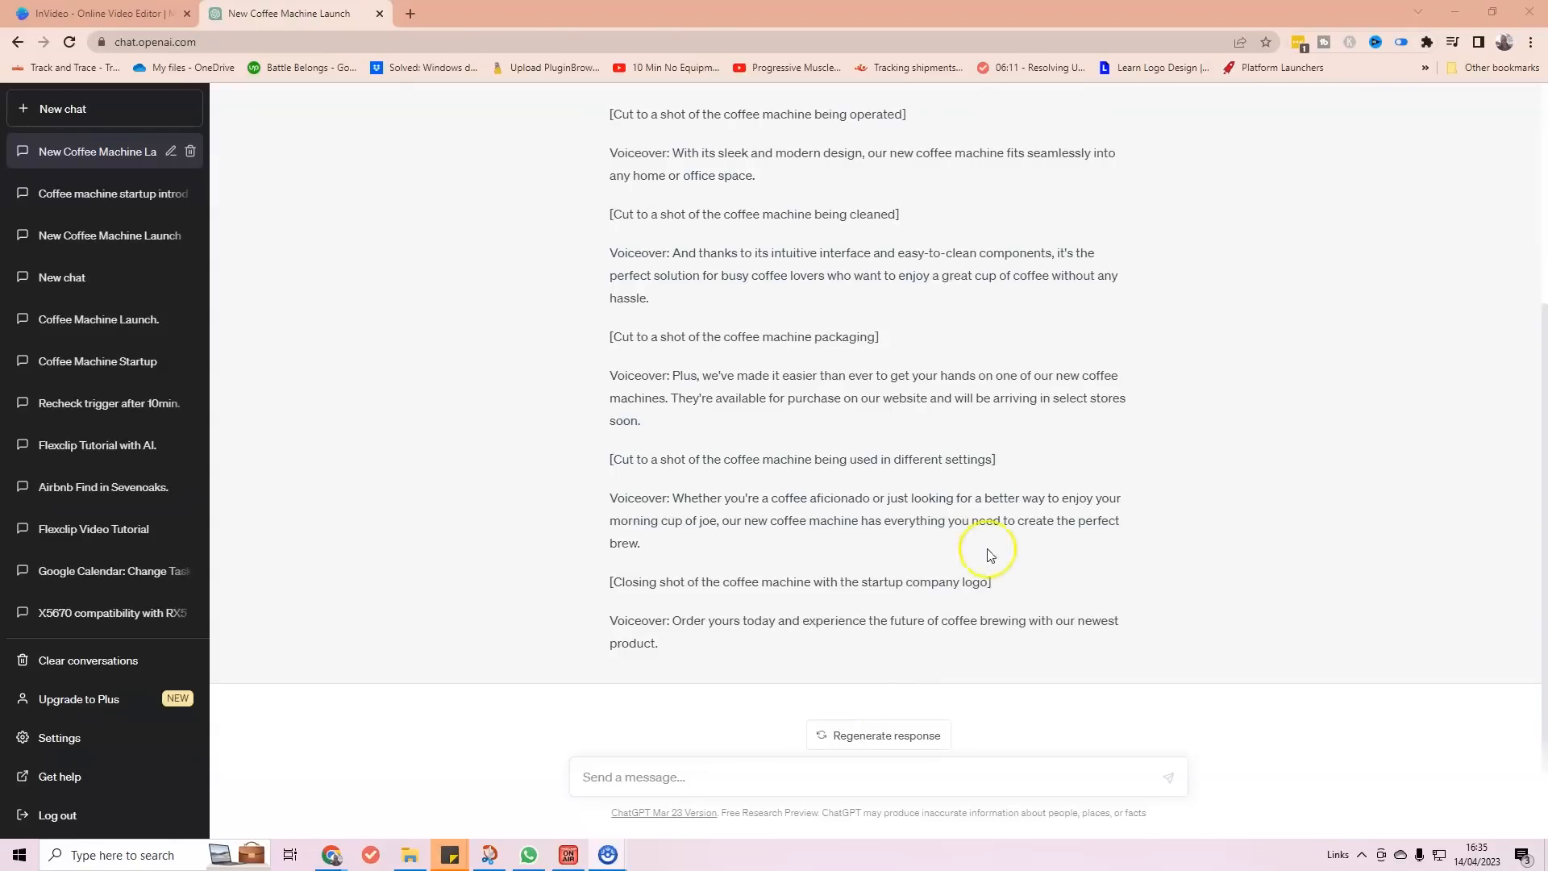
Submit "Create the text for a 1.5 minute video for a coffee machine startup company launching a new product" in the same chat.
left_click(795, 768)
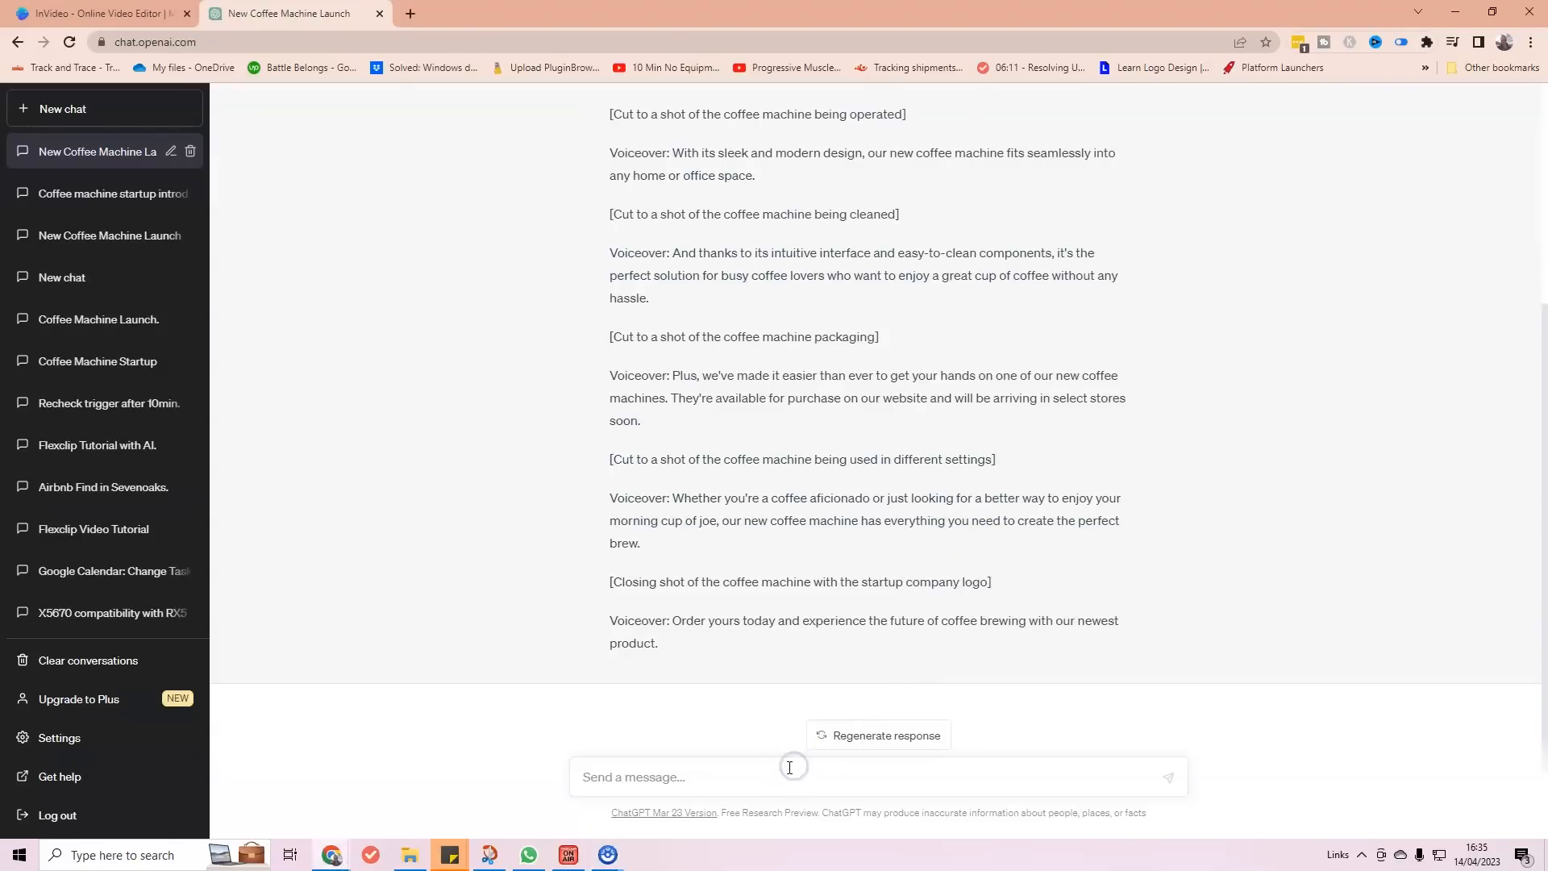
type("Create a script for a 1.5 minute video for a coffee machine startup company launching a new product")
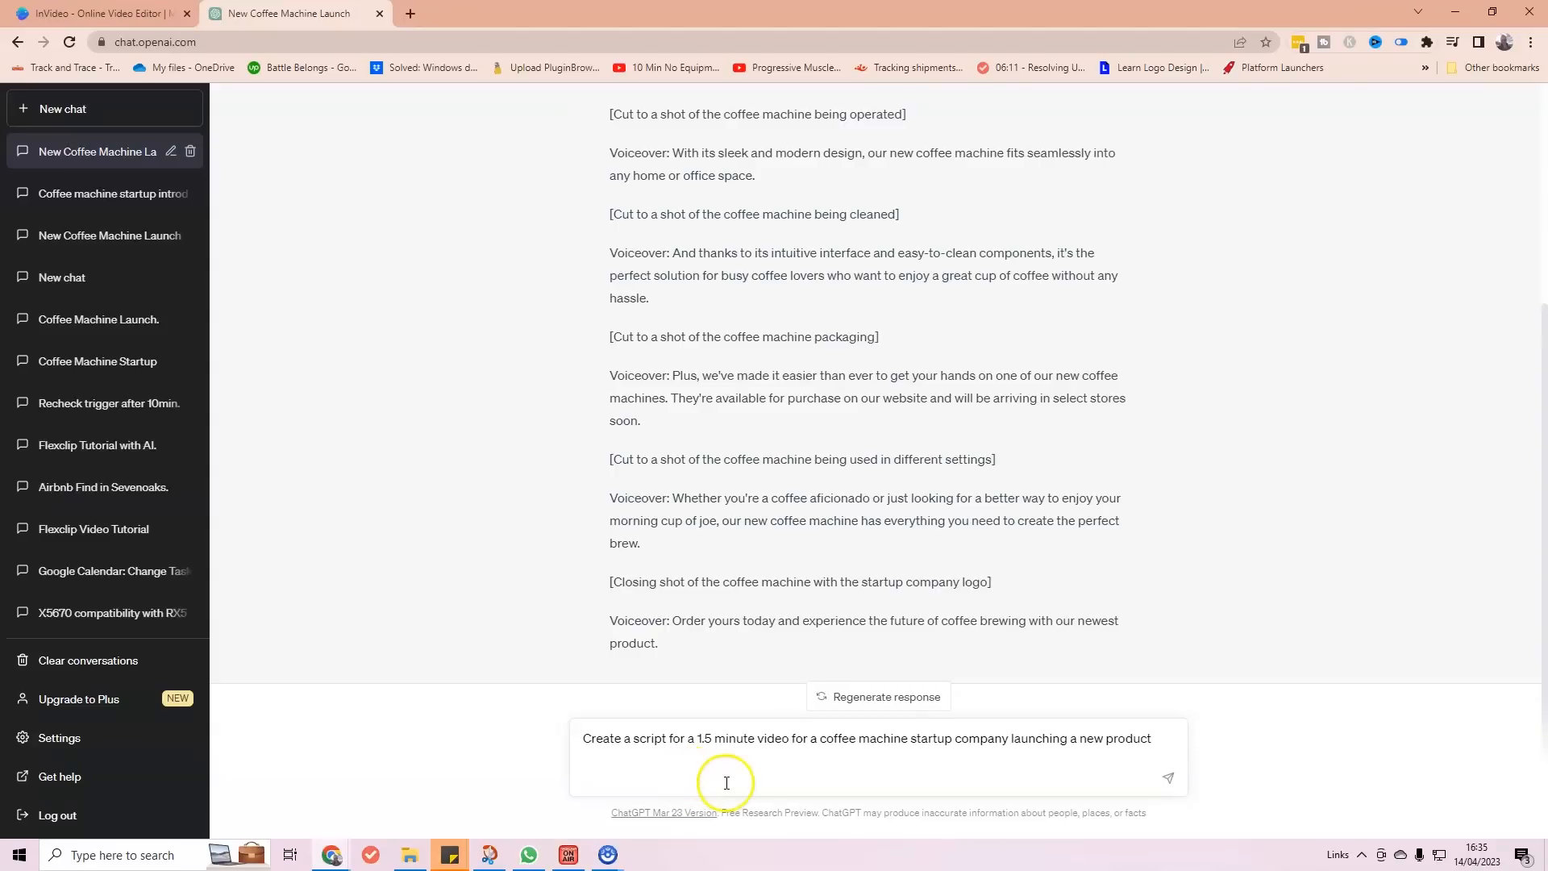
key("BackSpace")
left_click_drag(664, 777, 623, 777)
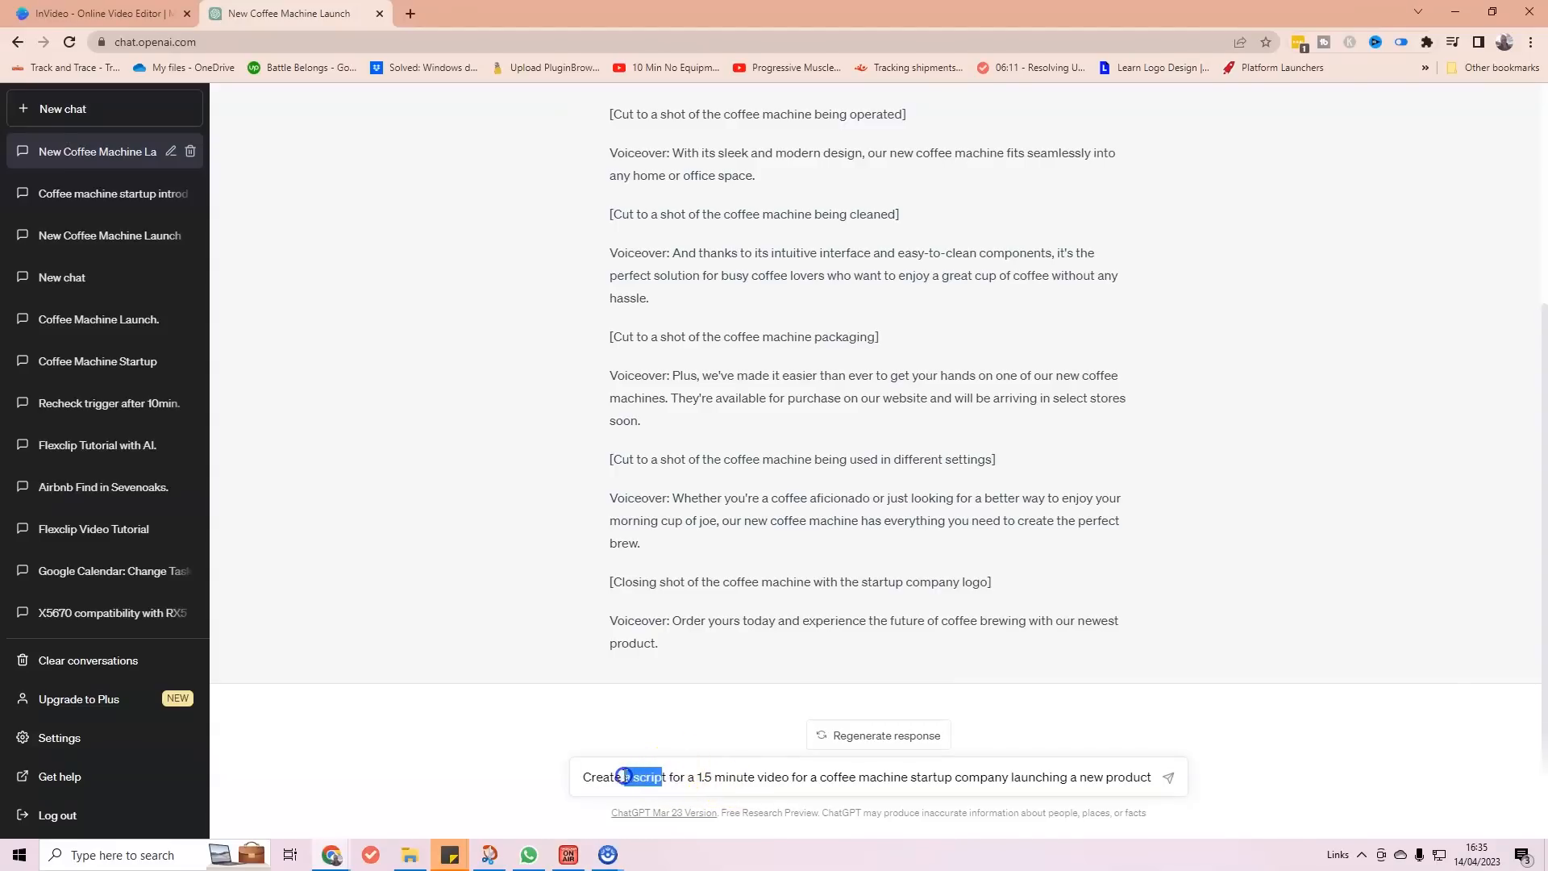
key("BackSpace")
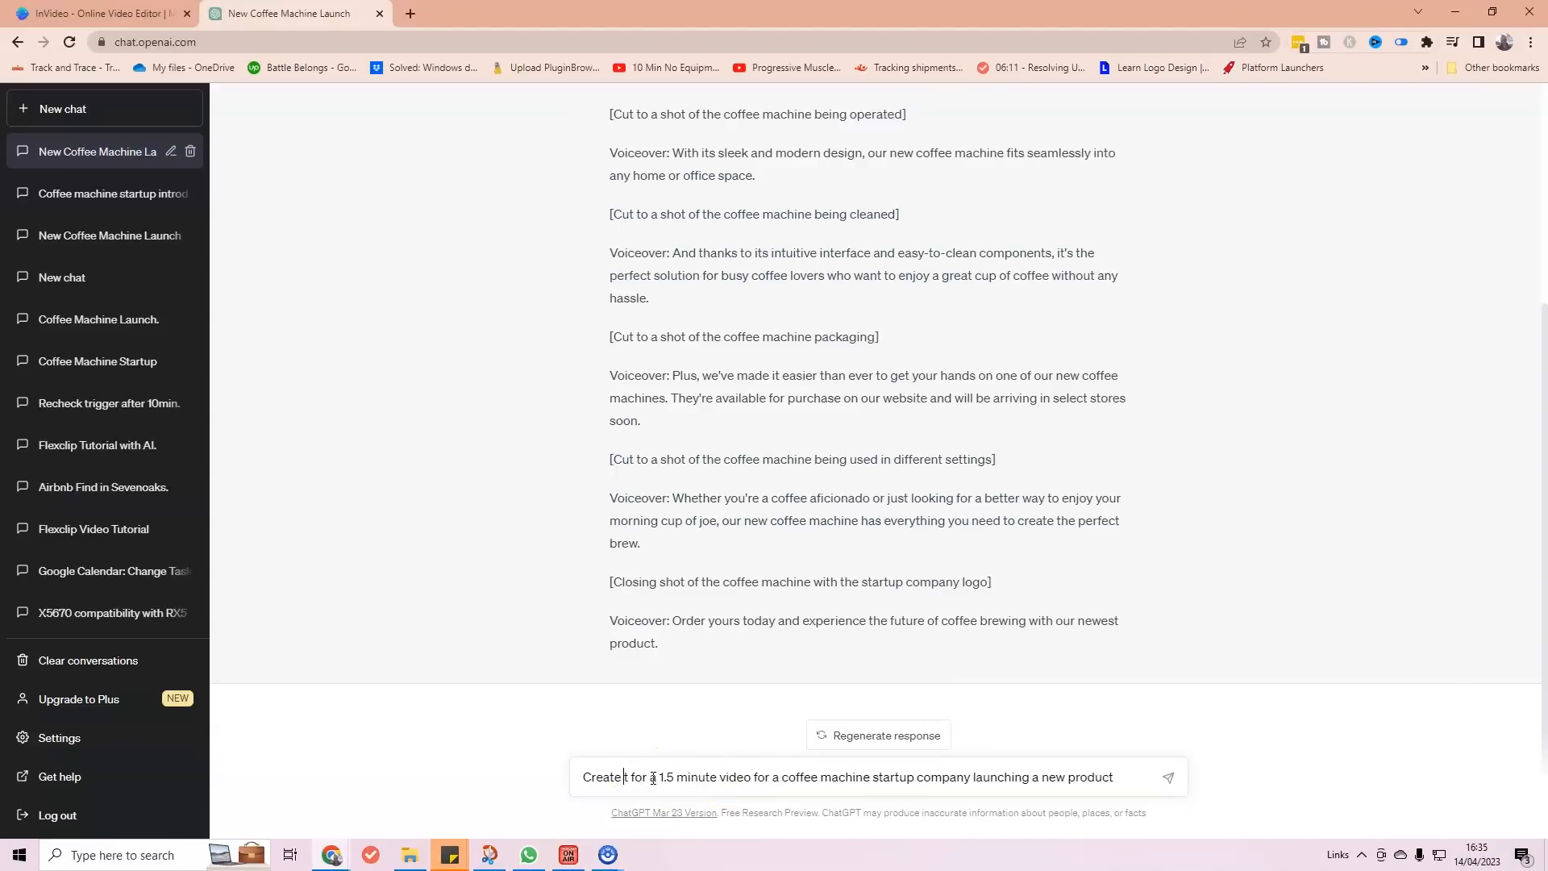
type("the ")
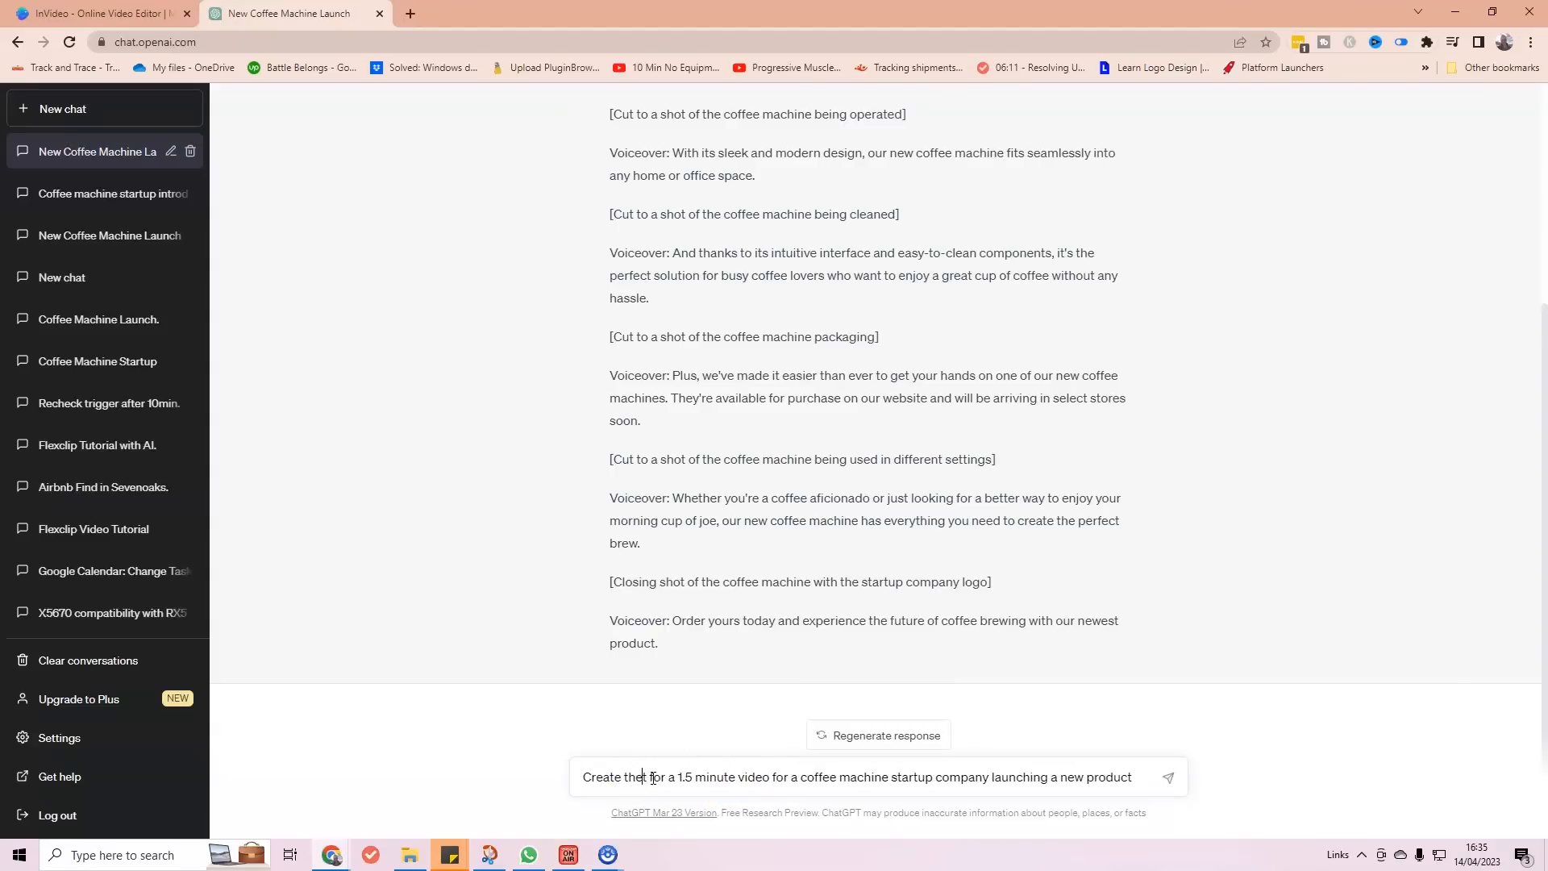
type("tex")
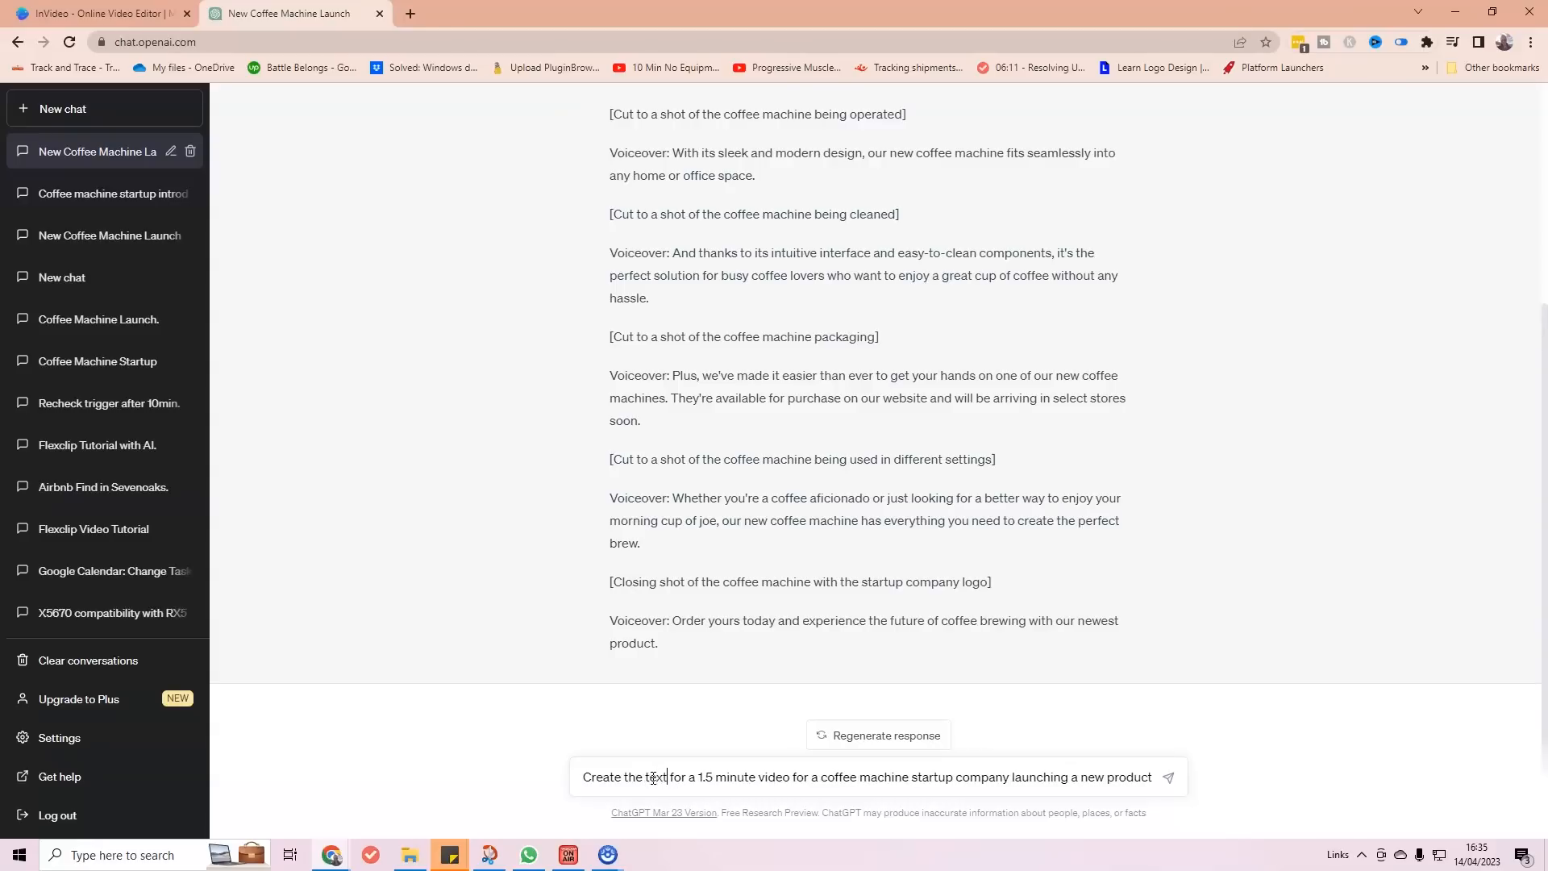
key("Return")
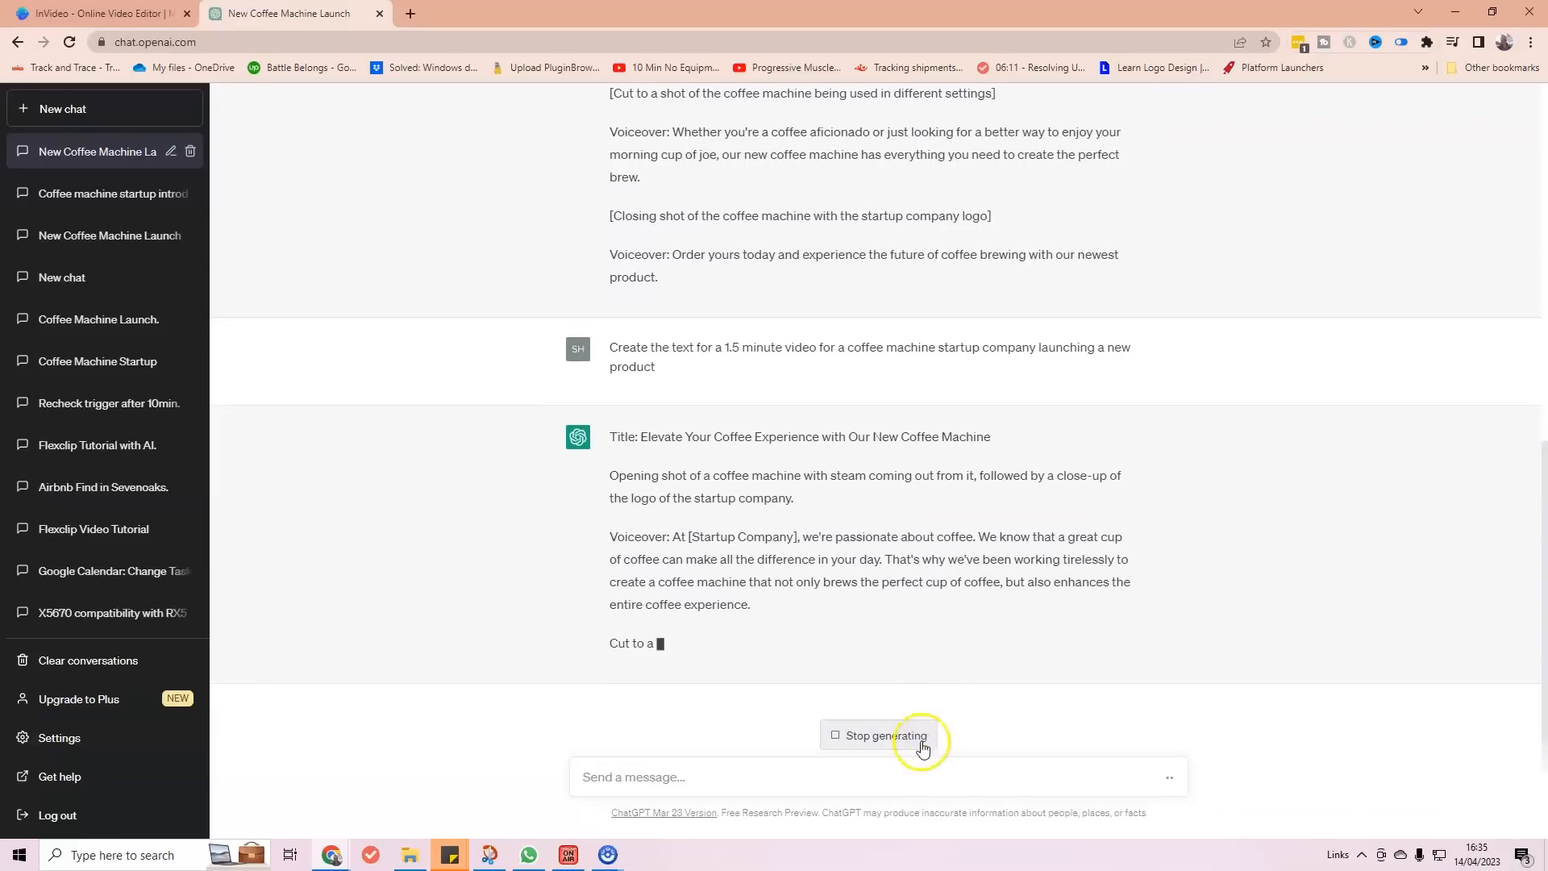
Stop the response being generated and reload the ChatGPT page to get an empty chat.
left_click(915, 736)
key("ctrl+l")
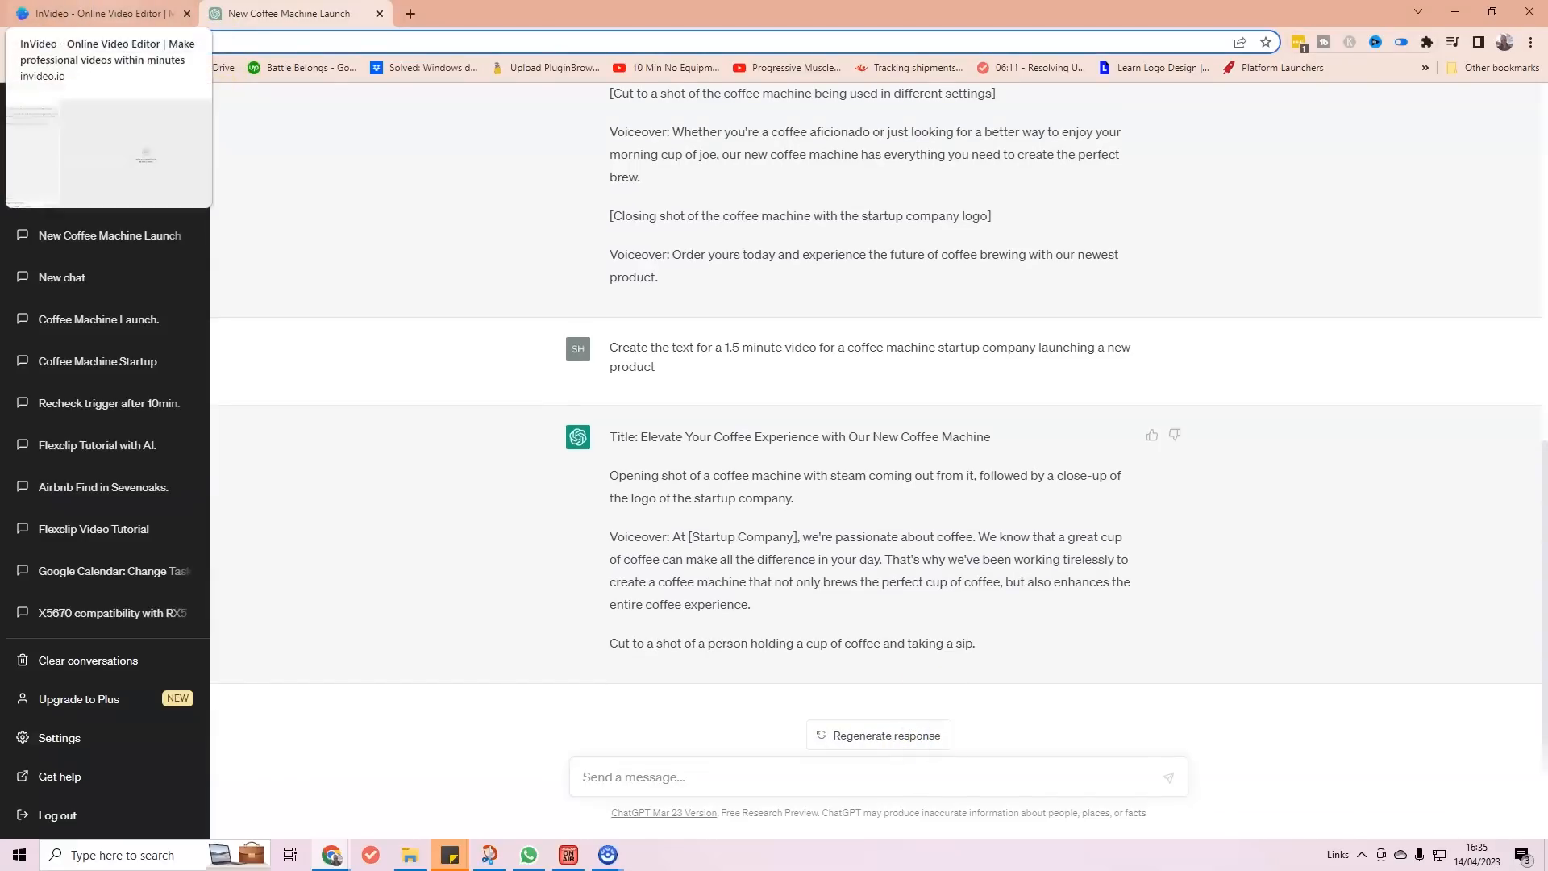
left_click(69, 43)
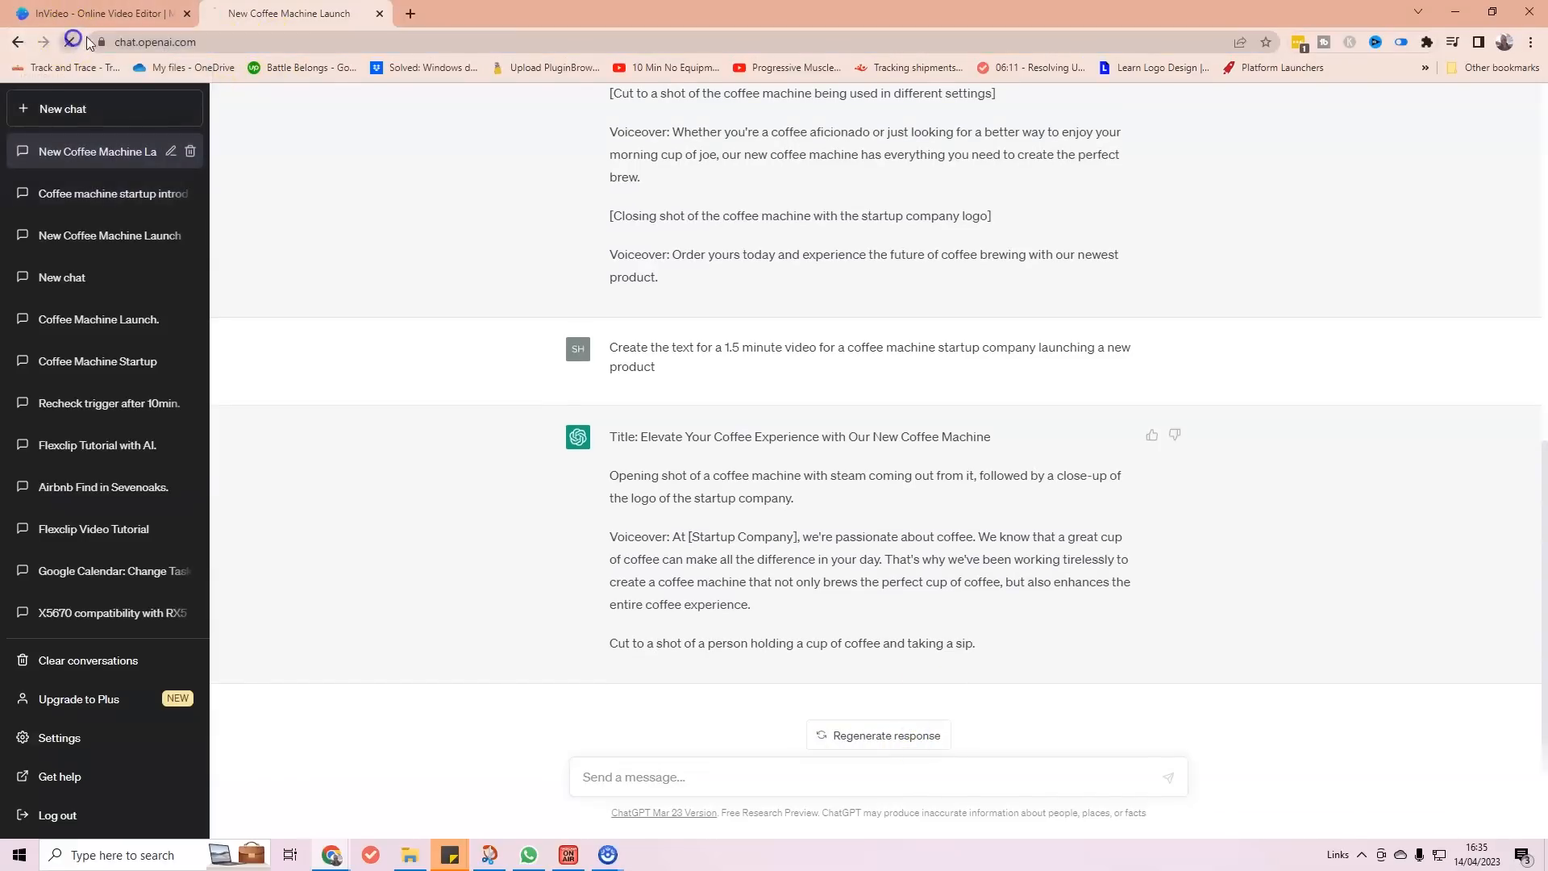
In the empty chat, submit "Create the text for a 1.5 minute video for a coffee machine startup company launching a new product".
left_click(646, 788)
type("Create a script for a 1.5 minute video for a coffee machine startup company launching a new product")
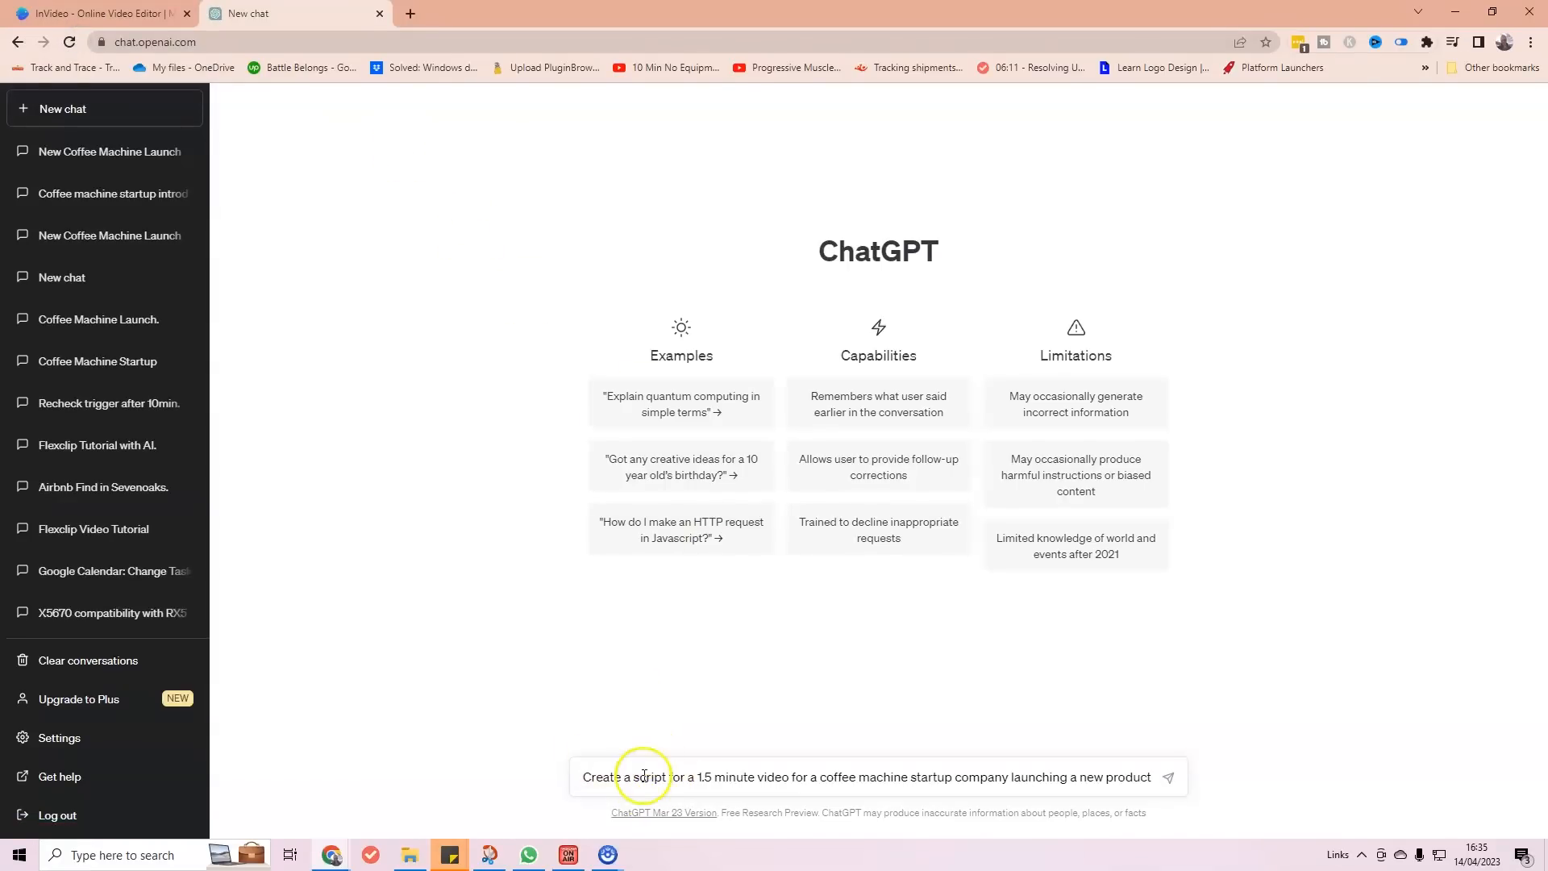
left_click_drag(667, 777, 620, 776)
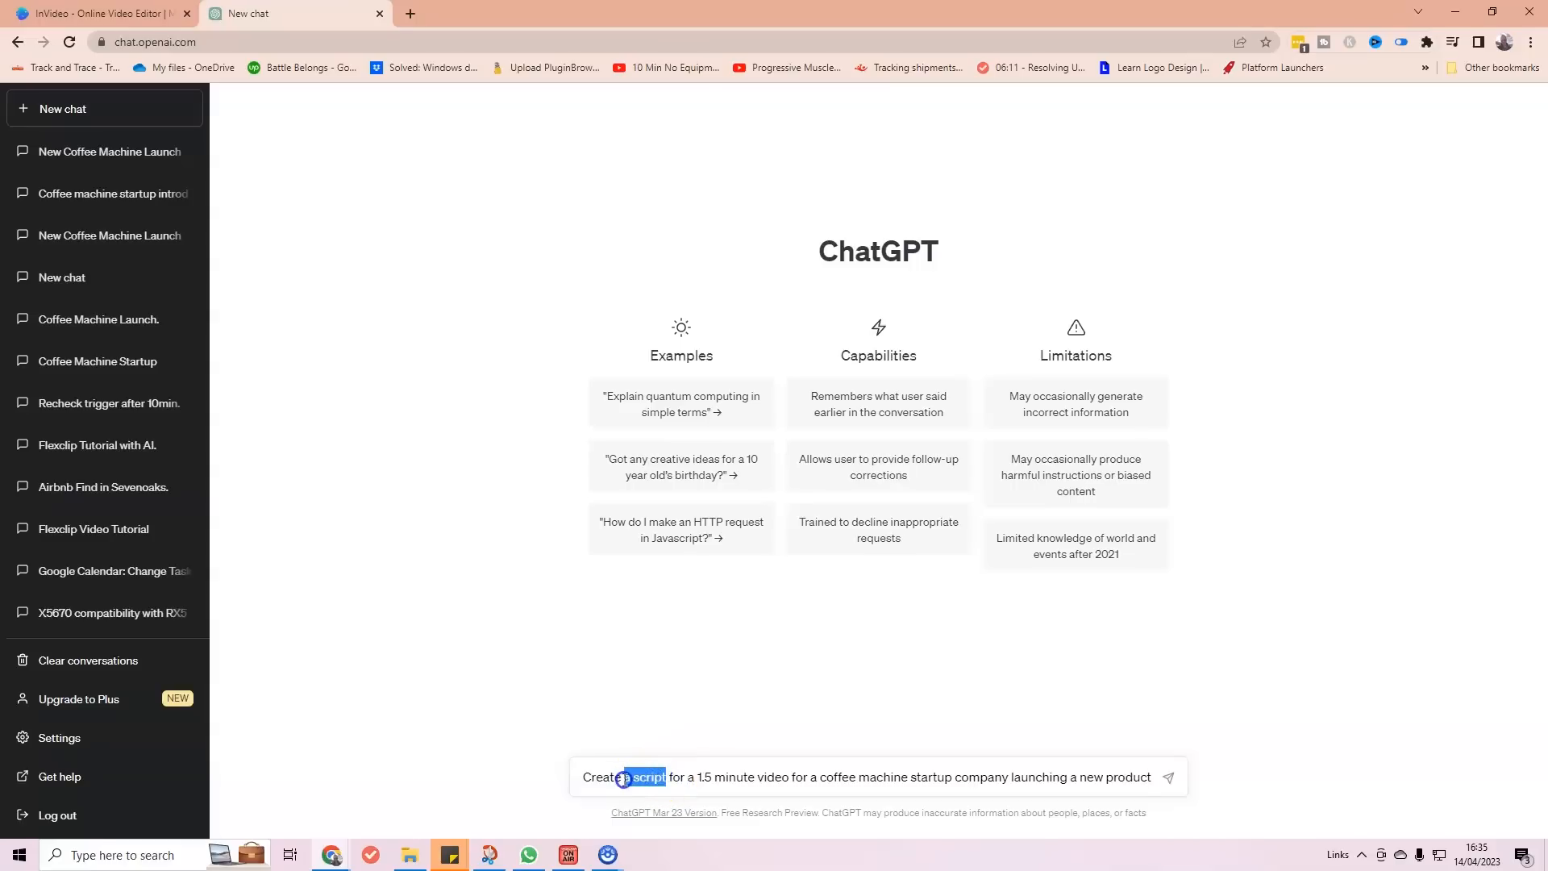
type("the text")
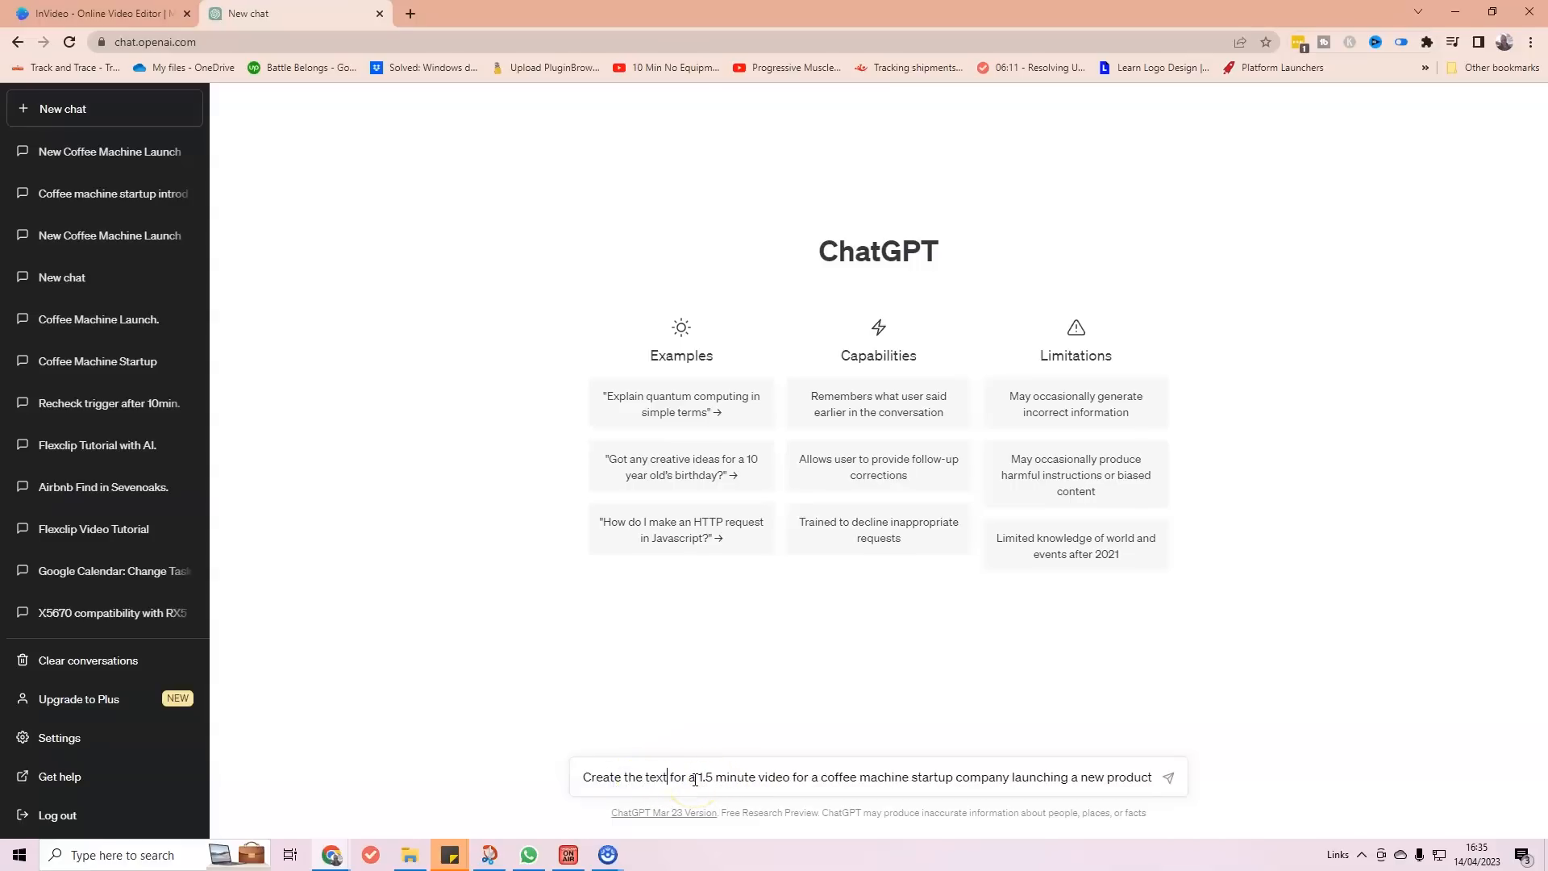
key("Return")
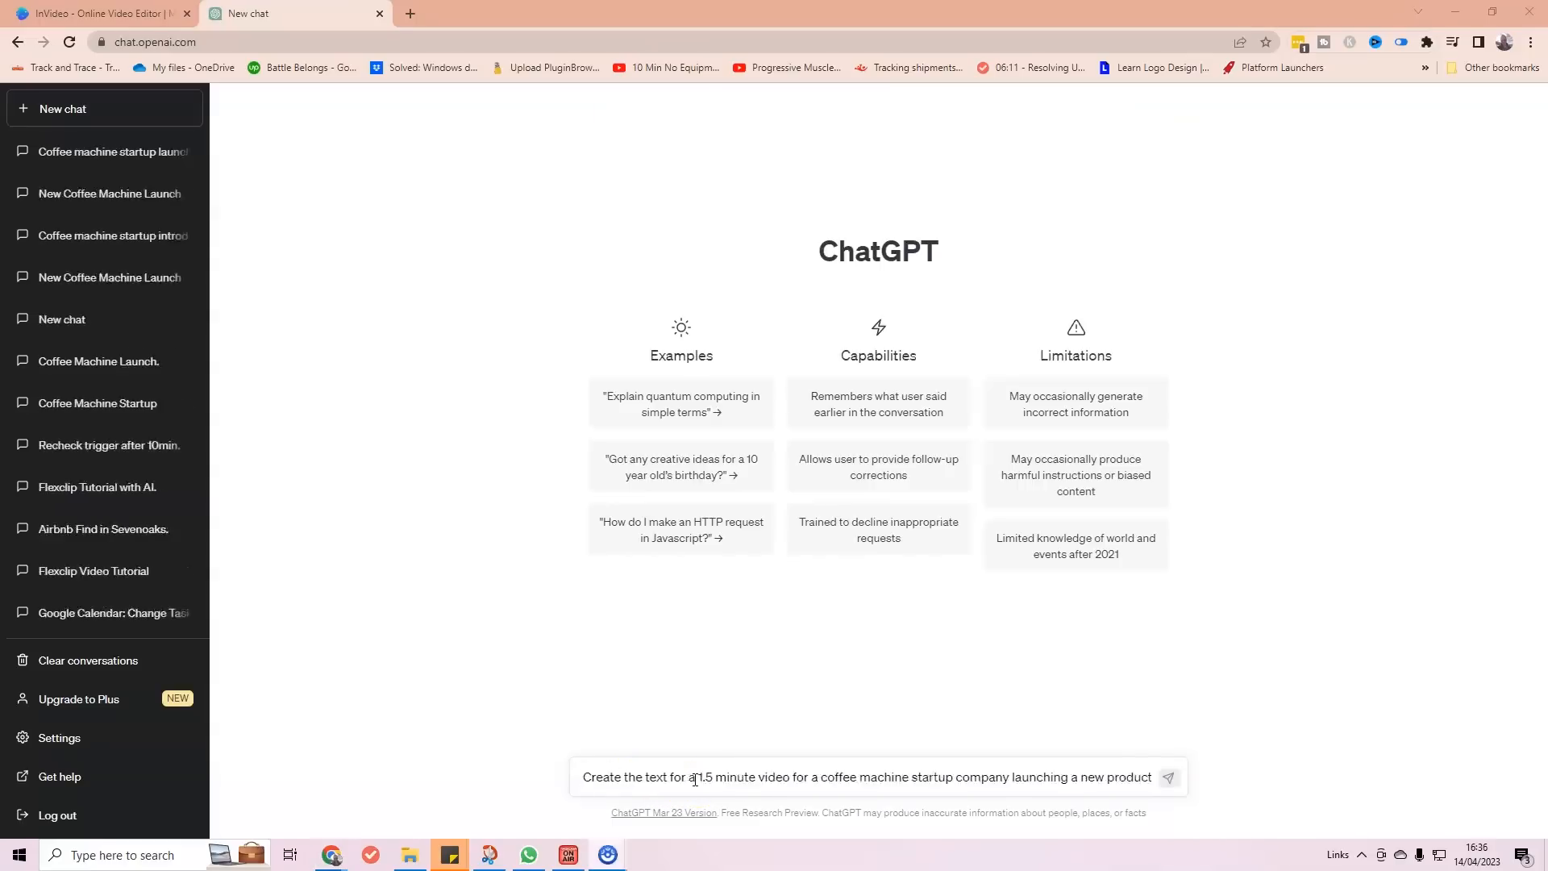
key("Return")
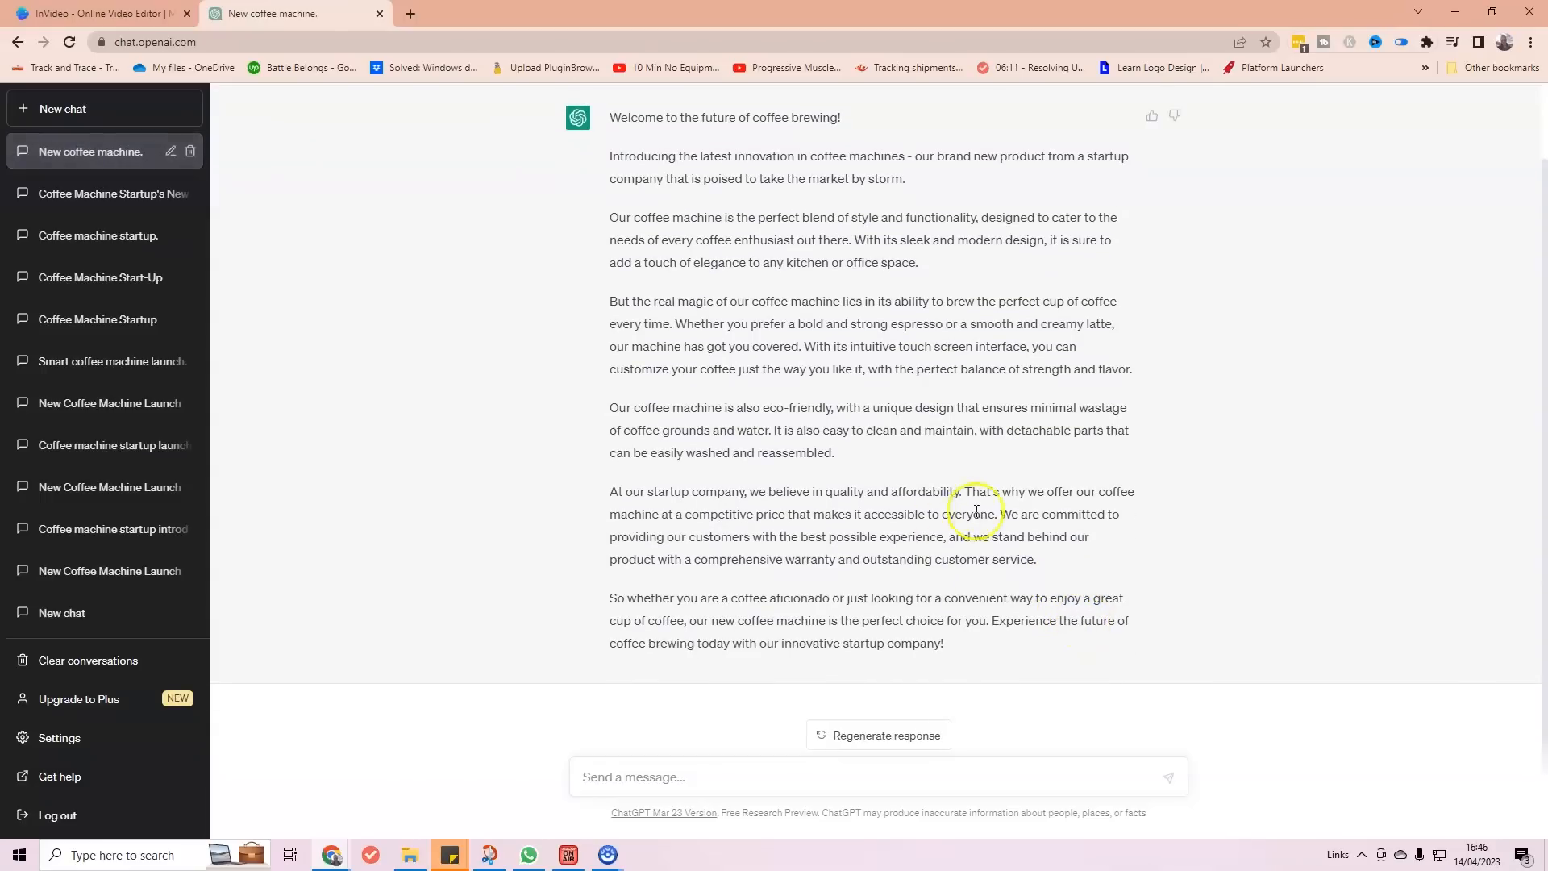
Copy the whole generated coffee machine text, switch to InVideo and paste it in as the script.
scroll(975, 512, "up", 1)
scroll(843, 444, "down", 1)
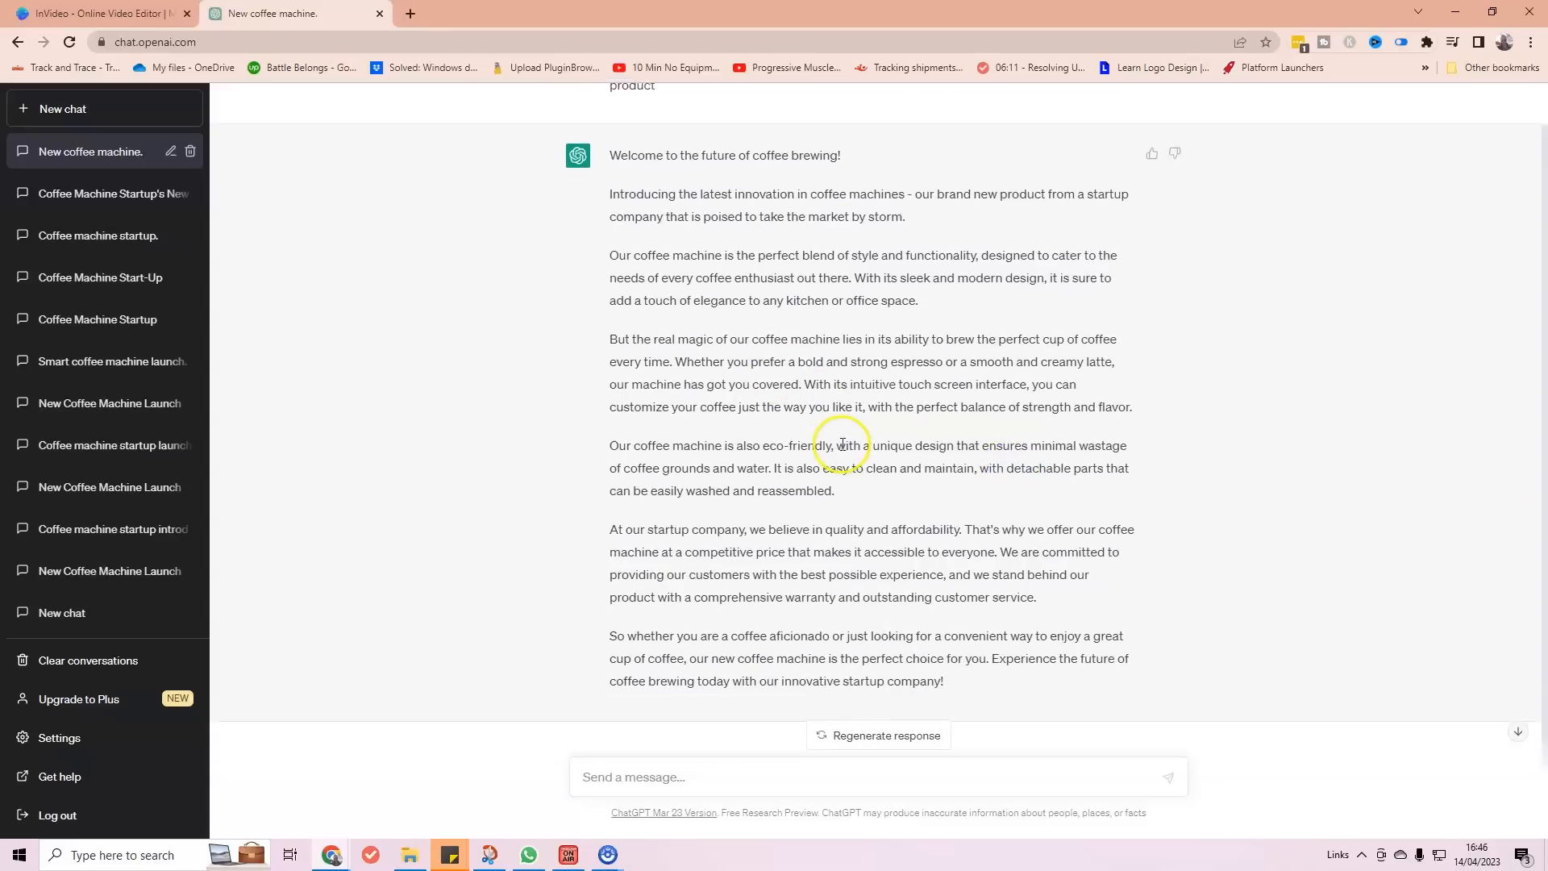
scroll(885, 442, "up", 1)
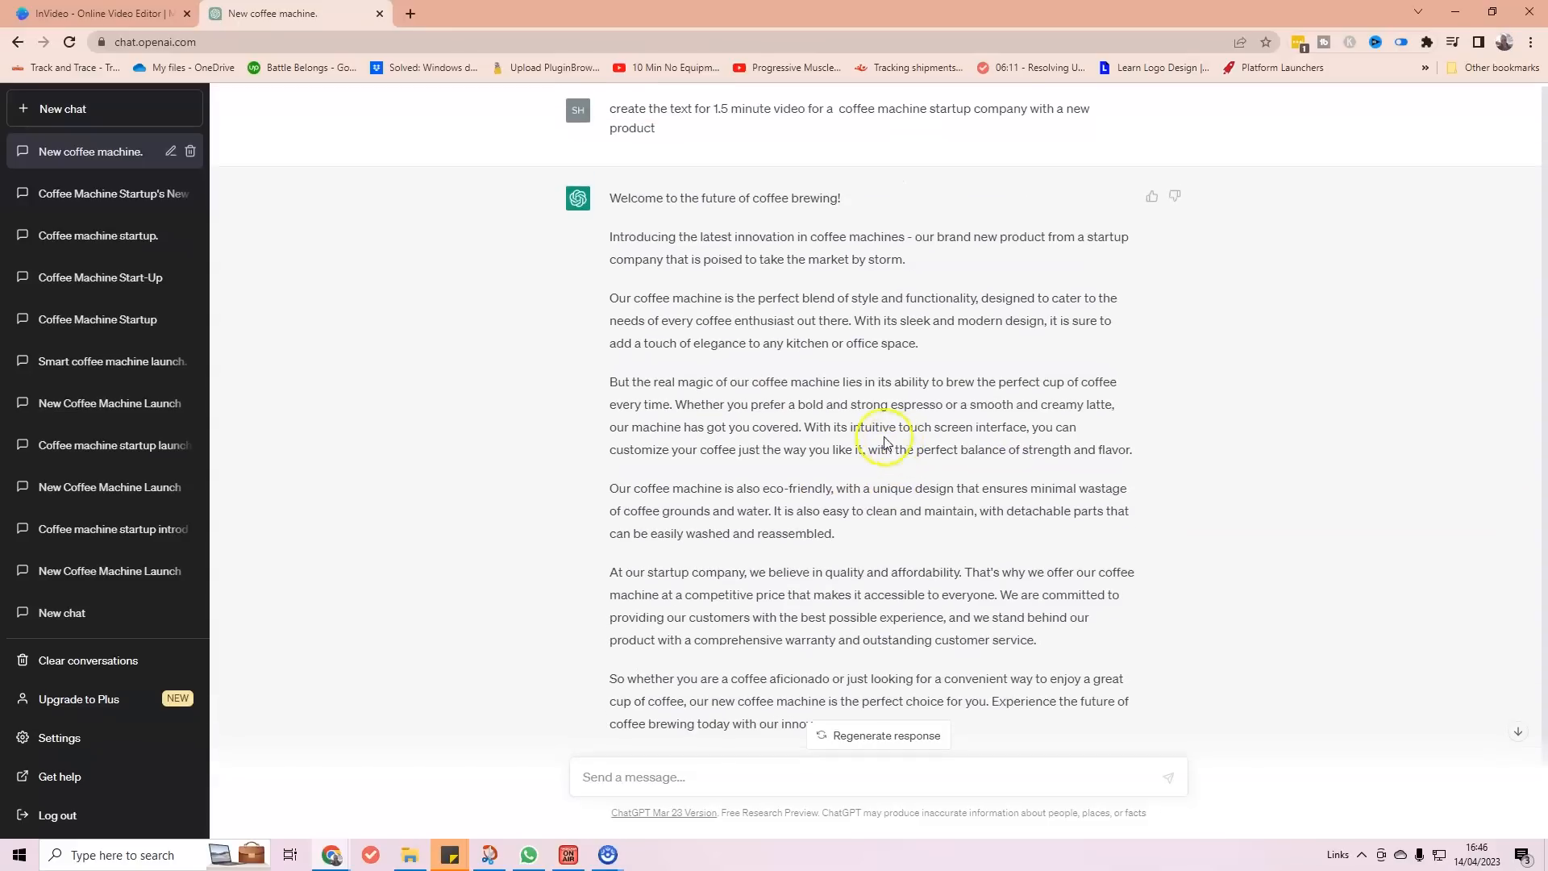
scroll(887, 525, "down", 2)
left_click_drag(959, 643, 608, 117)
key("ctrl+c")
left_click(83, 14)
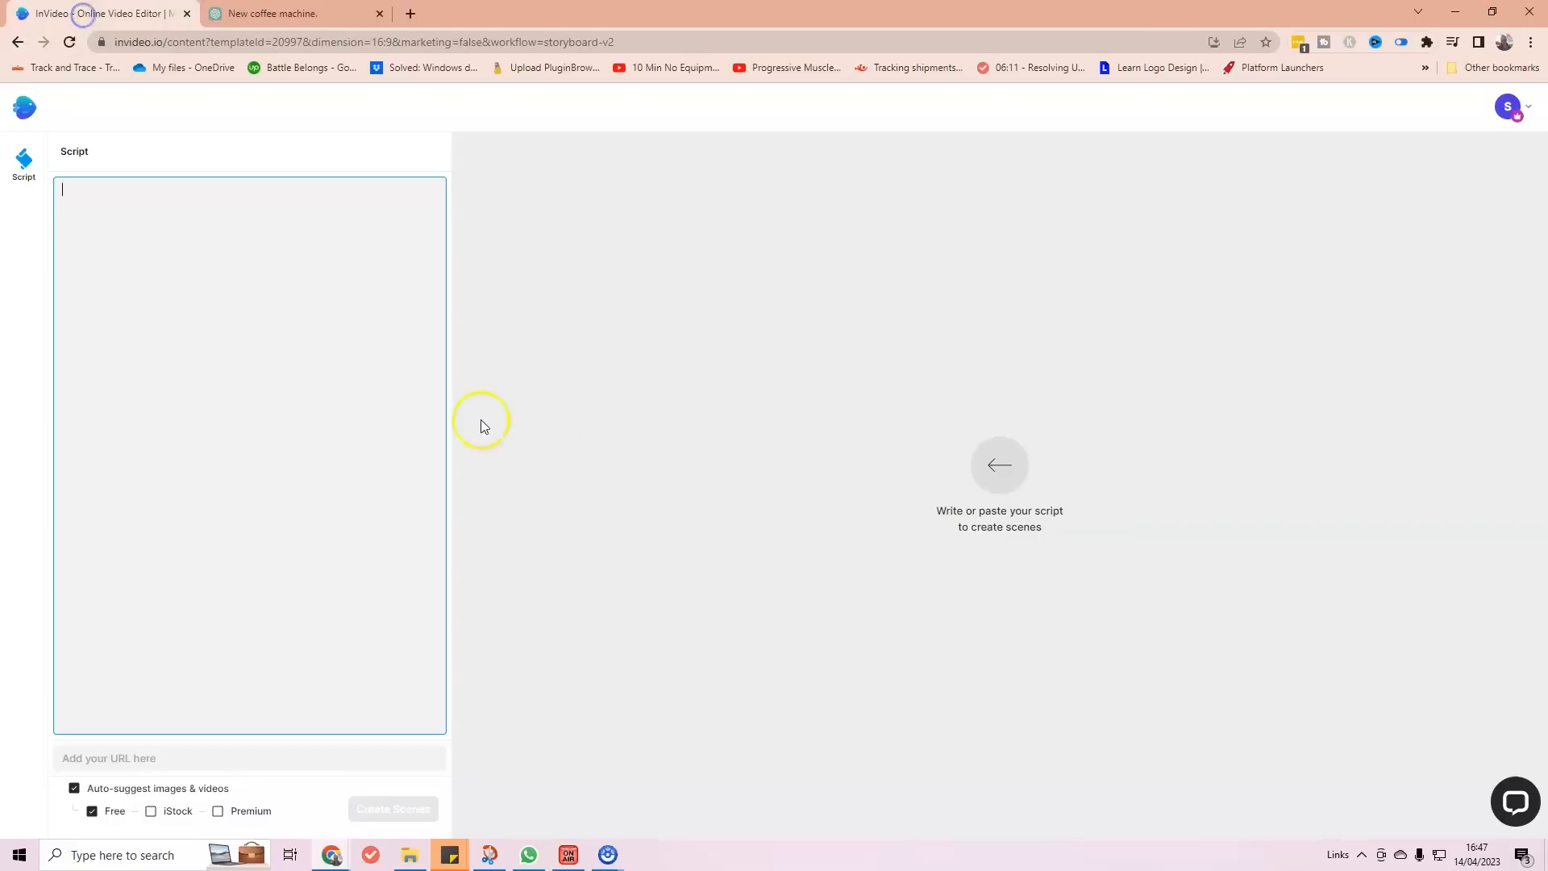
key("ctrl+v")
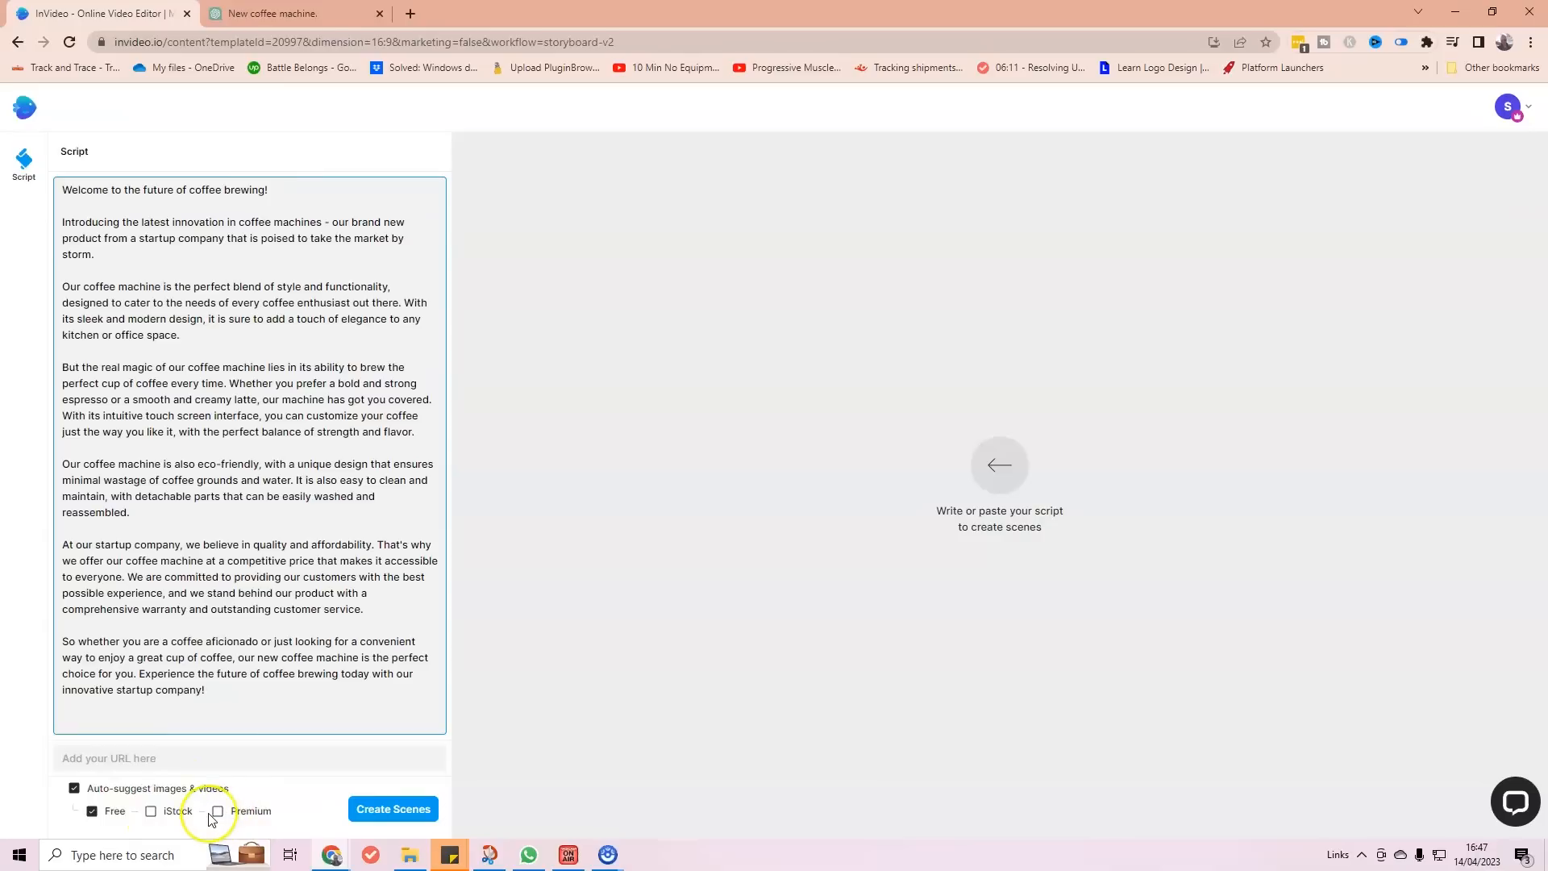
Include iStock and Premium media in the auto-suggested images and videos.
left_click(152, 811)
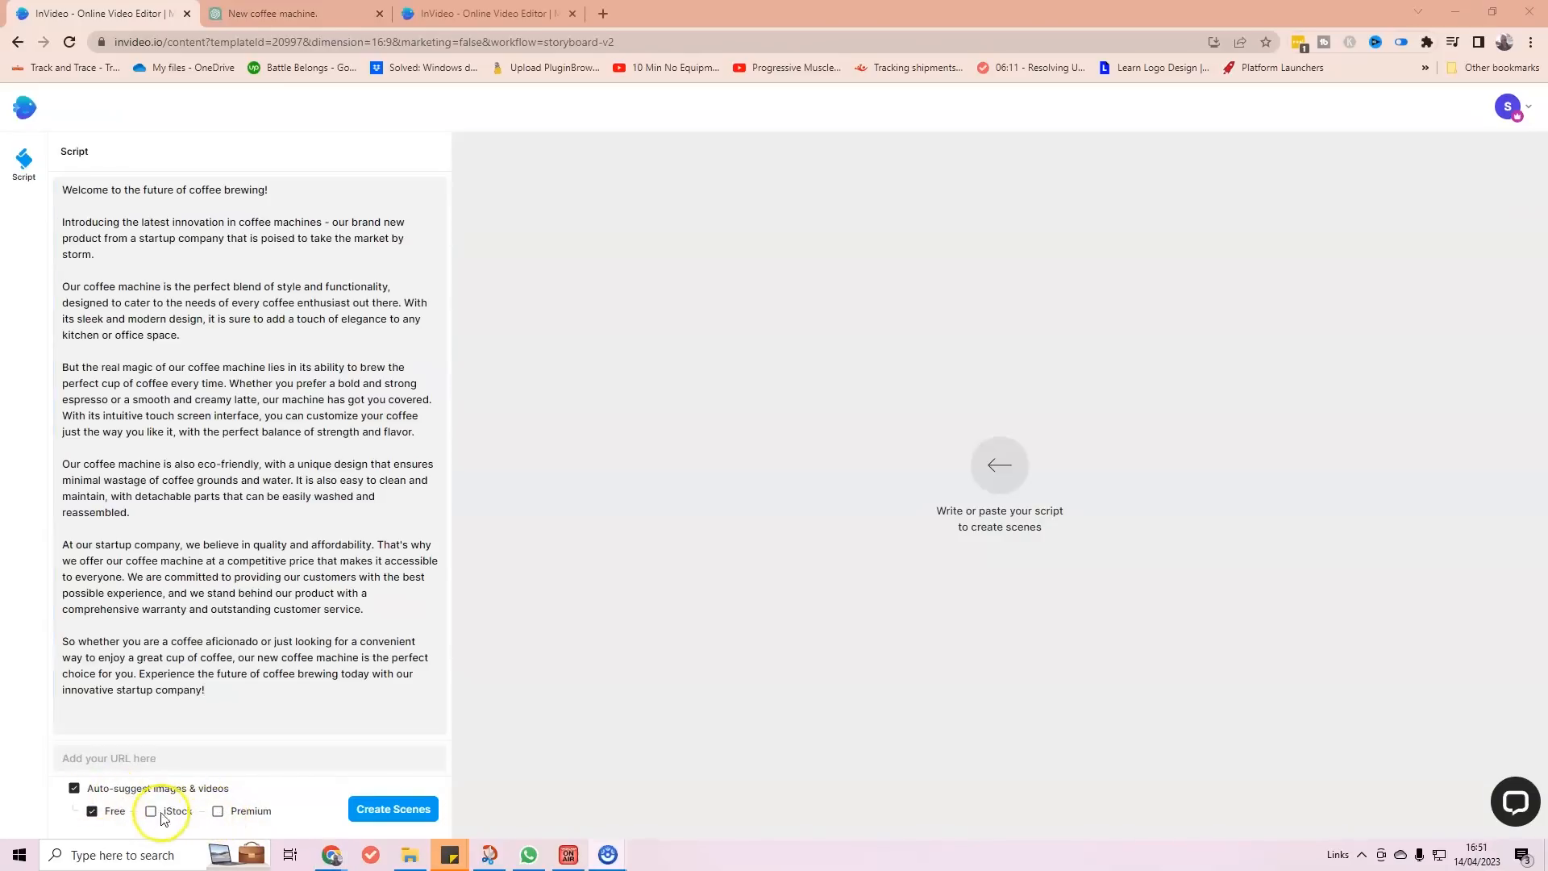
left_click(153, 812)
left_click(217, 812)
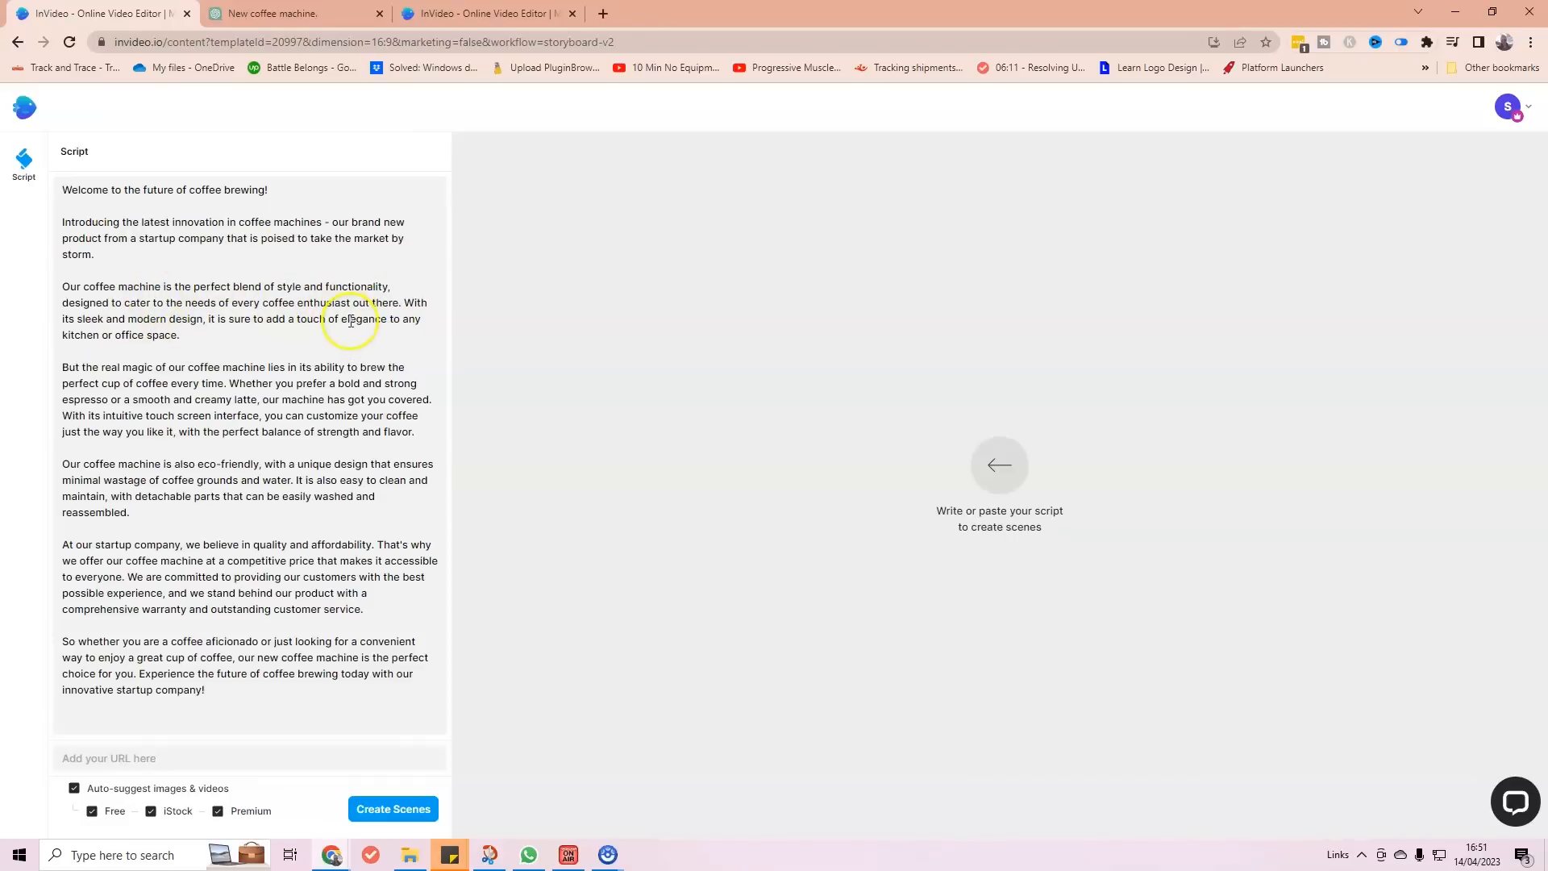
Split the script into separate paragraphs before "With its sleek and modern design", "Whether you prefer" and "With its intuitive touch screen interface".
left_click(405, 304)
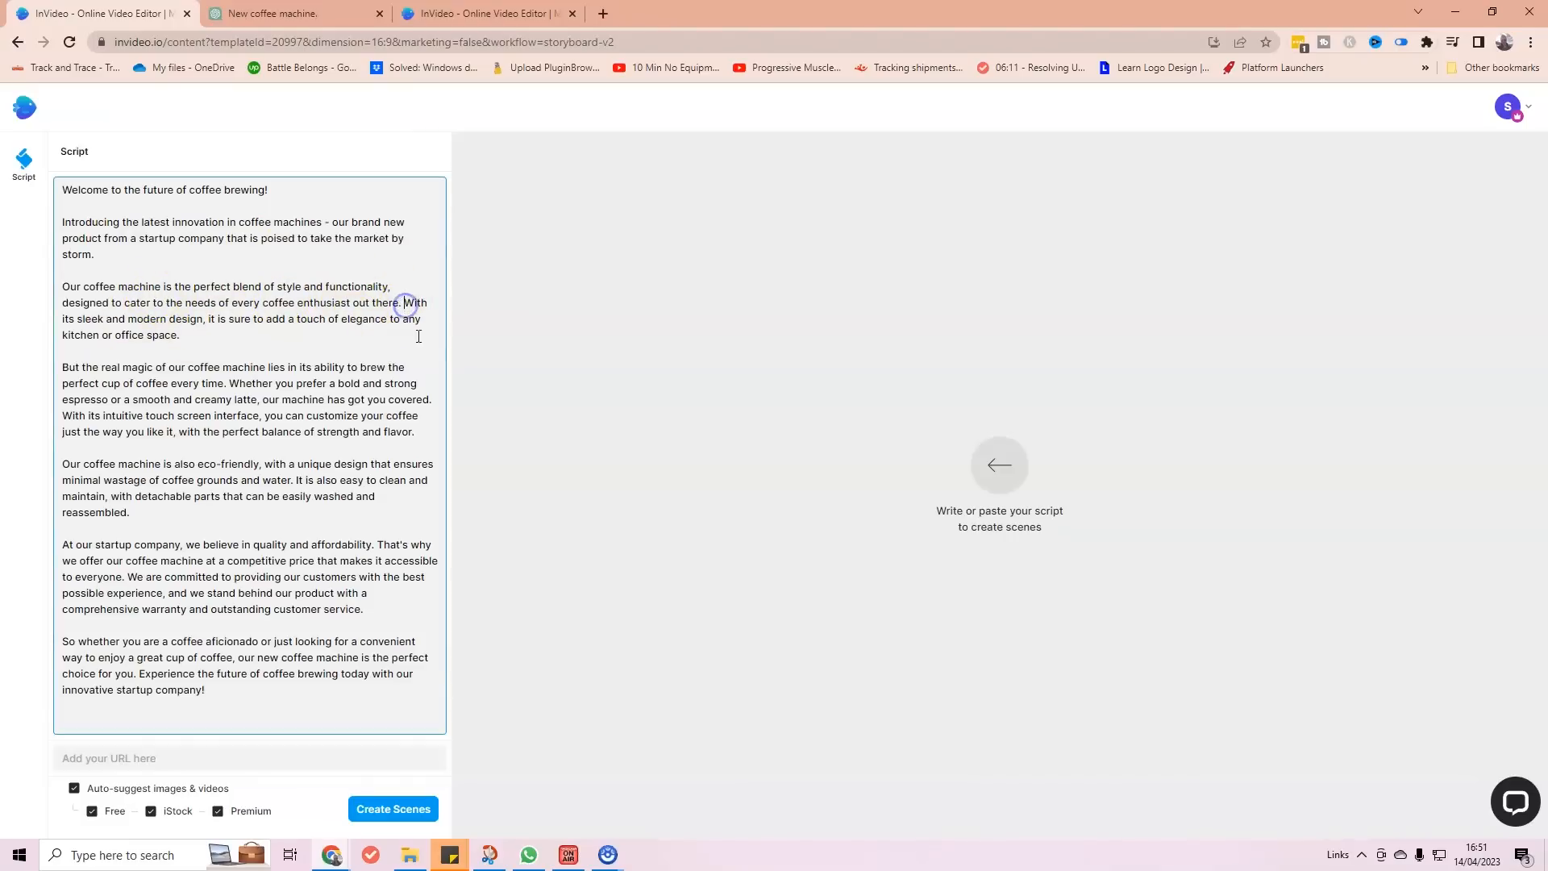
key("Return")
key("Return")
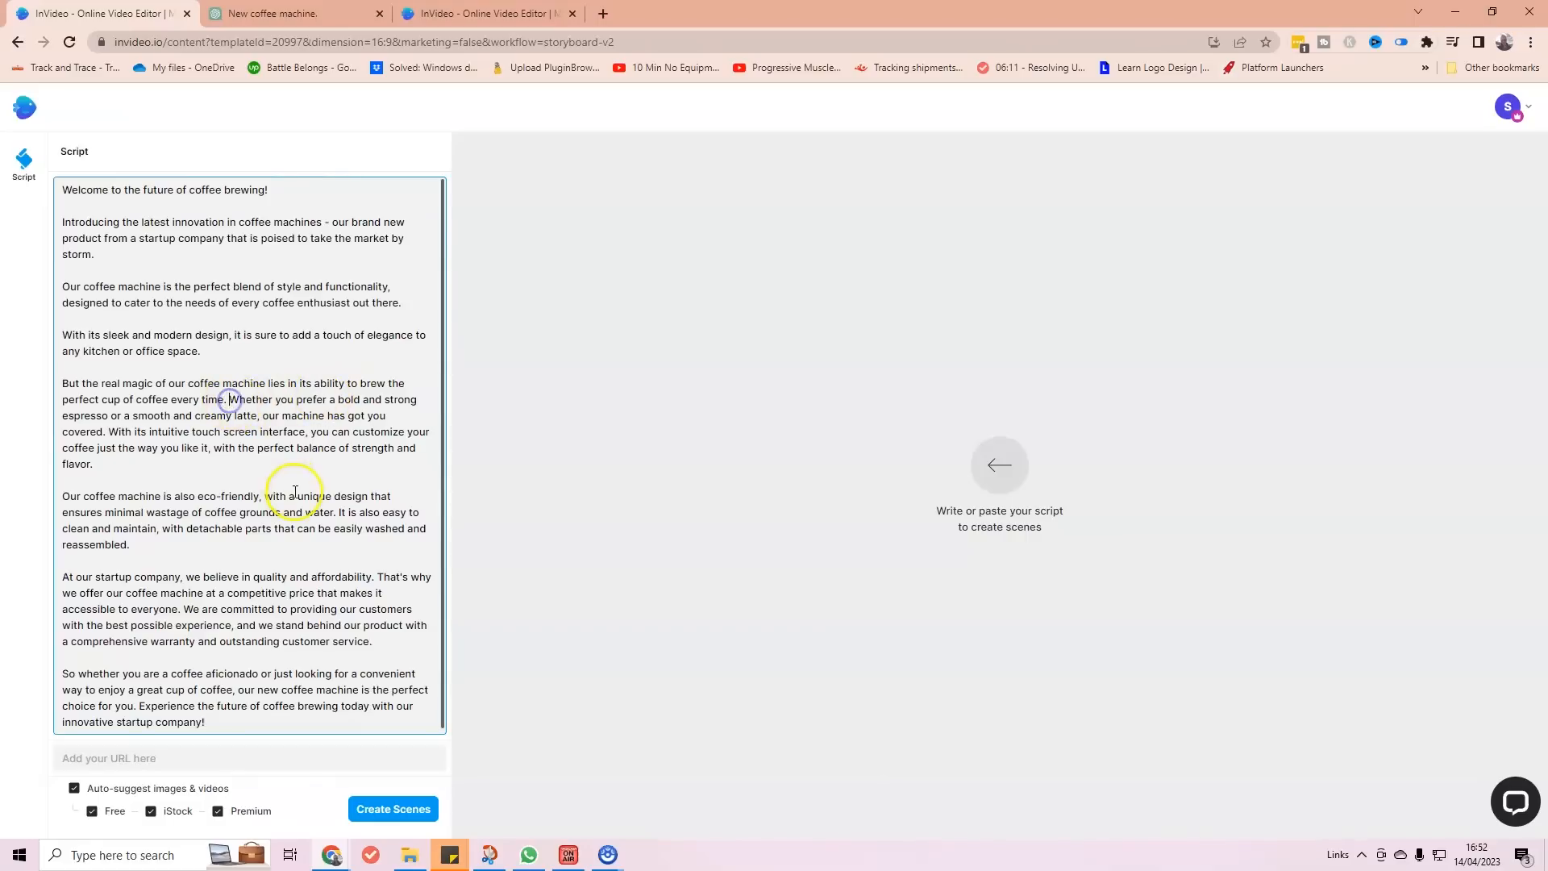
key("Return")
key("Return")
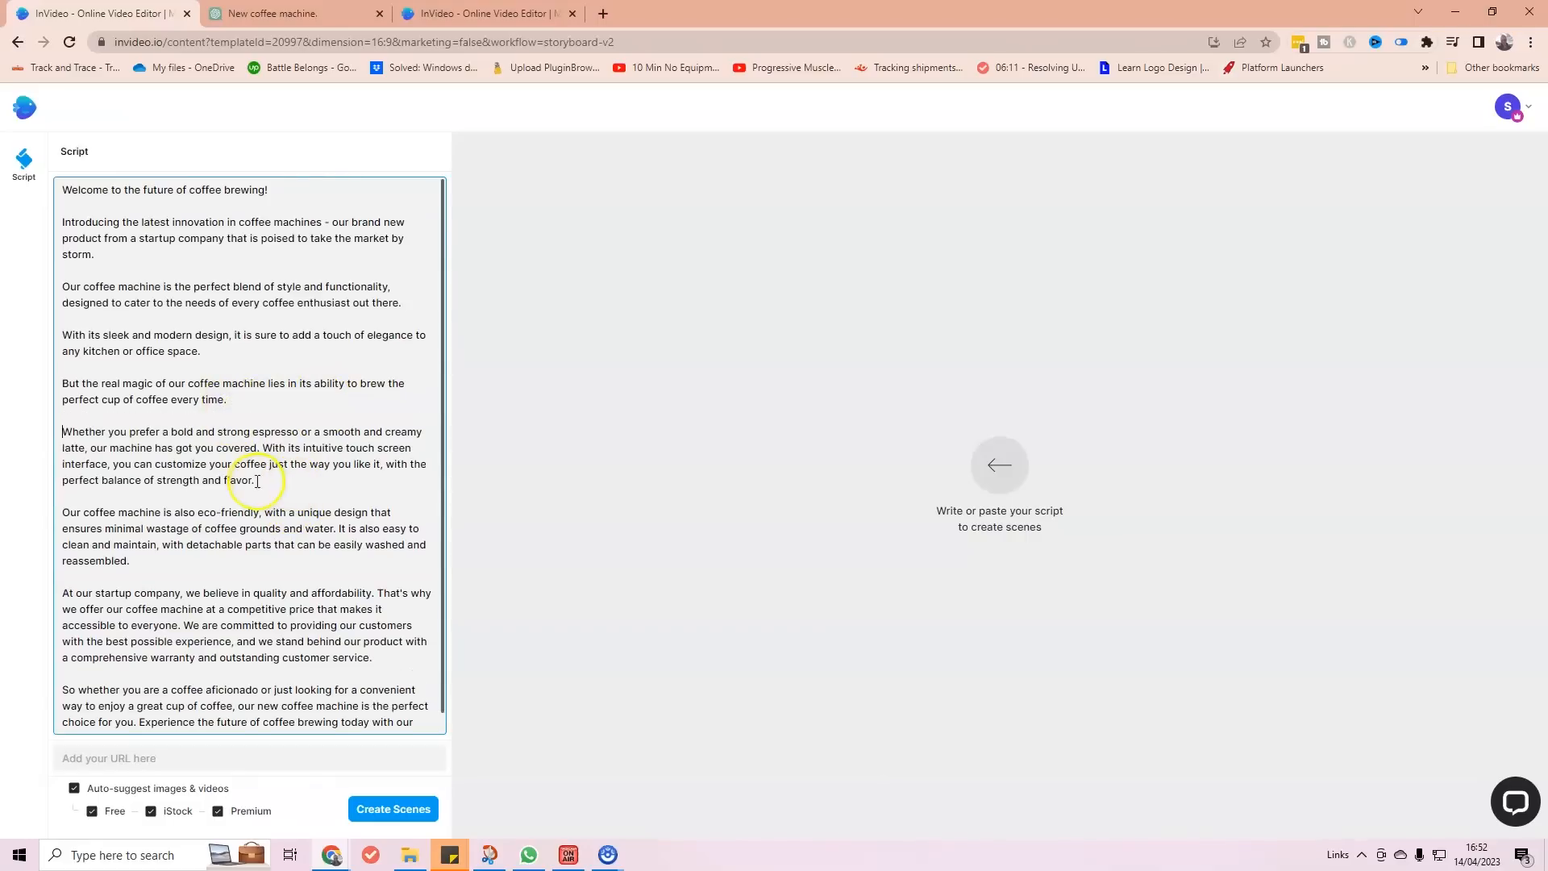
key("Return")
key("Return")
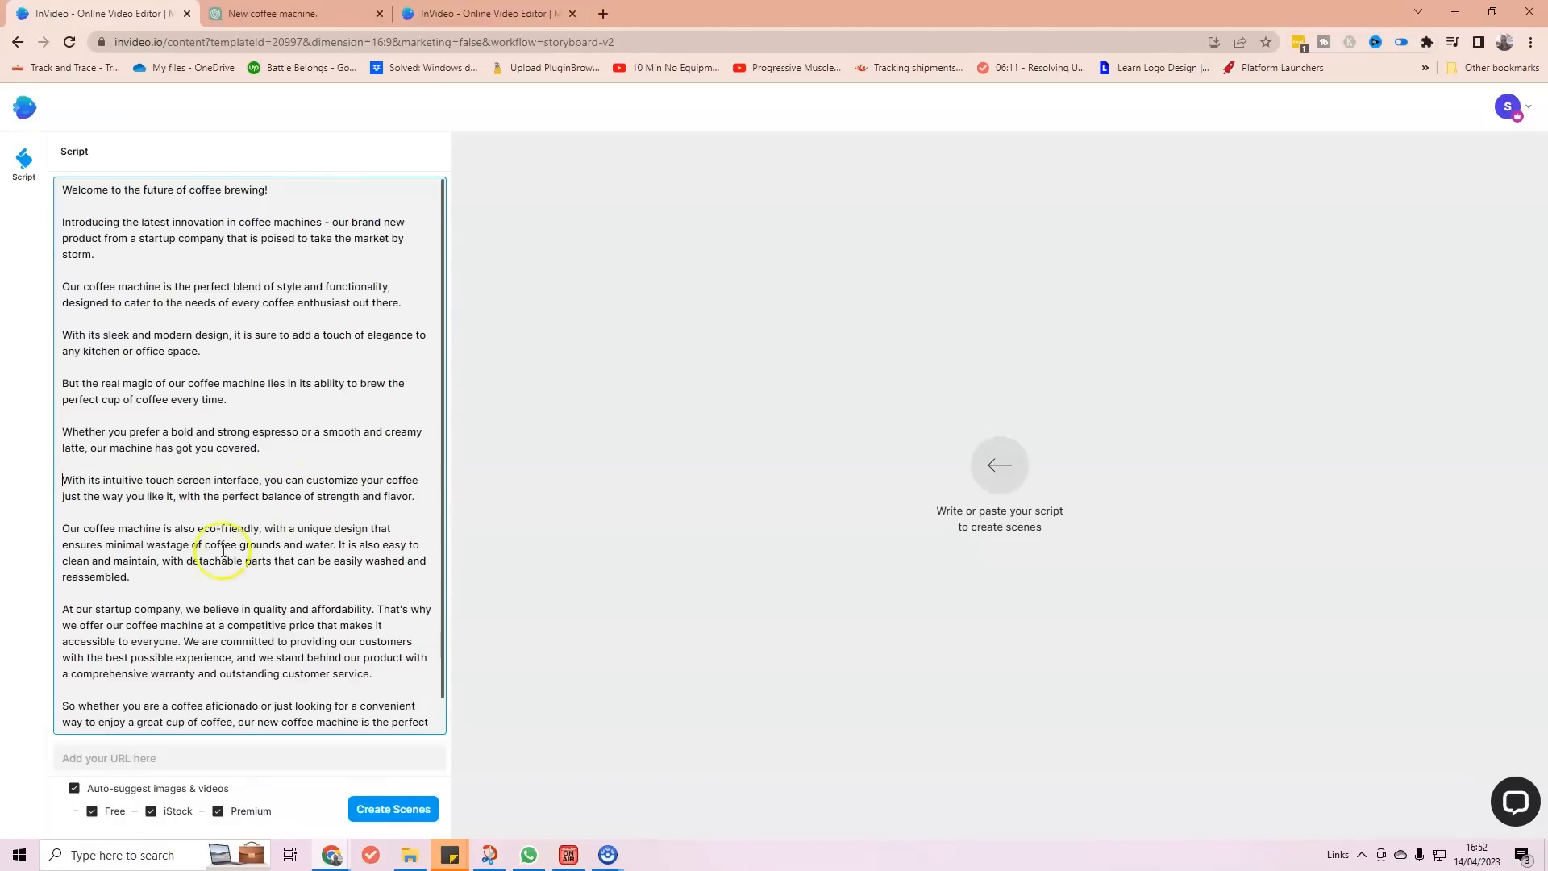
Split the rest of the script into separate paragraphs before "It is also easy to clean", "We are committed" and "Experience the future".
left_click(340, 544)
key("Return")
key("Return")
scroll(215, 622, "down", 1)
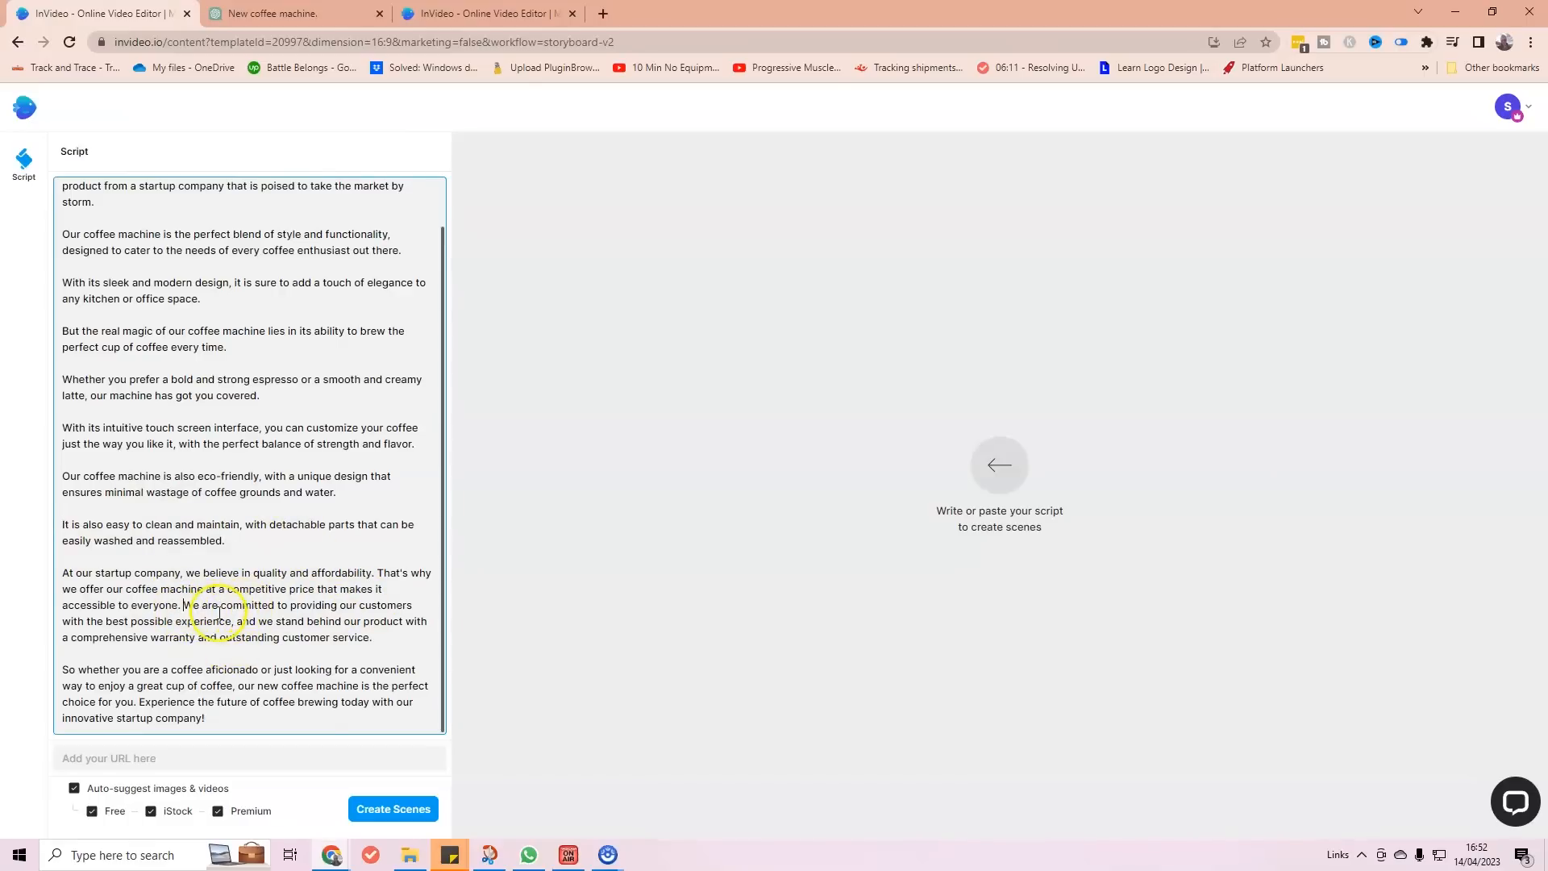
key("Return")
key("Return")
scroll(229, 609, "down", 1)
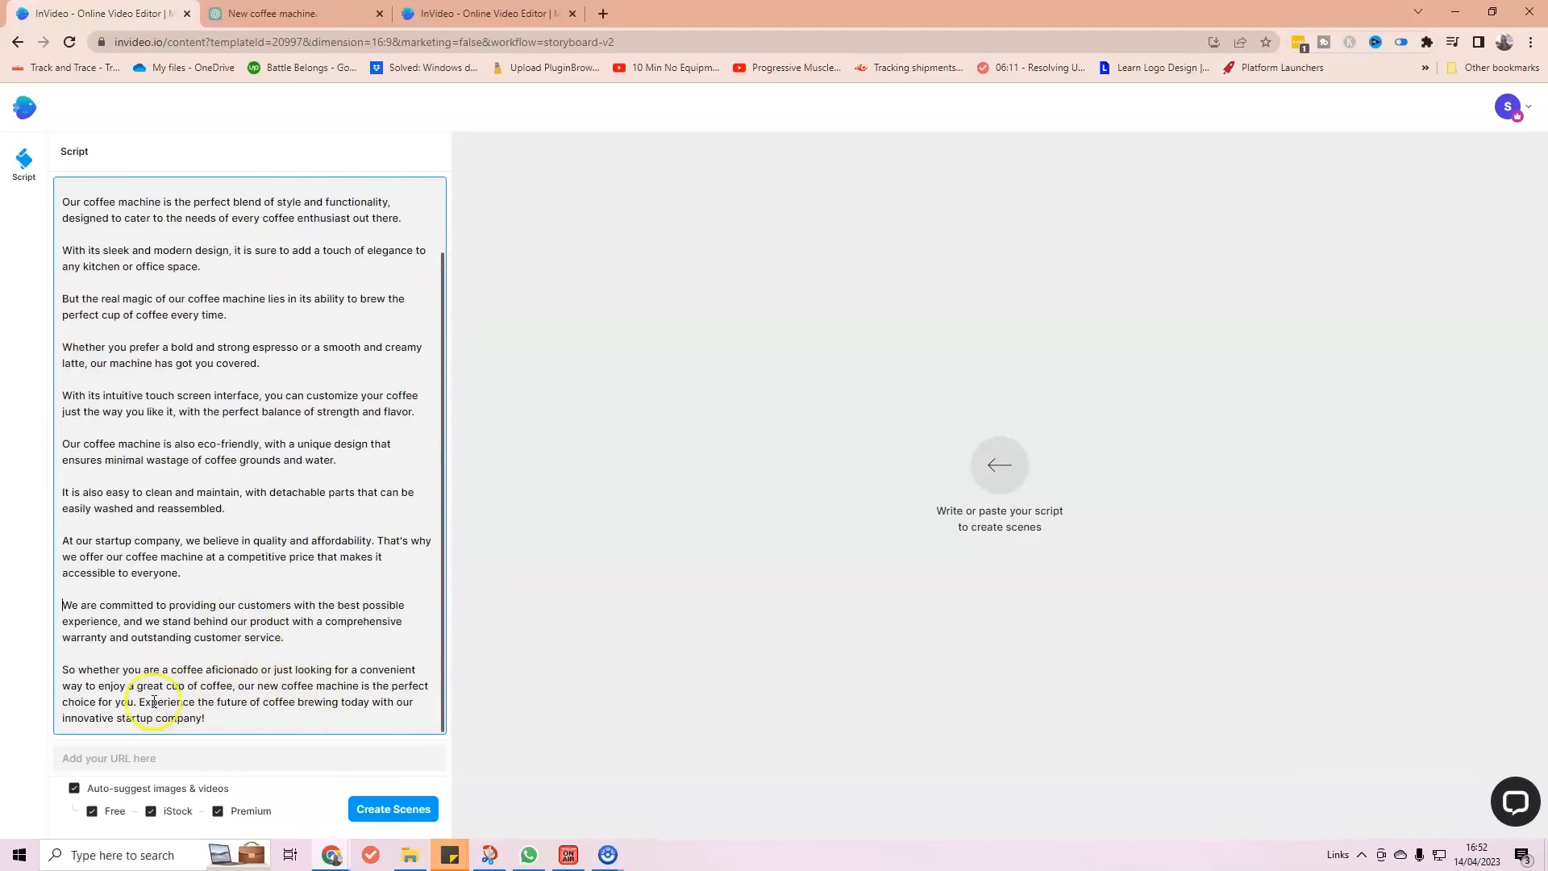
key("Return")
key("Return")
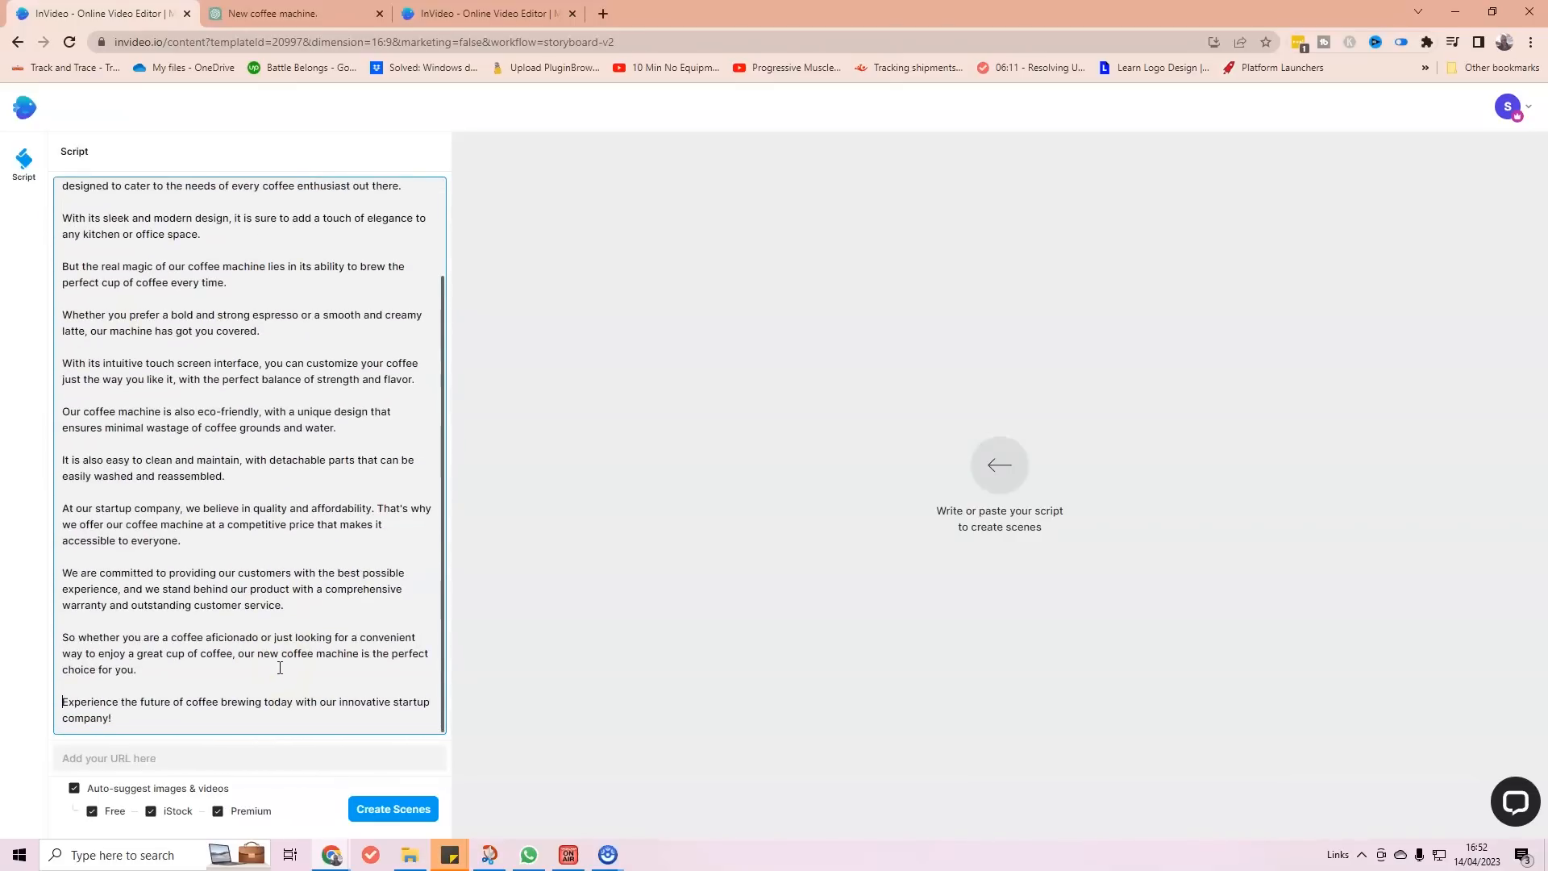
Create the scenes from the split script and dismiss the iStock quota notice on scene #1.
left_click(372, 810)
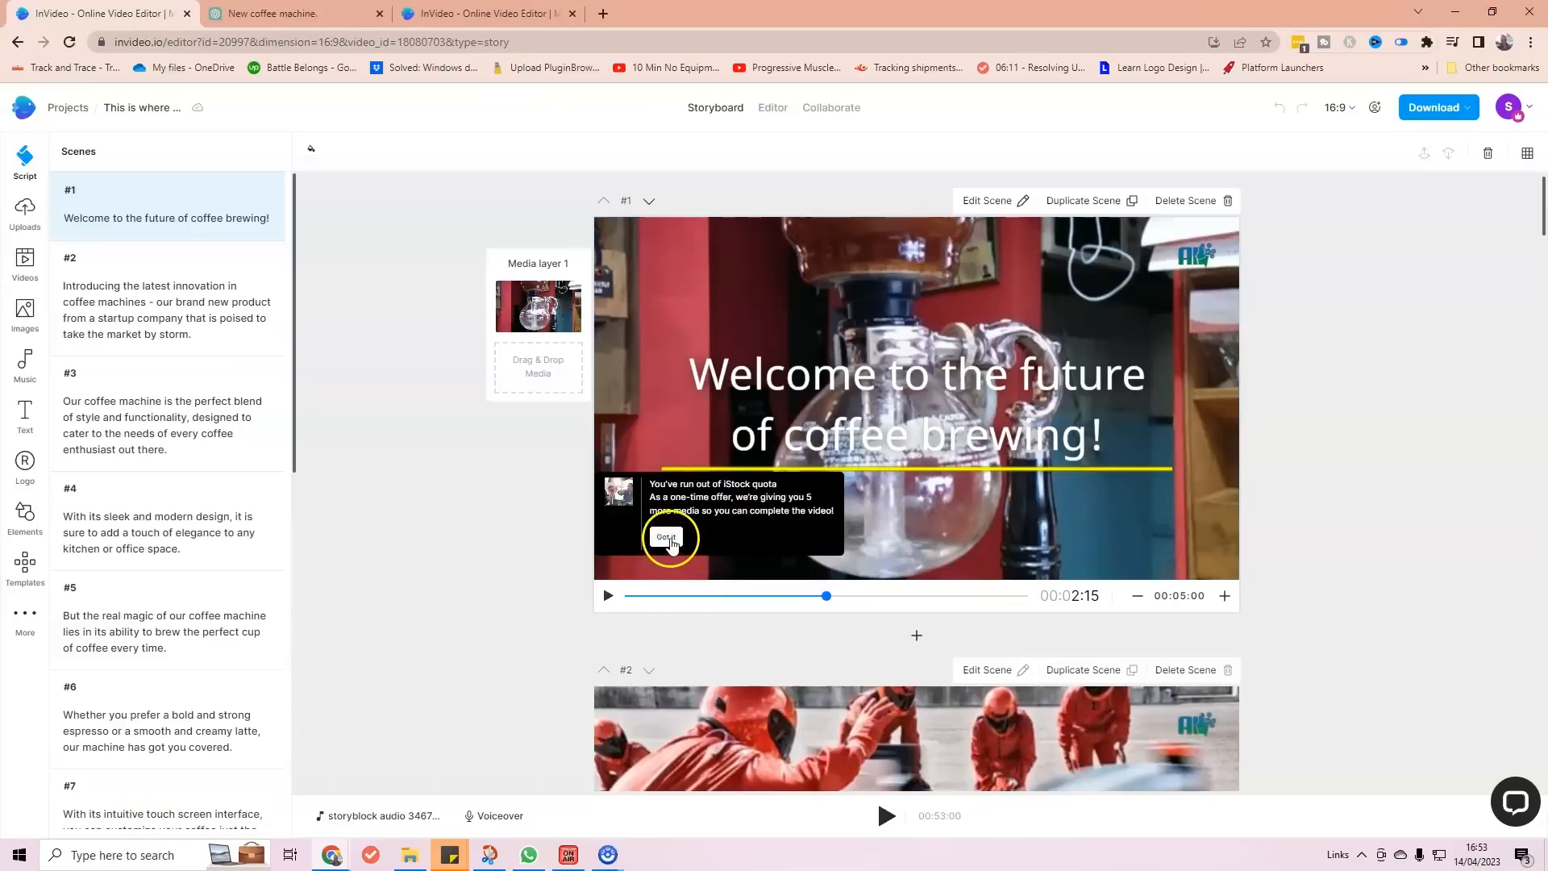
left_click(678, 506)
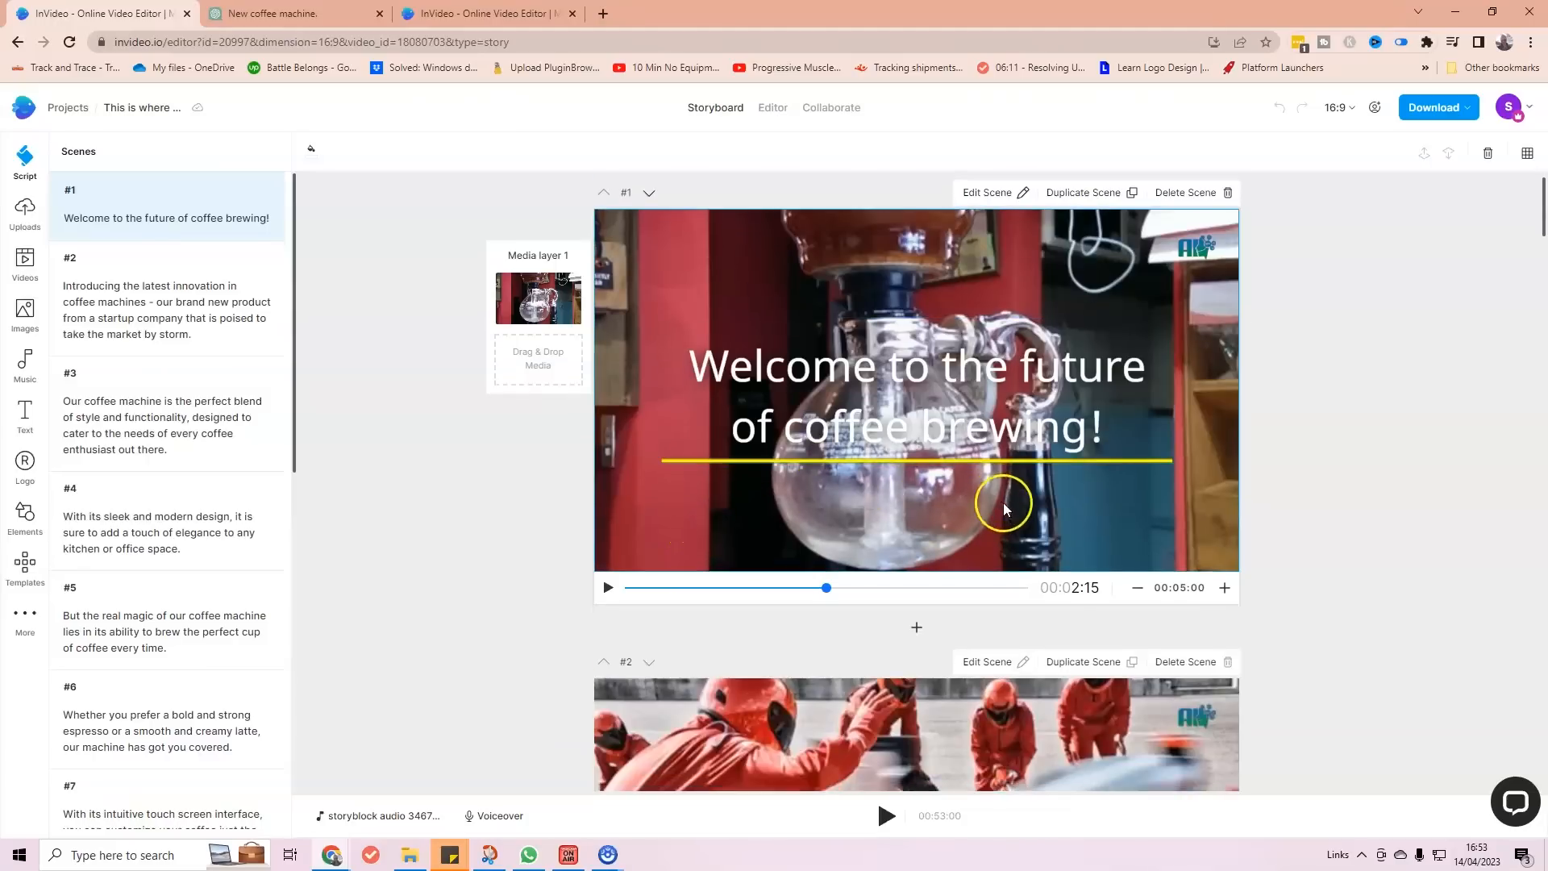
Review the generated storyboard scenes and the scene script list, checking how well the suggested media match the text.
scroll(1003, 501, "down", 5)
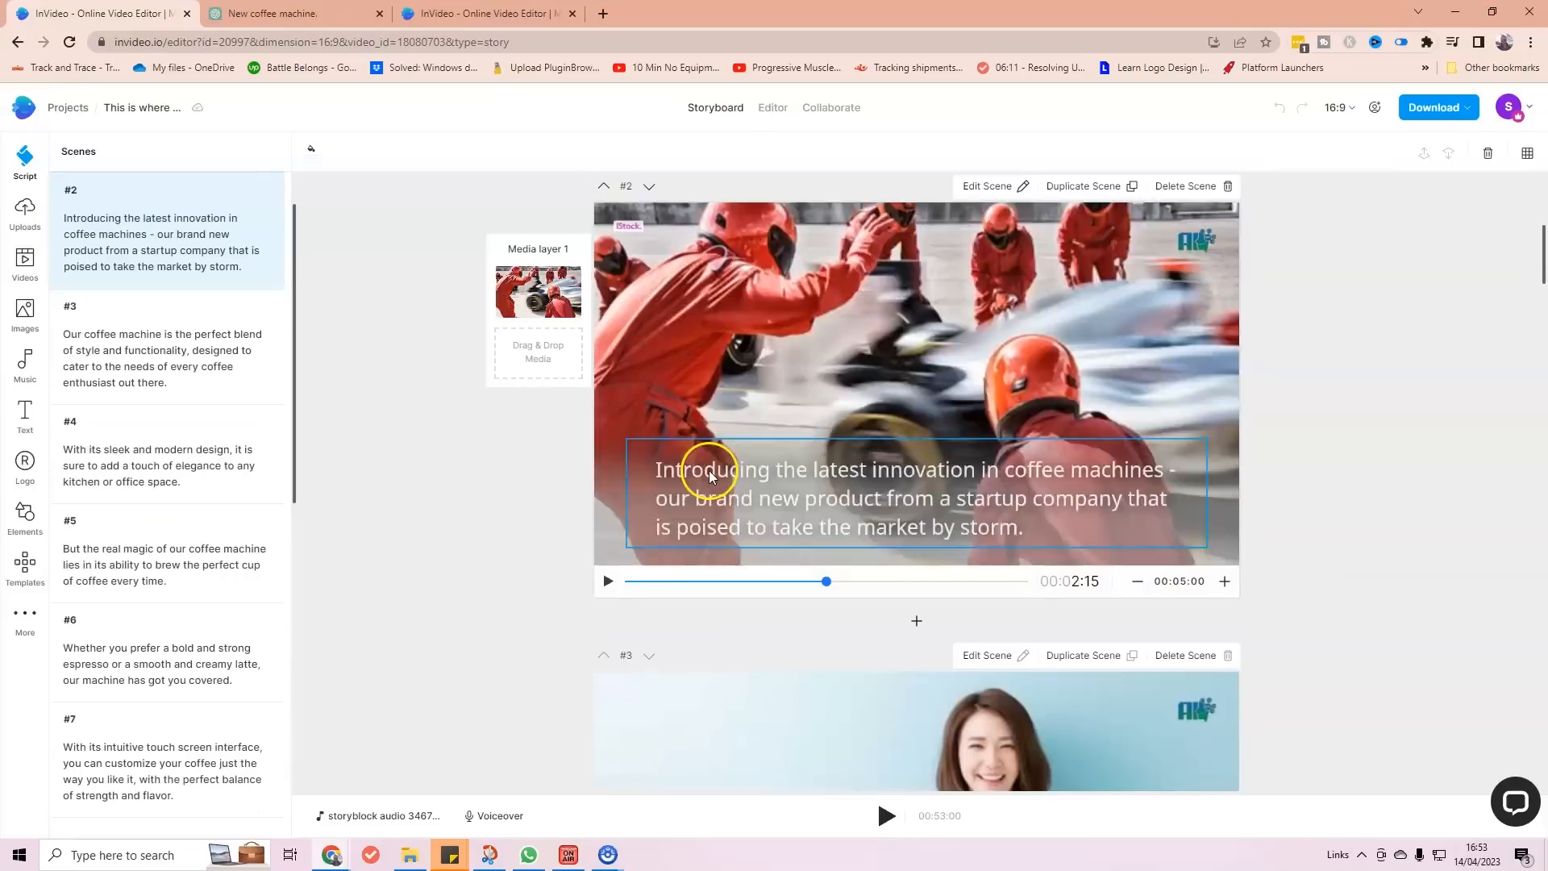
scroll(709, 471, "up", 2)
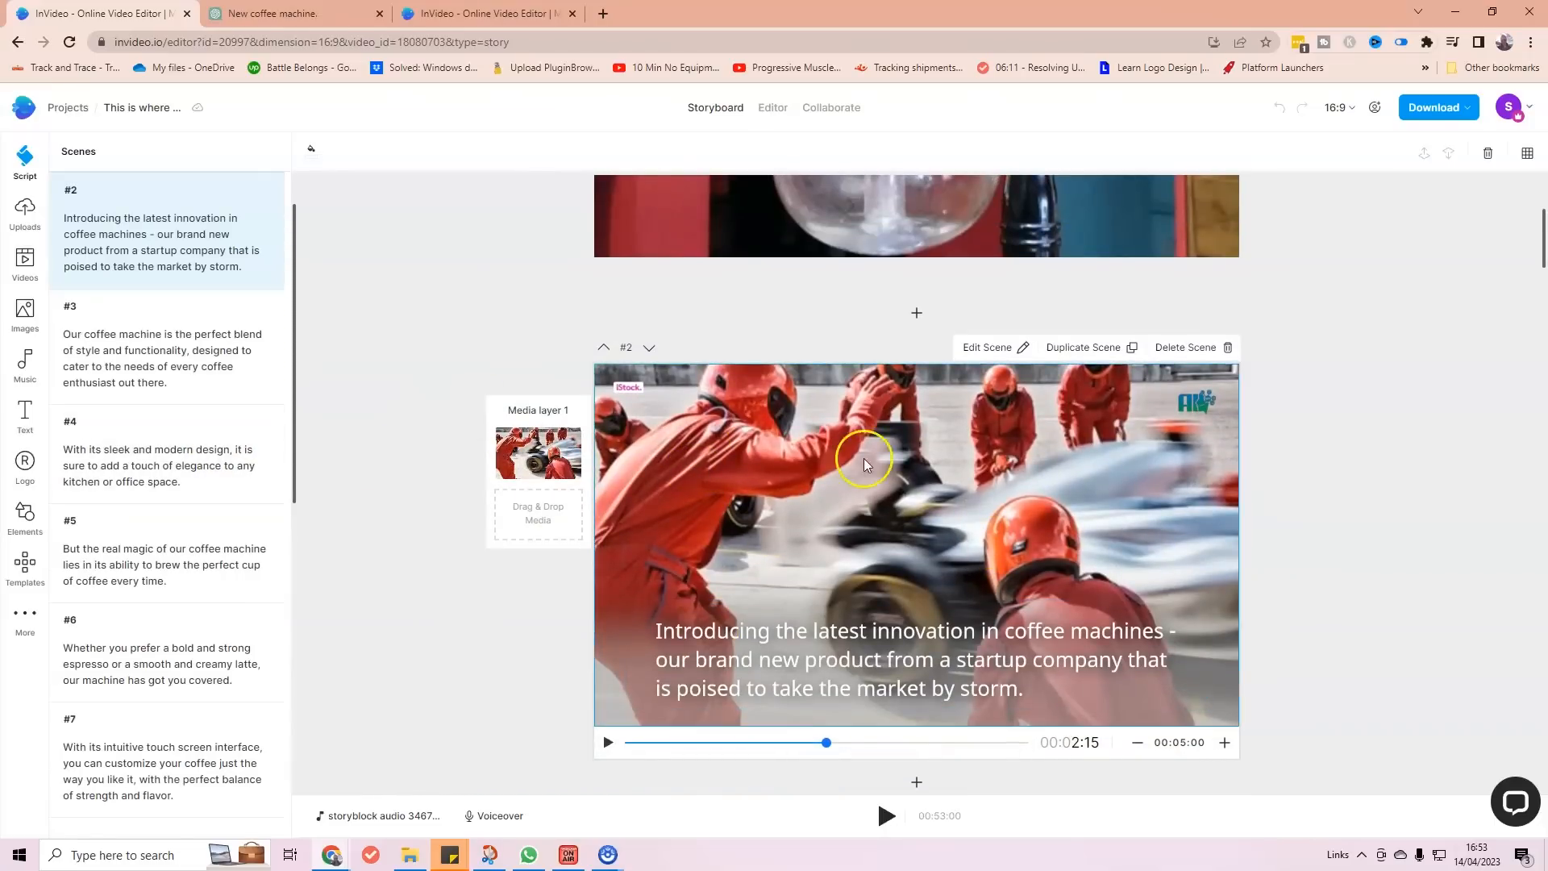
scroll(863, 458, "up", 3)
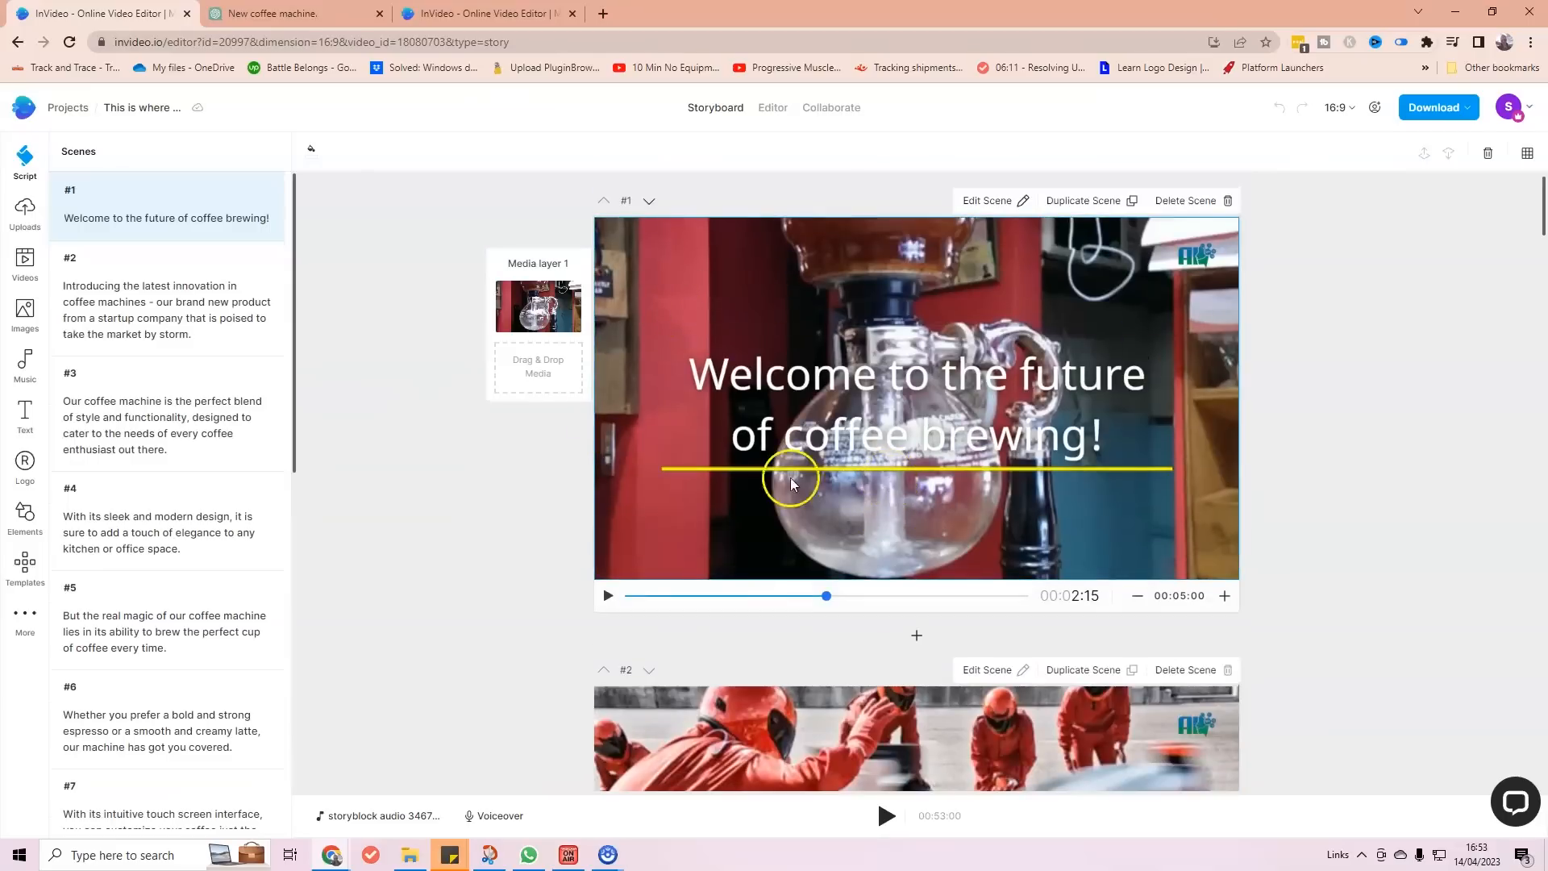
scroll(345, 427, "down", 1)
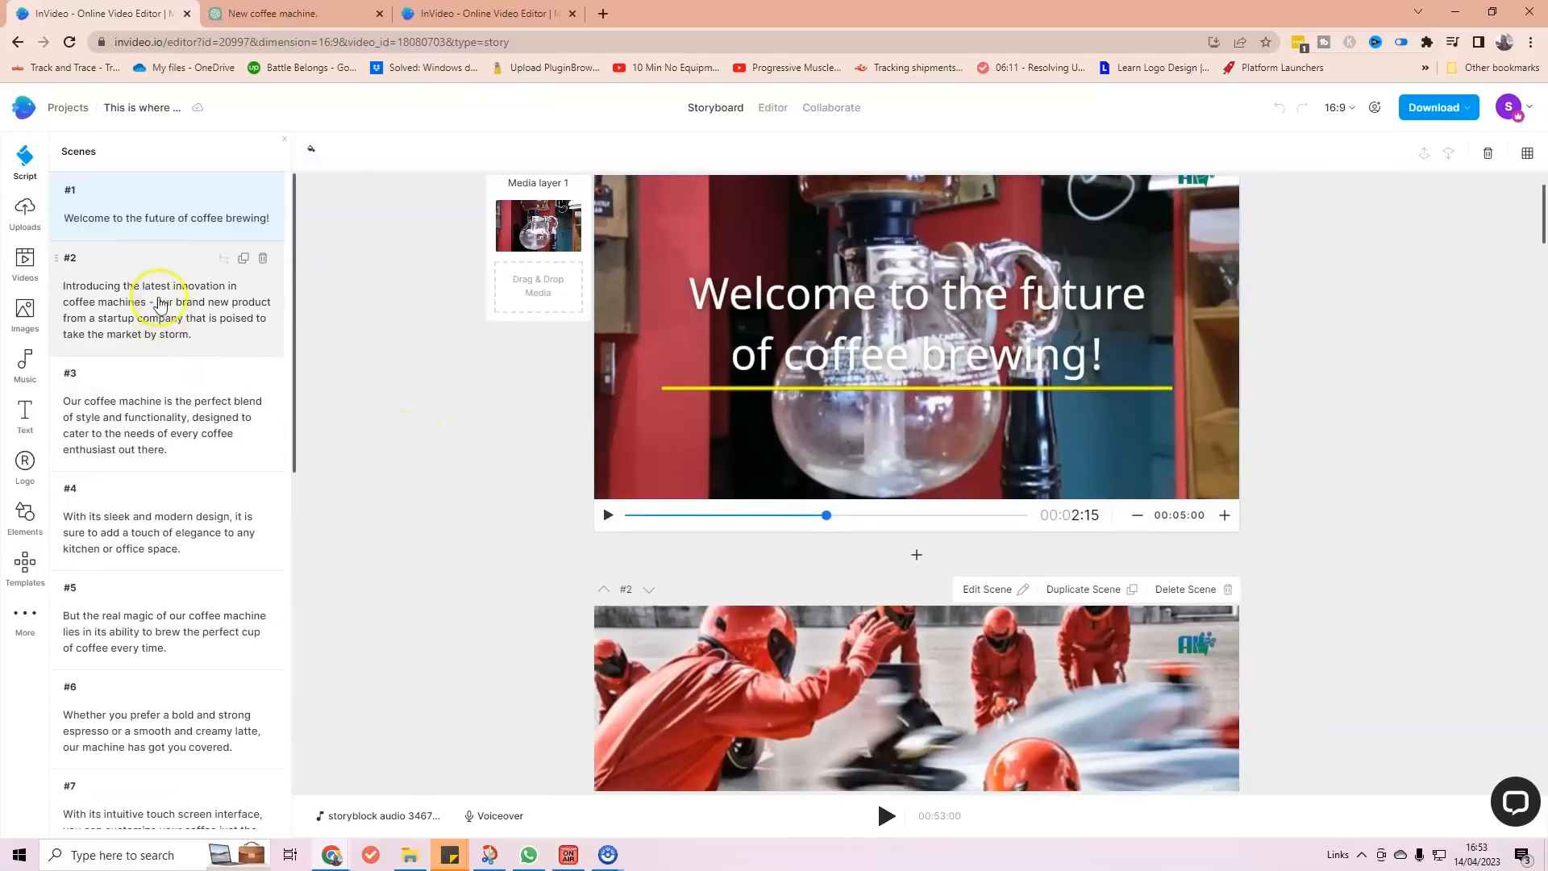
scroll(156, 293, "down", 1)
scroll(157, 302, "down", 8)
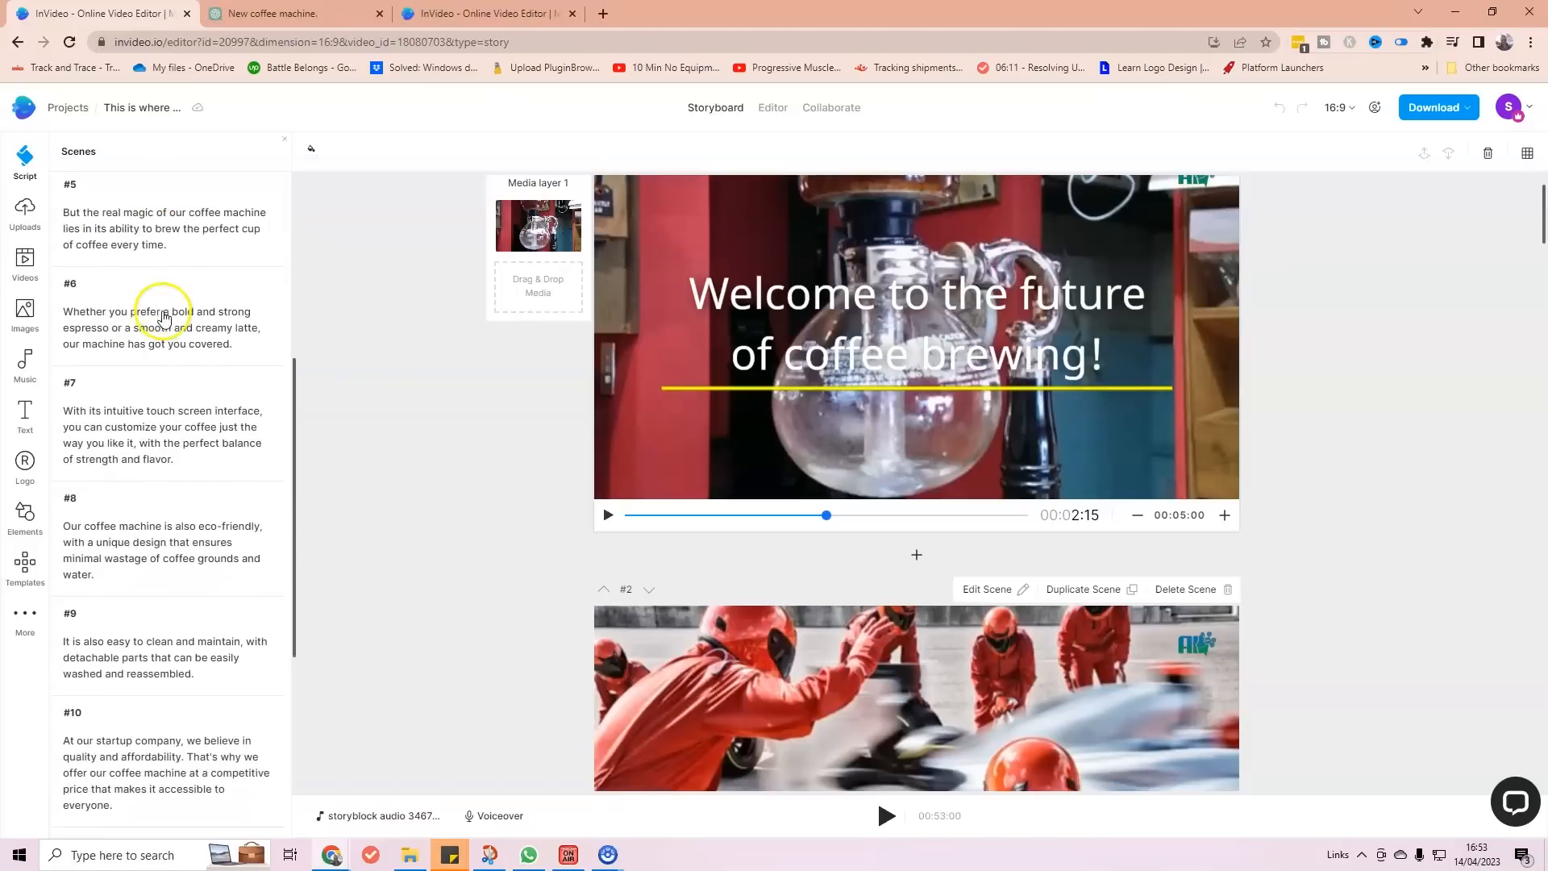
scroll(162, 316, "down", 1)
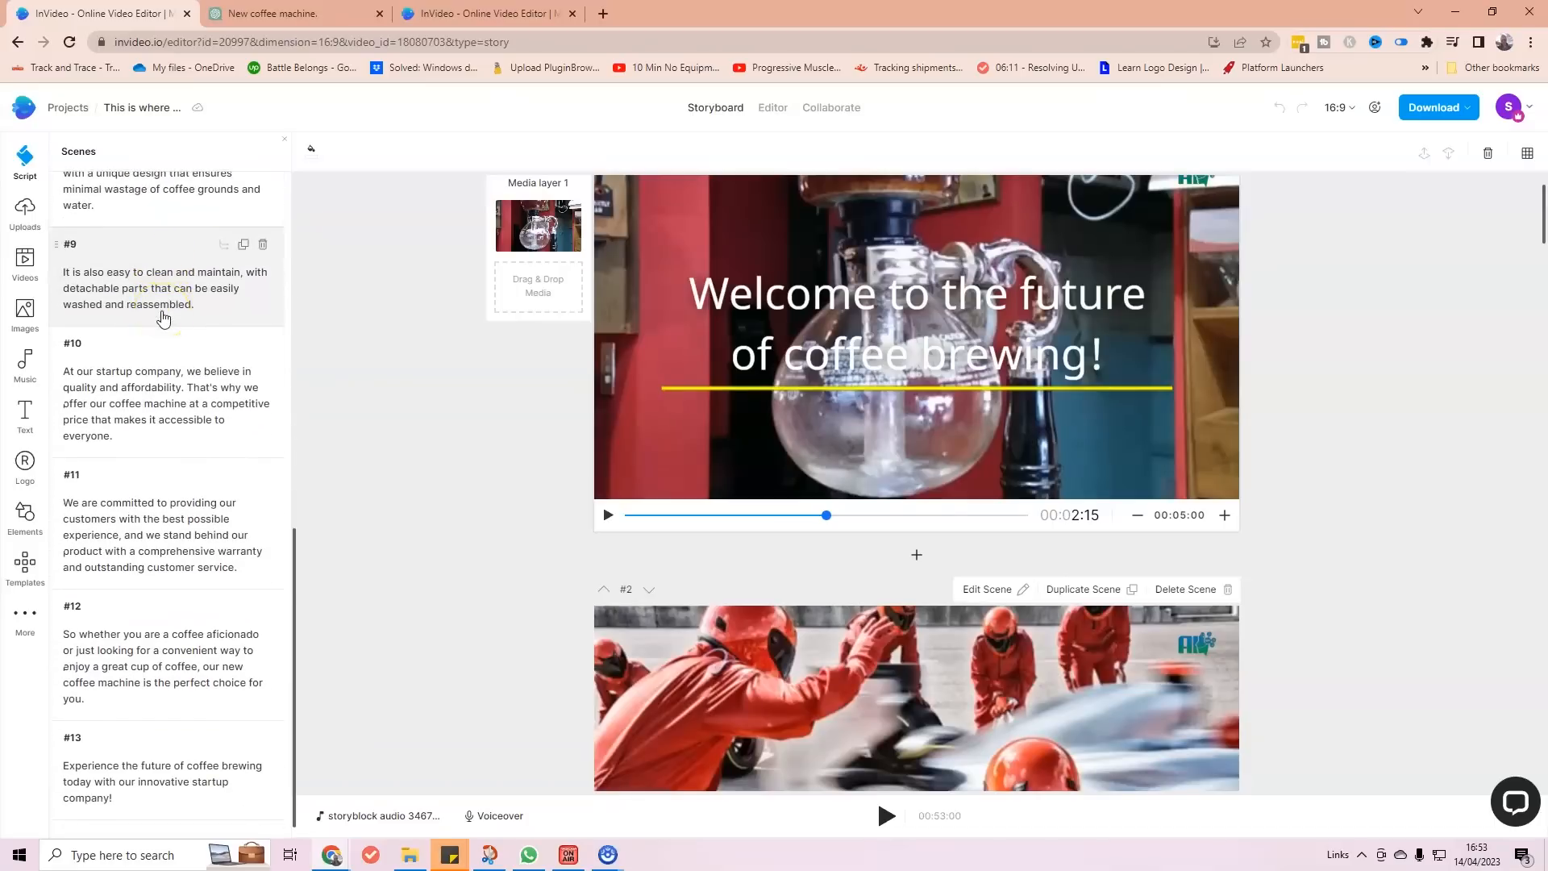
scroll(353, 585, "down", 5)
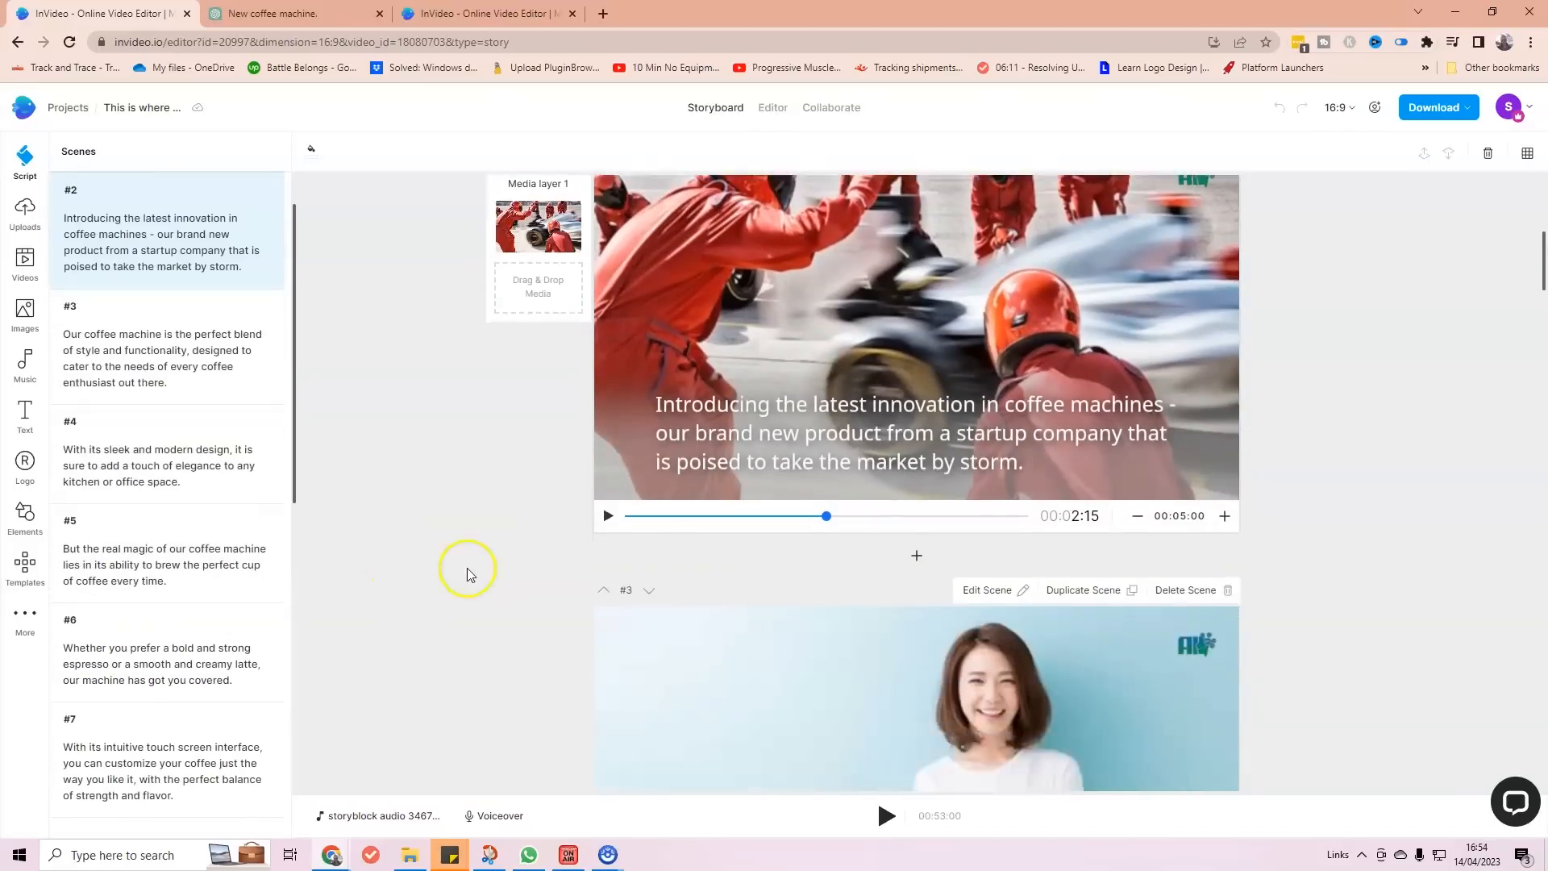
scroll(467, 570, "down", 5)
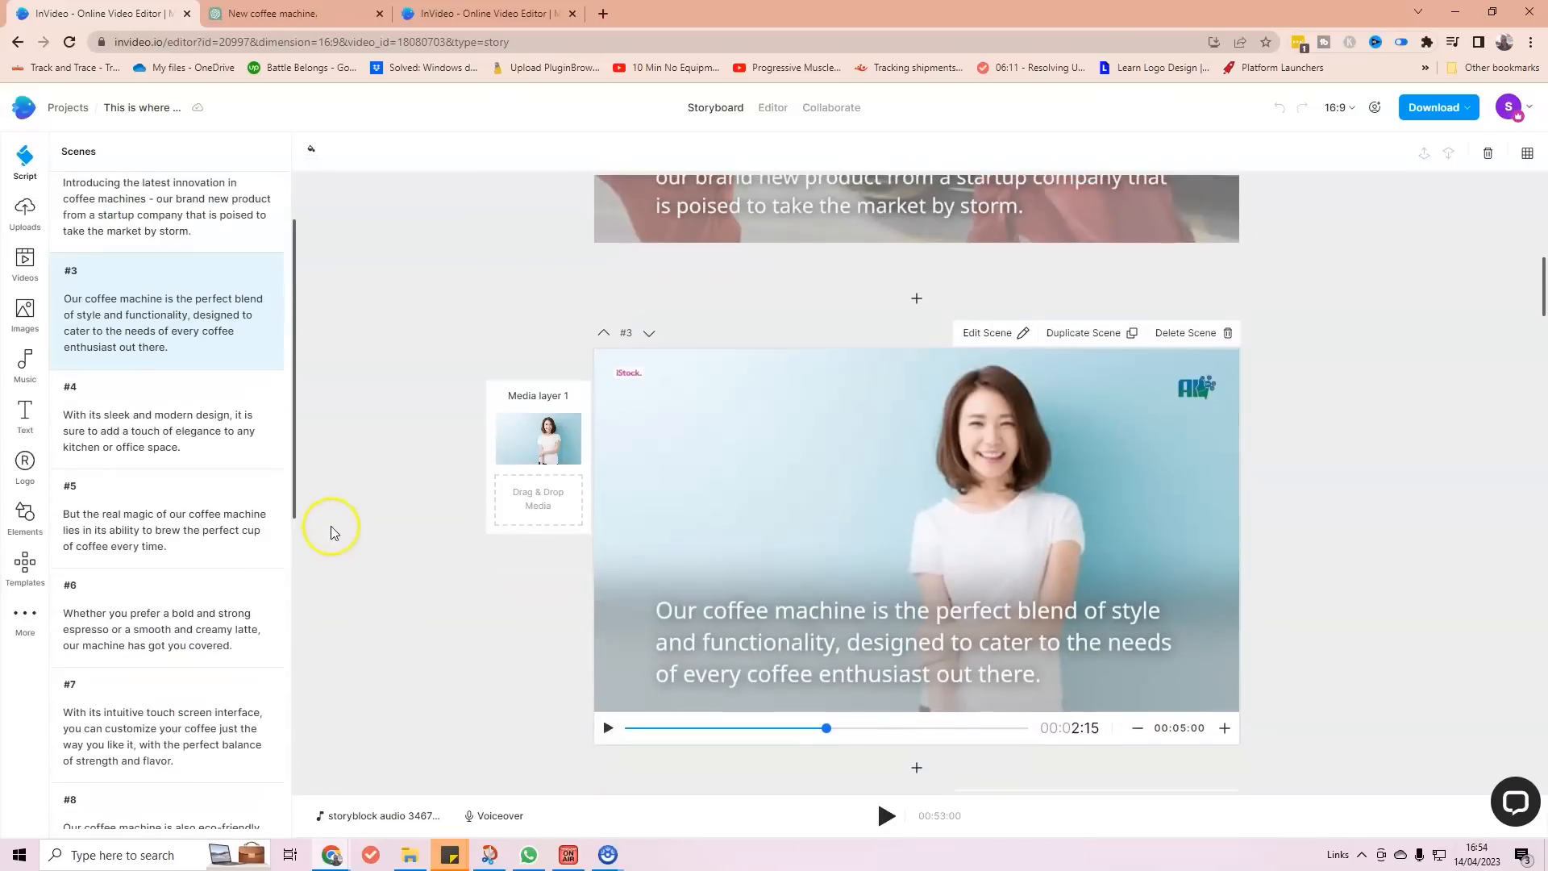
scroll(338, 516, "up", 10)
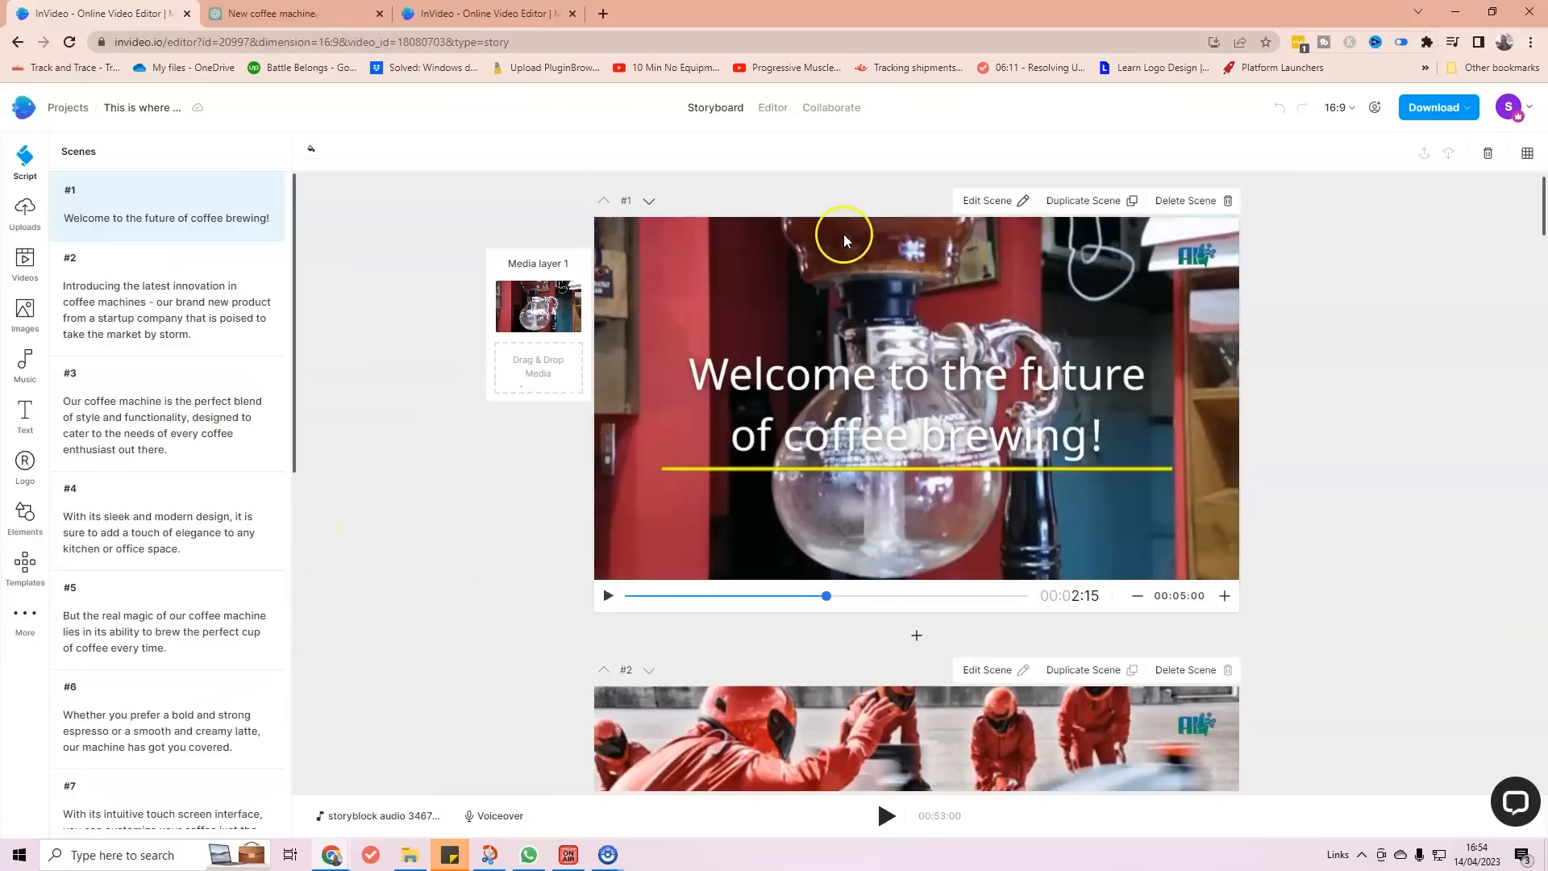
Play scene #1 briefly and lower the computer's speaker volume to 38.
left_click(603, 597)
left_click(603, 597)
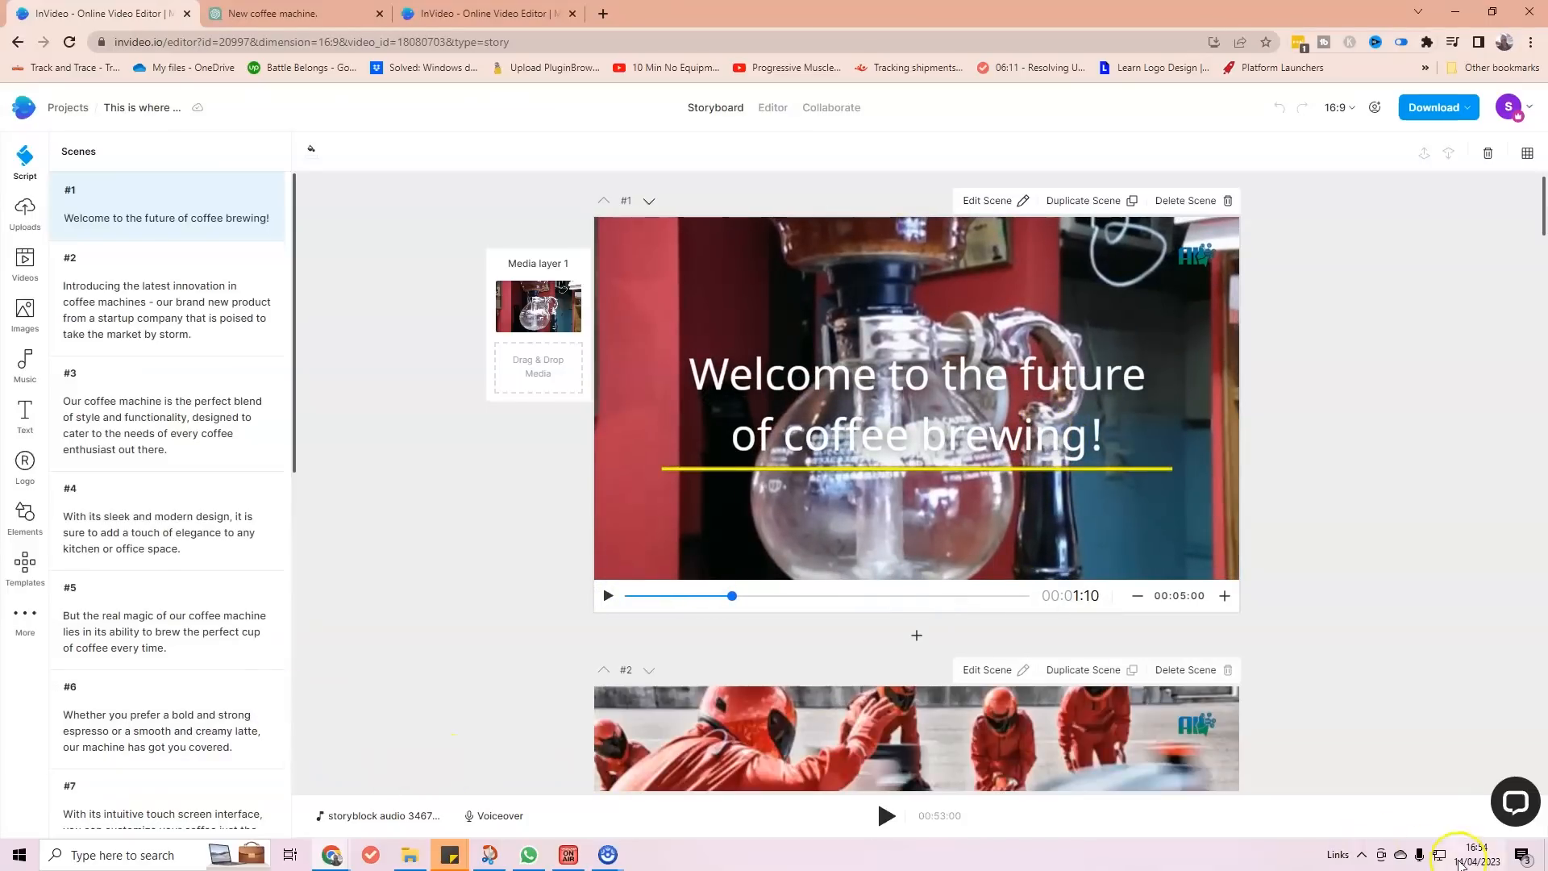
left_click(1363, 856)
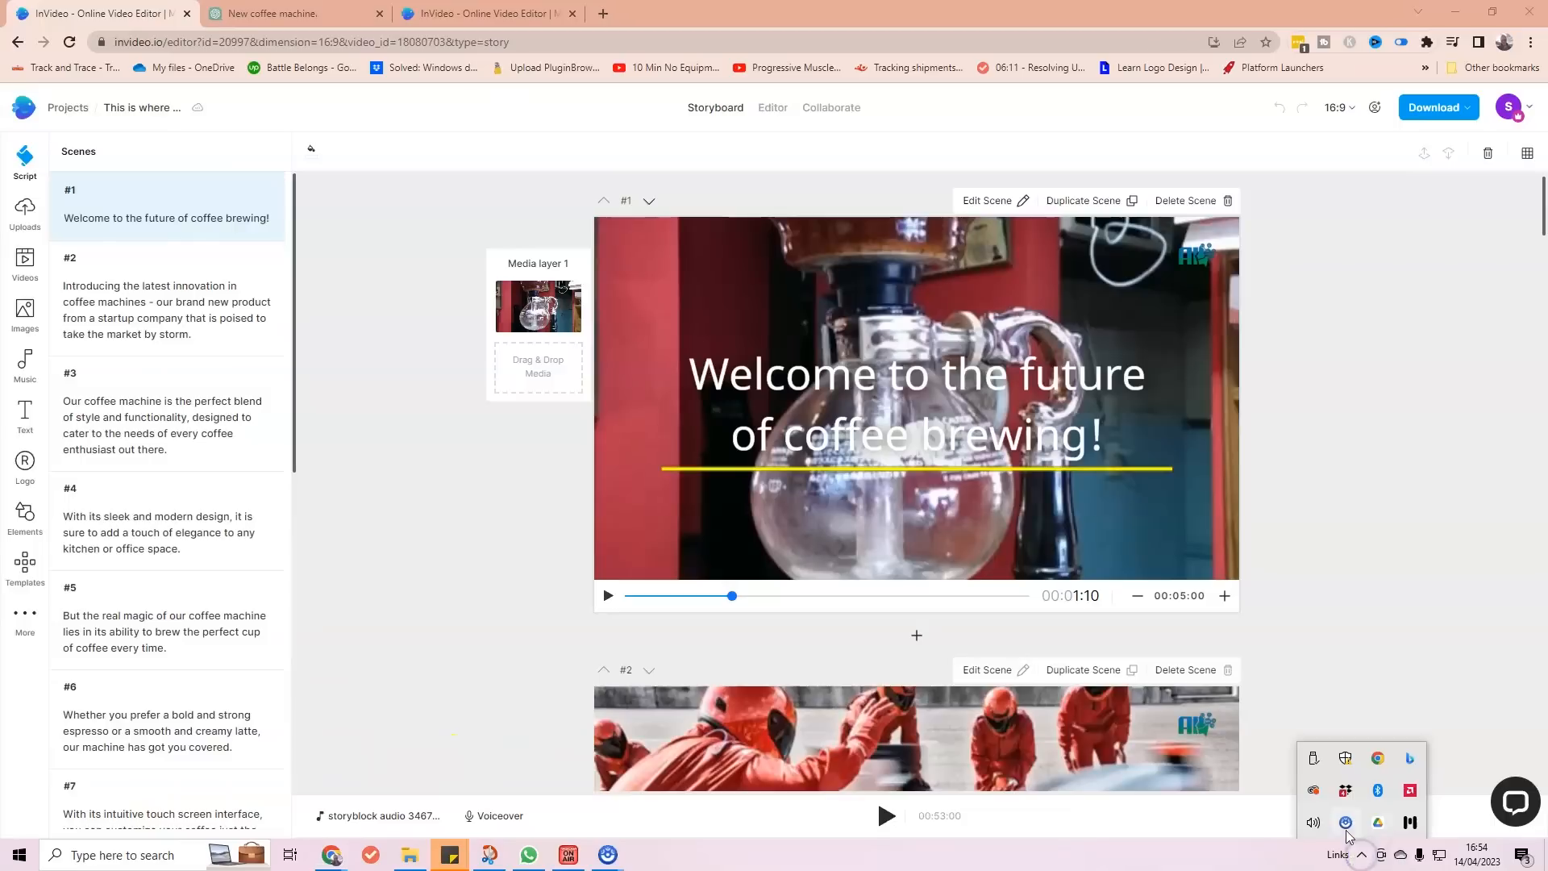
left_click(1311, 822)
left_click_drag(1496, 822, 1385, 829)
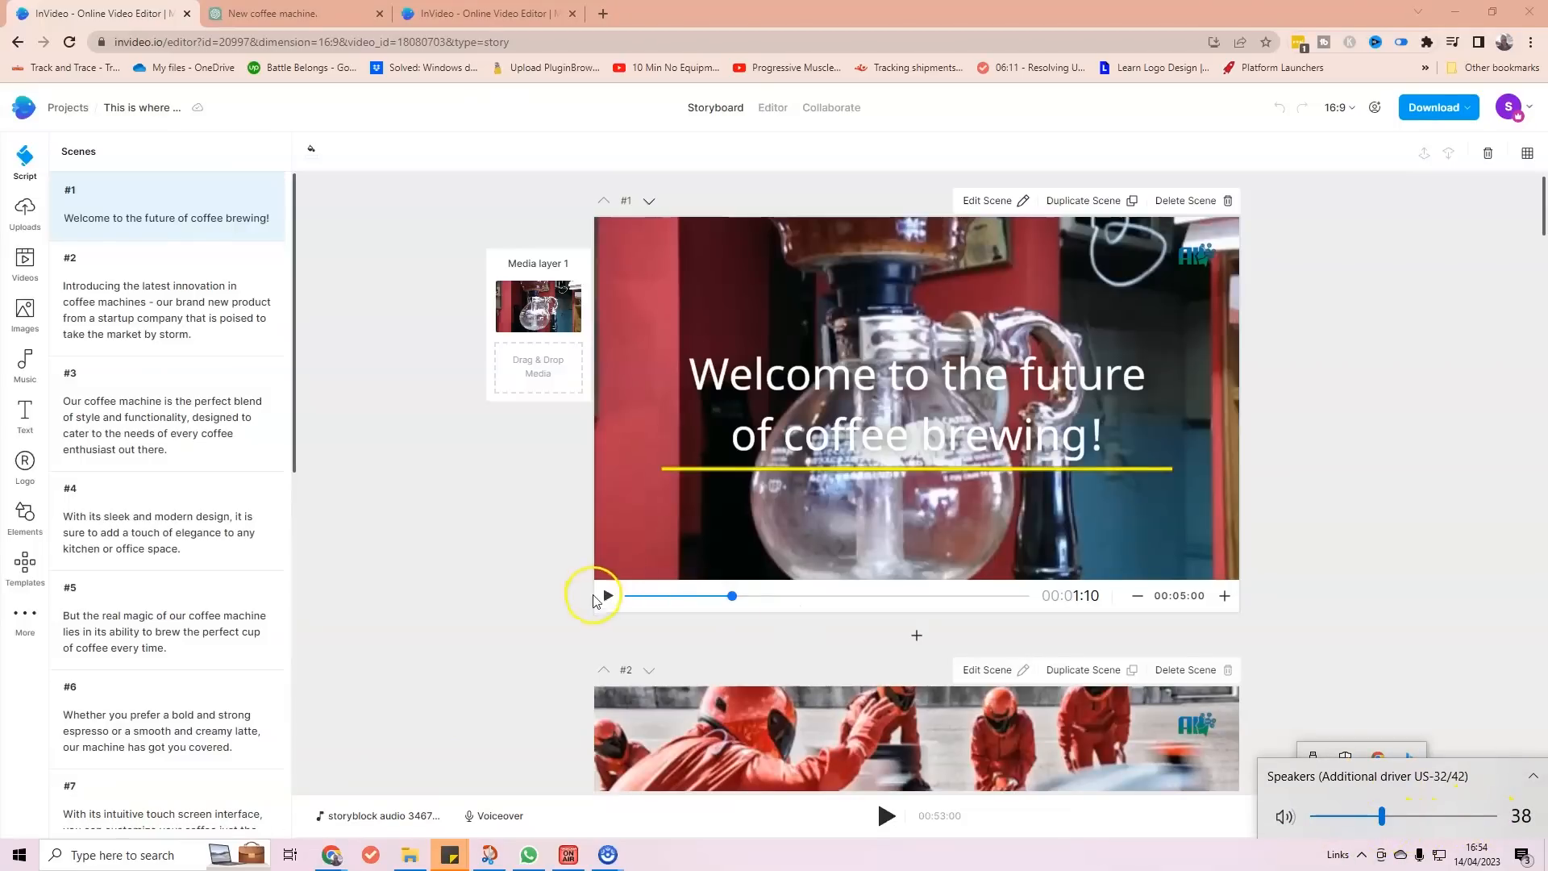
Preview scene #1 with its audio and reduce the computer's speaker volume to 13.
left_click(607, 596)
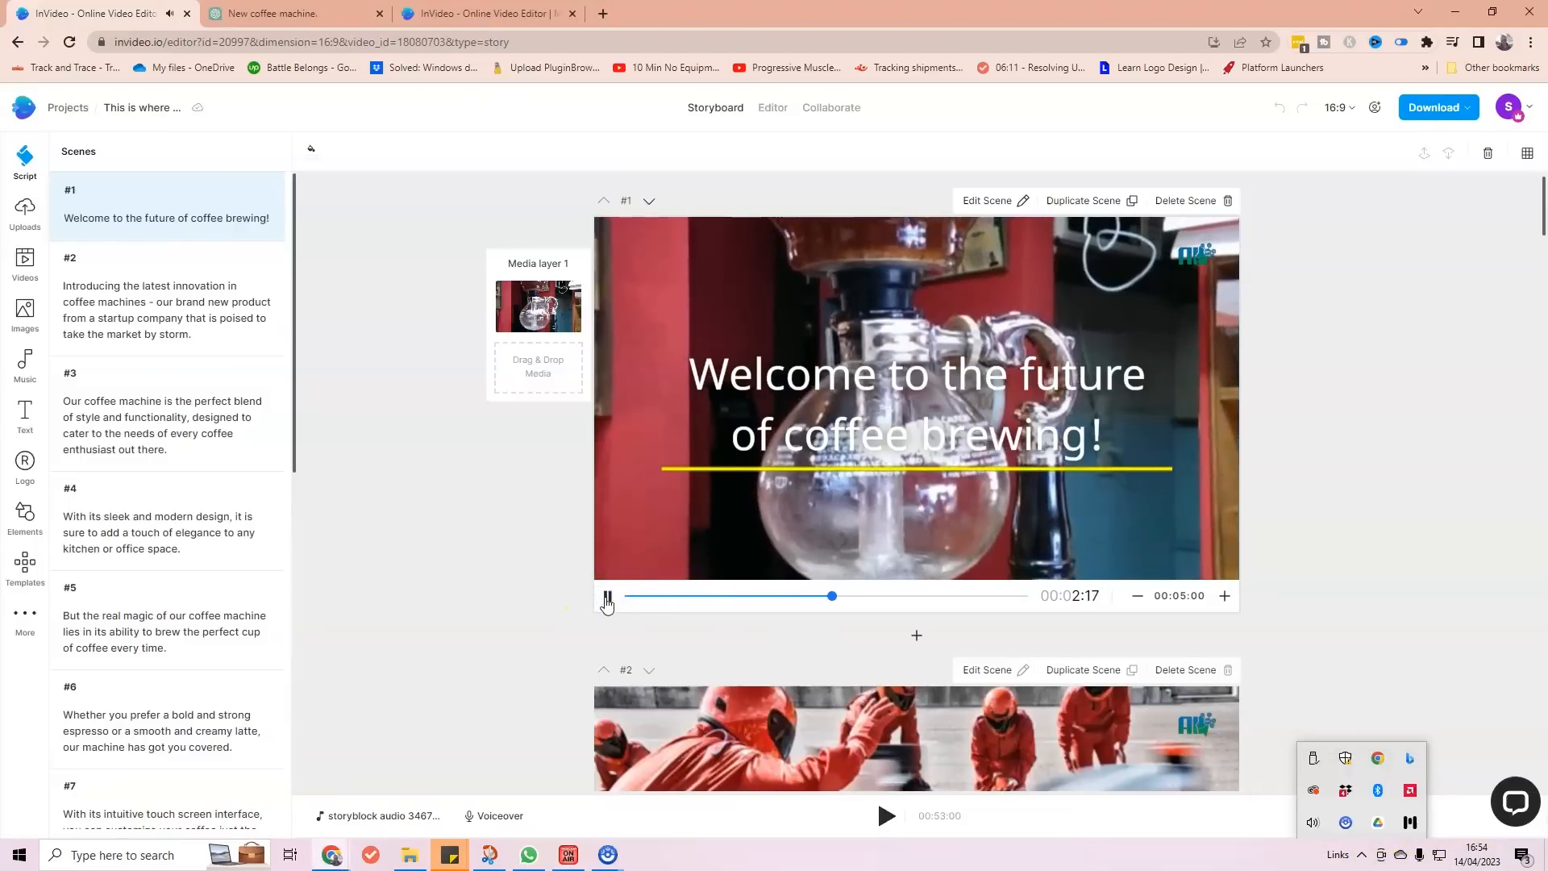
left_click(607, 597)
left_click(1344, 849)
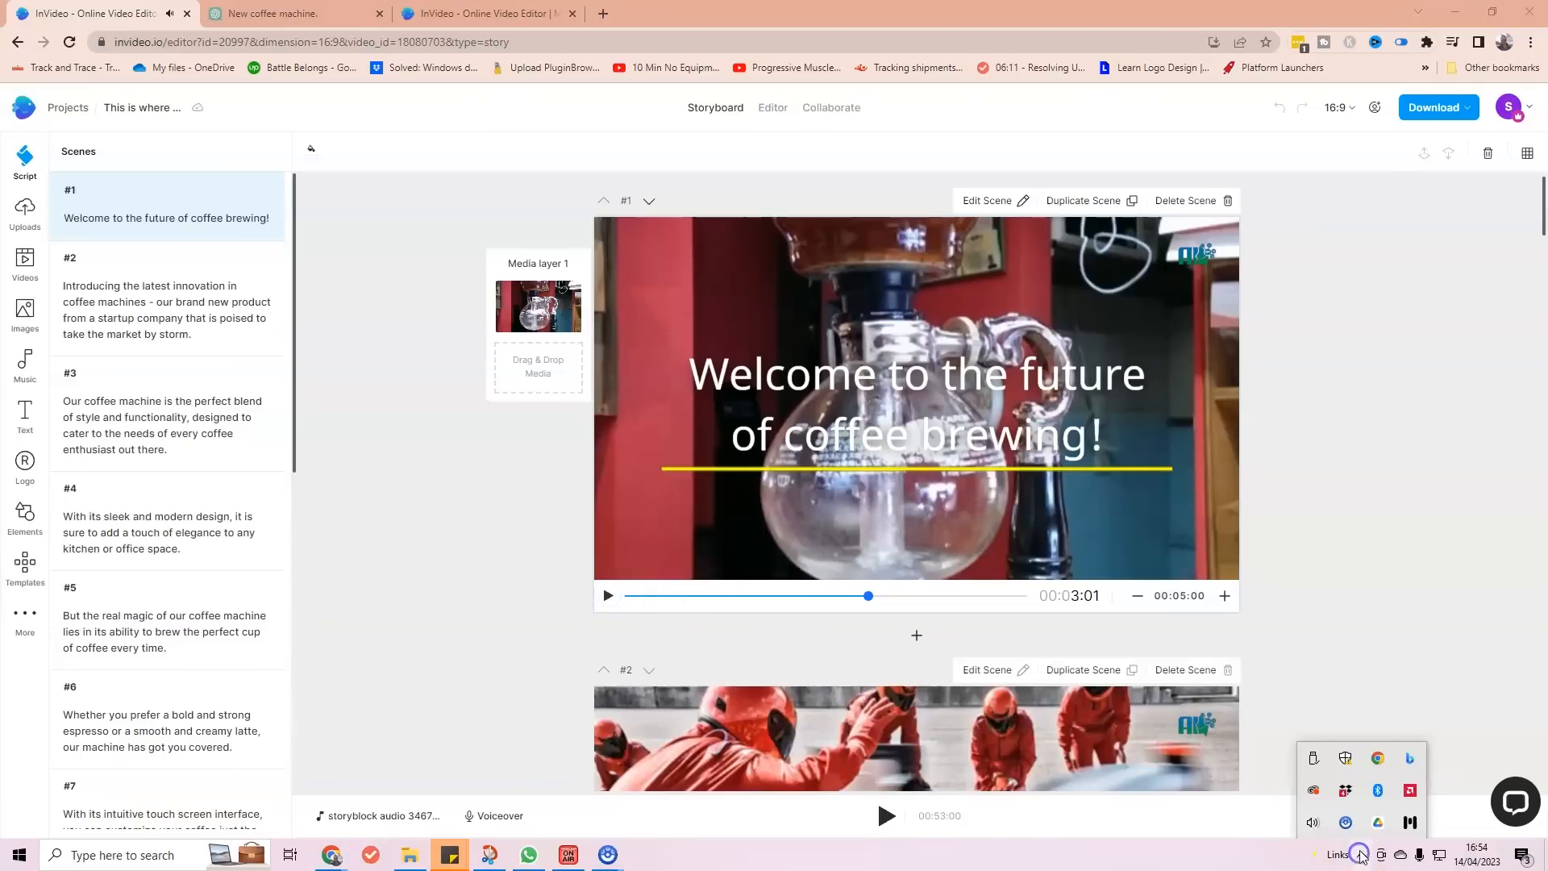
left_click(1312, 821)
left_click_drag(1377, 819, 1357, 826)
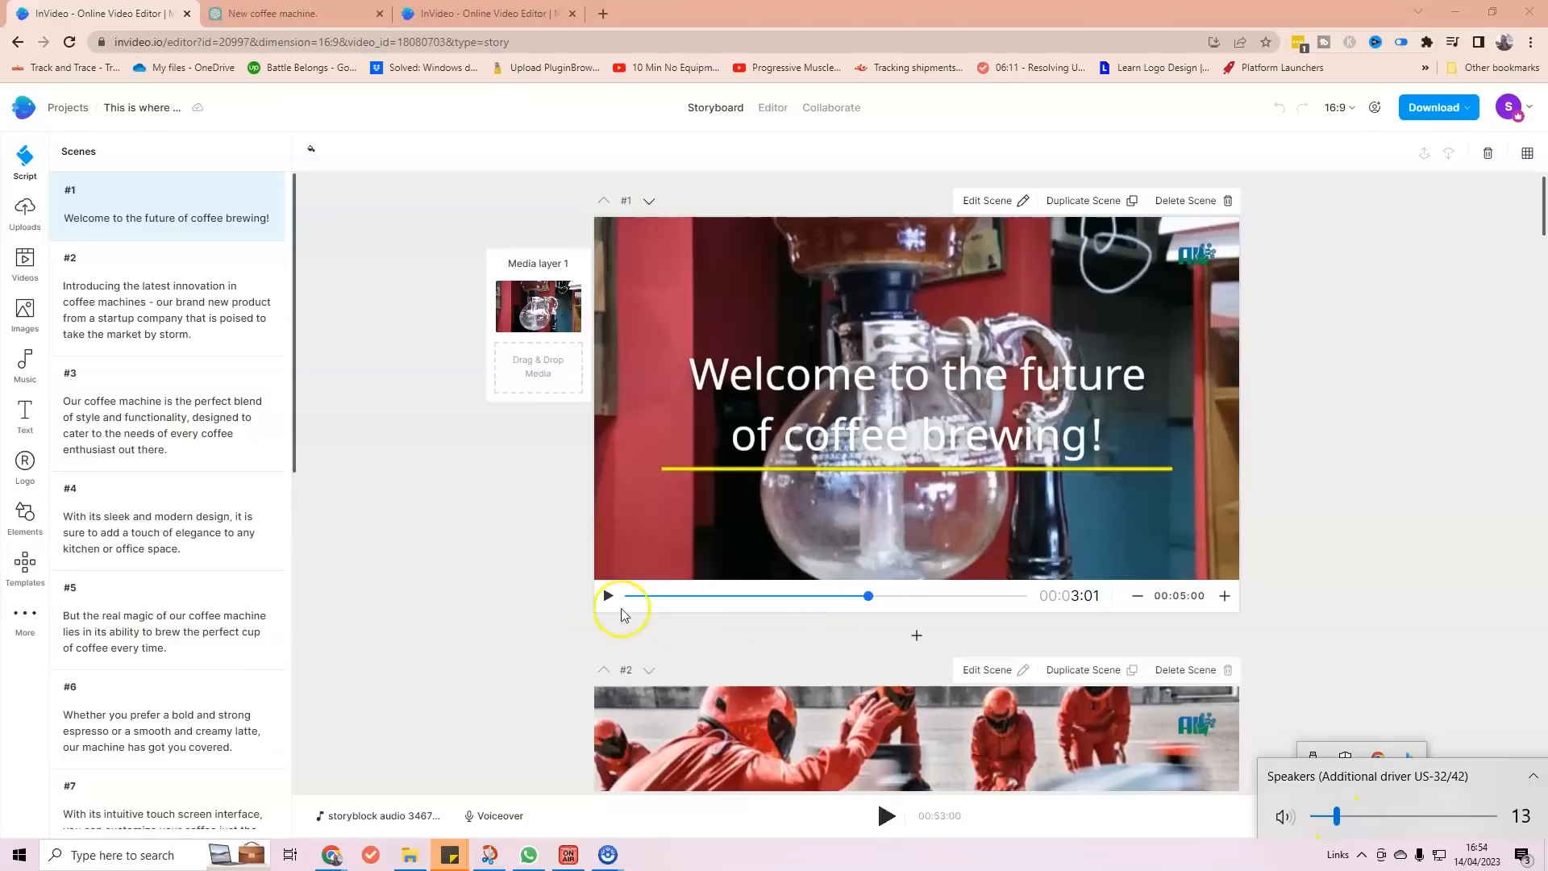
left_click(608, 597)
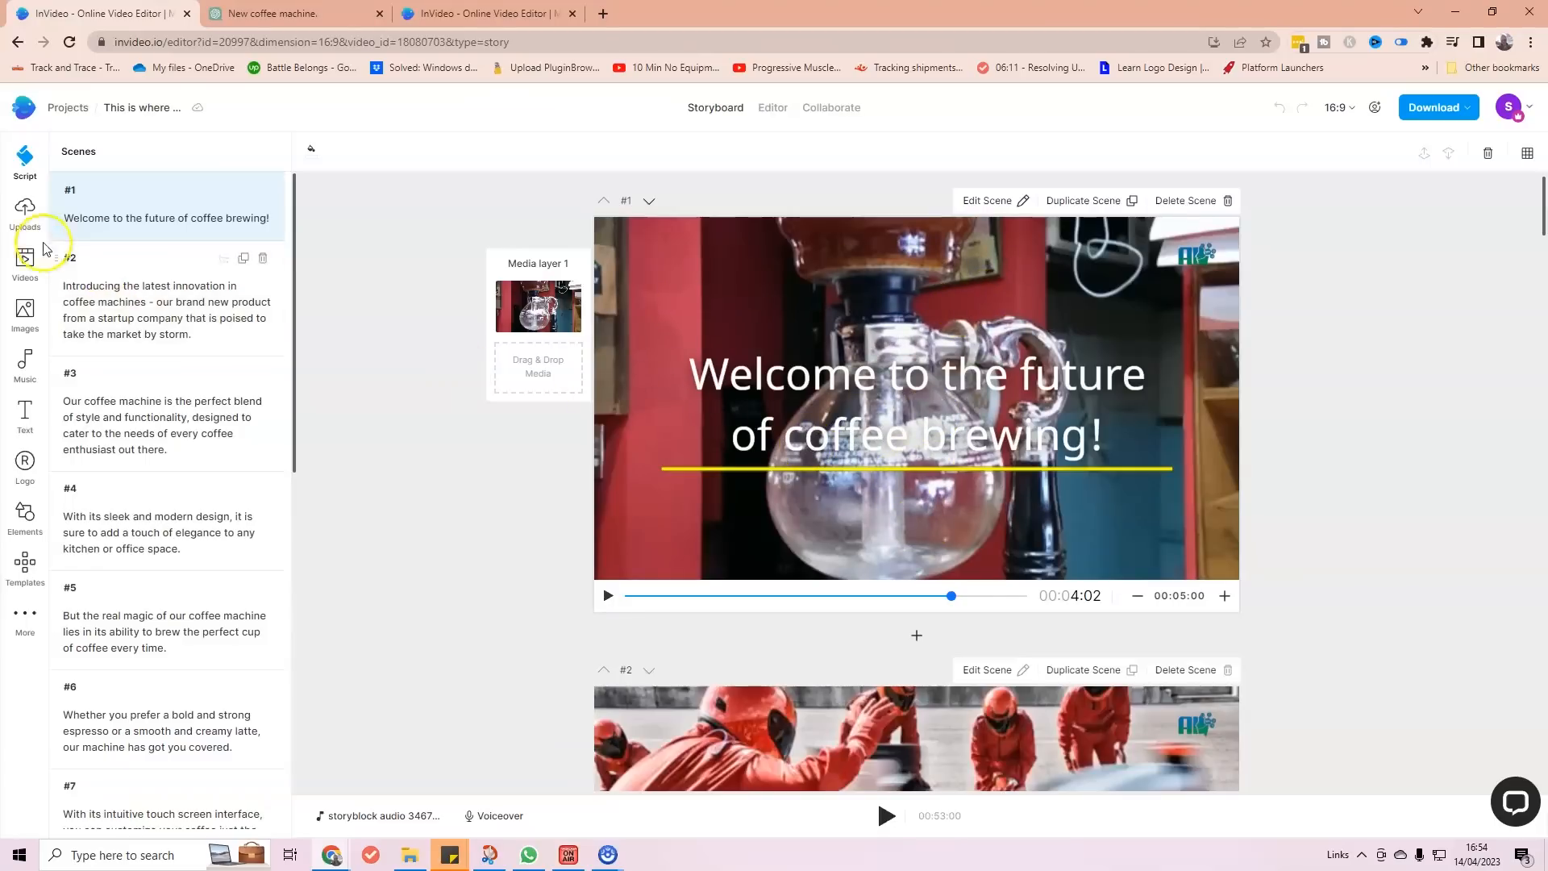
Show the stock video library, preview scene #1 and move its playhead back to about 00:01:10.
left_click(17, 269)
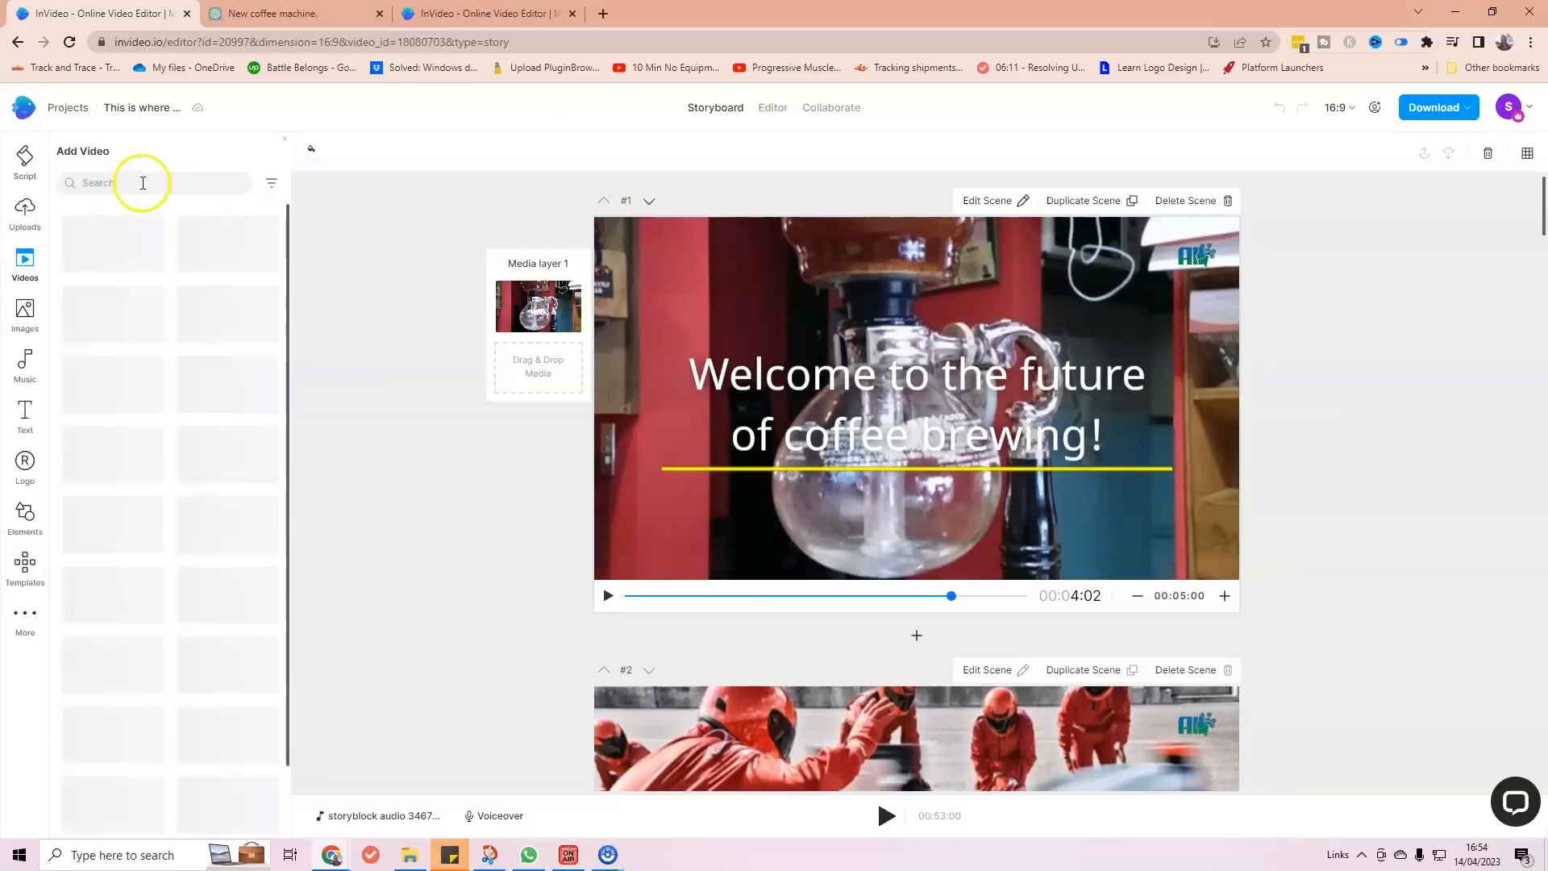
left_click(608, 595)
left_click(608, 595)
left_click(955, 601)
left_click_drag(956, 604, 733, 622)
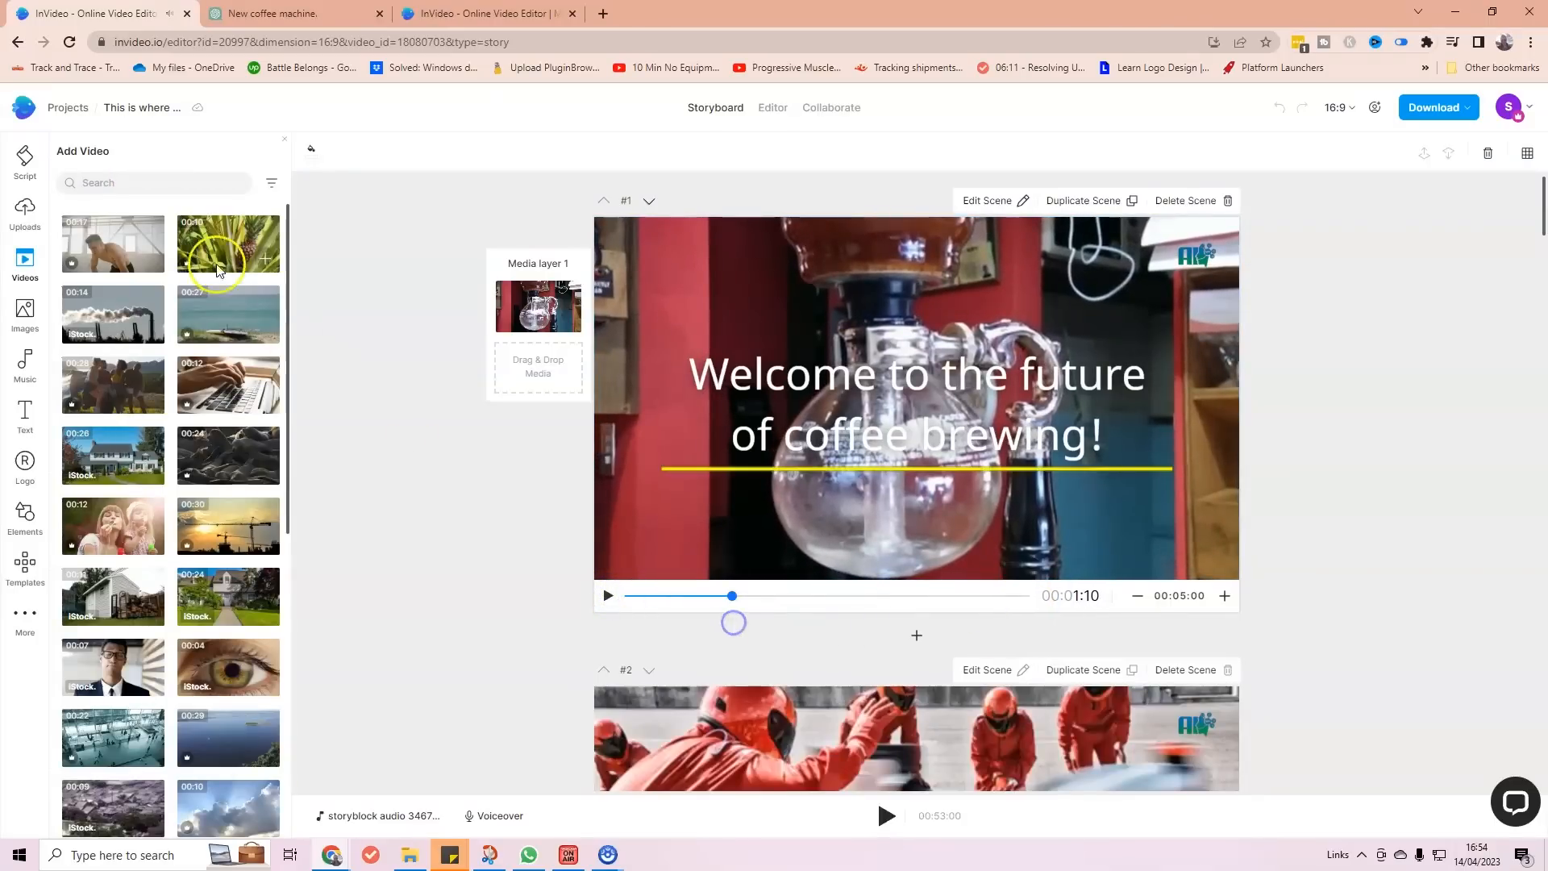
Search the stock images for "coffee" and replace scene #1's background with the cup with heart latte art on a saucer.
left_click(25, 313)
left_click(115, 184)
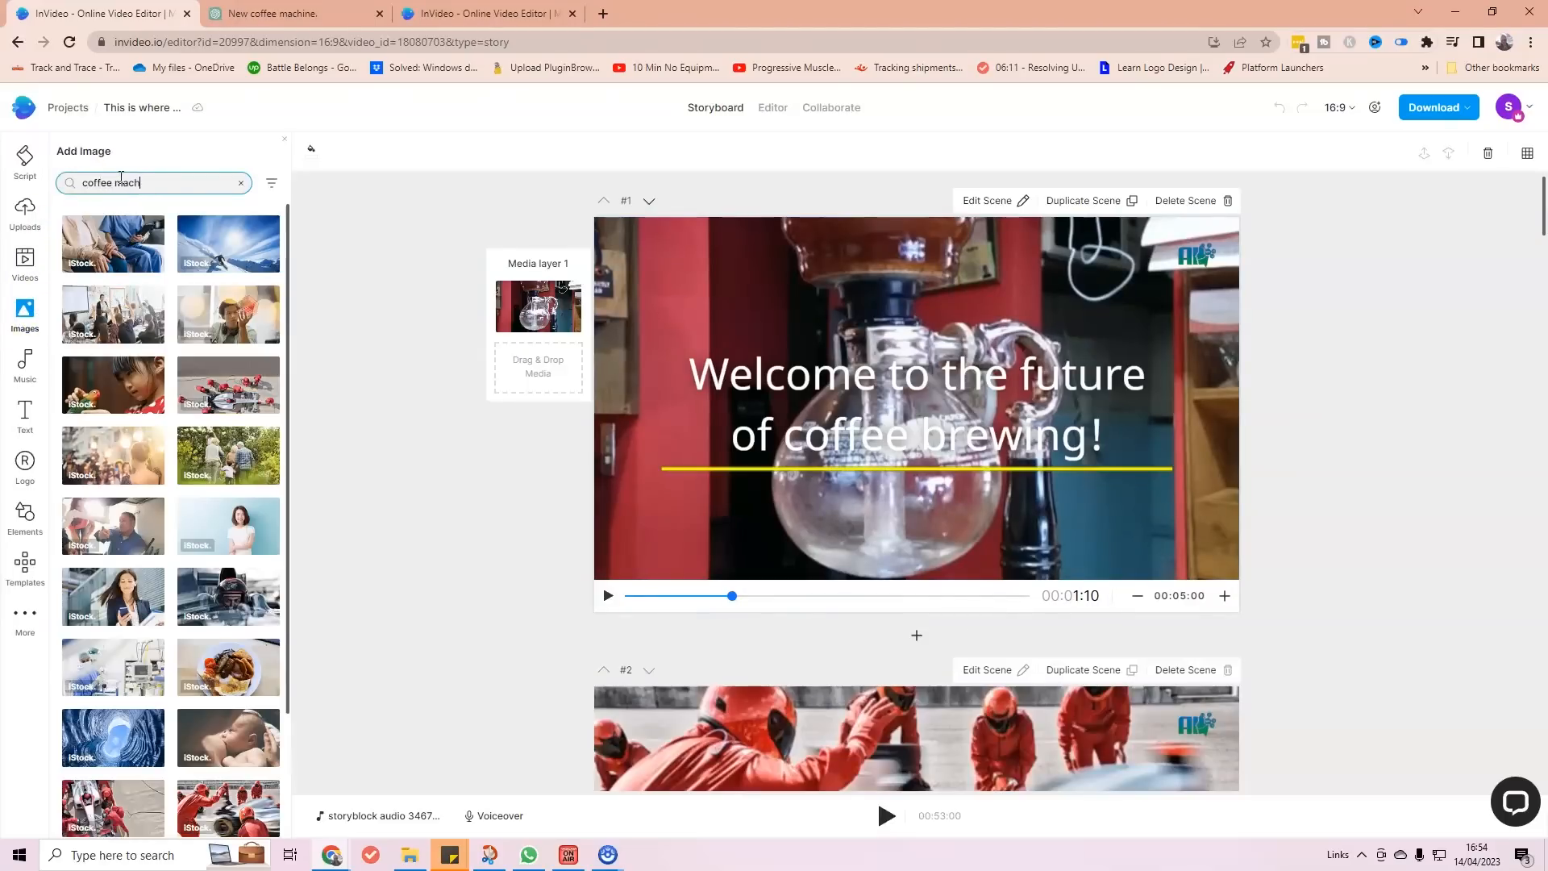
key("Return")
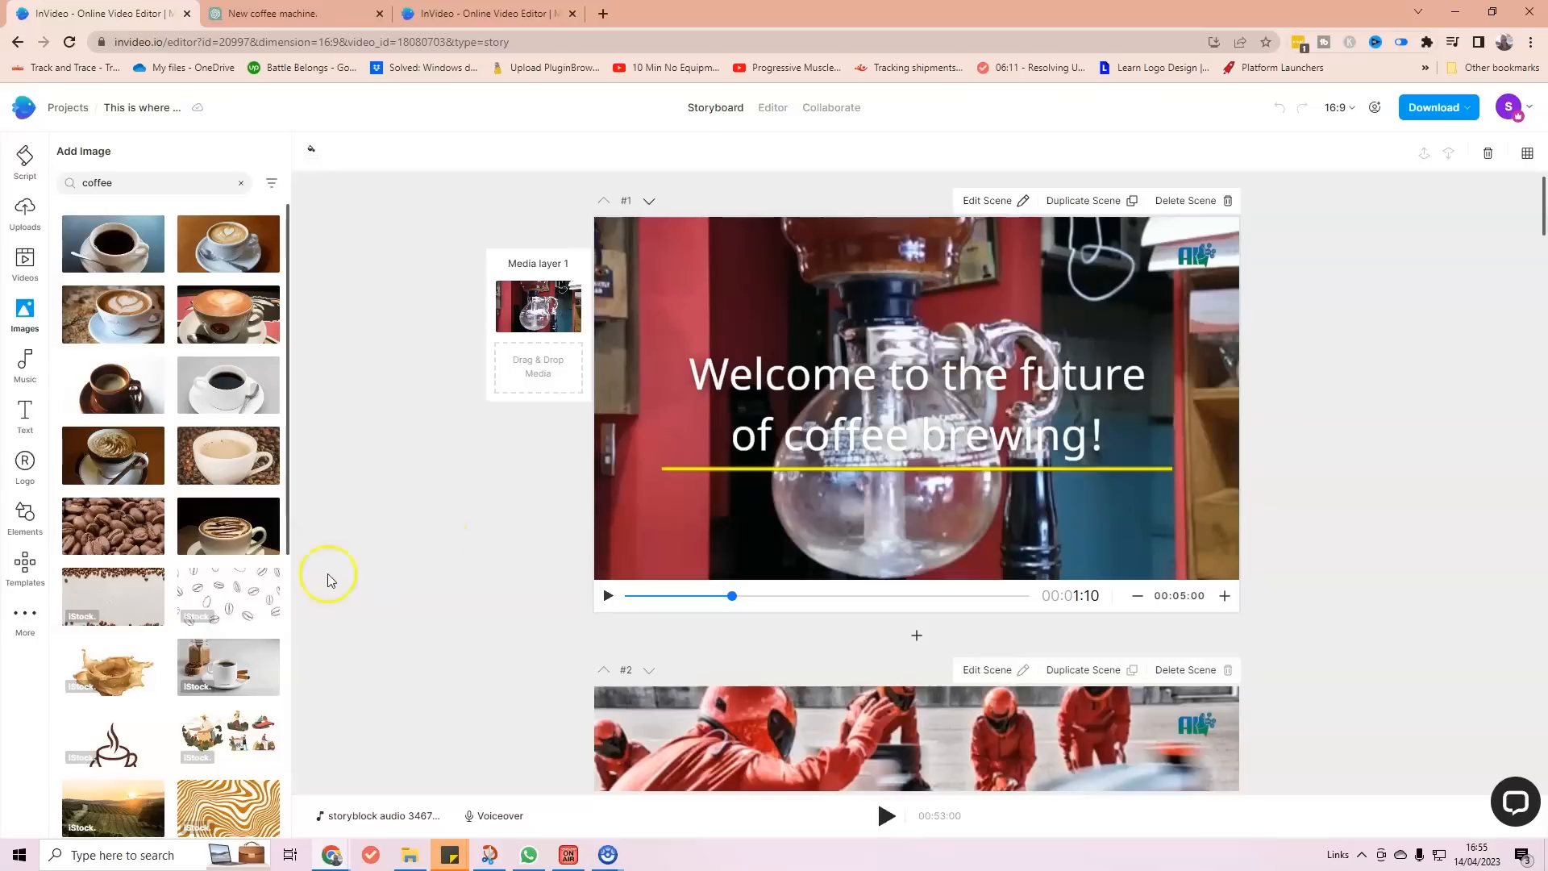
left_click_drag(137, 320, 790, 325)
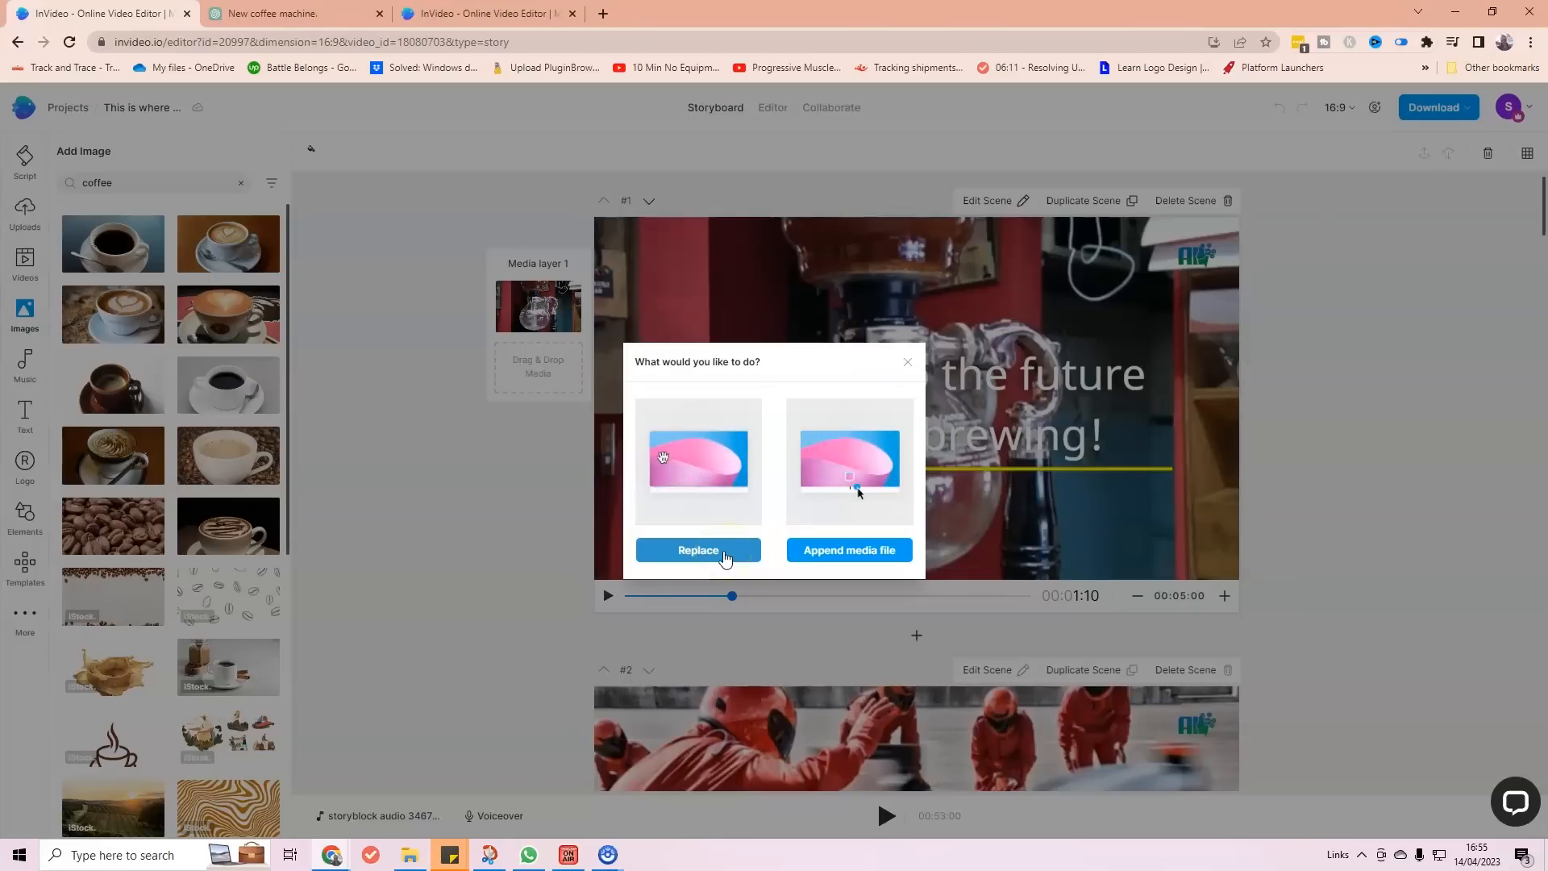
left_click(720, 551)
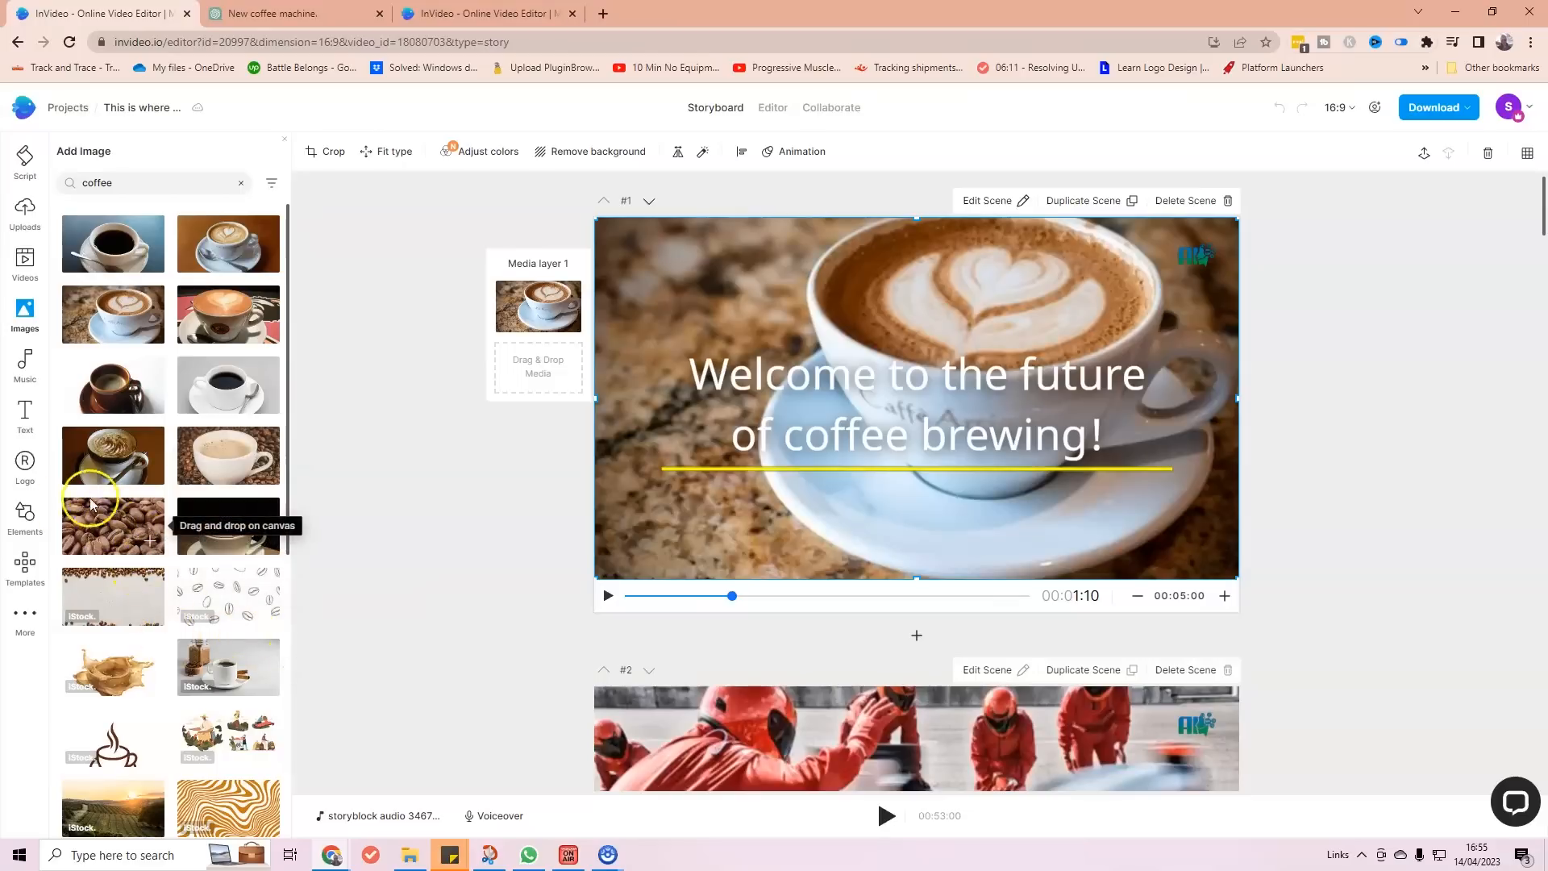
Try the coffee beans image as scene #1's background and put the heart latte art cup image back.
left_click_drag(91, 504, 823, 275)
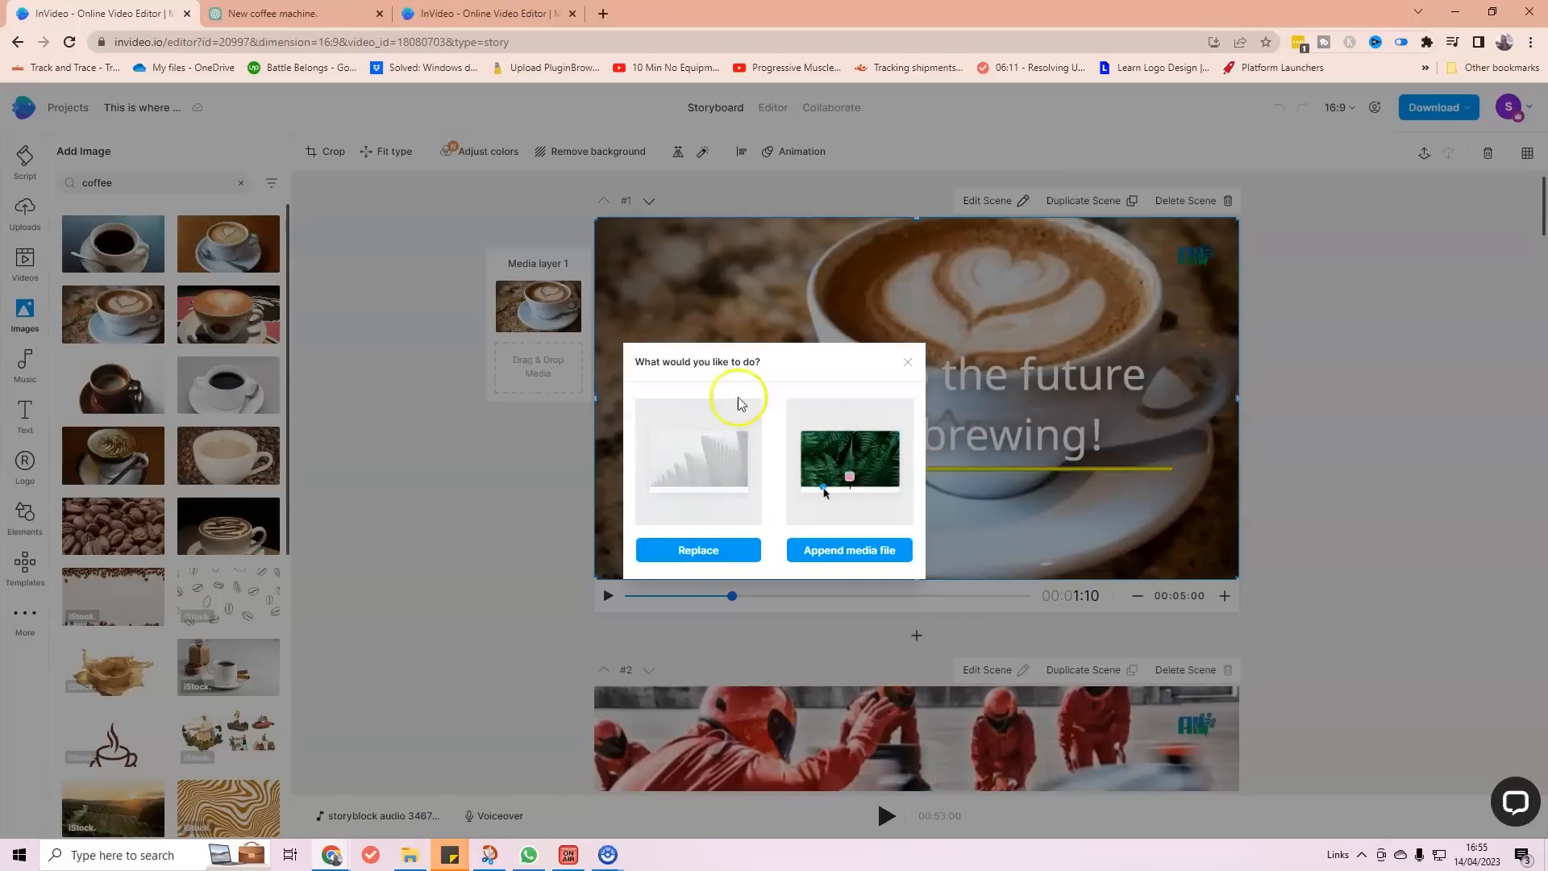
left_click(699, 551)
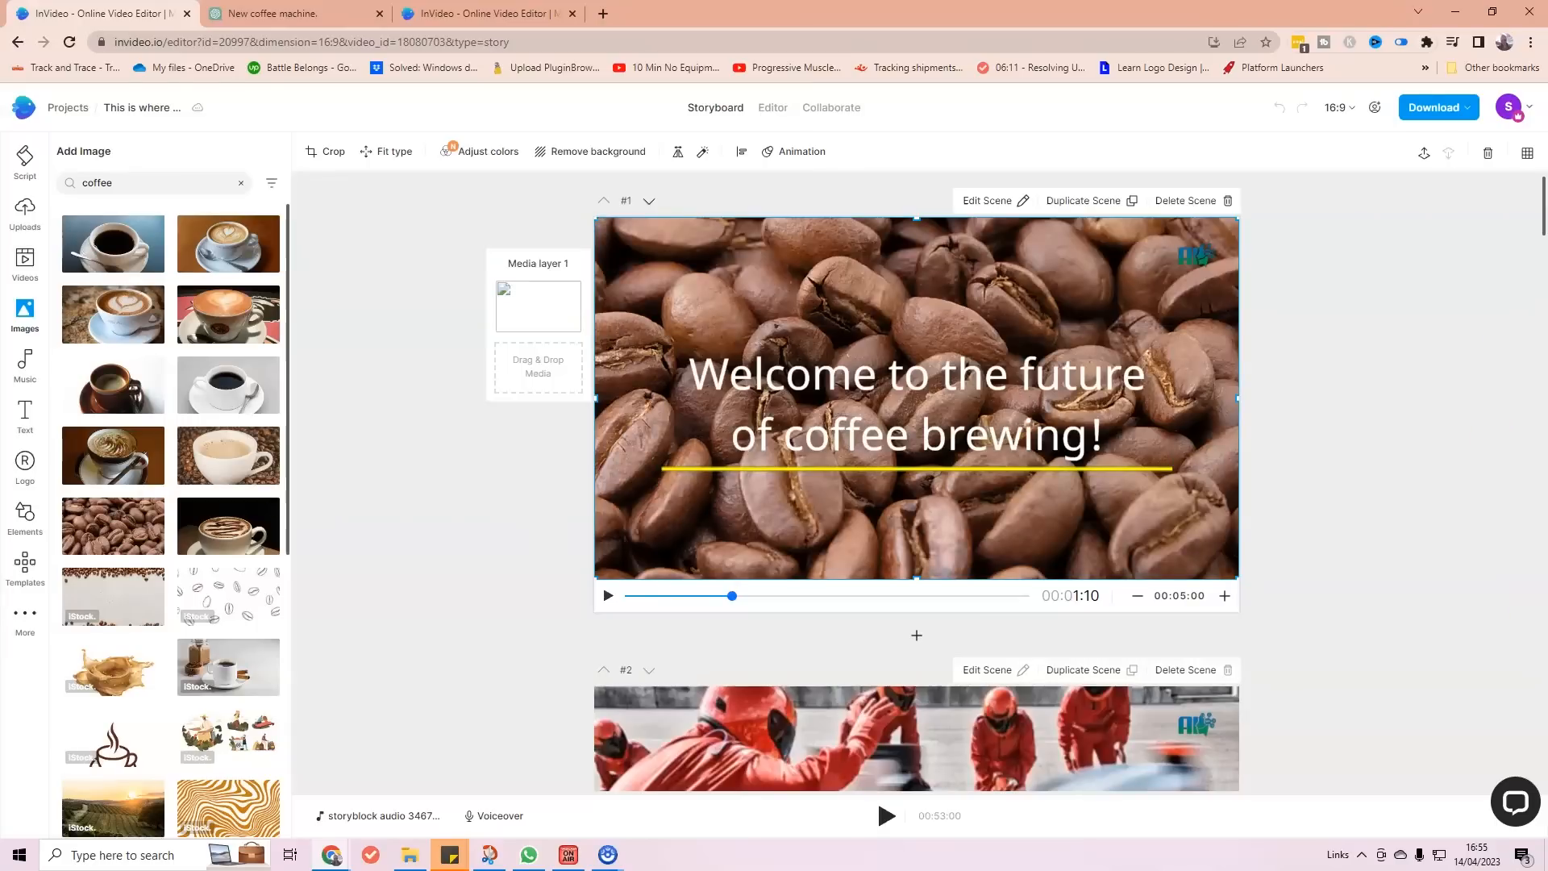
left_click_drag(228, 315, 858, 299)
left_click(712, 552)
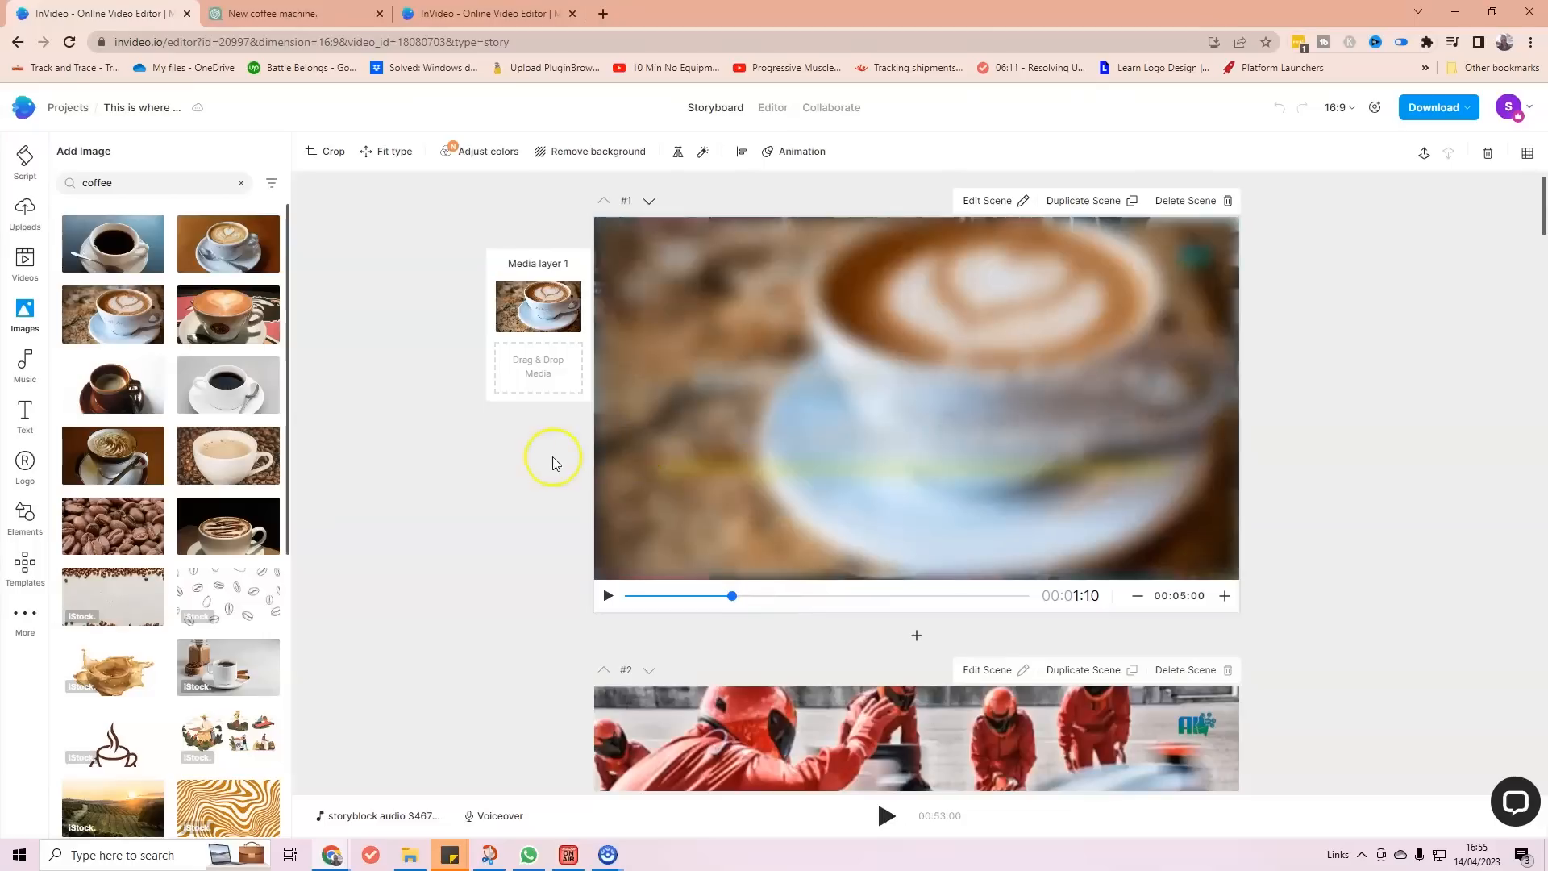
Move scene #1's "Welcome to the future of coffee brewing!" title slightly up and to the left over the cup.
left_click(1000, 429)
left_click_drag(998, 432, 968, 397)
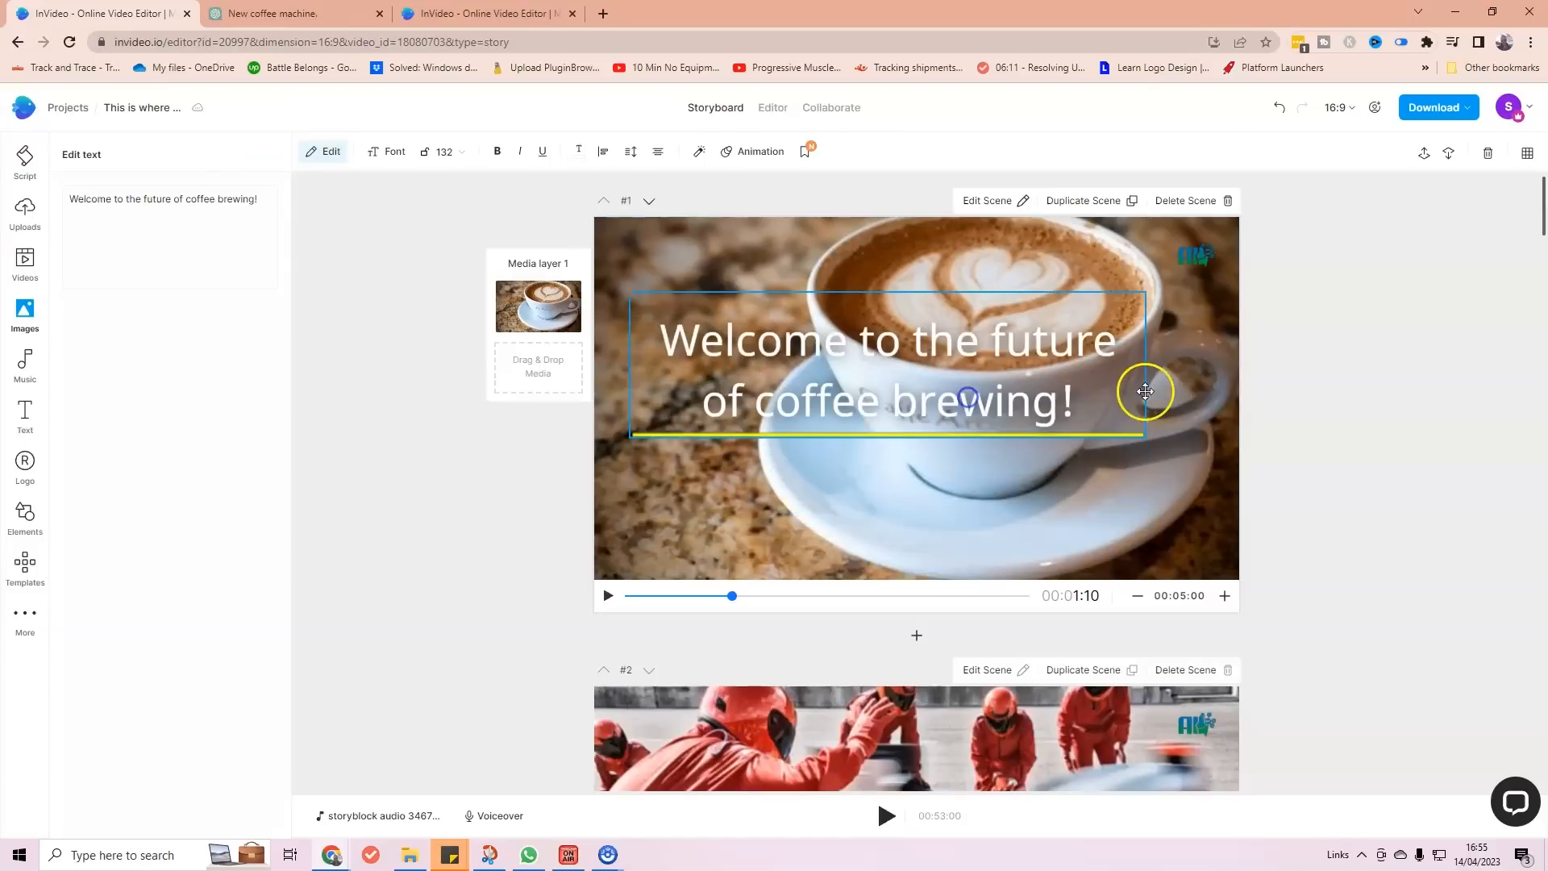
Narrow scene #1's title box into a tall column beside the cup, with the text wrapped on five lines, and move it slightly up.
left_click_drag(1145, 436, 831, 449)
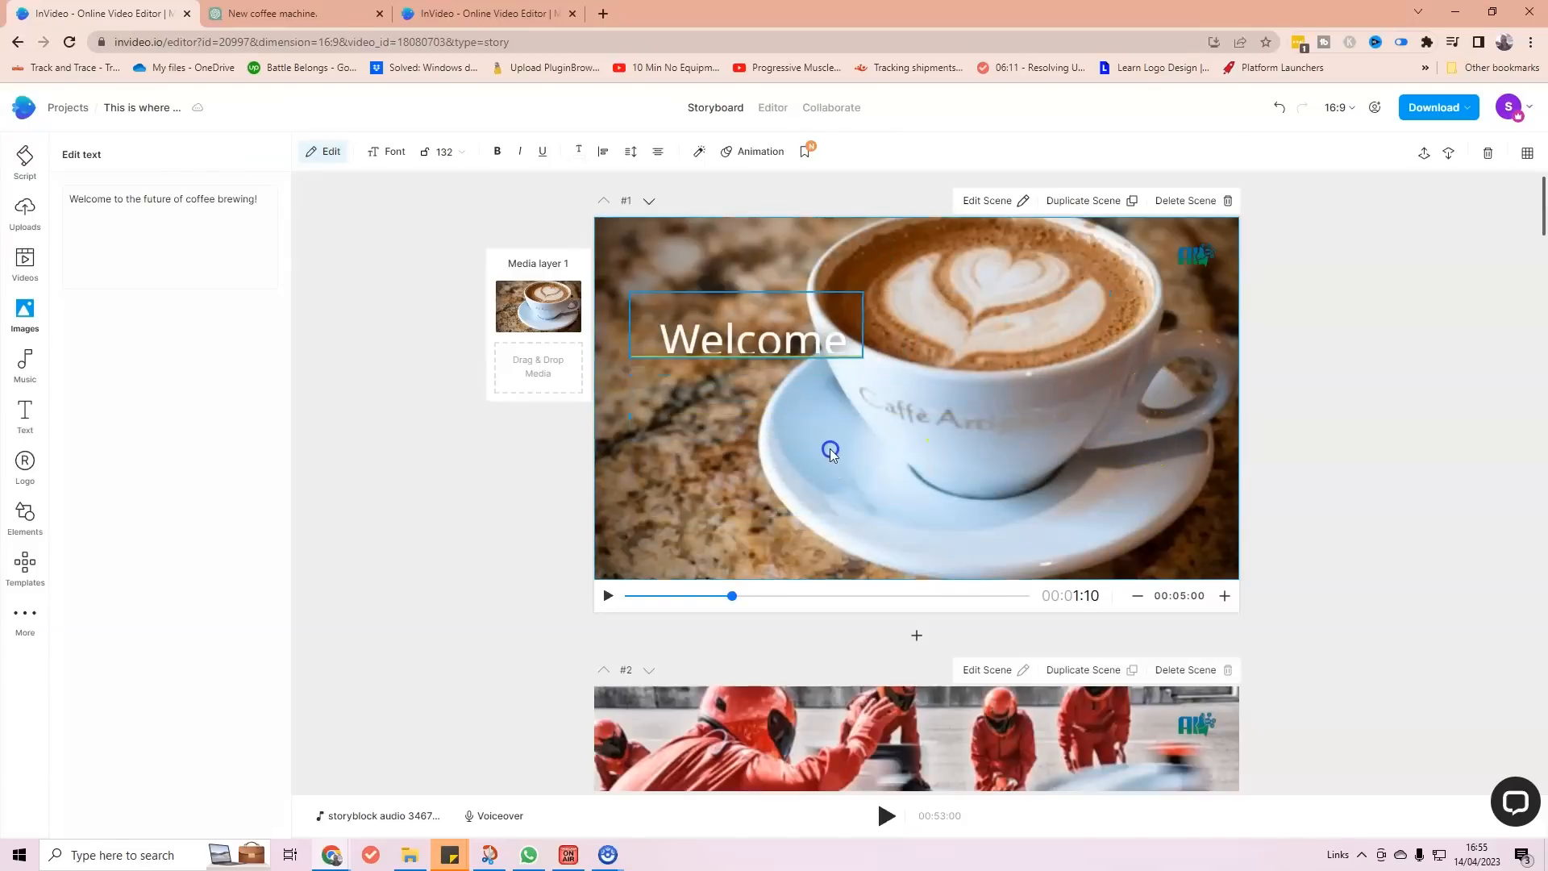
left_click_drag(738, 359, 707, 537)
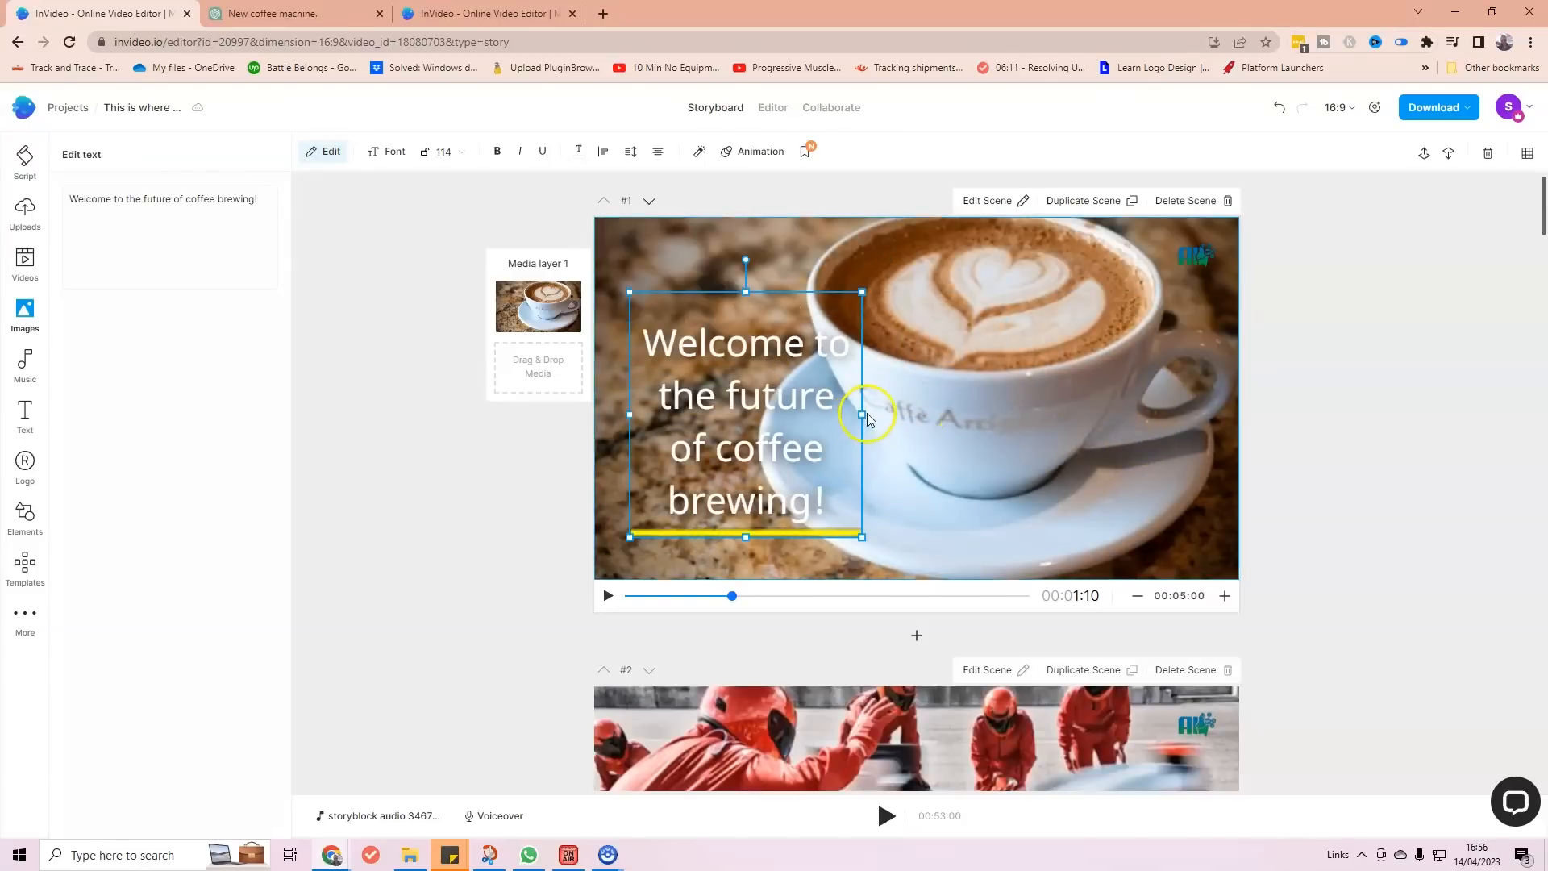
left_click_drag(856, 415, 713, 381)
left_click_drag(693, 494, 706, 543)
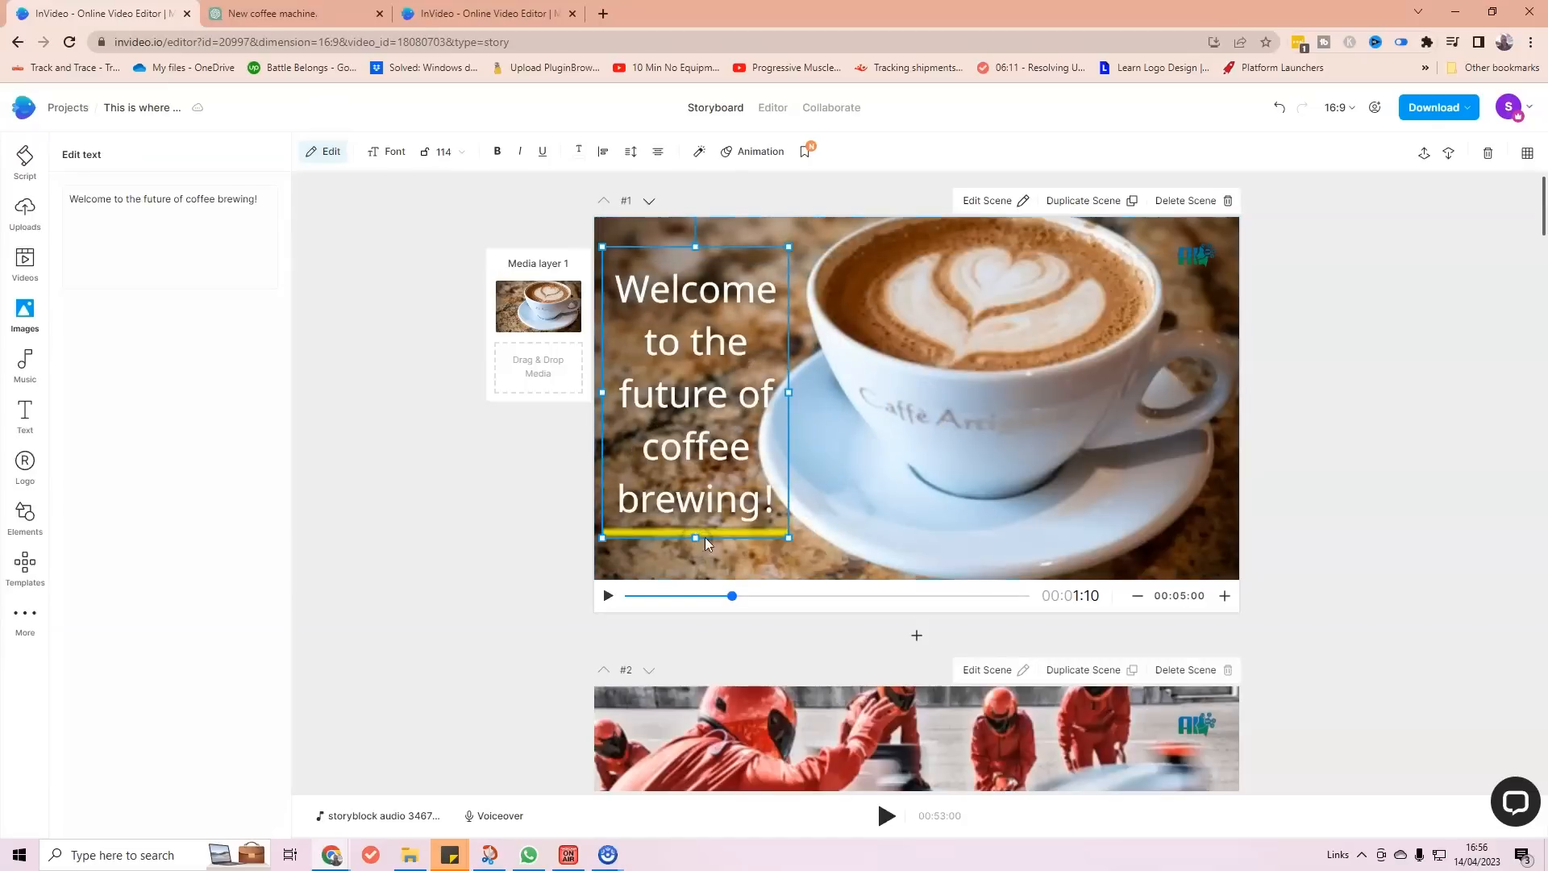
left_click_drag(742, 456, 745, 432)
left_click(815, 559)
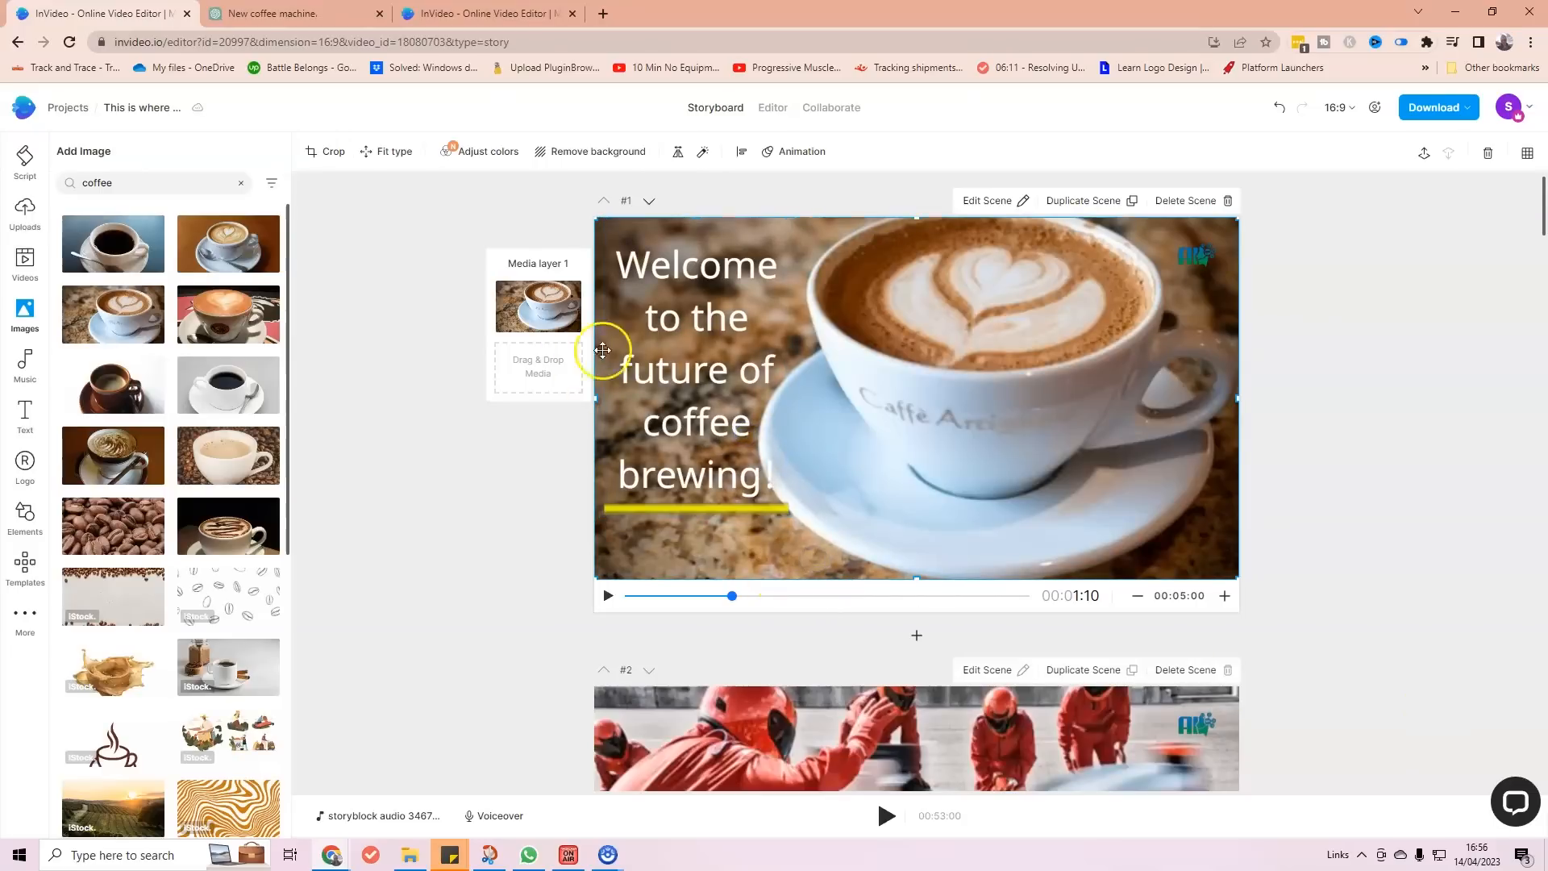
Shrink scene #1's five-line title a little further and reposition it so its text and yellow underline clear the saucer.
left_click(773, 355)
left_click_drag(788, 369, 713, 392)
left_click(920, 562)
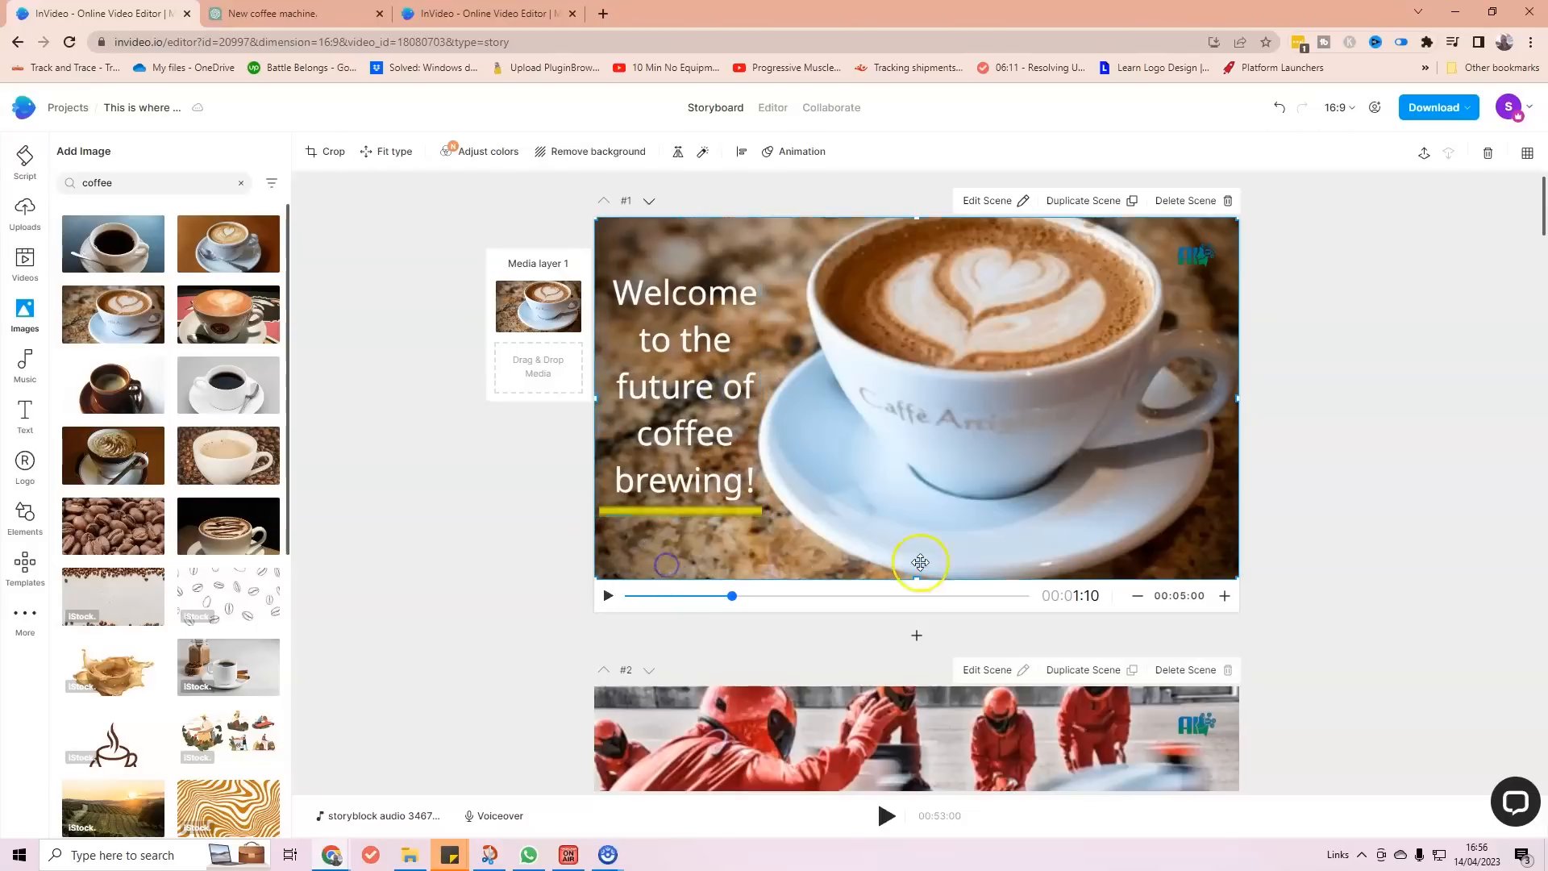
left_click(713, 452)
left_click_drag(764, 517, 738, 514)
left_click_drag(722, 443, 731, 462)
left_click(599, 496)
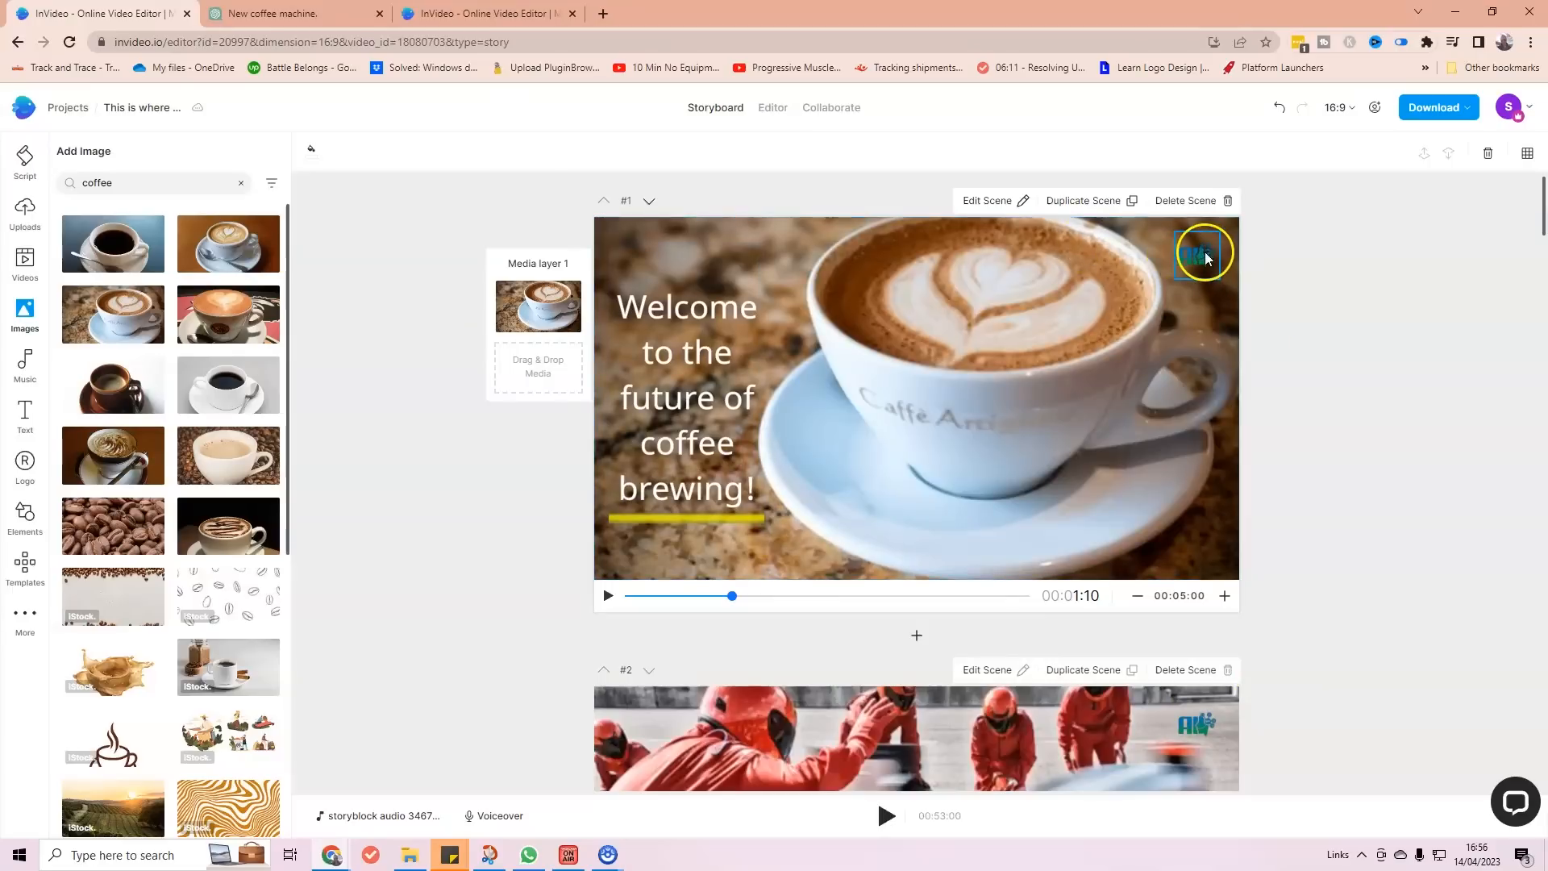
Show the brand logo library and check the logo's placement on scenes #1 and #2.
left_click(25, 462)
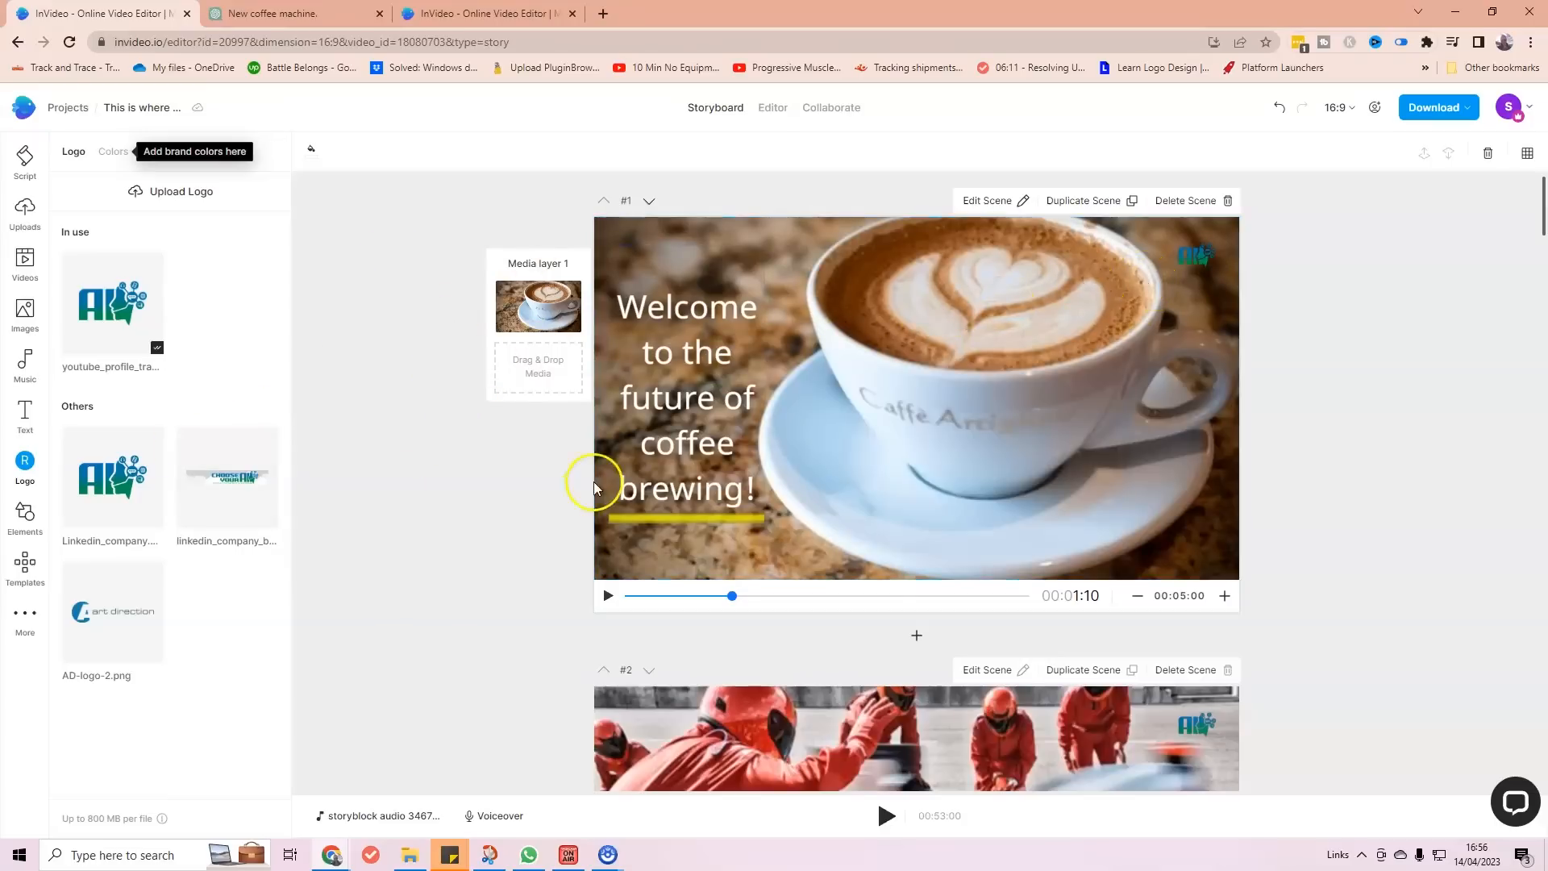
scroll(408, 448, "down", 3)
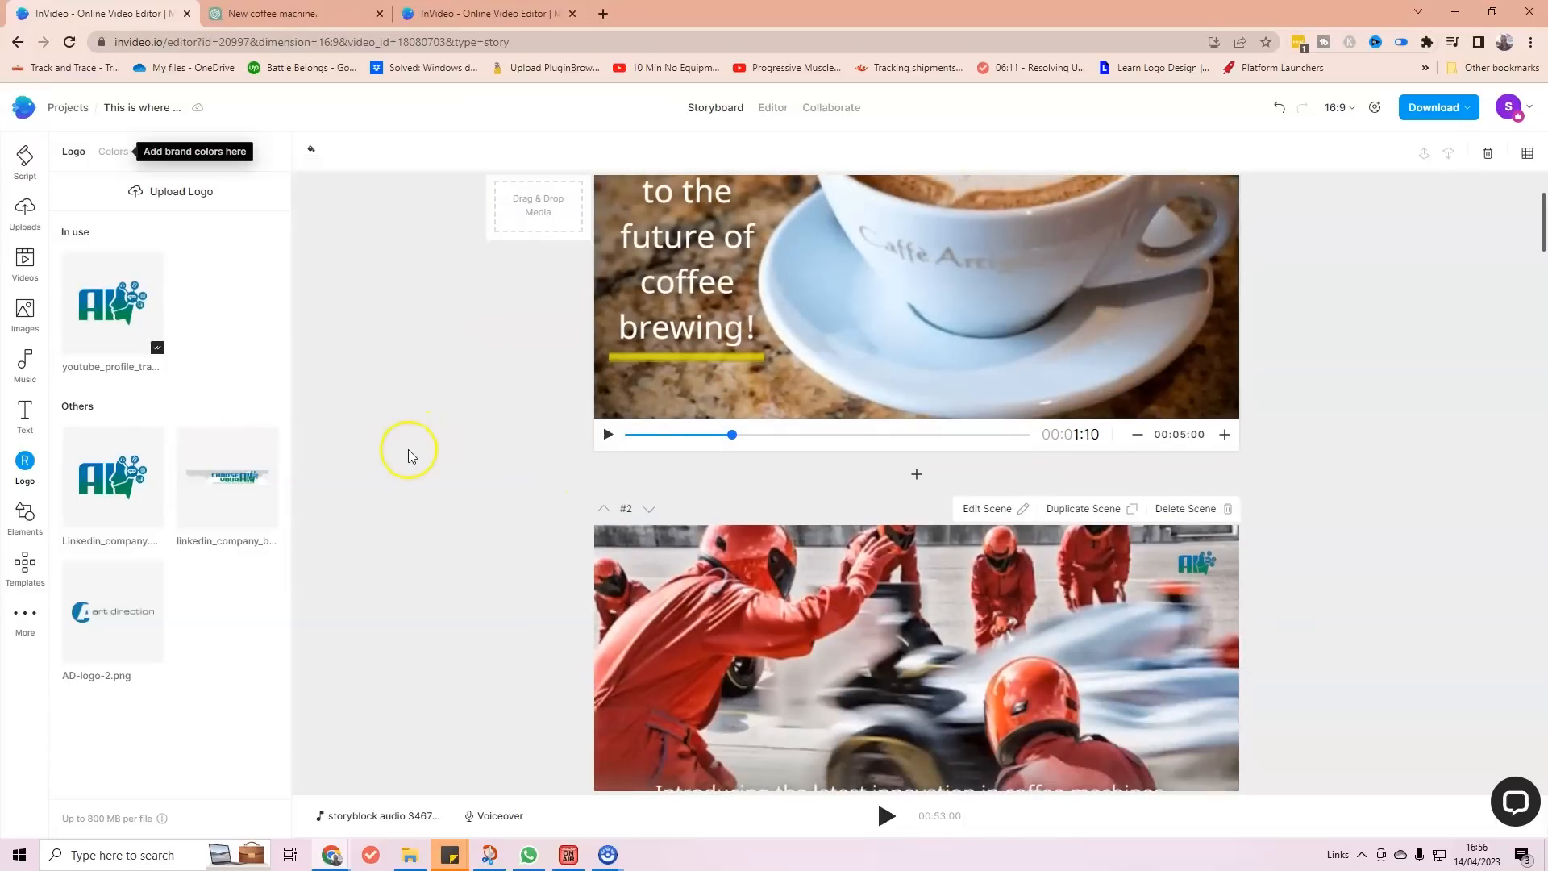
scroll(484, 432, "up", 3)
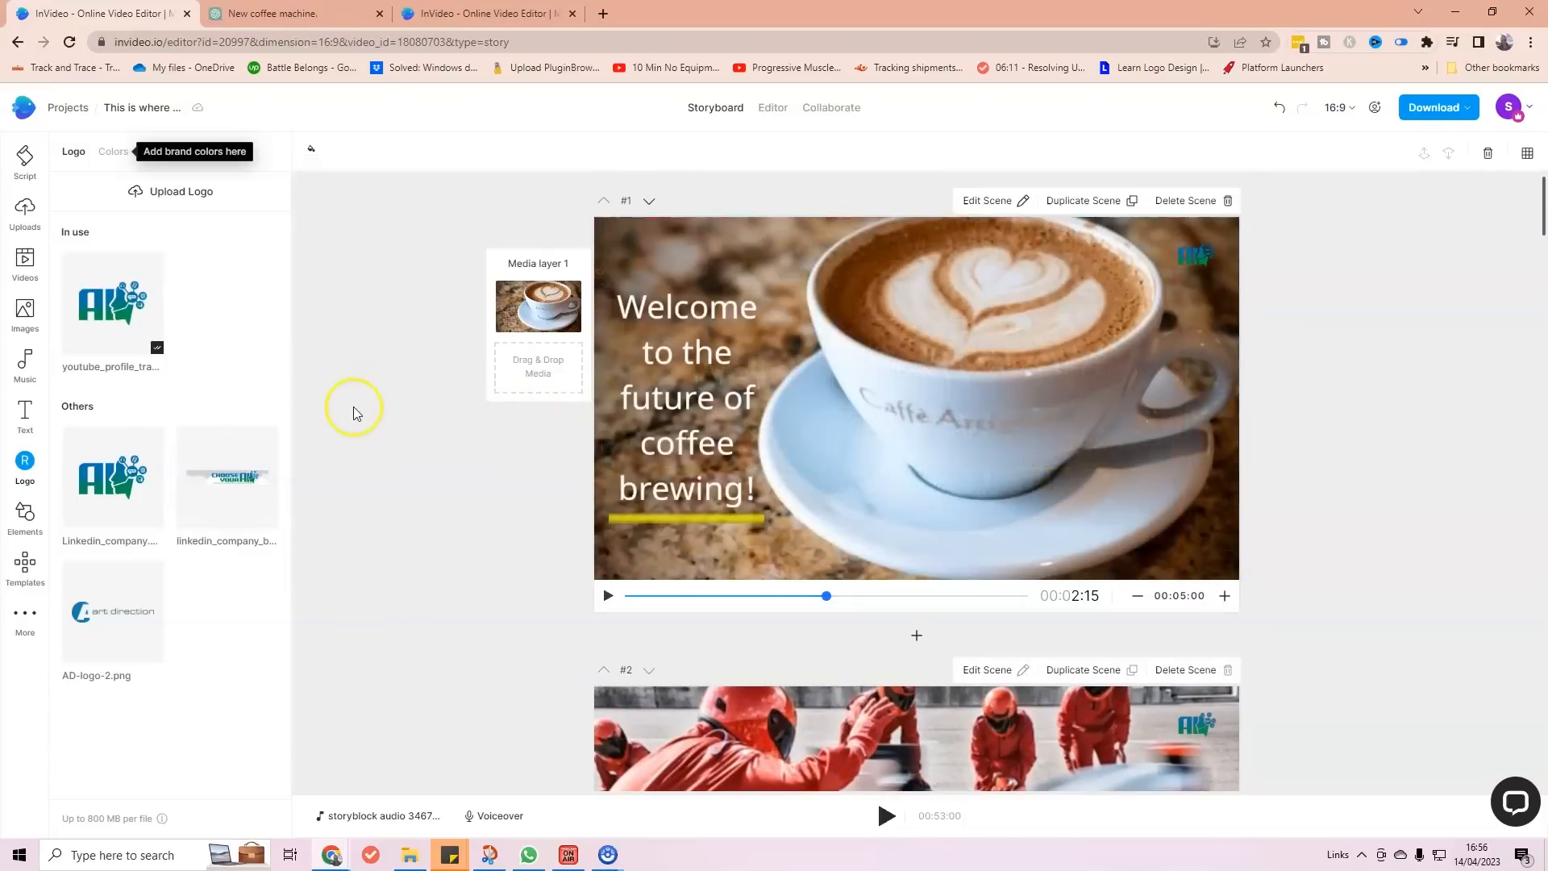
Search the stock videos for "coffee machine" to find new footage for scene #2.
scroll(385, 447, "down", 2)
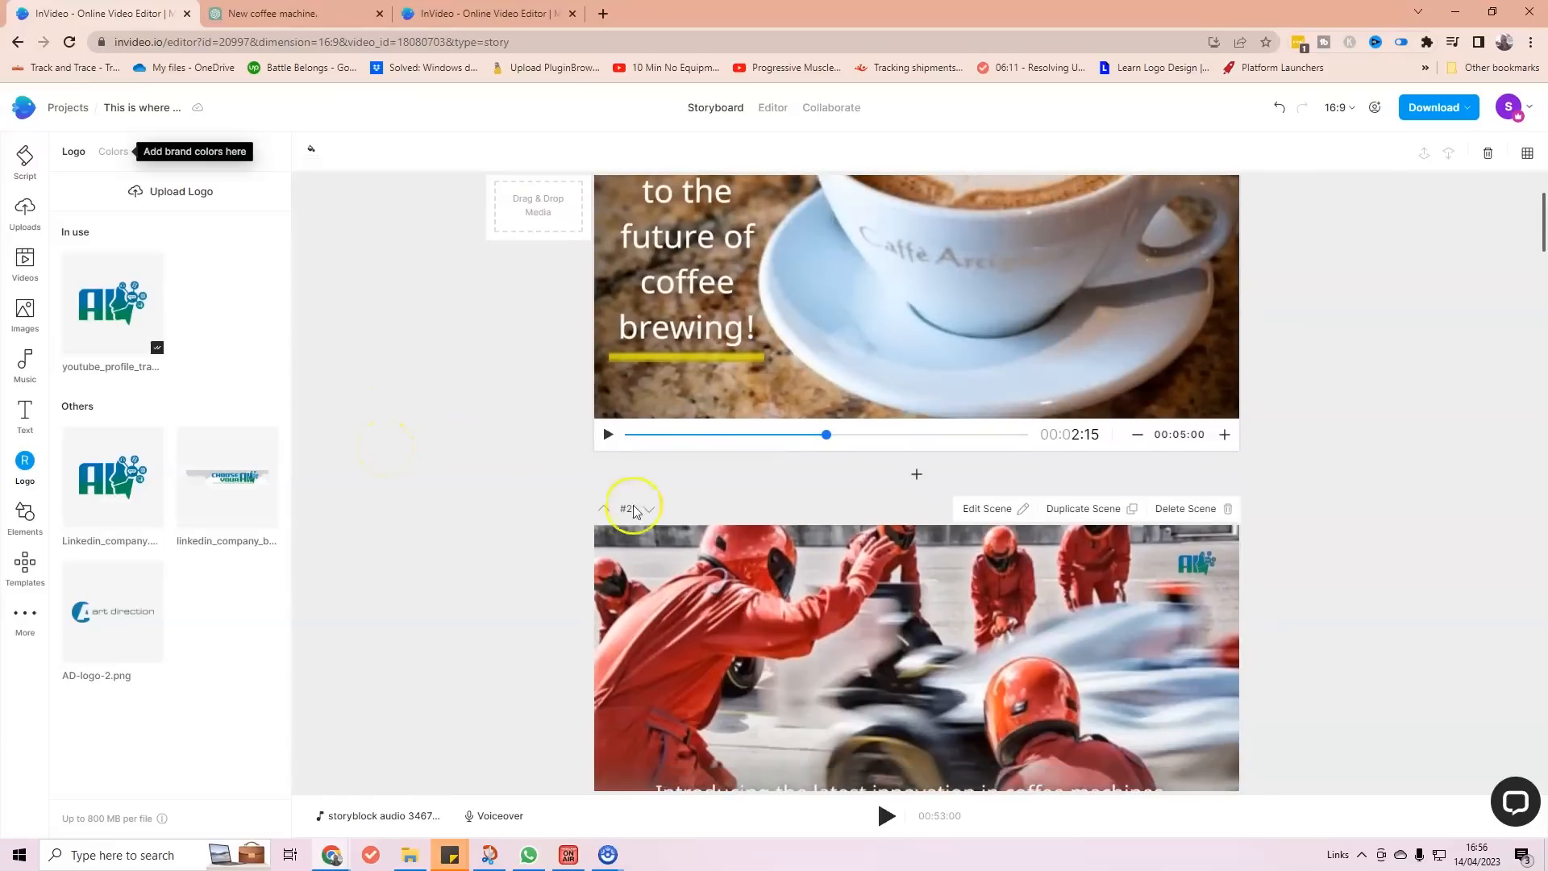
scroll(1404, 478, "down", 3)
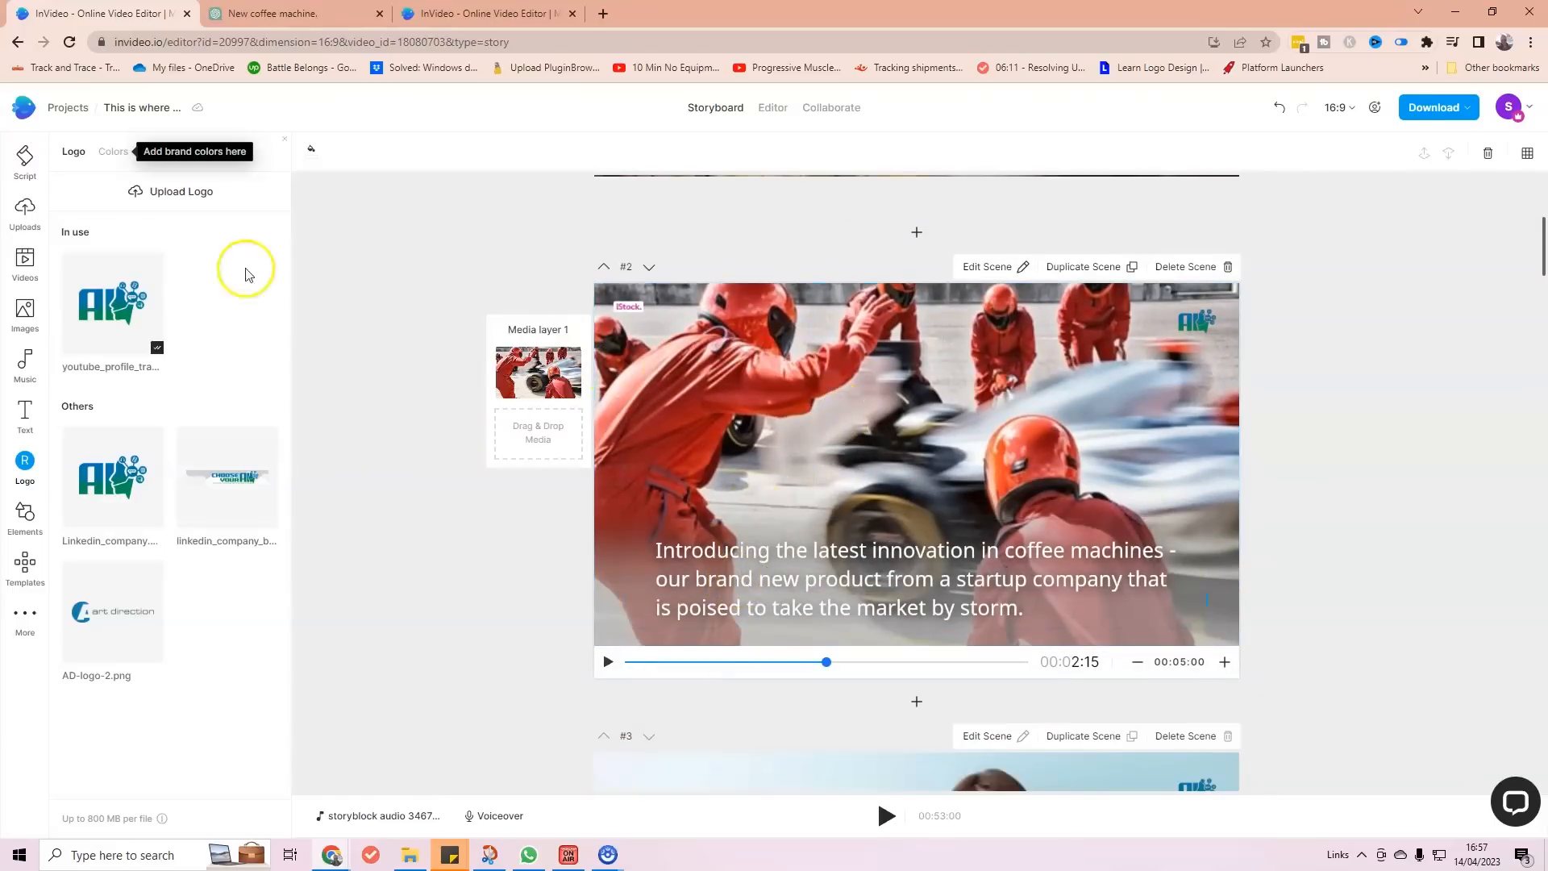
left_click(25, 257)
left_click(107, 181)
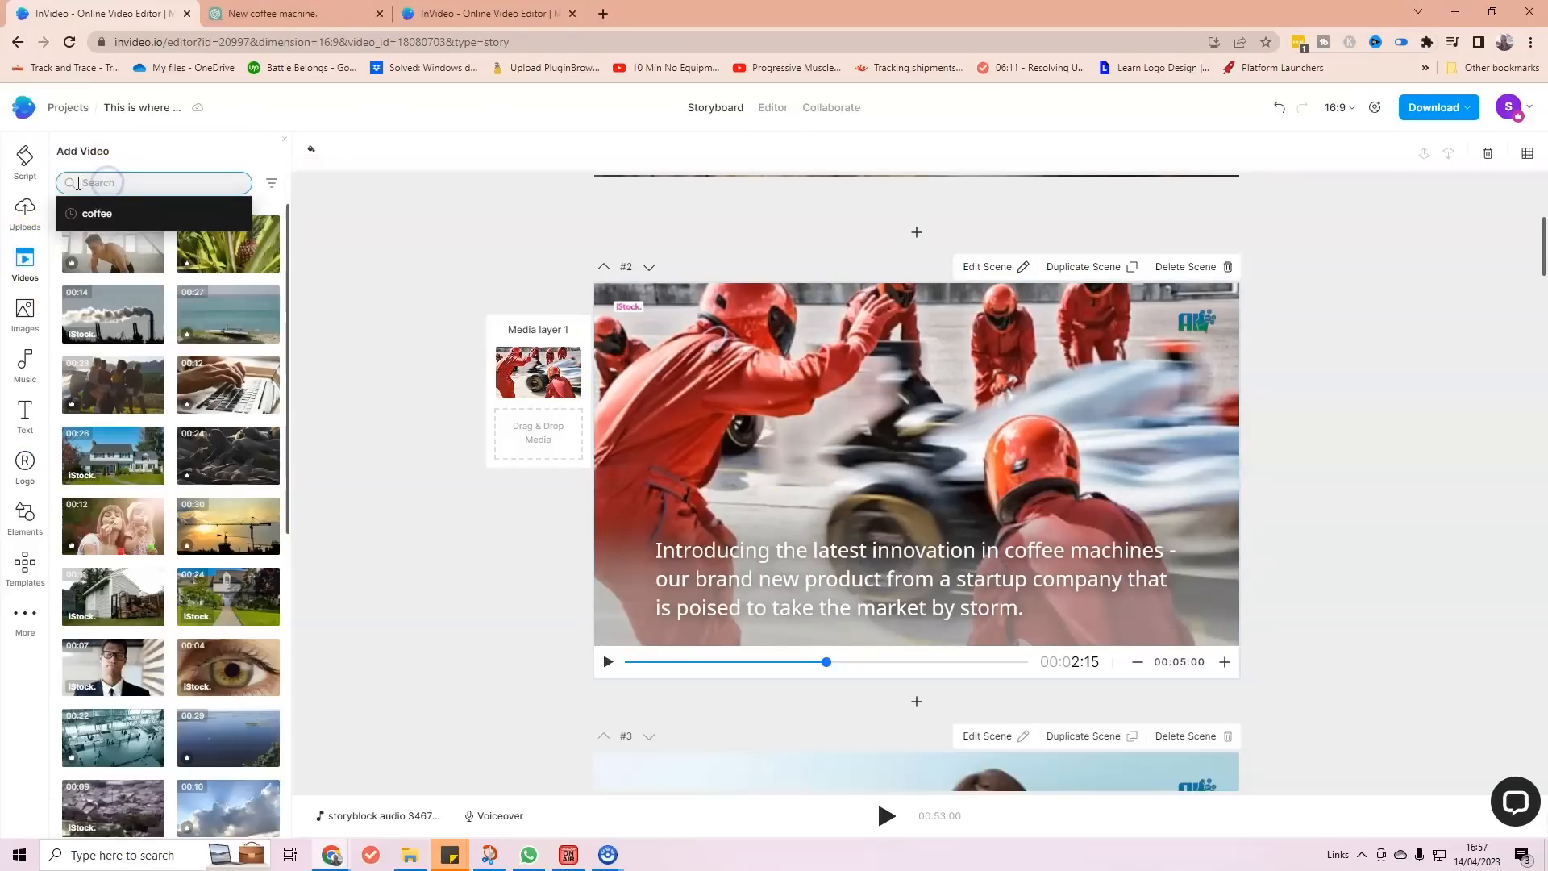
type("coffee")
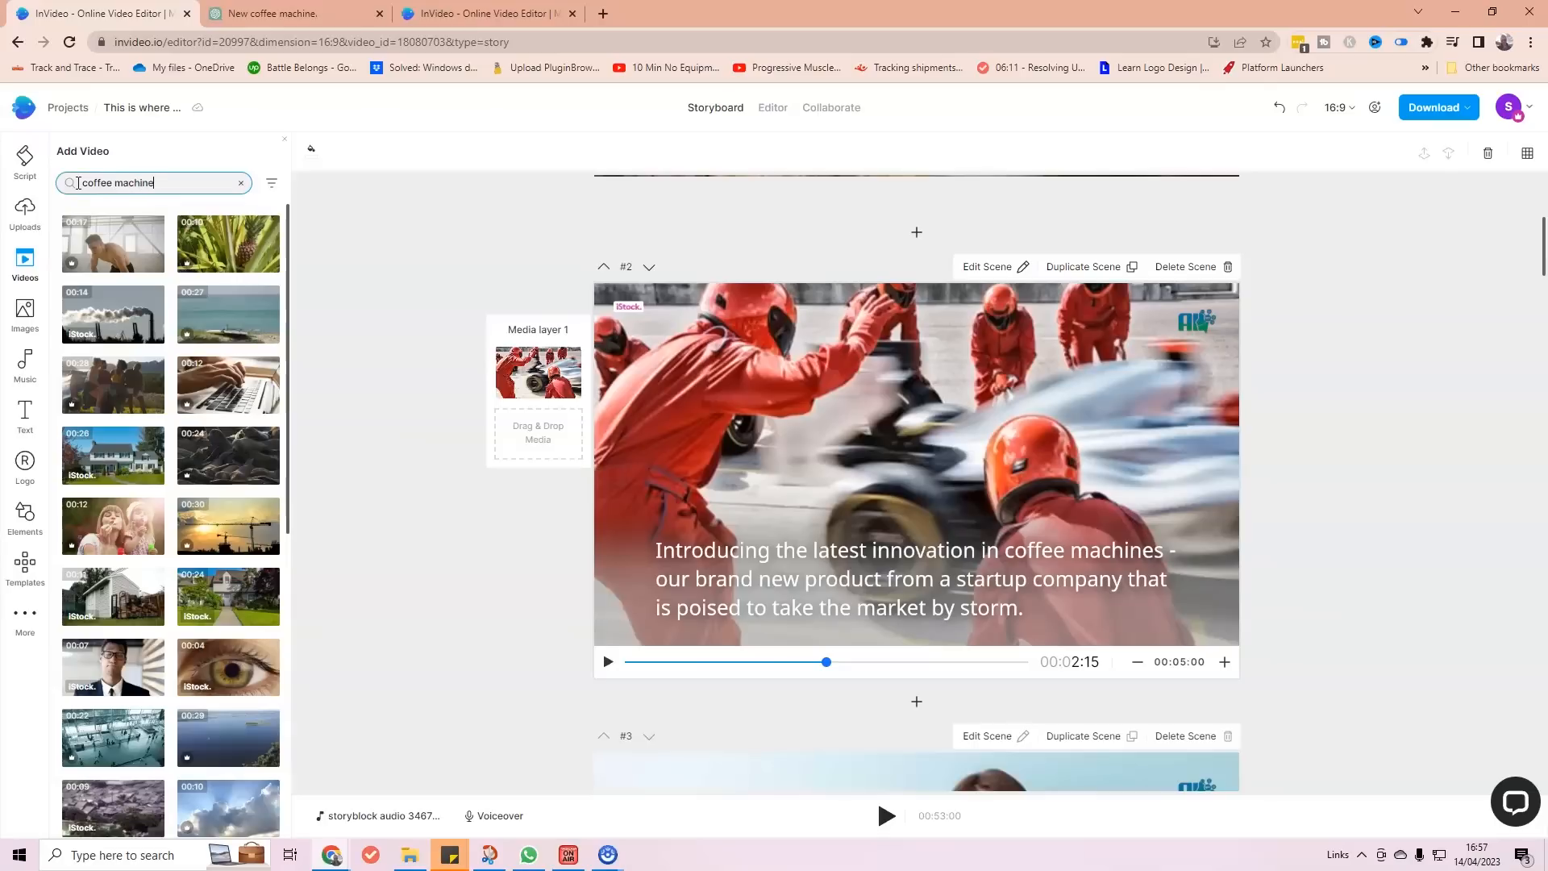
type(" machine")
key("Return")
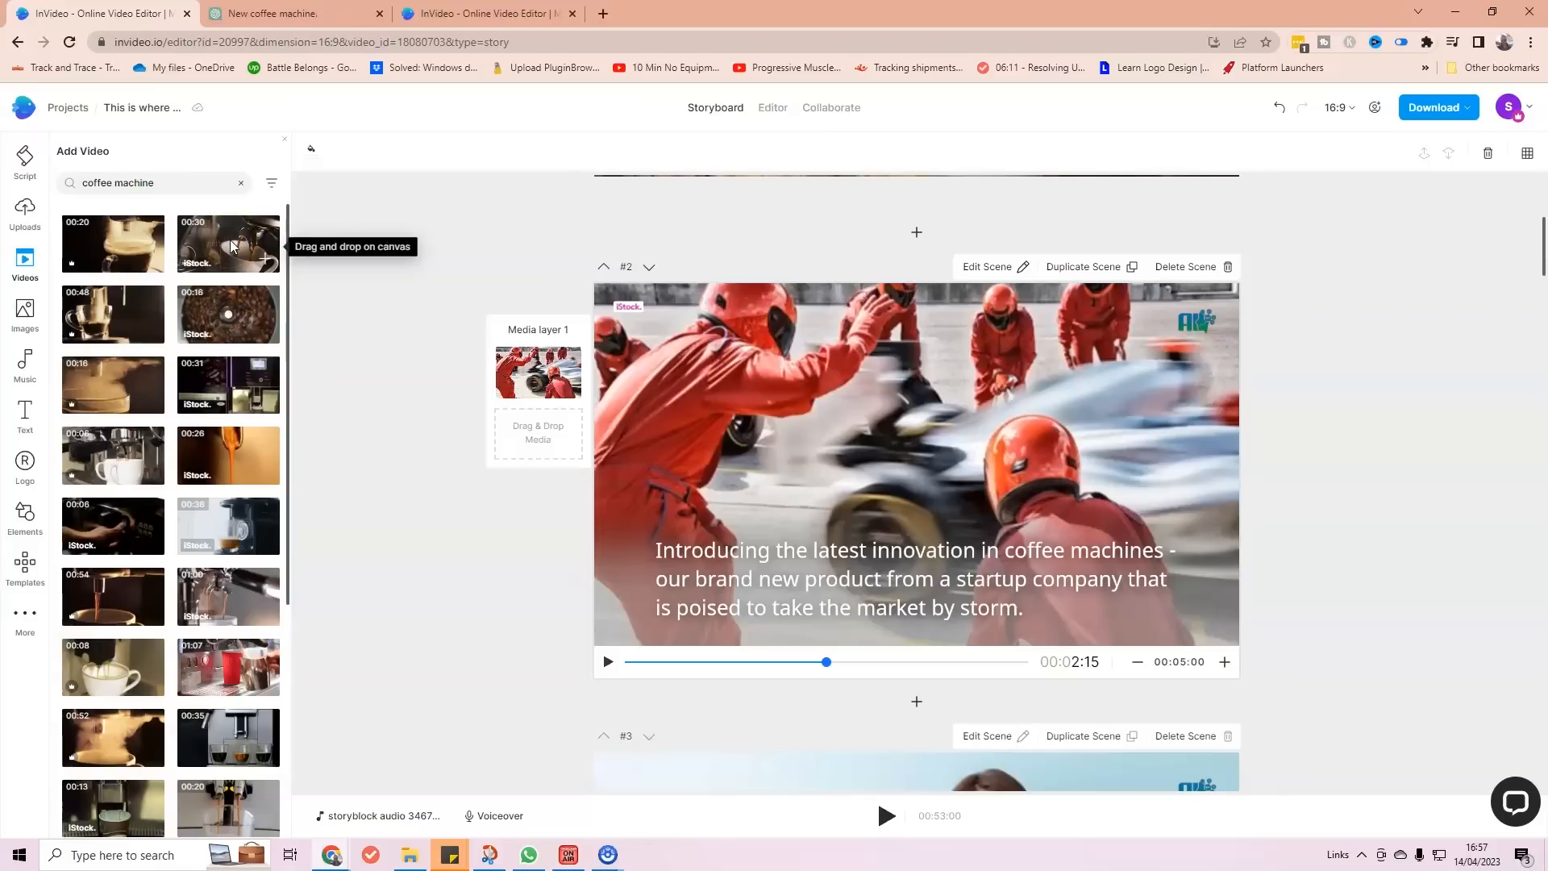
Replace scene #2's media with the 35-second clip of a silver coffee machine, previewing it and keeping its first 5 seconds.
left_click_drag(242, 730, 858, 411)
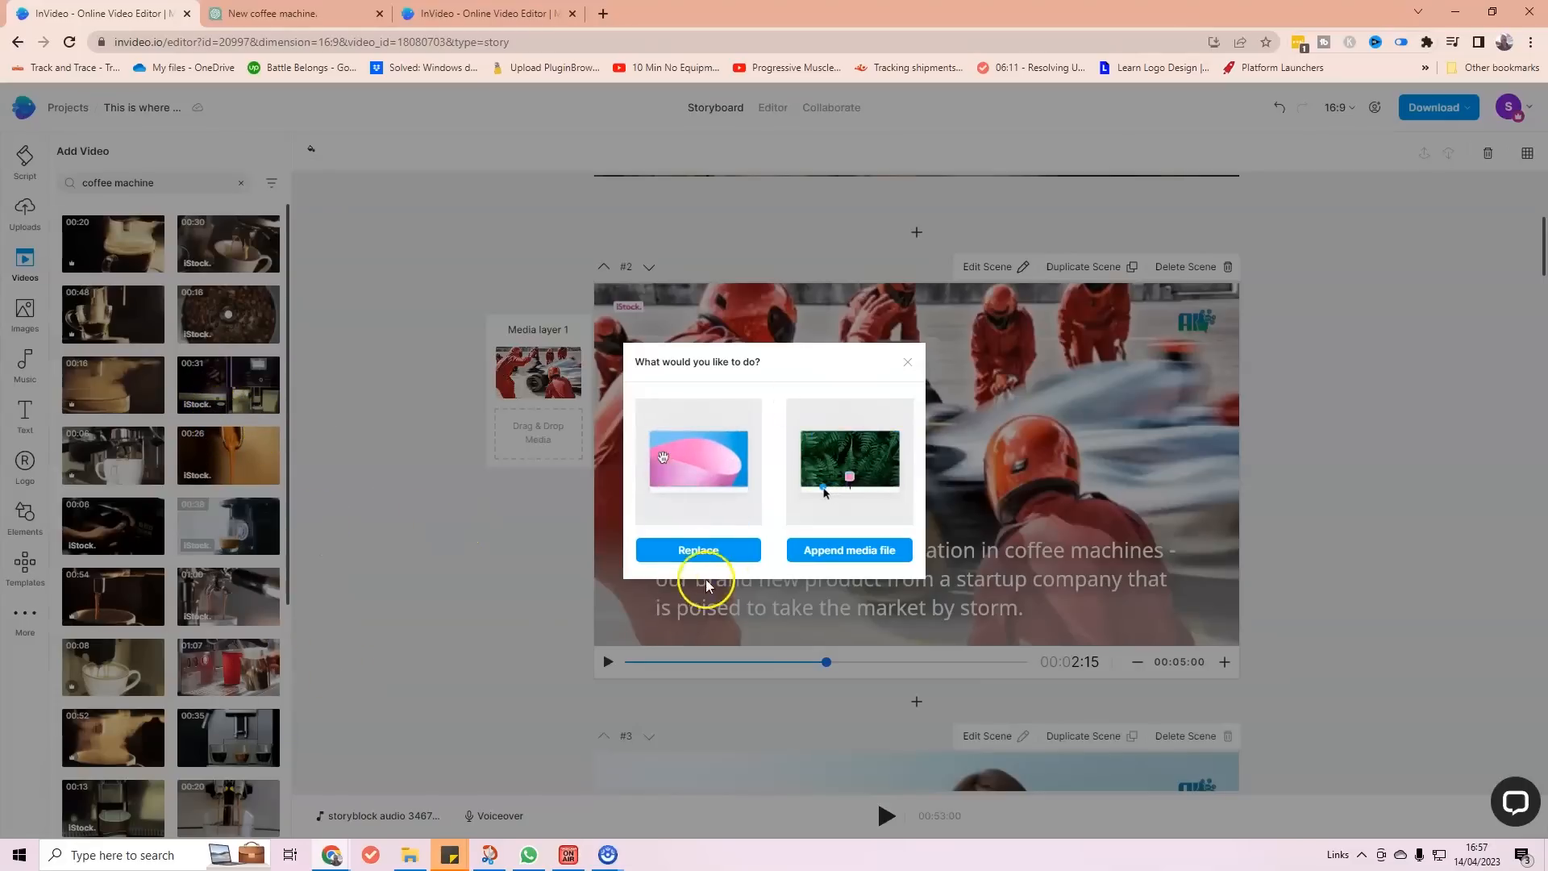
left_click(708, 548)
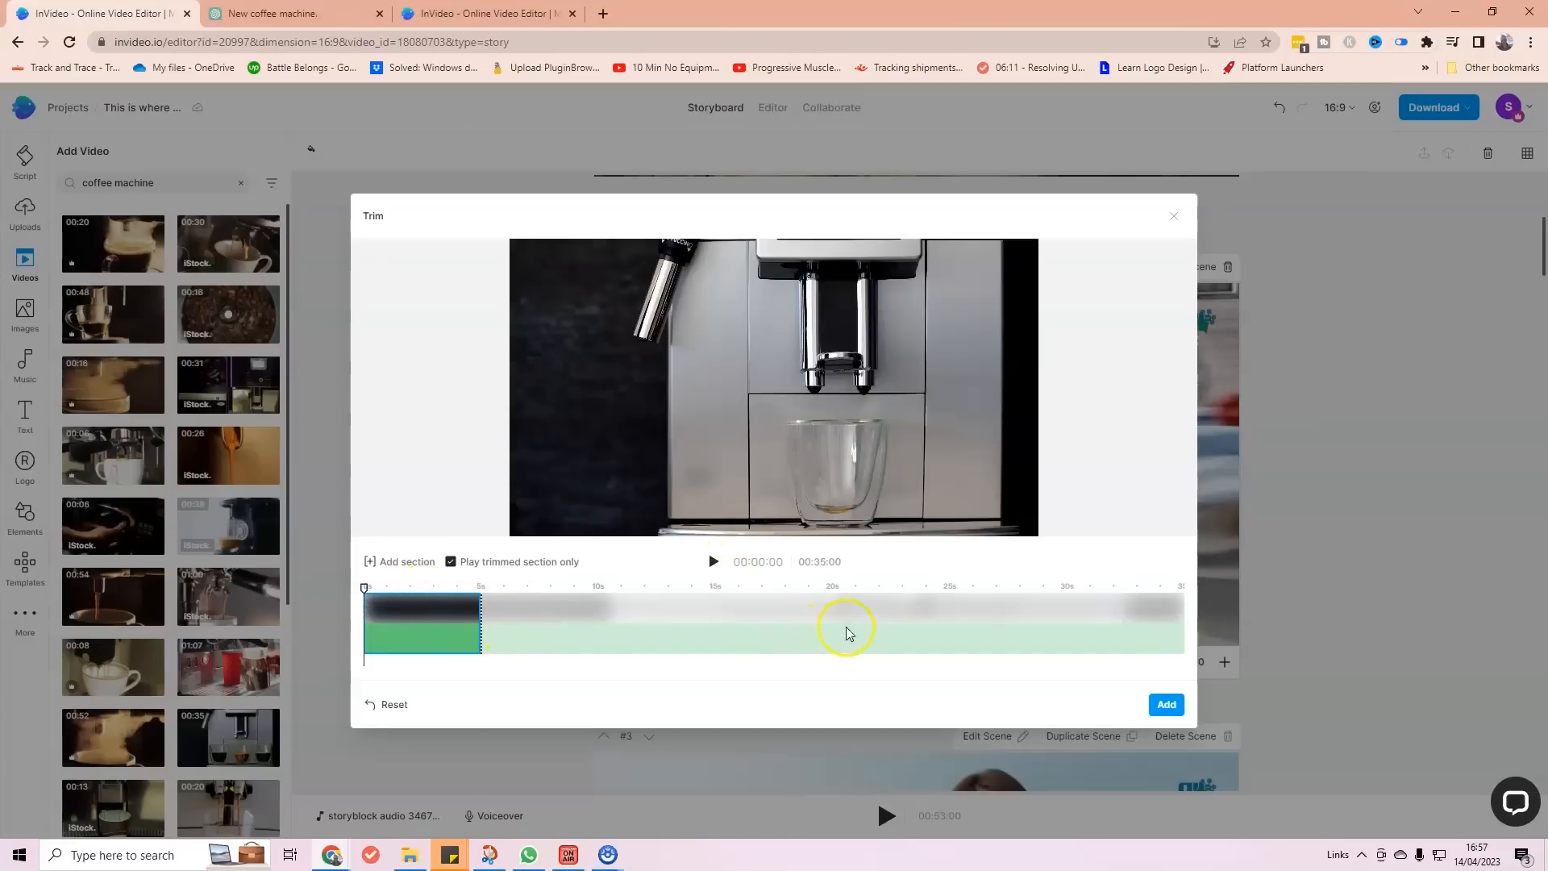
left_click(715, 562)
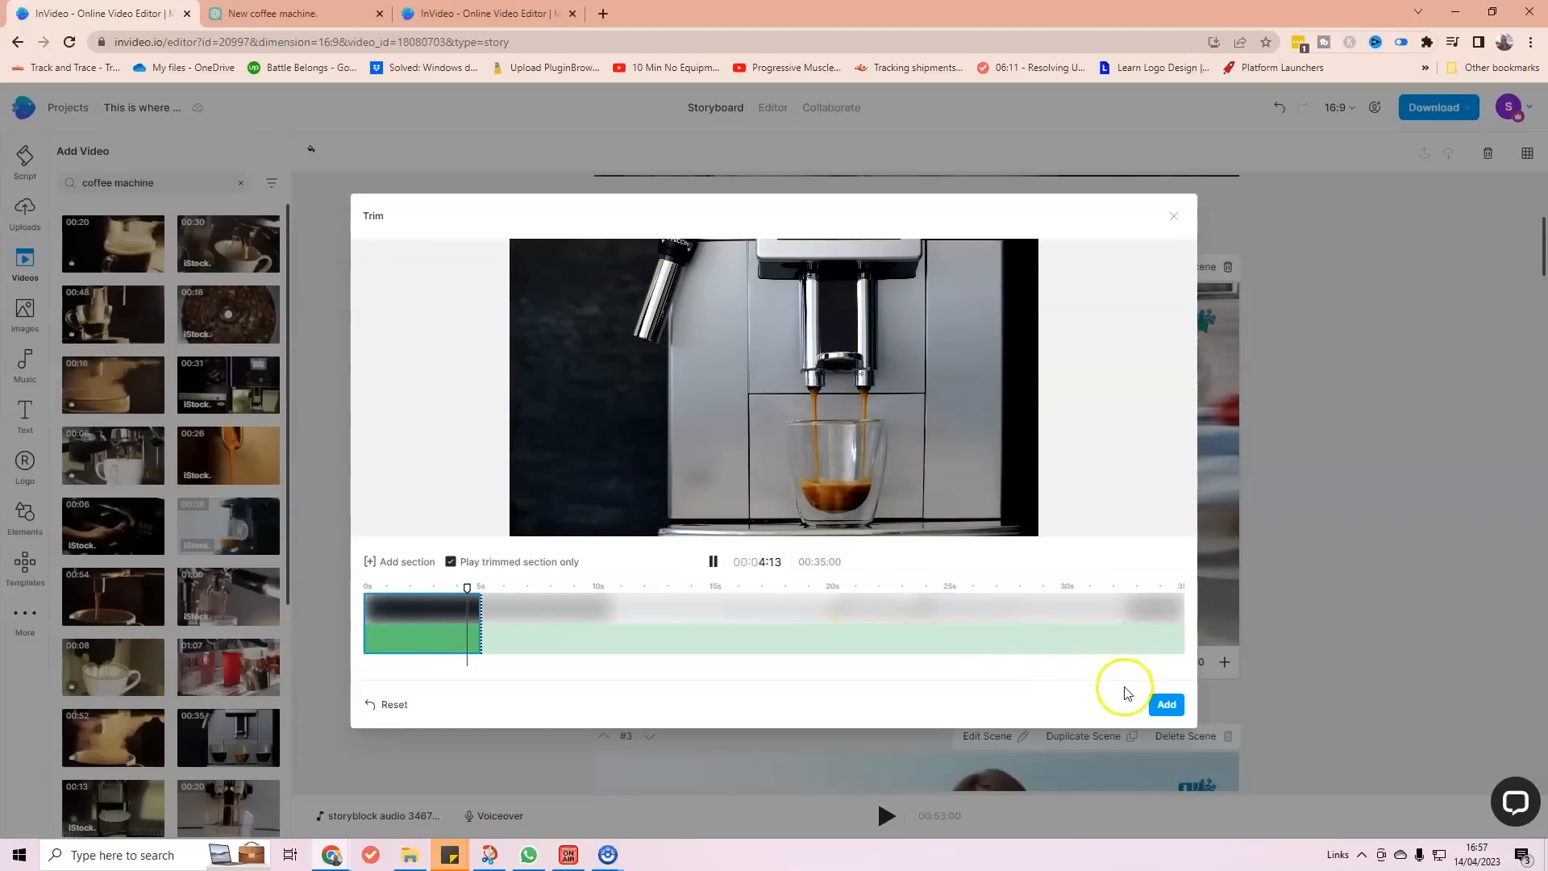
left_click(1166, 704)
left_click(857, 427)
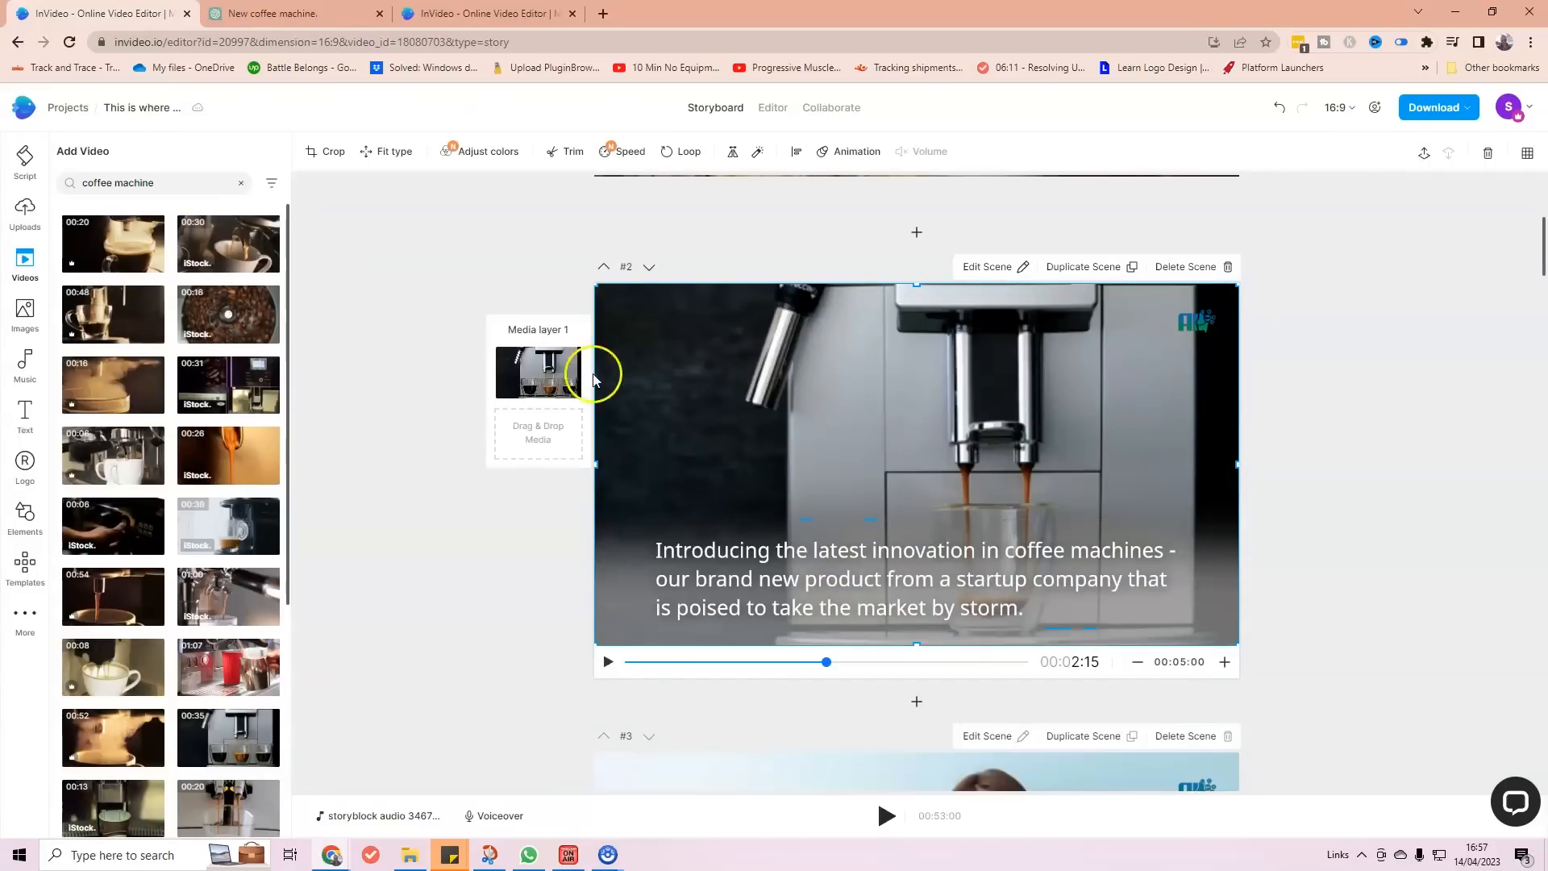
Try adding the 11-second clip of espresso pouring into a glass cup to scene #3 as a separate layer and undo it.
scroll(452, 408, "down", 2)
scroll(491, 419, "down", 3)
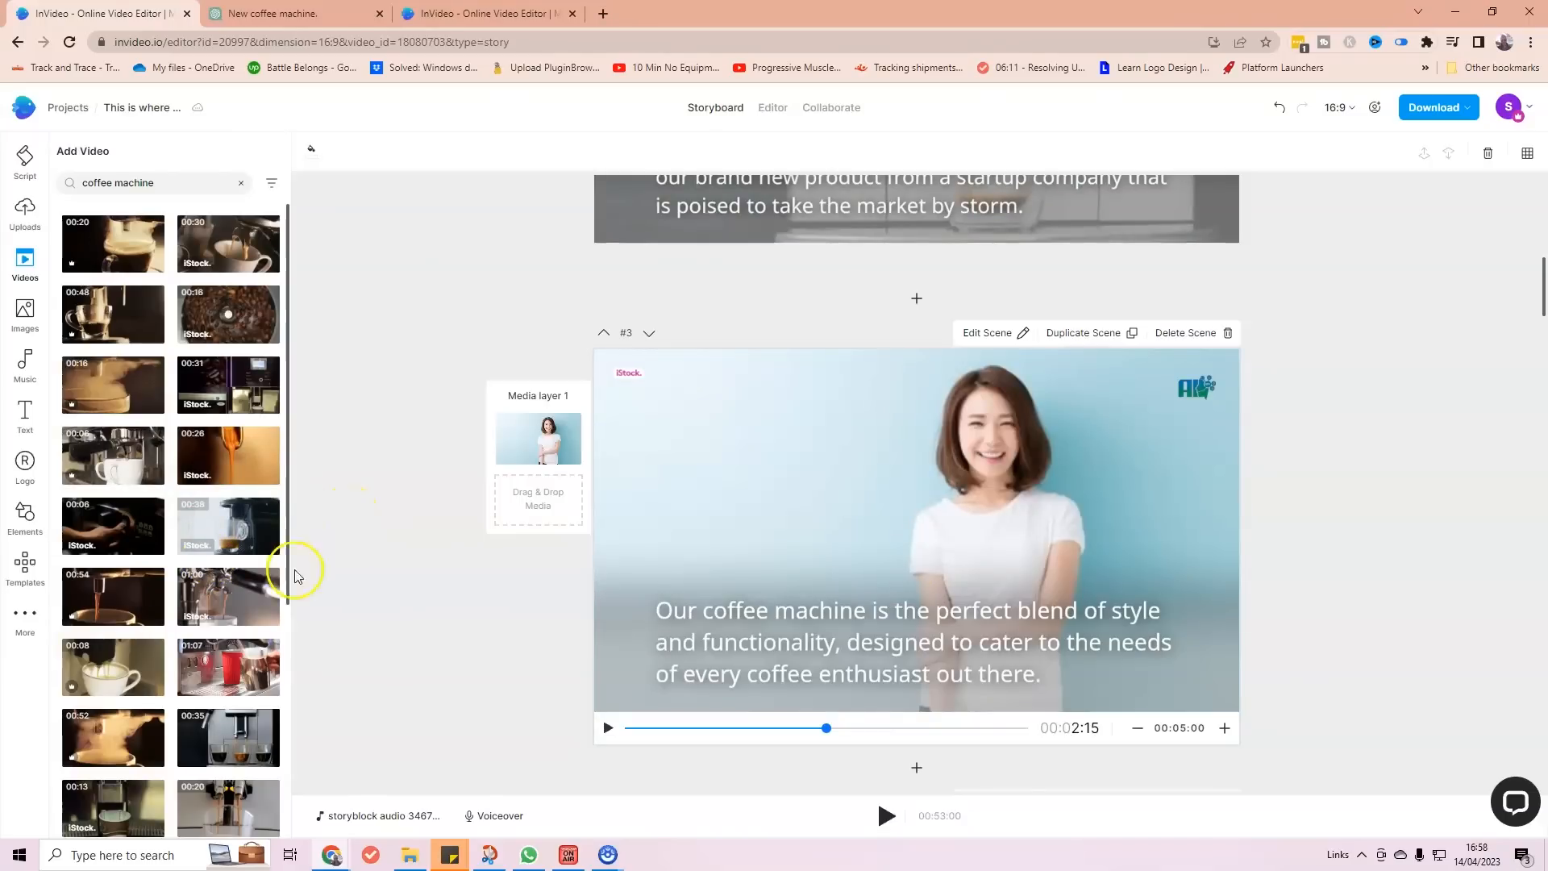
scroll(177, 579, "down", 2)
scroll(176, 579, "down", 2)
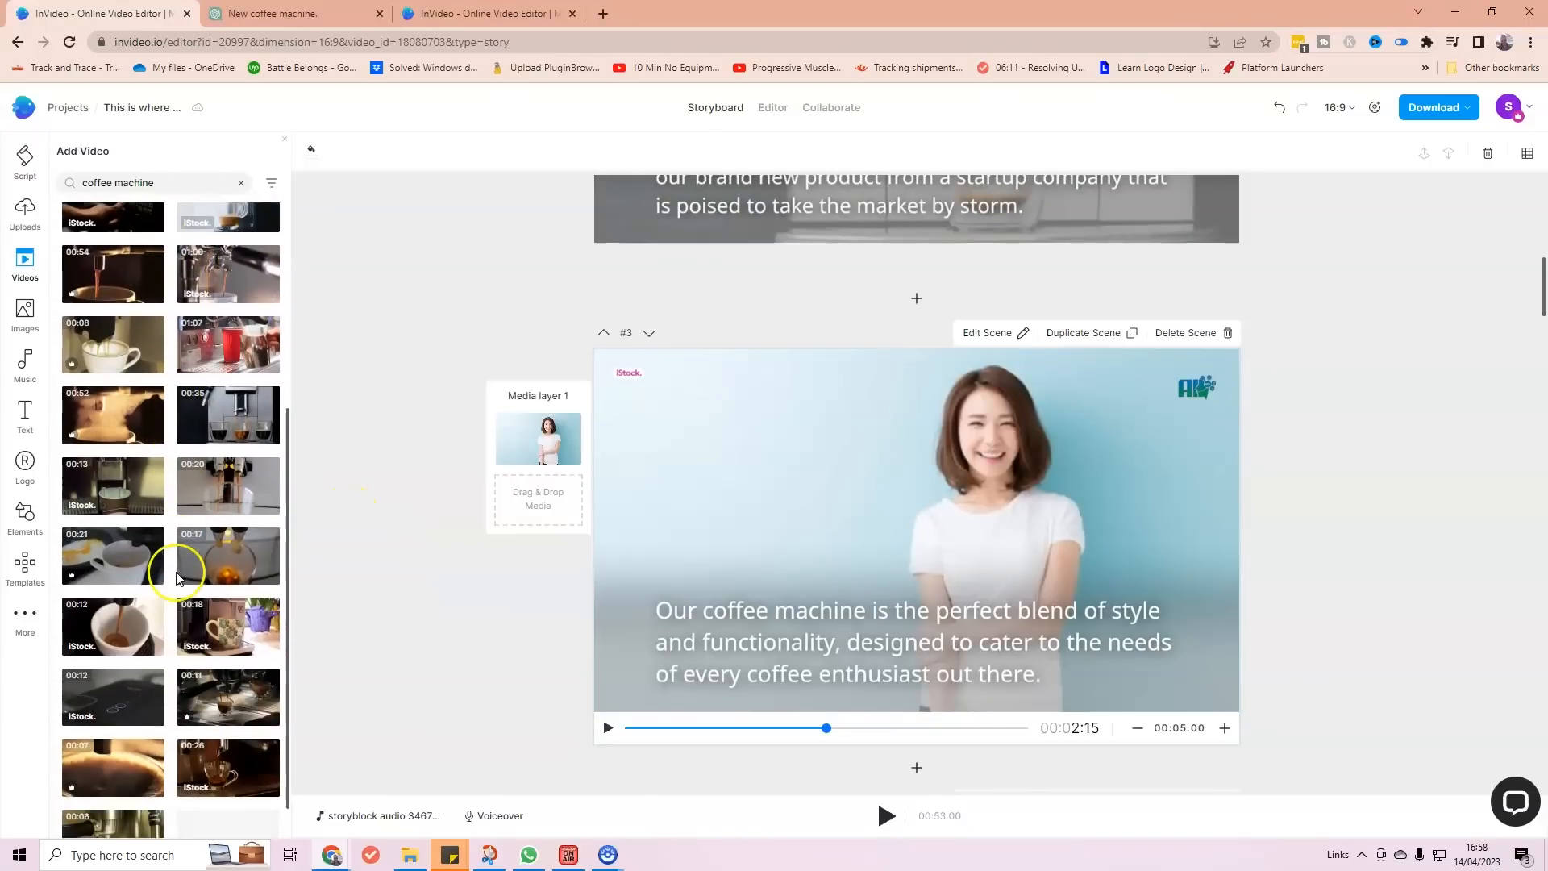
scroll(177, 579, "down", 1)
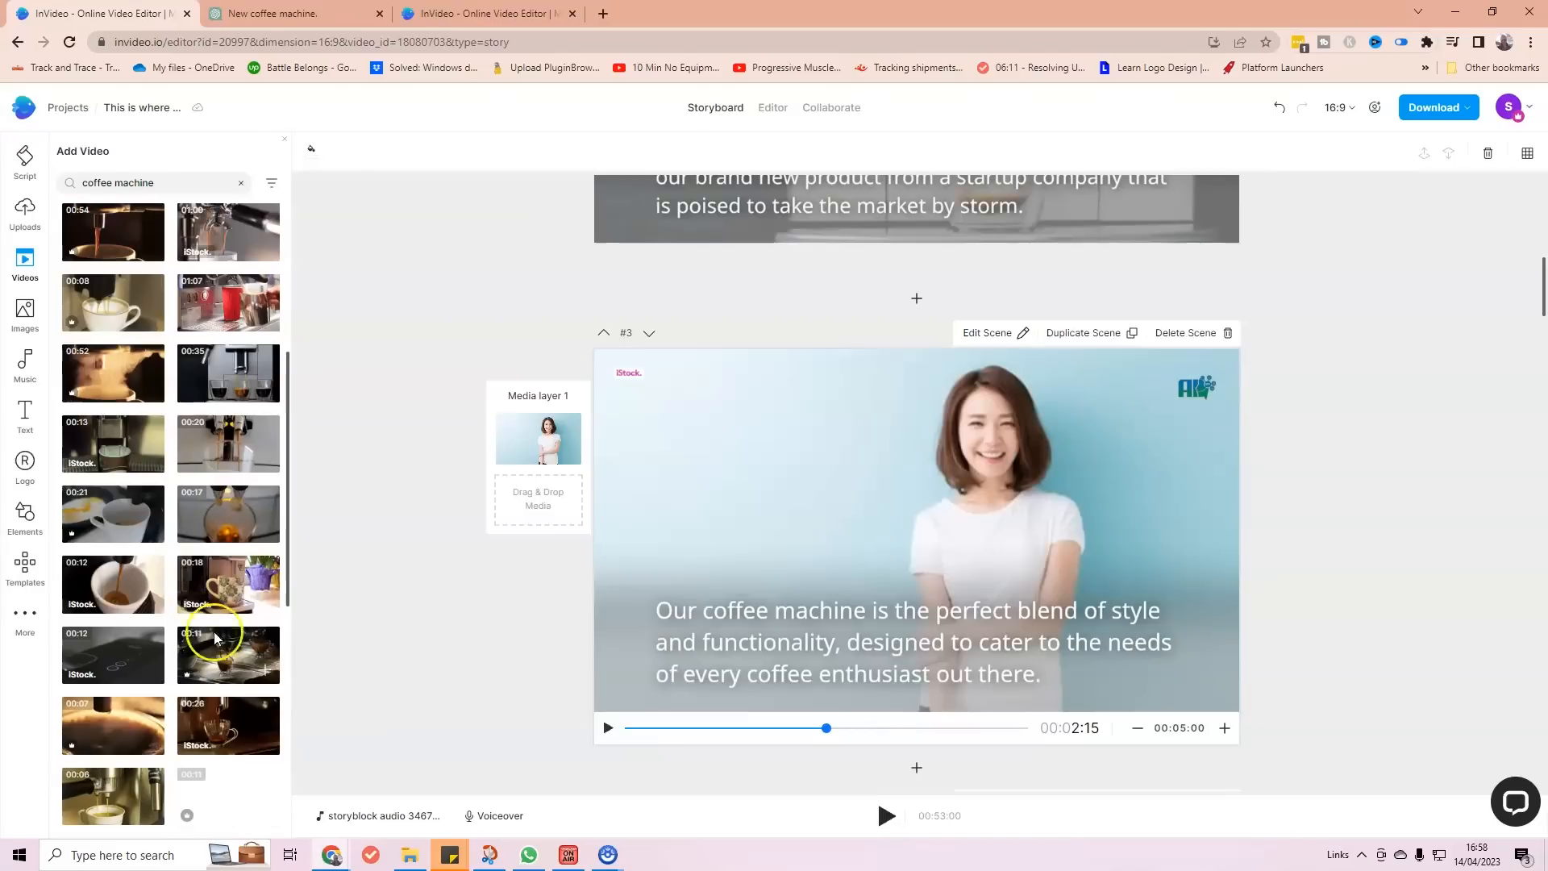
left_click(239, 661)
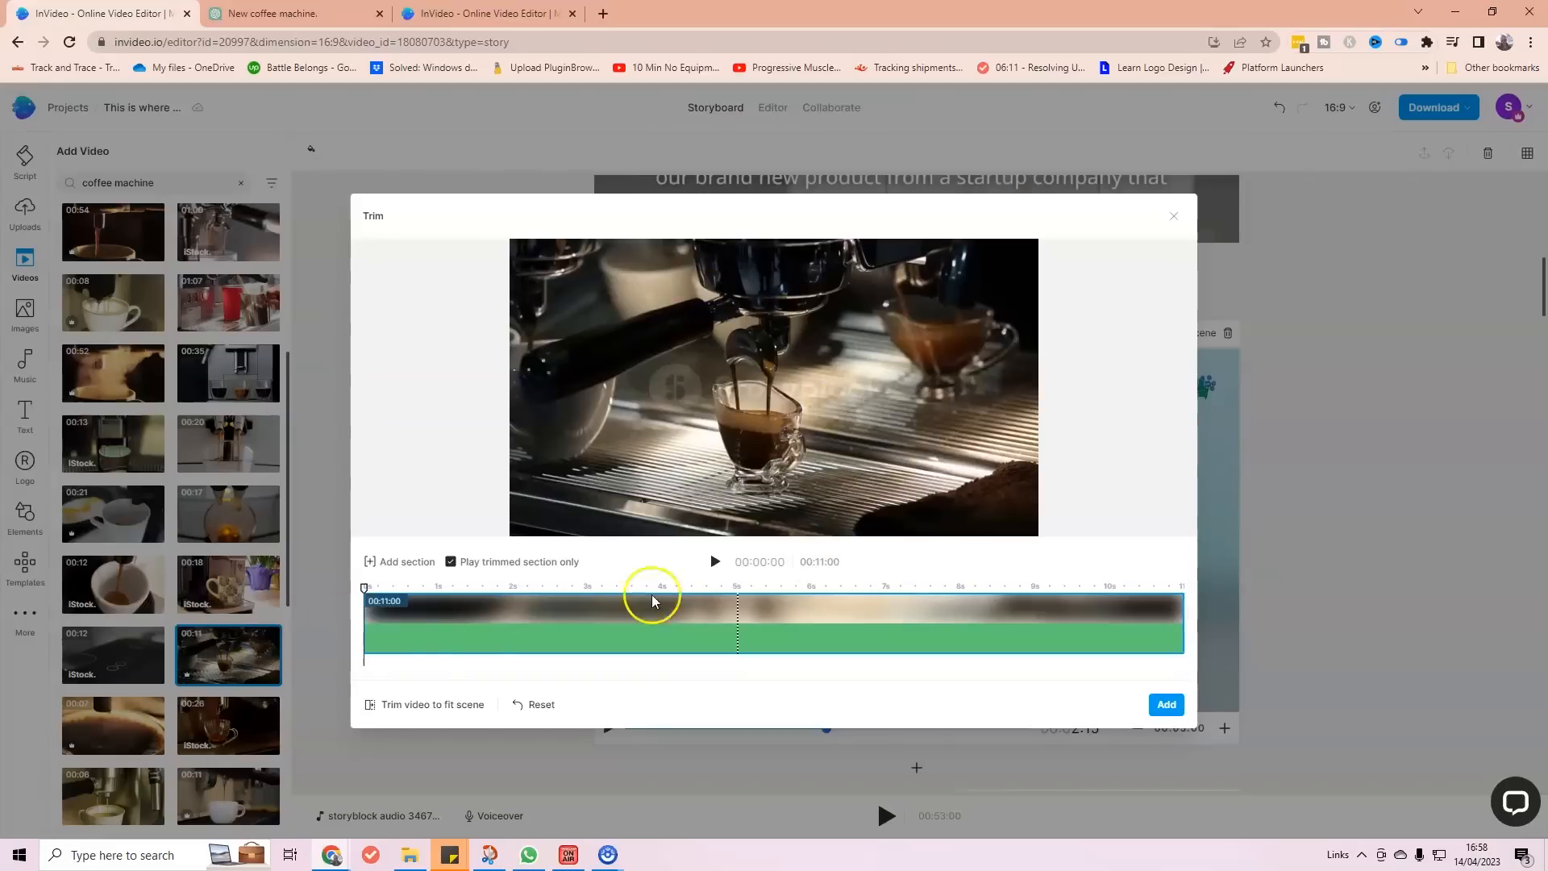
left_click(717, 562)
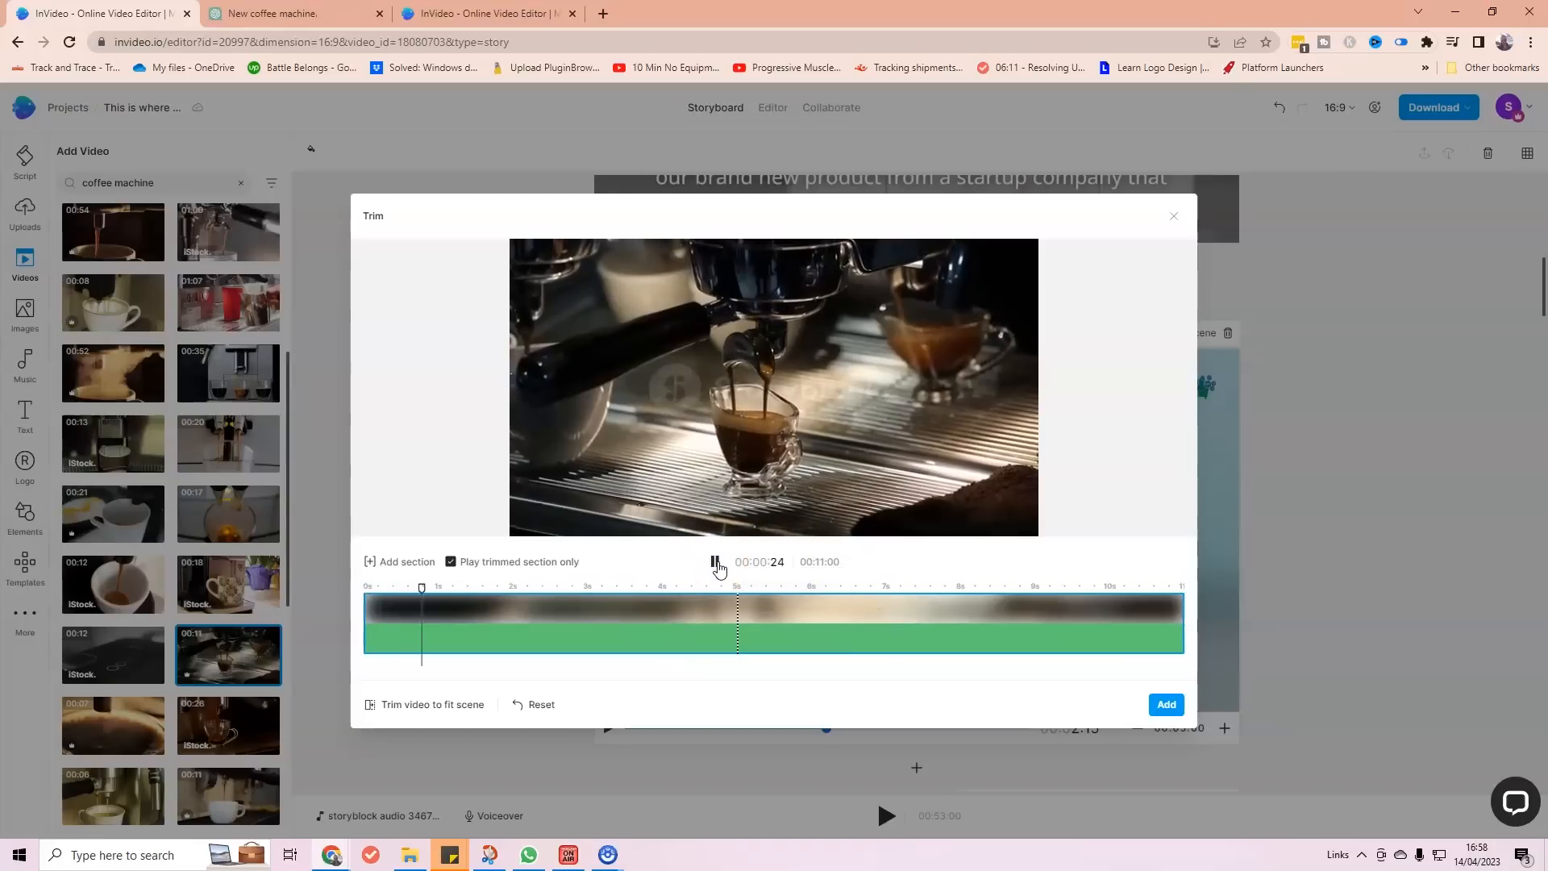
left_click(1164, 705)
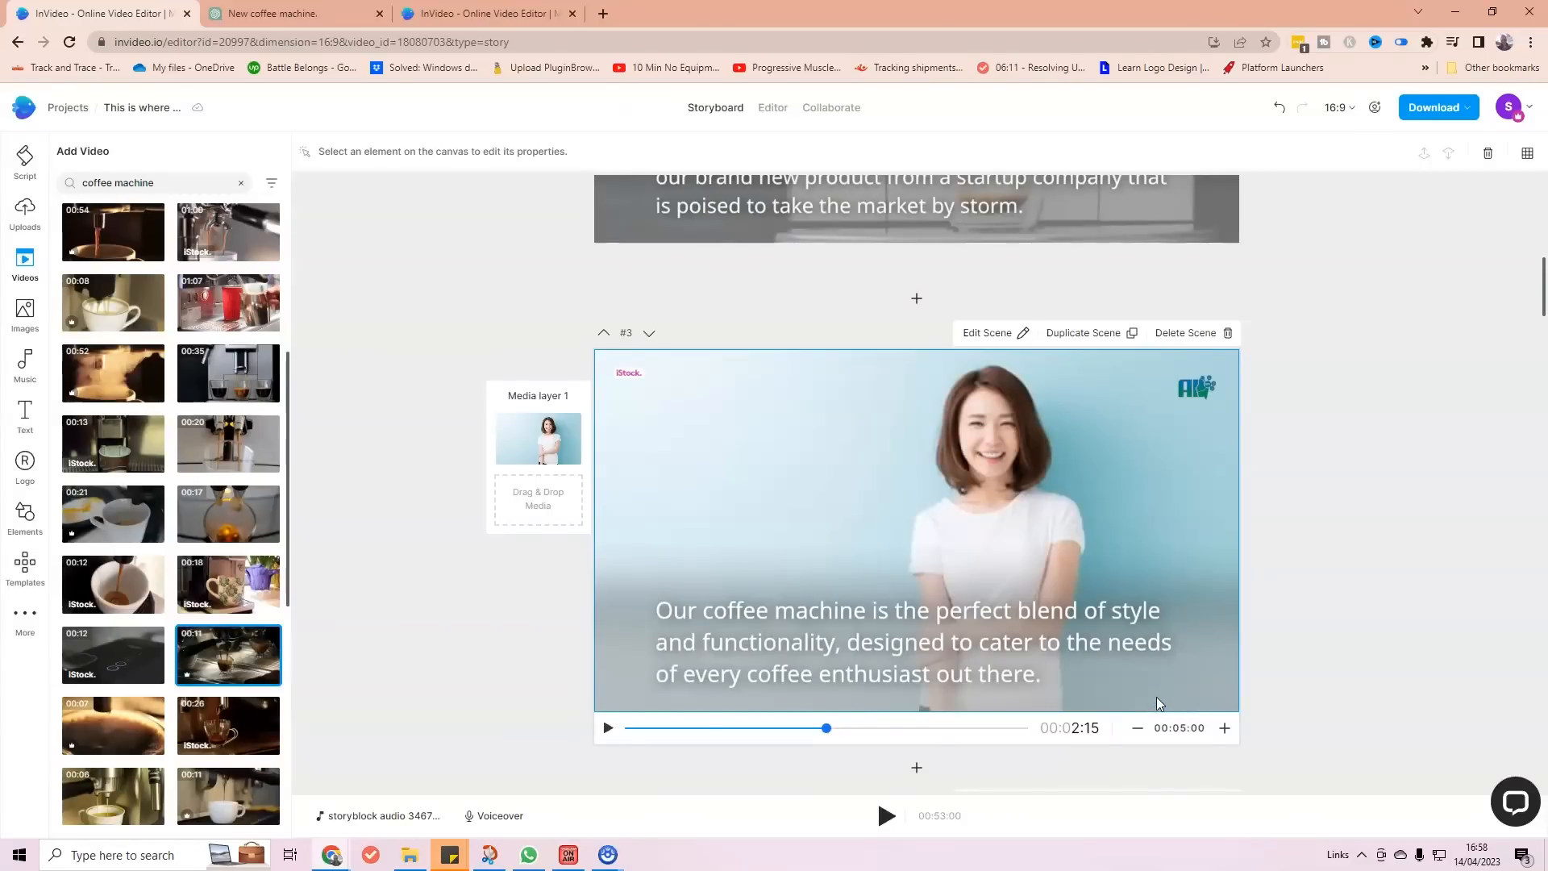
left_click(964, 562)
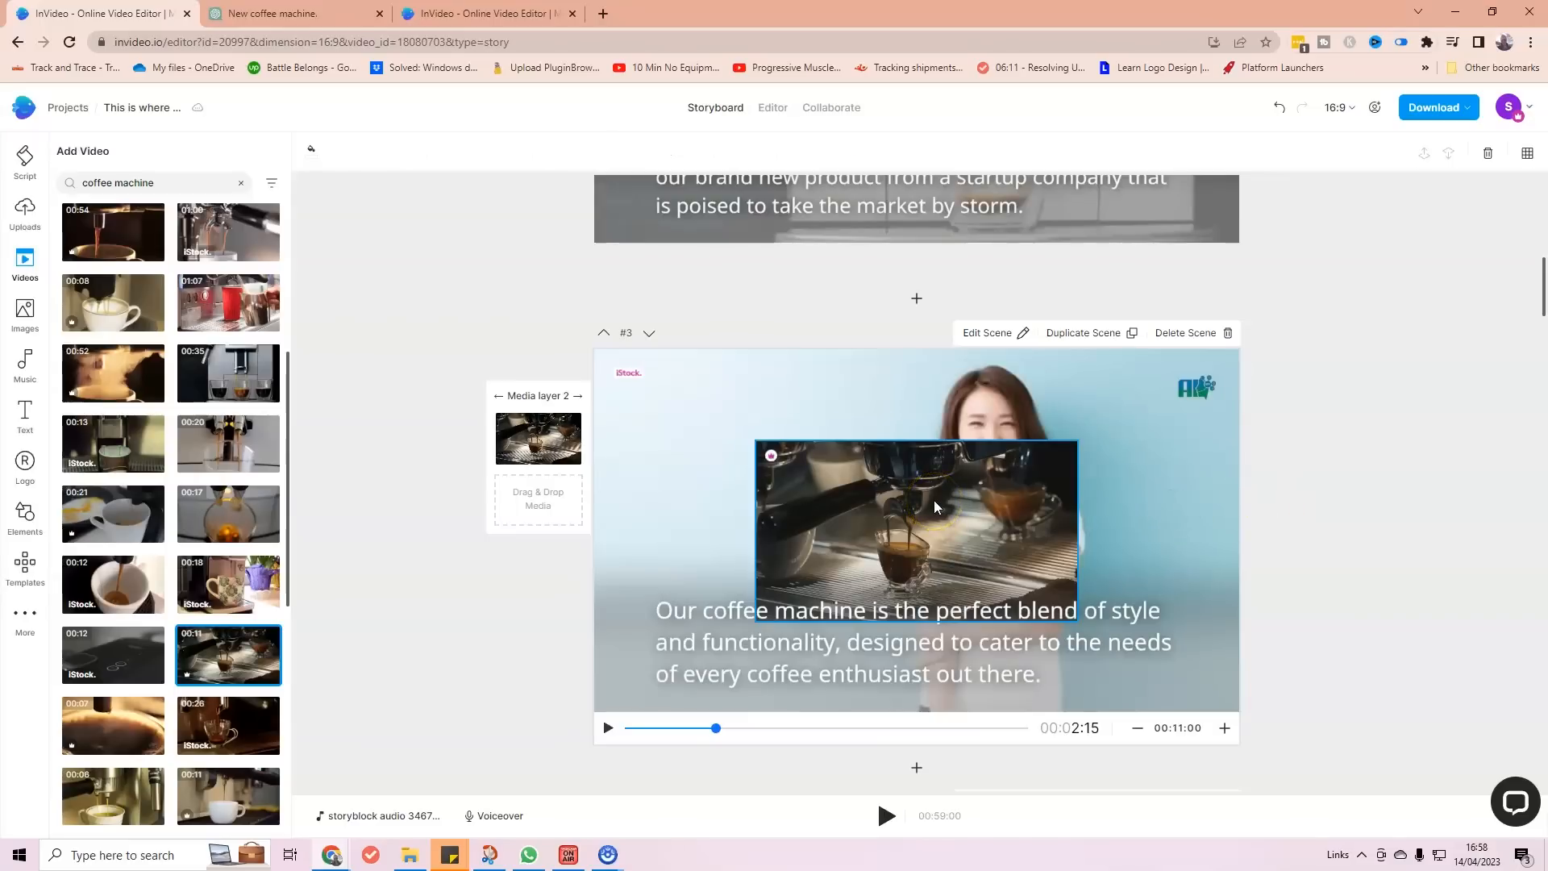
key("ctrl+z")
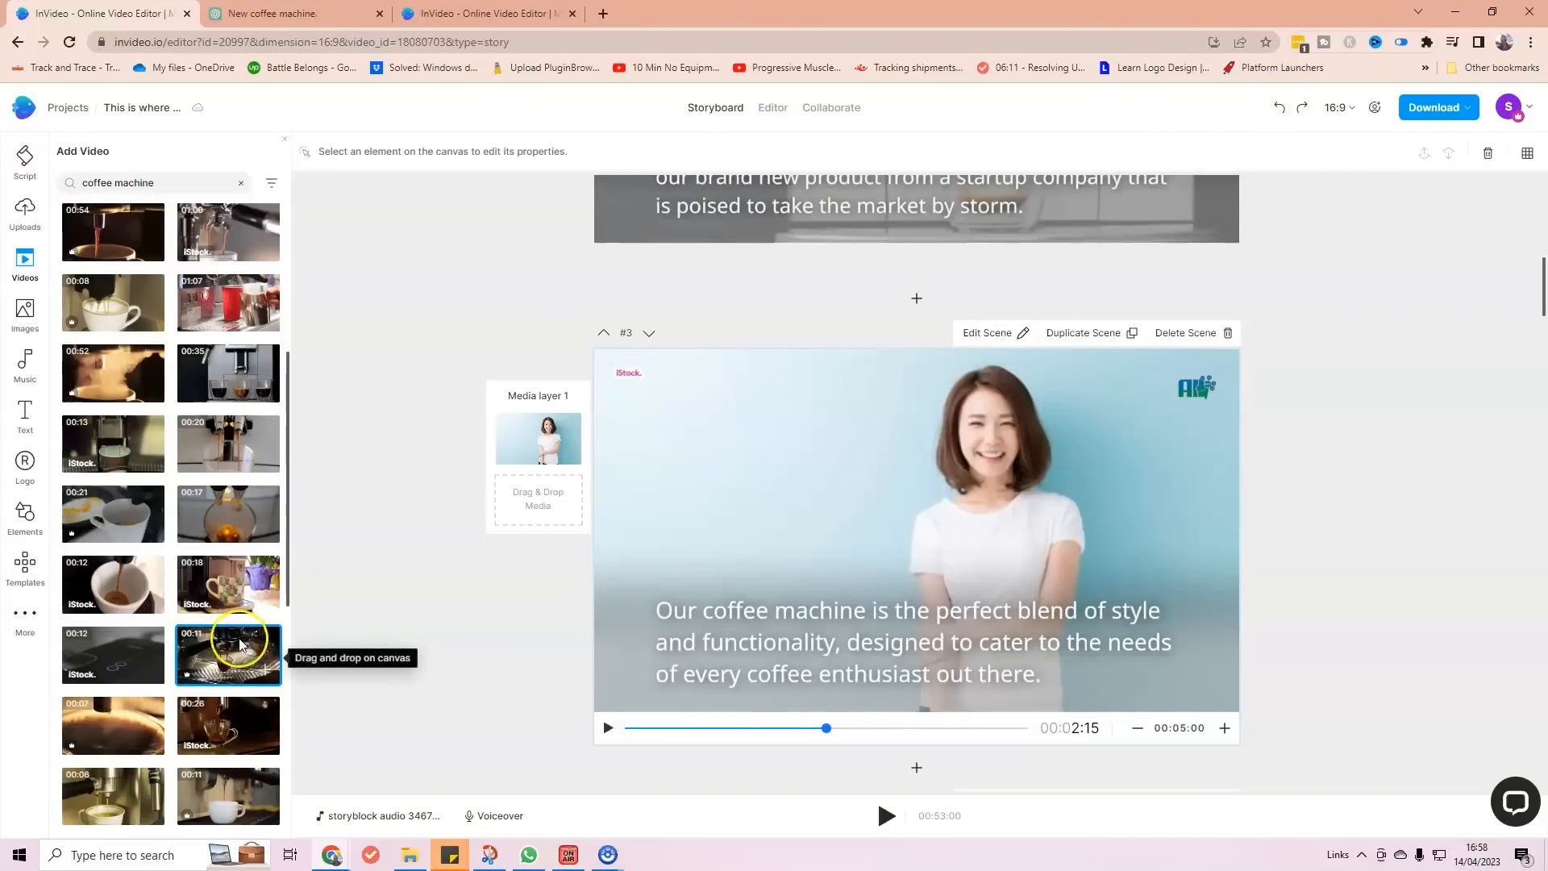
Replace scene #3's background with the 11-second clip of espresso pouring into a glass cup, keeping its full length.
left_click_drag(195, 641, 508, 446)
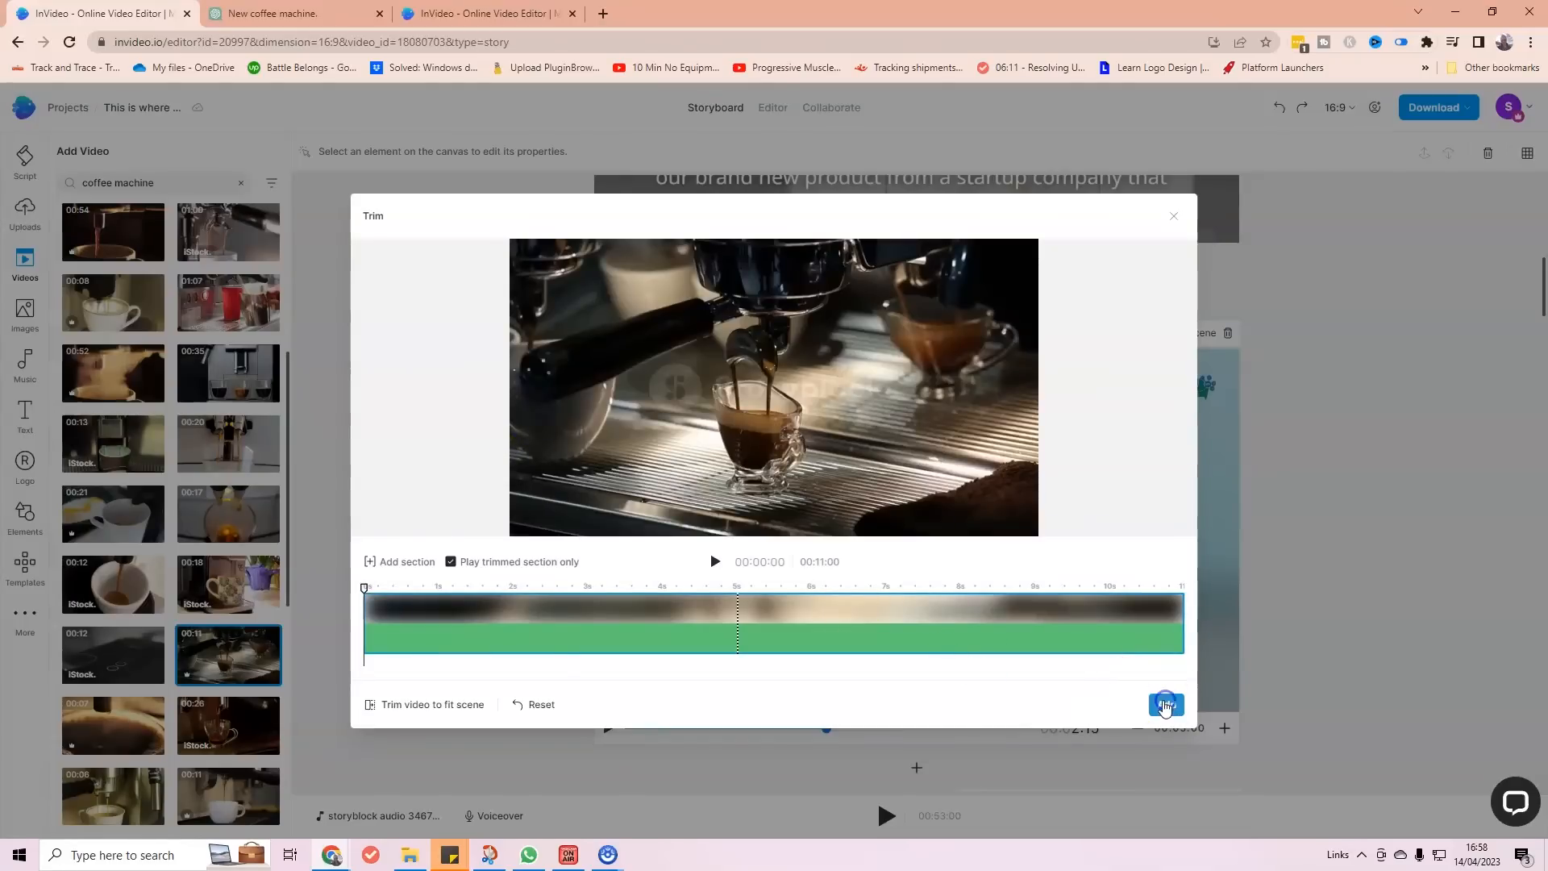
left_click(1165, 708)
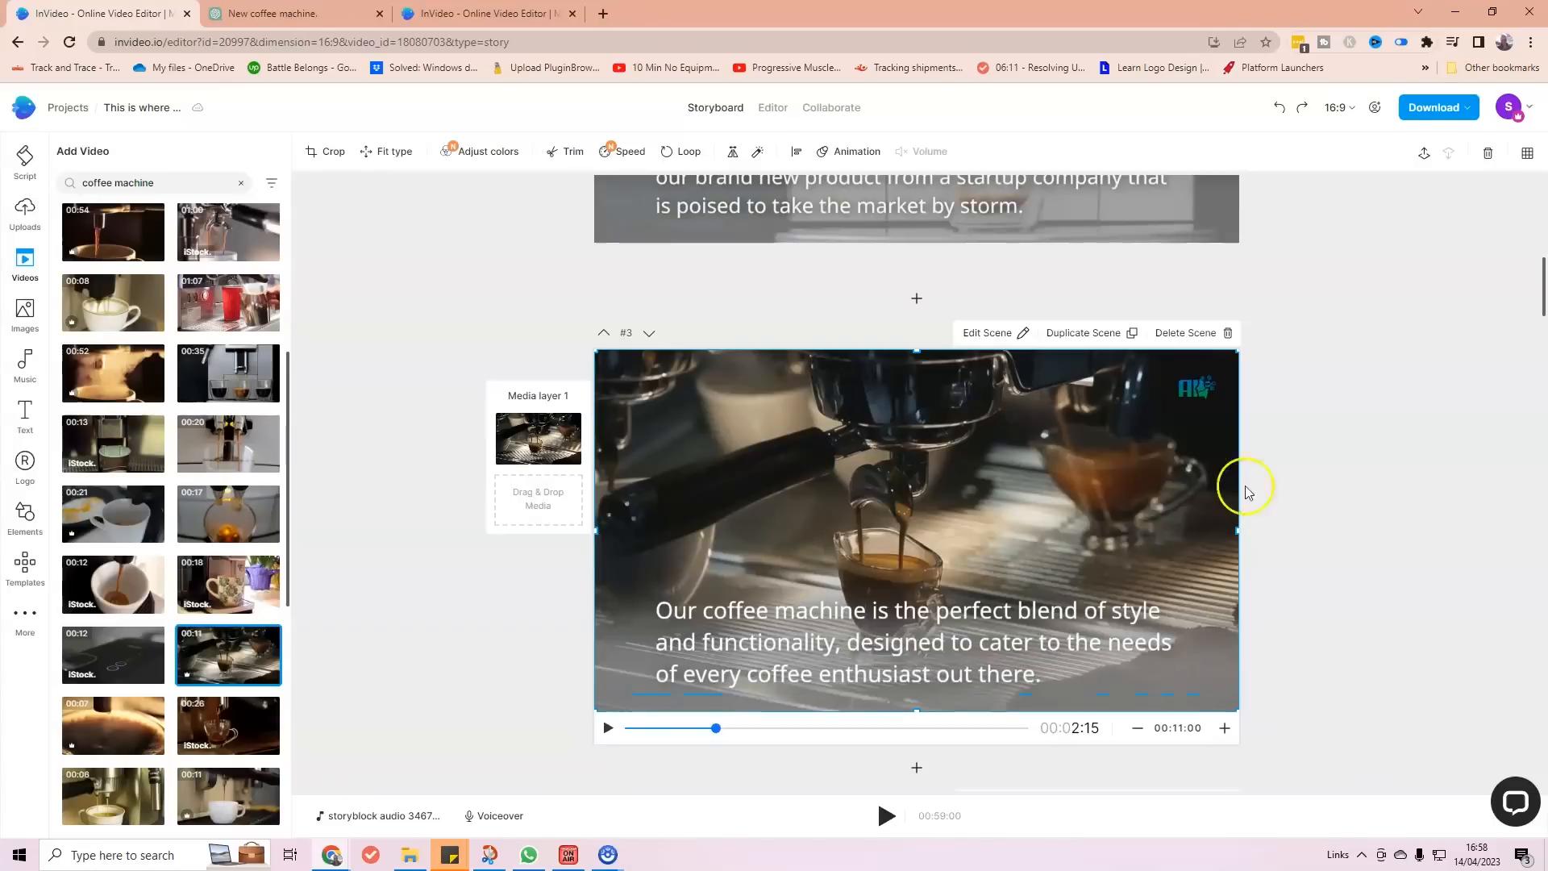
Look through the remaining coffee machine clips for scene #4, and search the stock videos for "coffee kitchen" instead.
scroll(413, 365, "down", 2)
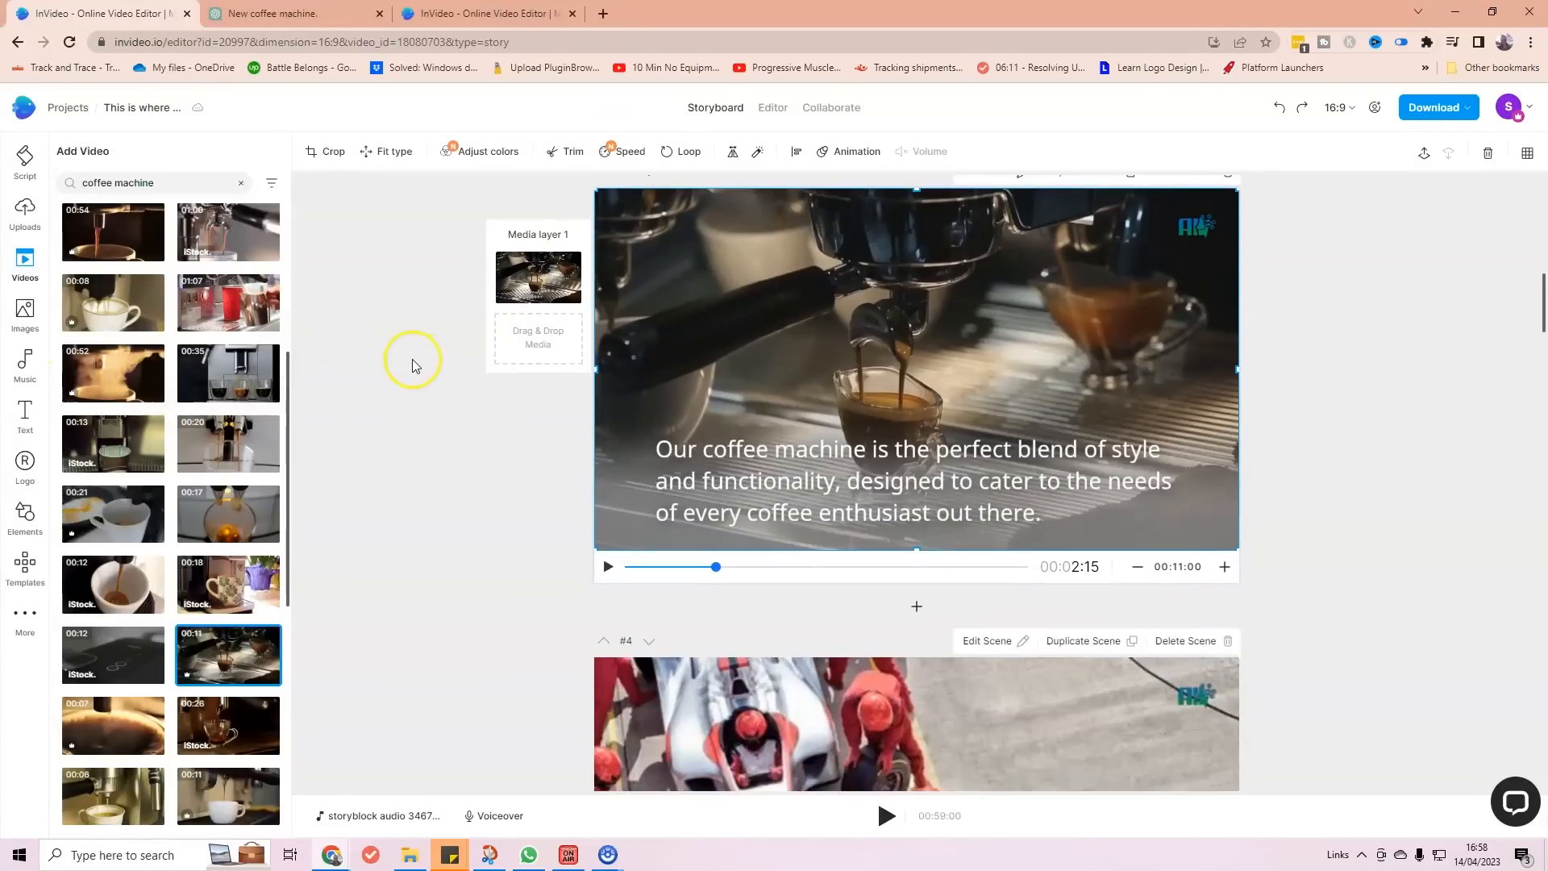
scroll(413, 358, "down", 4)
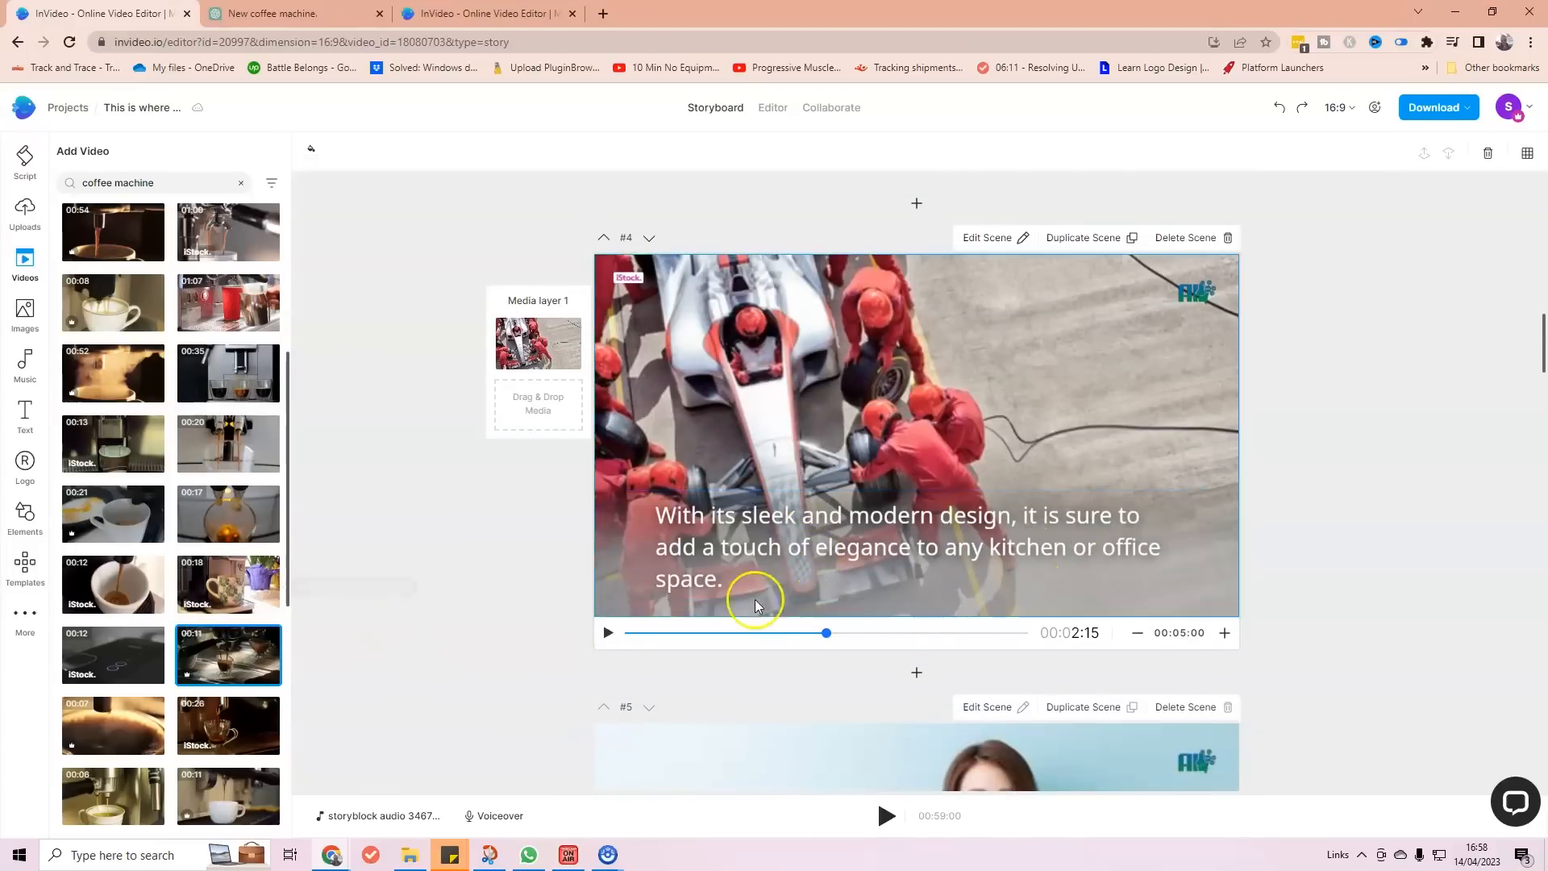
scroll(347, 650, "down", 2)
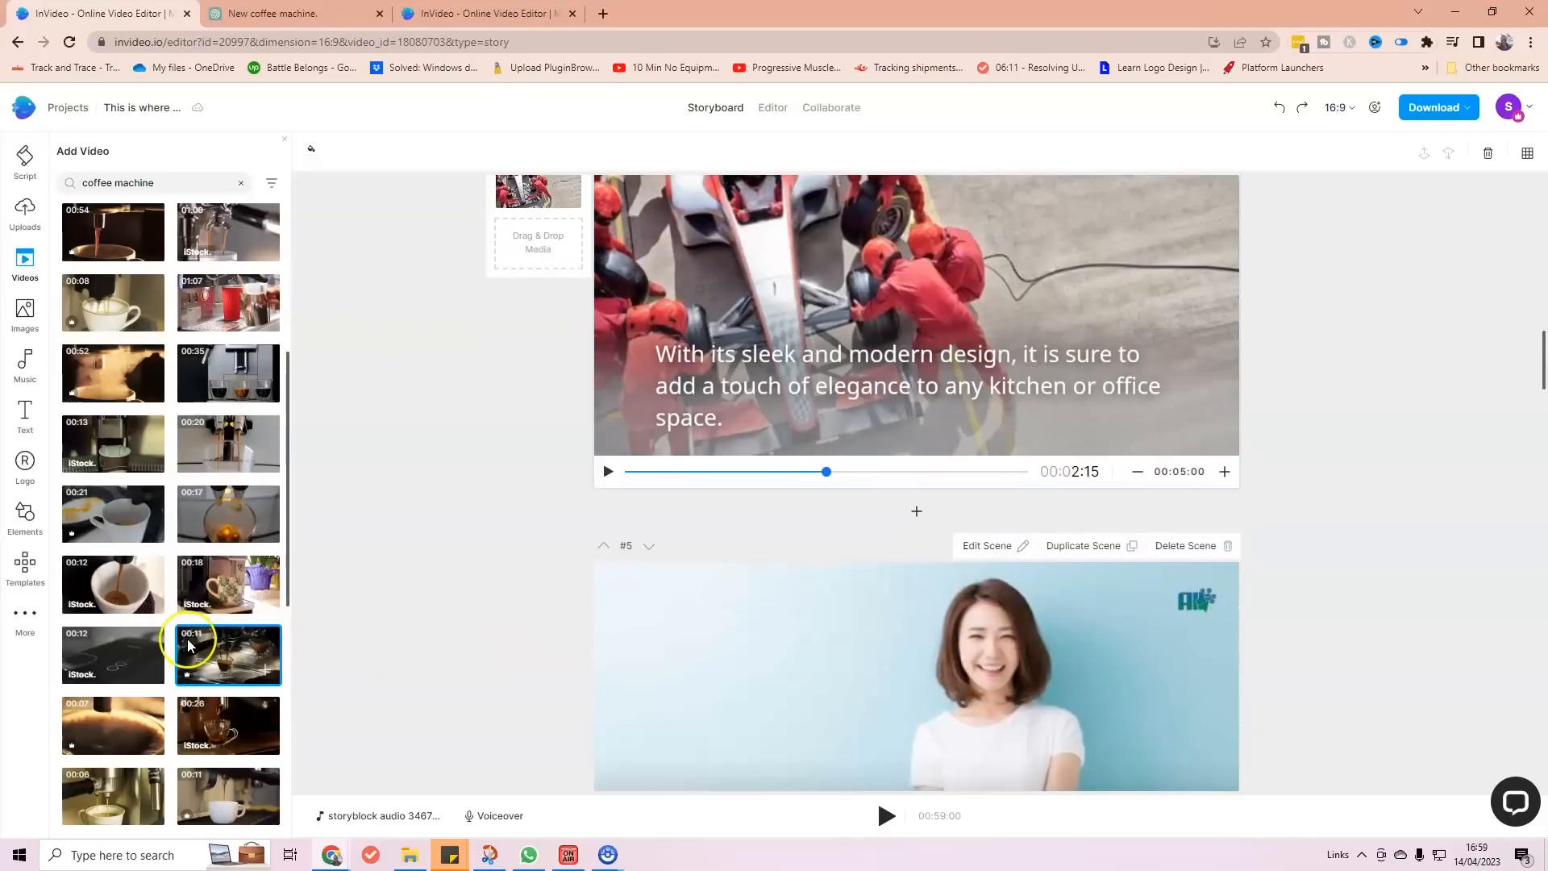
scroll(187, 638, "down", 1)
scroll(186, 636, "down", 6)
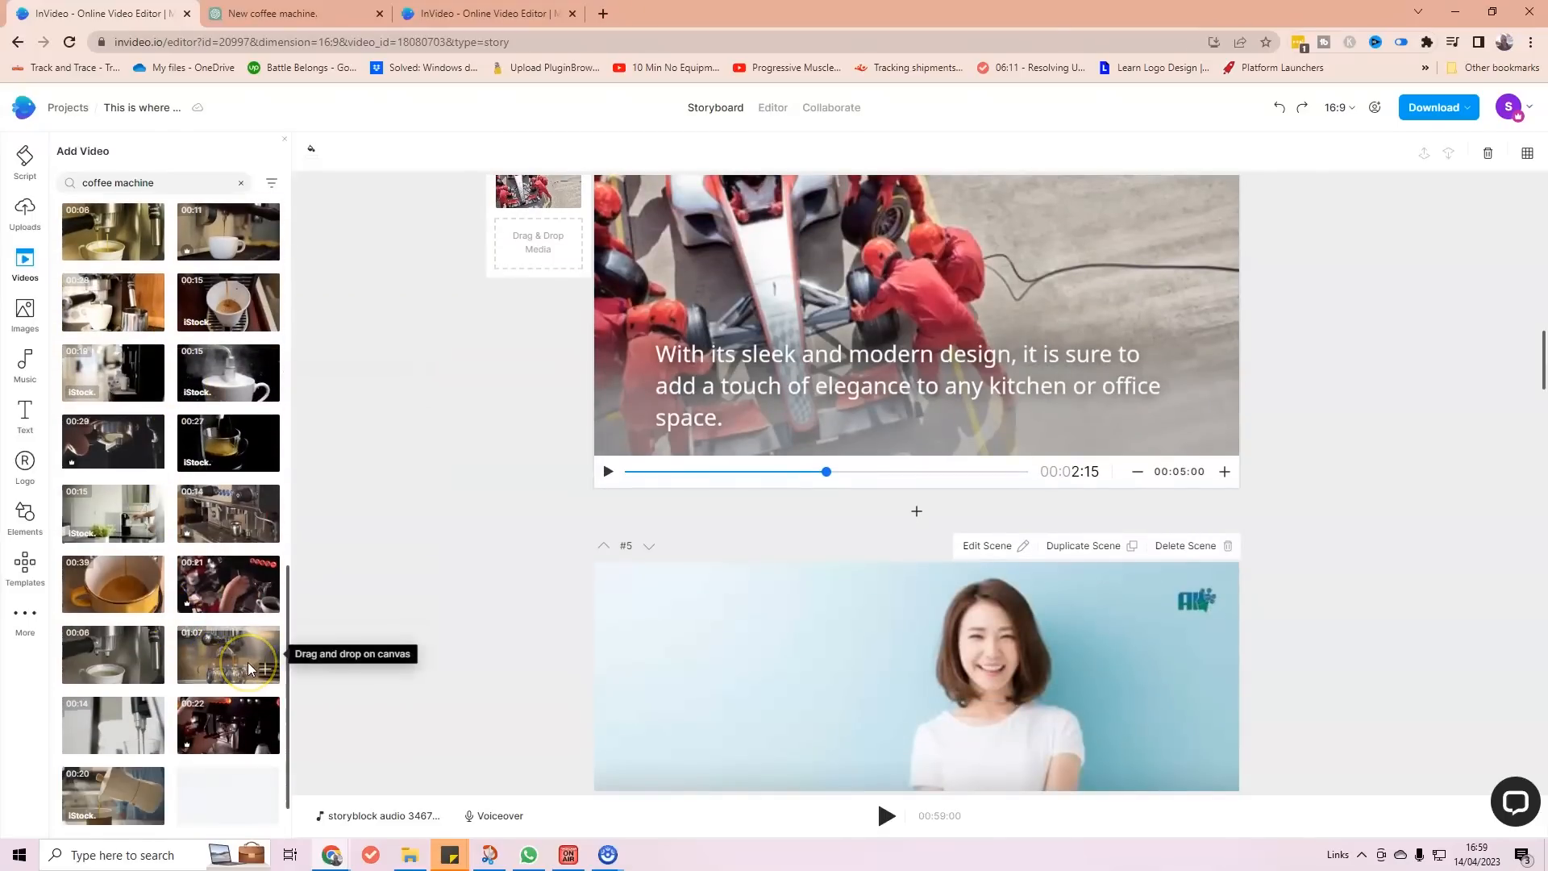
scroll(245, 661, "down", 5)
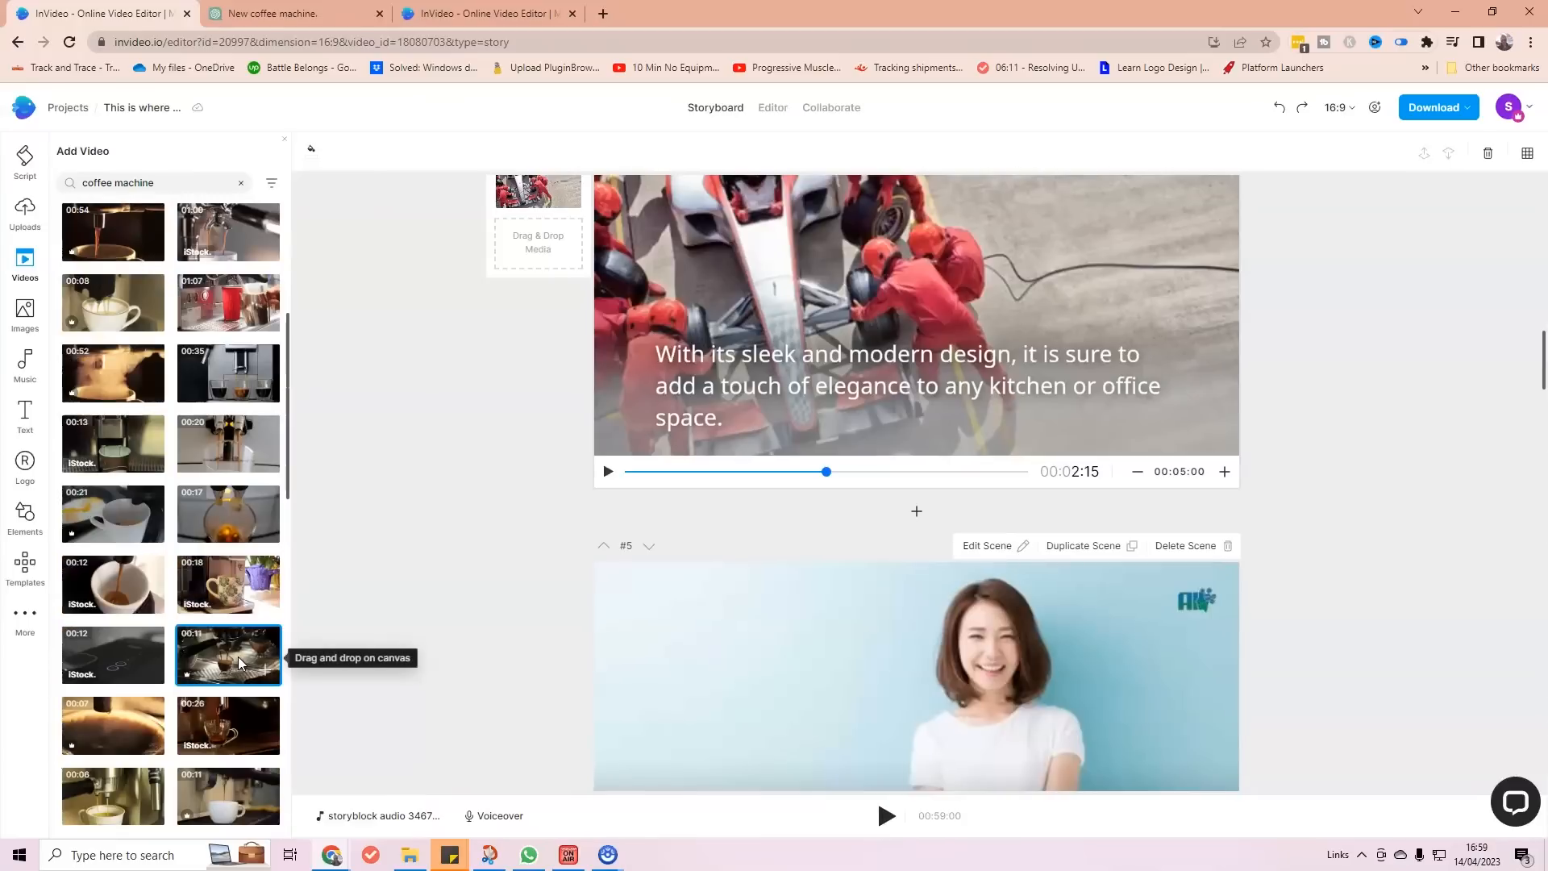
scroll(238, 656, "up", 2)
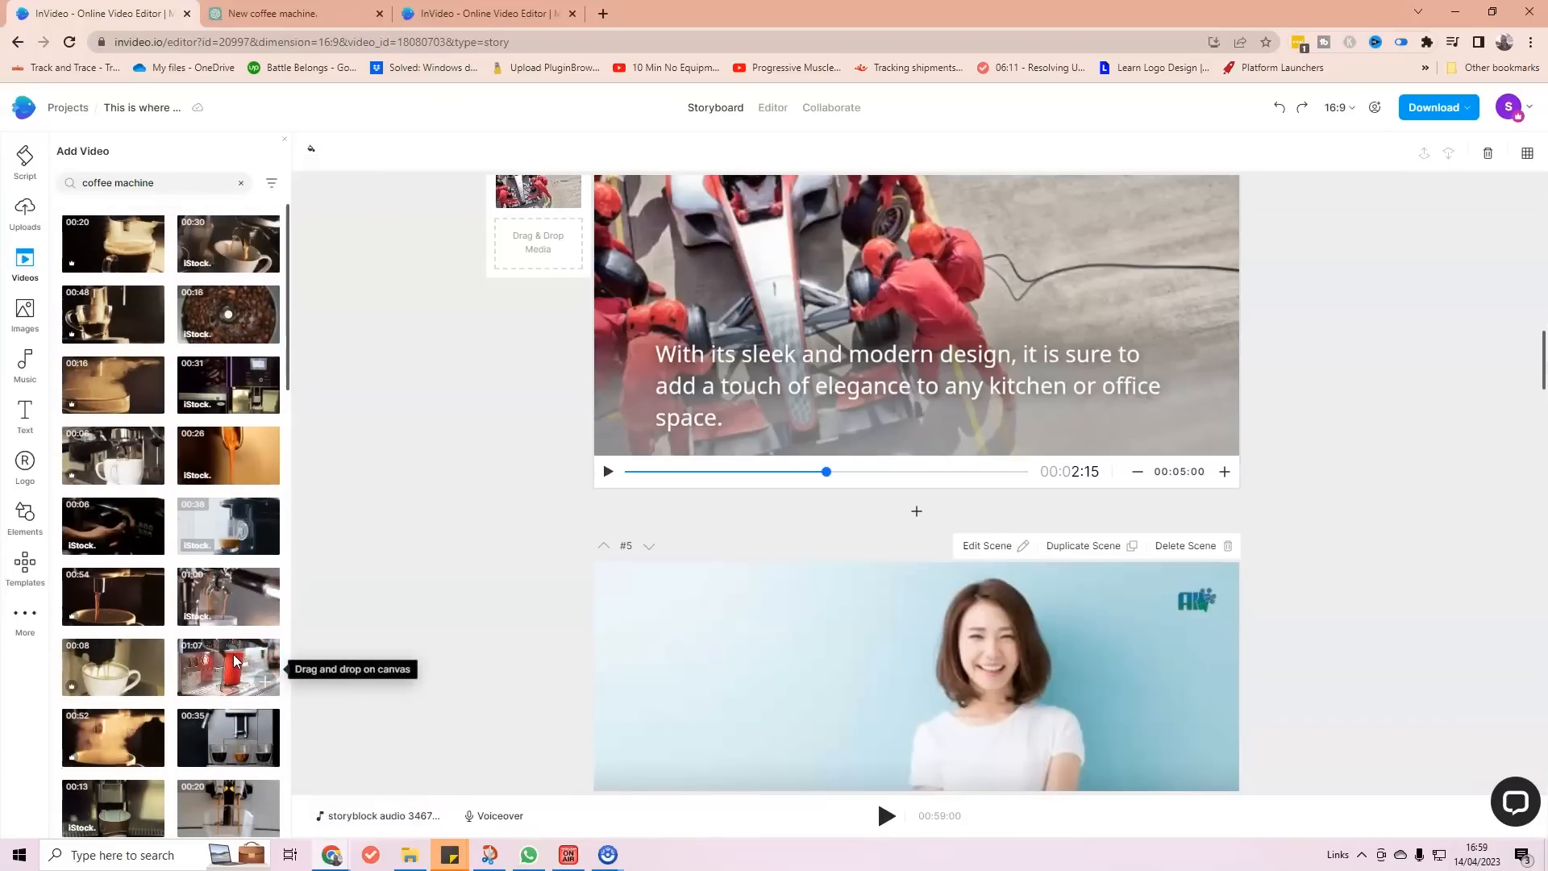
left_click(166, 183)
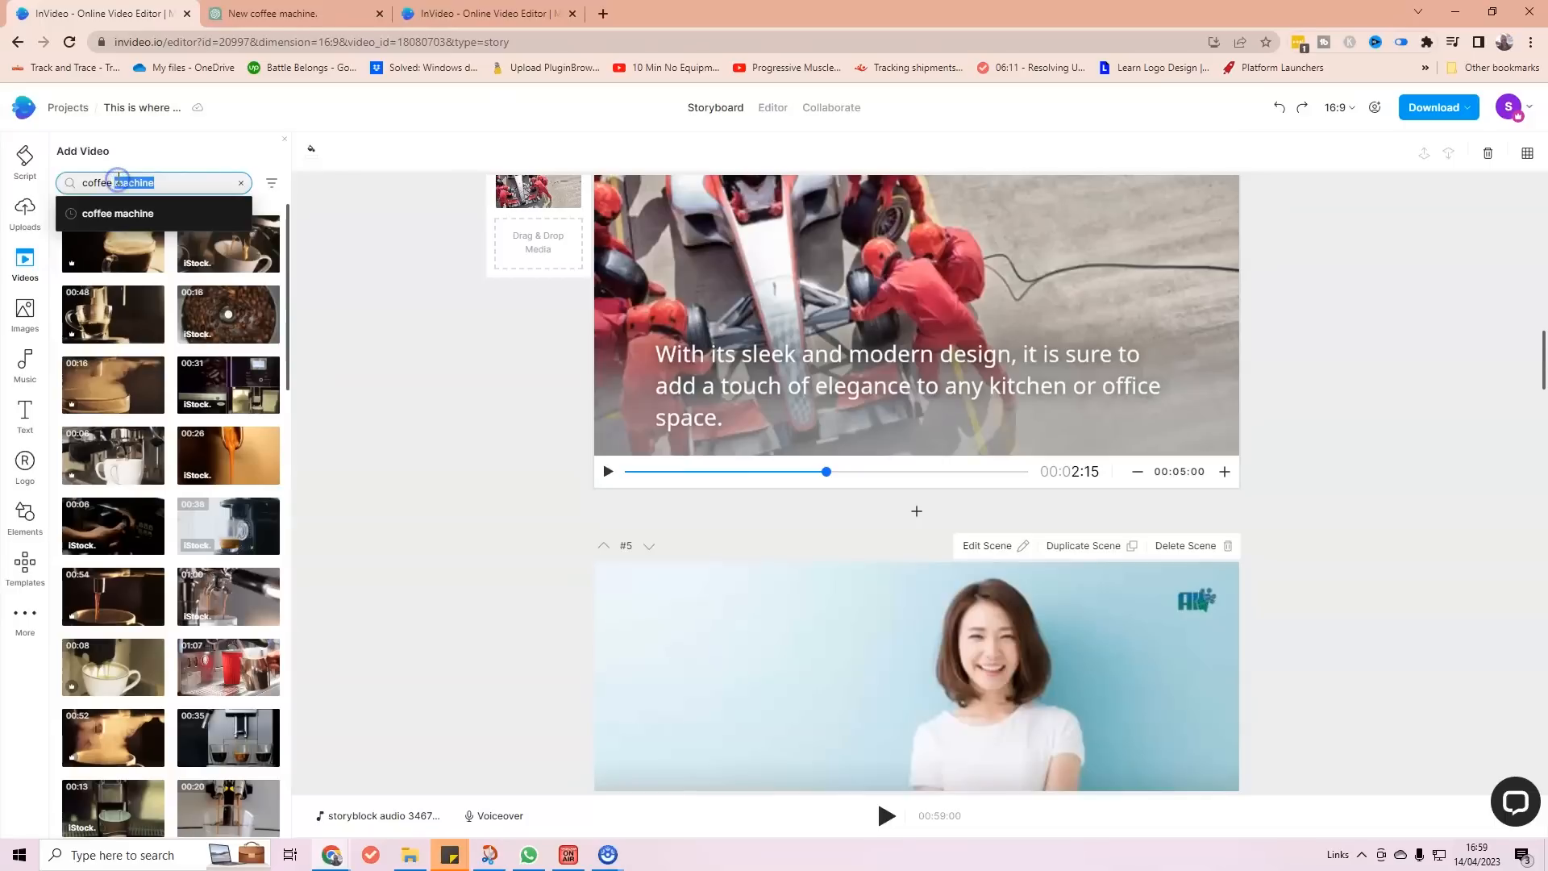
type("kit")
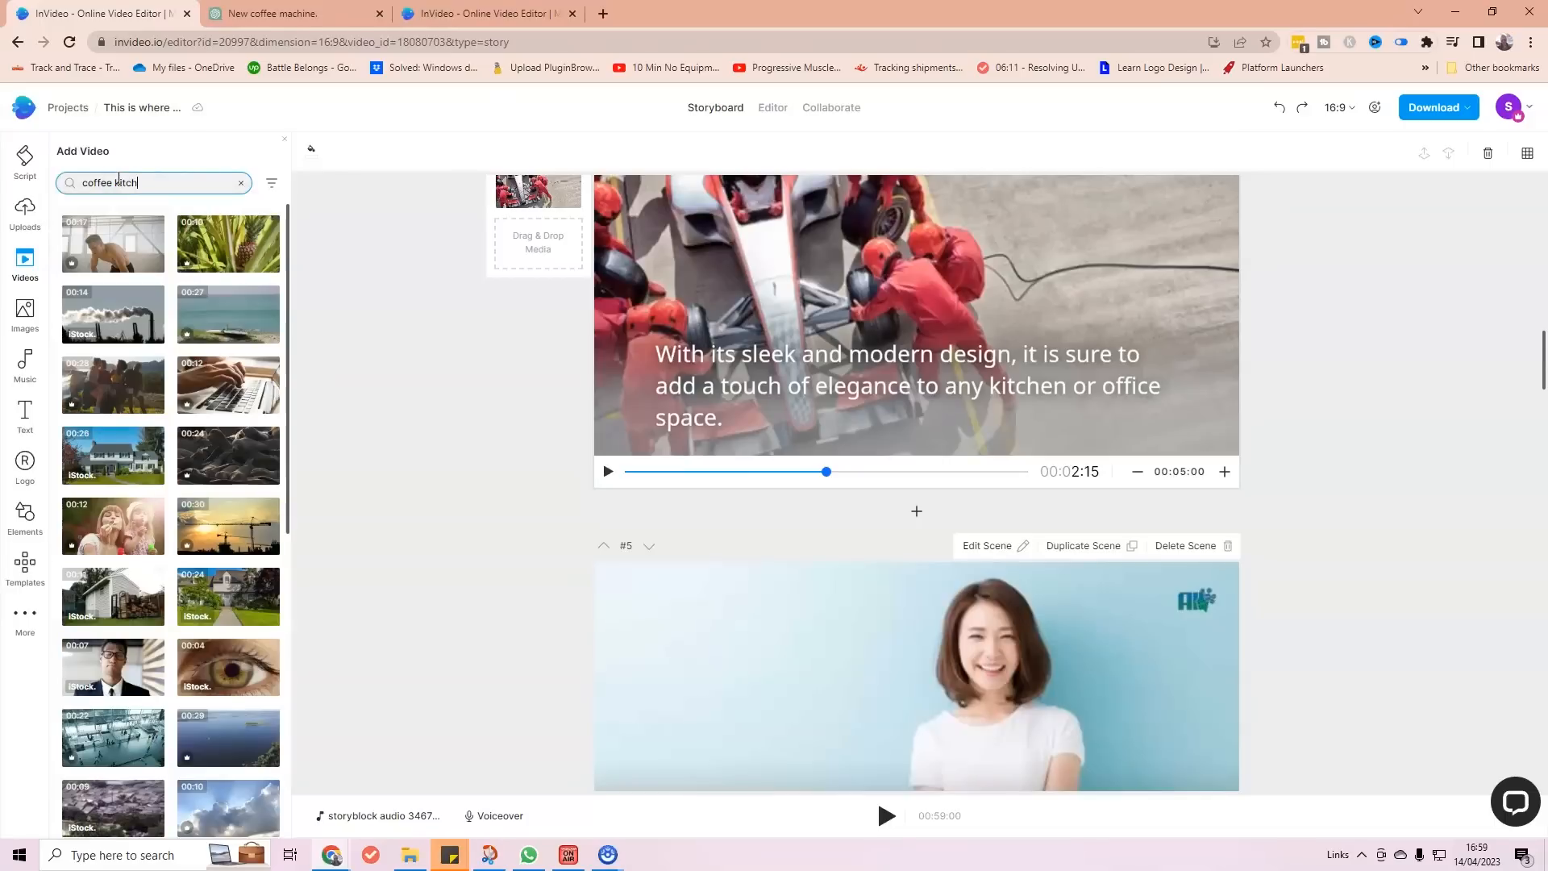
key("Return")
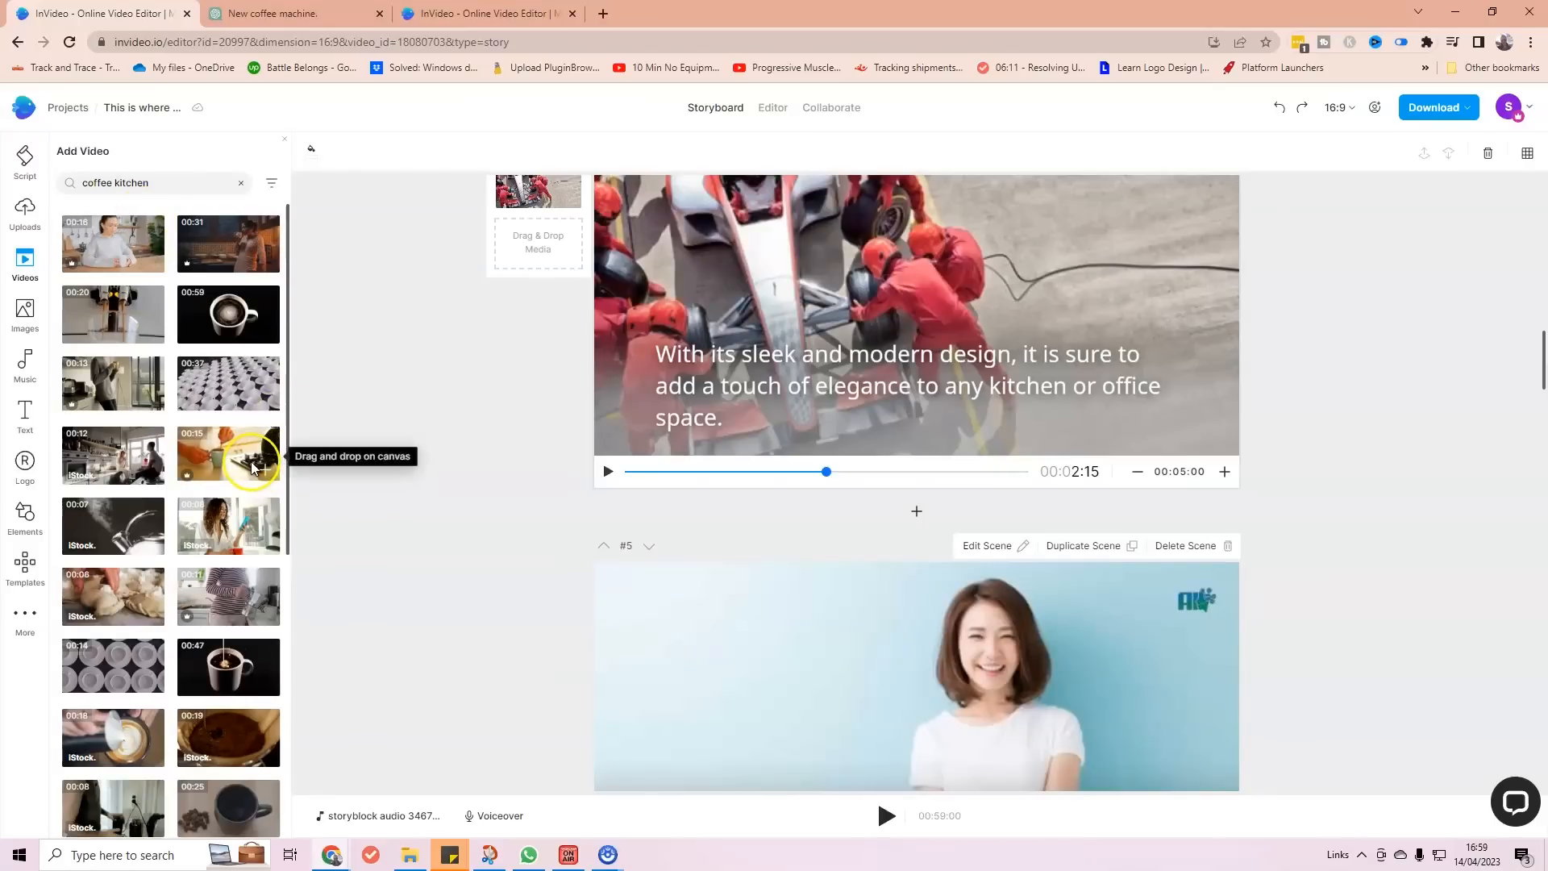
Preview the 31-second clip of a woman in a kitchen and the 13-second clip of a man holding a mug, without adding either.
left_click(200, 246)
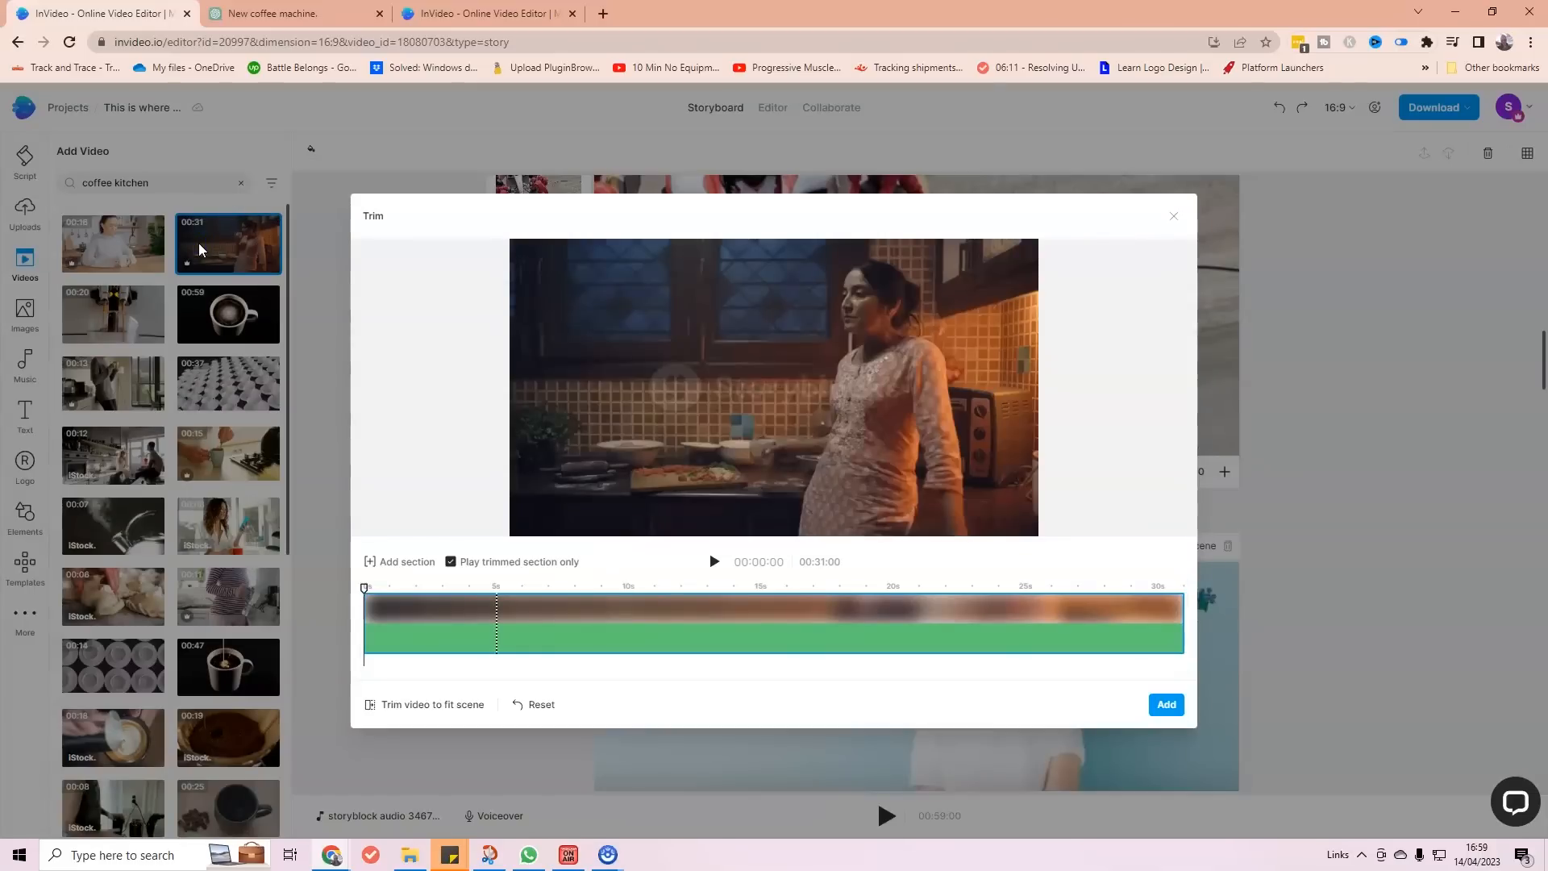
left_click(1174, 215)
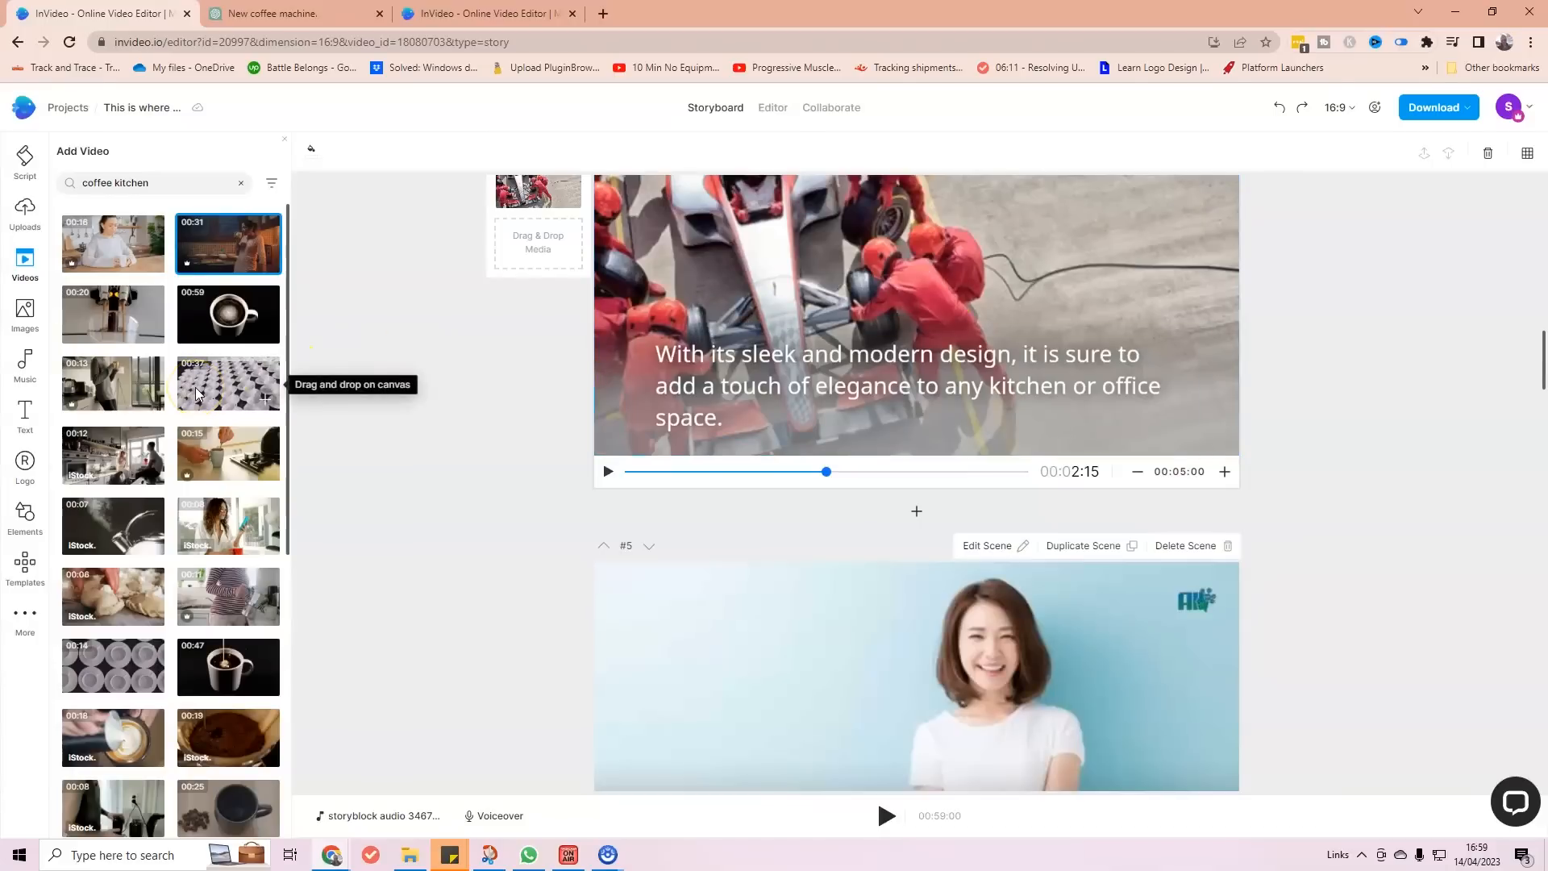
left_click(79, 379)
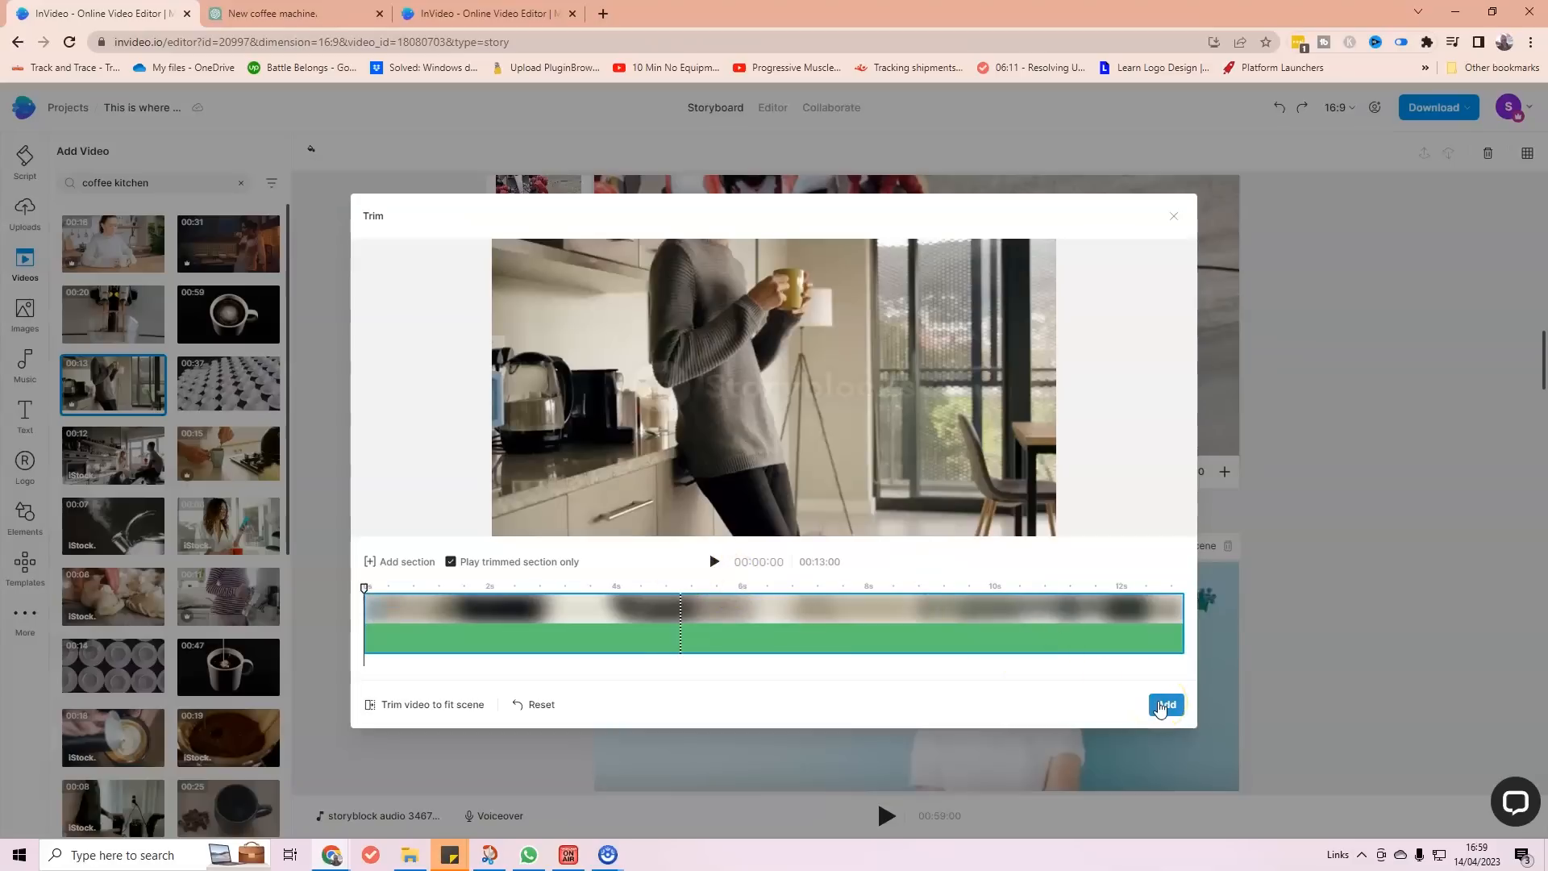
left_click(1171, 223)
Replace scene #4's media with the 13-second clip of a man drinking coffee in a kitchen, keeping its first 5 seconds, and scrub through the scene.
left_click_drag(117, 385, 634, 642)
scroll(429, 622, "up", 4)
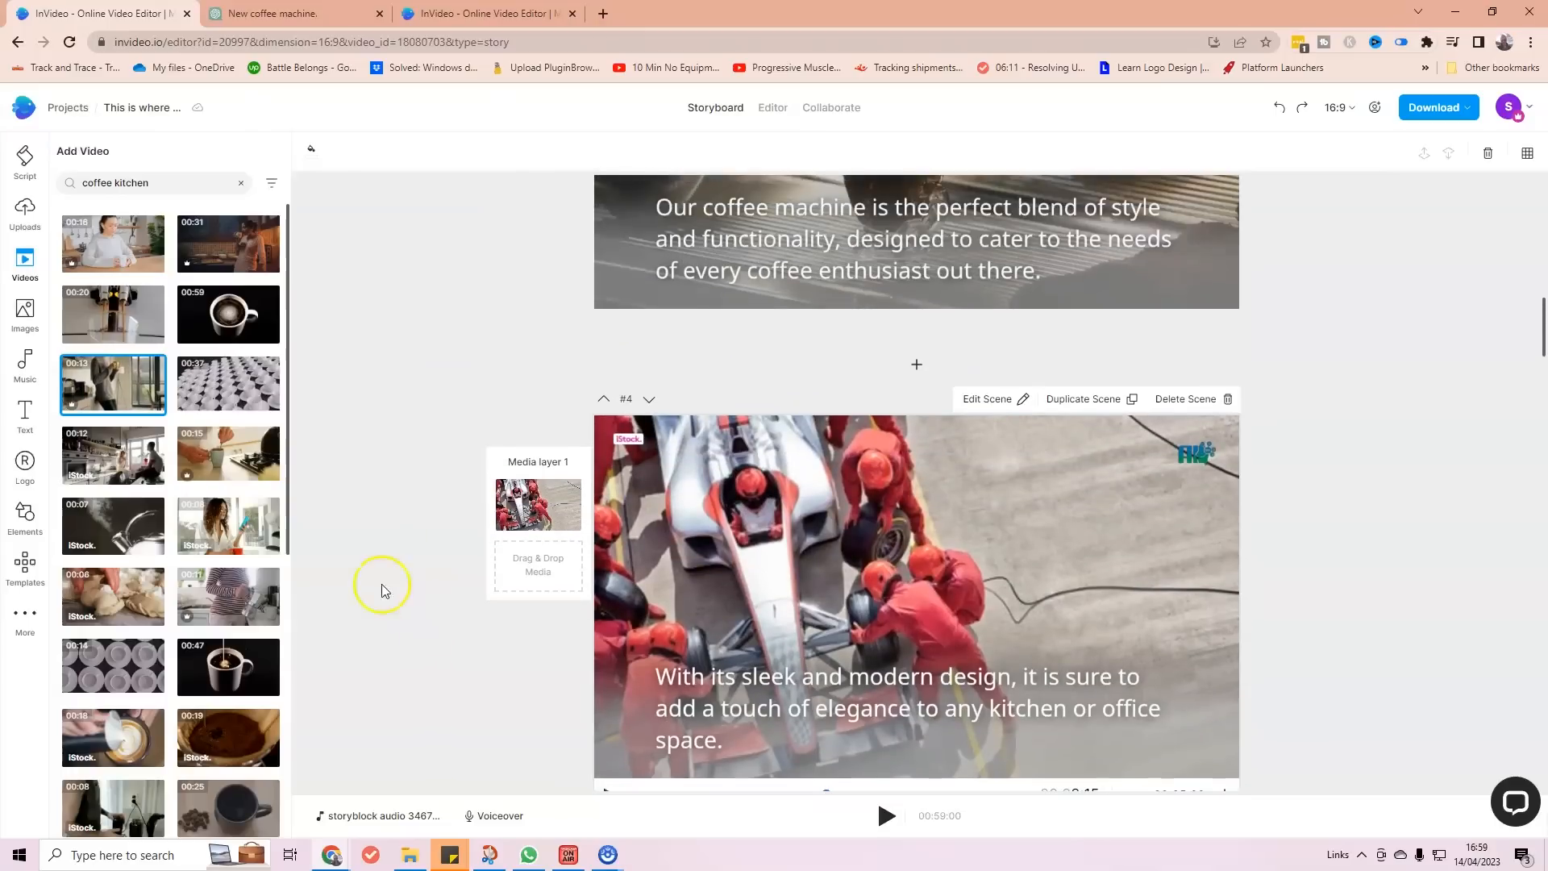
left_click_drag(113, 385, 779, 516)
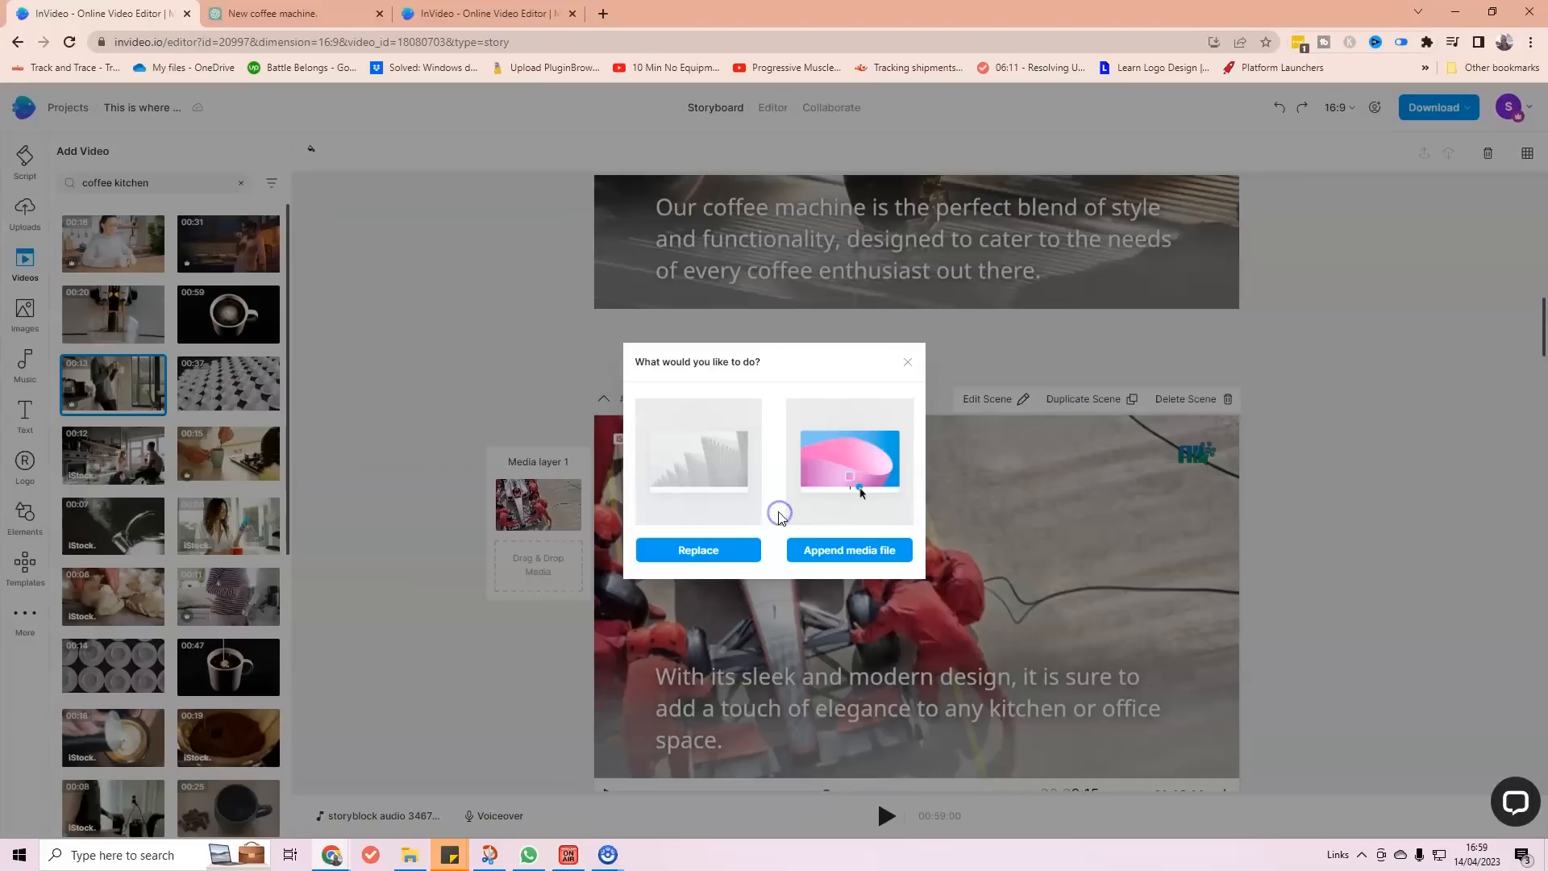
left_click(703, 550)
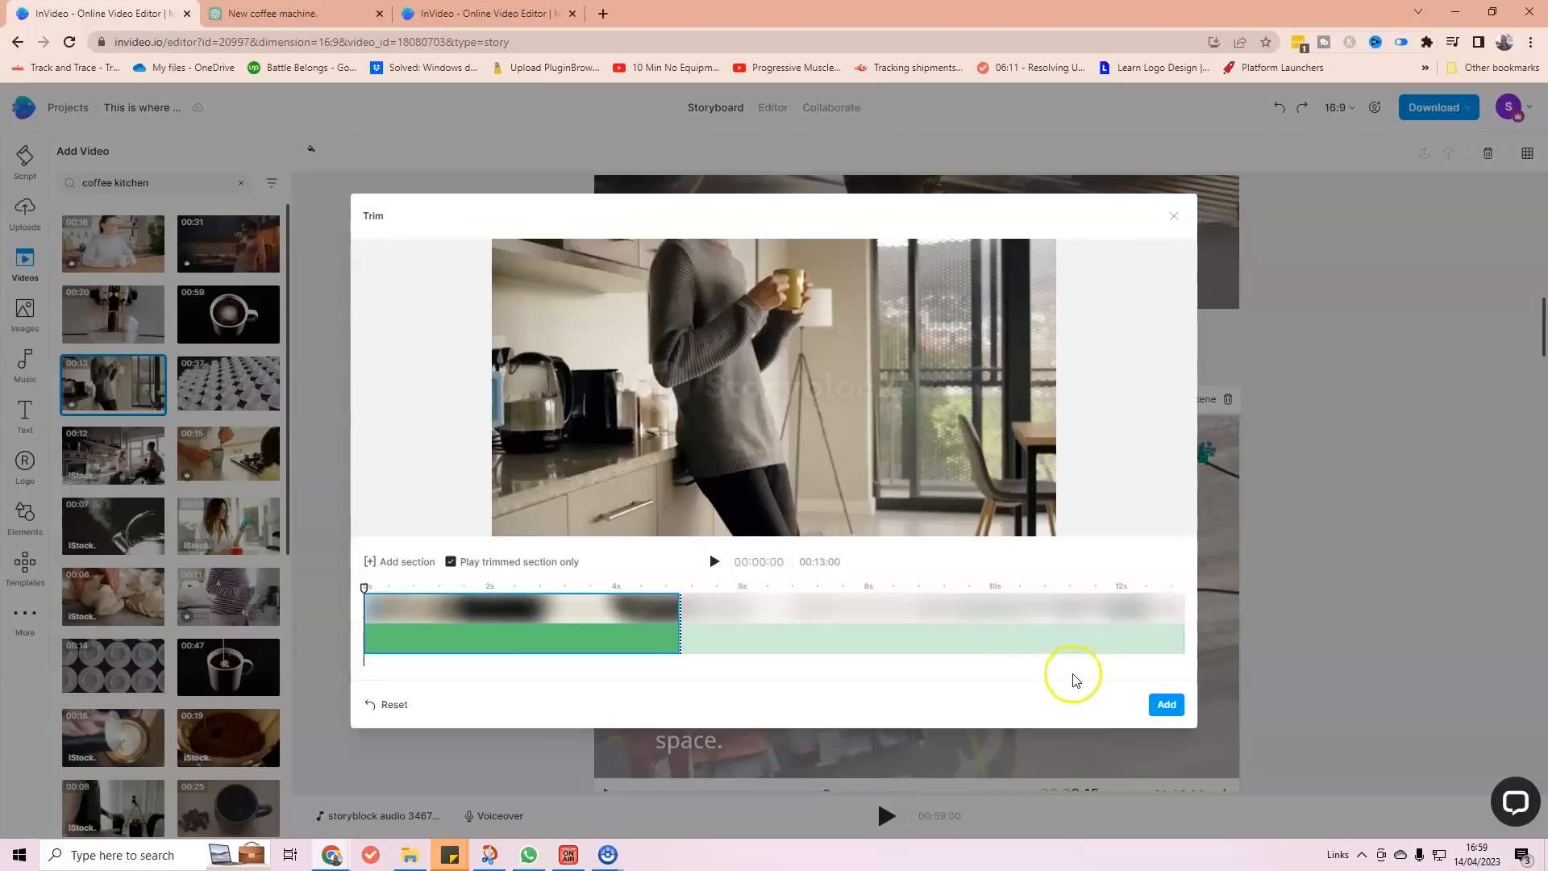
left_click(1158, 705)
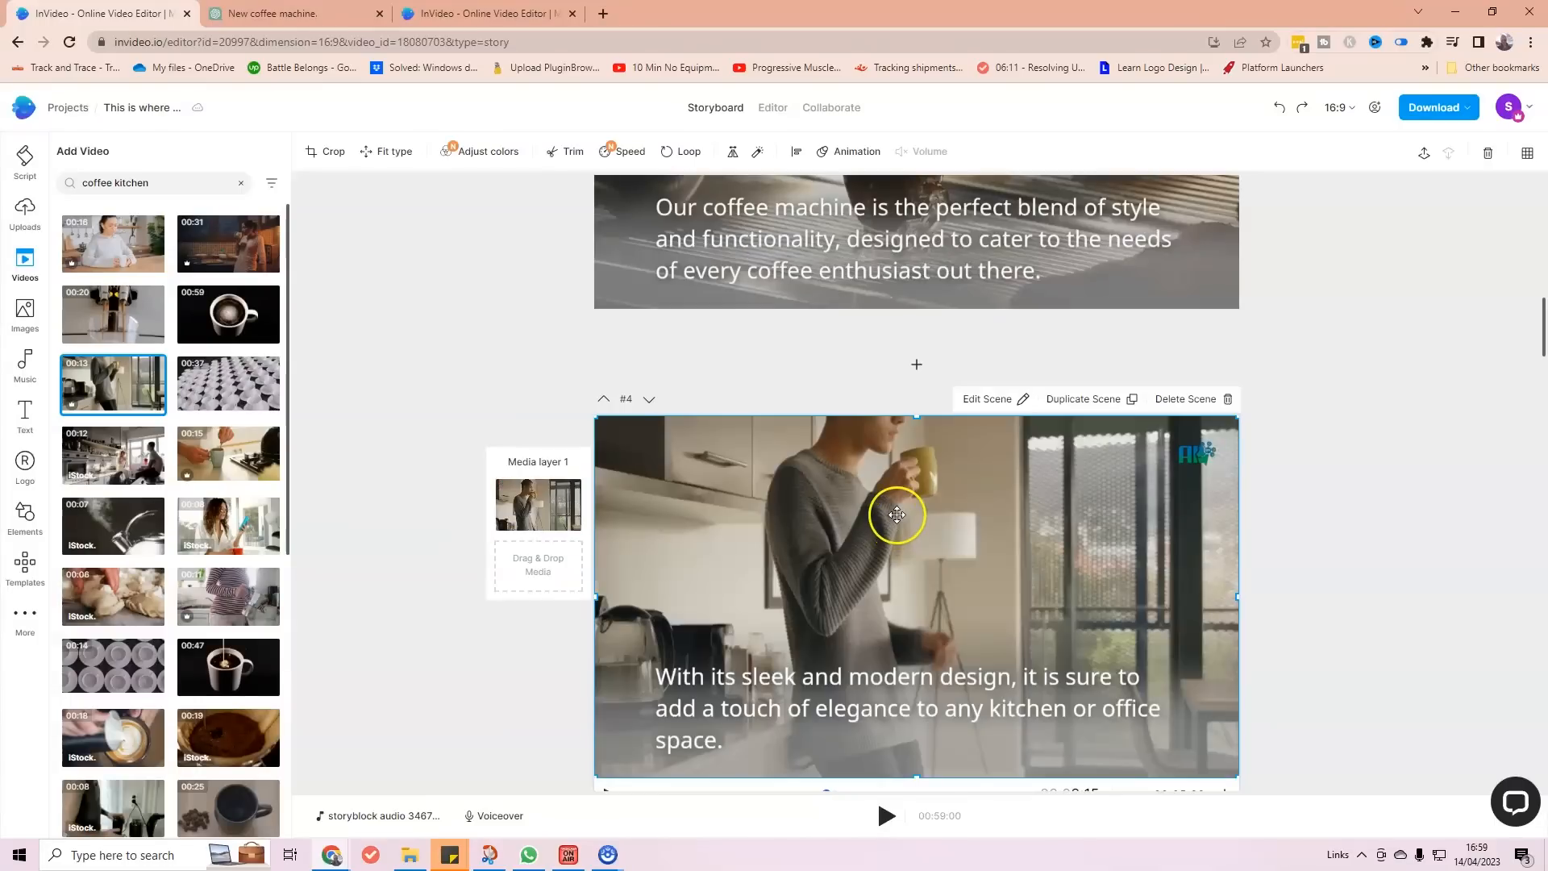
scroll(1371, 601, "down", 2)
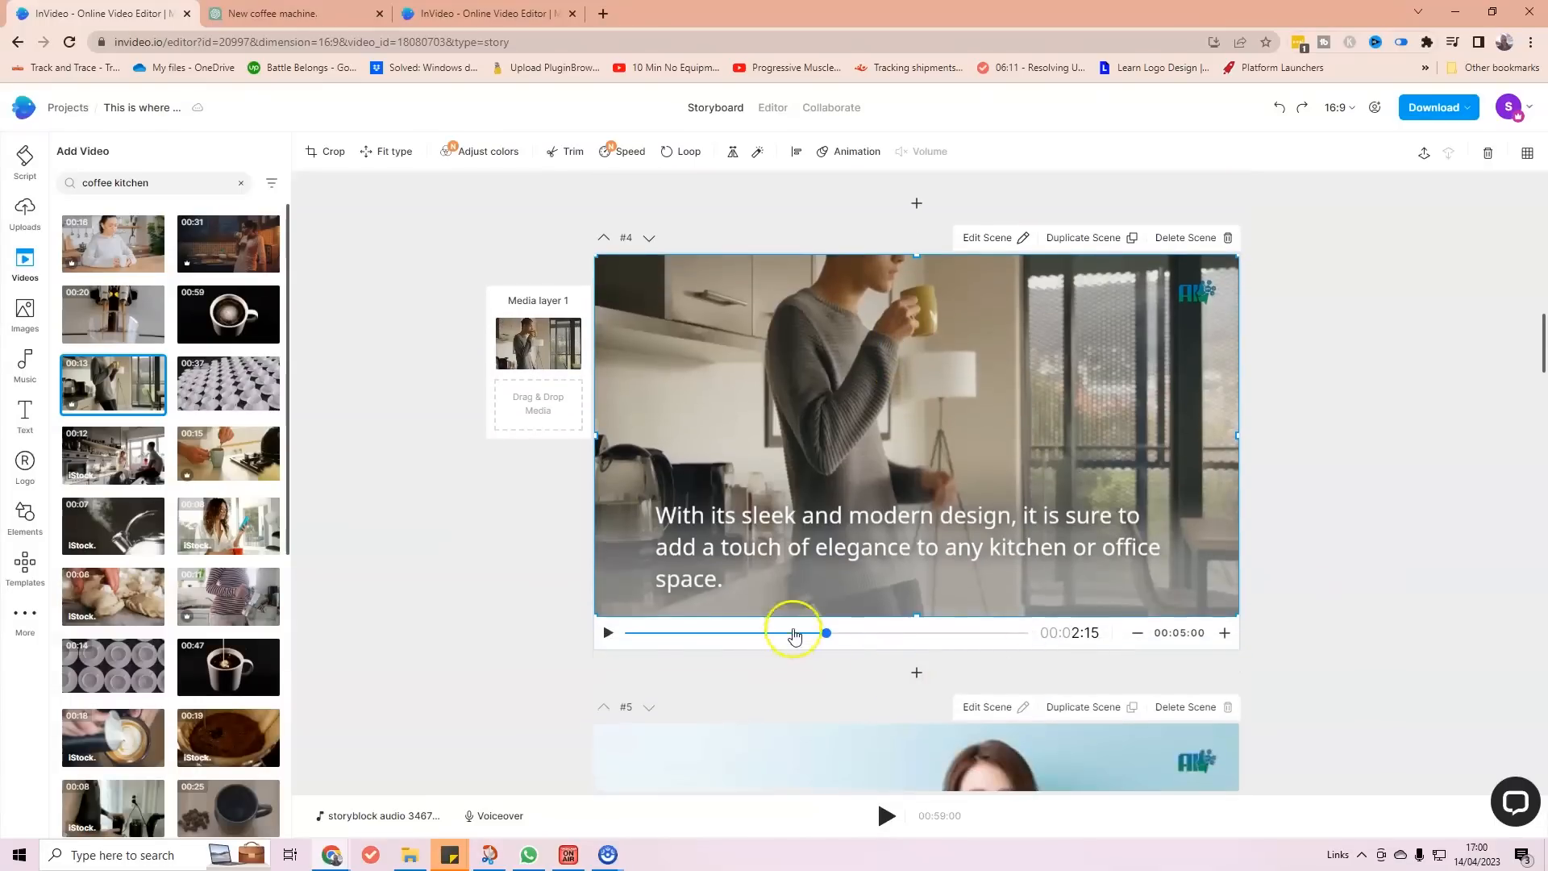
left_click_drag(818, 632, 1052, 650)
scroll(1341, 642, "up", 2)
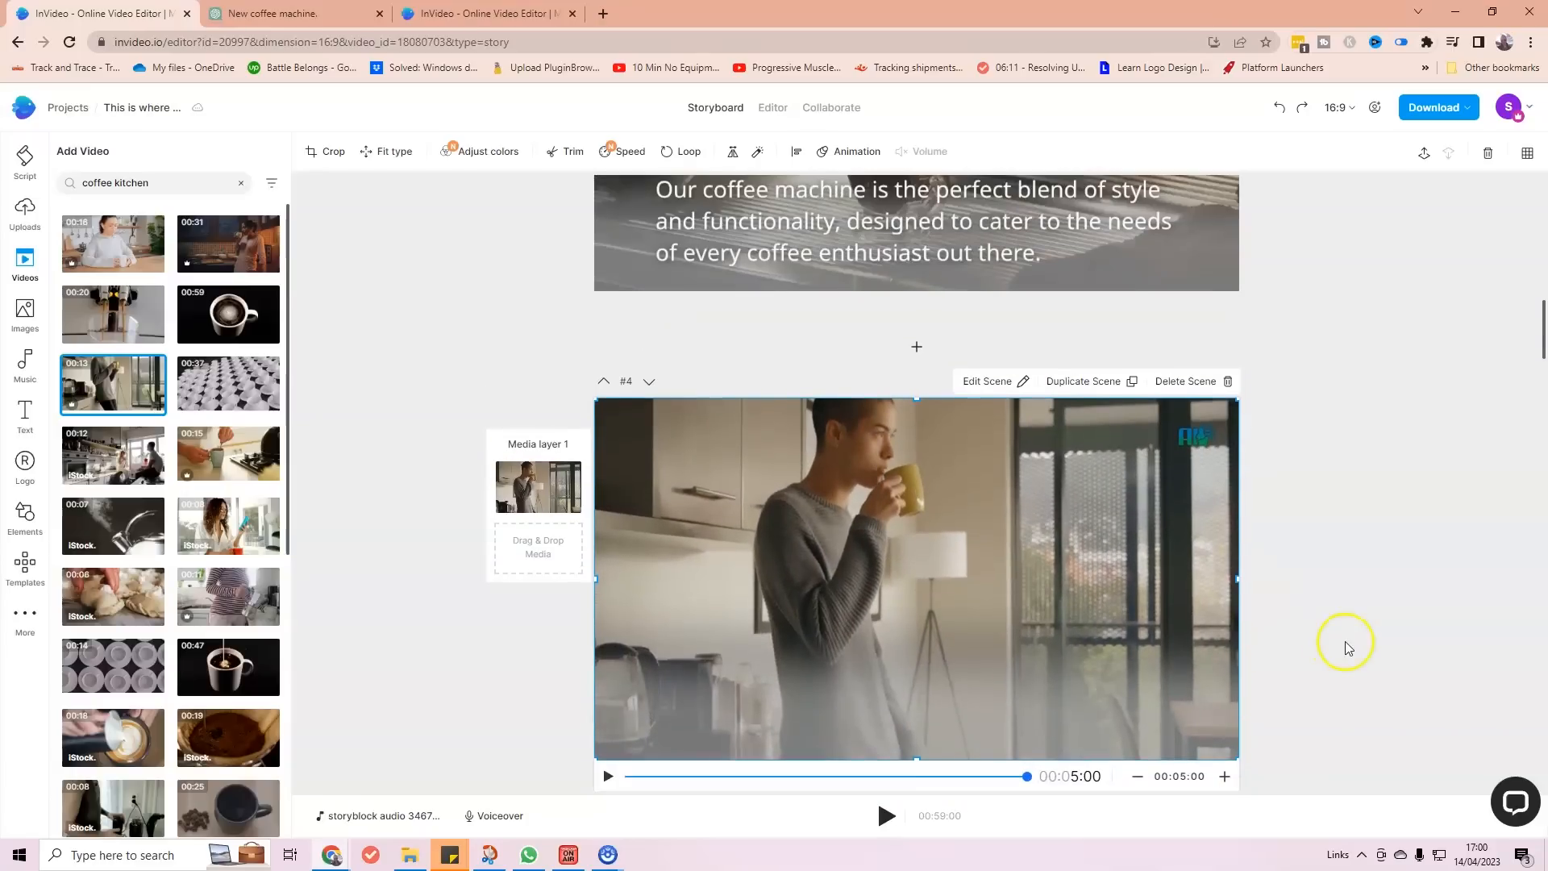
Review storyboard scenes #1 to #5, checking the stock source badge in the corner of each scene's media.
scroll(728, 487, "down", 3)
scroll(728, 485, "down", 5)
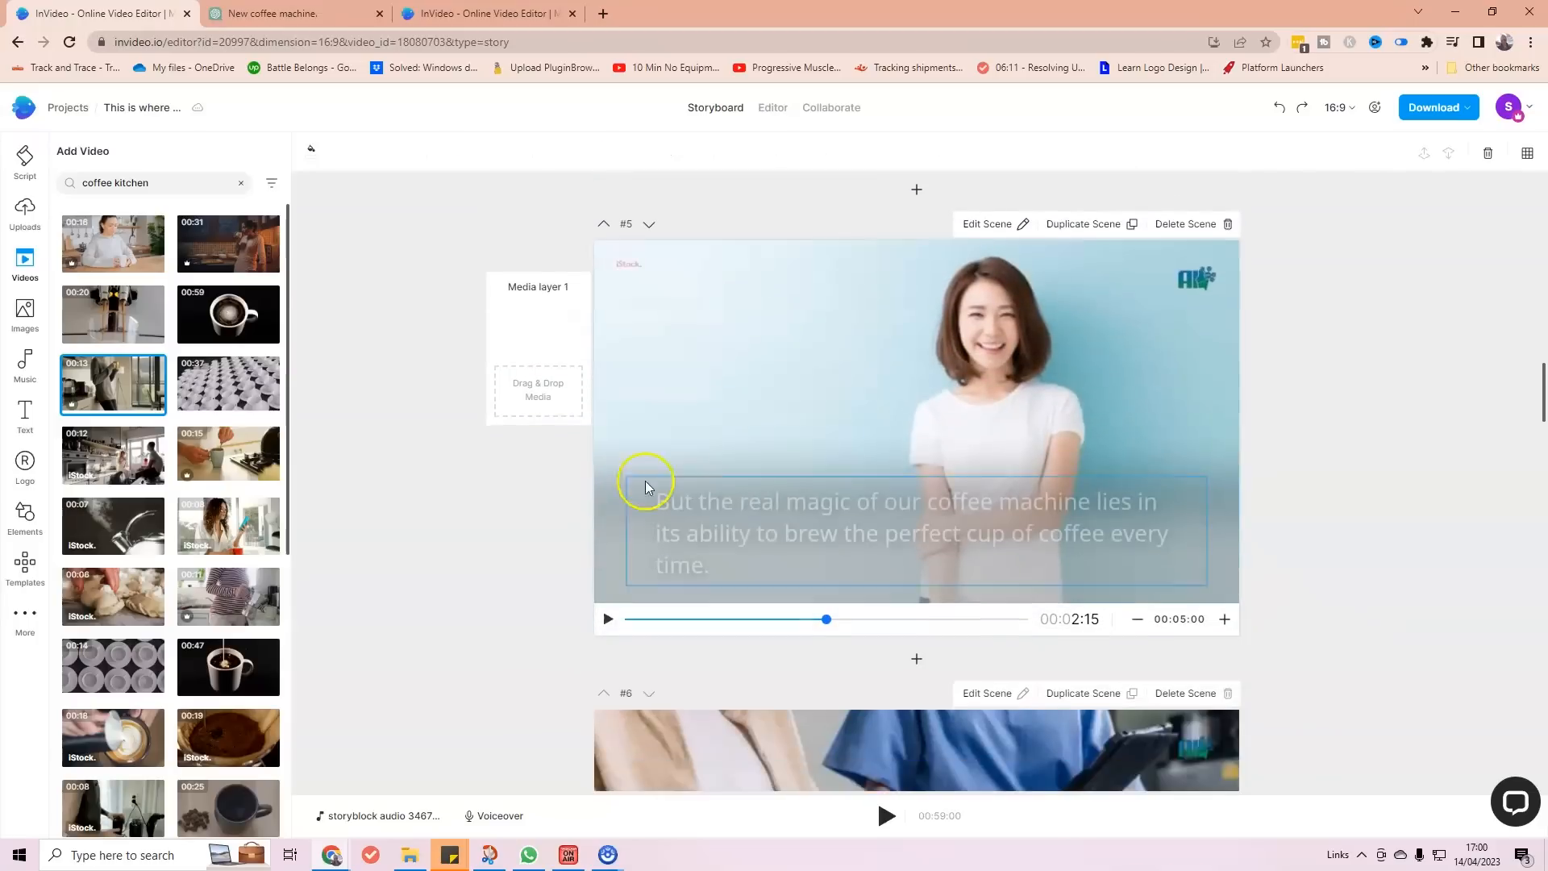
scroll(636, 478, "up", 4)
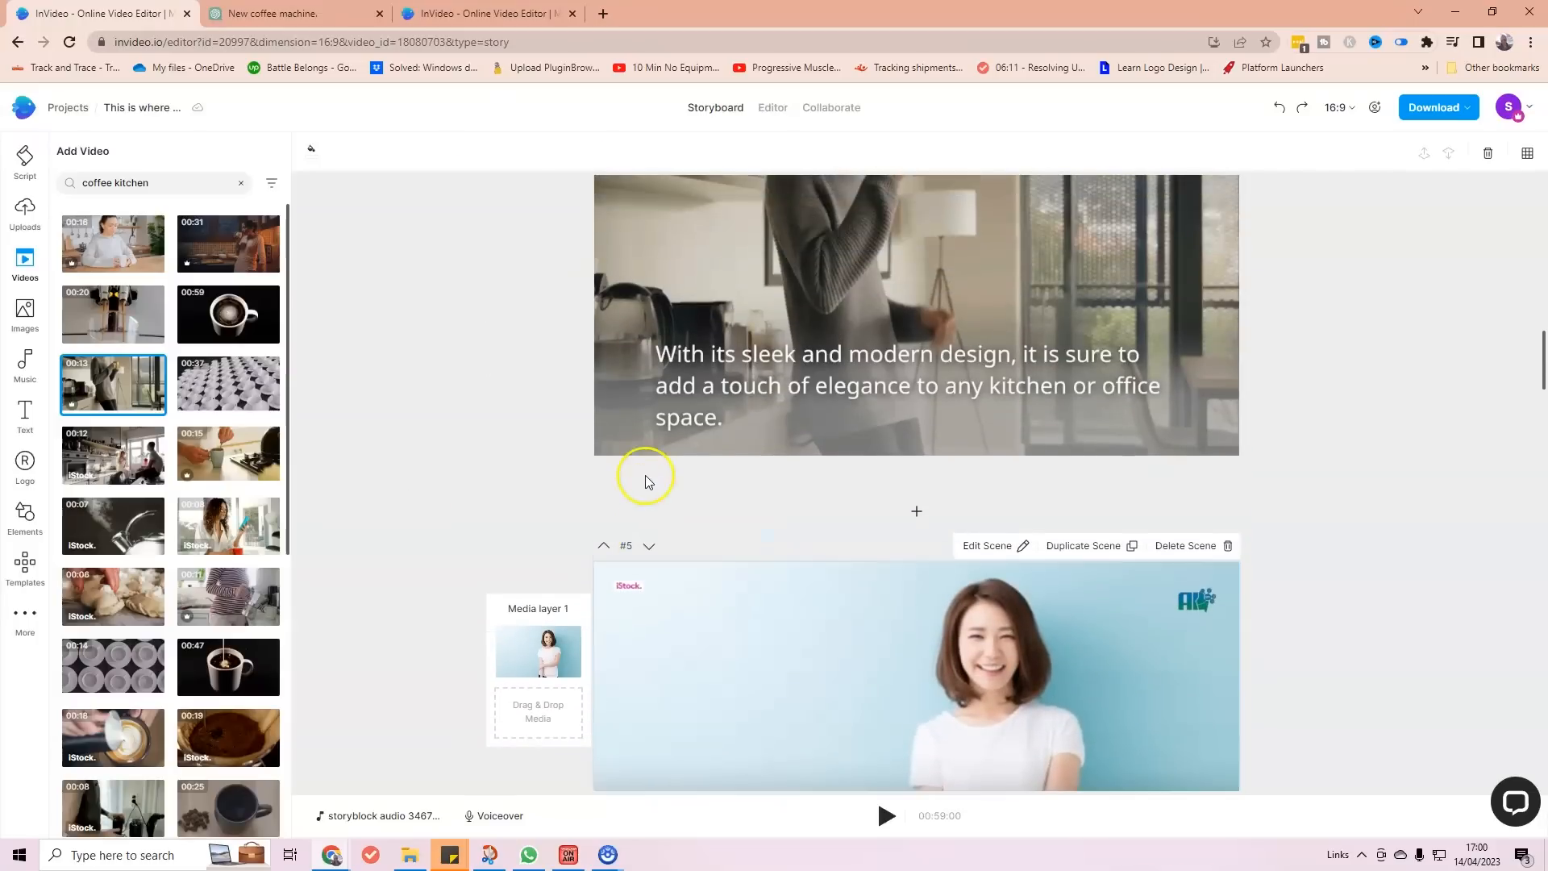
scroll(903, 547, "down", 2)
scroll(548, 556, "down", 2)
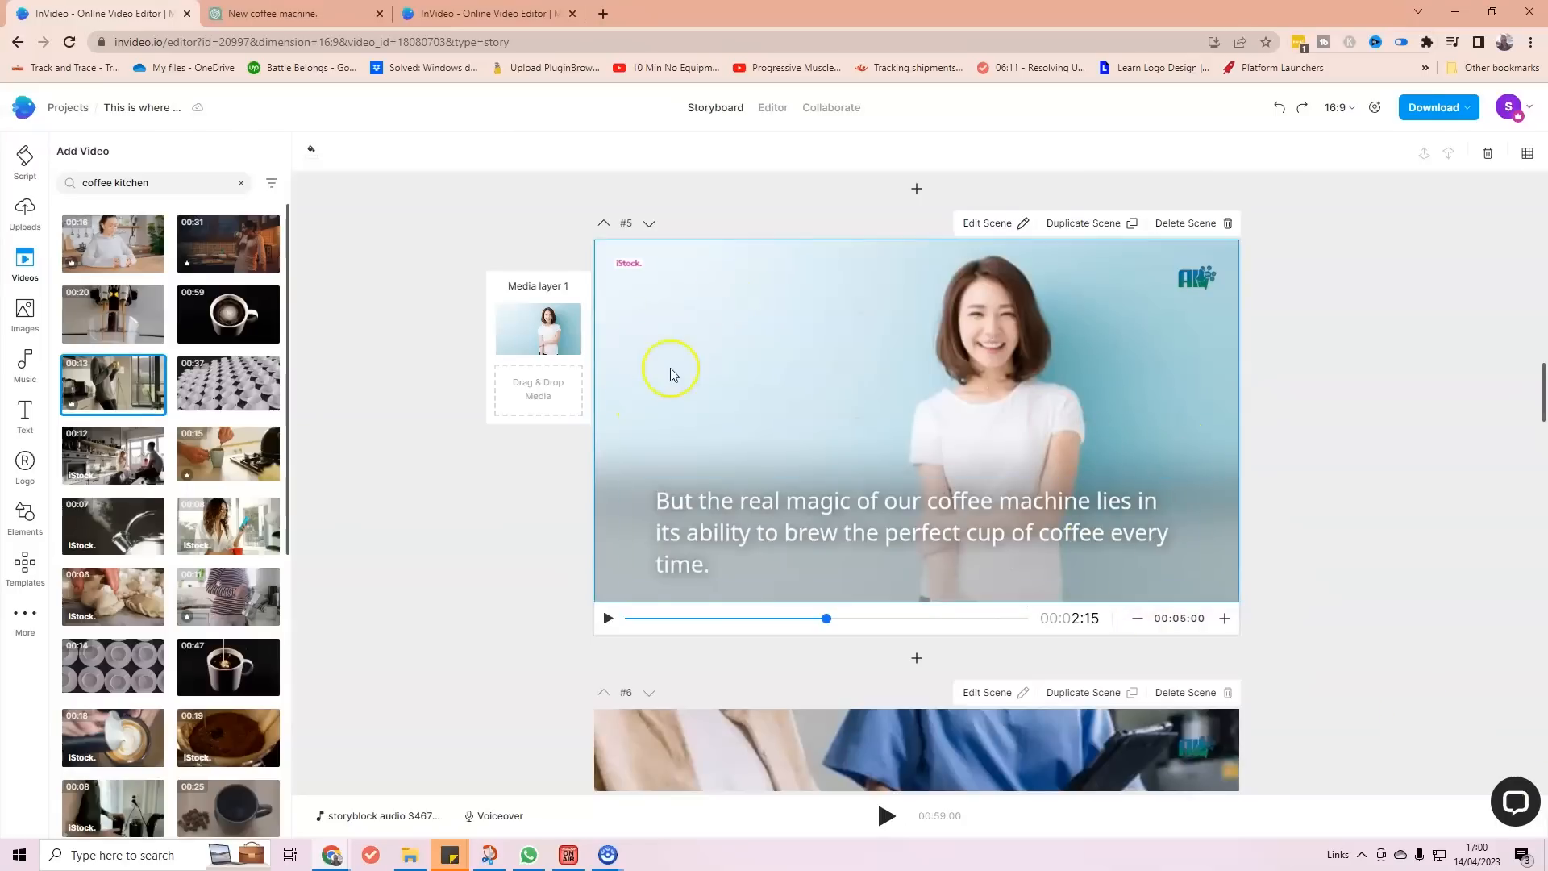
scroll(370, 520, "up", 5)
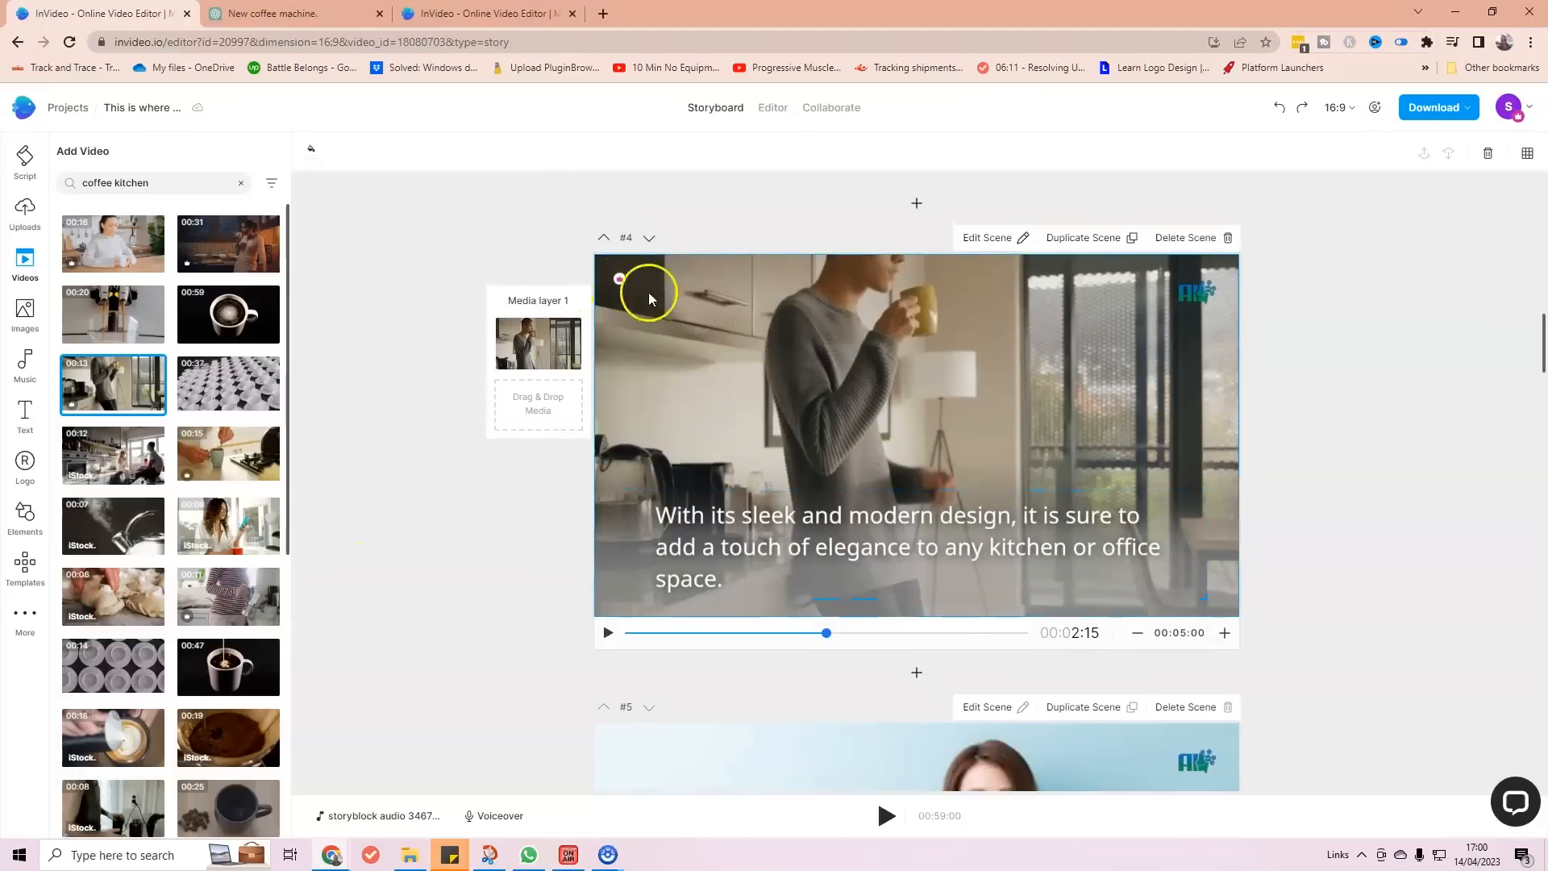
scroll(758, 387, "up", 6)
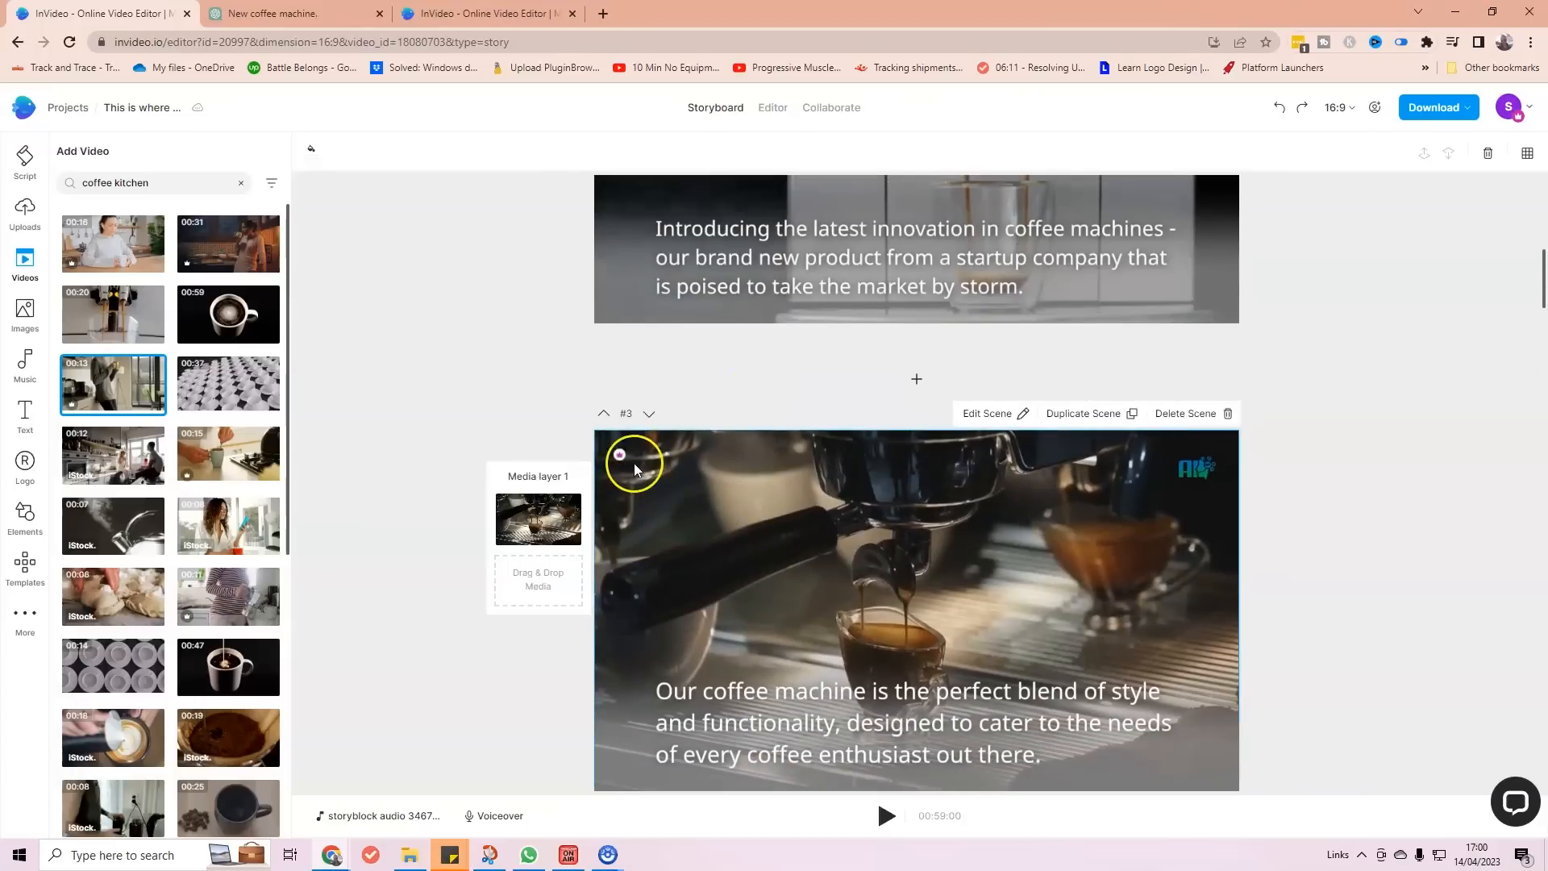
scroll(730, 463, "up", 5)
mouse_move(693, 436)
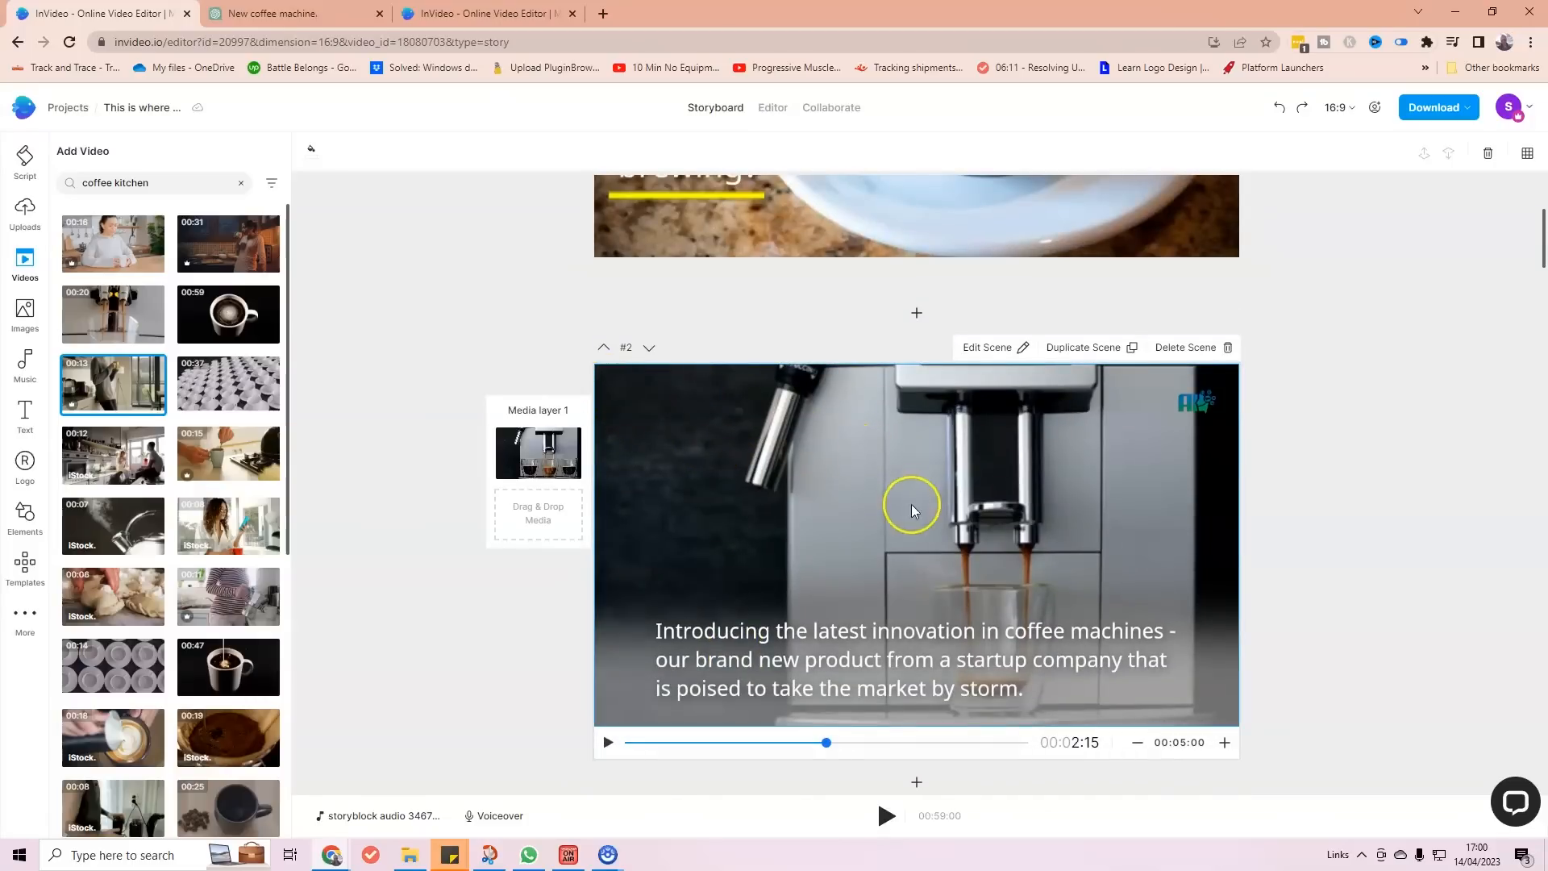
scroll(911, 504, "up", 4)
scroll(521, 515, "down", 2)
scroll(521, 516, "down", 8)
scroll(494, 504, "down", 10)
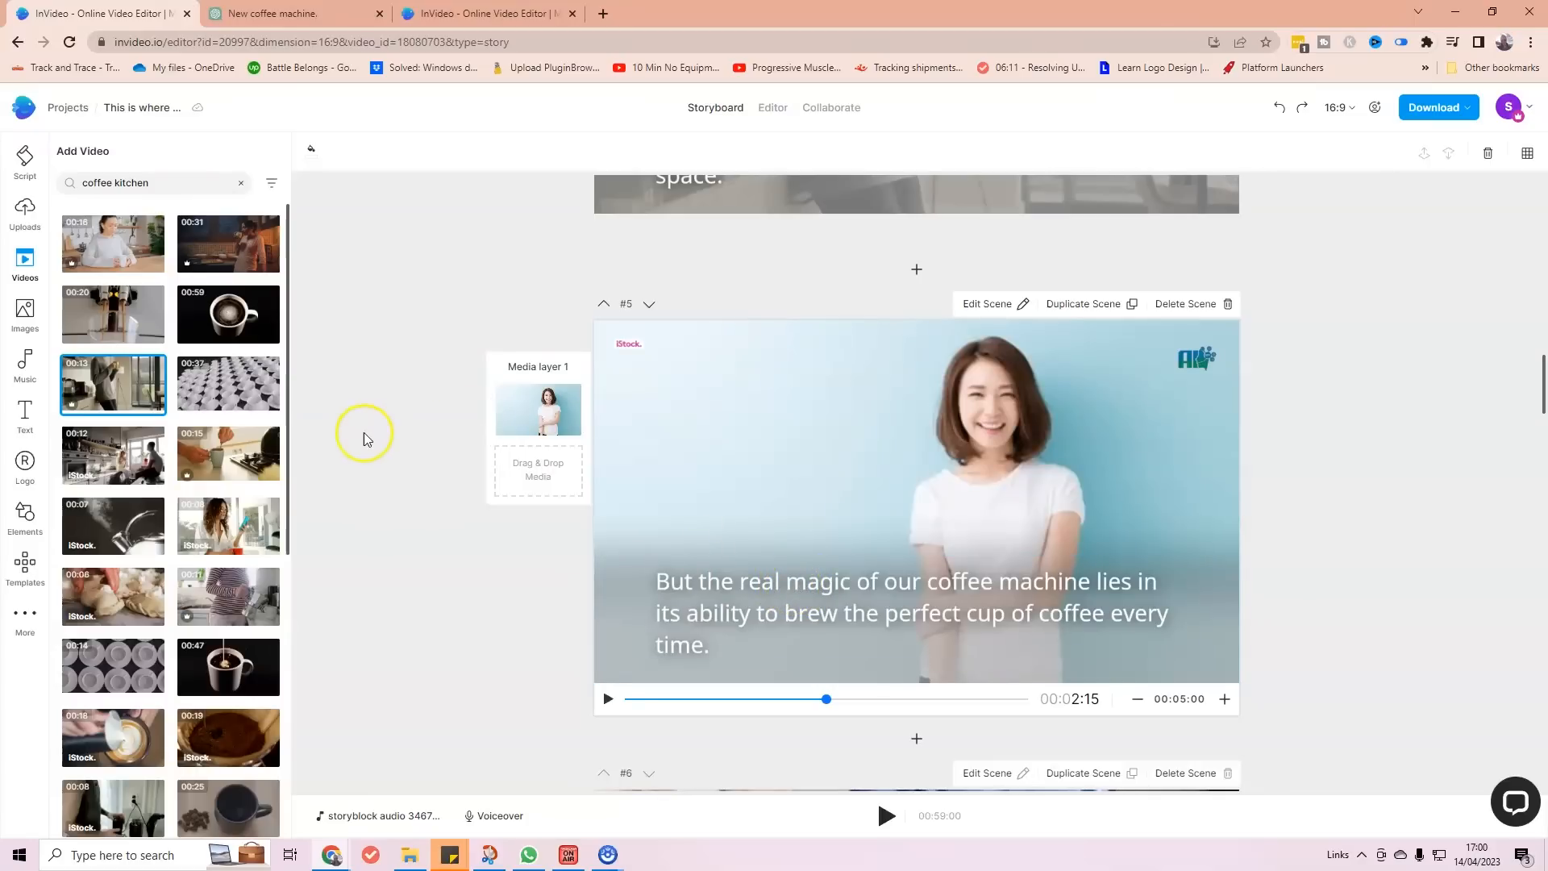
Search the stock videos for "coffee" and refine the search to "drinking coffee" to find footage for scene #5.
left_click(167, 180)
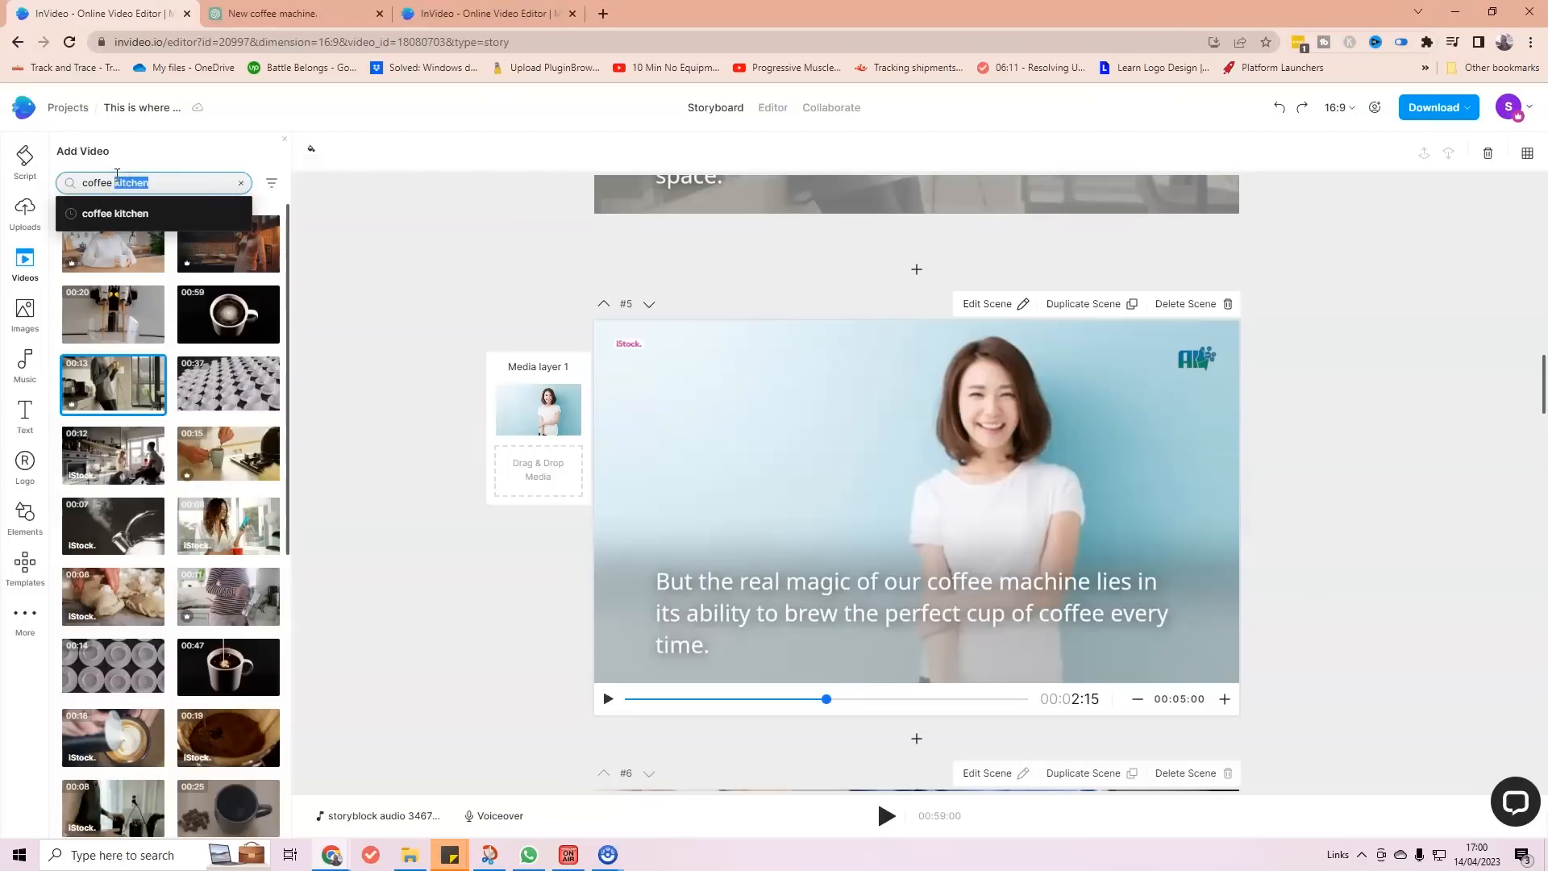
key("BackSpace")
key("Return")
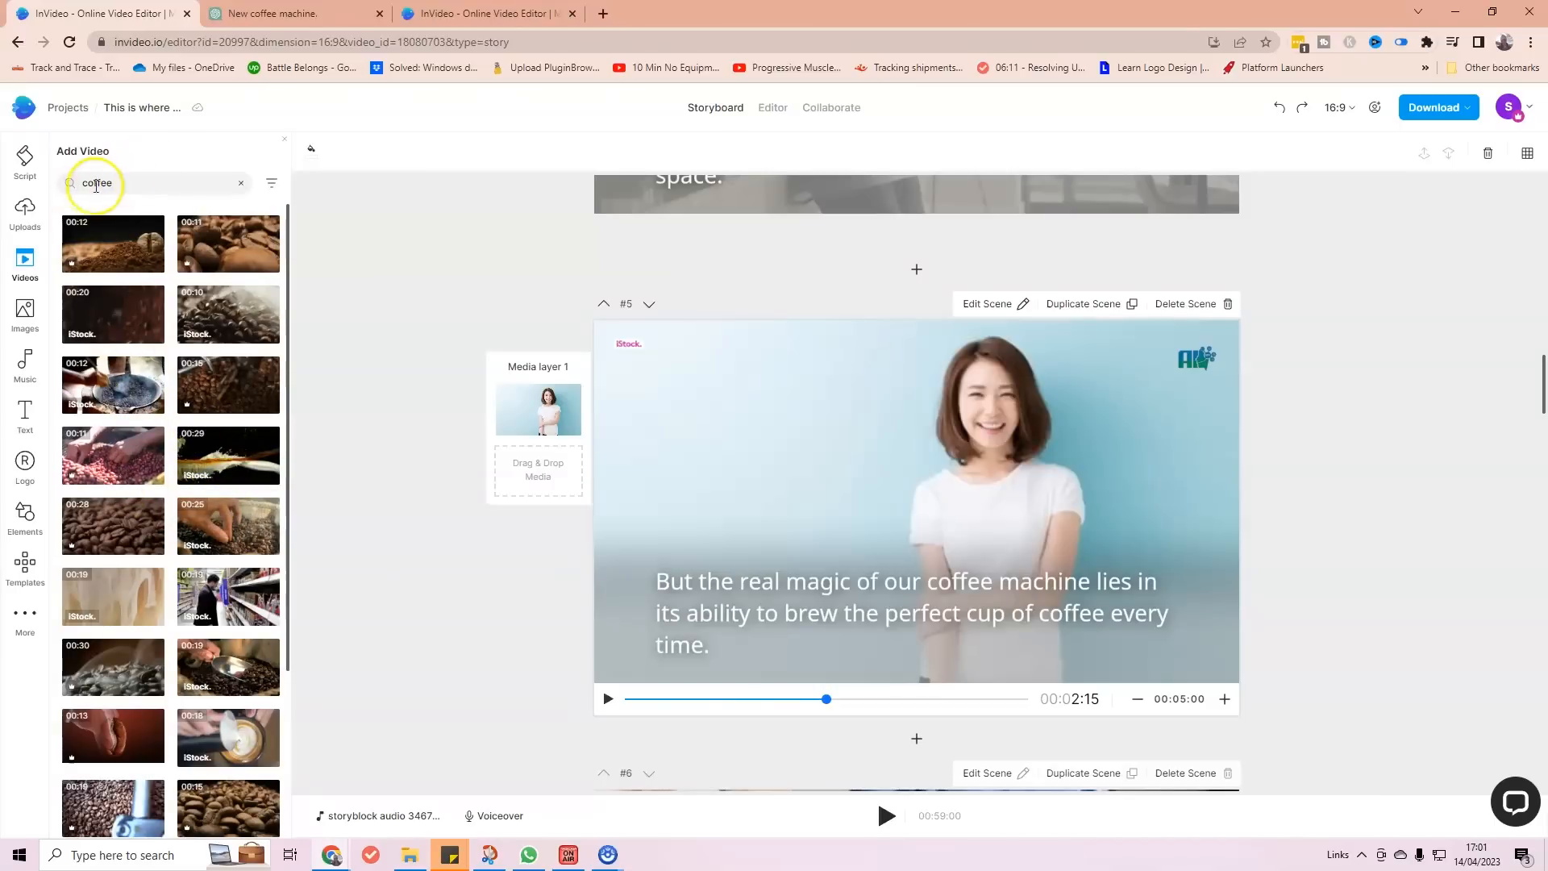
left_click(81, 183)
type("dri")
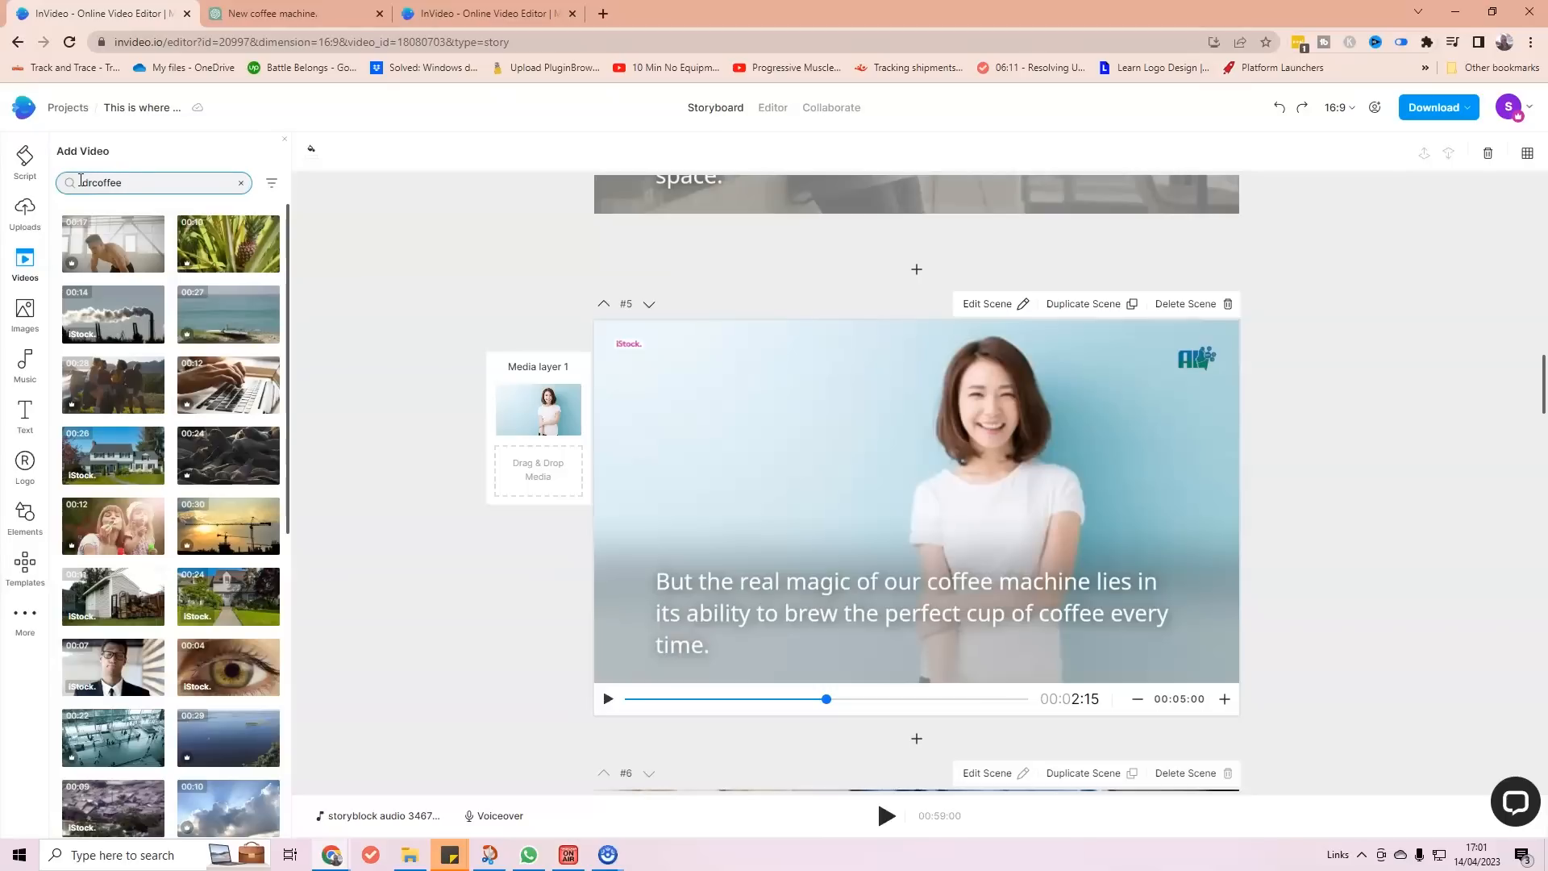
type("nking")
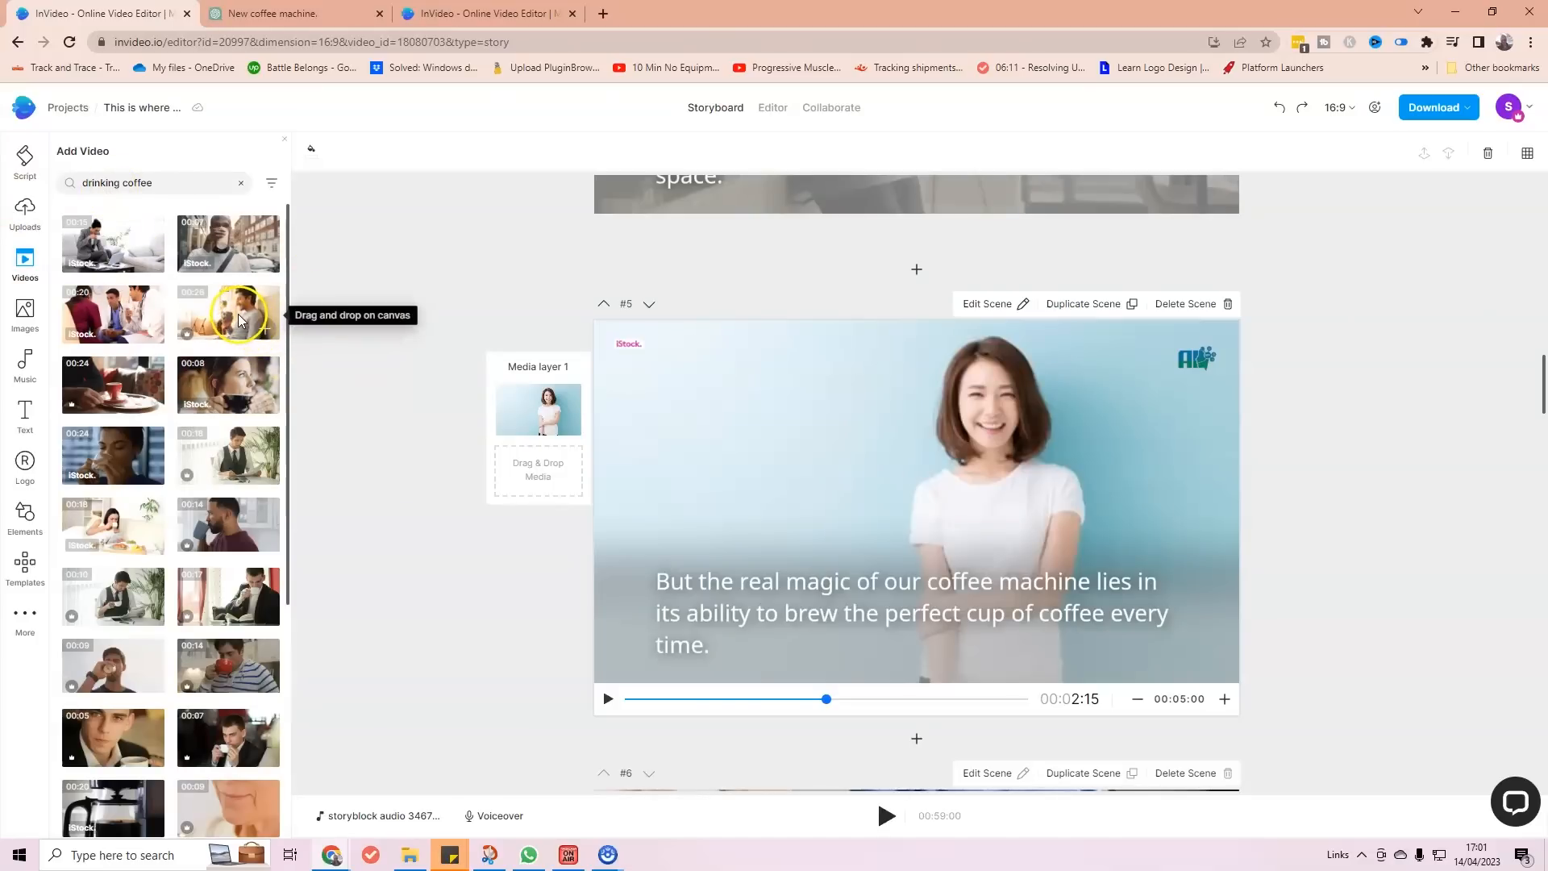
Replace scene #5's media with the 26-second clip of a man drinking from a grey mug, previewing it and keeping its first 5 seconds.
left_click_drag(213, 305, 680, 433)
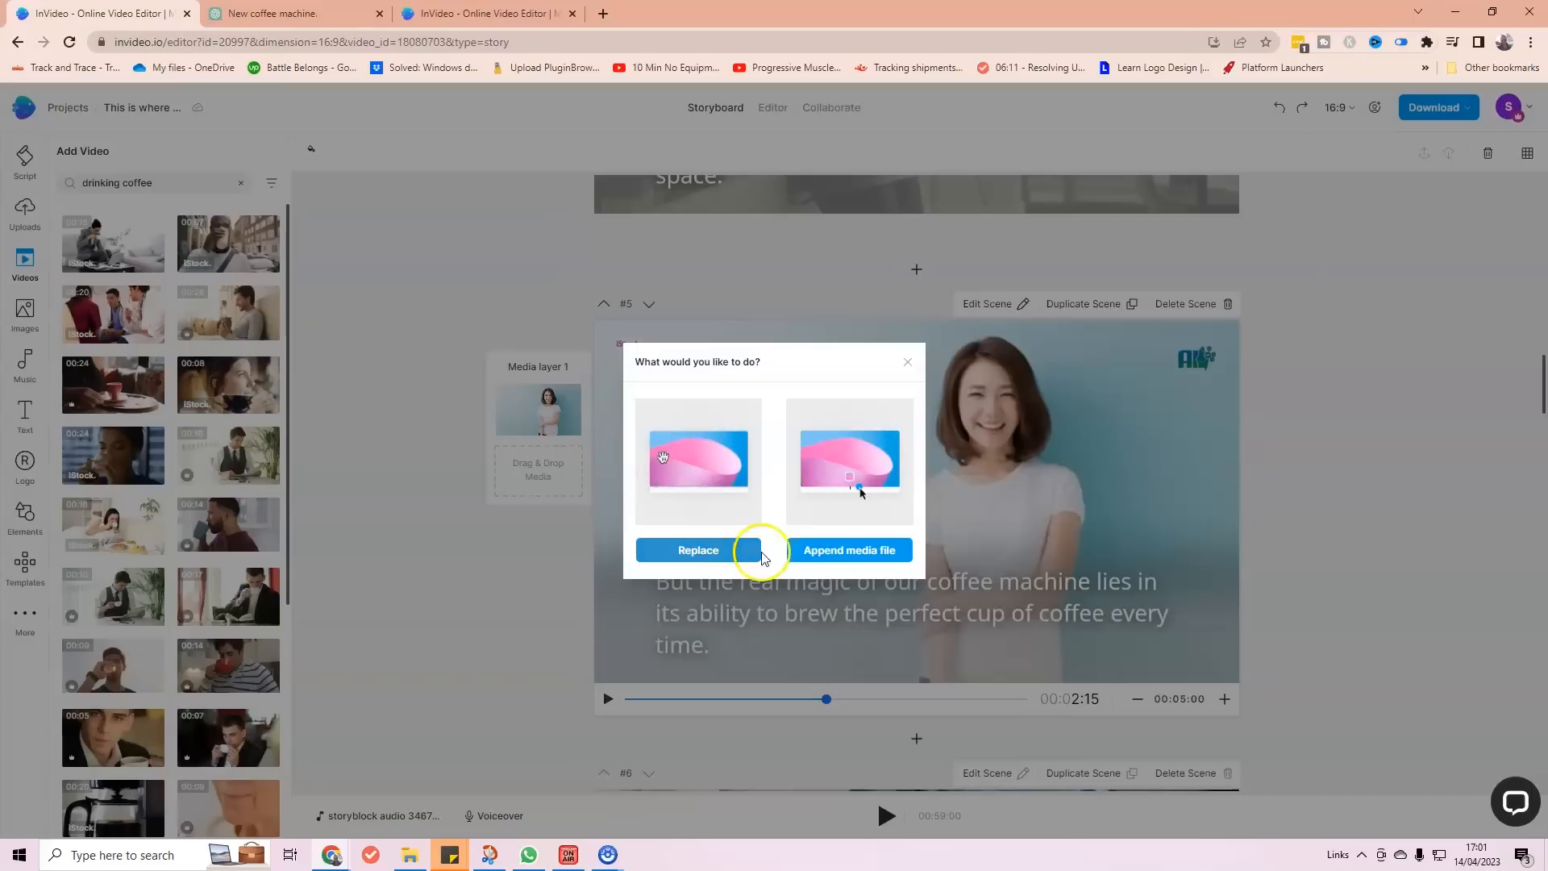
left_click(734, 549)
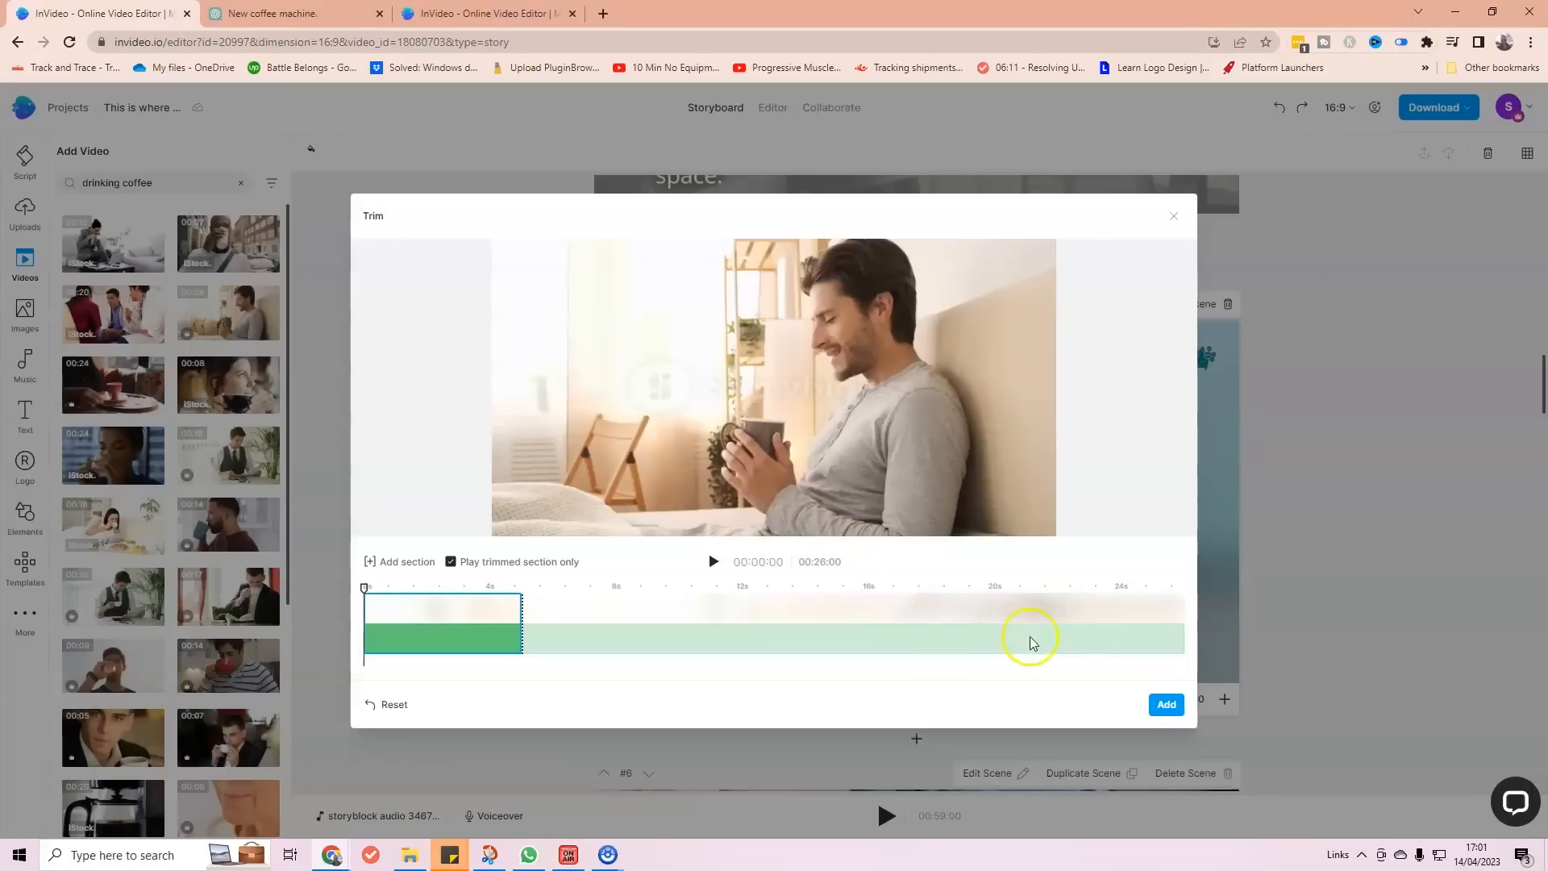
left_click(714, 562)
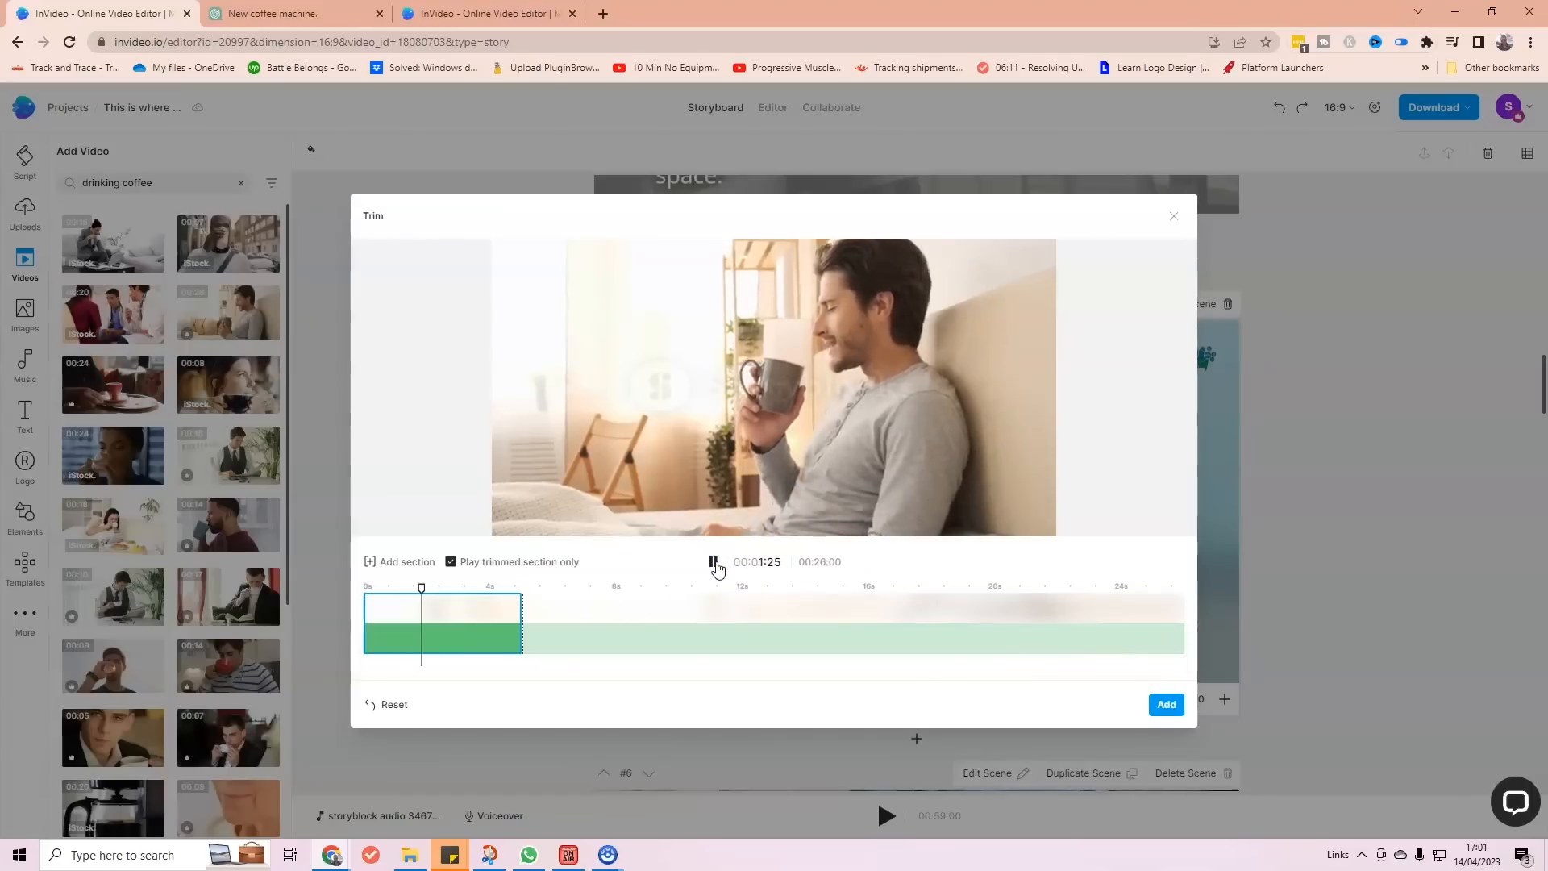
left_click(715, 563)
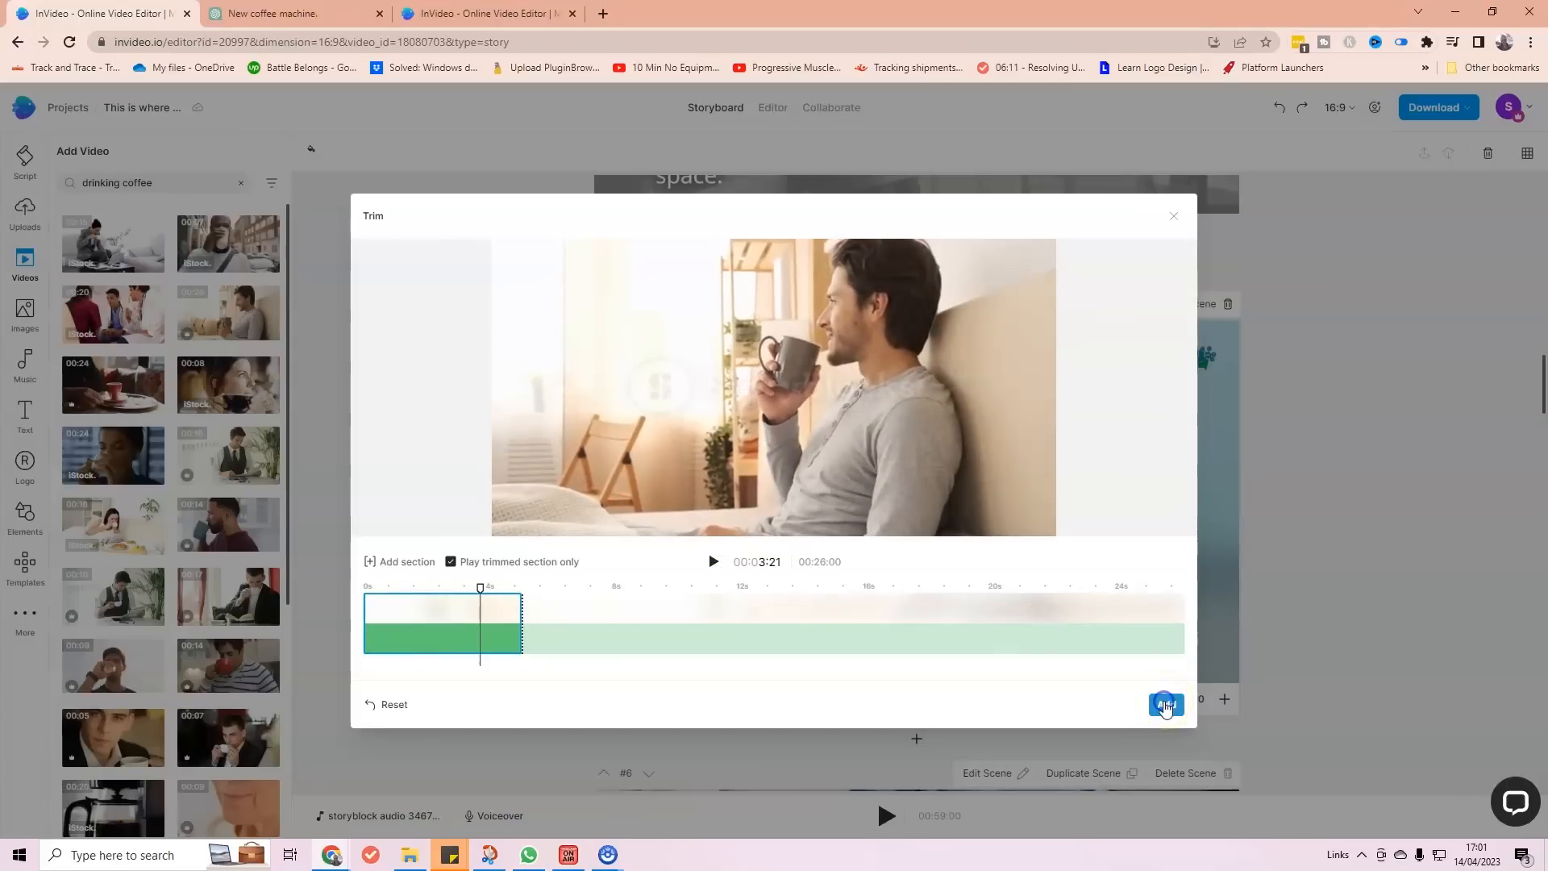
left_click(1166, 706)
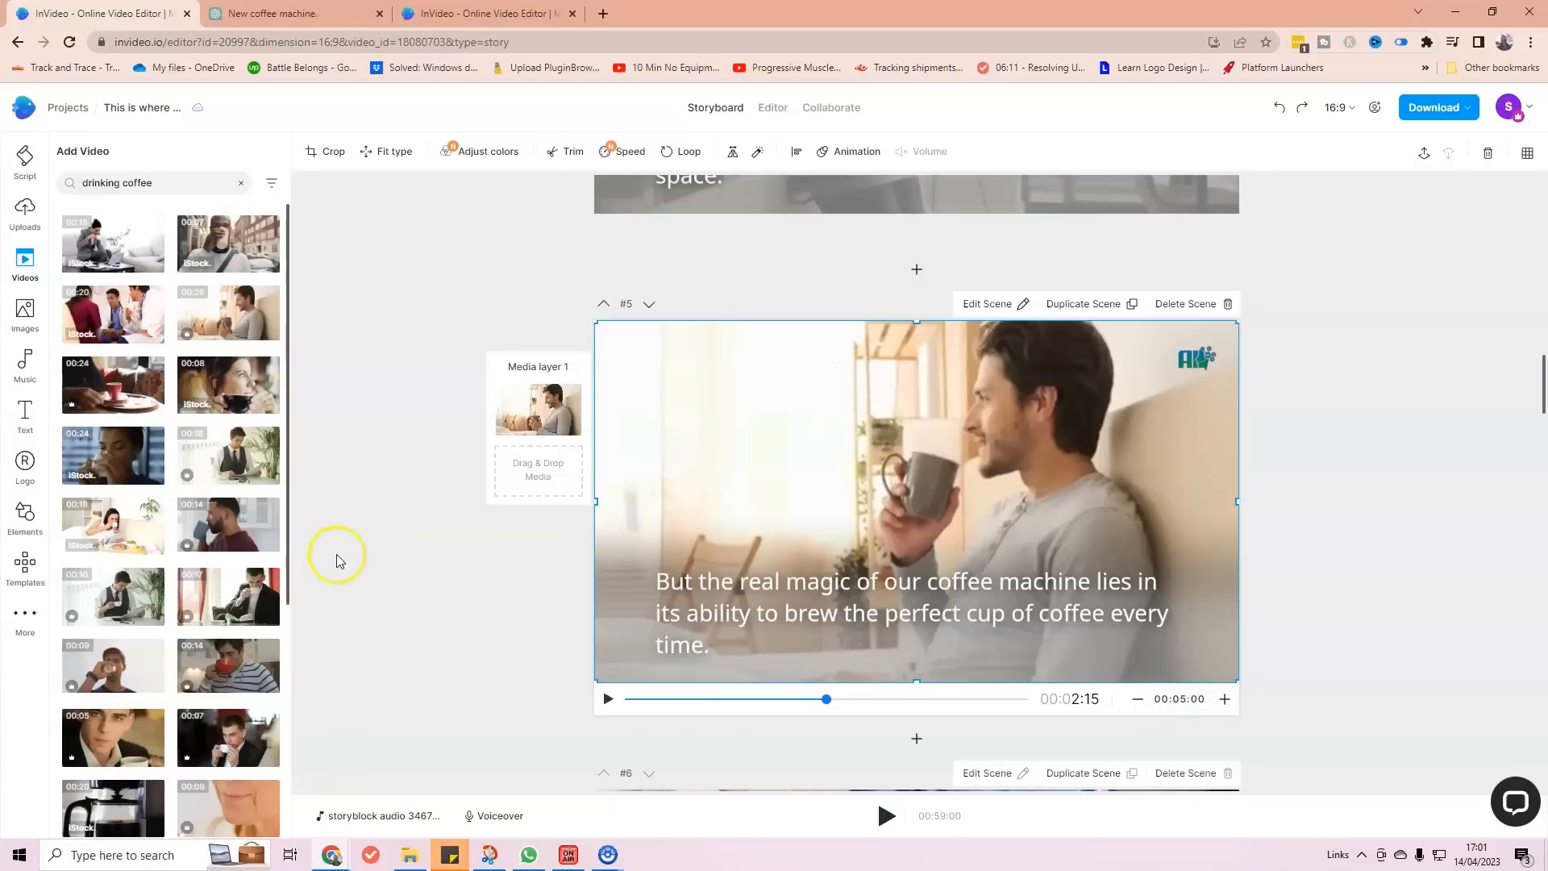
scroll(394, 459, "down", 6)
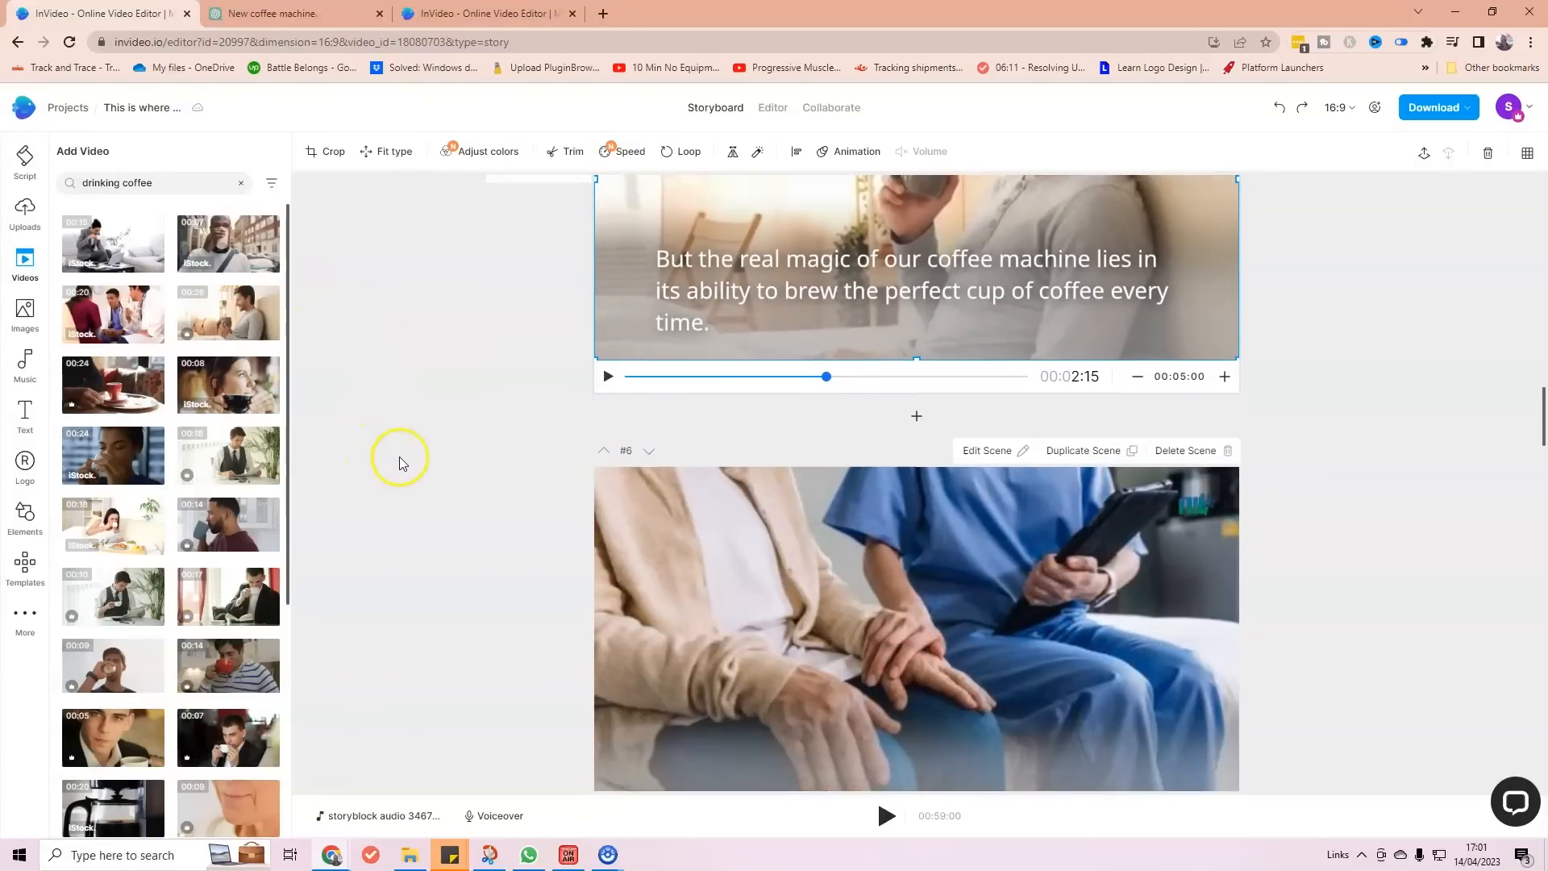
Replace scene #6's media with the 8-second clip of a woman drinking from a black cup, keeping about its first 6.5 seconds.
scroll(1008, 637, "down", 1)
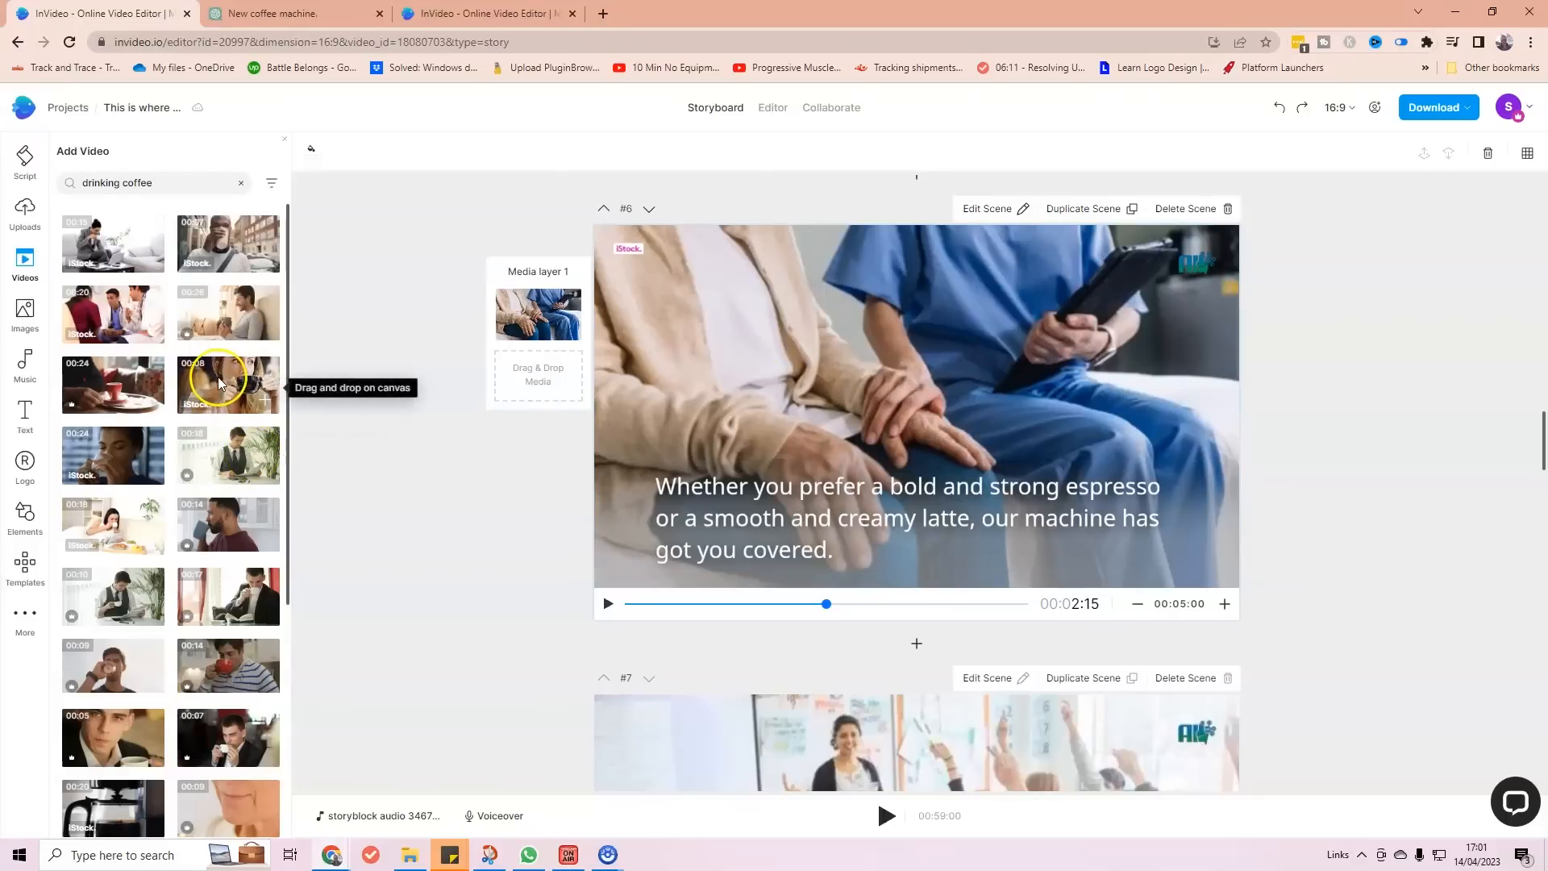
left_click_drag(214, 379, 692, 378)
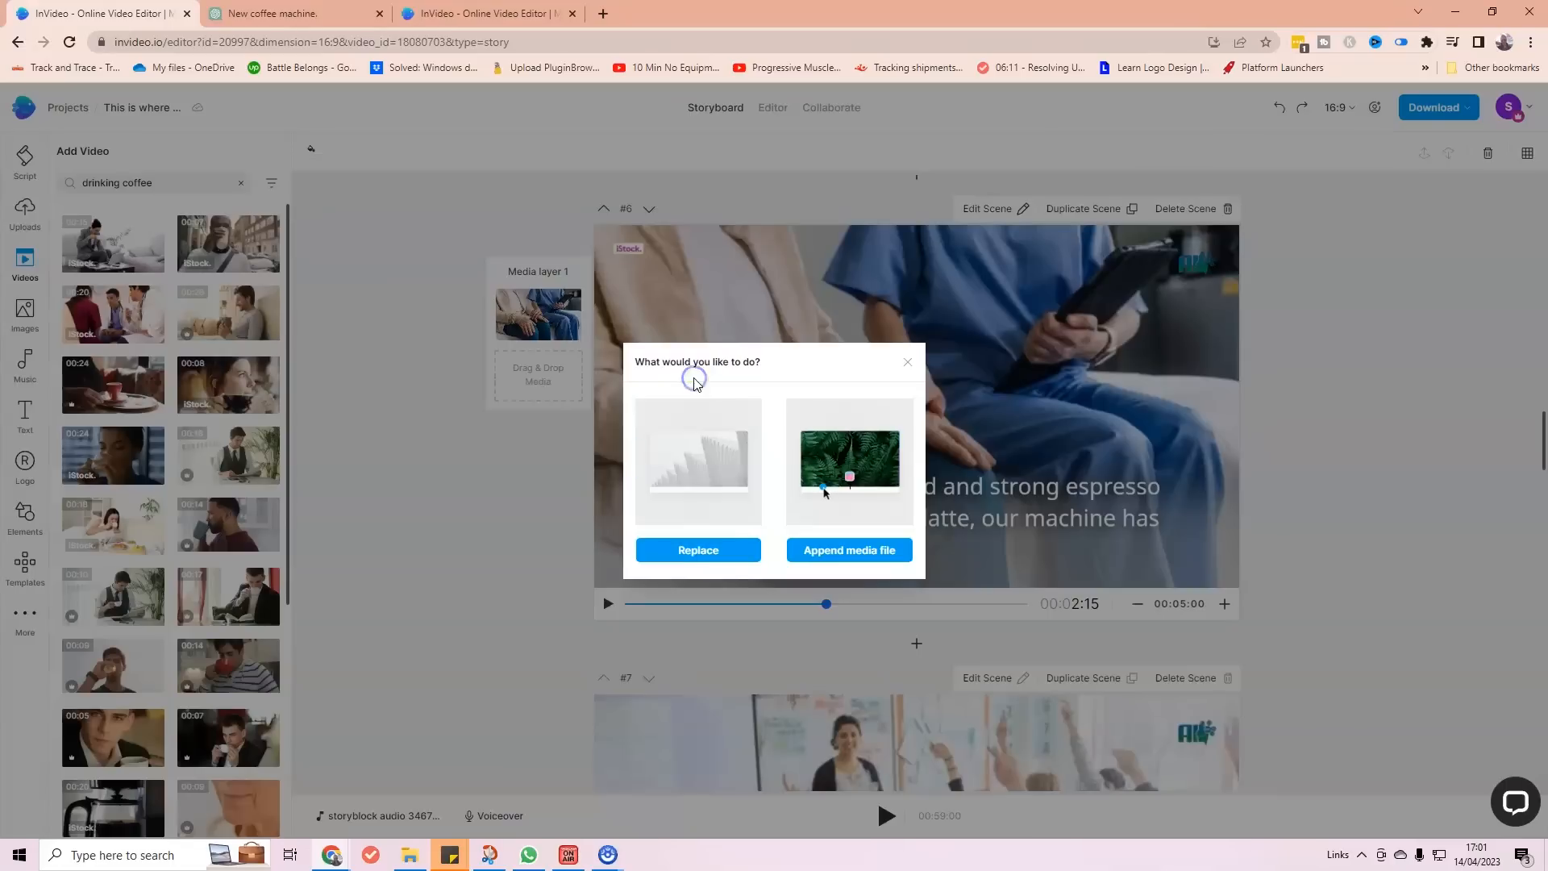
left_click(735, 546)
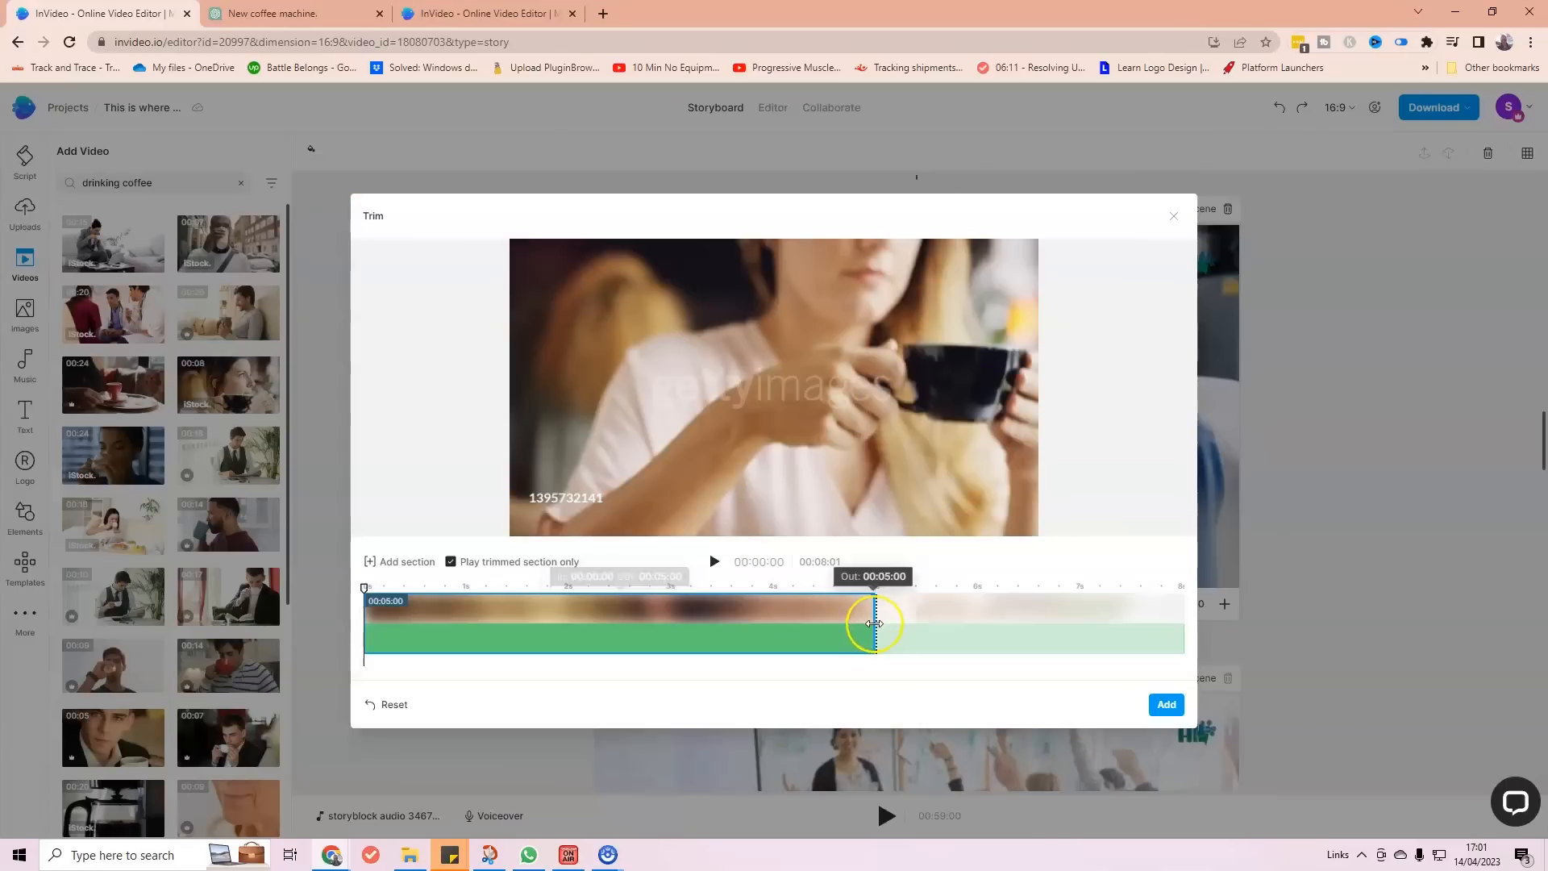
left_click_drag(875, 623, 1020, 625)
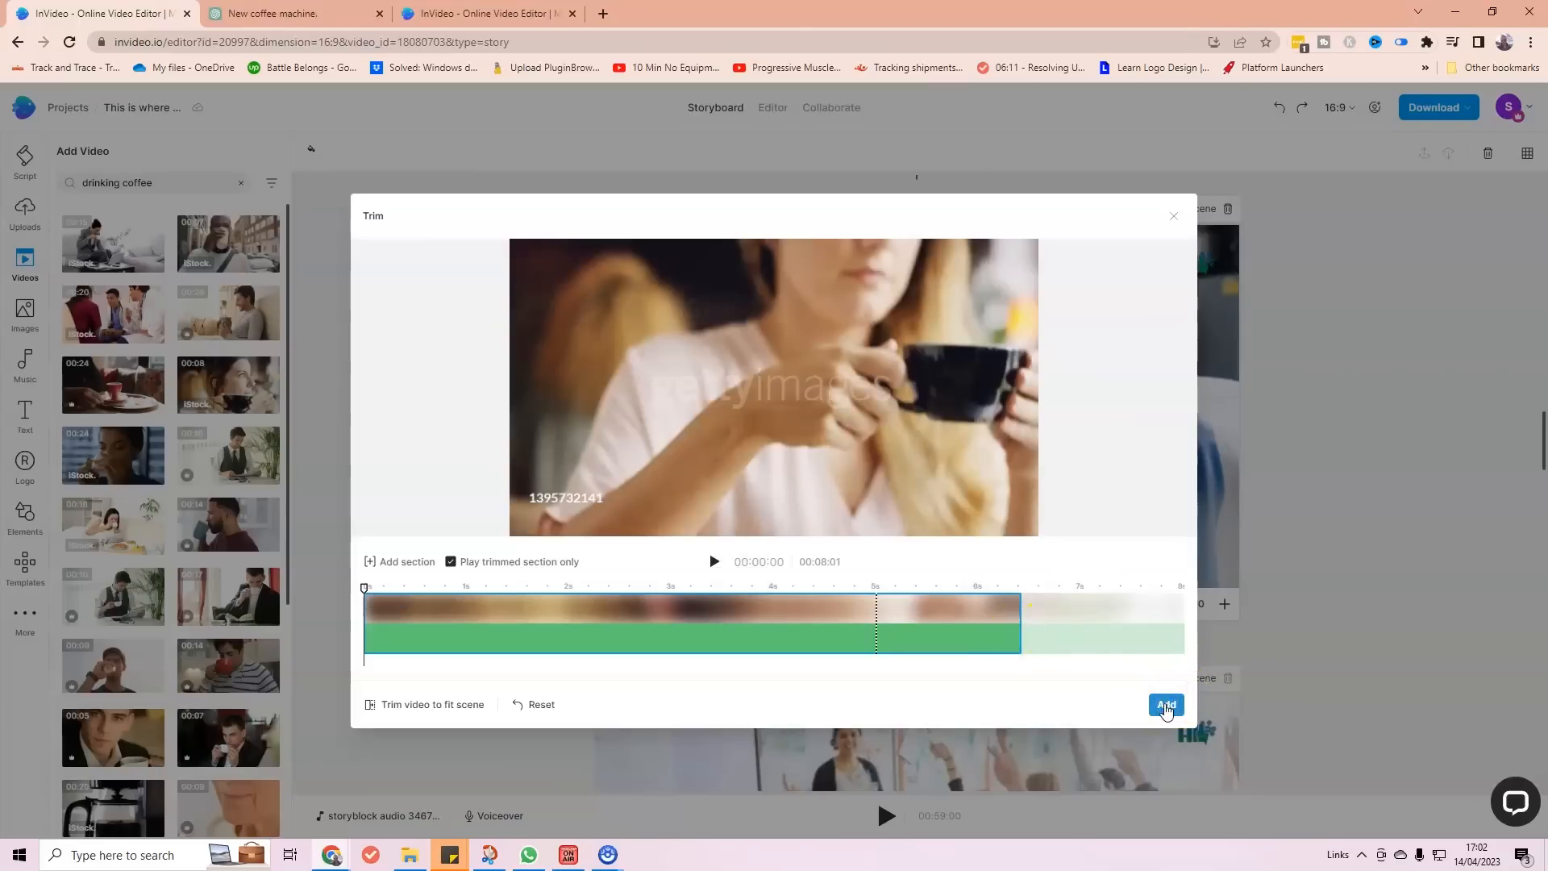
left_click(1165, 706)
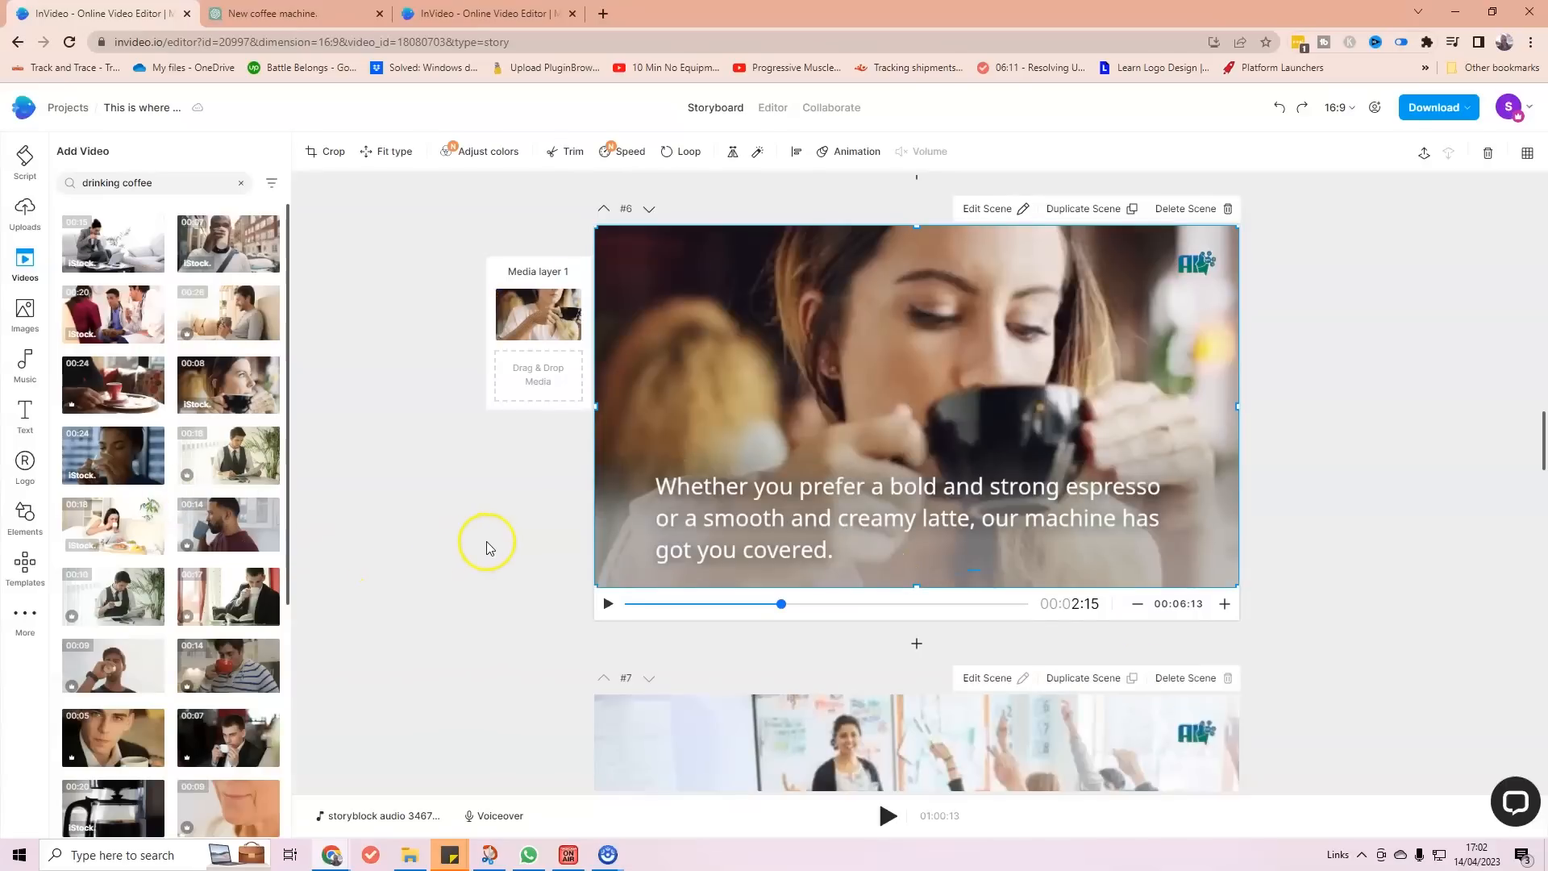
Search the stock videos for "coffee touch screen" to find footage for scene #7.
scroll(491, 540, "down", 5)
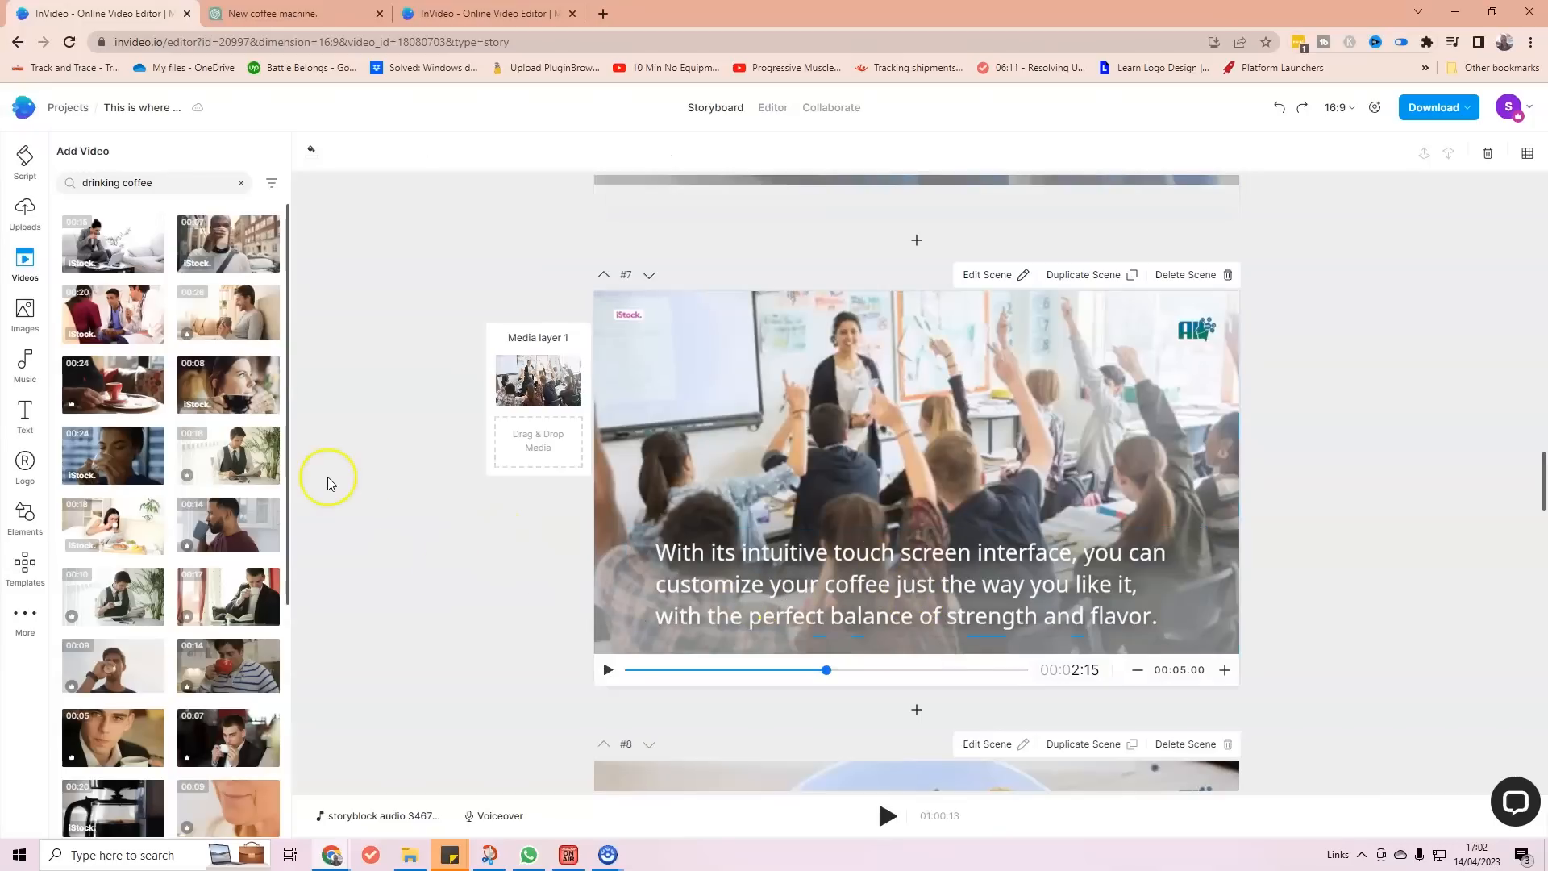
left_click(174, 183)
key("Return")
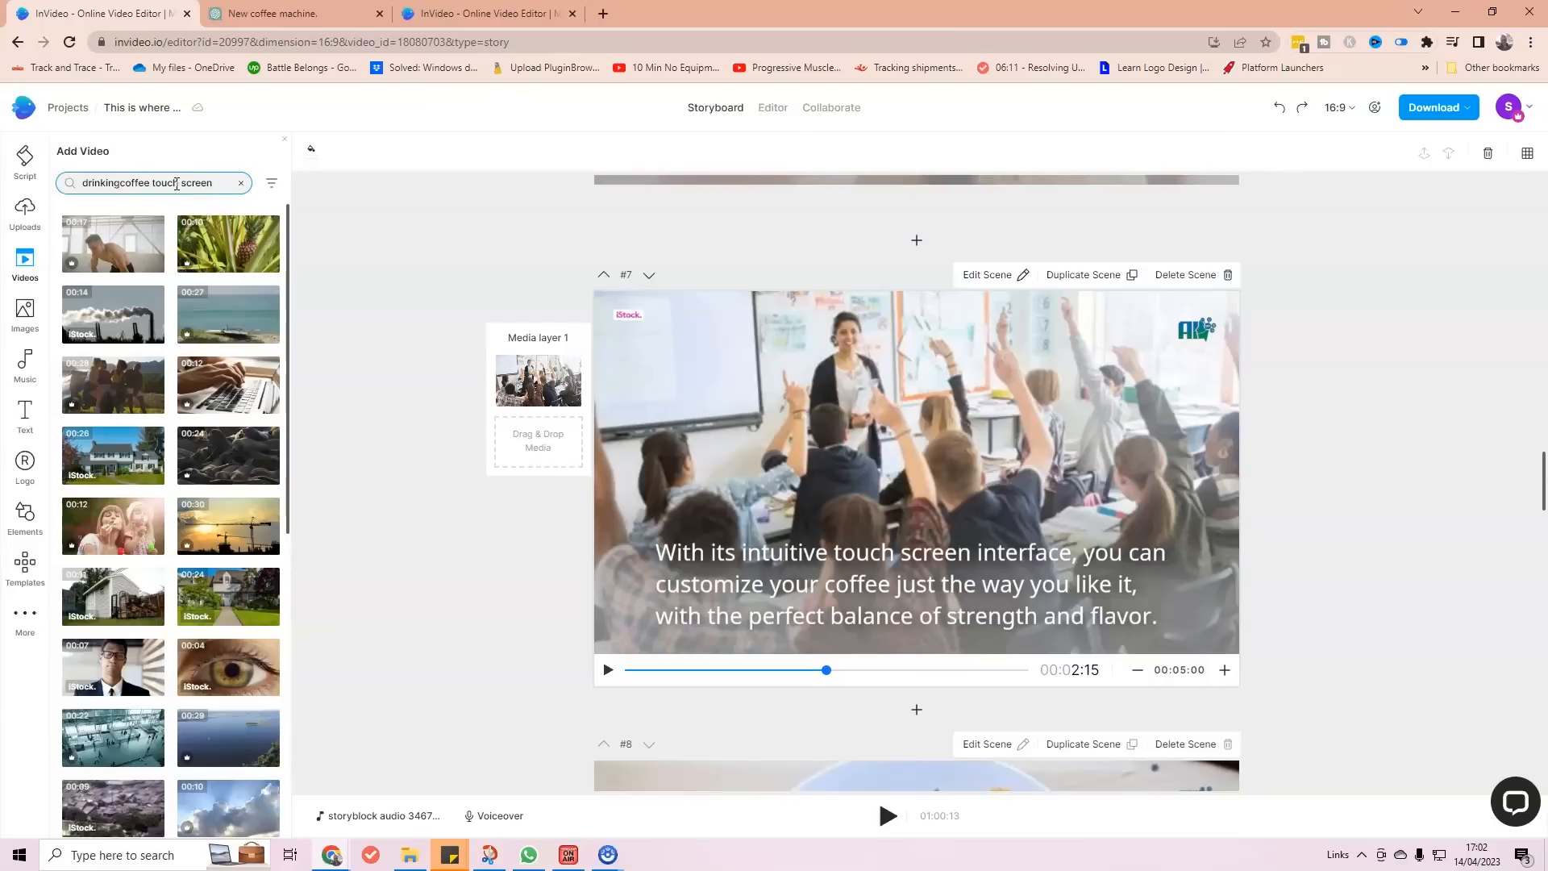
key("Return")
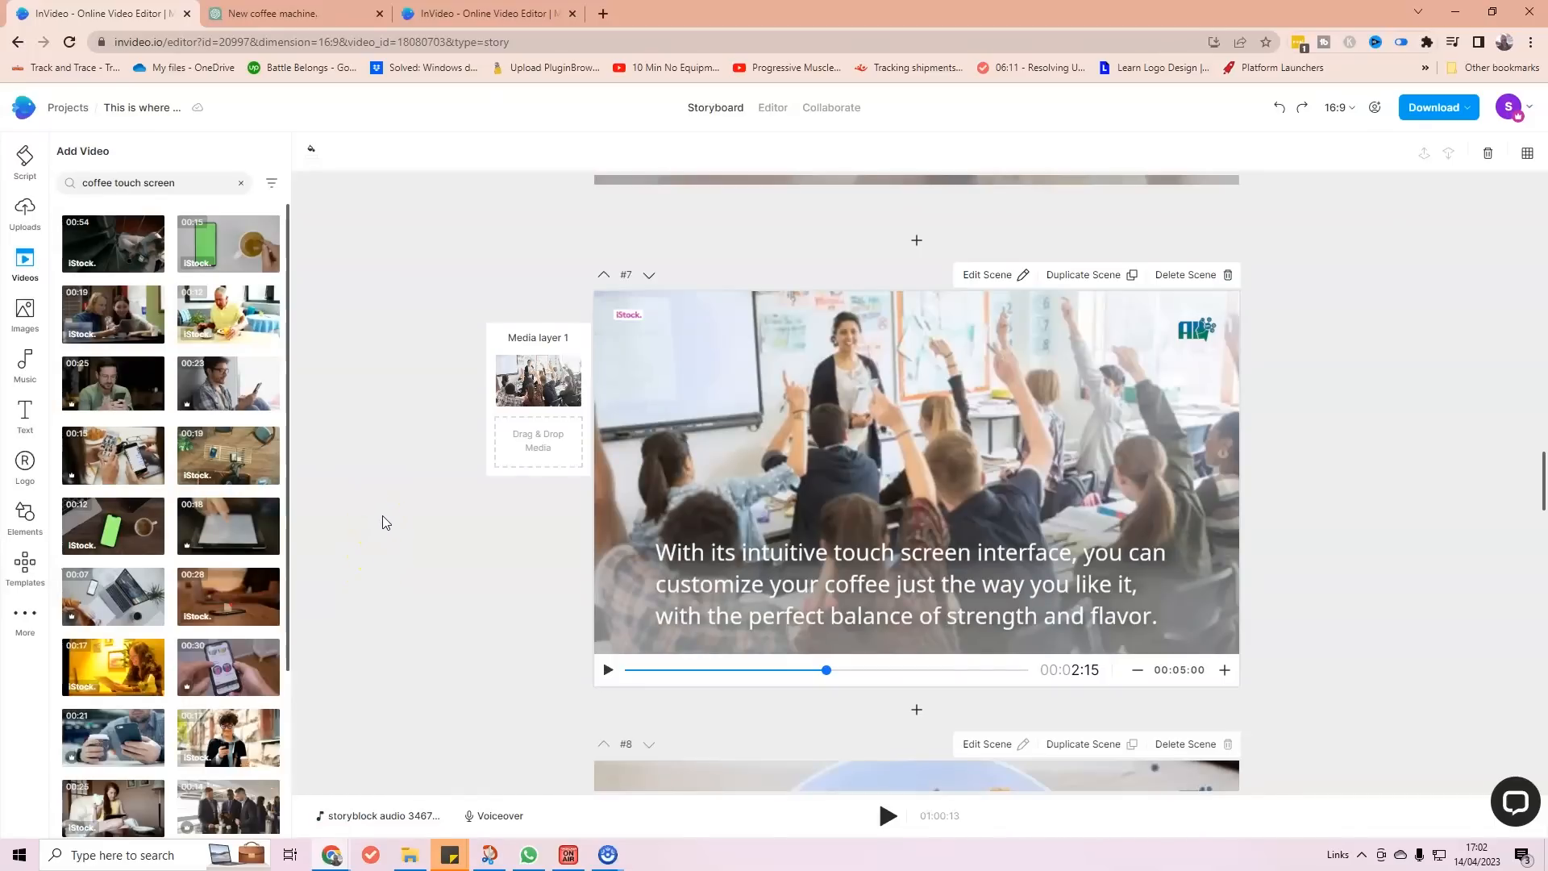
Refine the stock video search to "coffee machine touch screen" and browse the clips for scene #7.
left_click(112, 182)
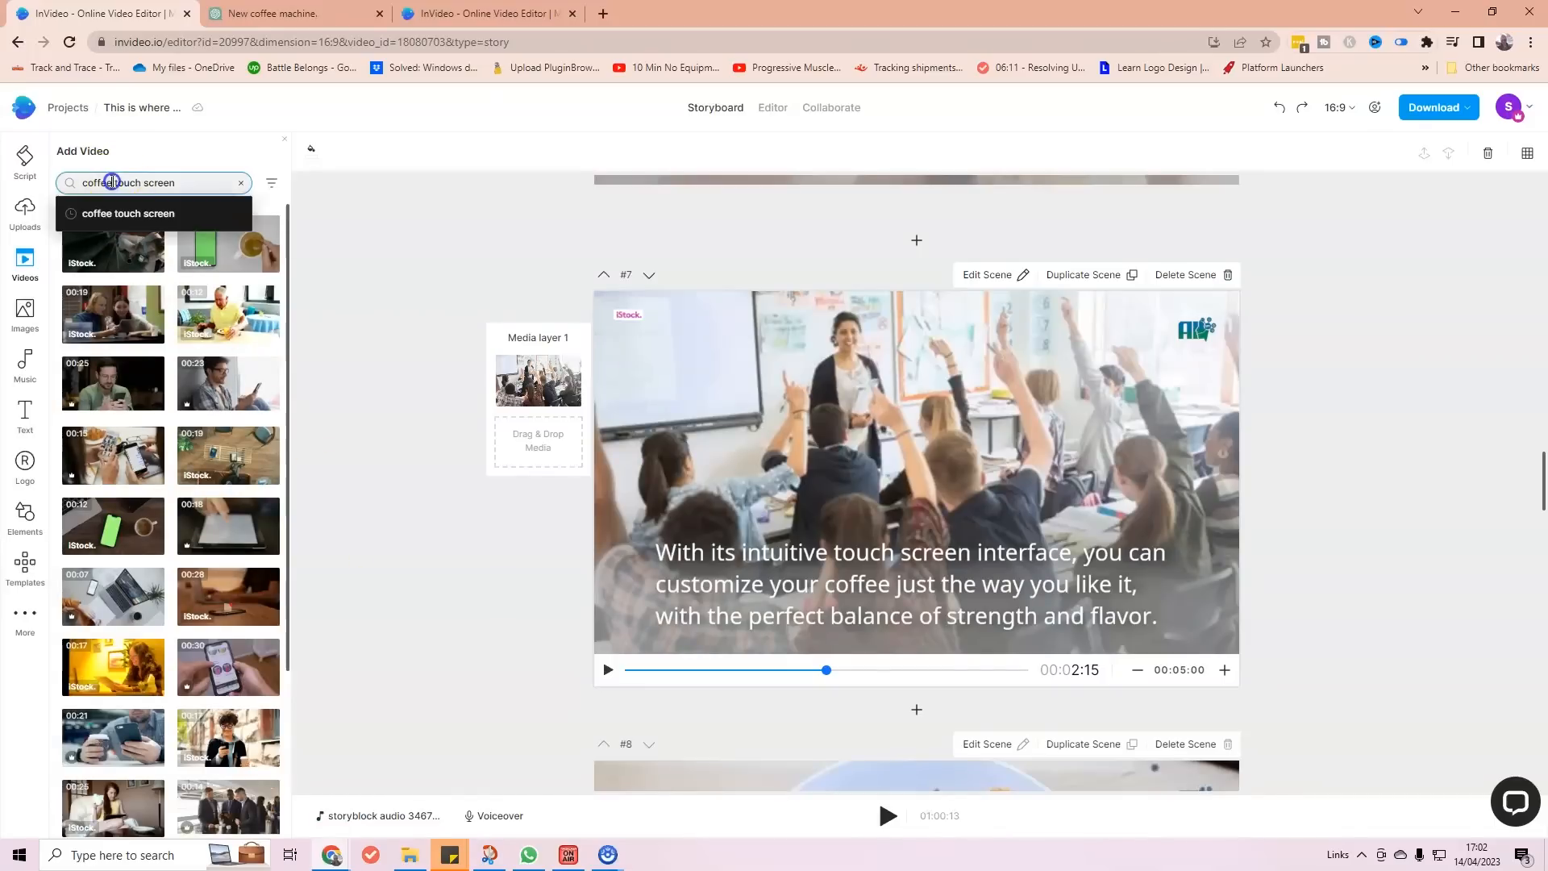
left_click(107, 180)
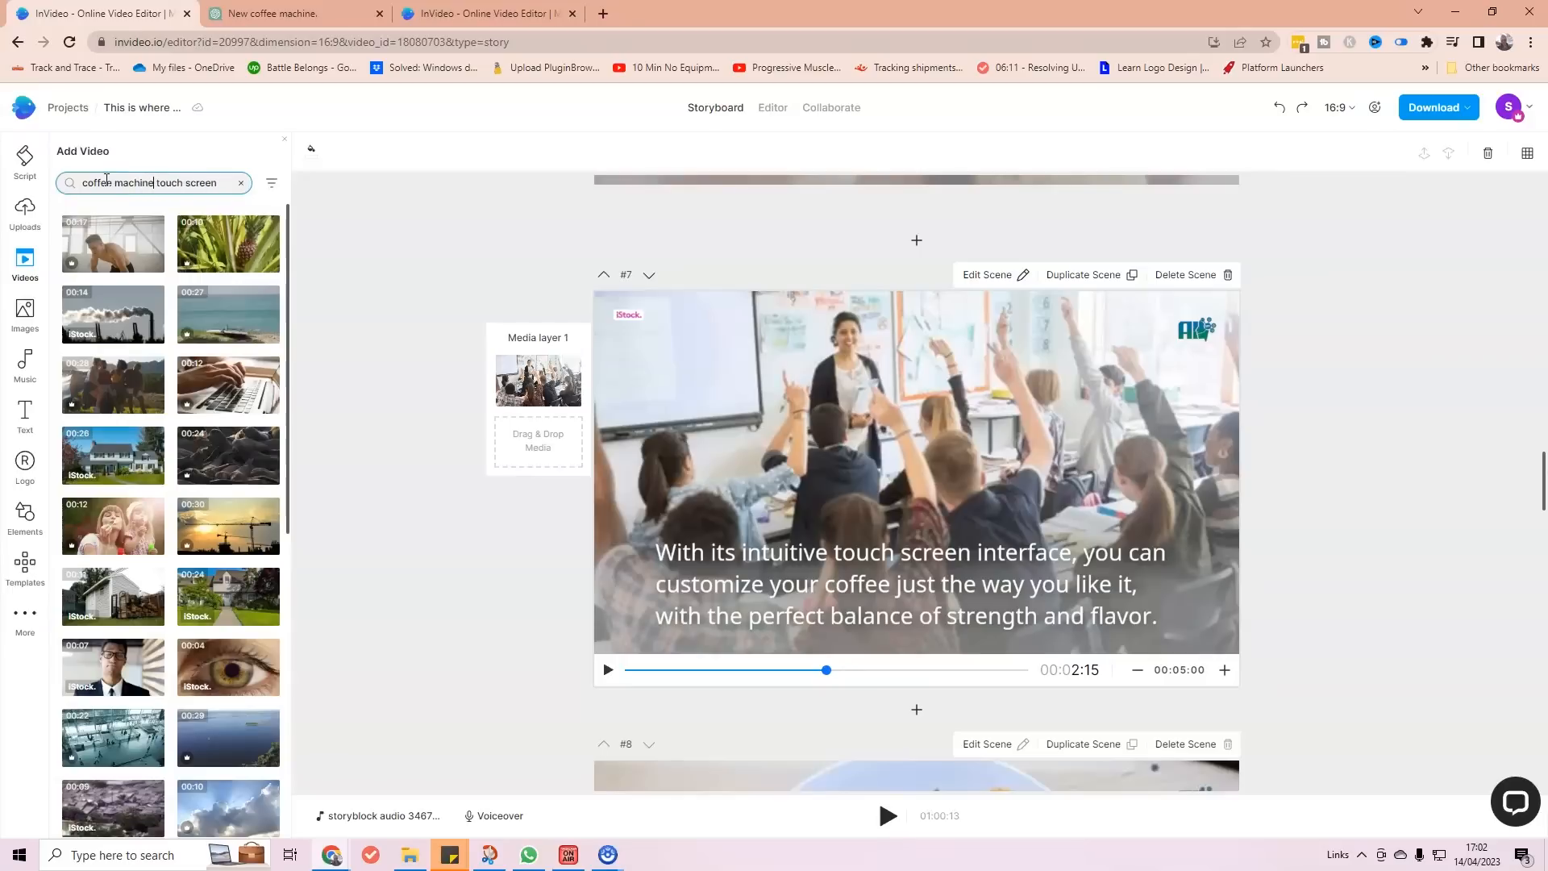
type("machine")
key("Return")
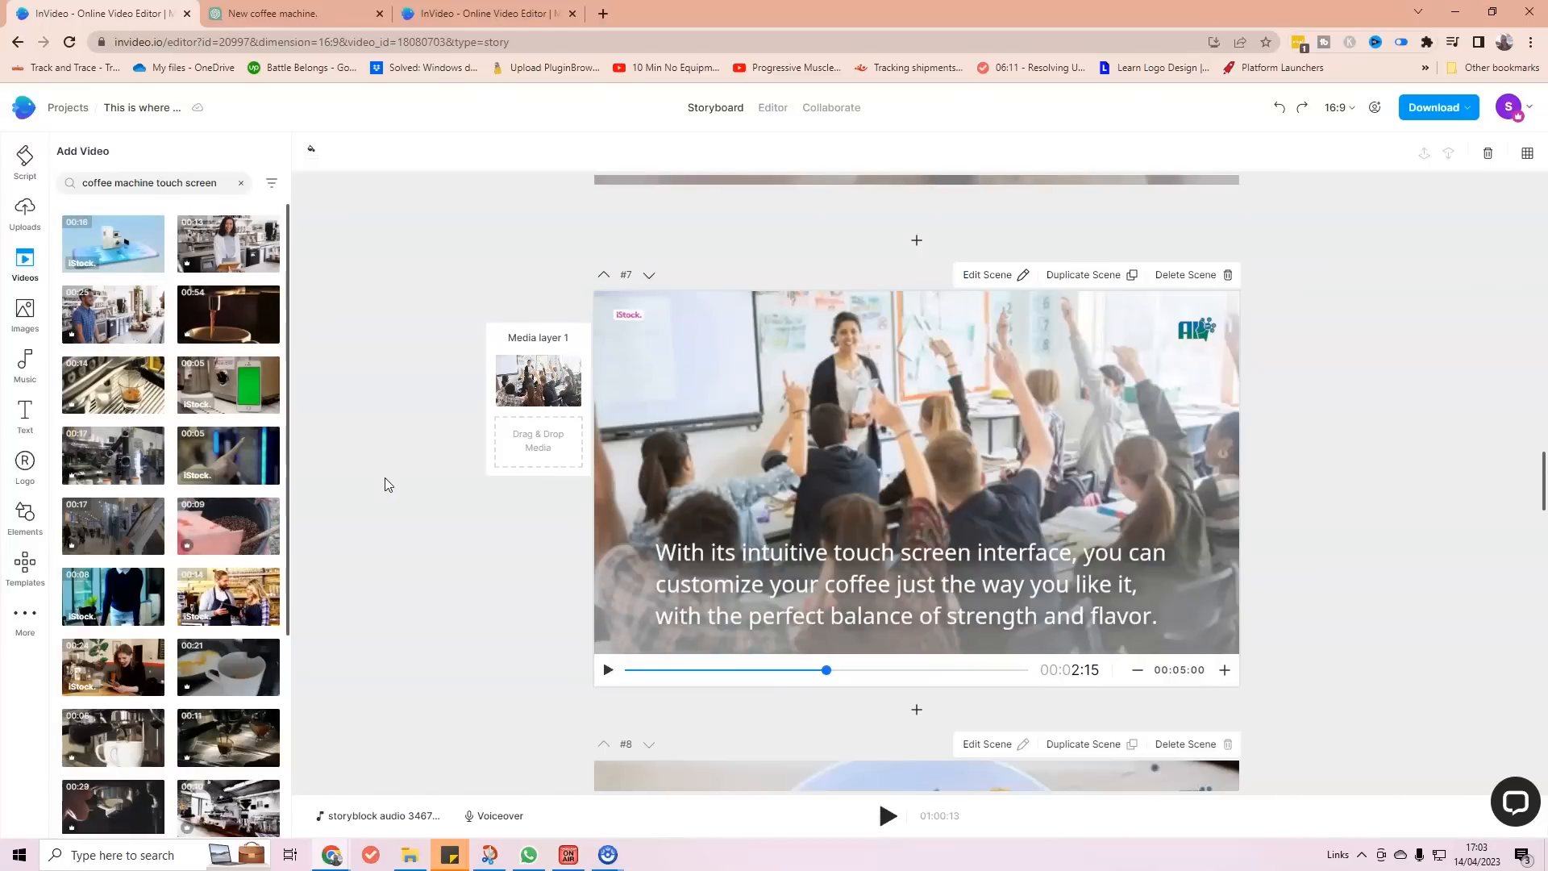
scroll(278, 533, "down", 1)
scroll(279, 539, "down", 3)
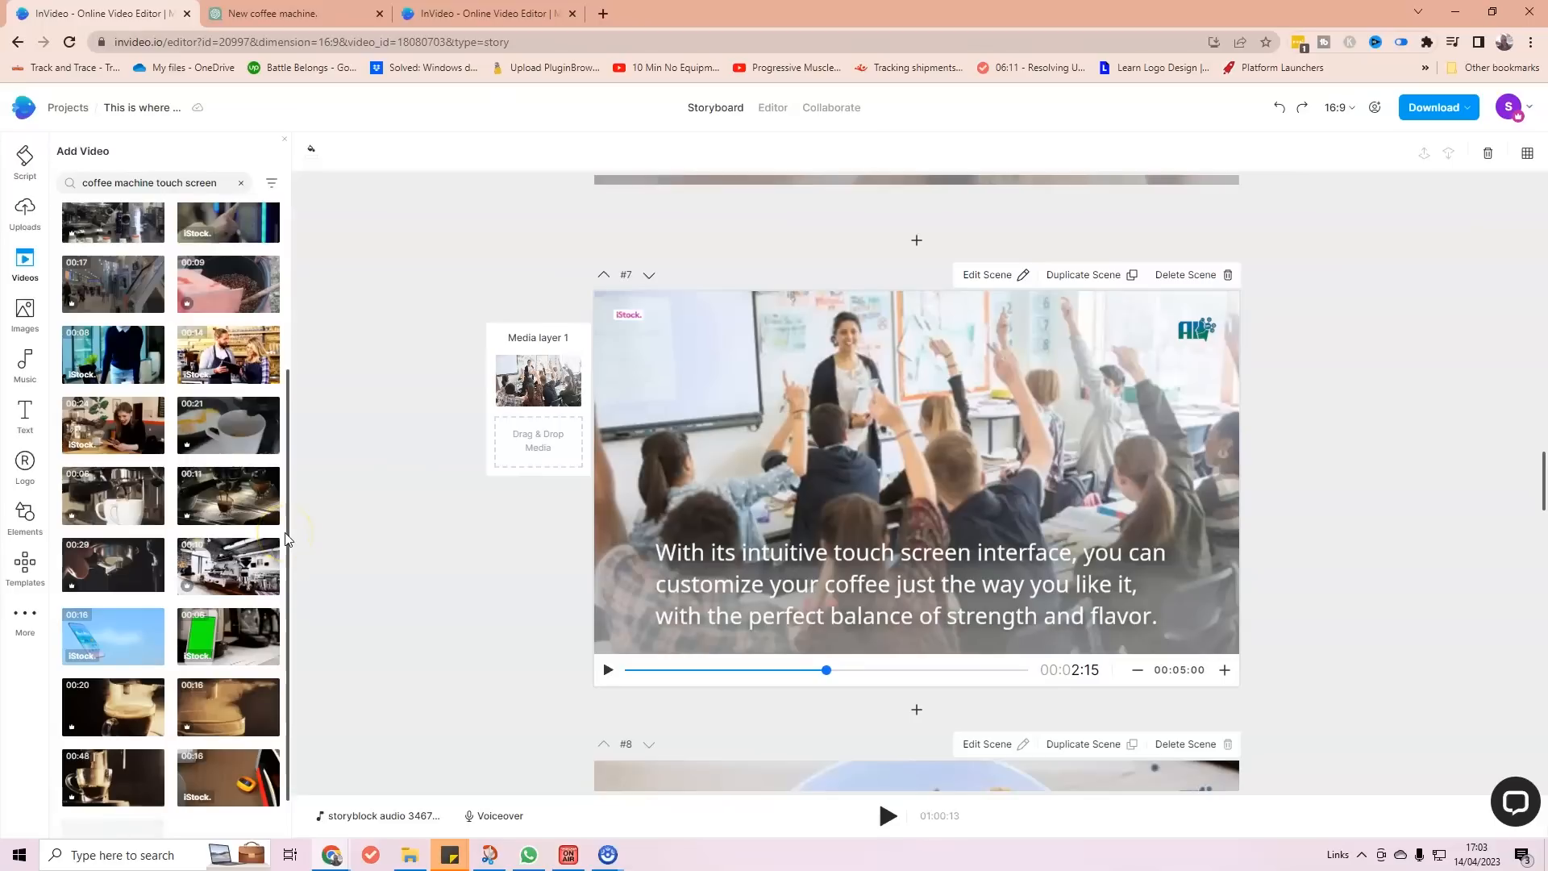
scroll(287, 539, "up", 3)
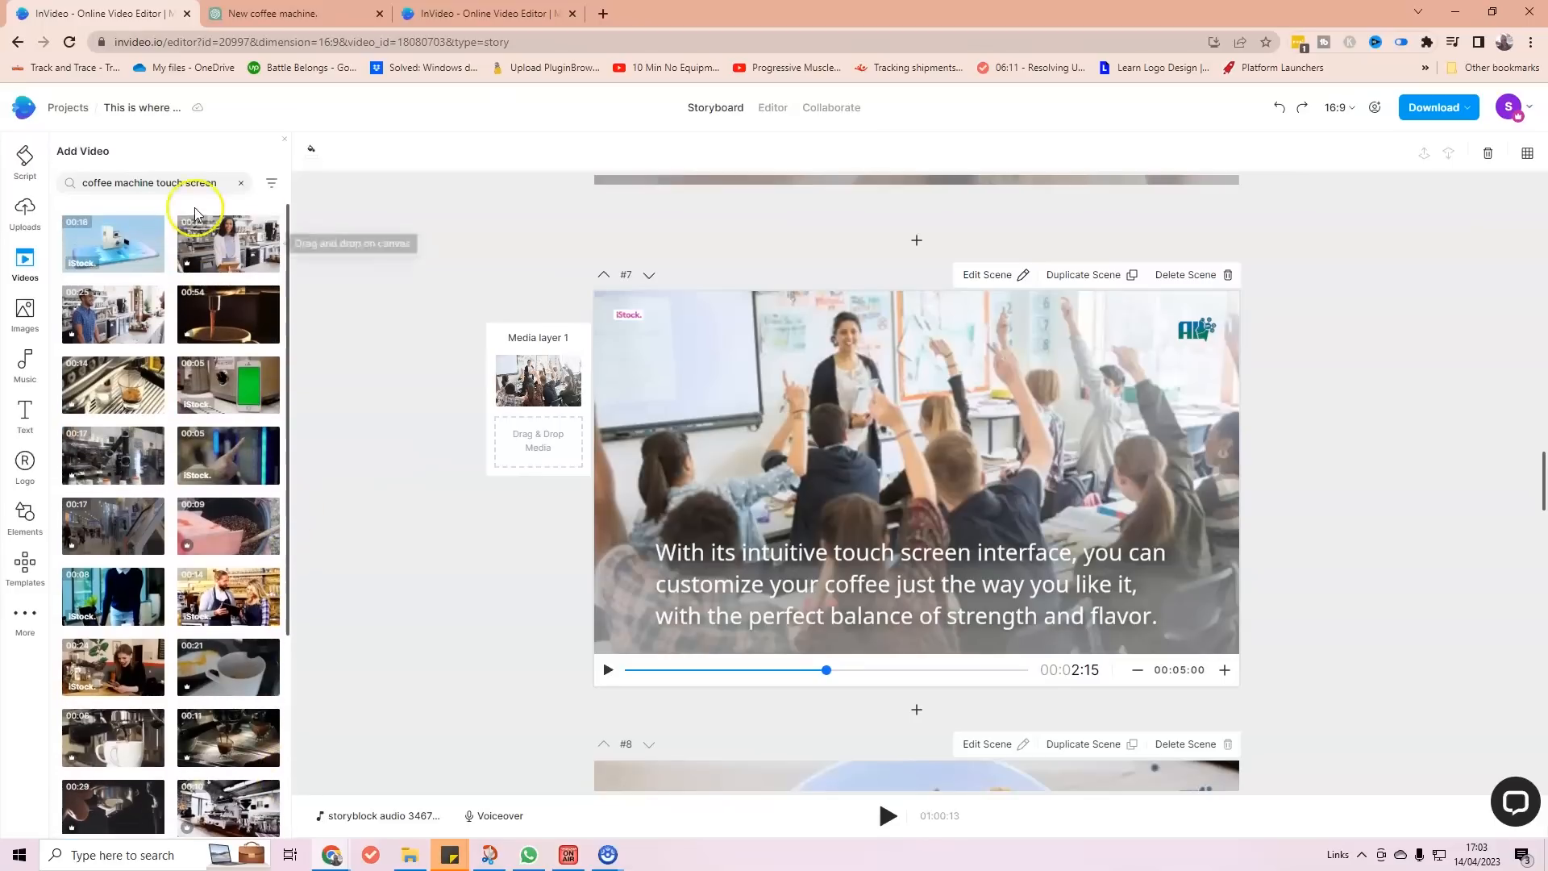
Search for "touch screen coffee" and replace scene #7's media with the 18-second clip of a finger on a tablet, keeping its first 5 seconds.
left_click(156, 180)
left_click_drag(156, 180, 87, 186)
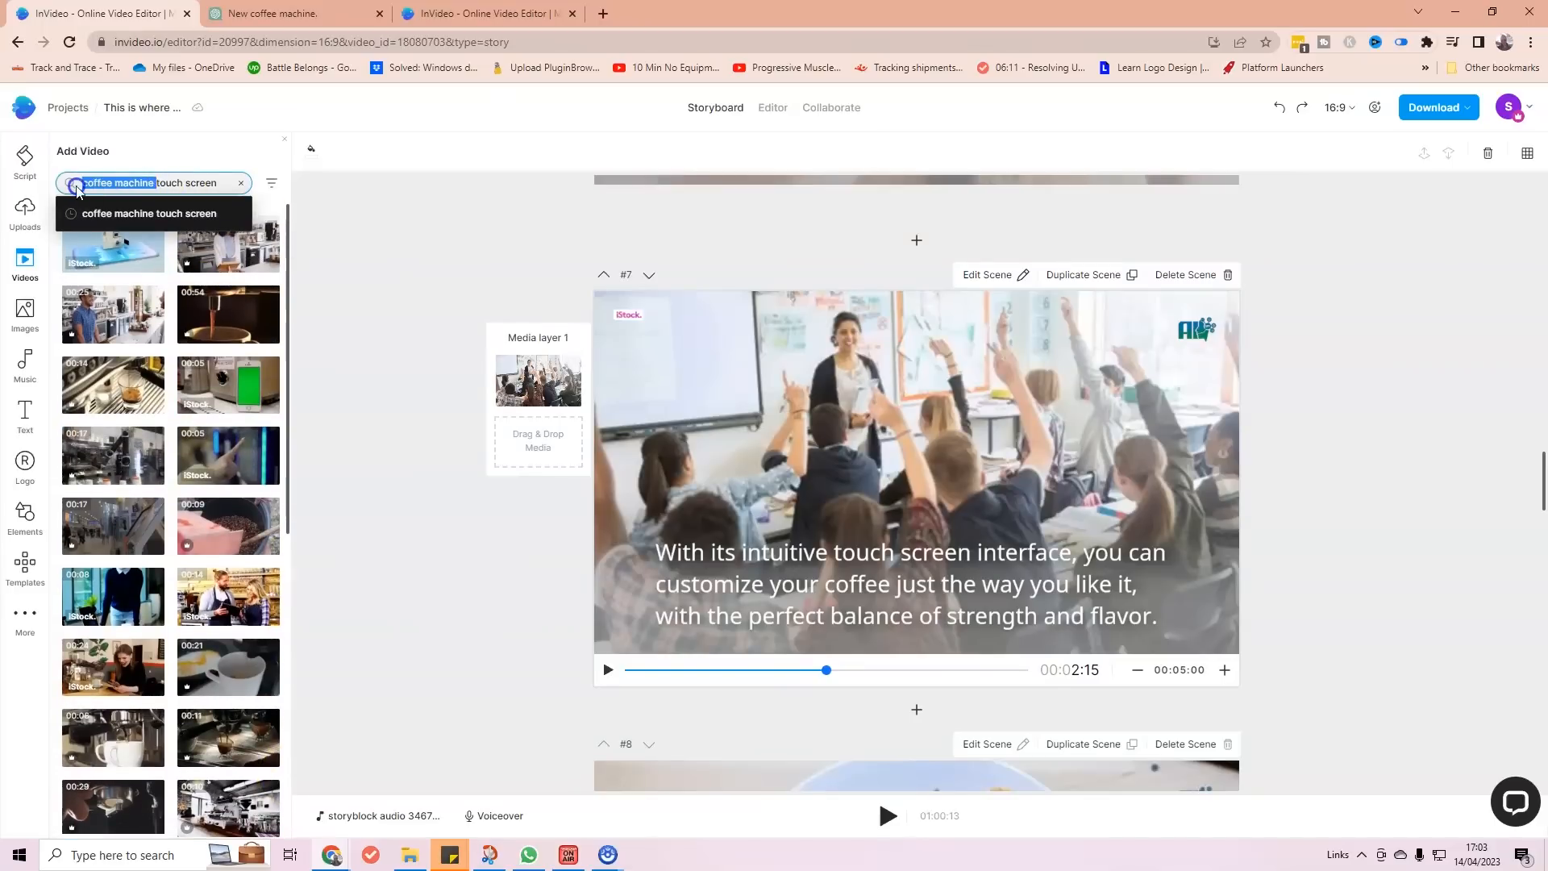
key("BackSpace")
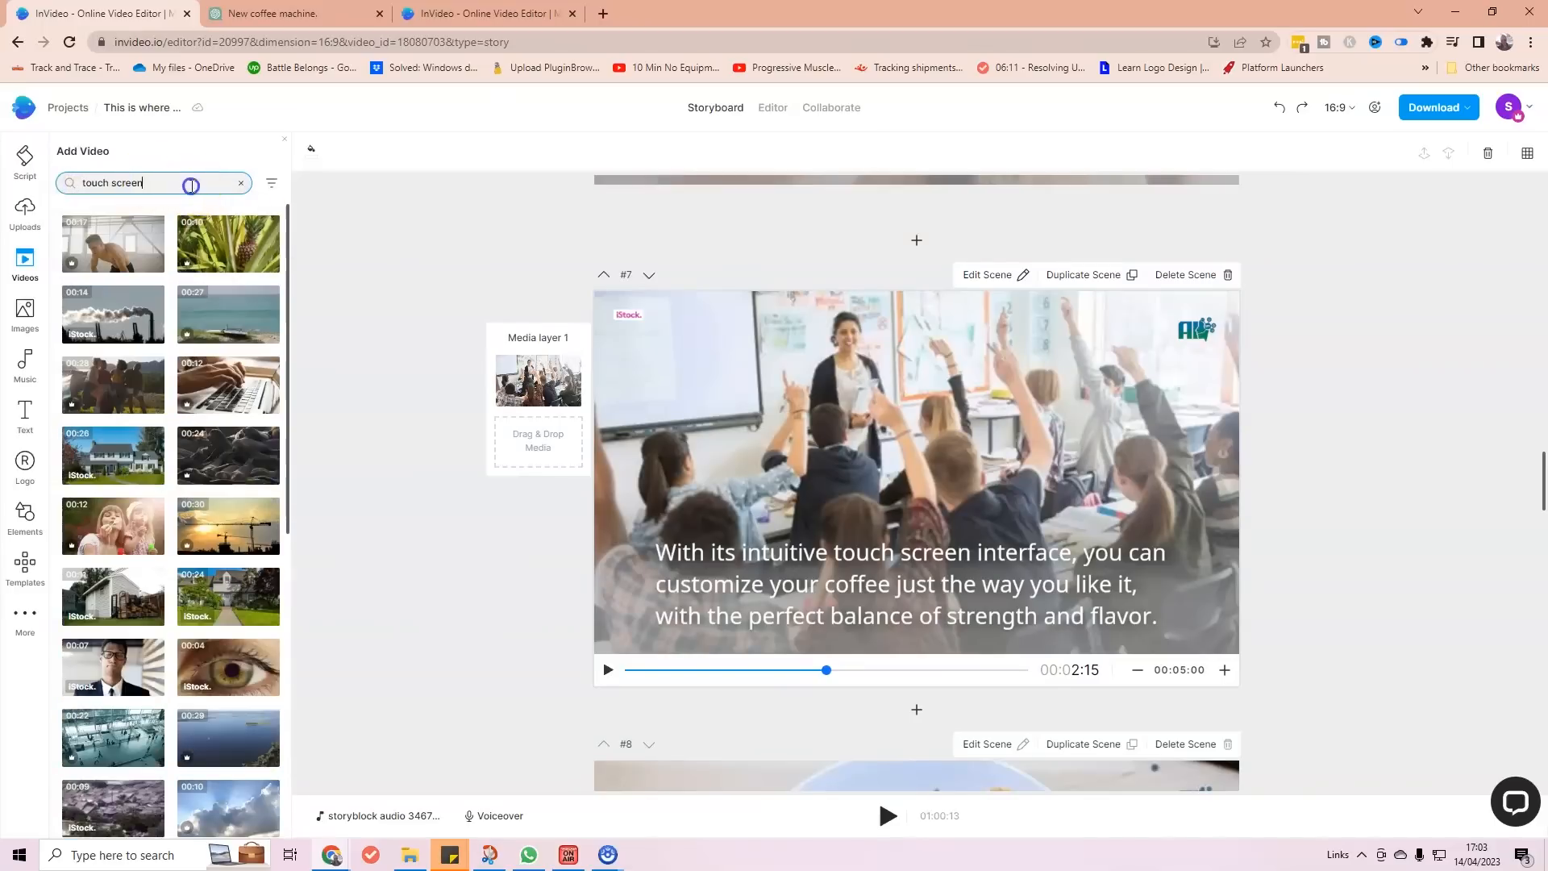
type("coffee")
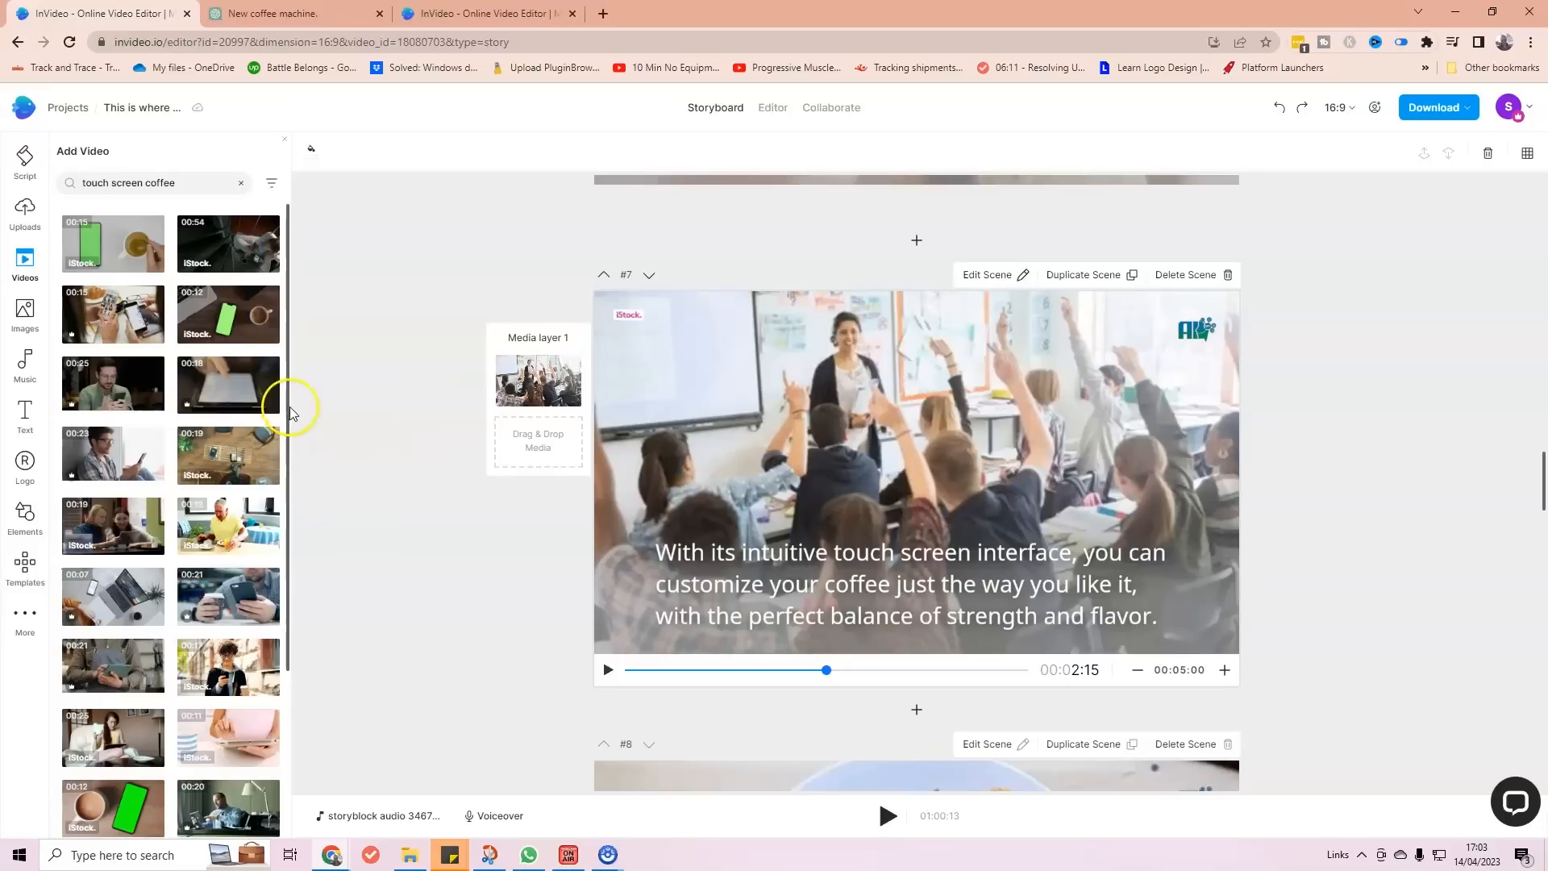
left_click_drag(274, 402, 880, 421)
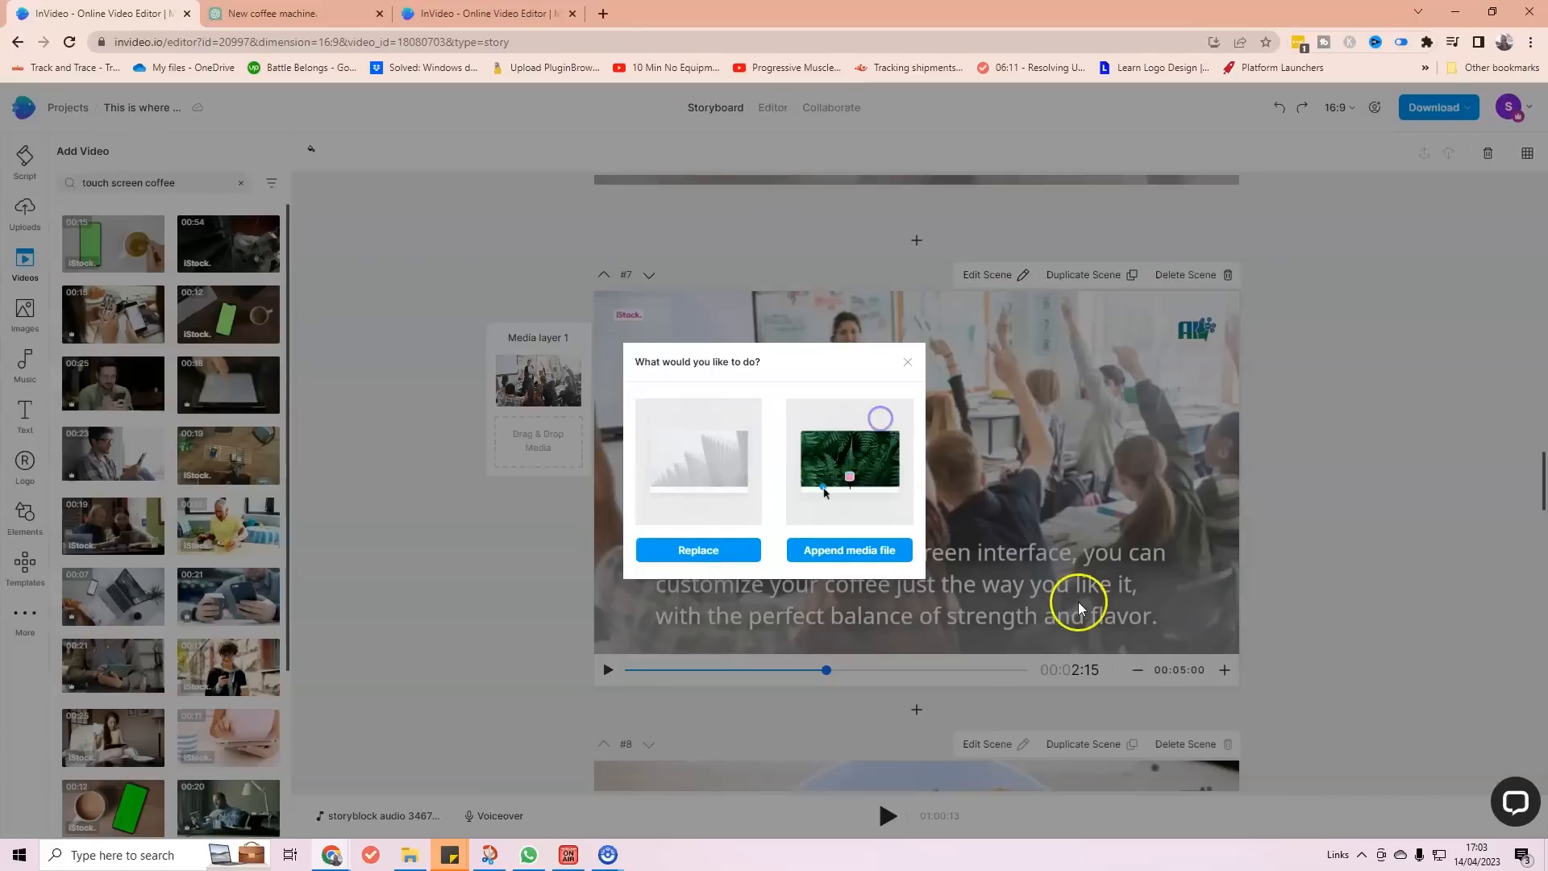
left_click(708, 549)
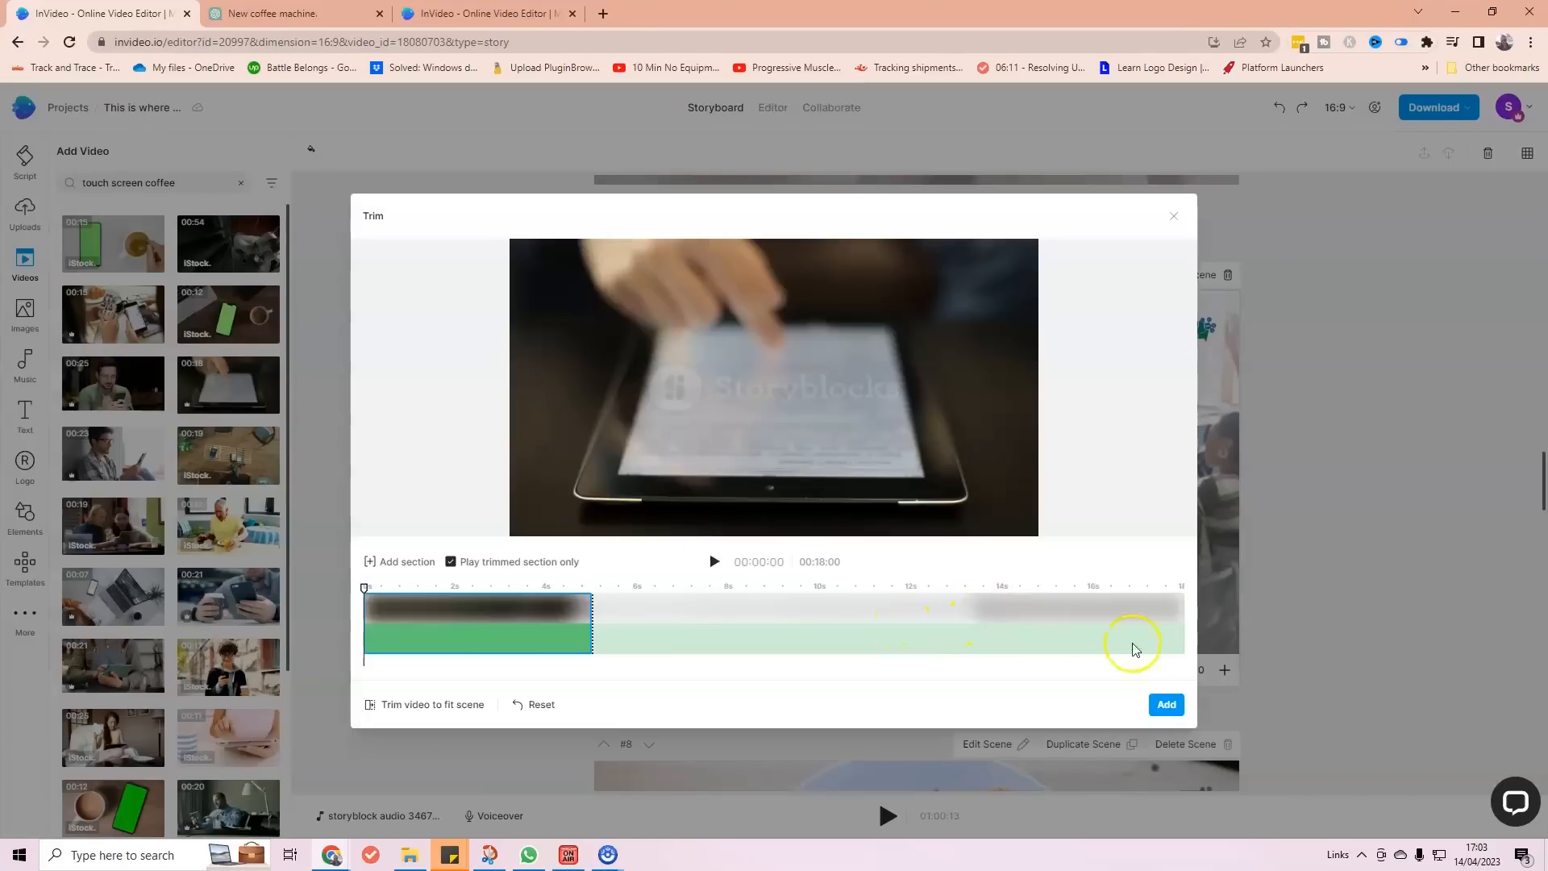
left_click(1166, 704)
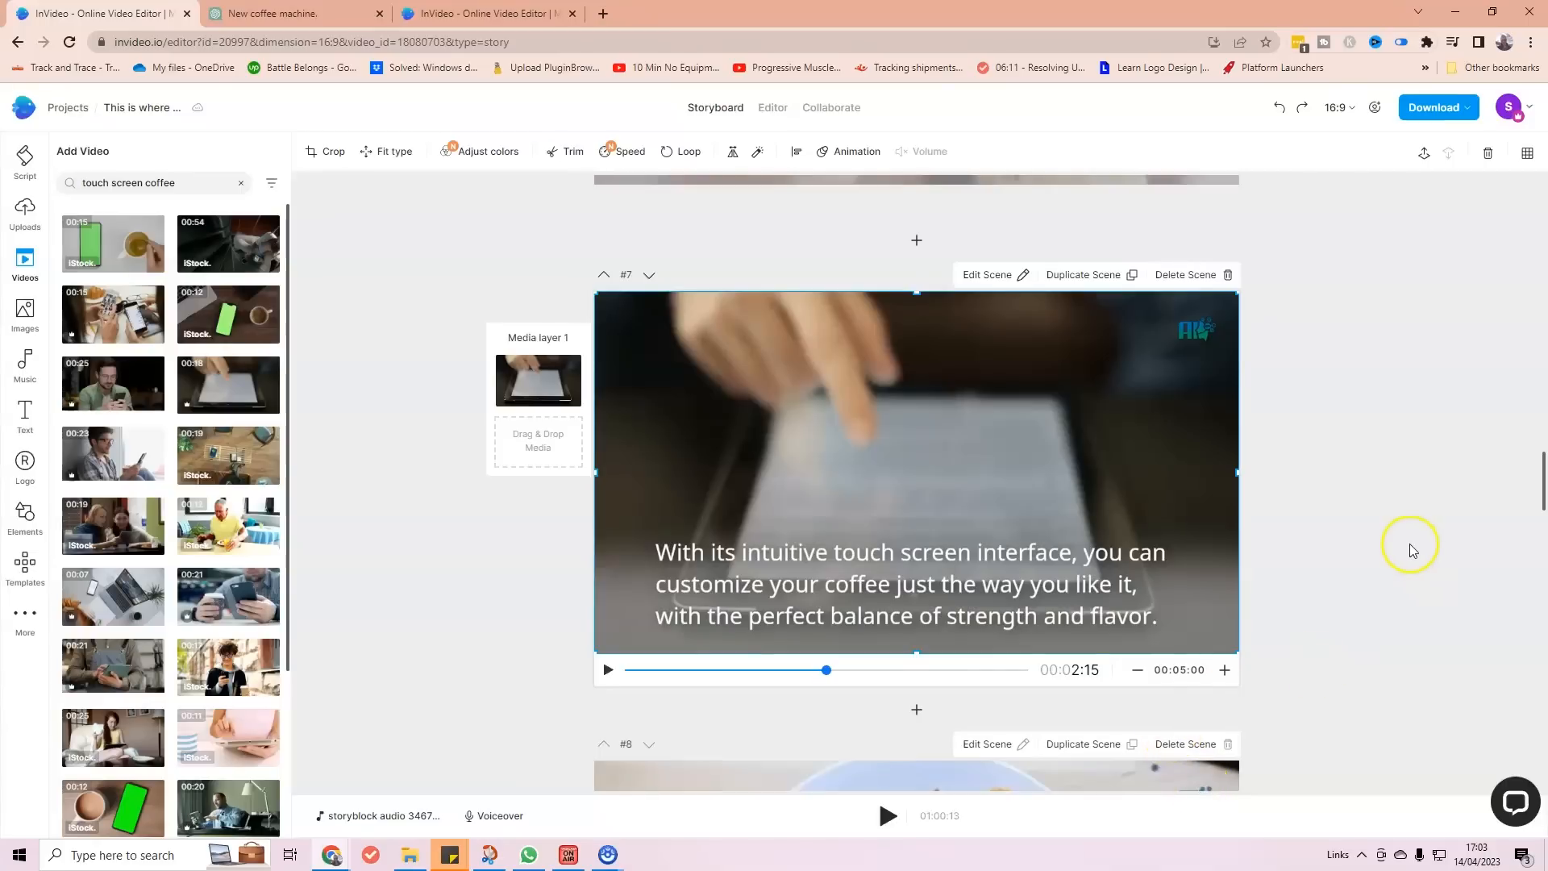
Check the text of scene #8 and search the stock videos for "eco coffee" to find footage for it.
scroll(1411, 547, "down", 6)
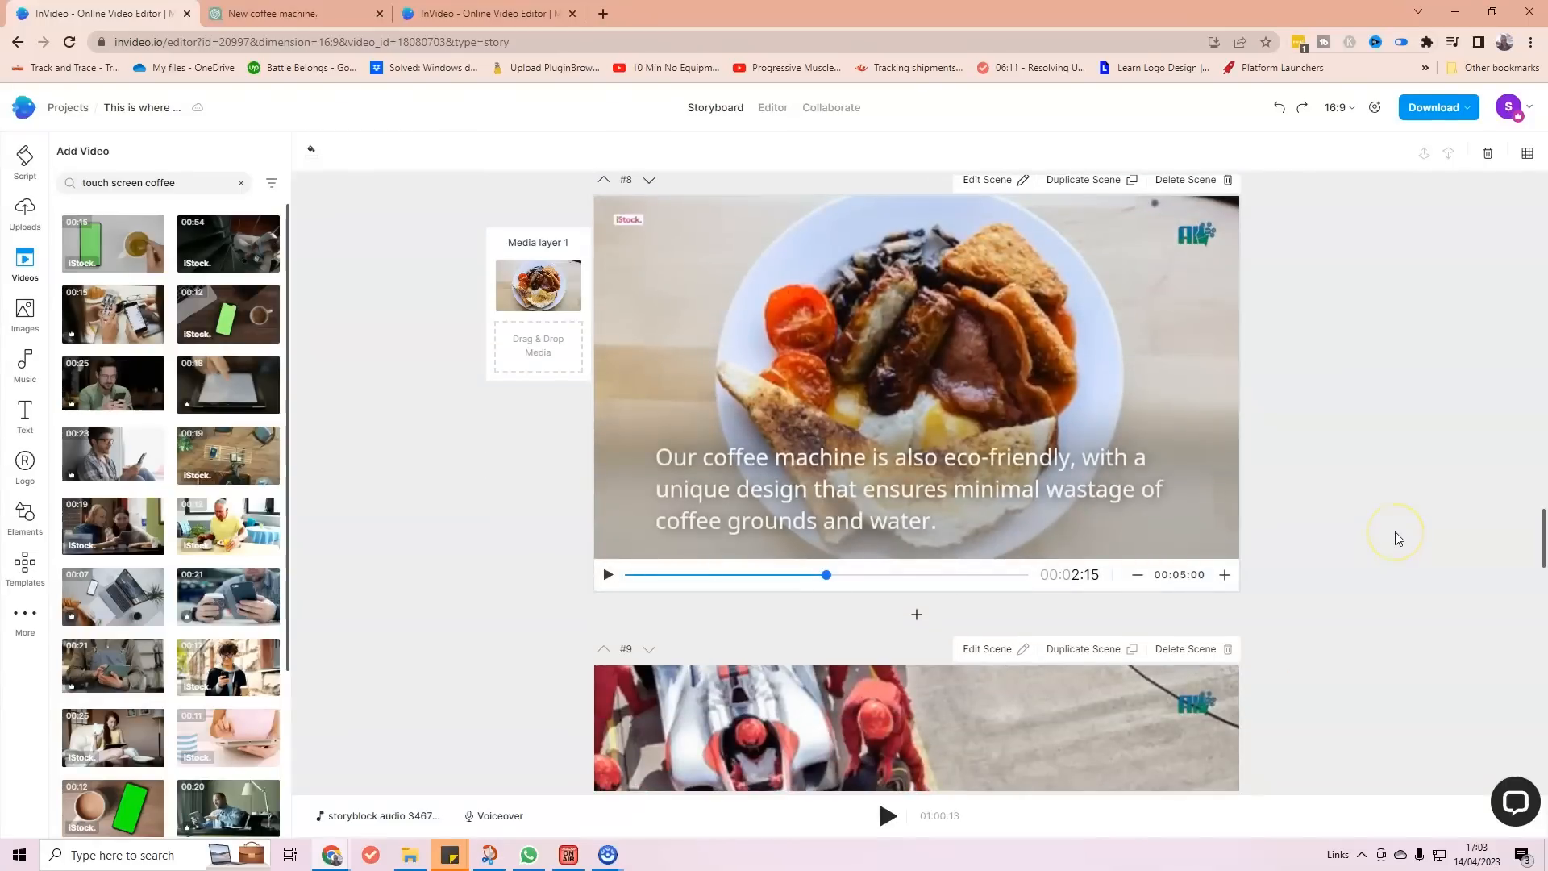
scroll(1397, 538, "down", 5)
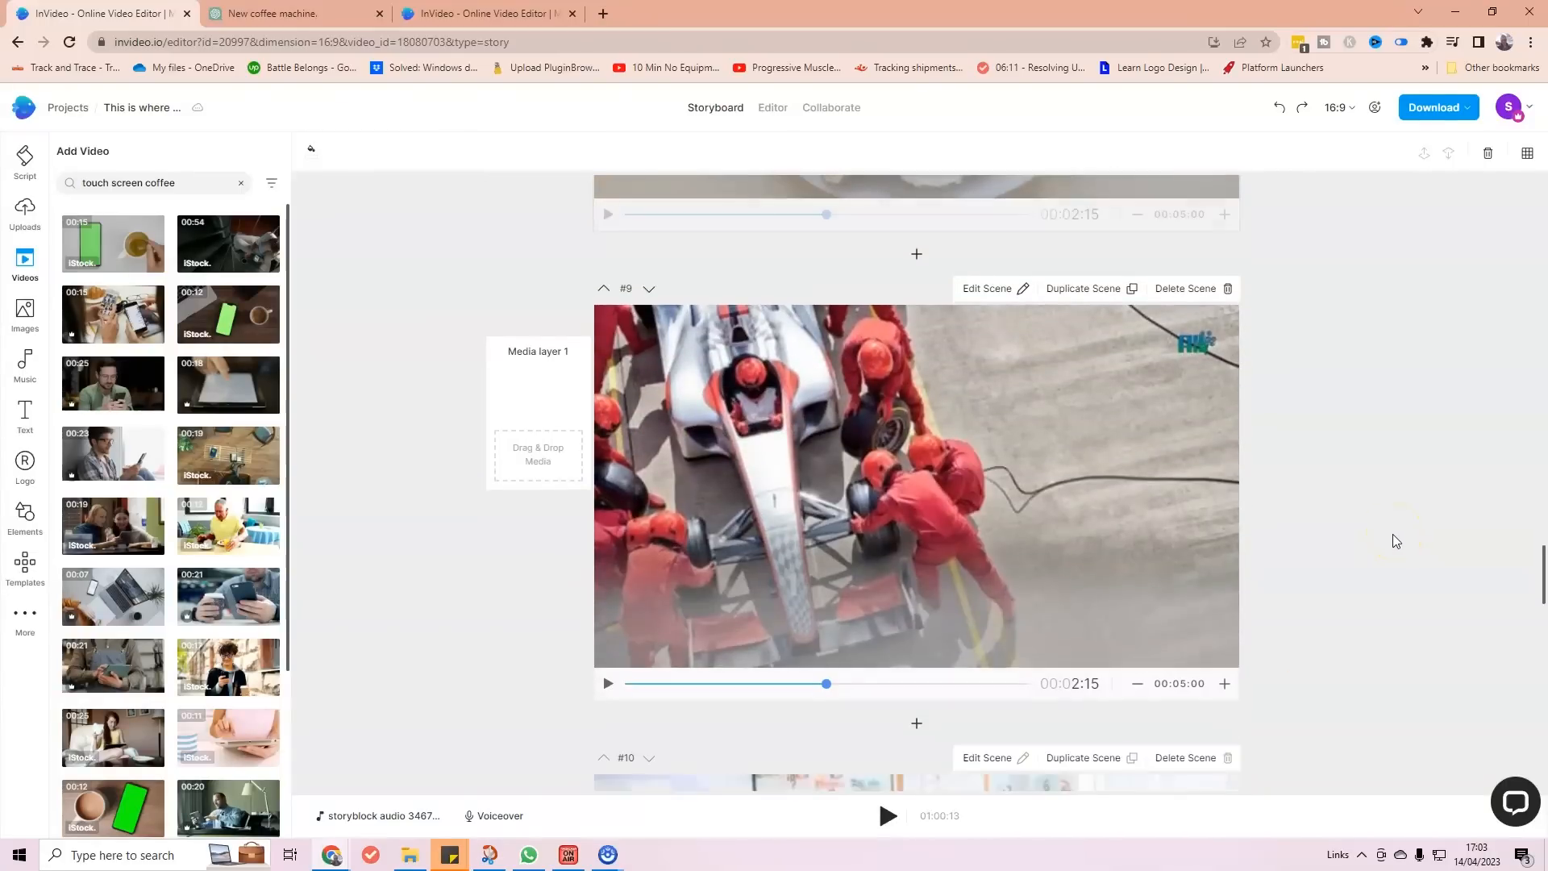
scroll(1396, 544, "up", 2)
scroll(1392, 539, "up", 3)
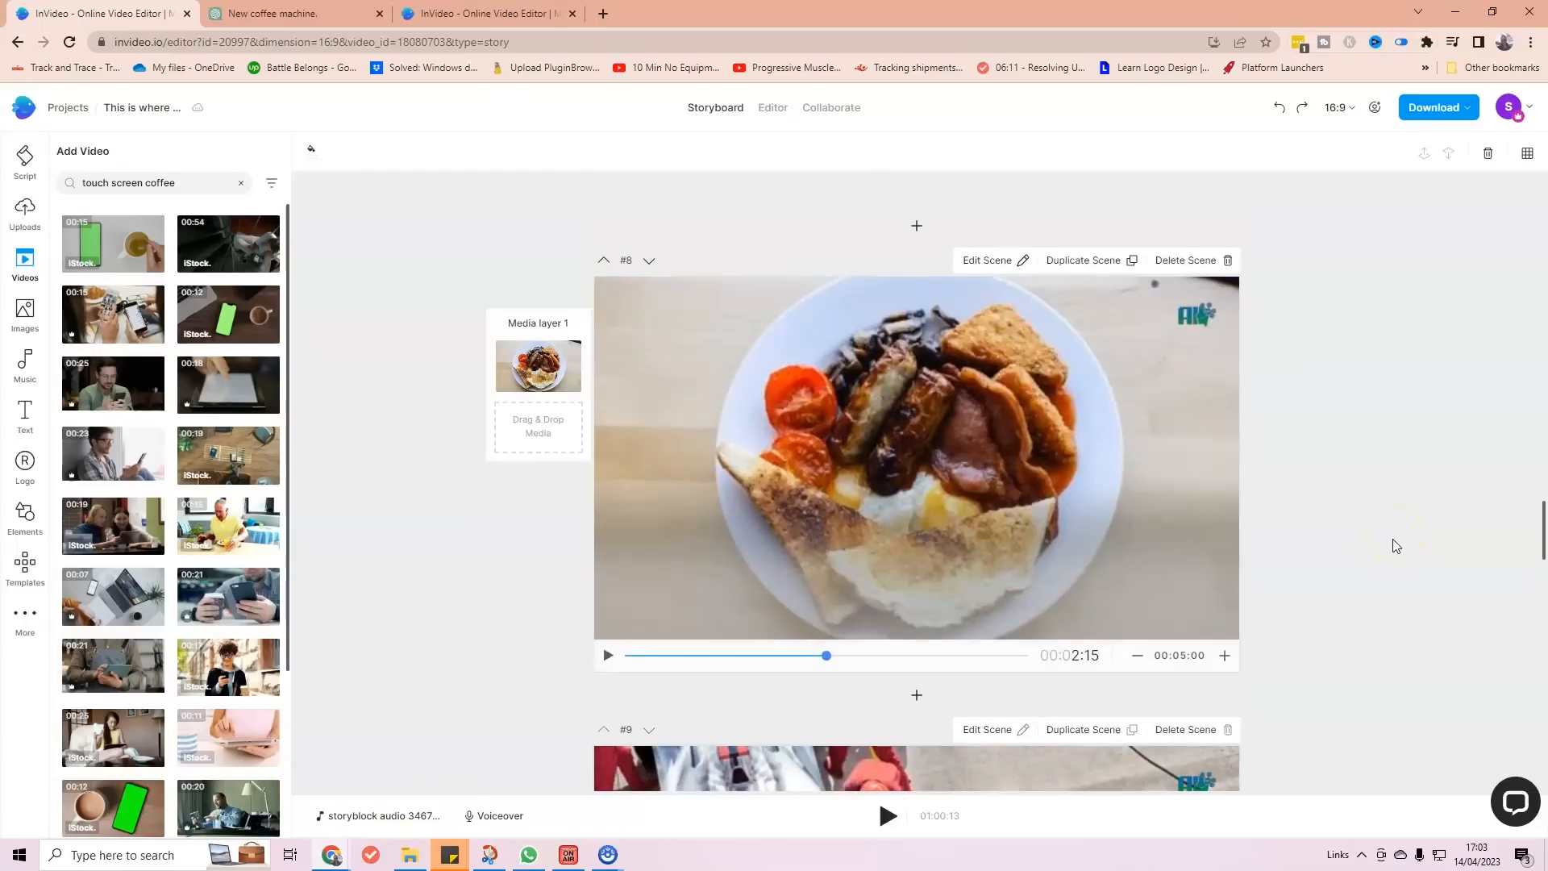
left_click(951, 505)
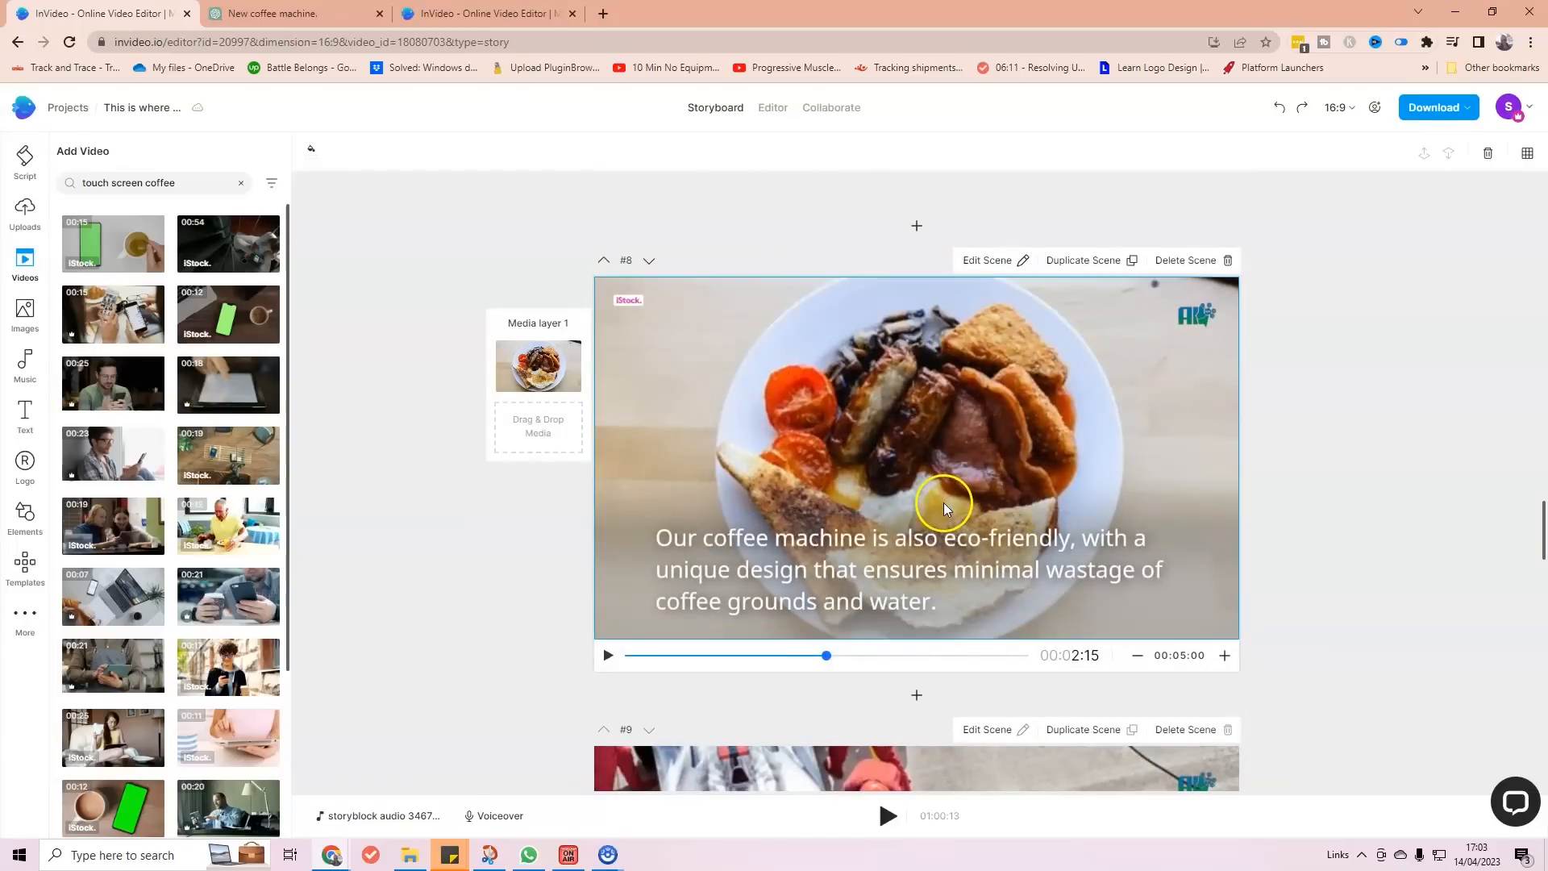
double_click(161, 183)
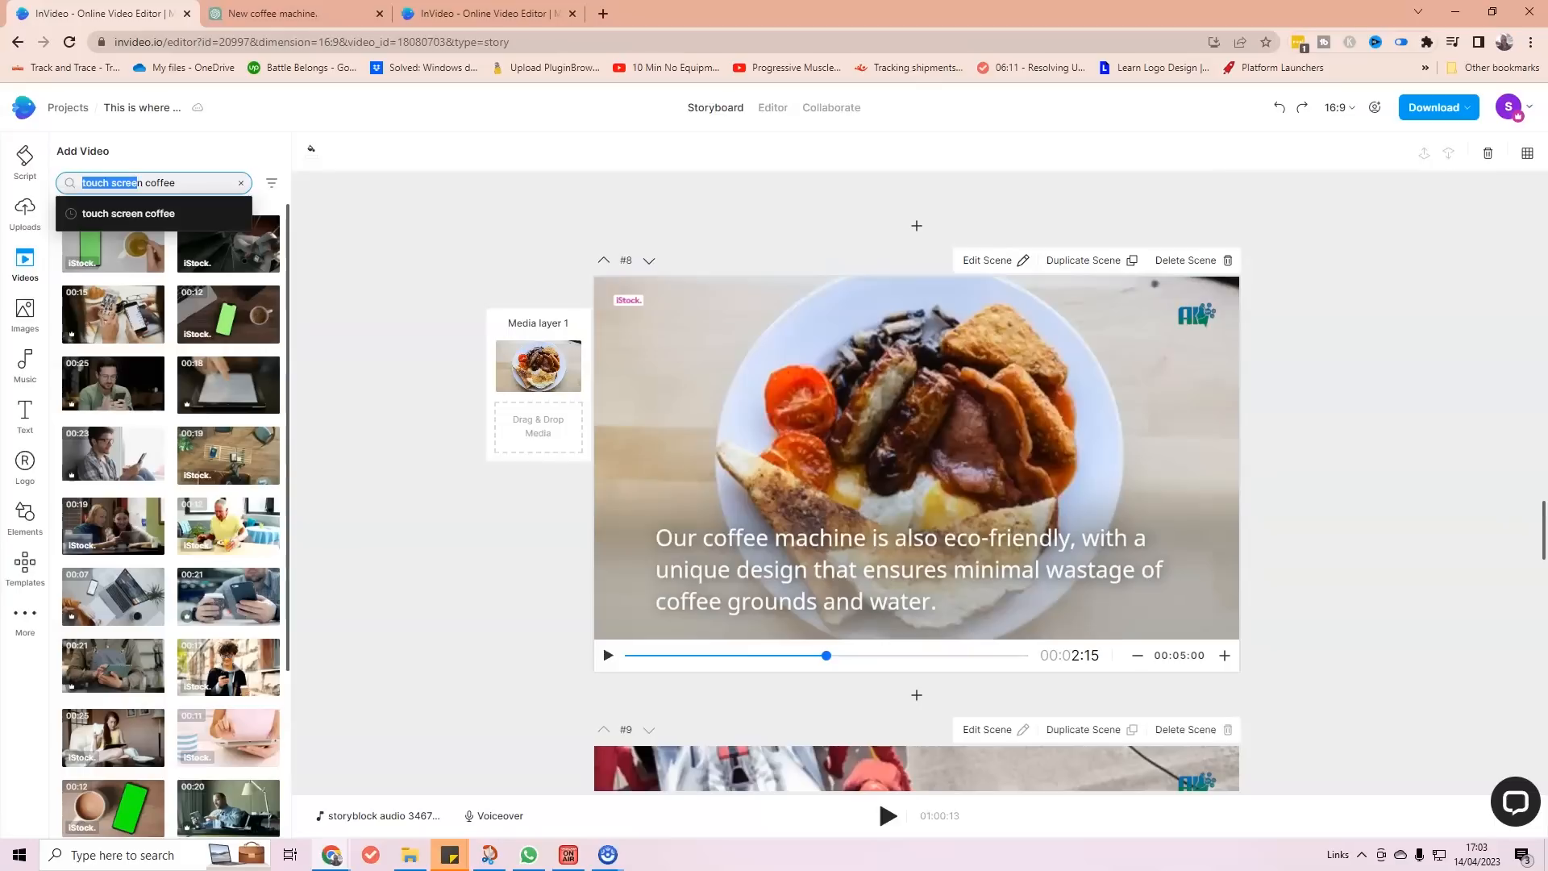
key("BackSpace")
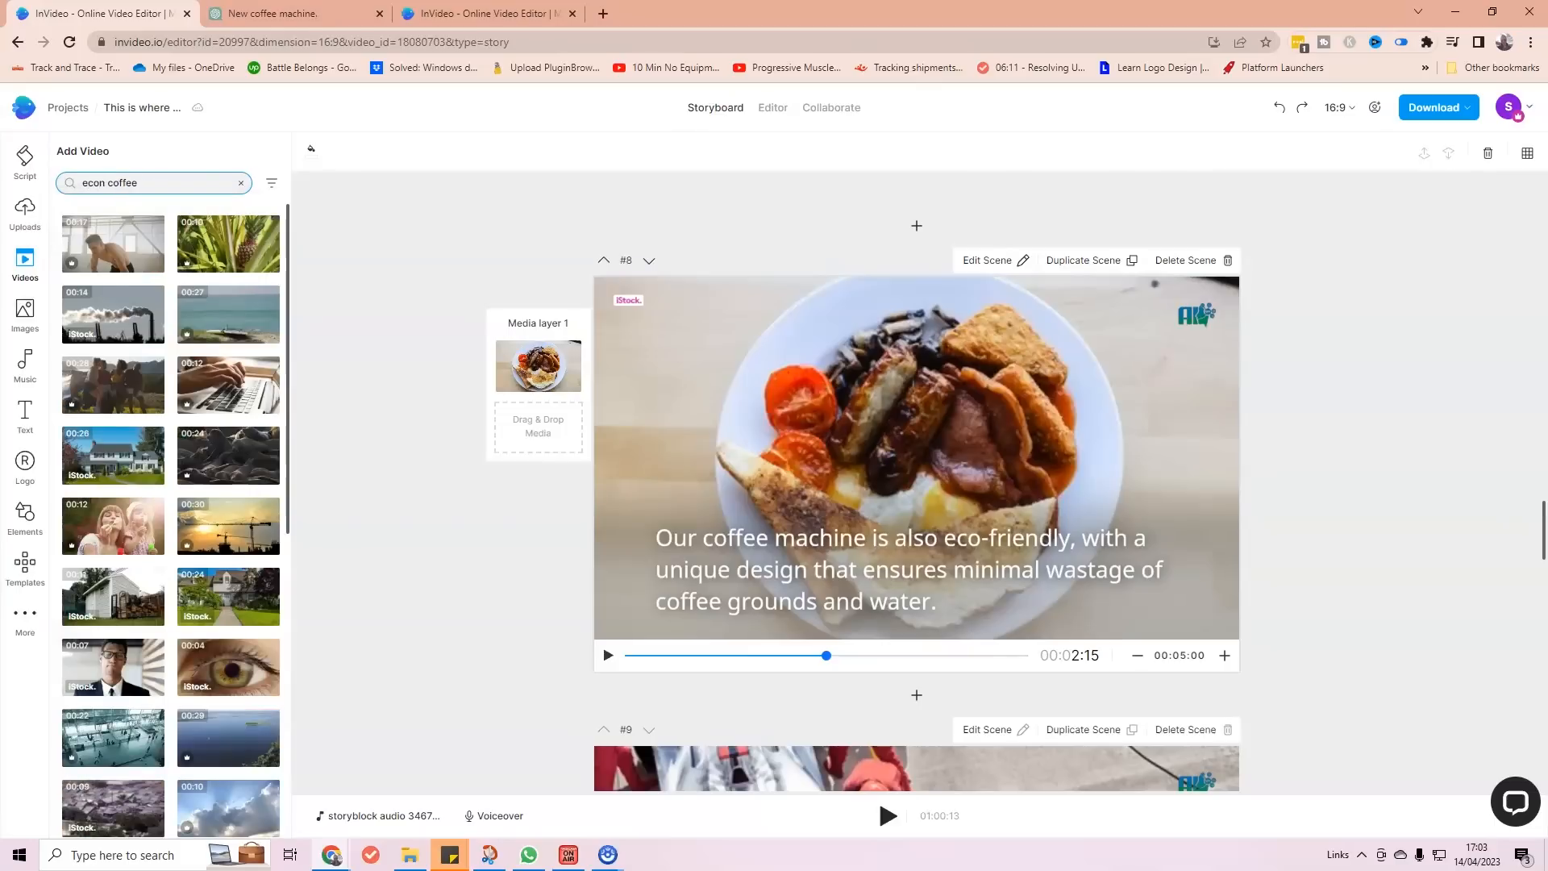
key("Return")
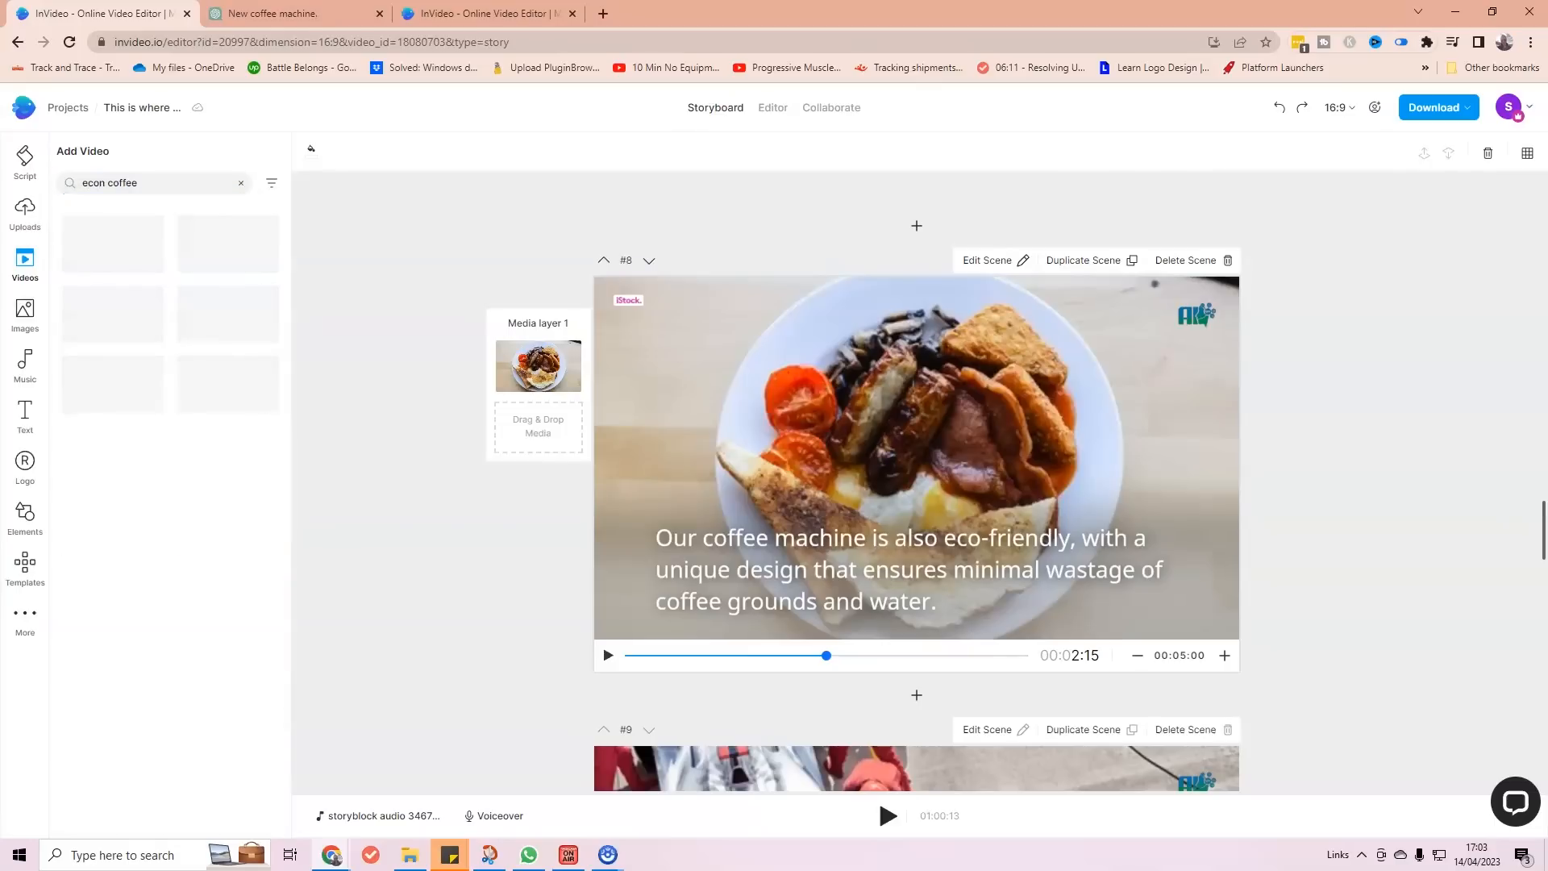
left_click(107, 183)
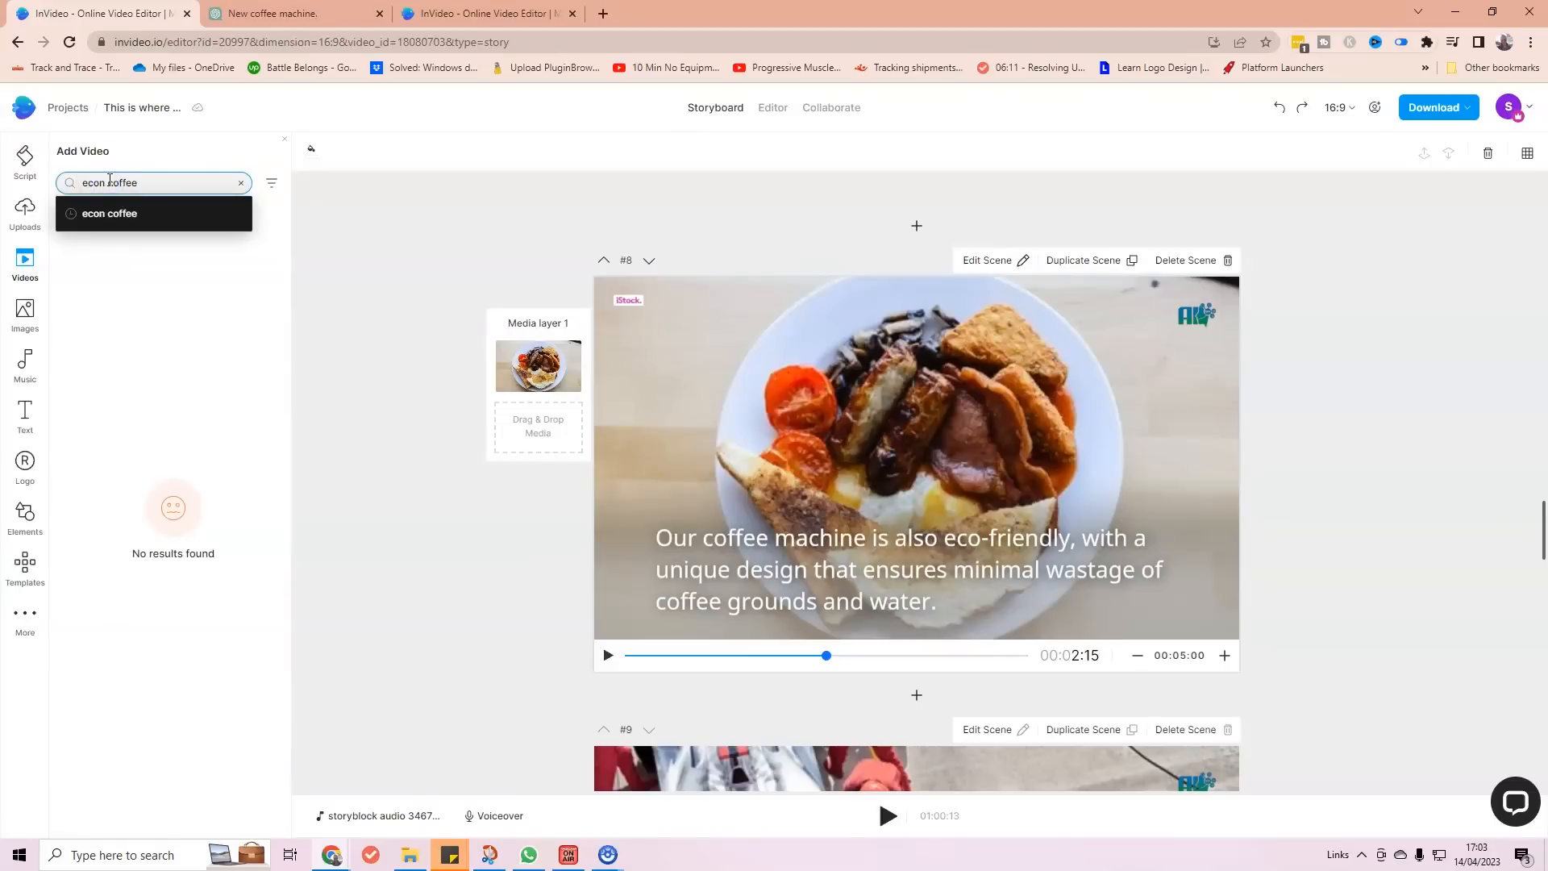
key("BackSpace")
key("Return")
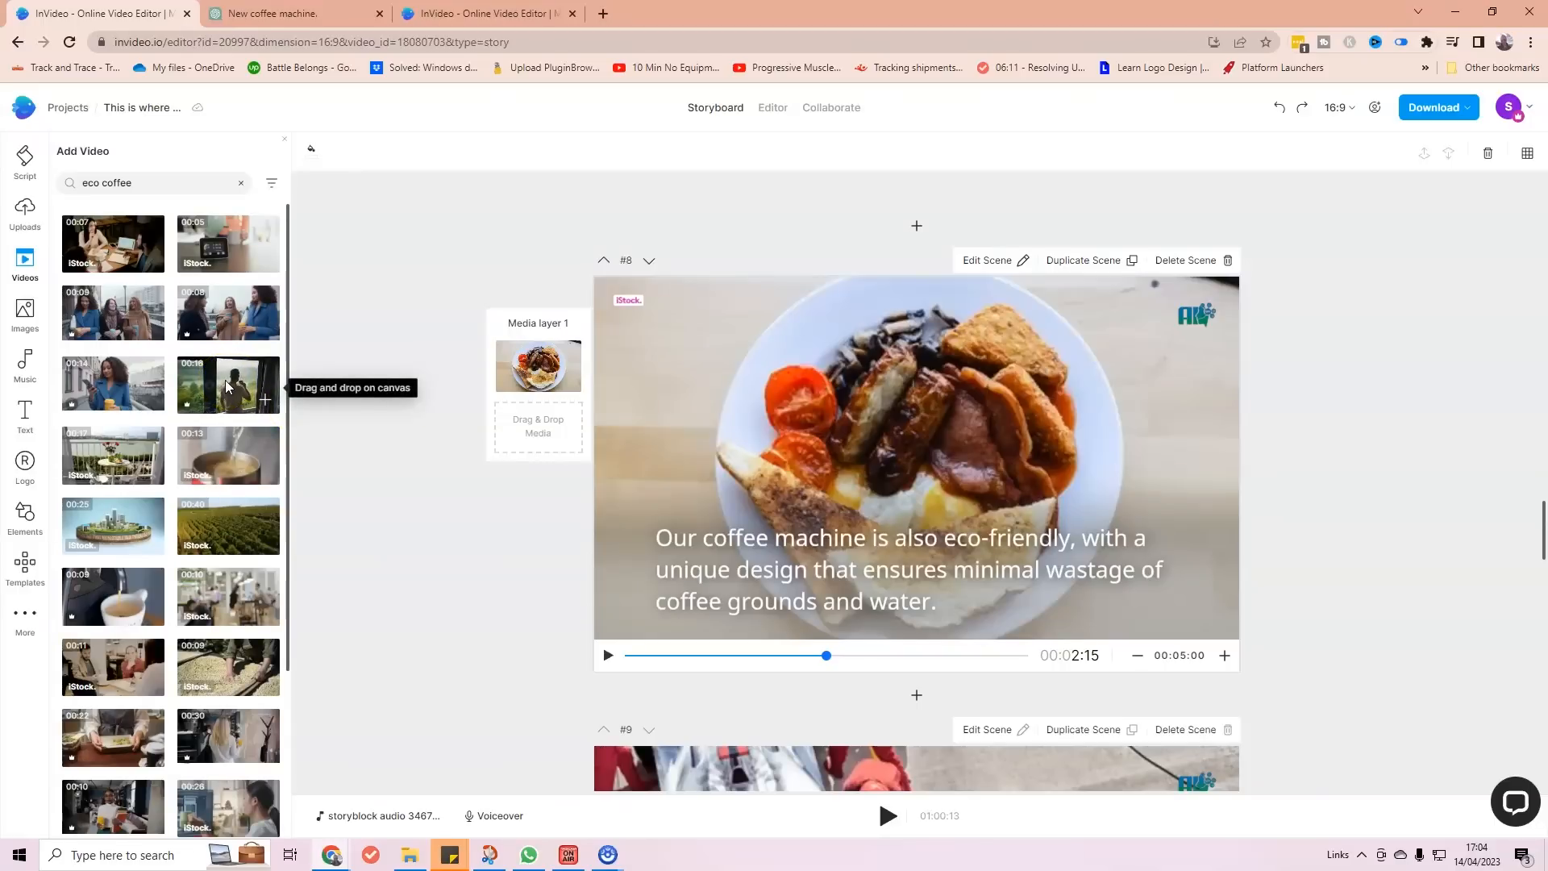
Replace scene #8's media with the 16-second clip of a man drinking coffee at a window, keeping the section up to 00:05:24.
left_click_drag(232, 385, 795, 525)
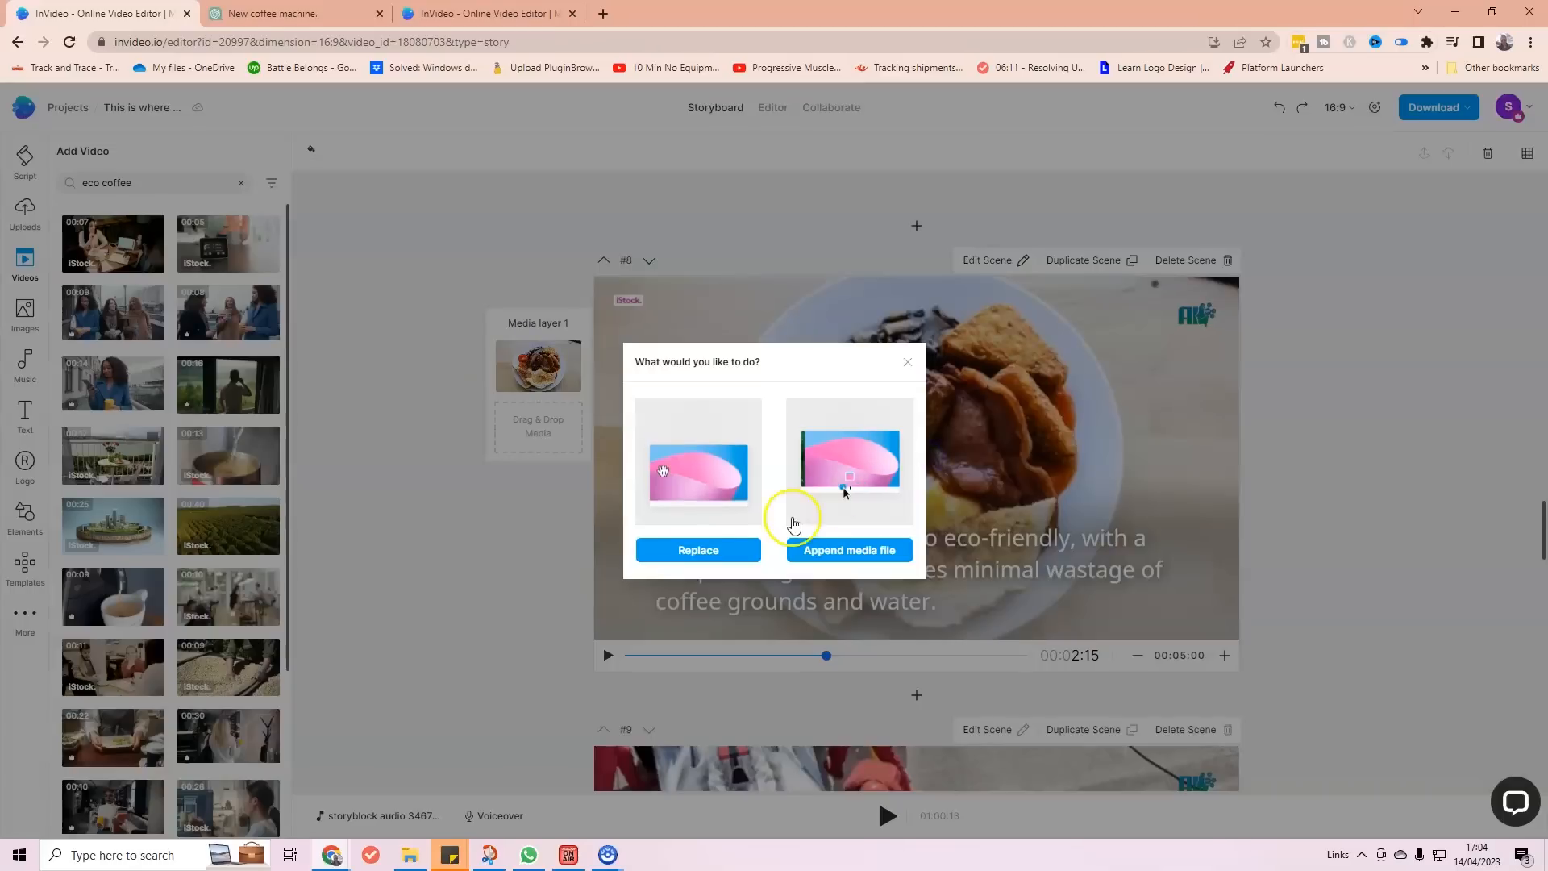
left_click(722, 549)
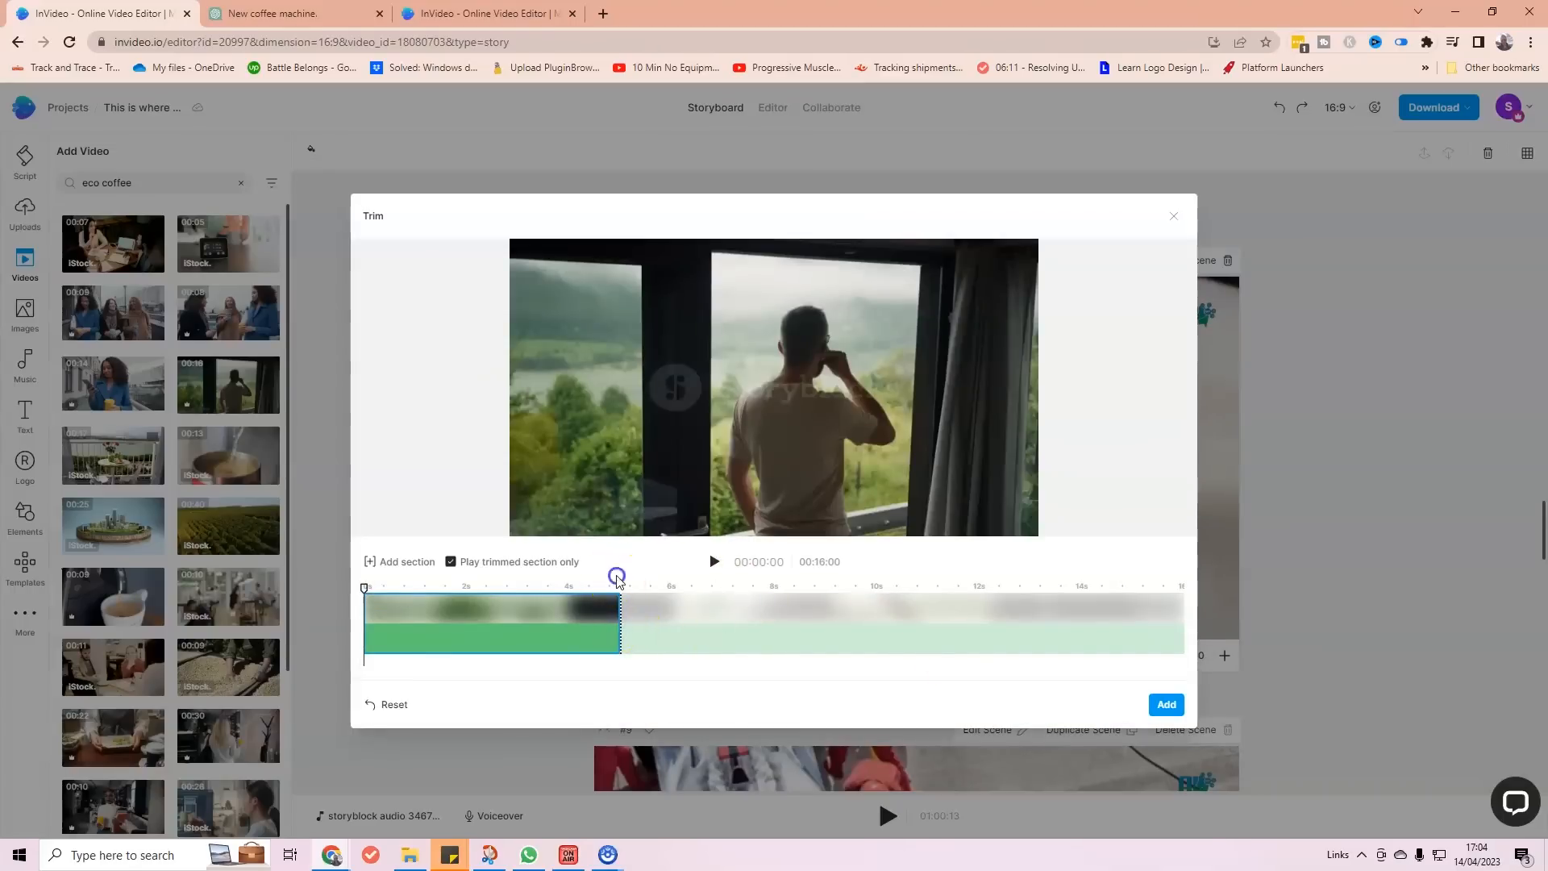
left_click_drag(617, 620, 663, 636)
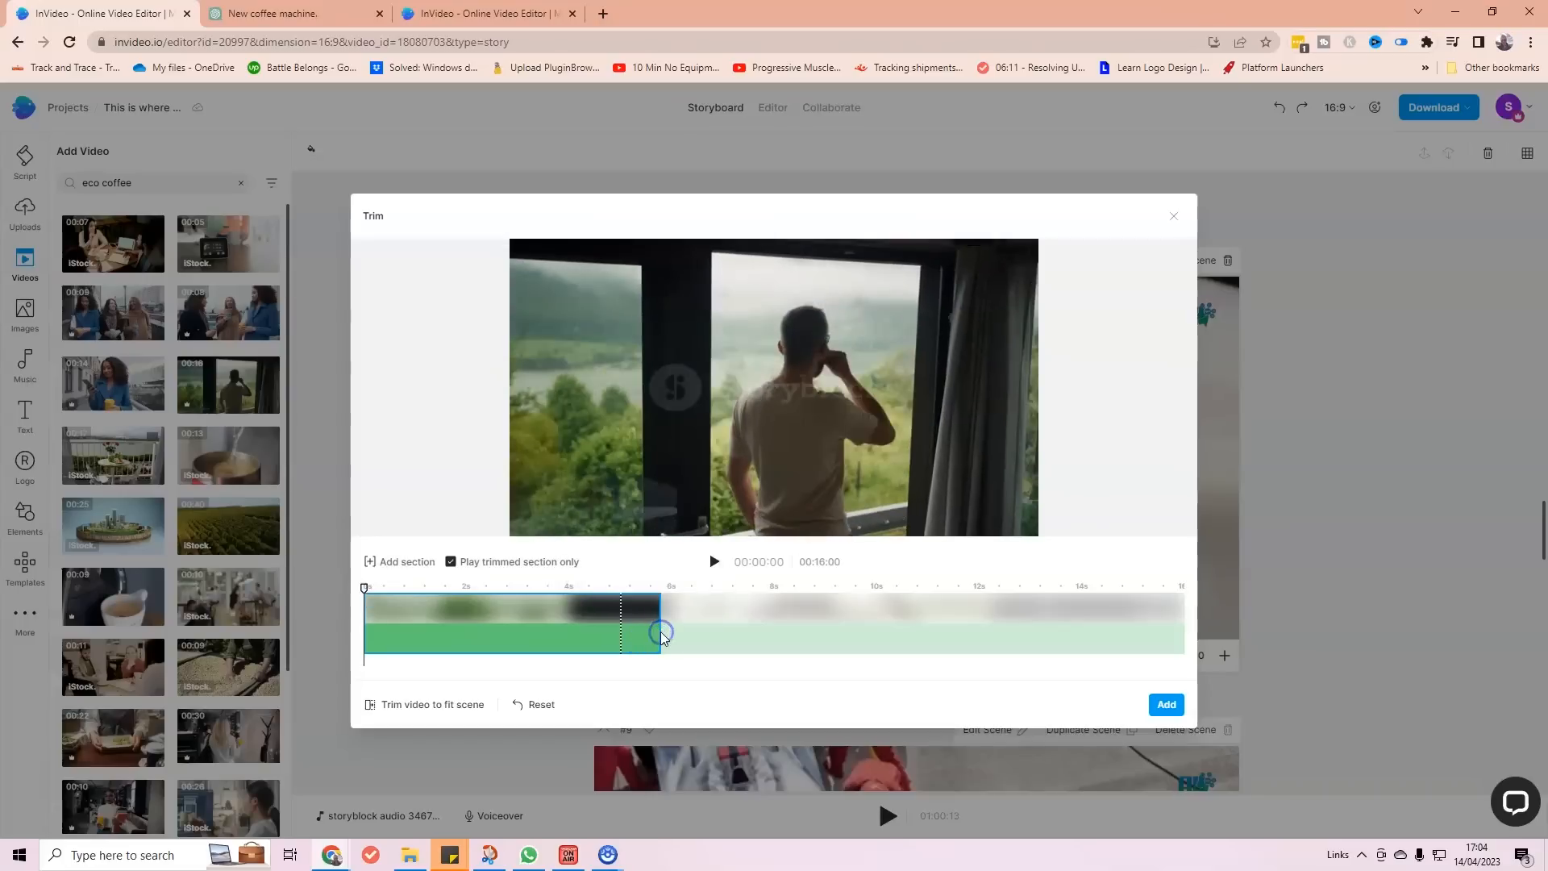
left_click(1175, 710)
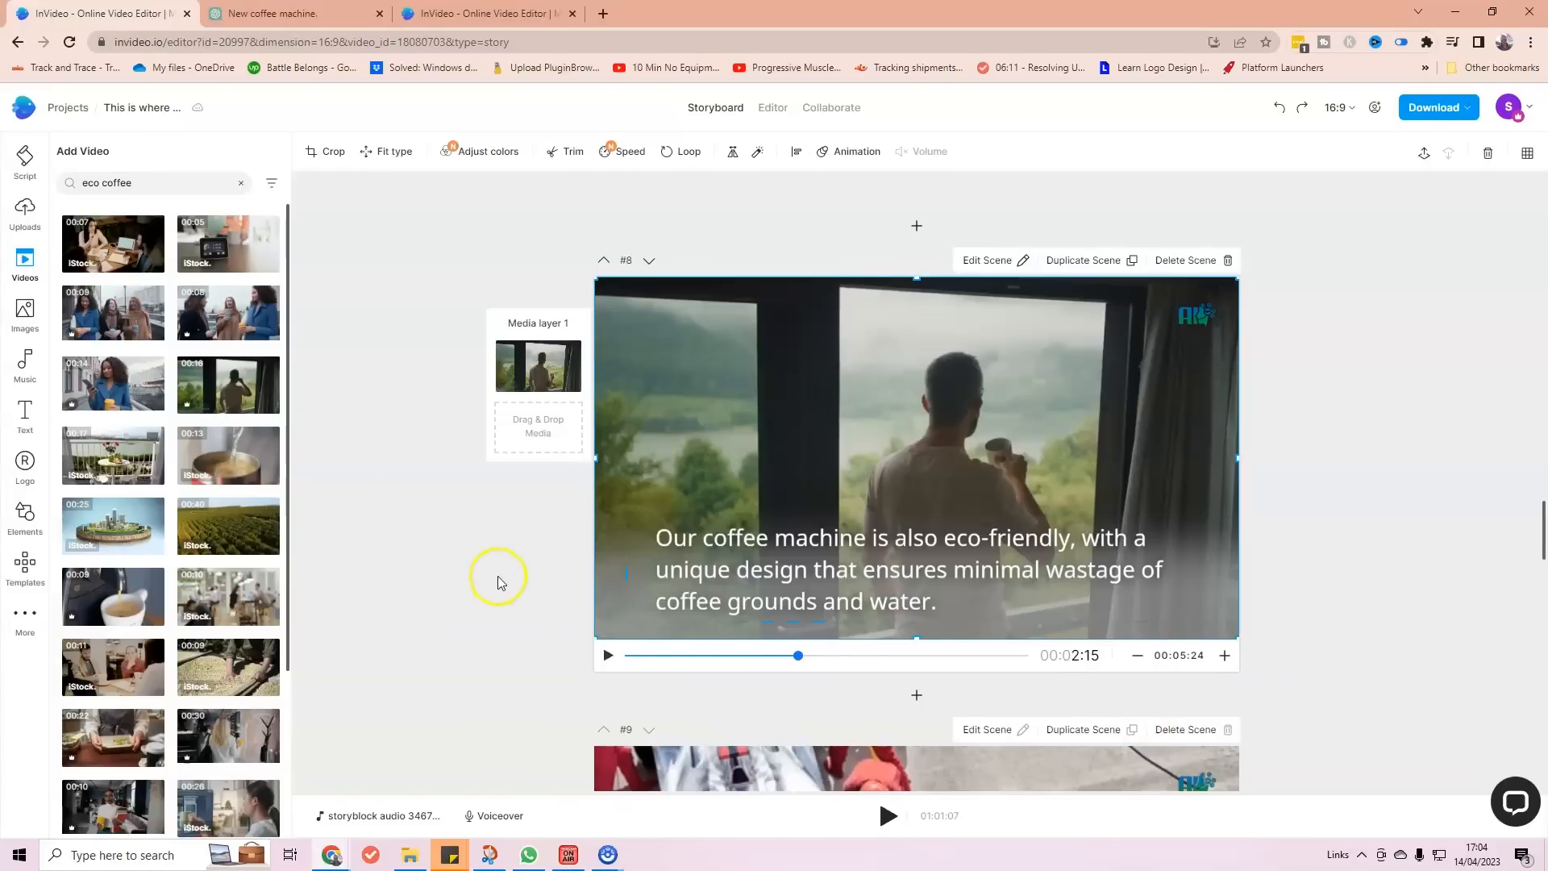
Search the stock videos for "coffee machine clean" to find footage for scene #9.
scroll(497, 576, "down", 5)
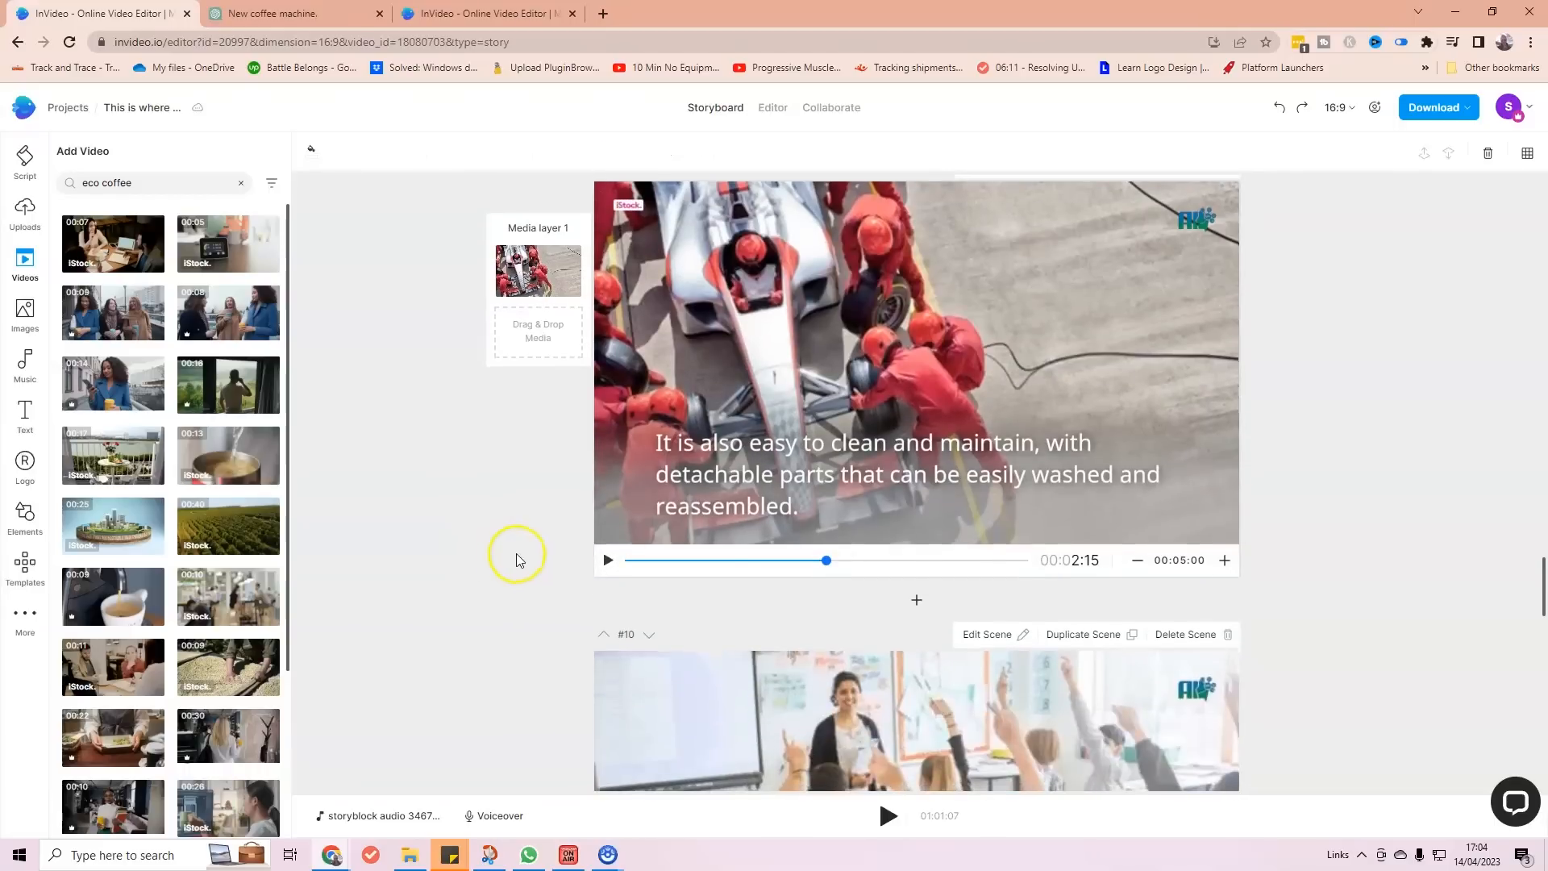
scroll(516, 553, "up", 1)
left_click(136, 181)
left_click(103, 184)
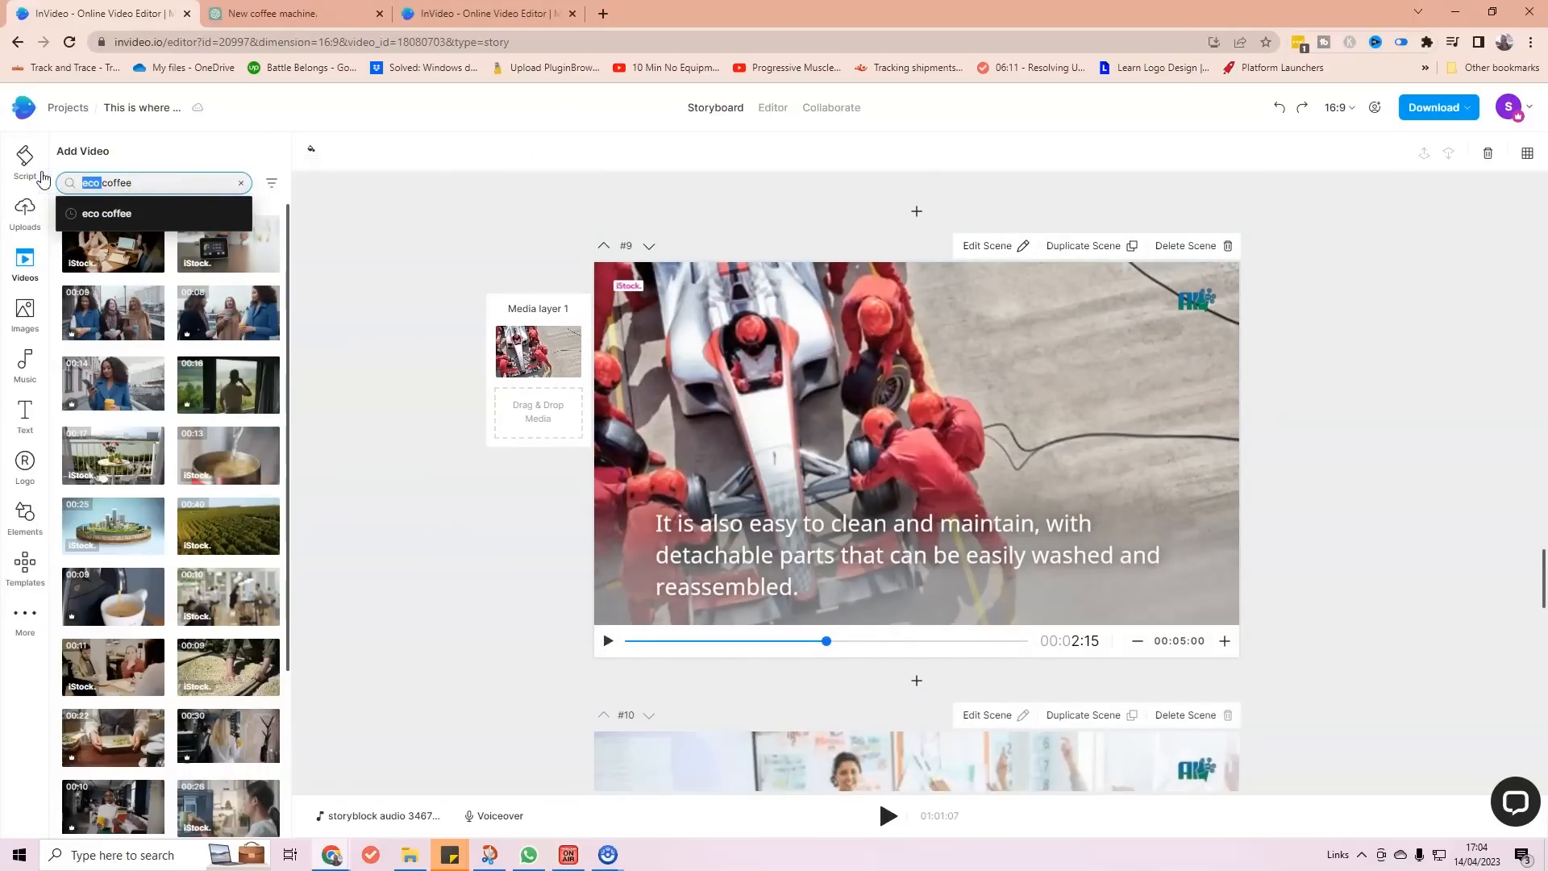
key("BackSpace")
type("machine clean")
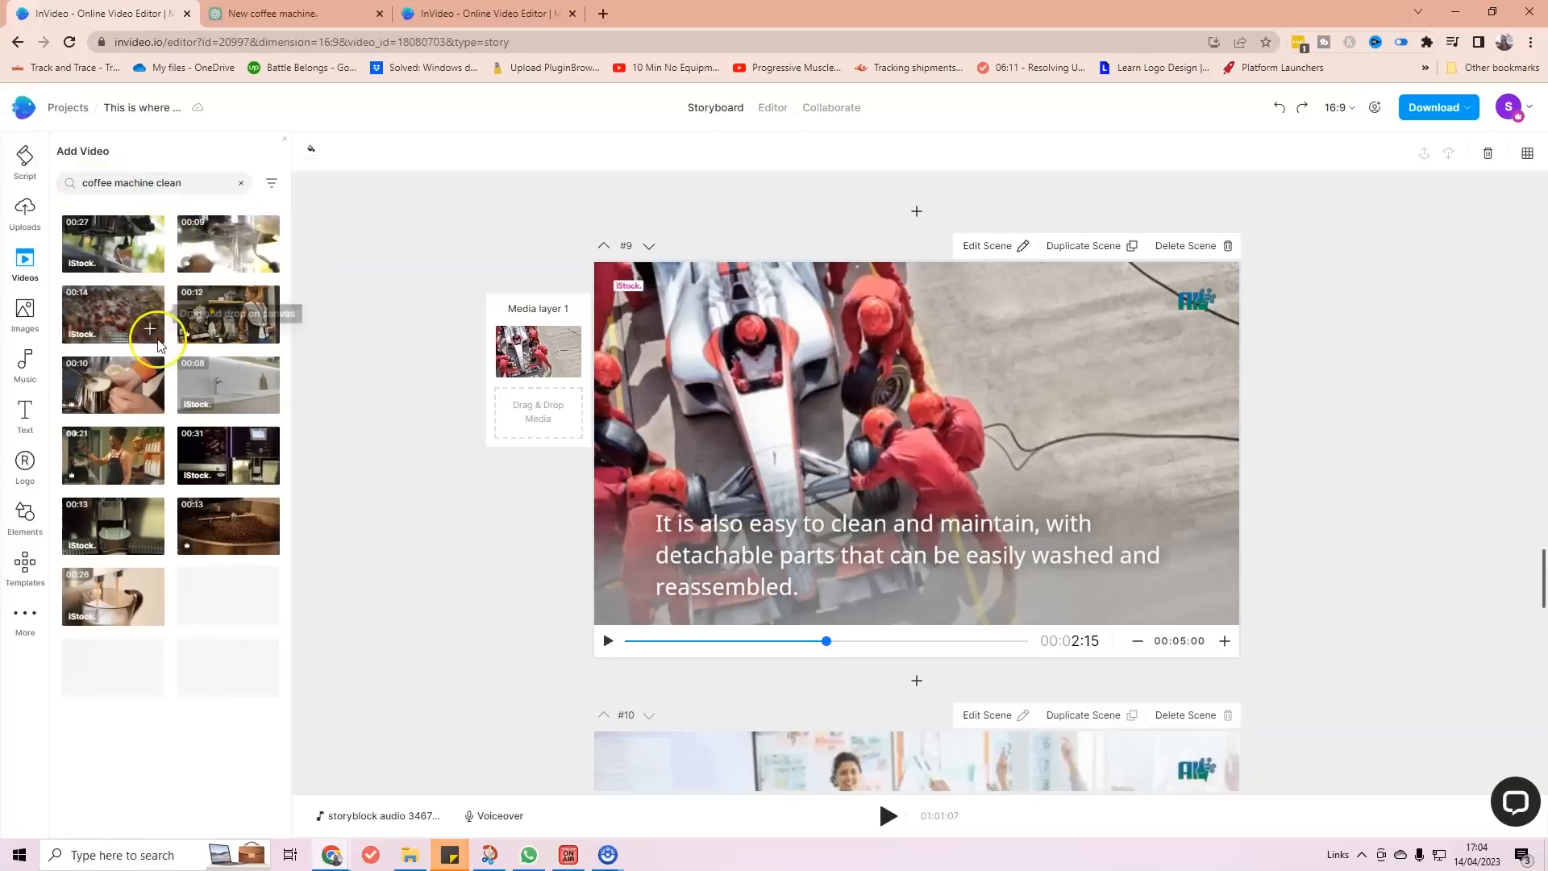
Replace scene #9's media with the 9-second clip of water running from a coffee machine, keeping its first 5 seconds.
left_click(199, 243)
left_click_drag(199, 243, 985, 448)
left_click(731, 549)
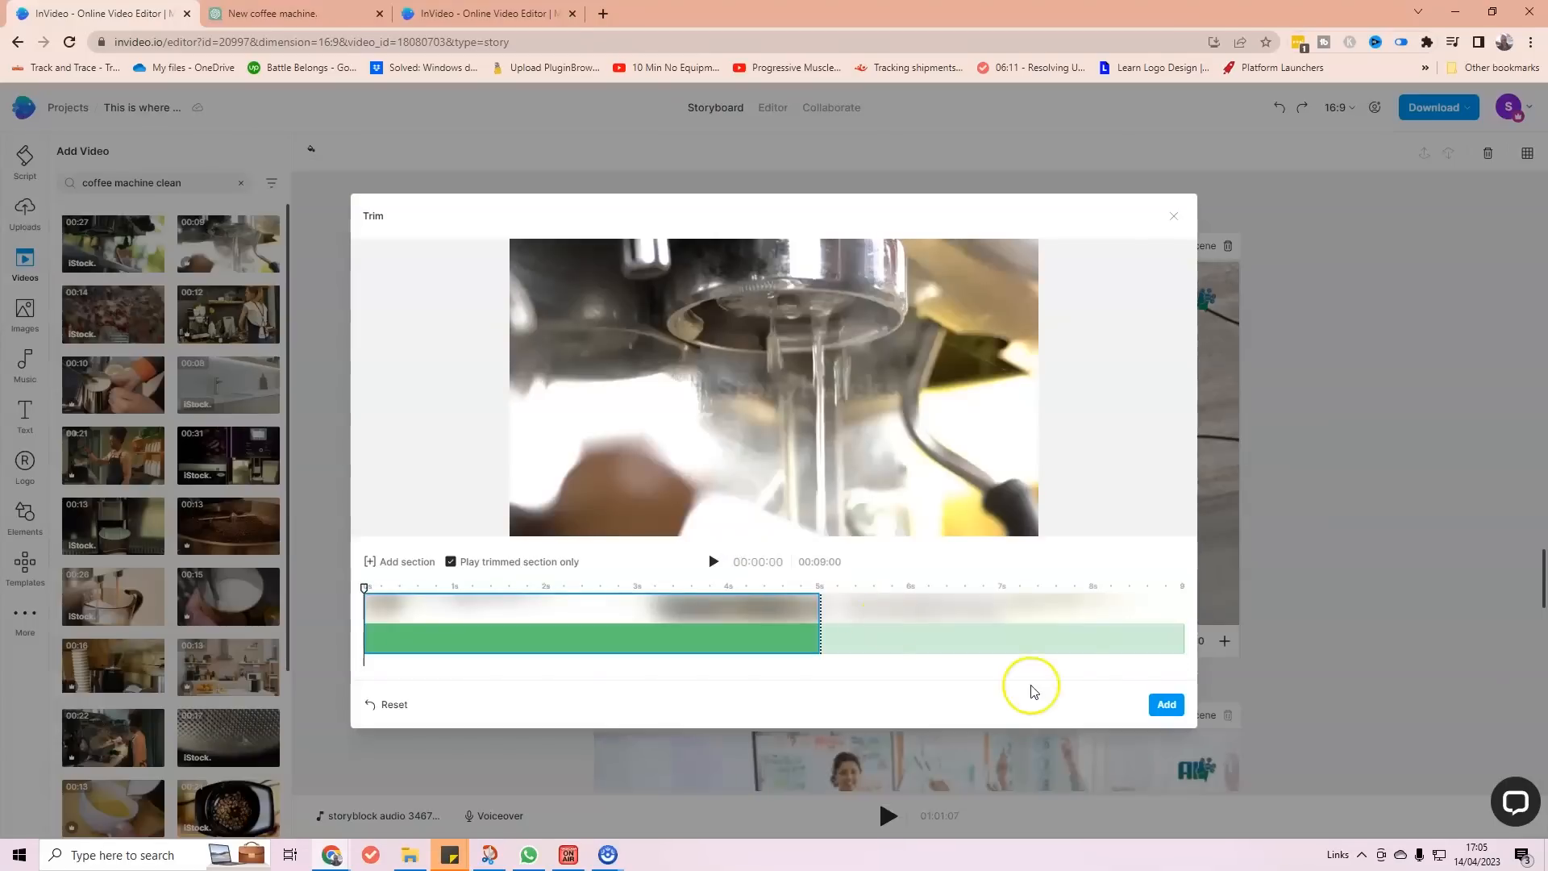
left_click(1167, 707)
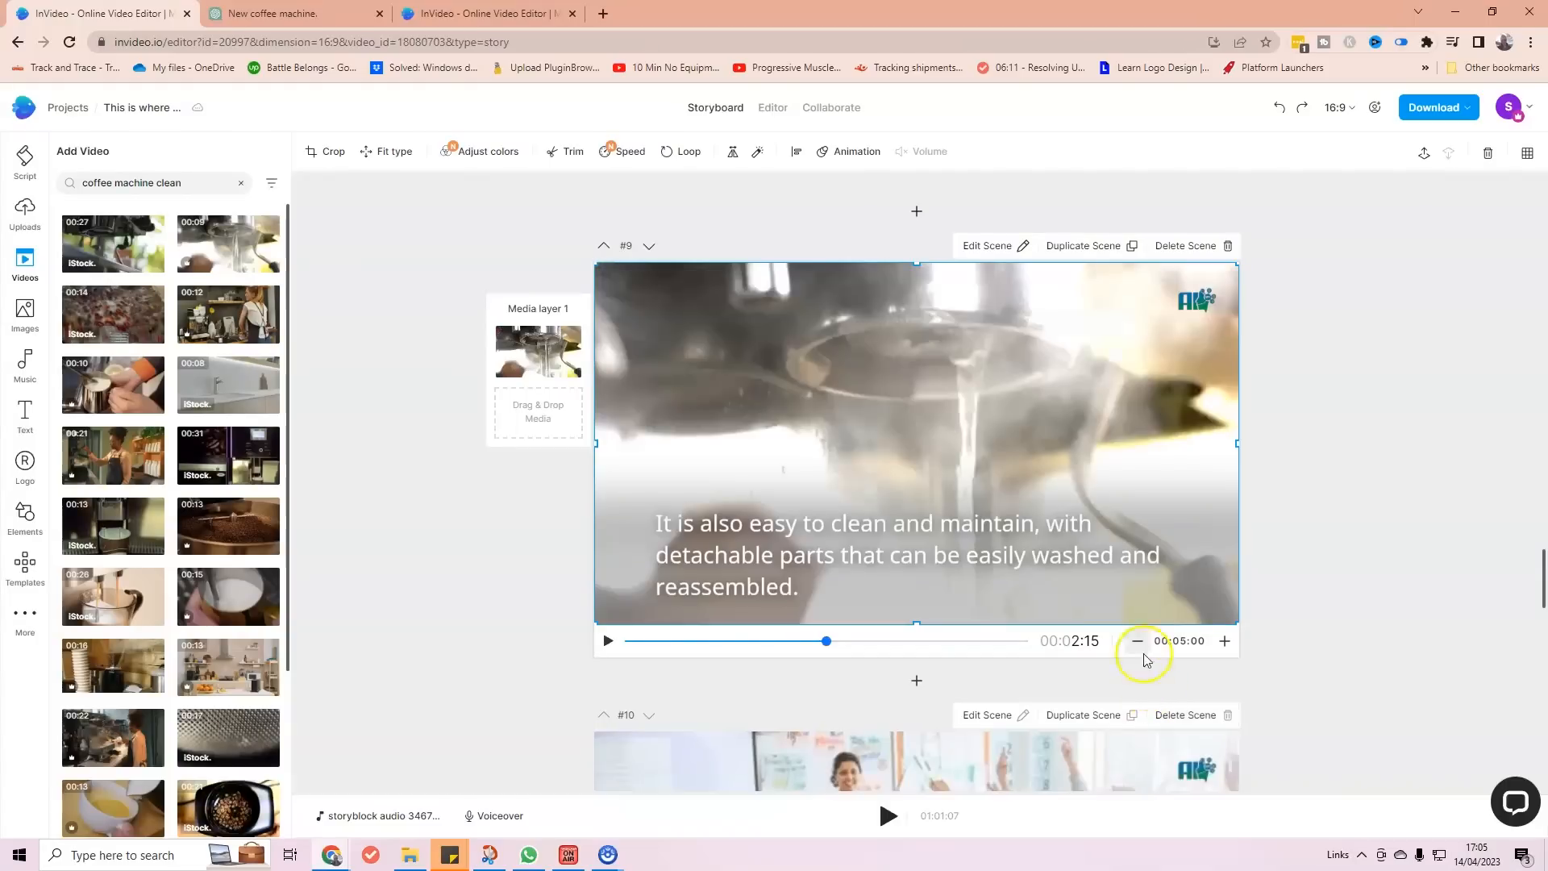
Check the text of scene #10 and search the stock videos for "coffee machine" to find footage for it.
scroll(1330, 562, "down", 7)
scroll(1340, 563, "down", 2)
scroll(1342, 563, "up", 2)
scroll(1343, 563, "up", 1)
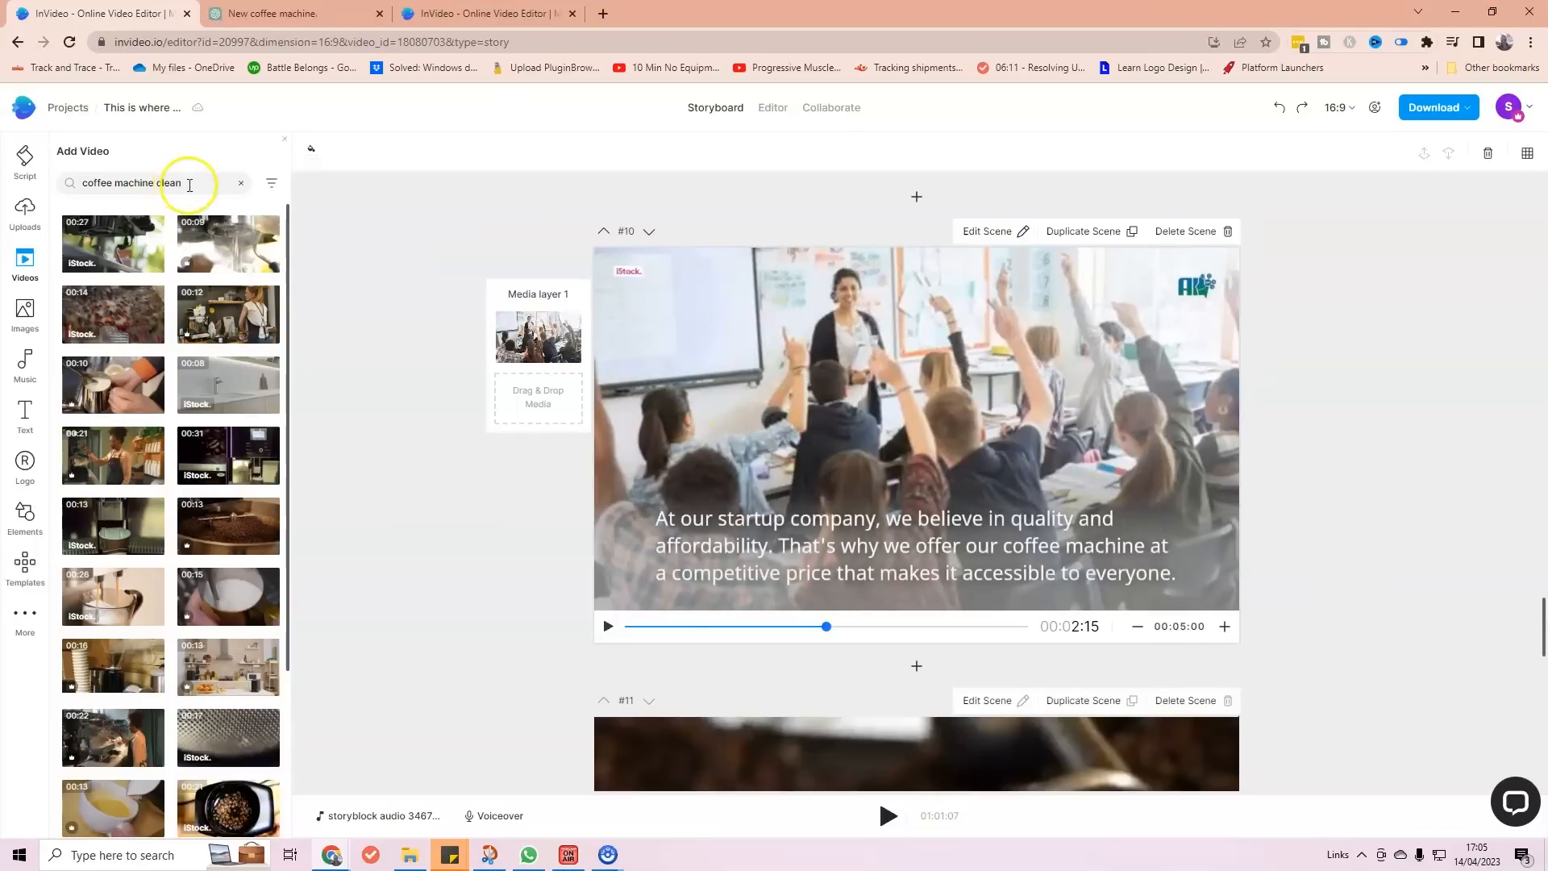
left_click_drag(195, 187, 156, 187)
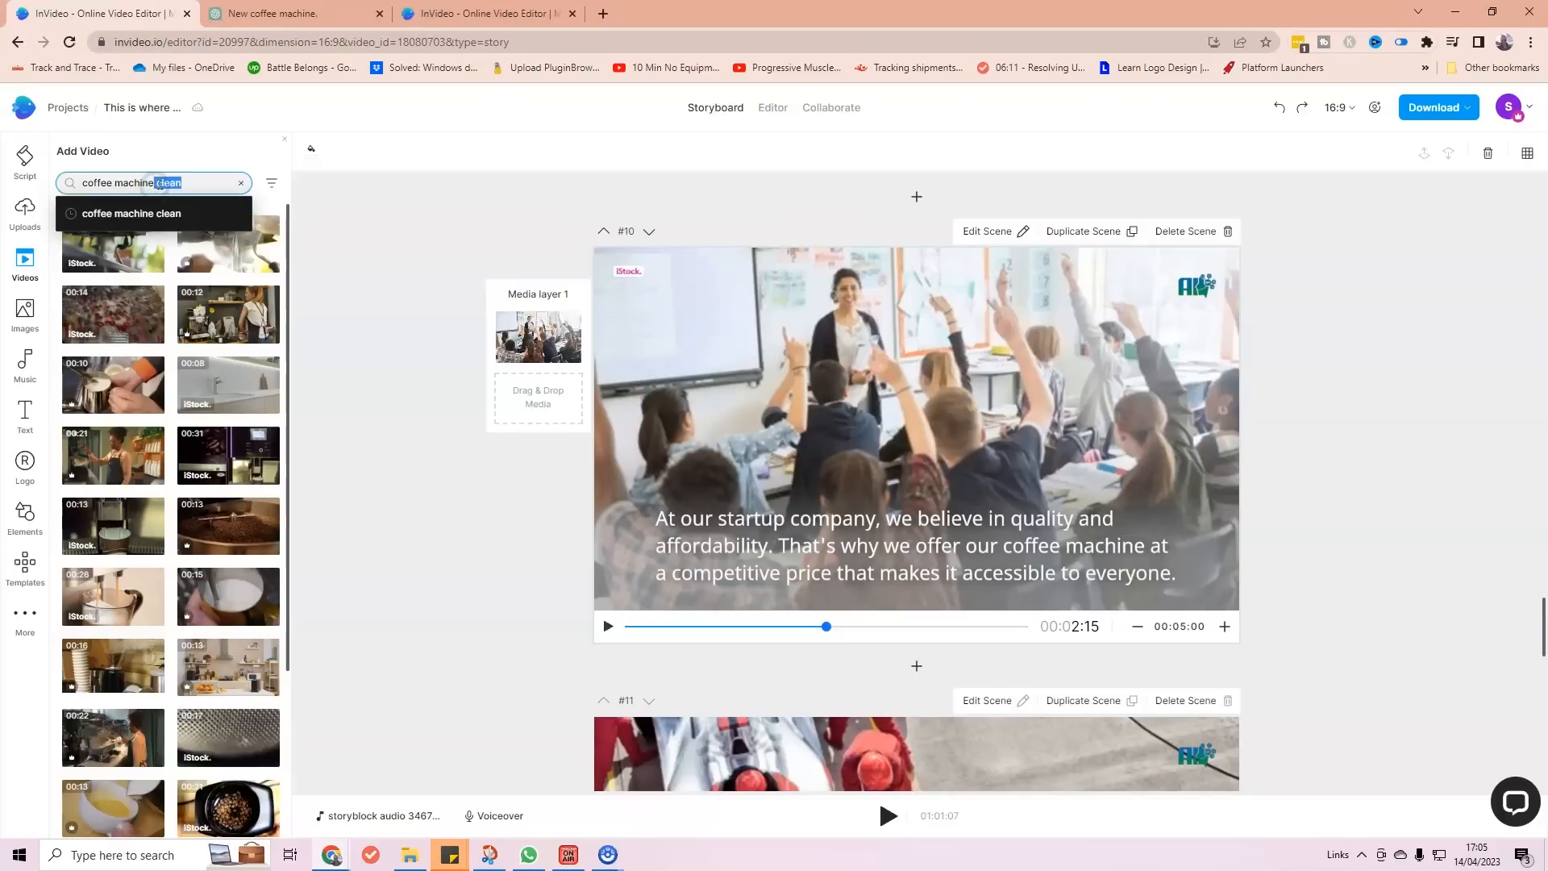
key("BackSpace")
key("Return")
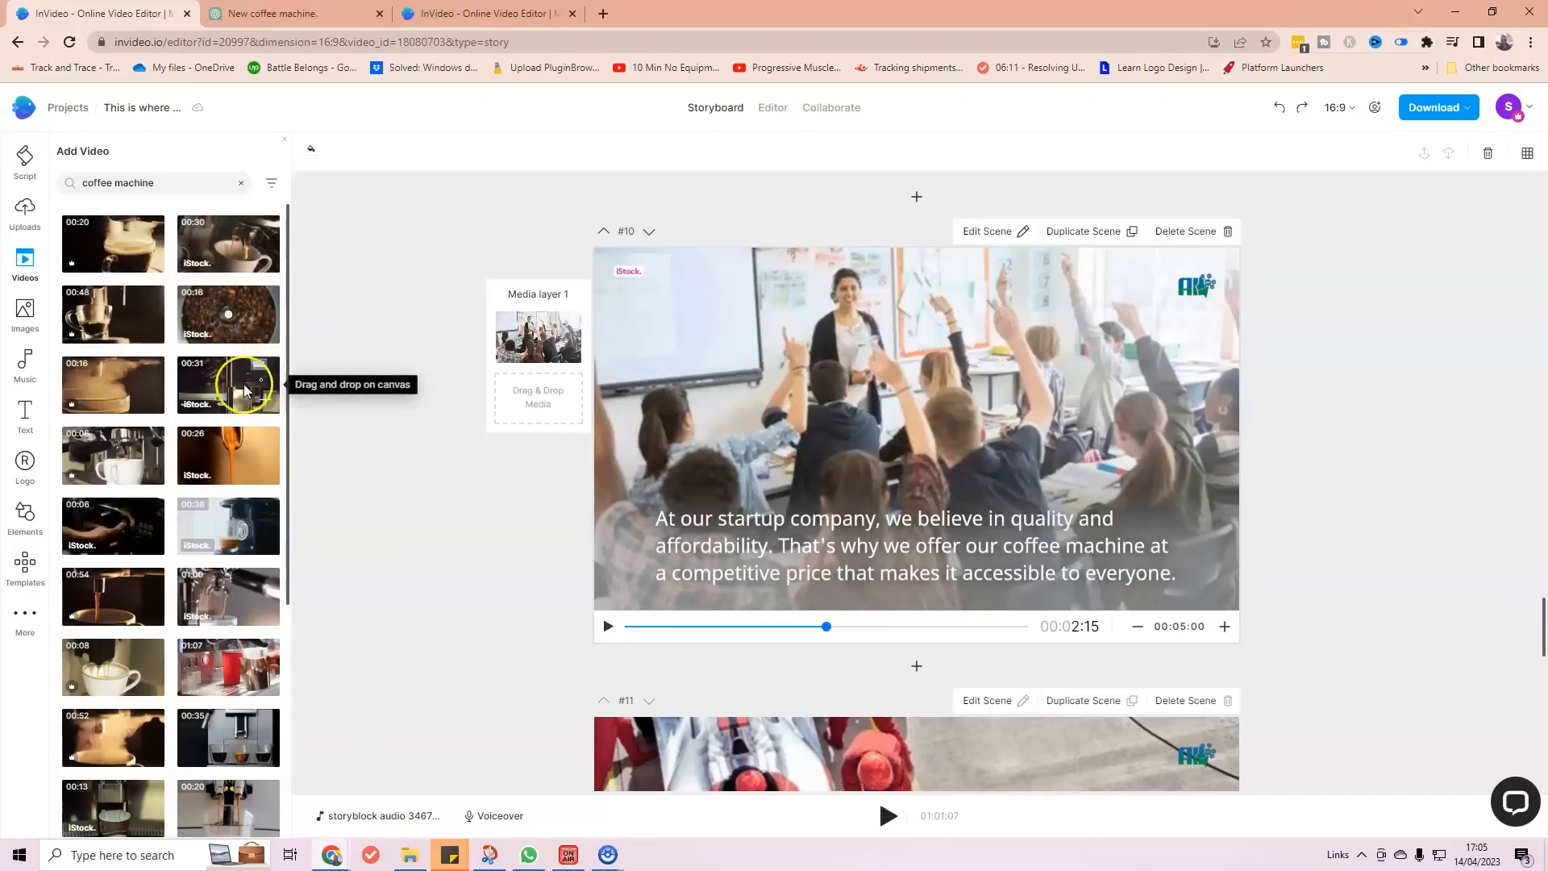
Replace scene #10's media with the 31-second clip of a coffee machine with a display, keeping its first 5 seconds.
left_click_drag(257, 379, 957, 426)
left_click(710, 548)
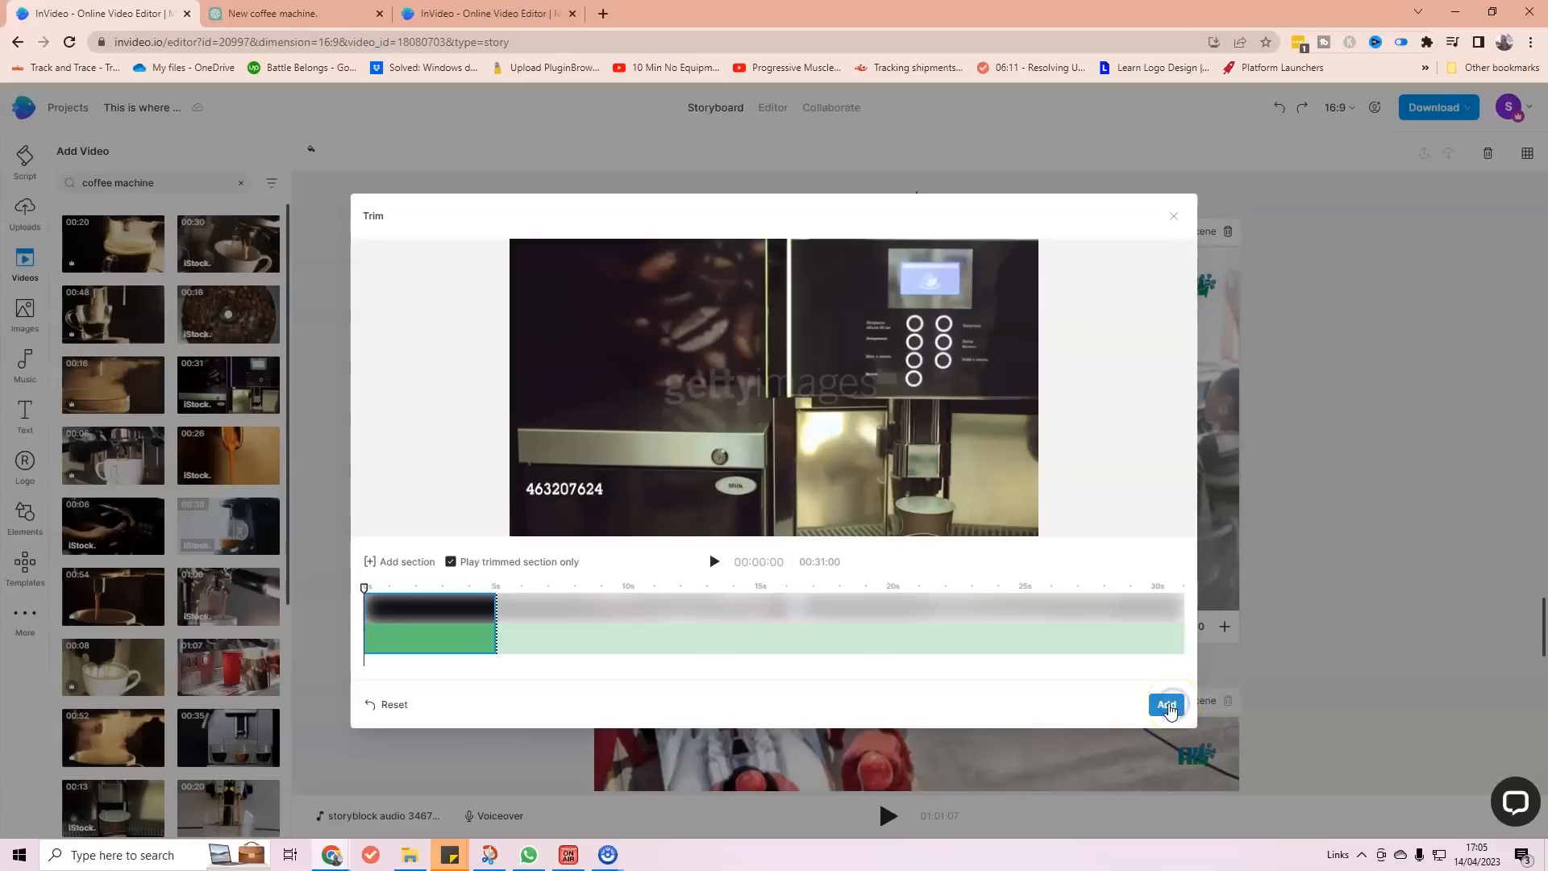
left_click(1167, 706)
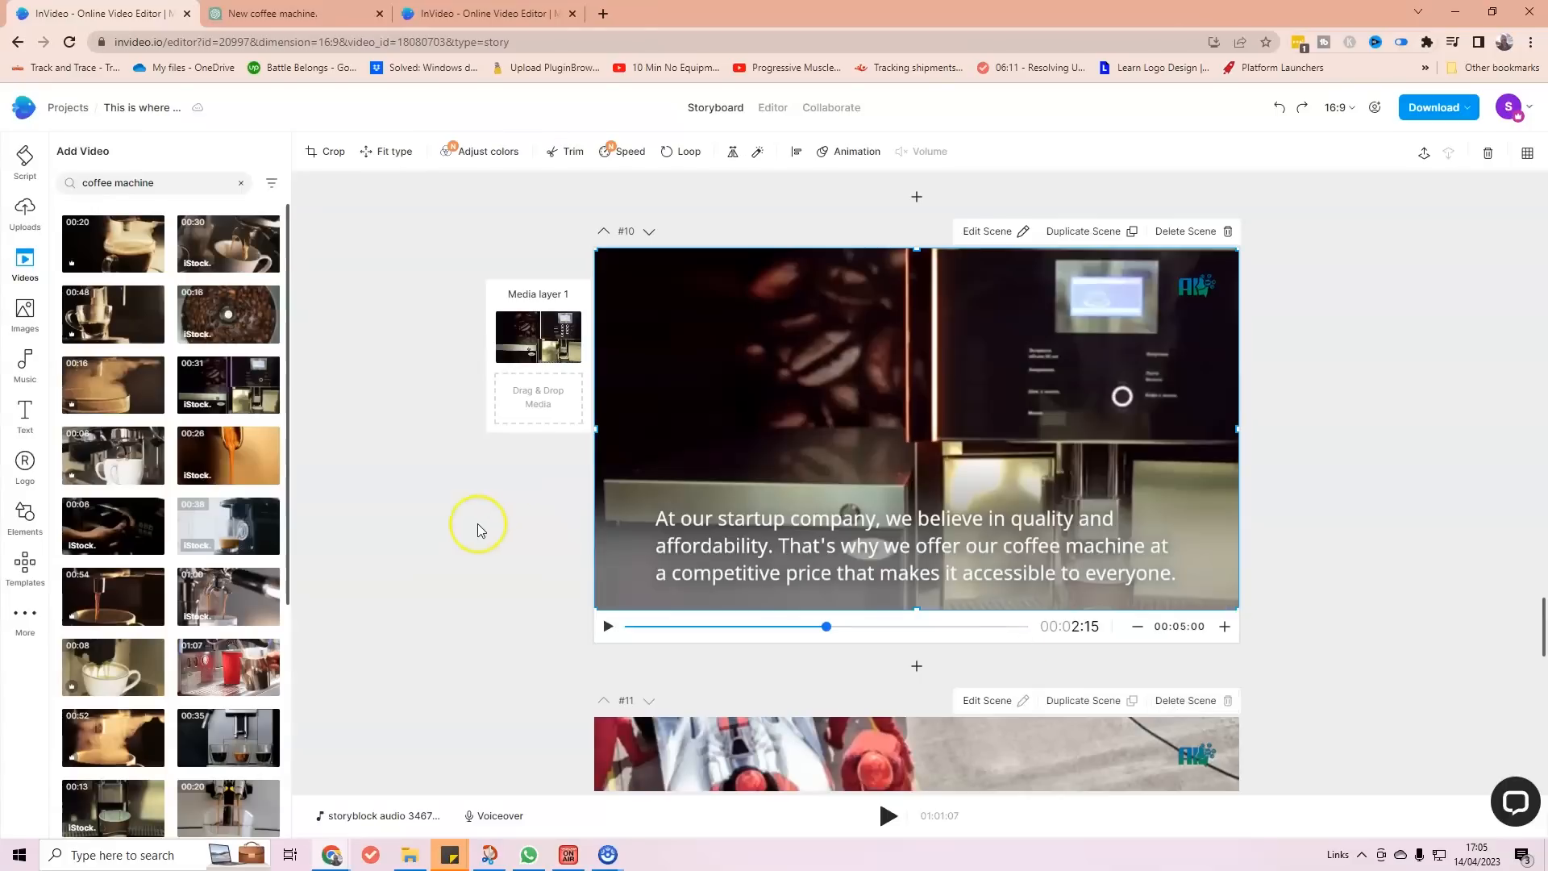
Replace scene #7's media with the 31-second clip of a coffee machine with a display, keeping its first 5 seconds.
scroll(461, 534, "up", 3)
scroll(462, 536, "up", 9)
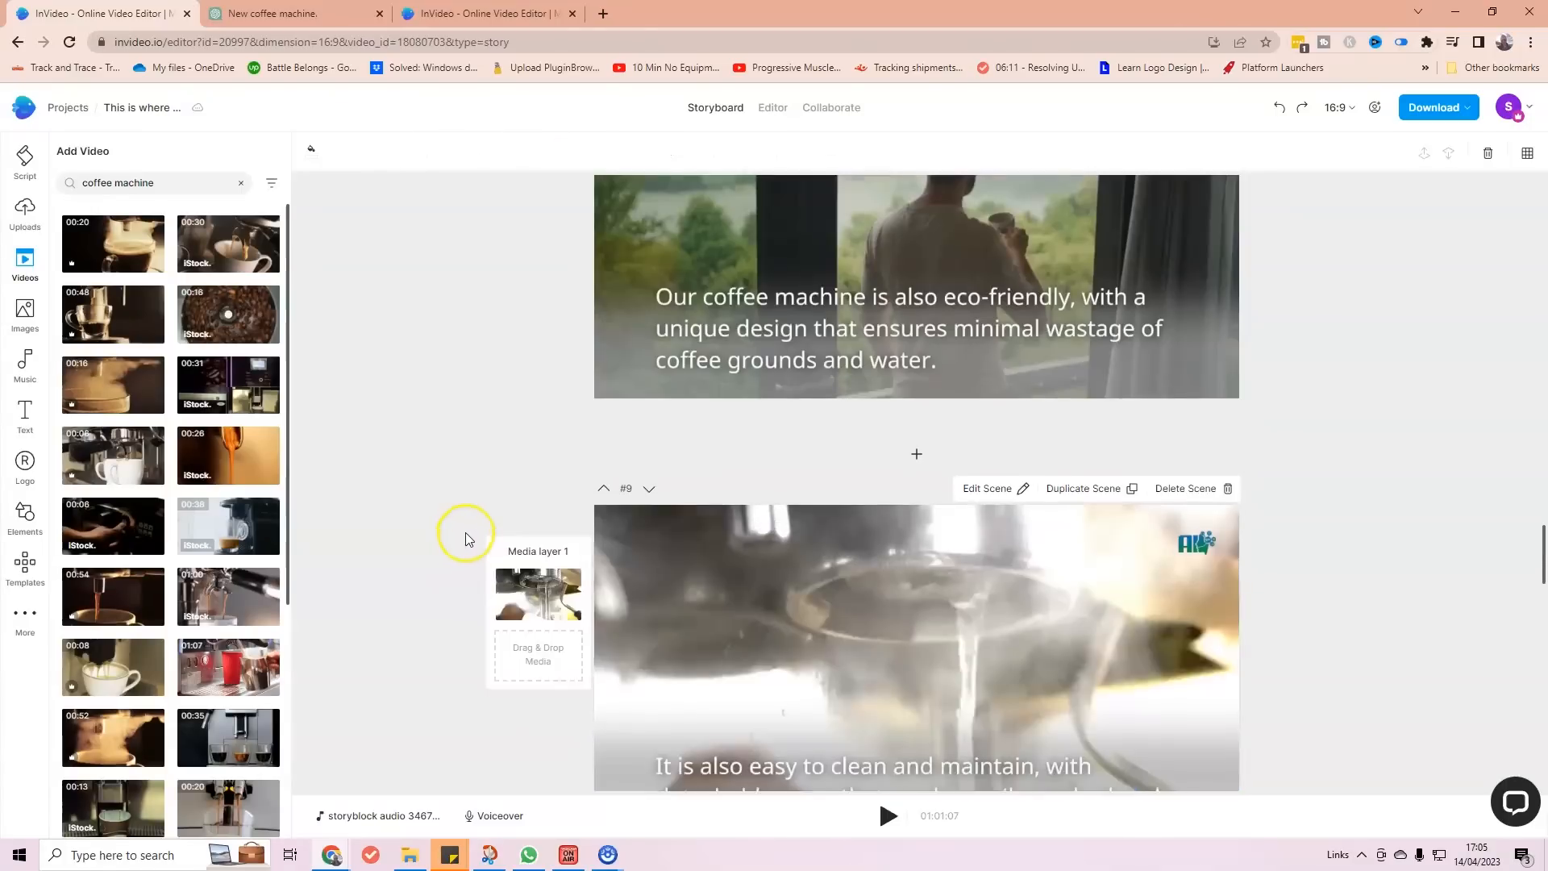
scroll(403, 448, "up", 7)
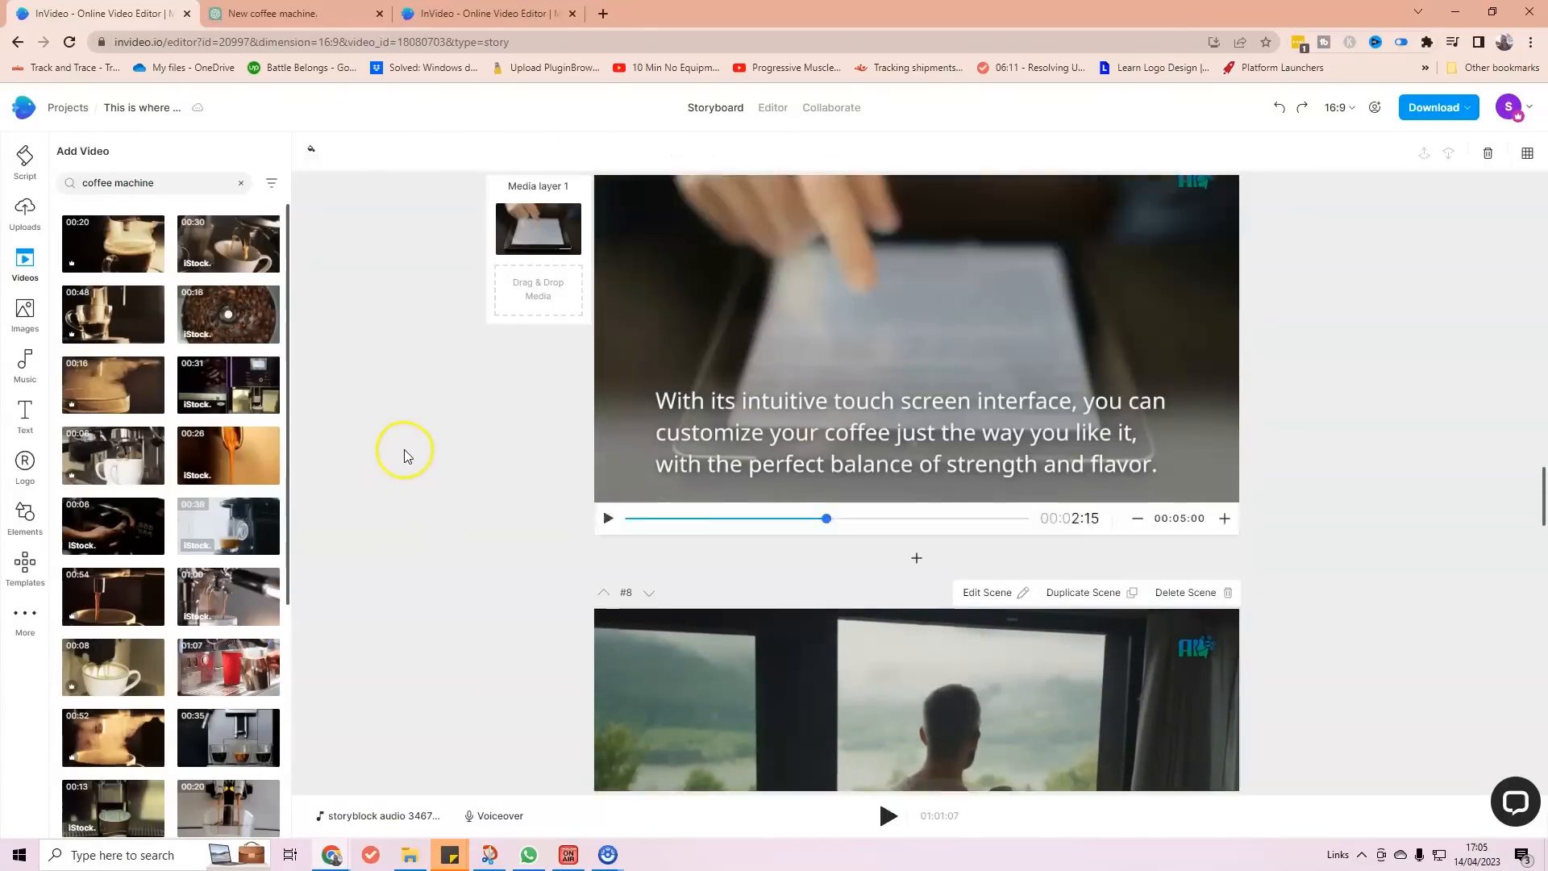
scroll(401, 452, "up", 3)
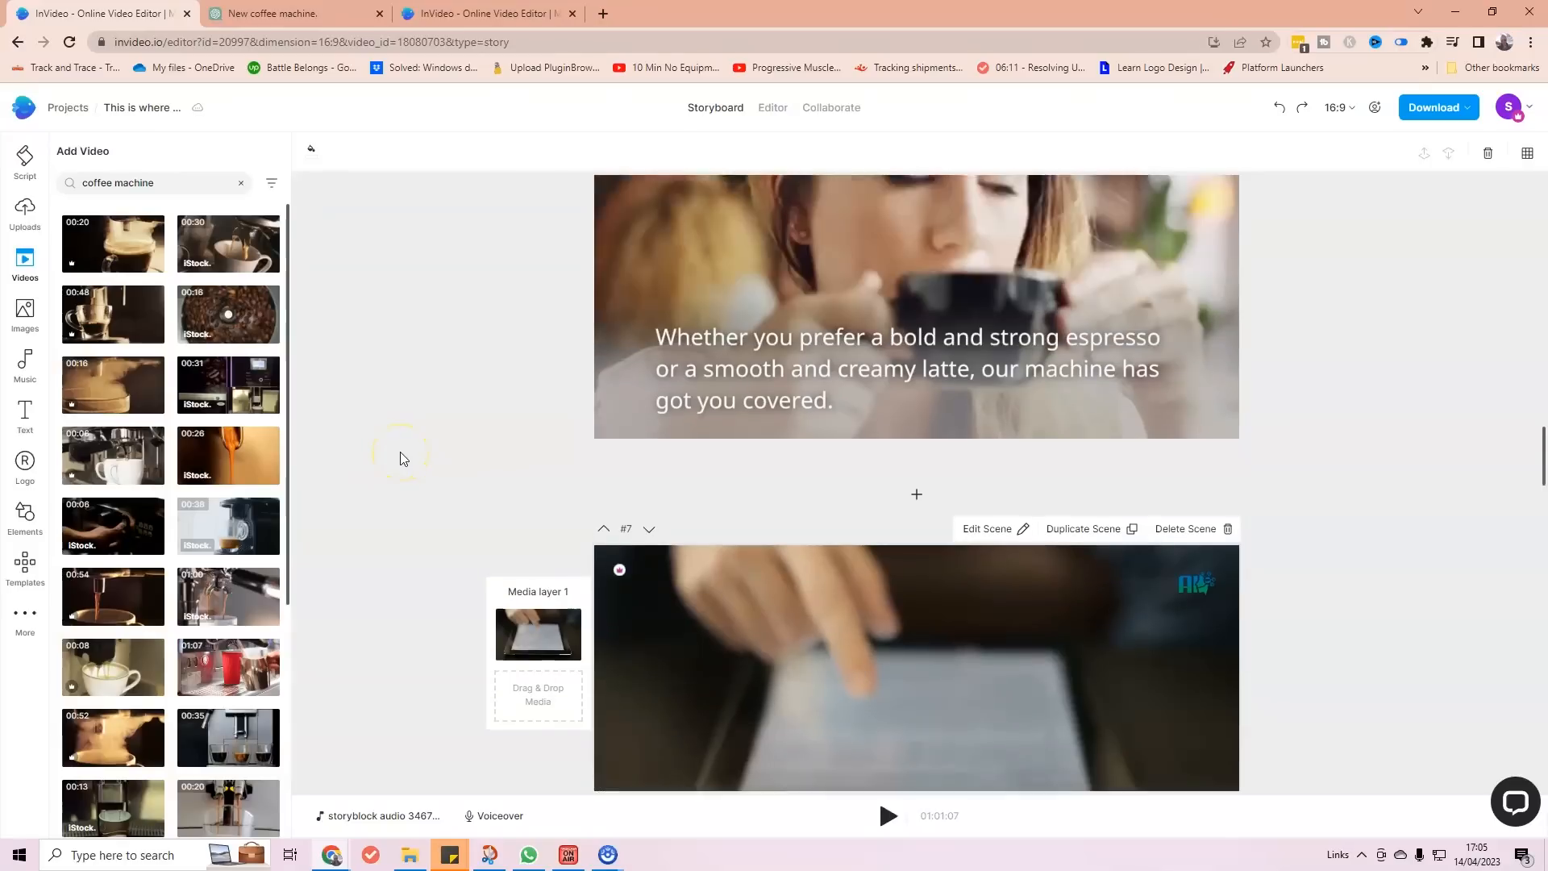
scroll(401, 453, "down", 3)
left_click_drag(263, 369, 960, 491)
left_click(729, 549)
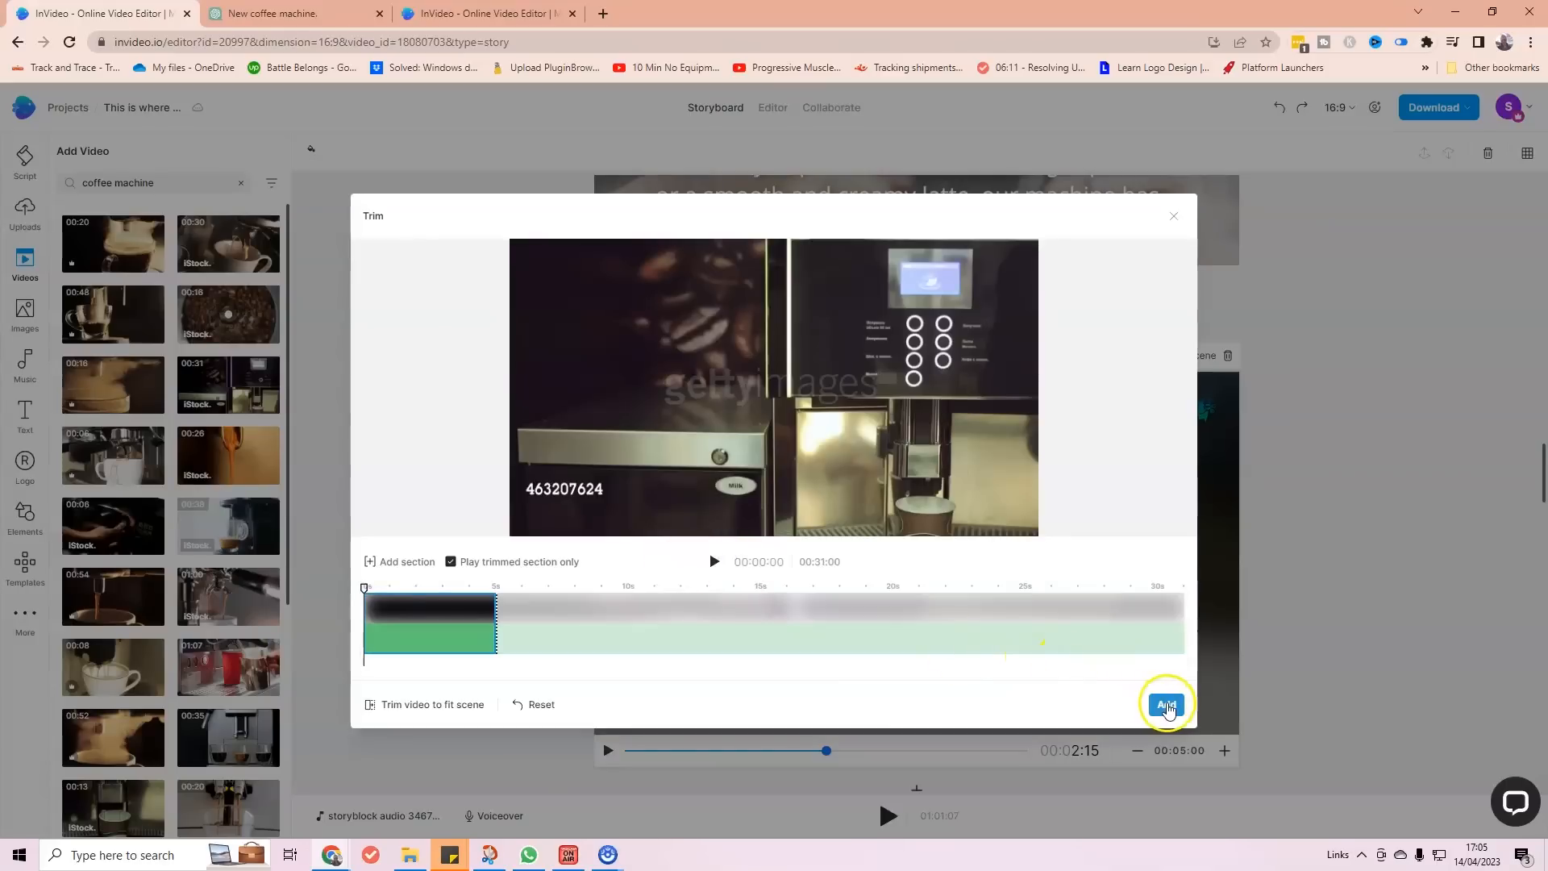
left_click(1166, 706)
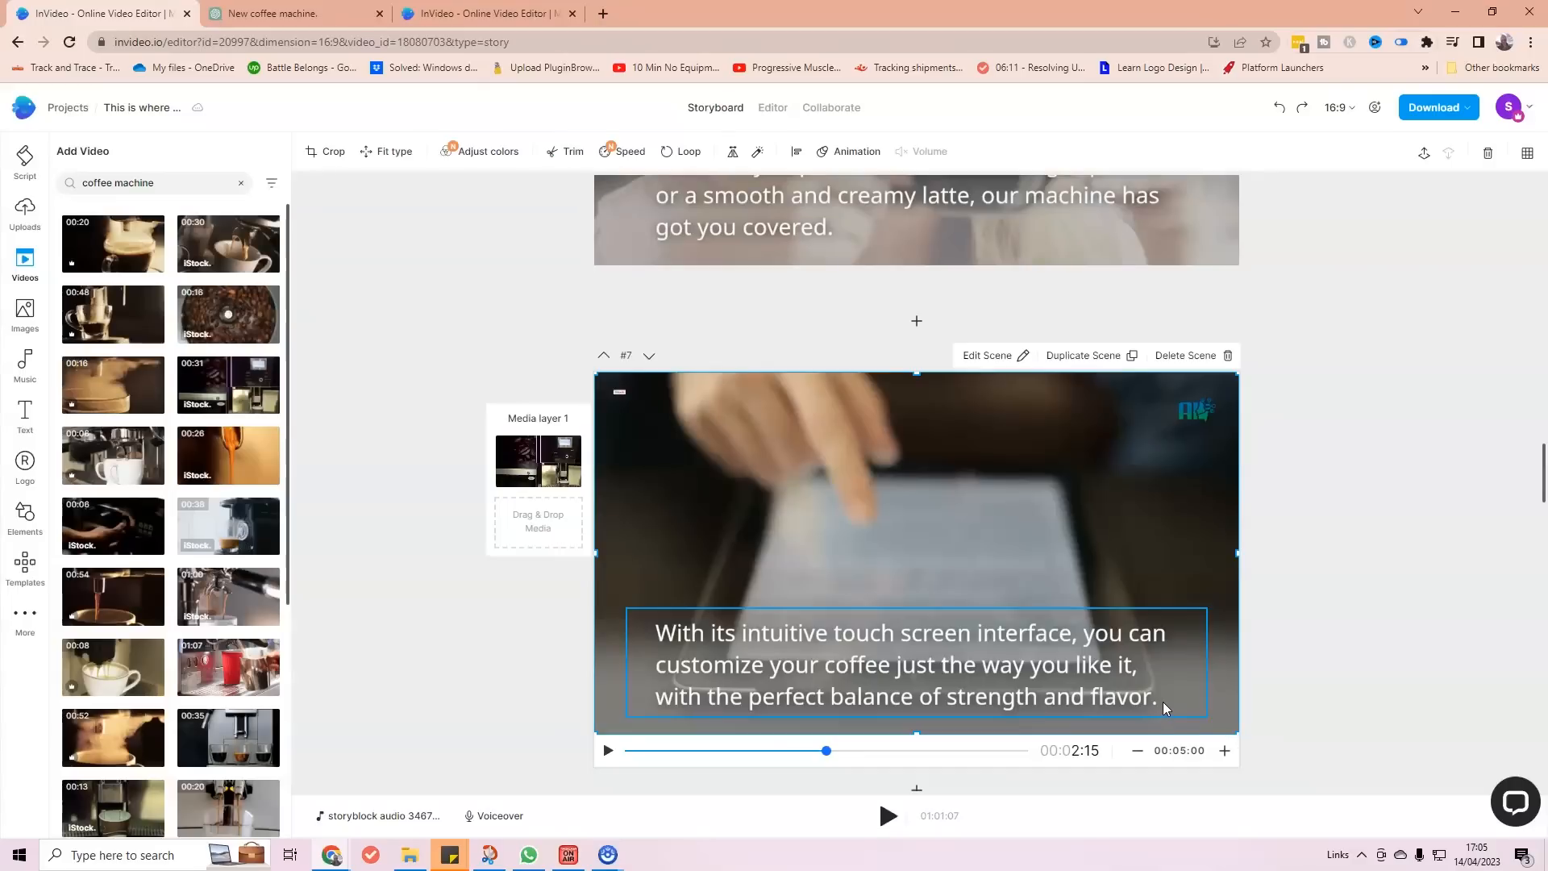
Replace scene #10's media with the 38-second clip of a glass cup under a coffee machine, keeping its first 5 seconds.
scroll(1329, 687, "down", 15)
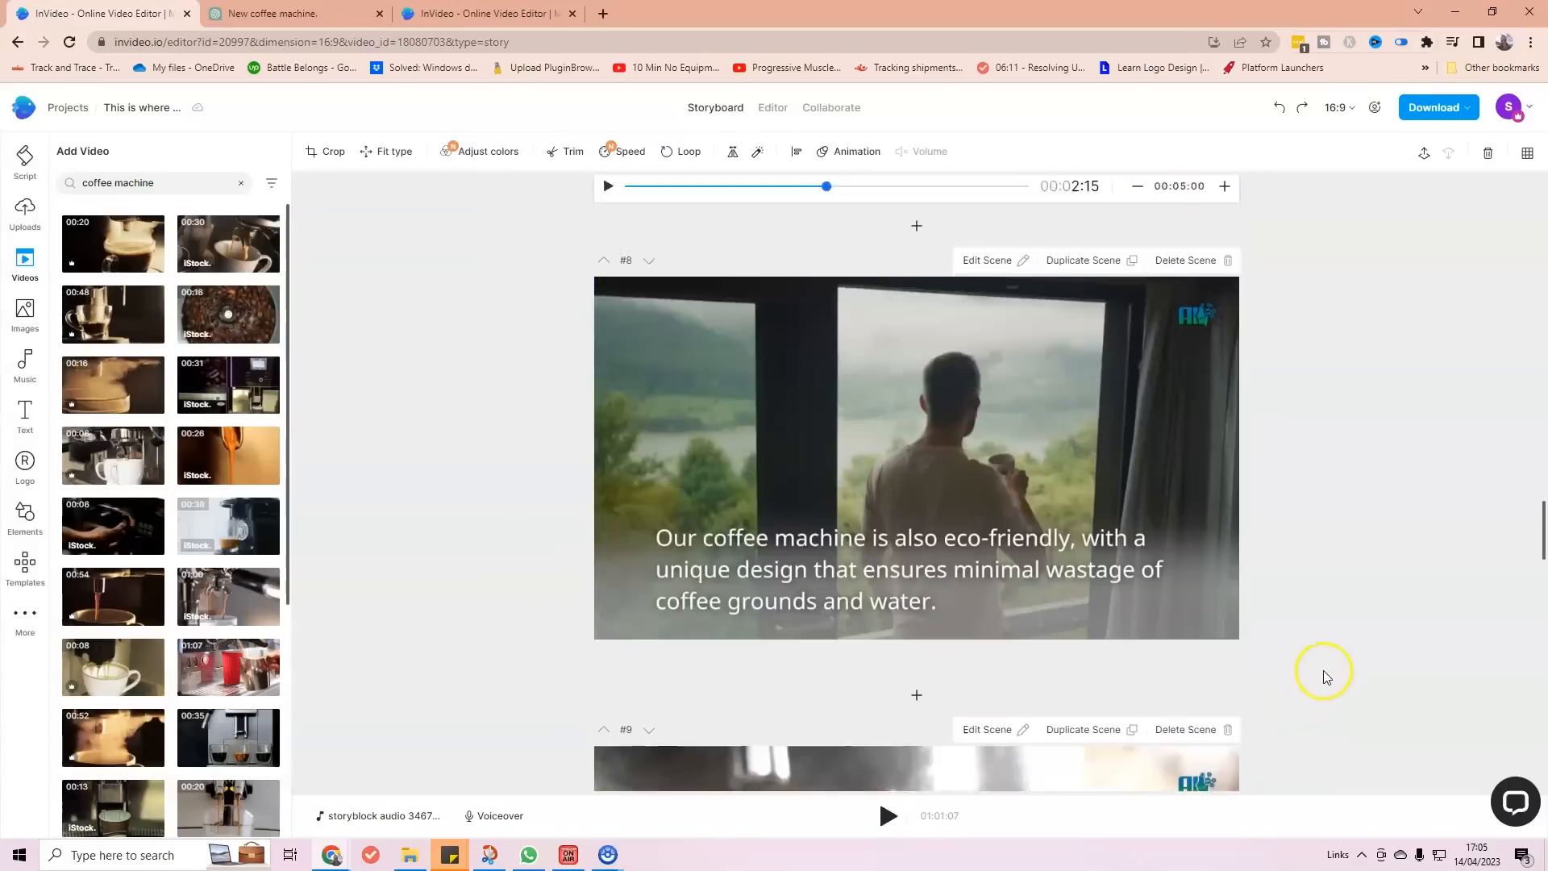
scroll(1322, 656, "down", 3)
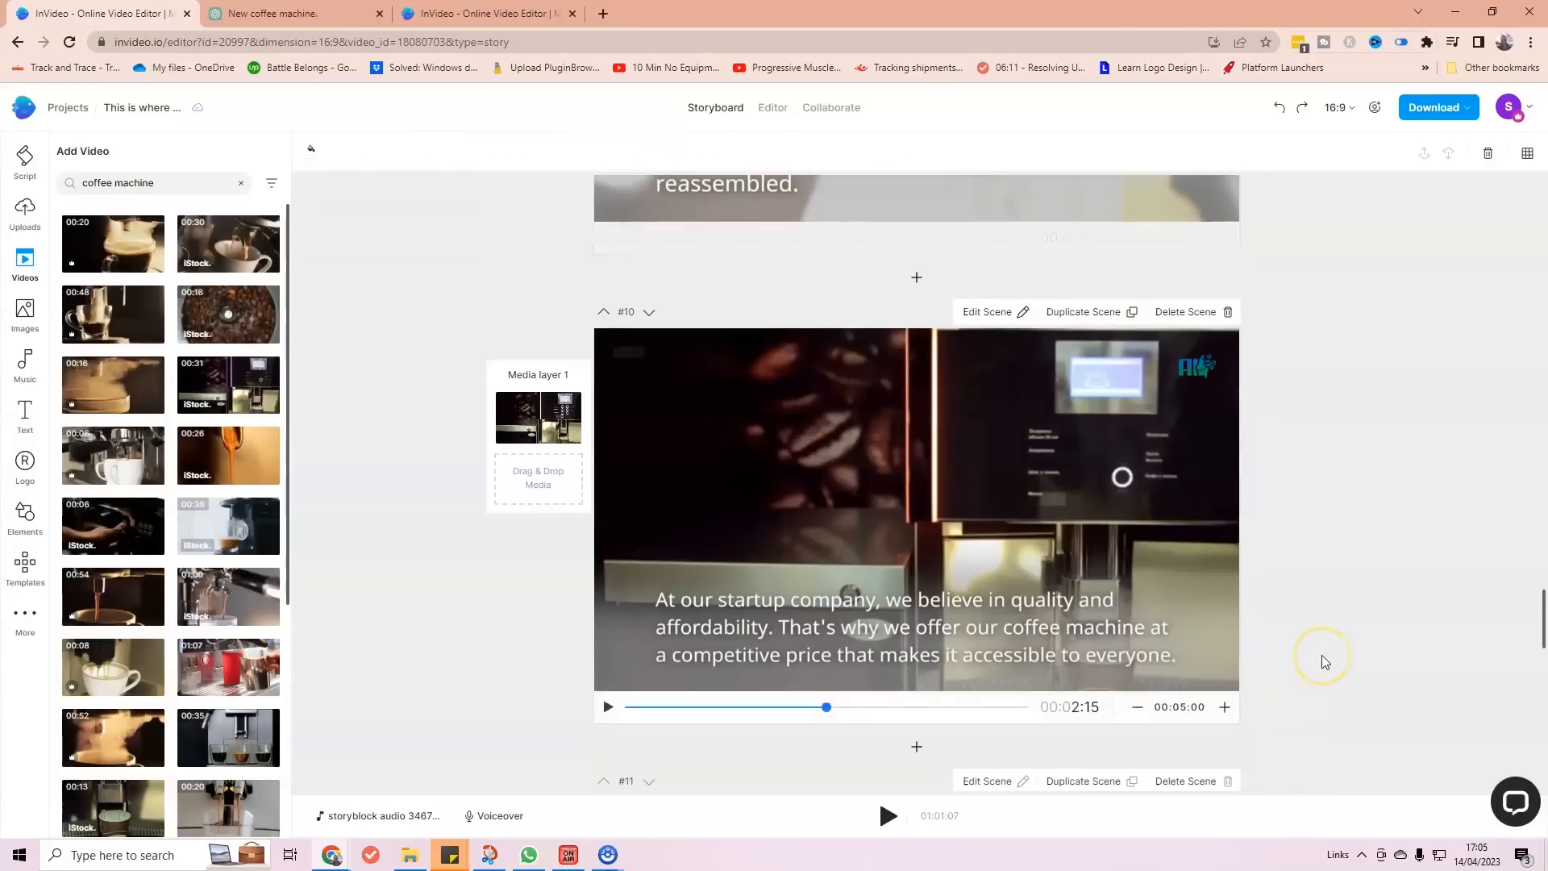
scroll(1322, 655, "up", 1)
left_click(883, 533)
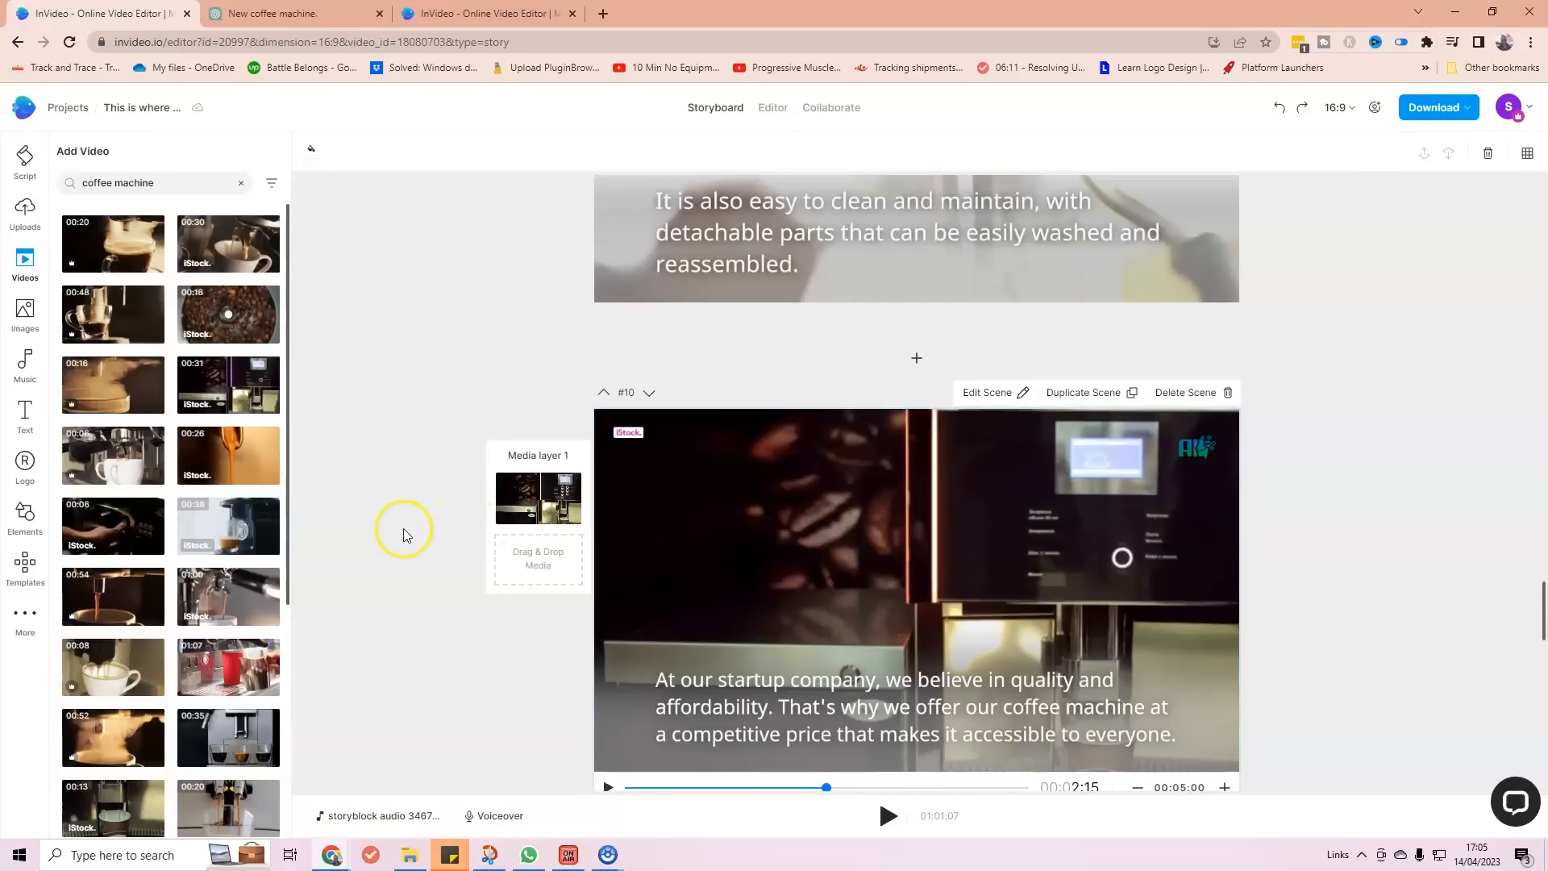
left_click_drag(229, 526, 686, 532)
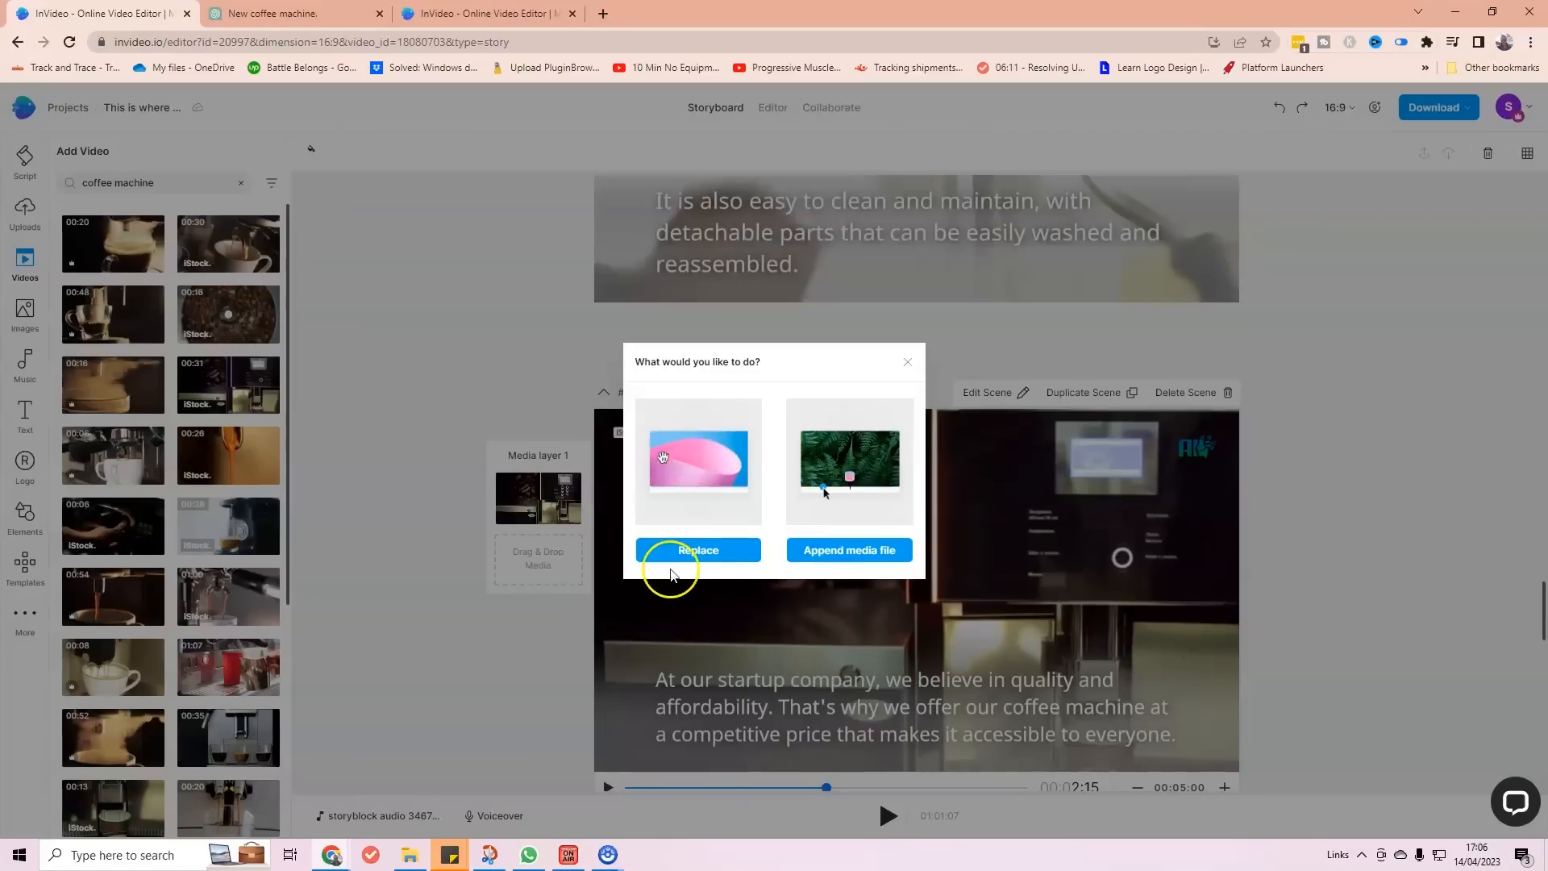
left_click(677, 551)
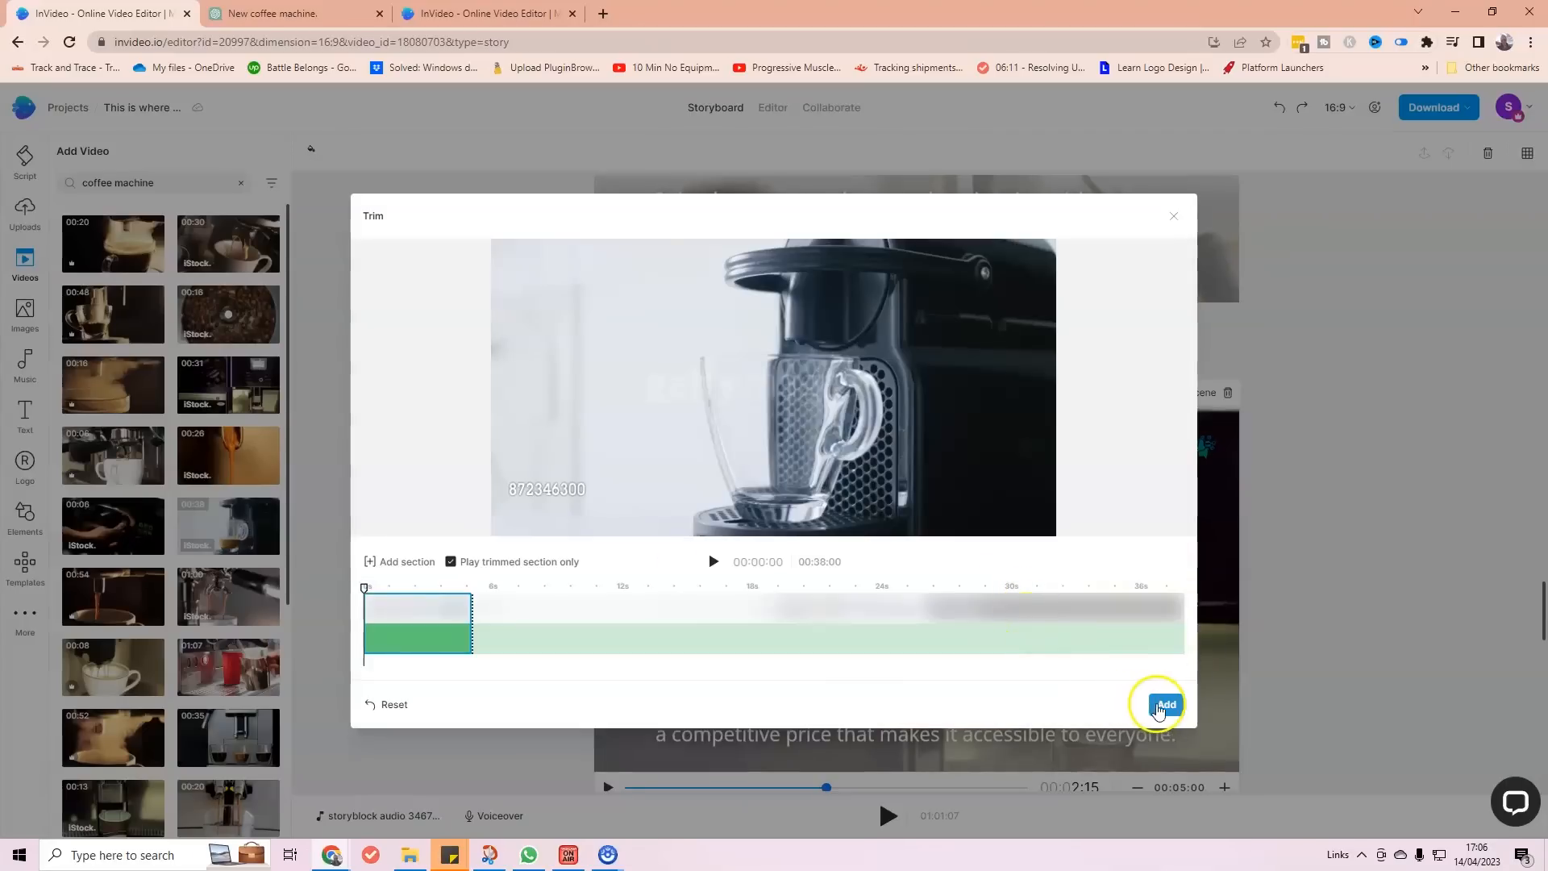
left_click(1162, 706)
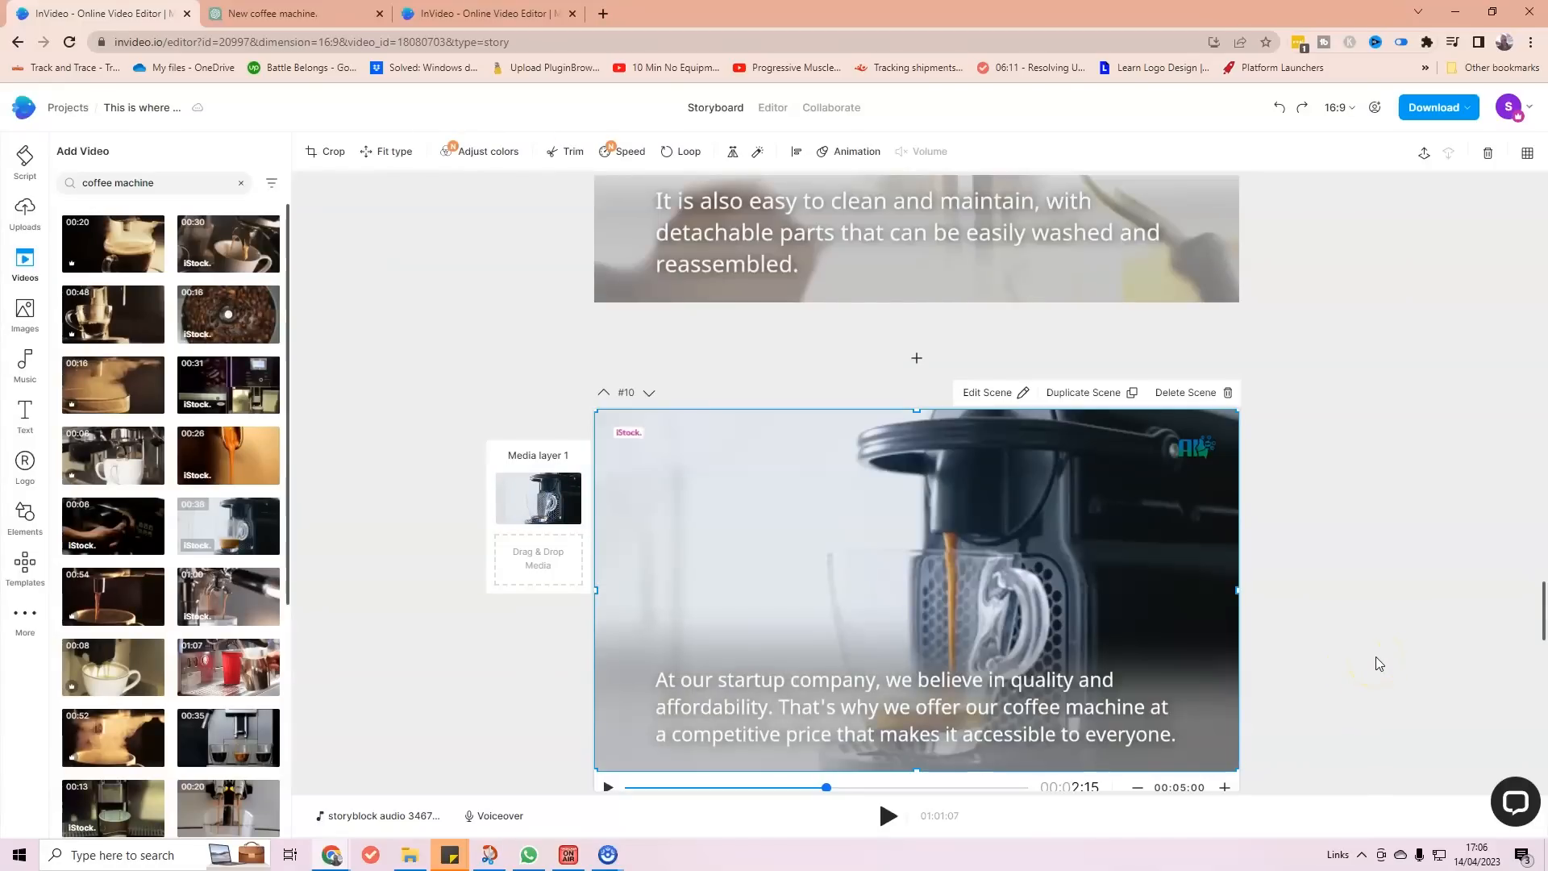
Review the remaining scenes and search the stock videos for "coffee customer service" to find footage for scene #11.
scroll(1377, 654, "down", 2)
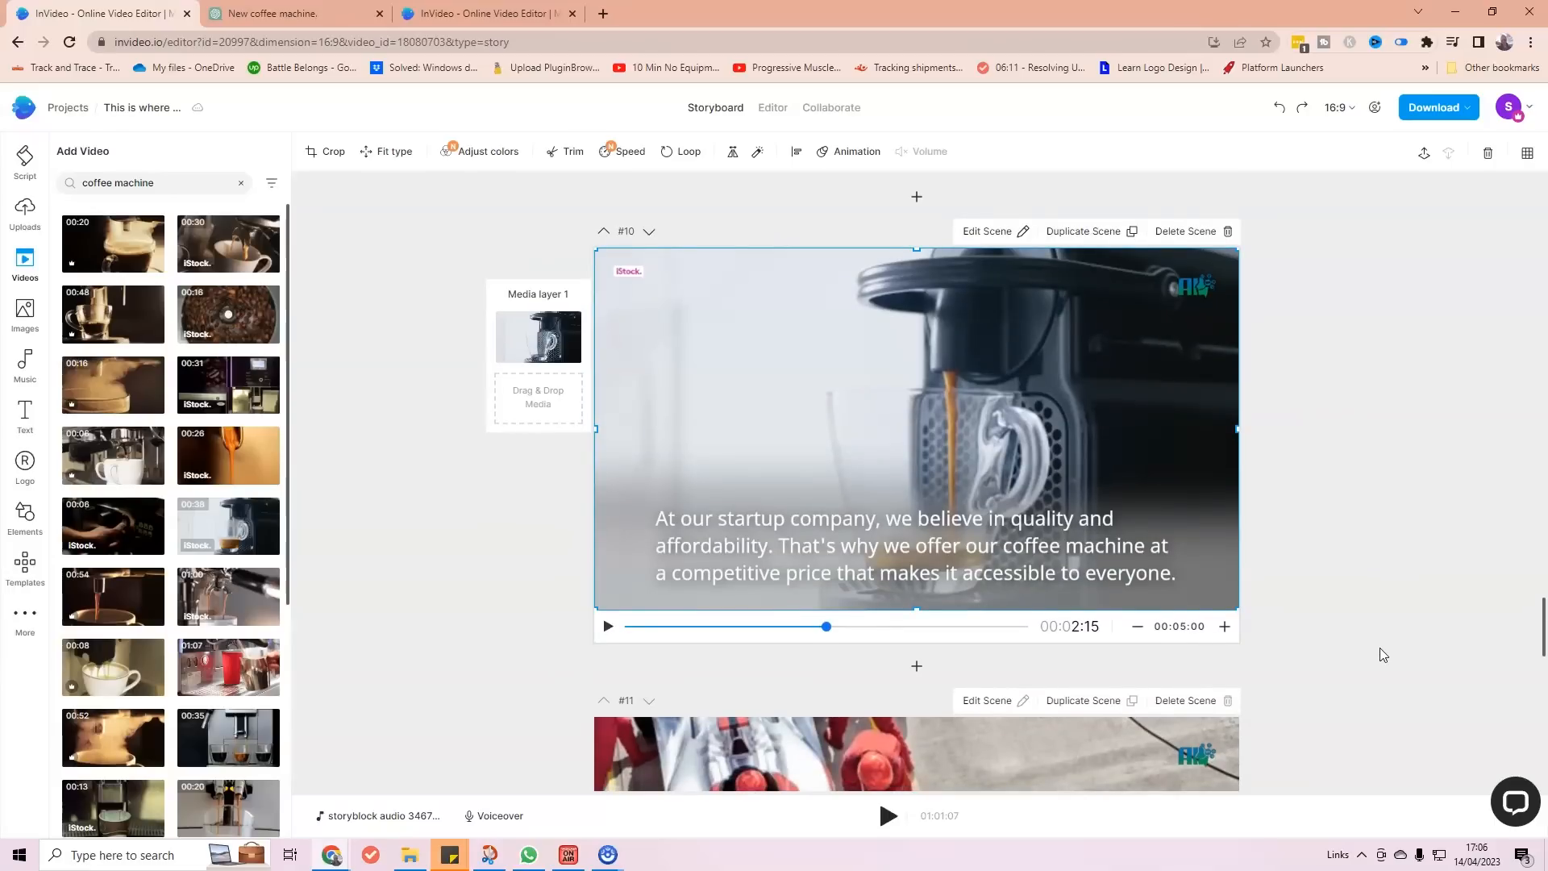
scroll(1381, 647, "down", 6)
scroll(1382, 593, "down", 10)
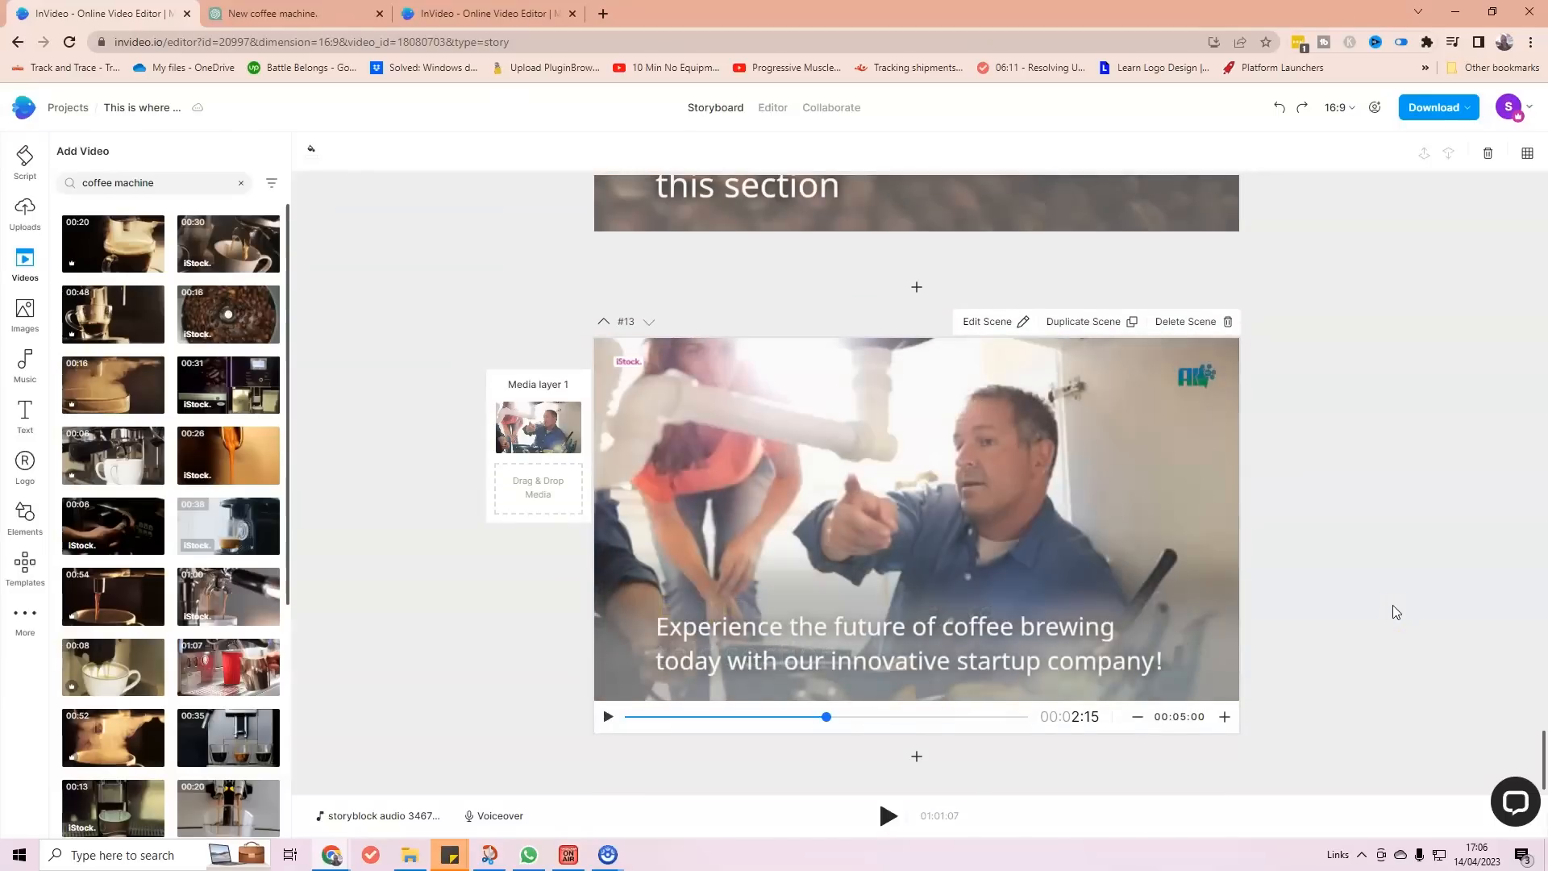
scroll(1393, 607, "up", 10)
scroll(1395, 604, "up", 3)
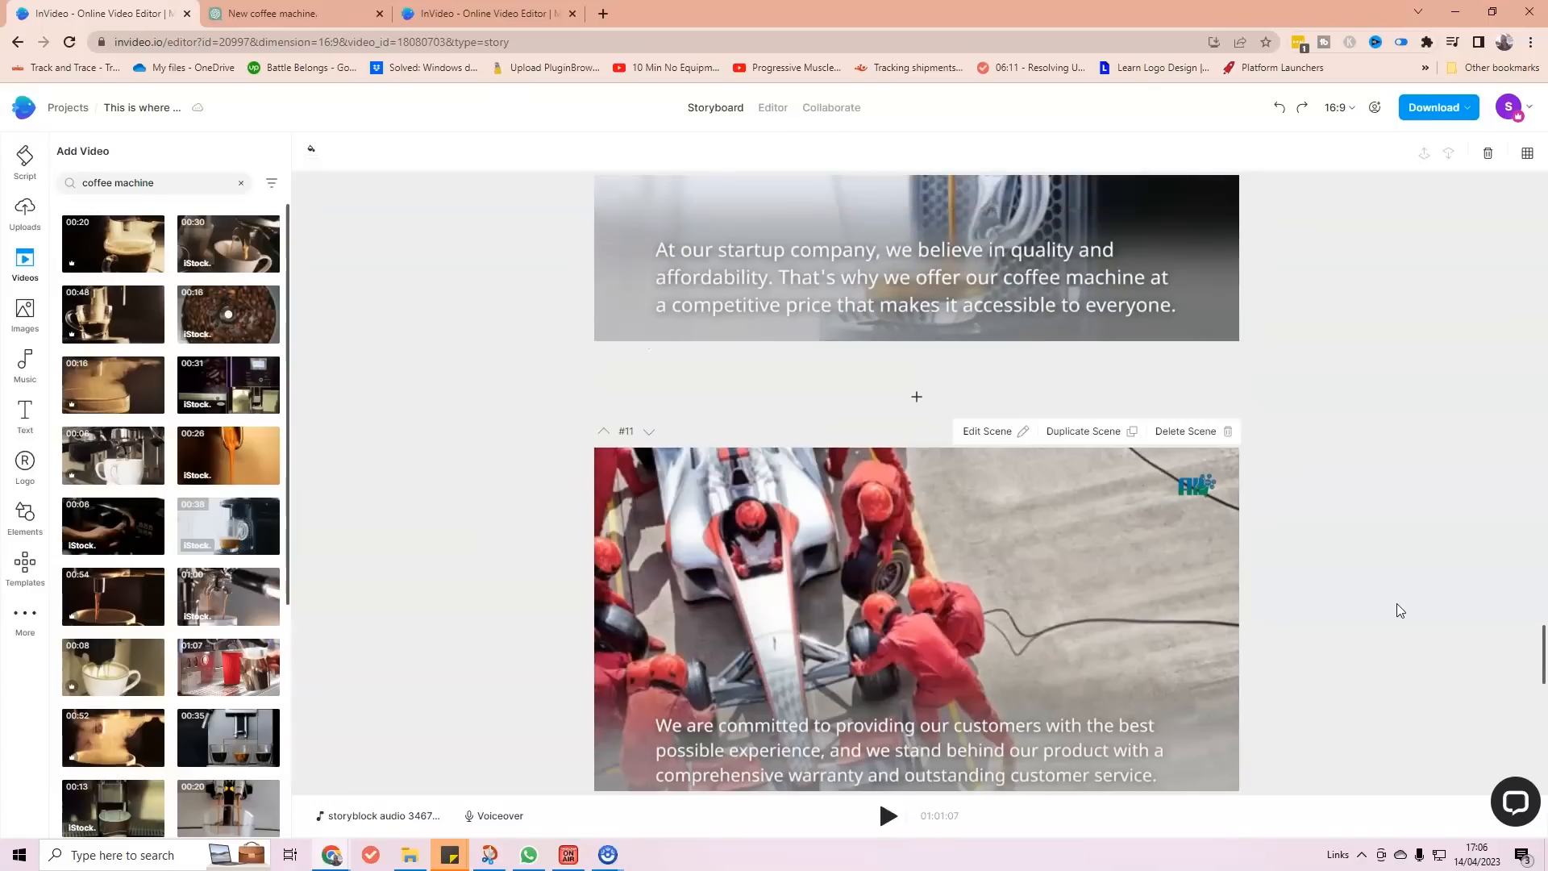
scroll(1397, 604, "down", 2)
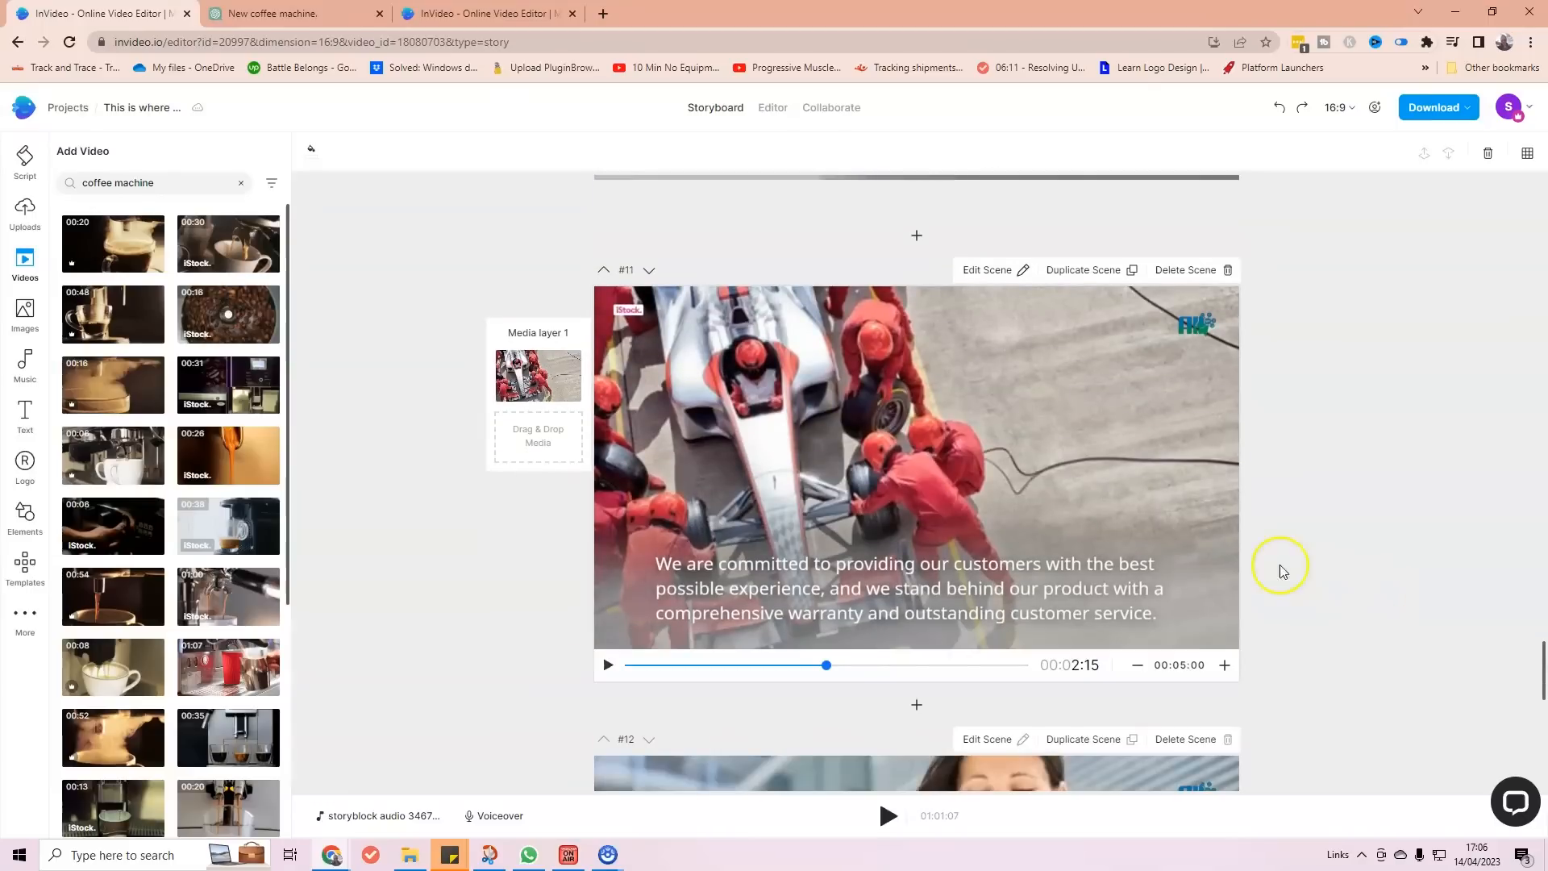
left_click(154, 184)
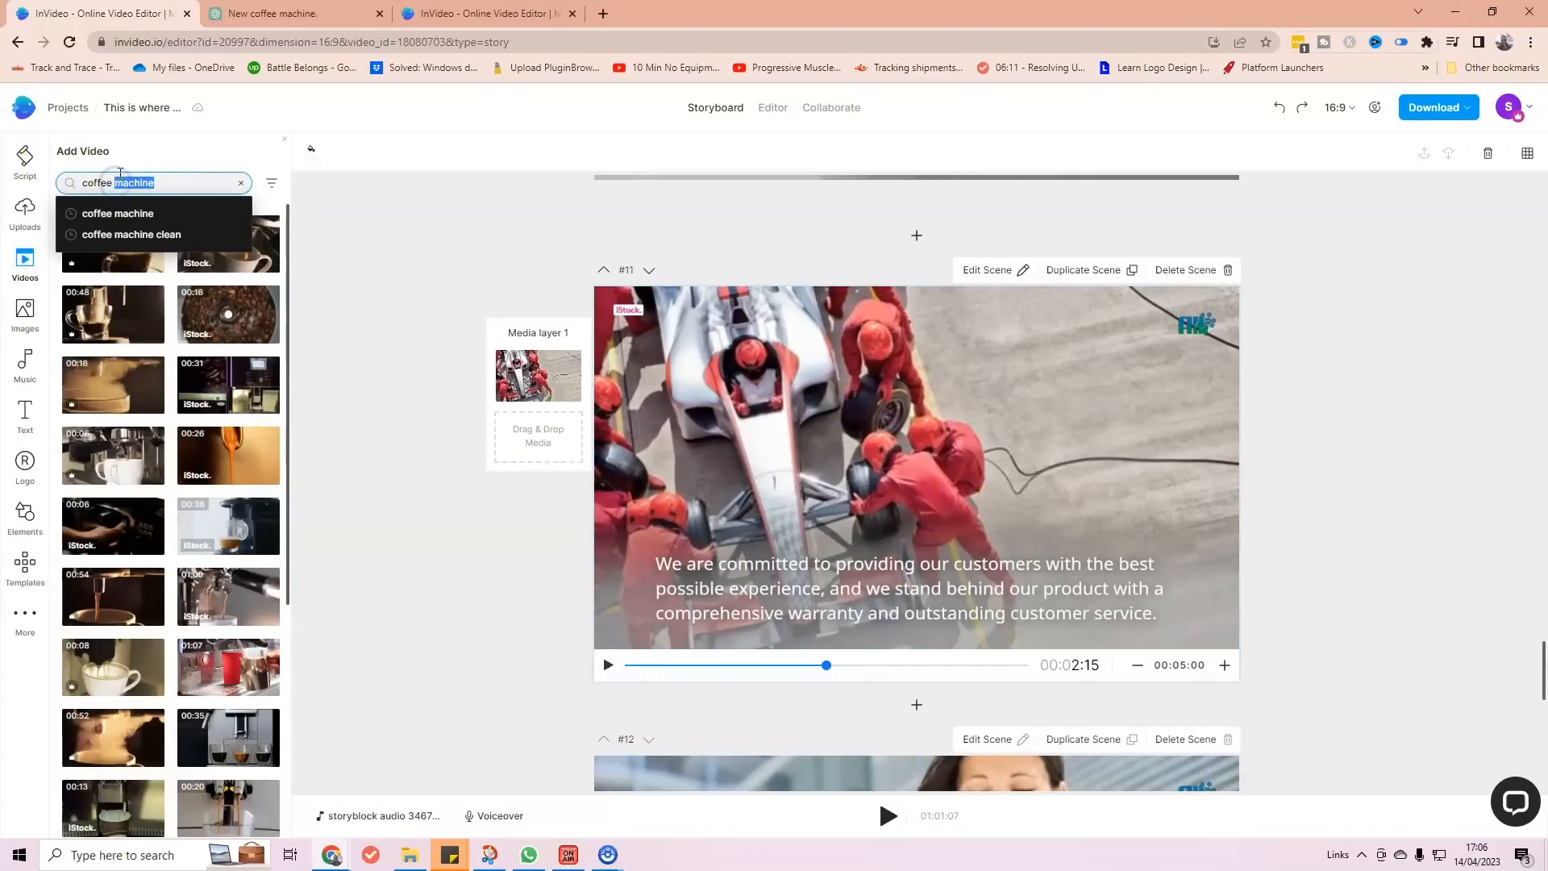
type("customer servi")
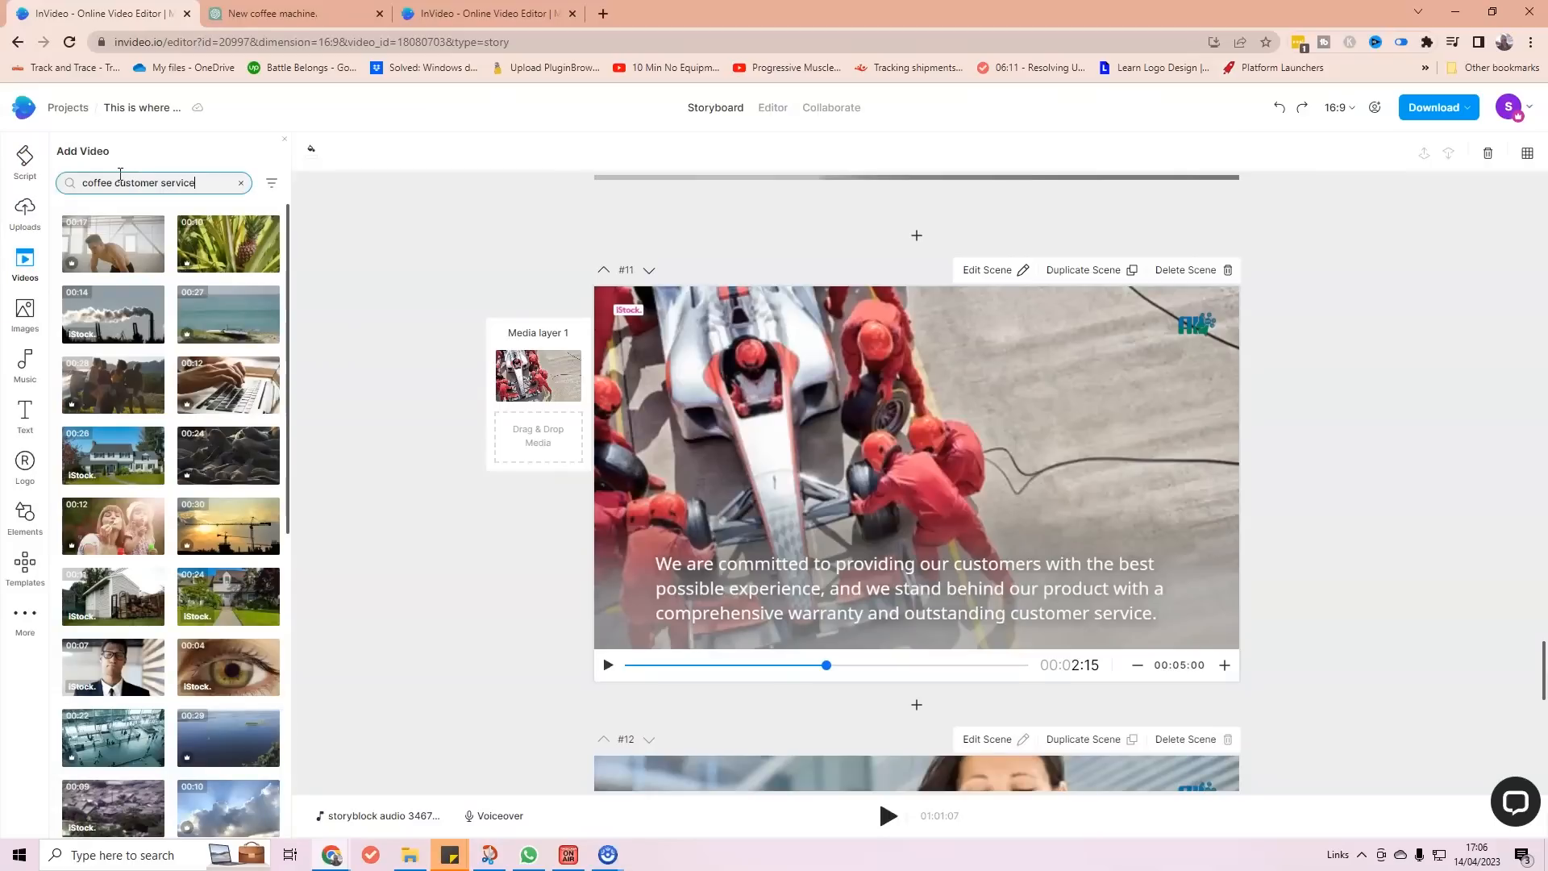
key("Return")
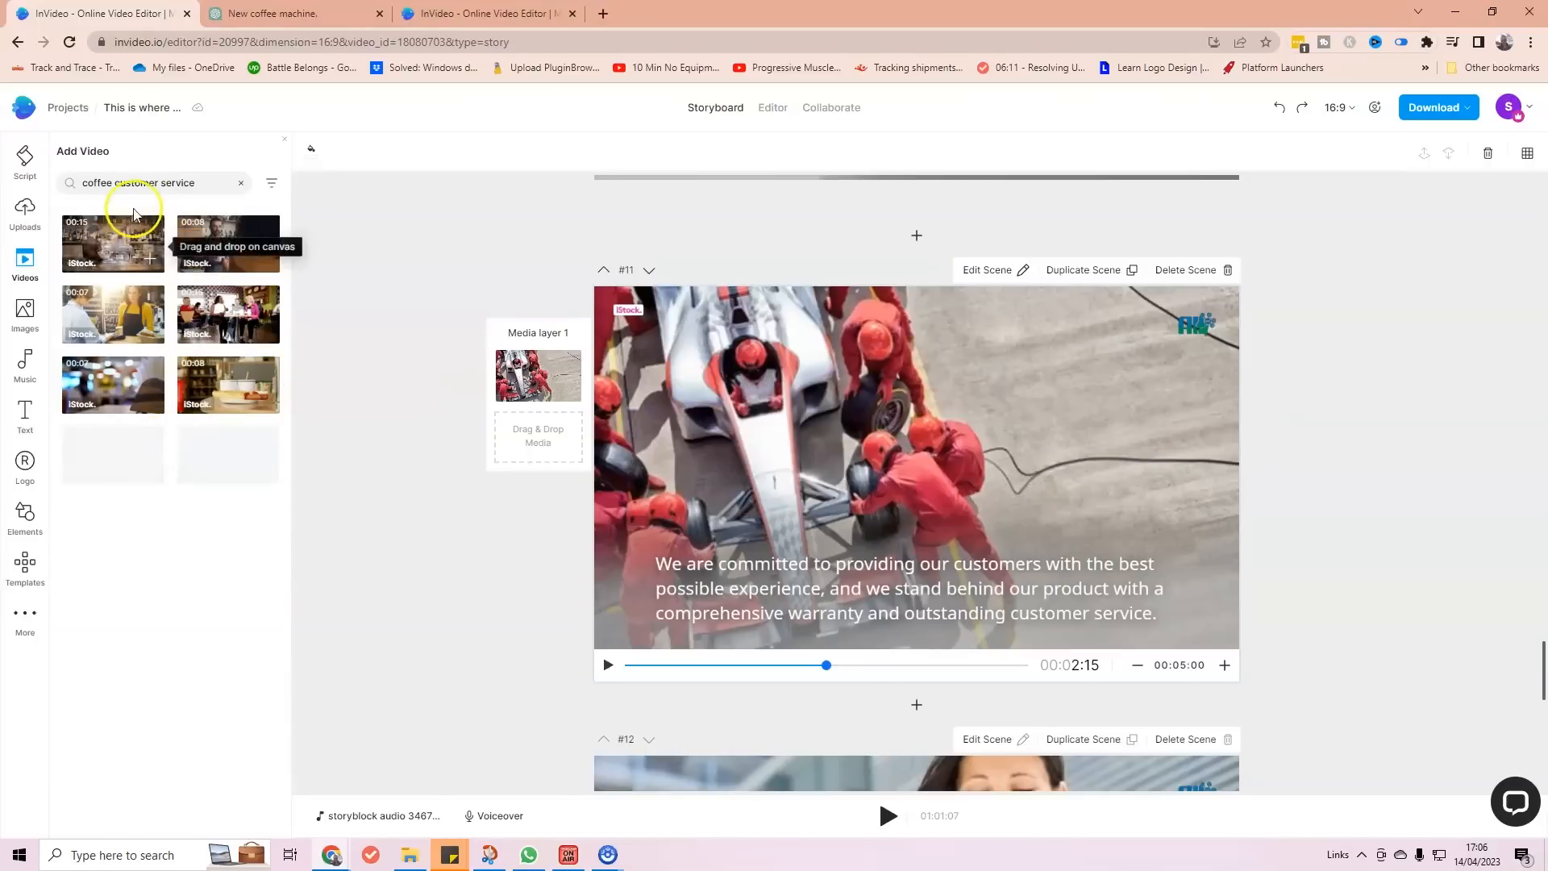
Replace scene #11's media with the 8-second clip of a barista serving a customer, keeping its first 5 seconds.
left_click_drag(224, 243, 867, 355)
left_click(758, 552)
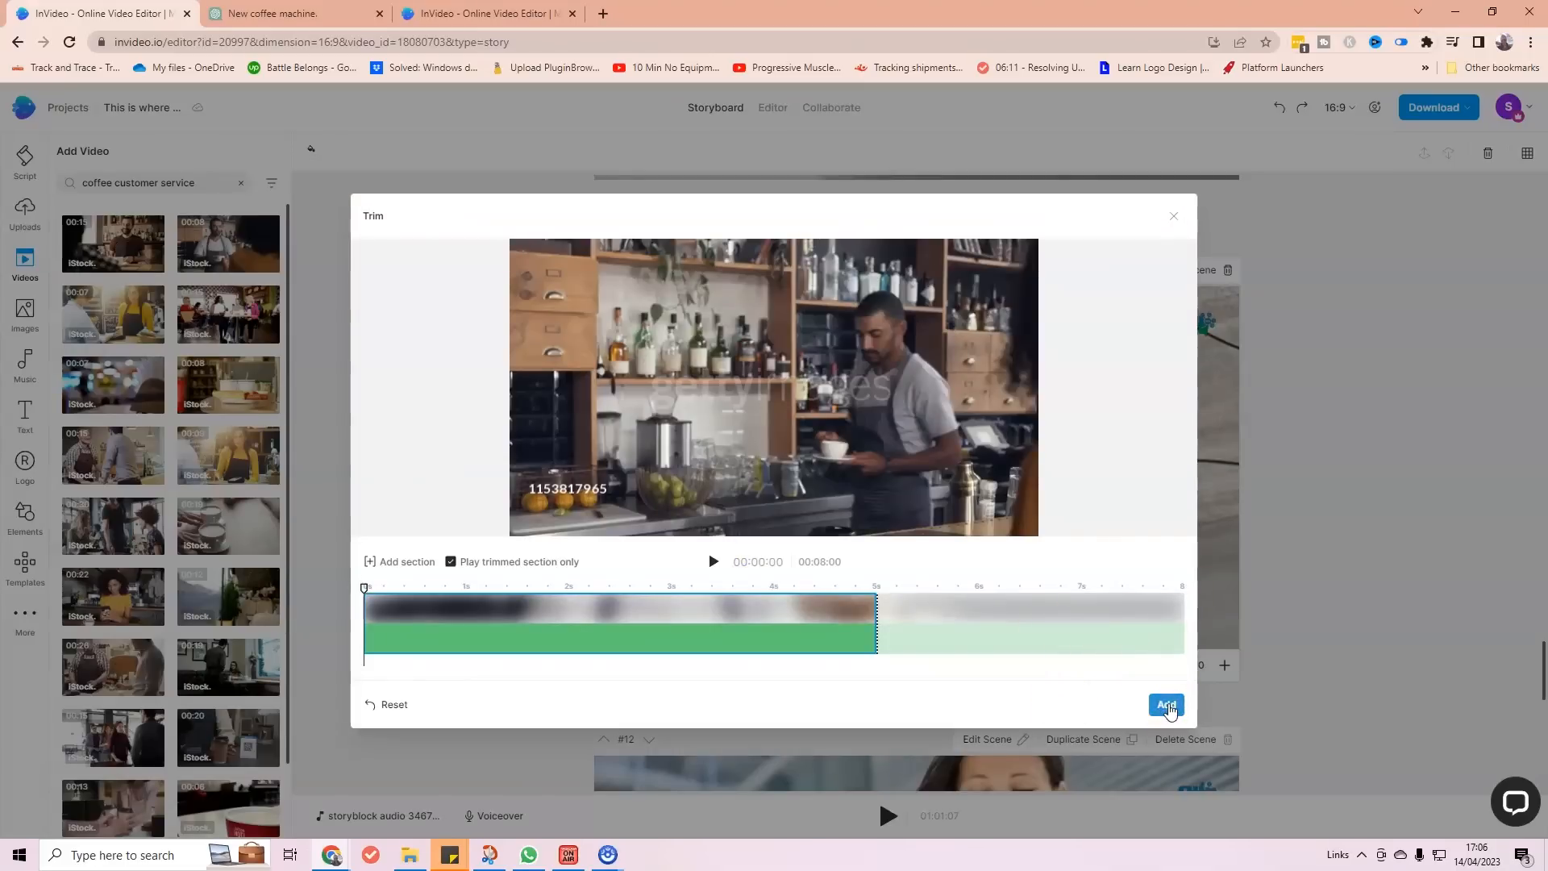
left_click(1168, 706)
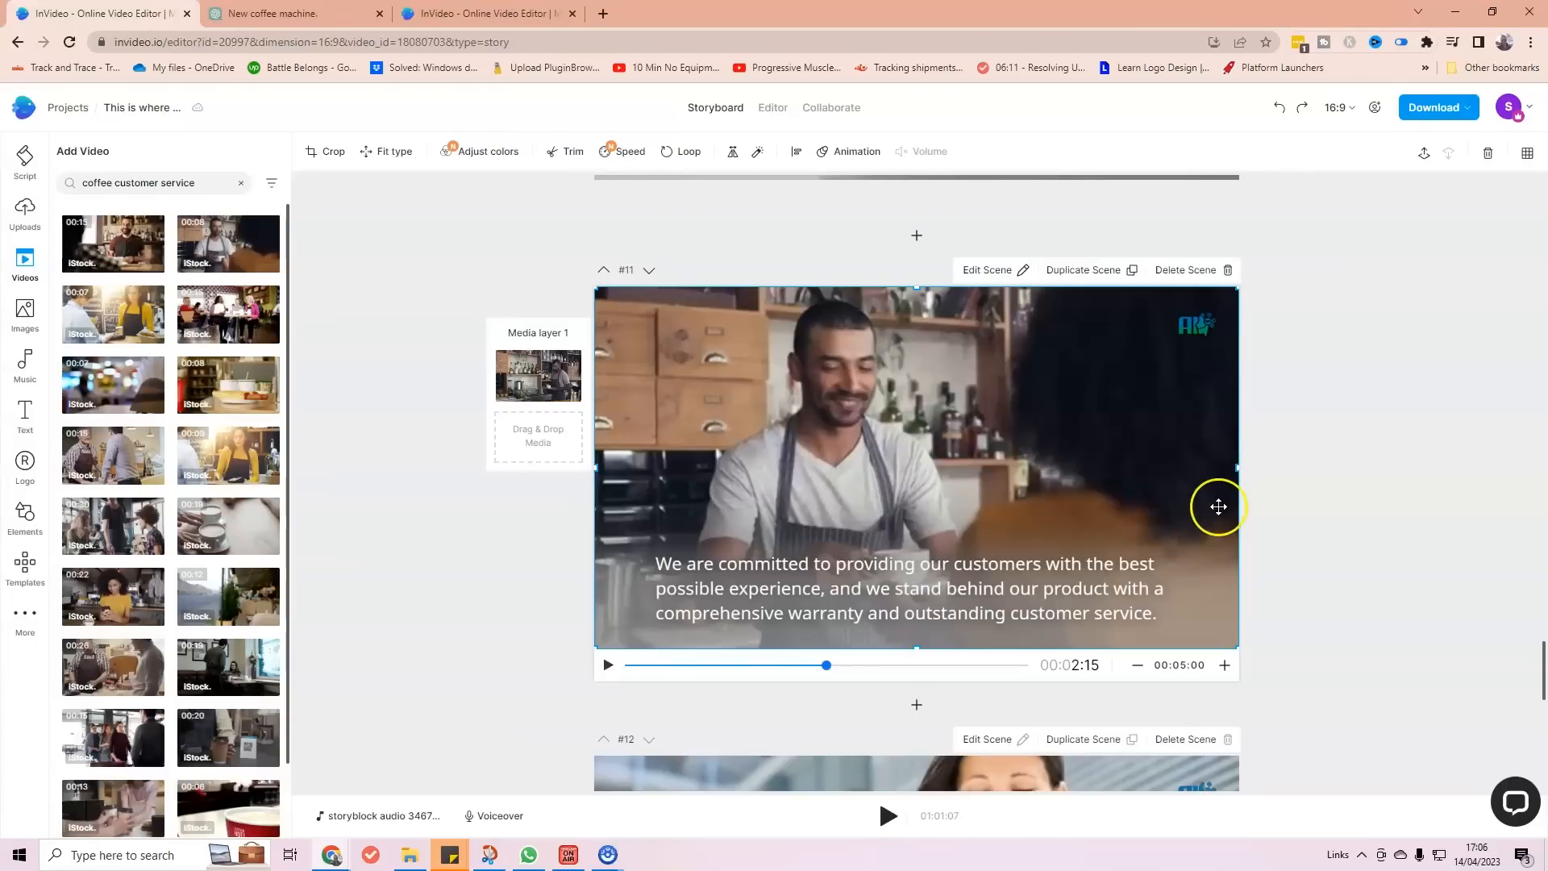
Search for "coffee at home" and replace scene #12's media with the 17-second clip of two women on a sofa, keeping its first 5 seconds.
scroll(1383, 541, "down", 4)
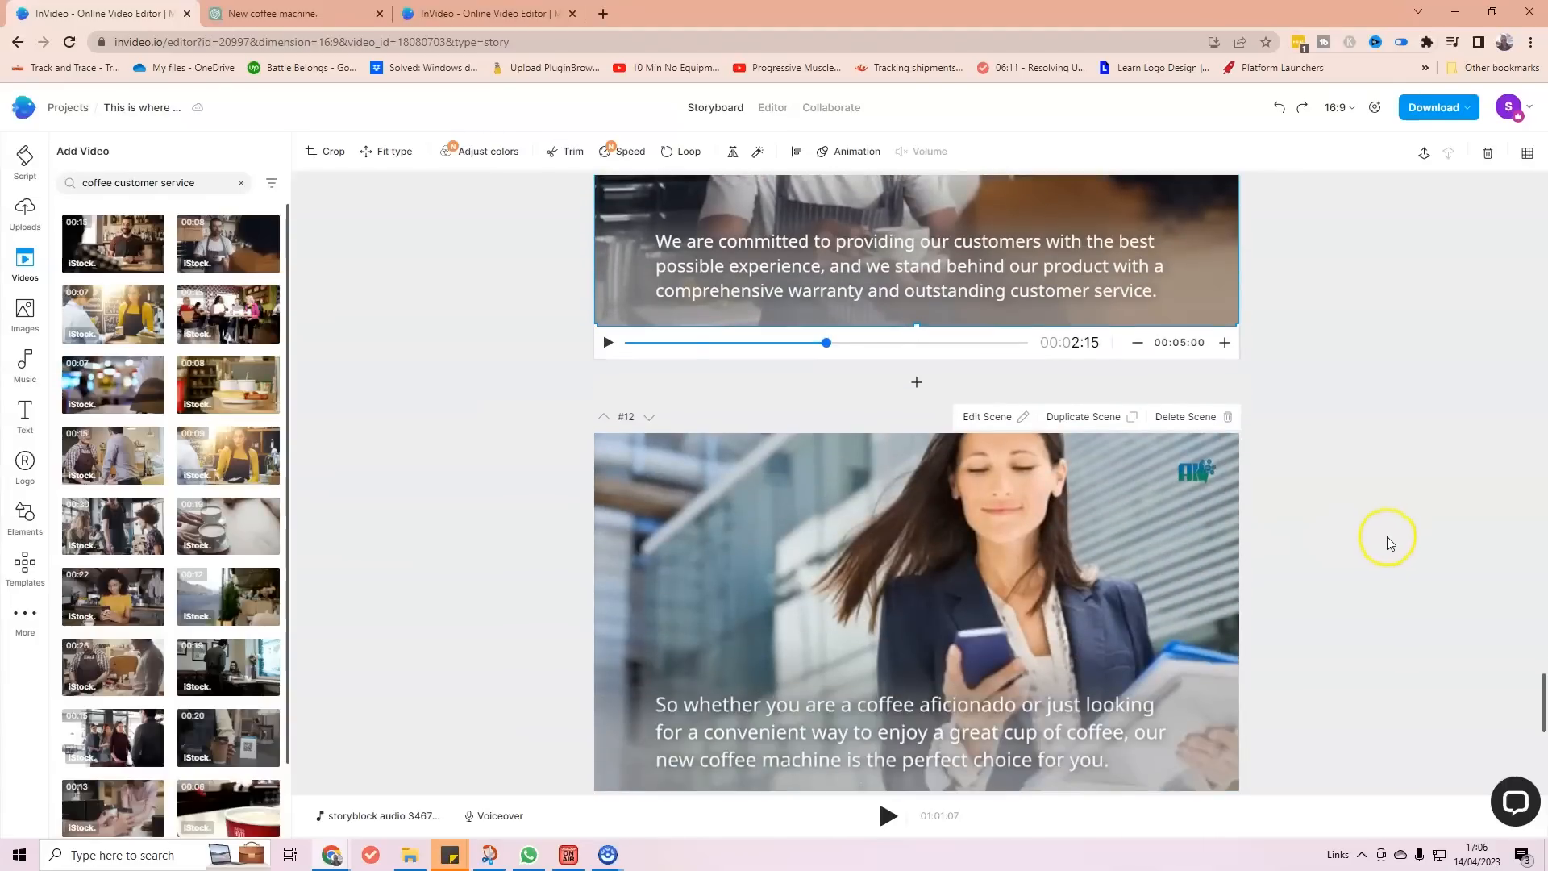
scroll(1387, 535, "down", 3)
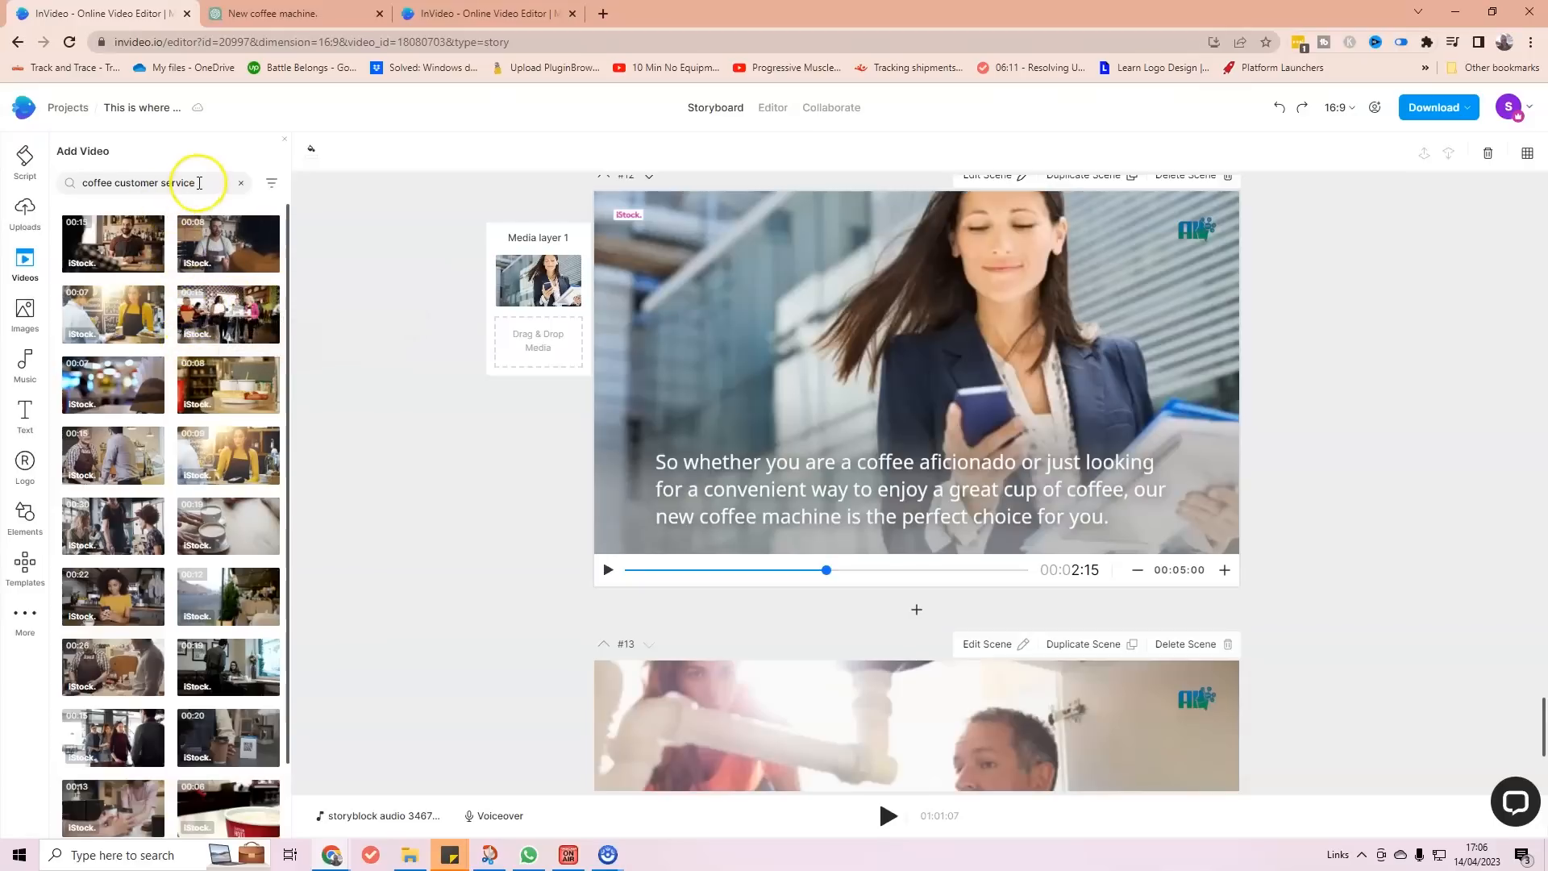
left_click(200, 183)
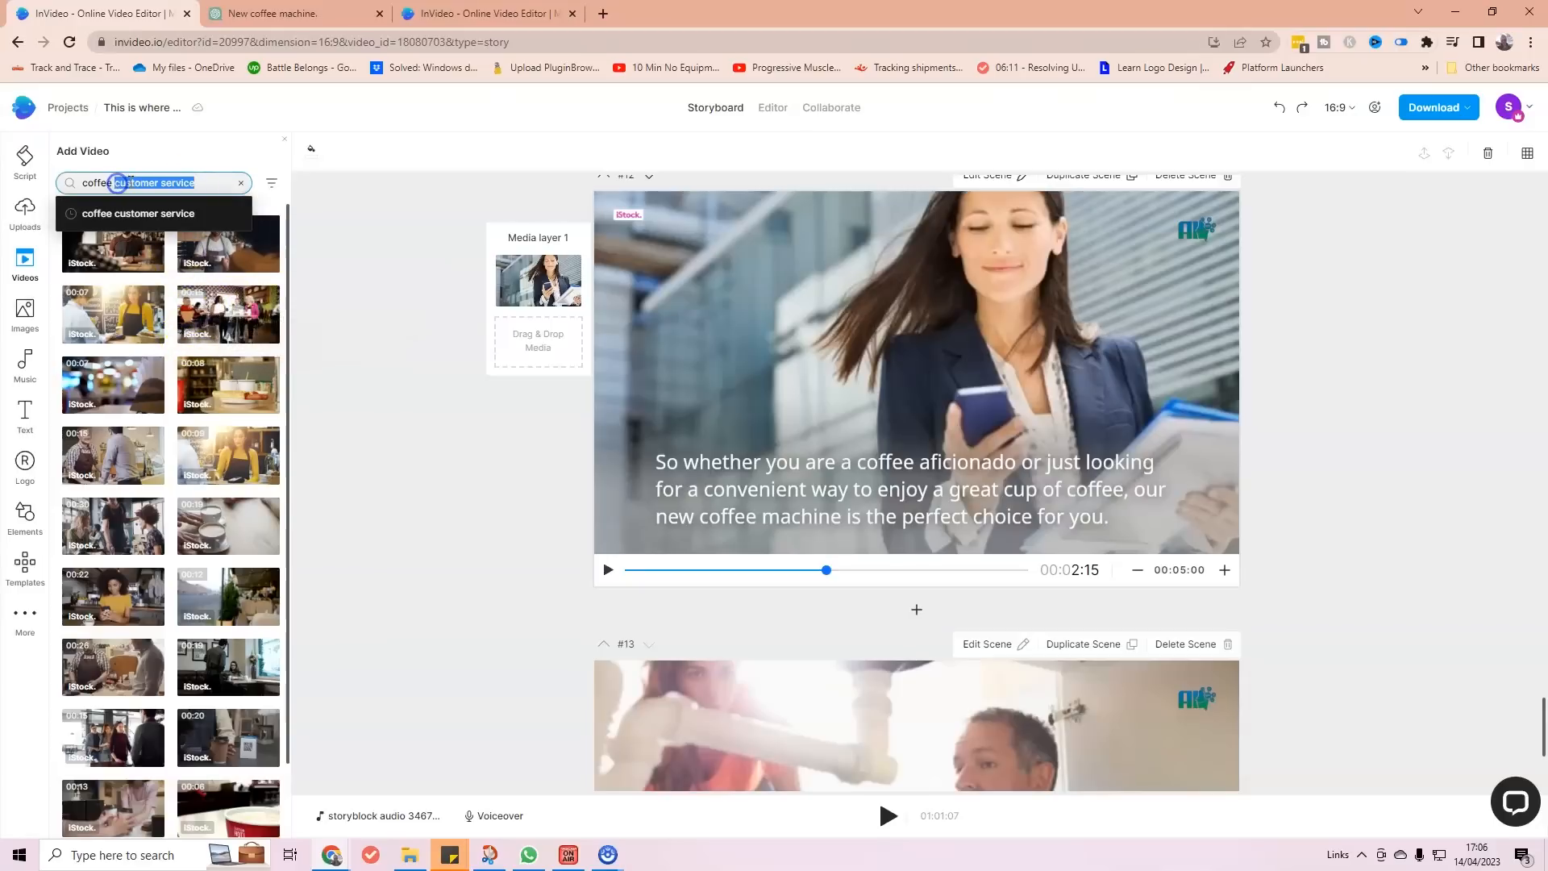
type("at home")
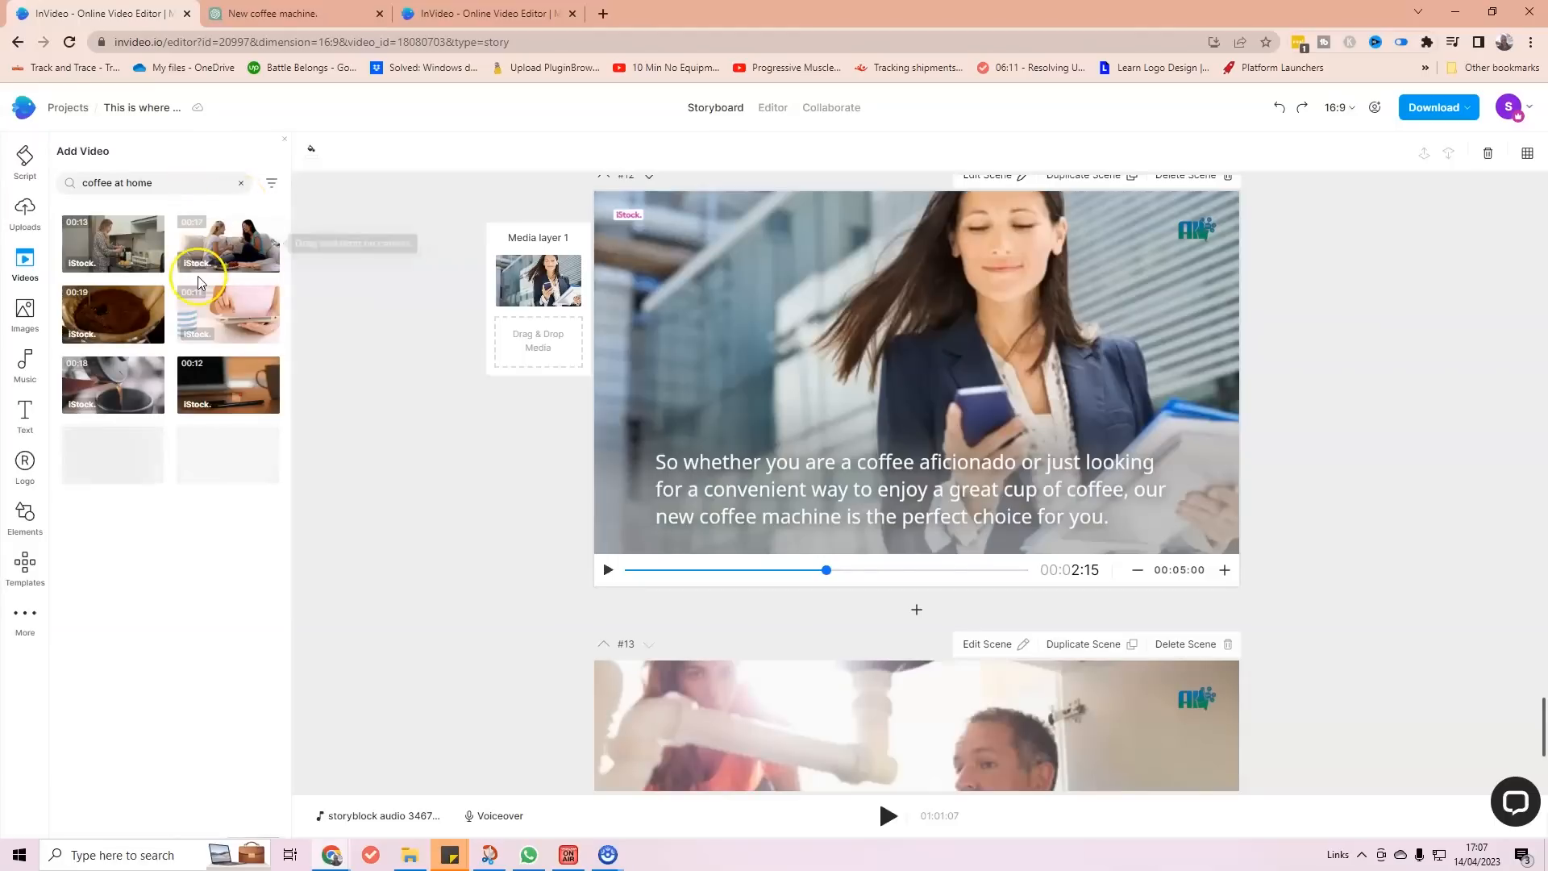
left_click_drag(217, 234, 798, 392)
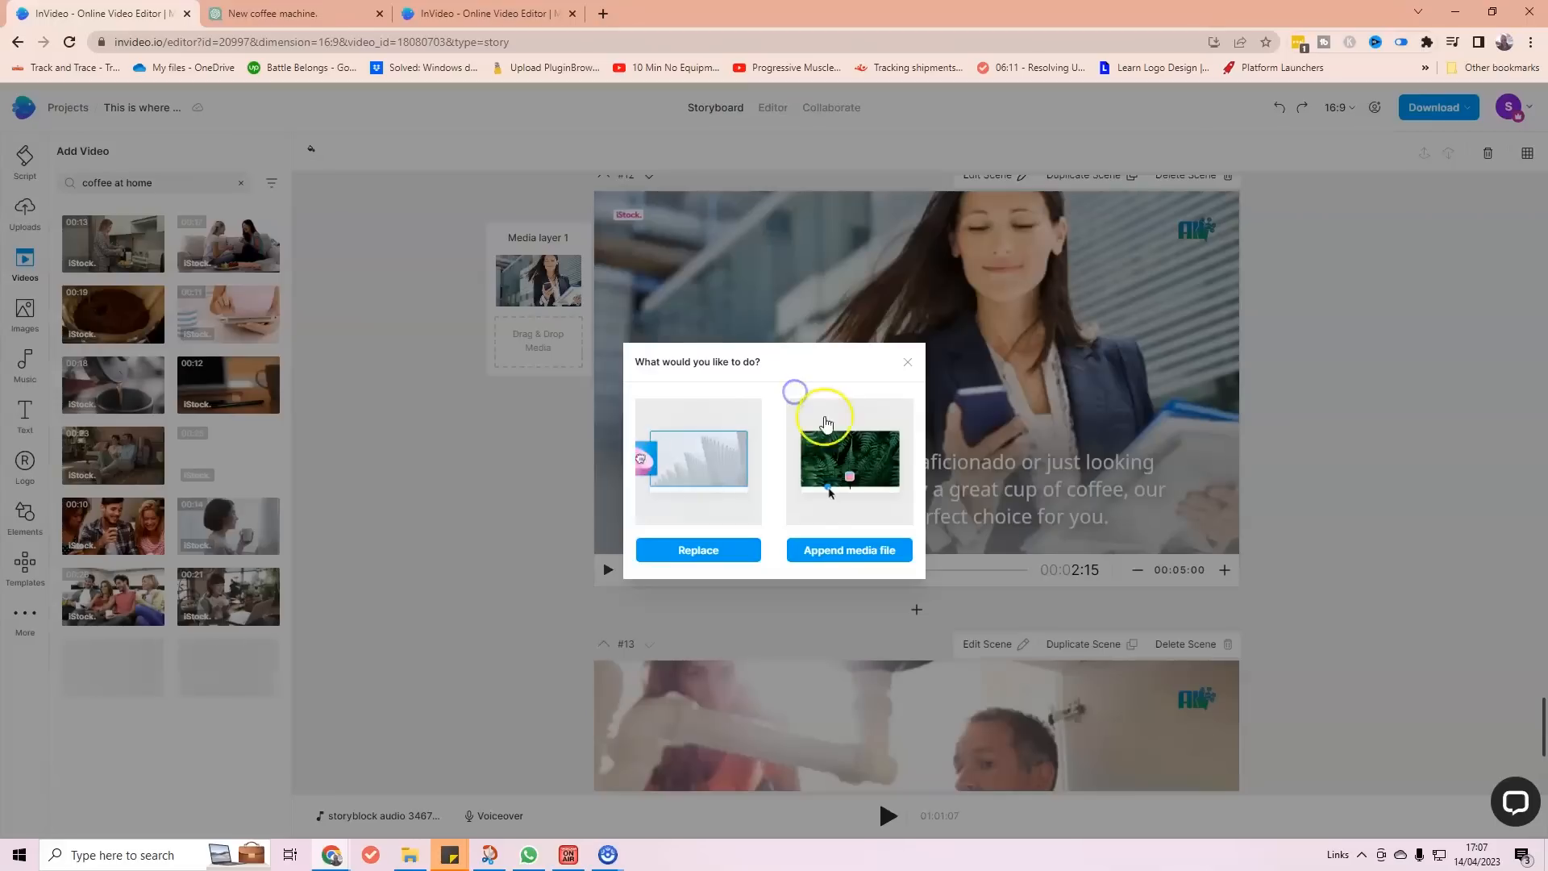
left_click(698, 555)
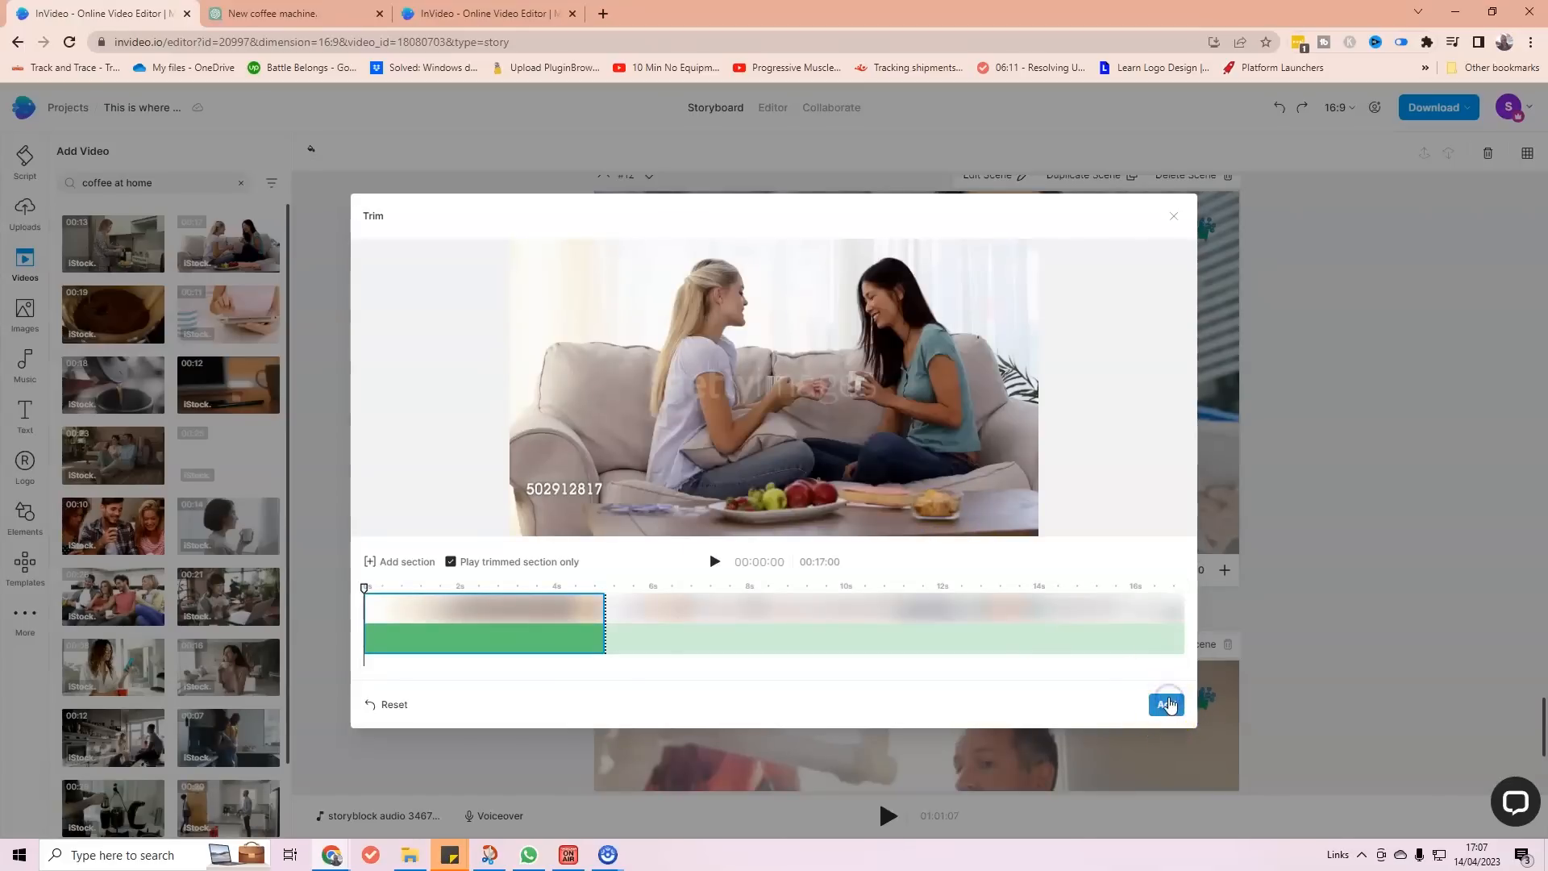
left_click(1169, 704)
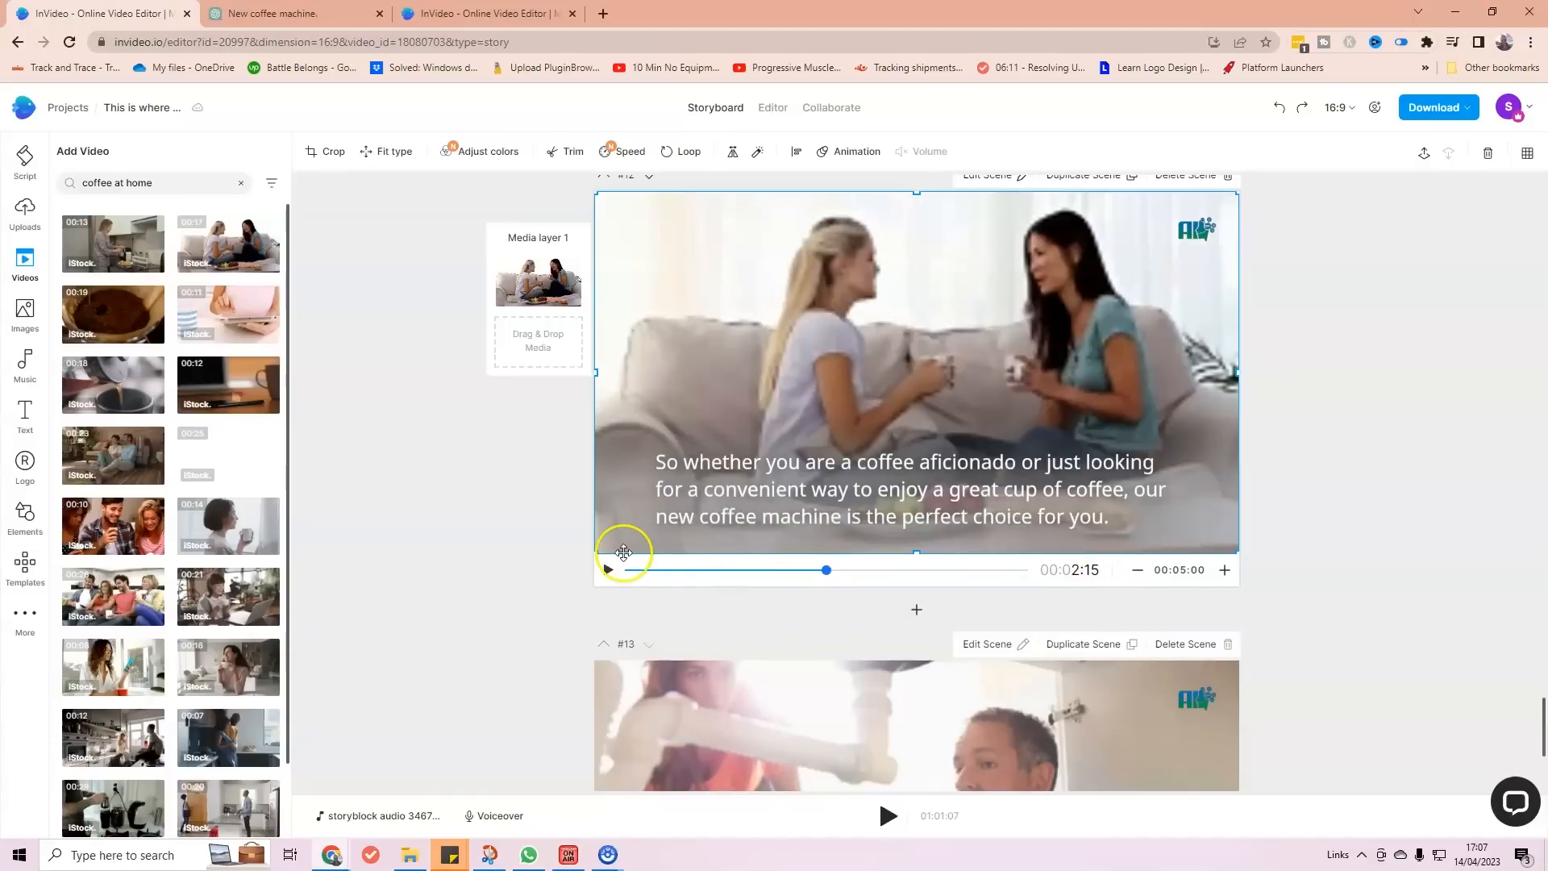
Search the stock videos for "coffee future" to find footage for scene #13.
scroll(637, 531, "down", 4)
left_click(637, 526)
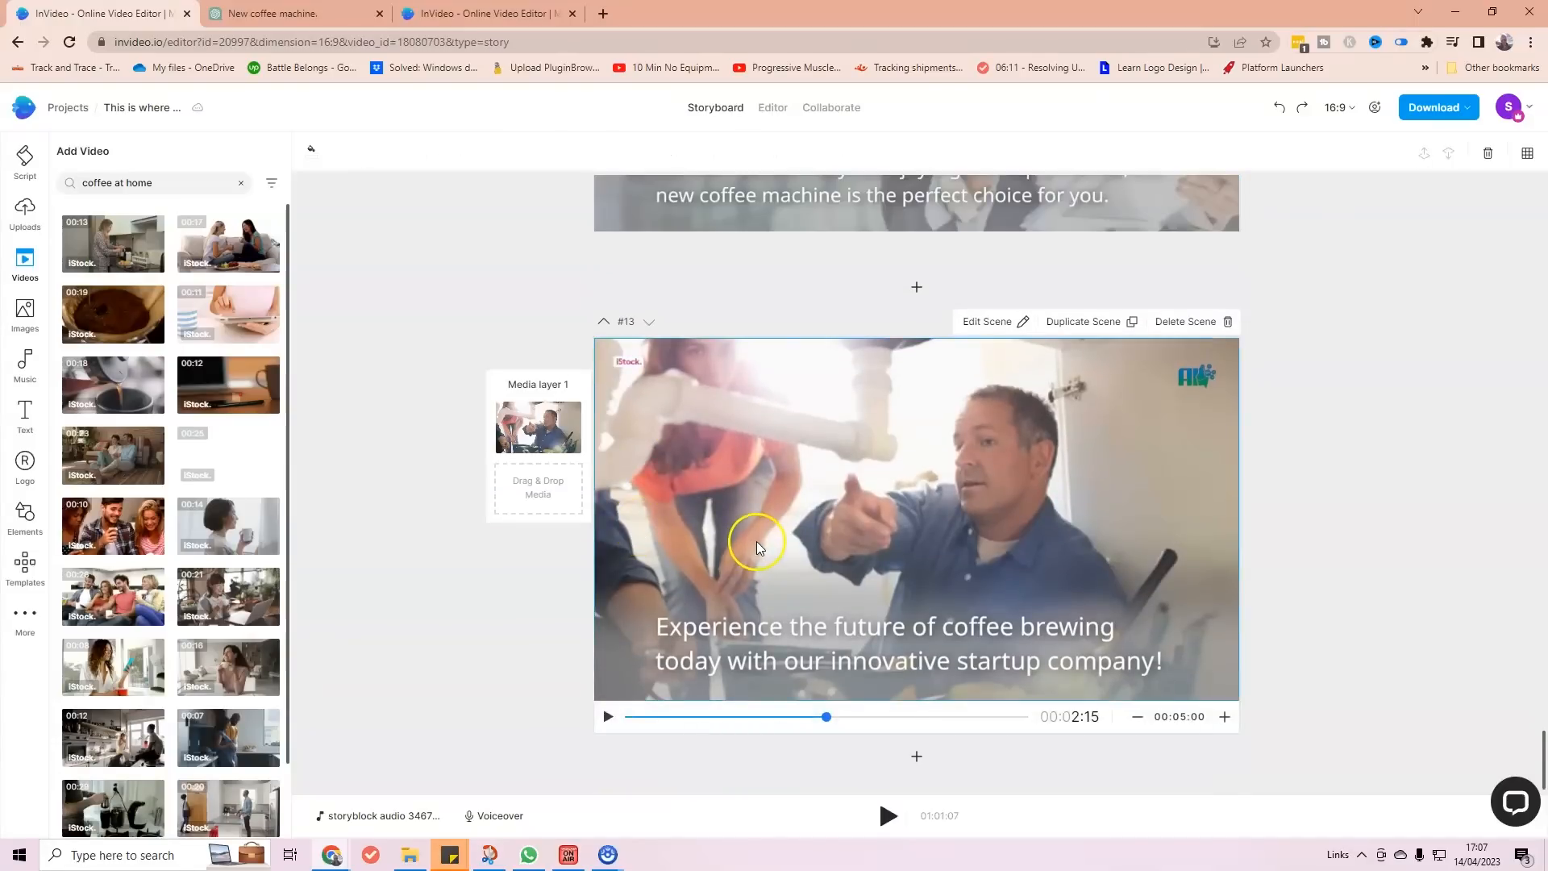
double_click(150, 183)
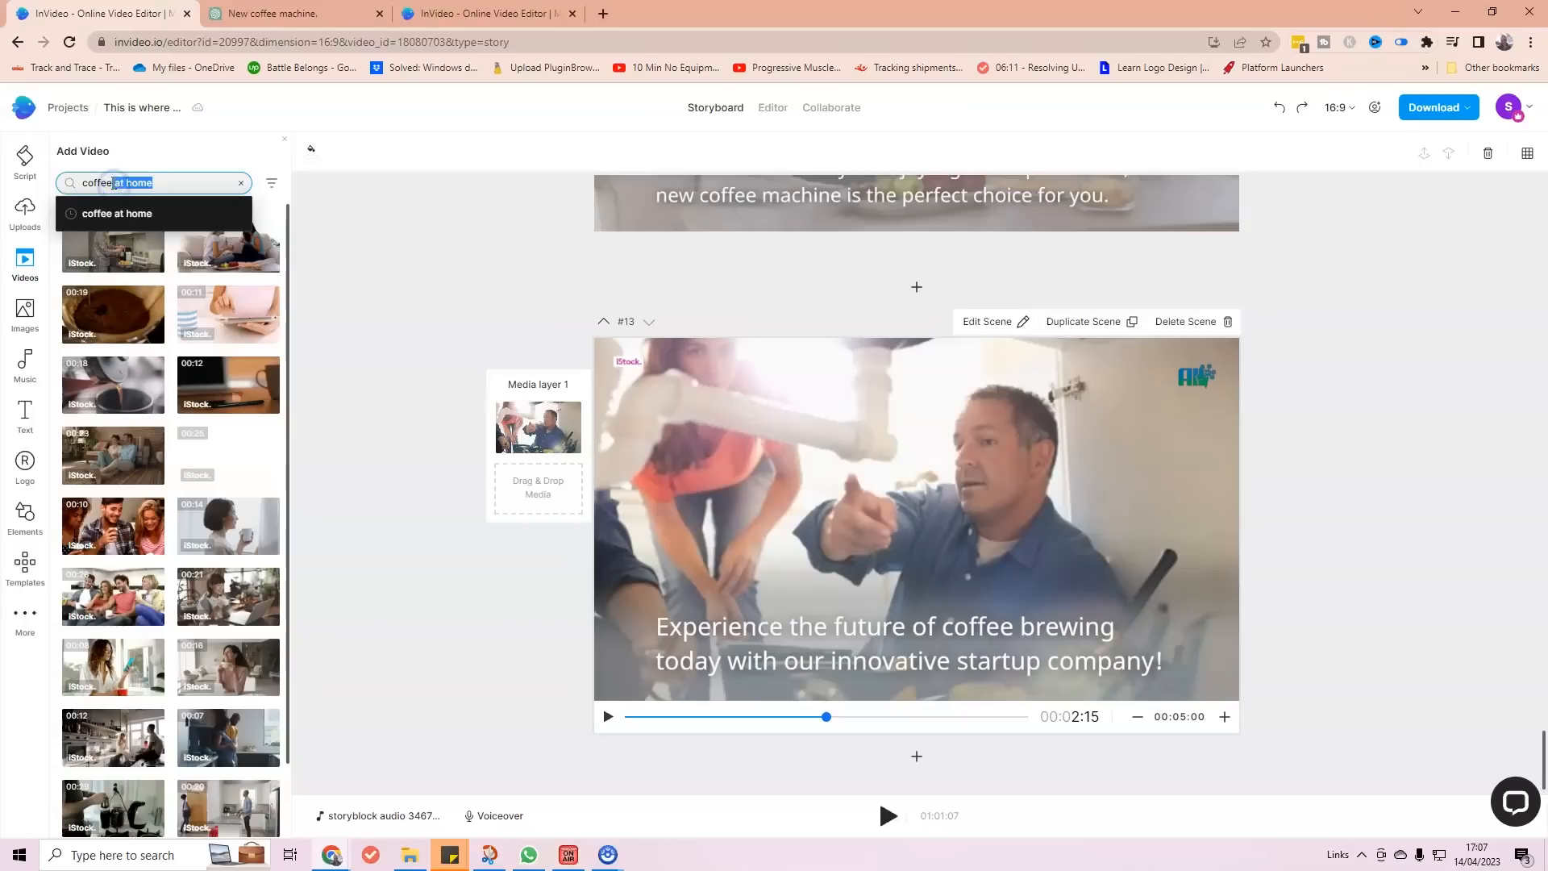
type("fu")
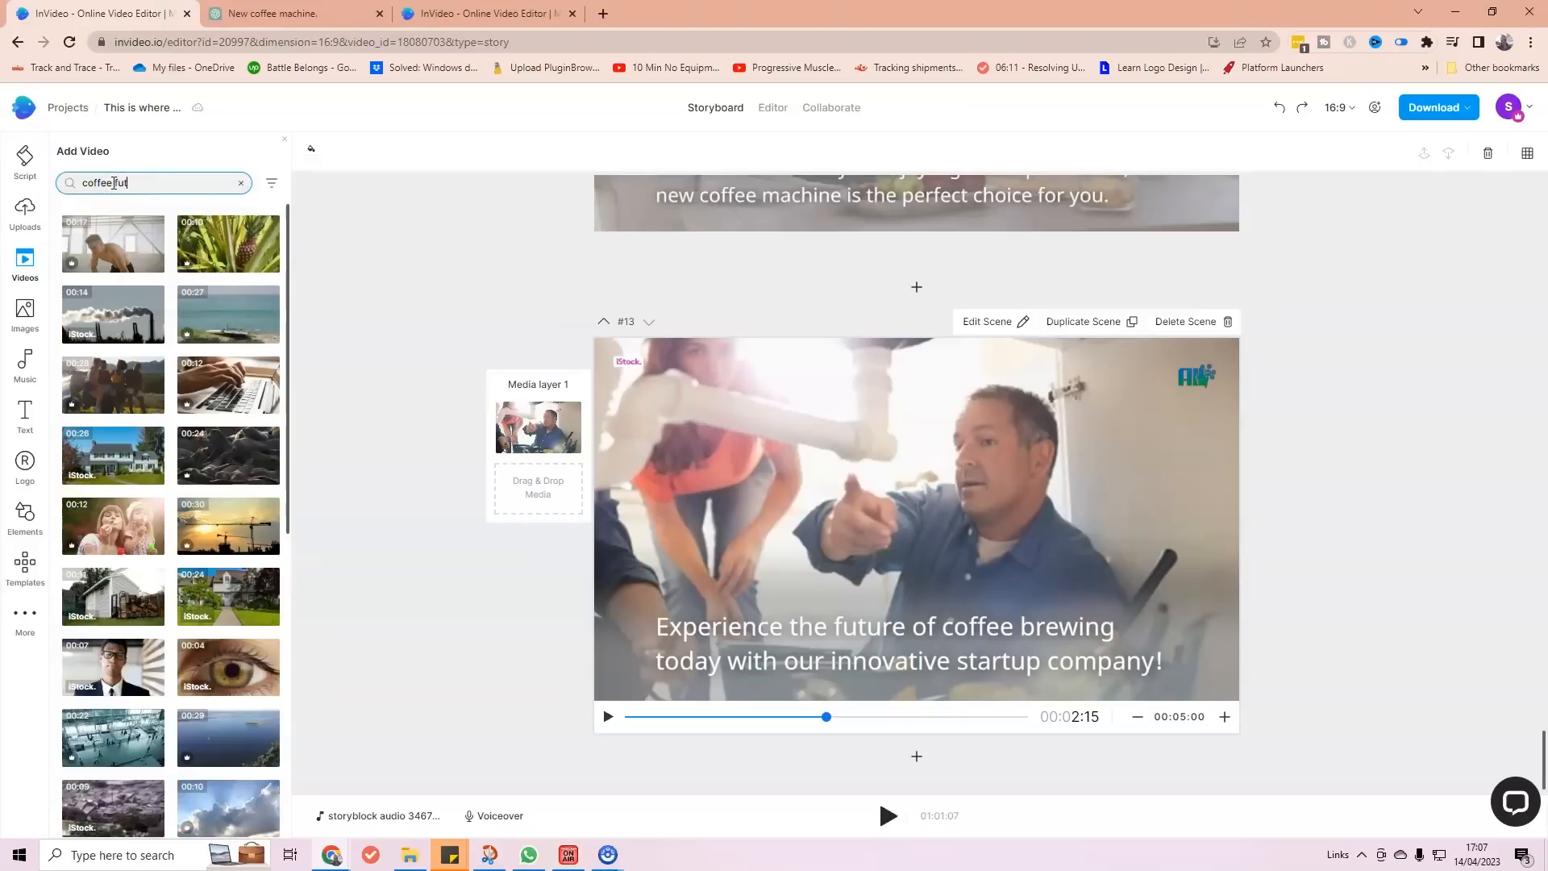
type("ture")
key("Return")
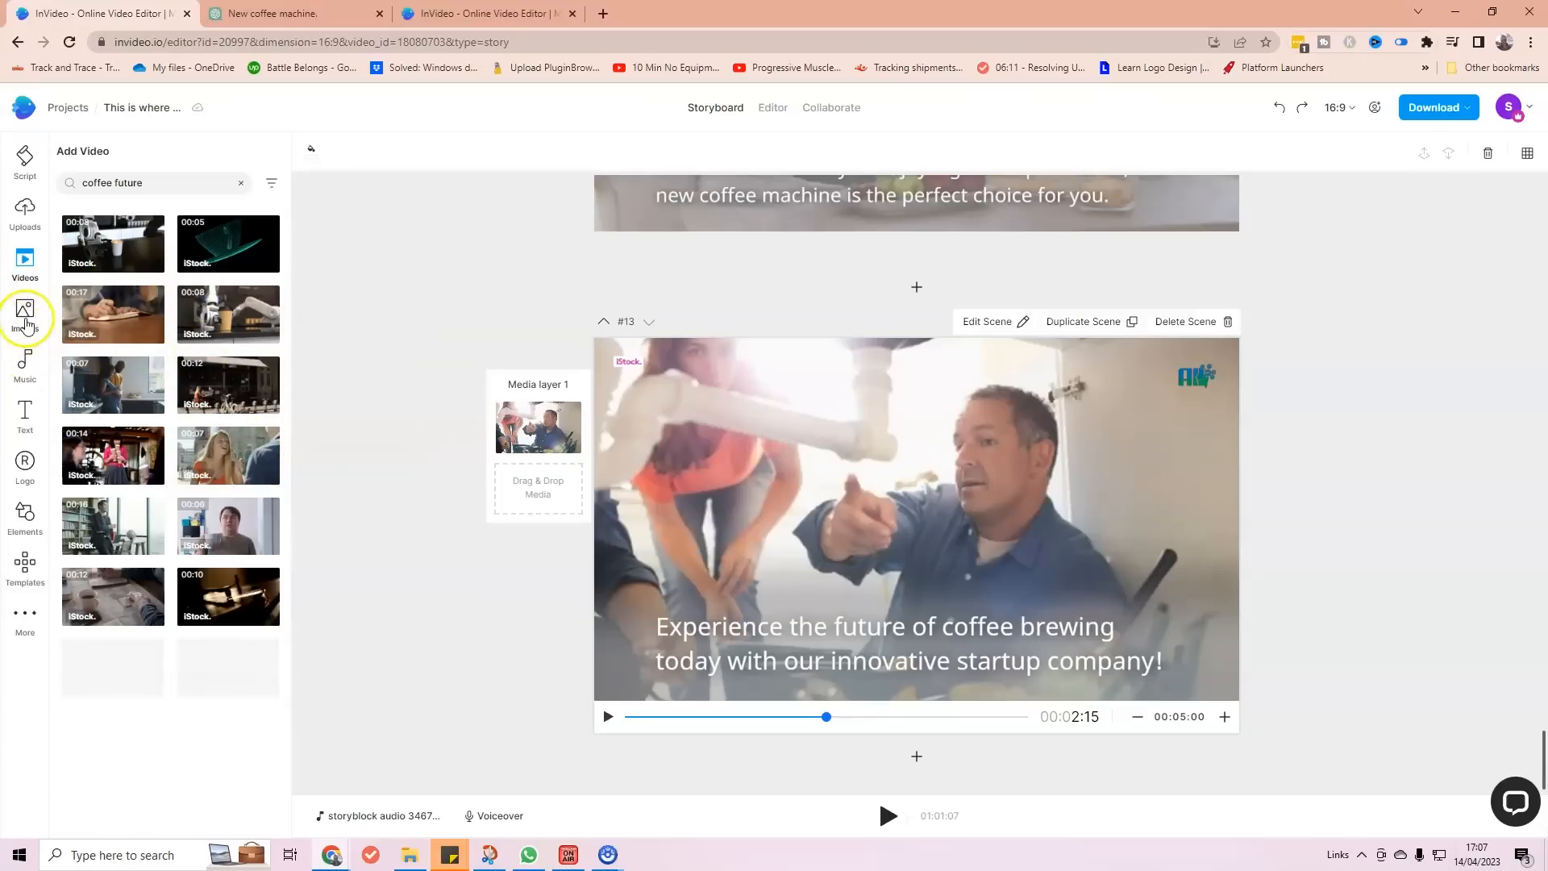
Search the stock images for "coffee future" and replace scene #13's media with the picture of robotic hands pouring milk into a coffee.
left_click(25, 311)
left_click(125, 179)
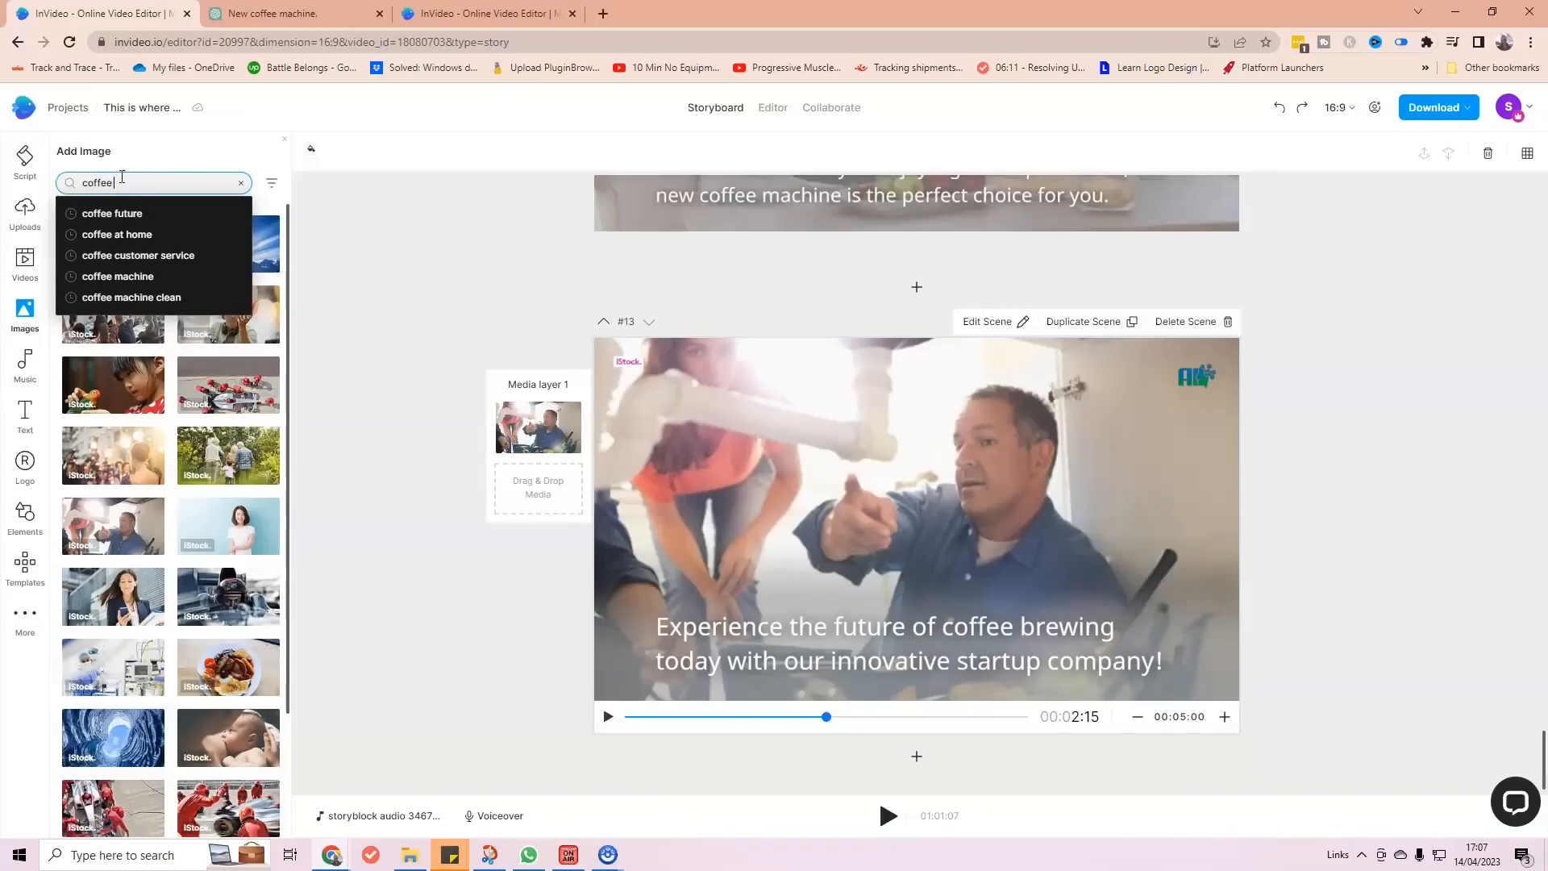
type("coffee future")
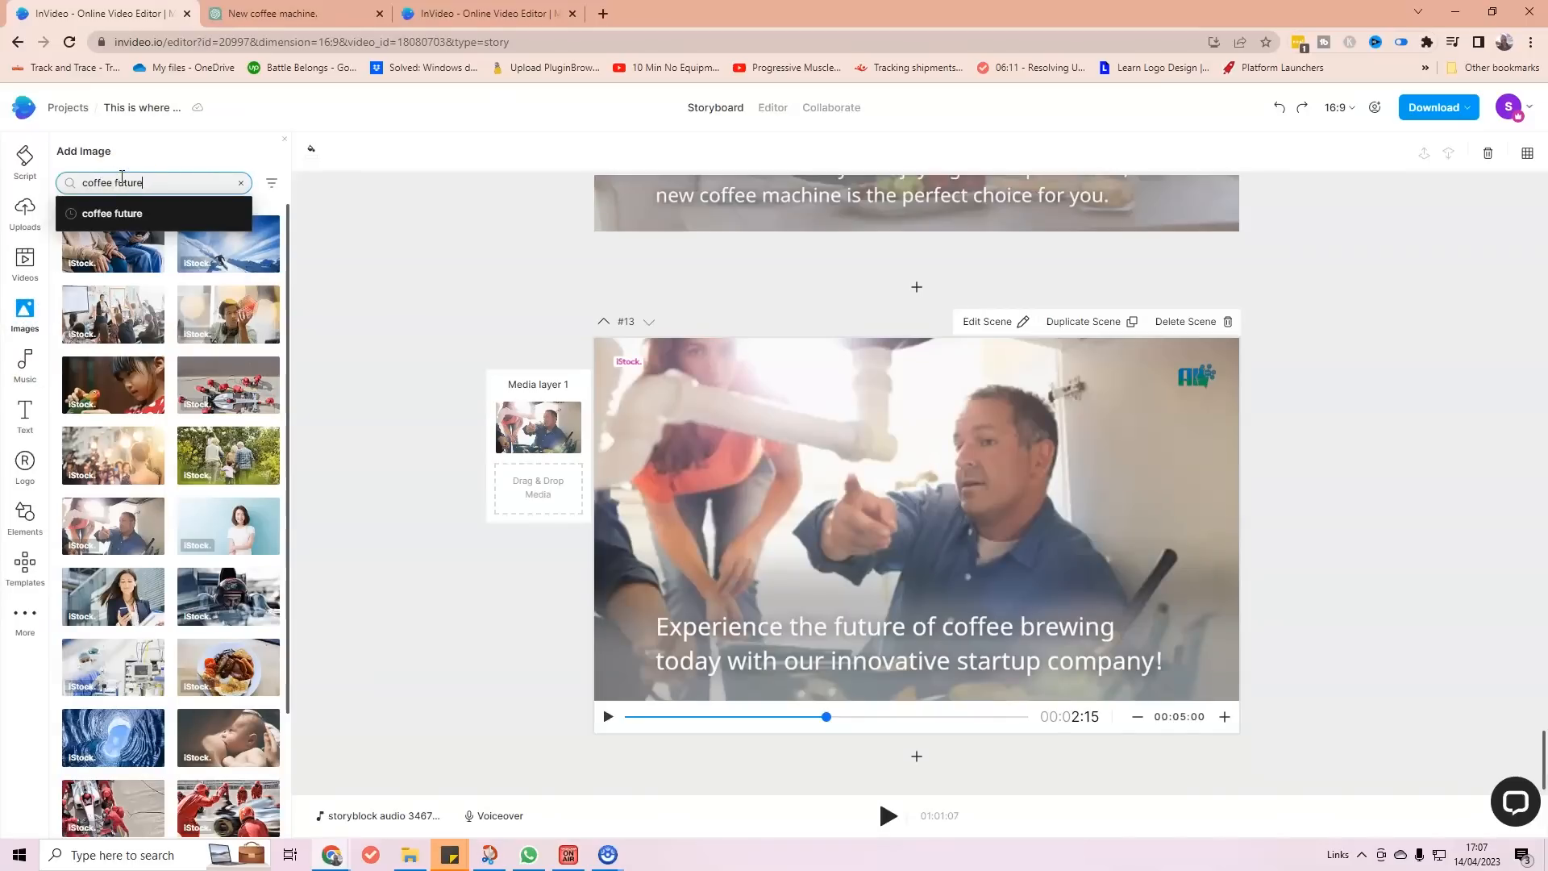
key("Return")
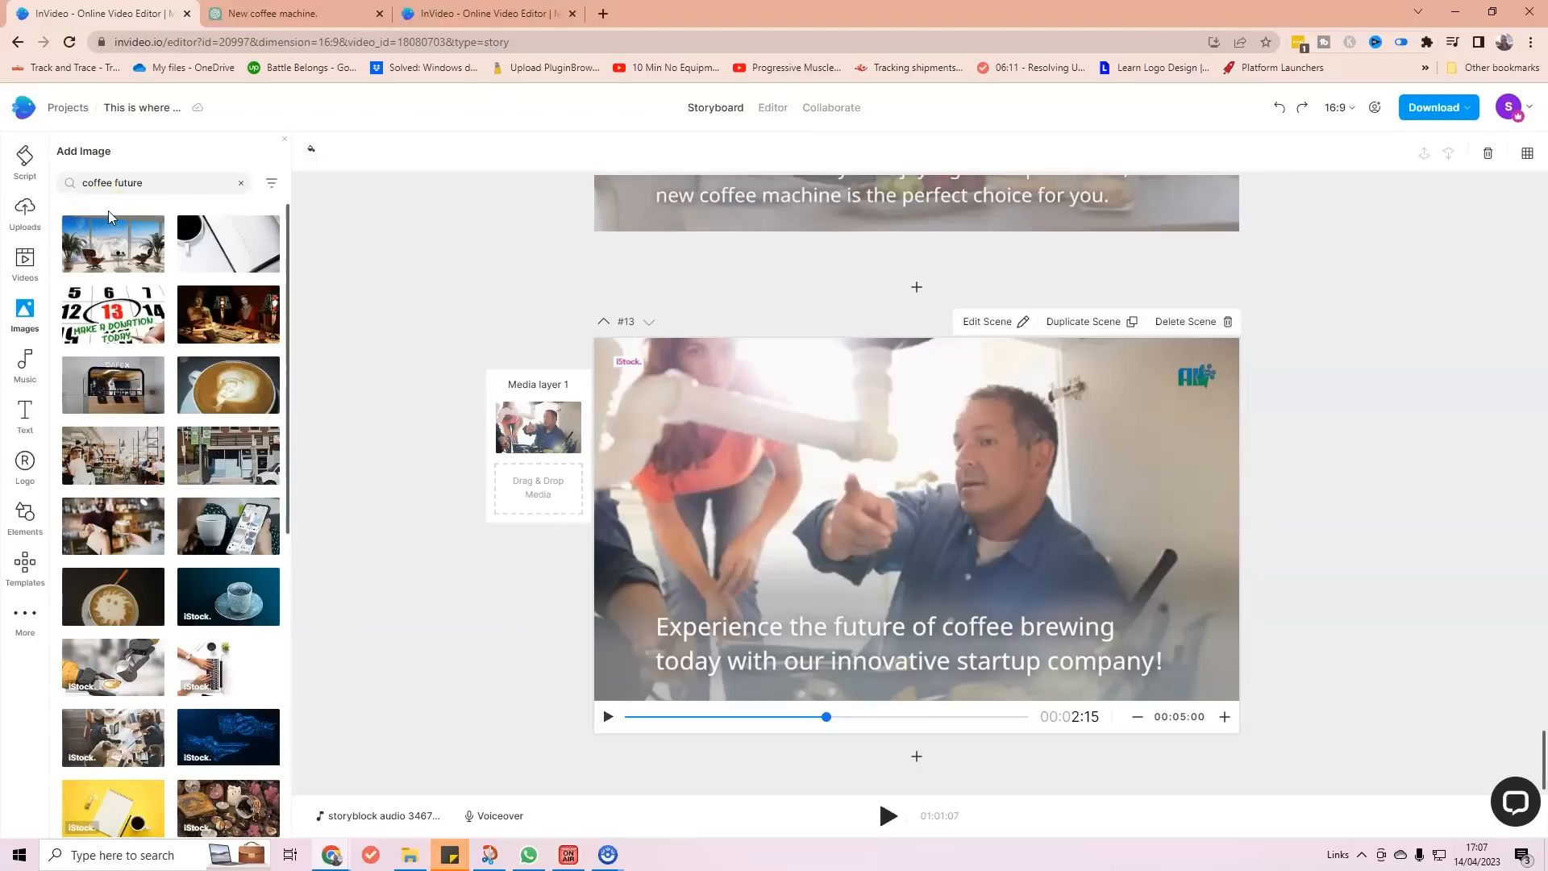
left_click(143, 264)
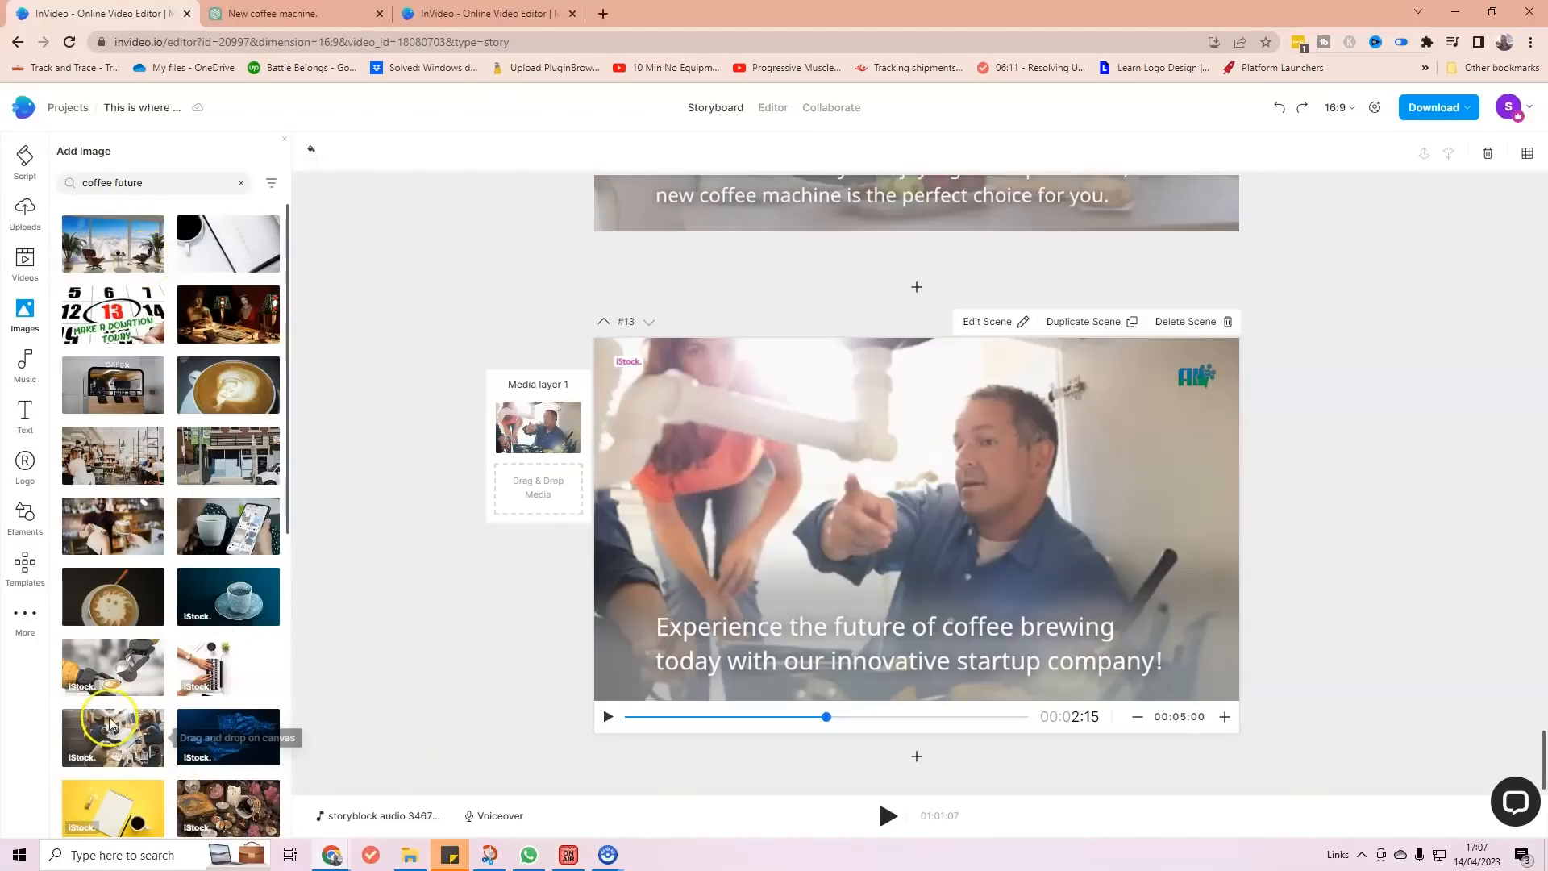
left_click_drag(149, 668, 850, 504)
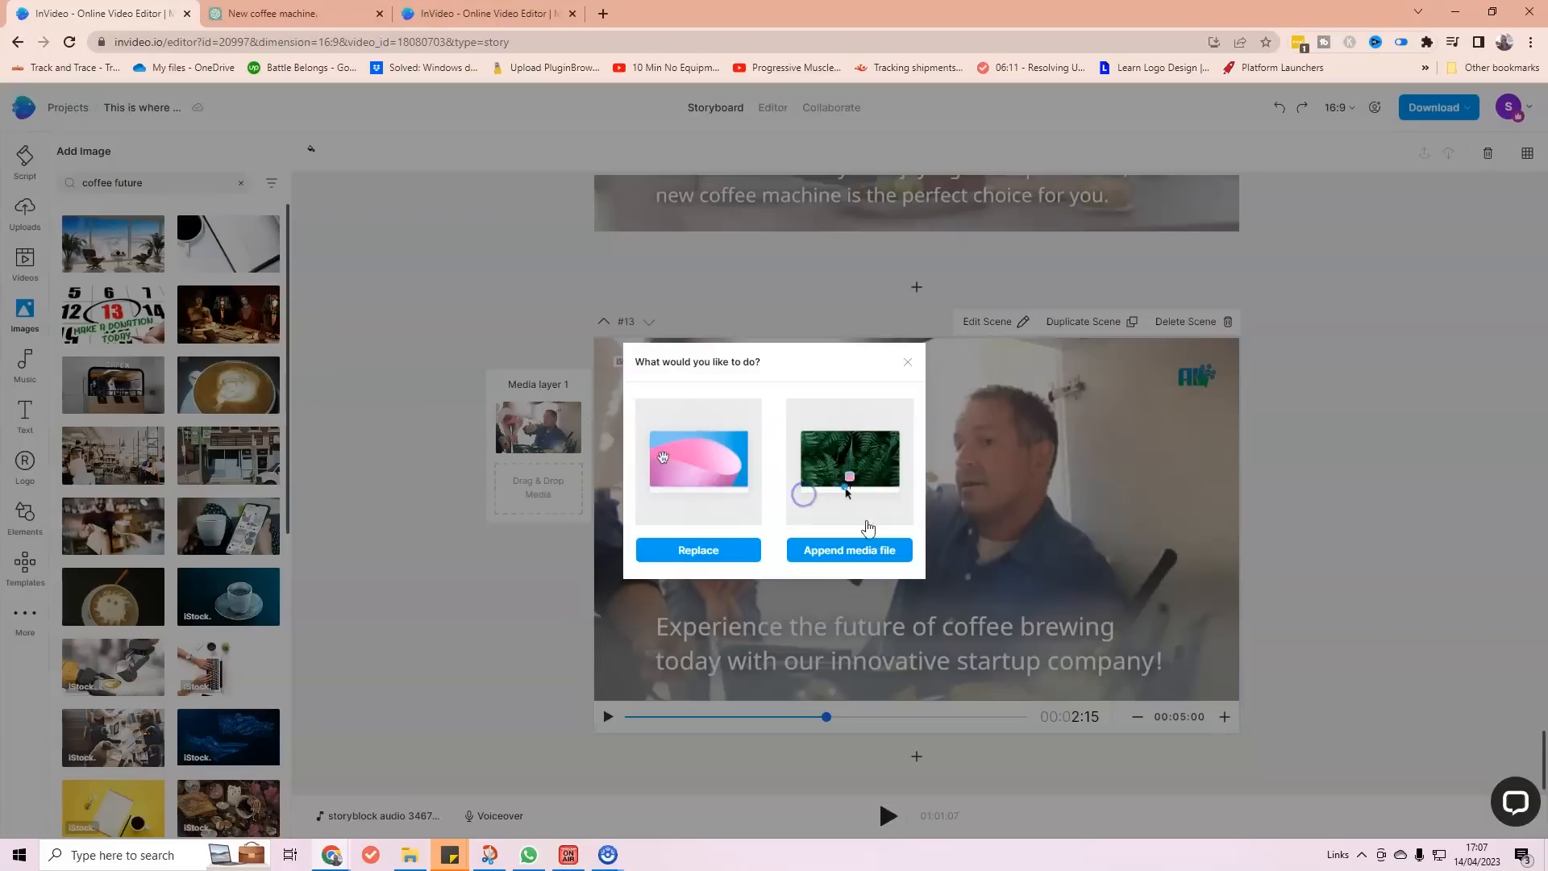
left_click(746, 568)
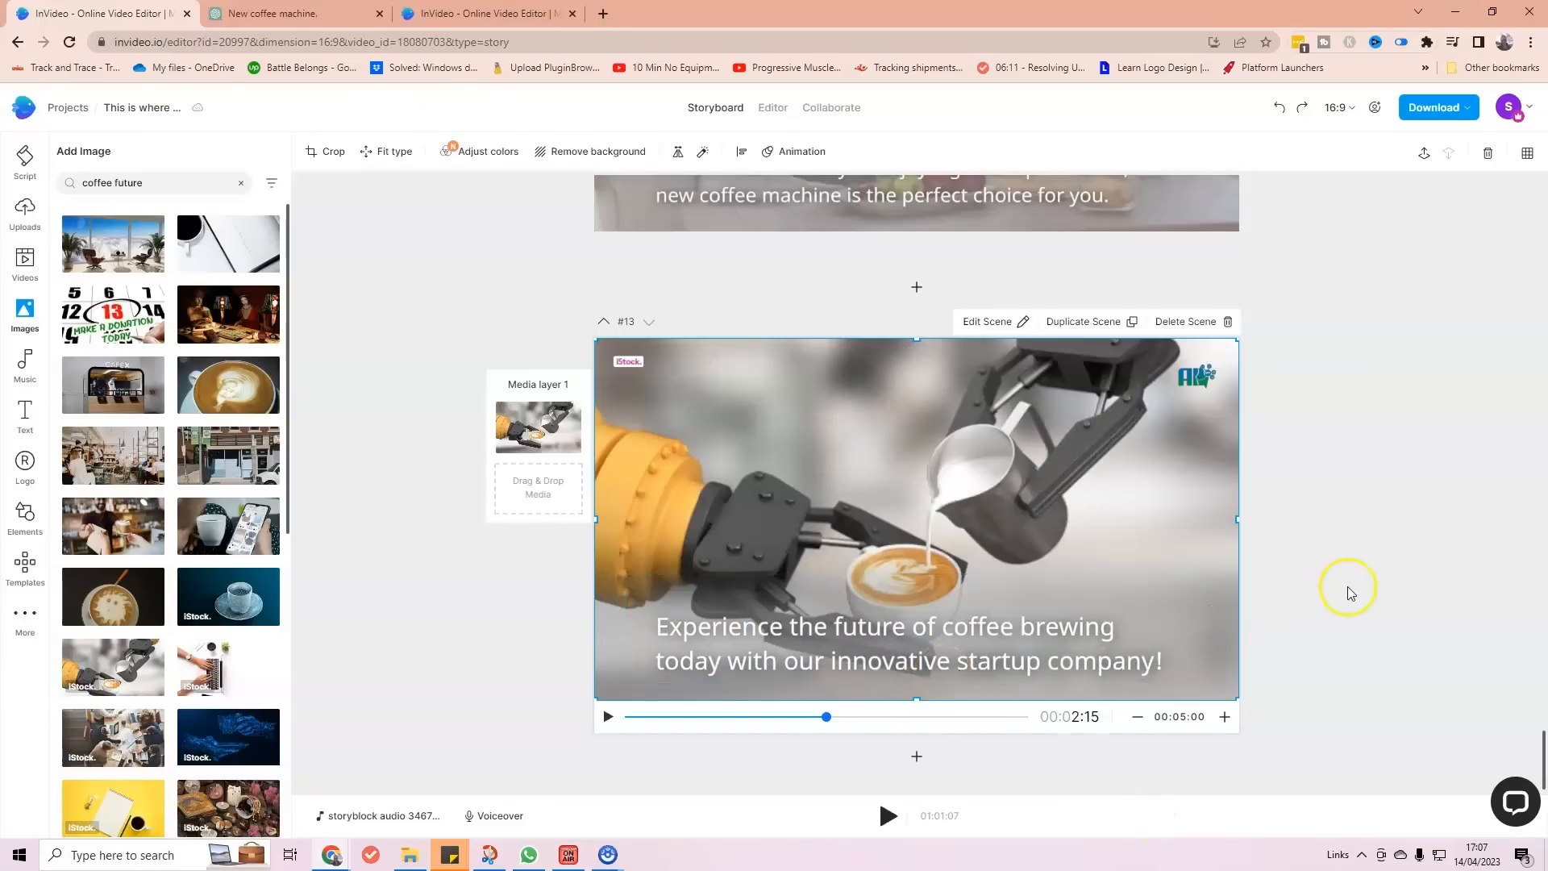
Preview the whole video, skipping ahead through the timeline to check scenes along the way, and close the preview.
scroll(1358, 592, "up", 4)
scroll(1354, 528, "up", 8)
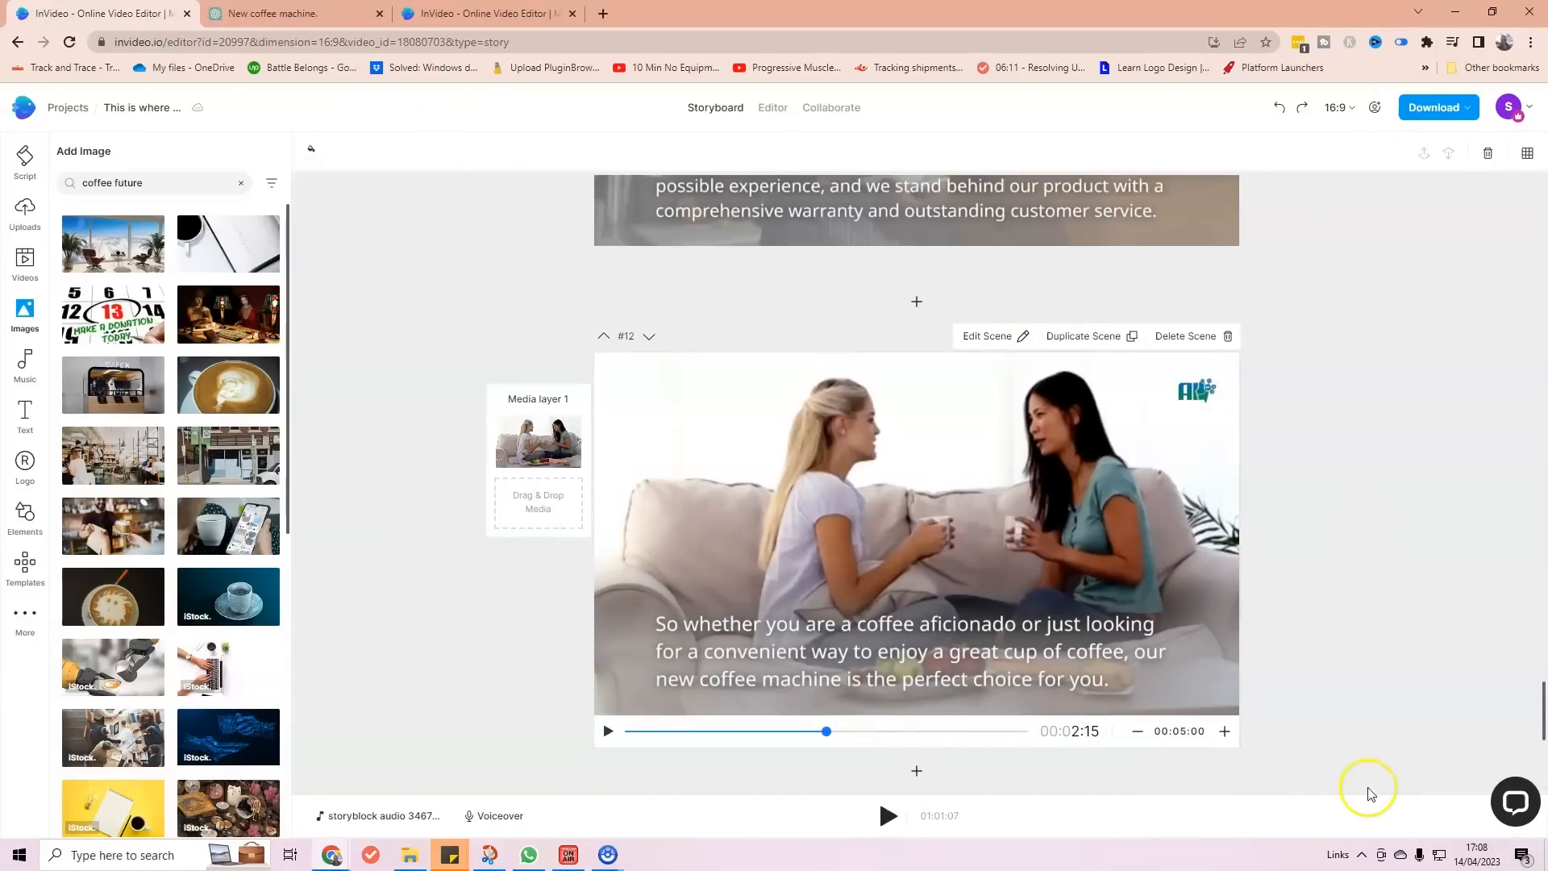
scroll(1371, 731, "down", 12)
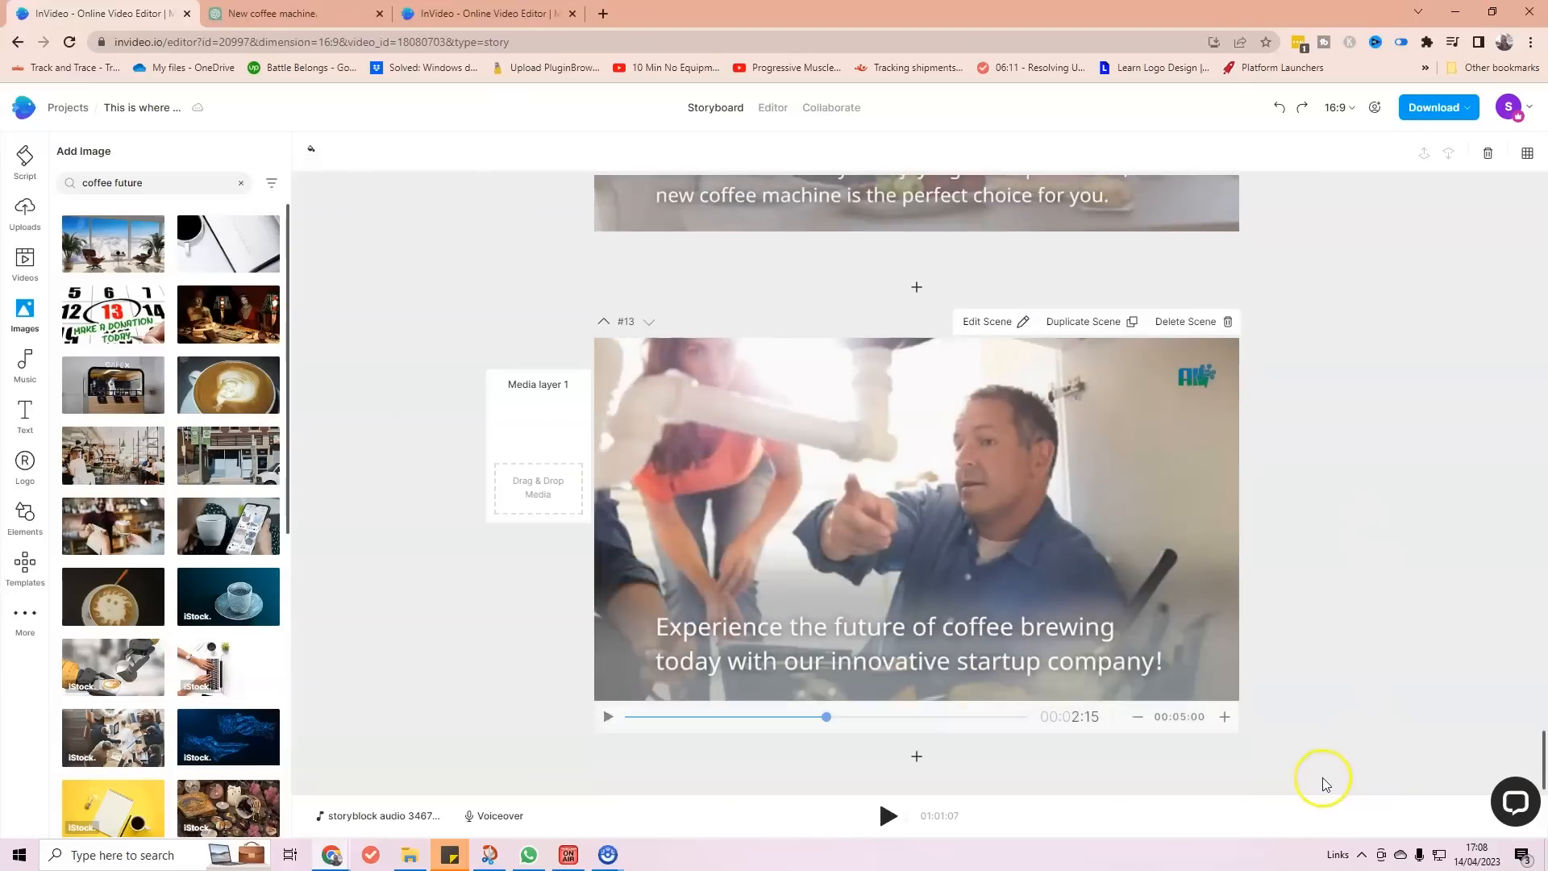
left_click(885, 816)
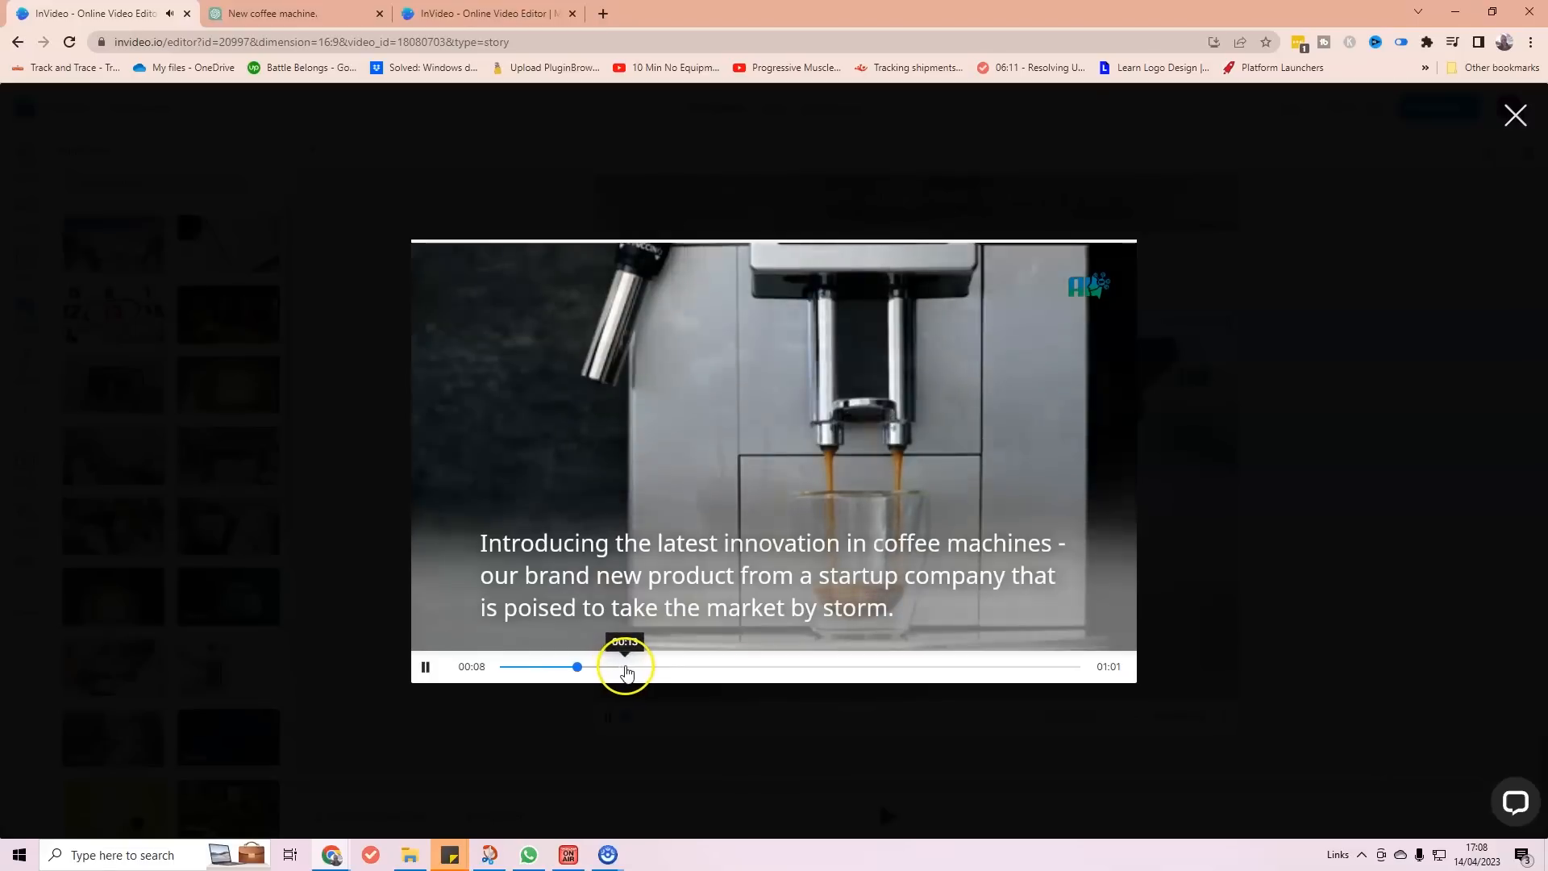
left_click(641, 668)
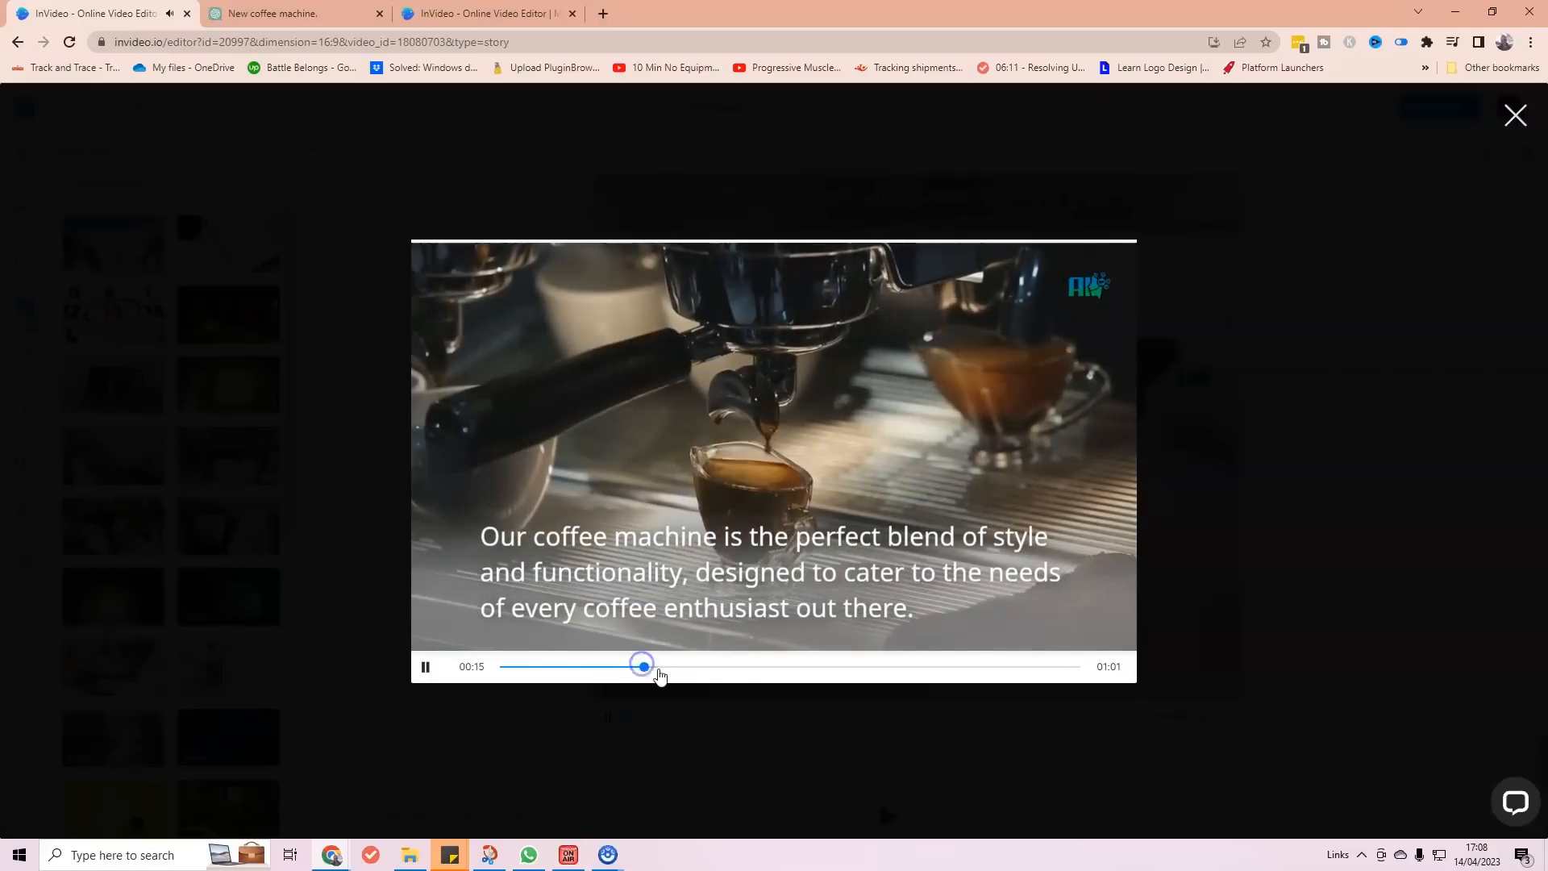
left_click(794, 669)
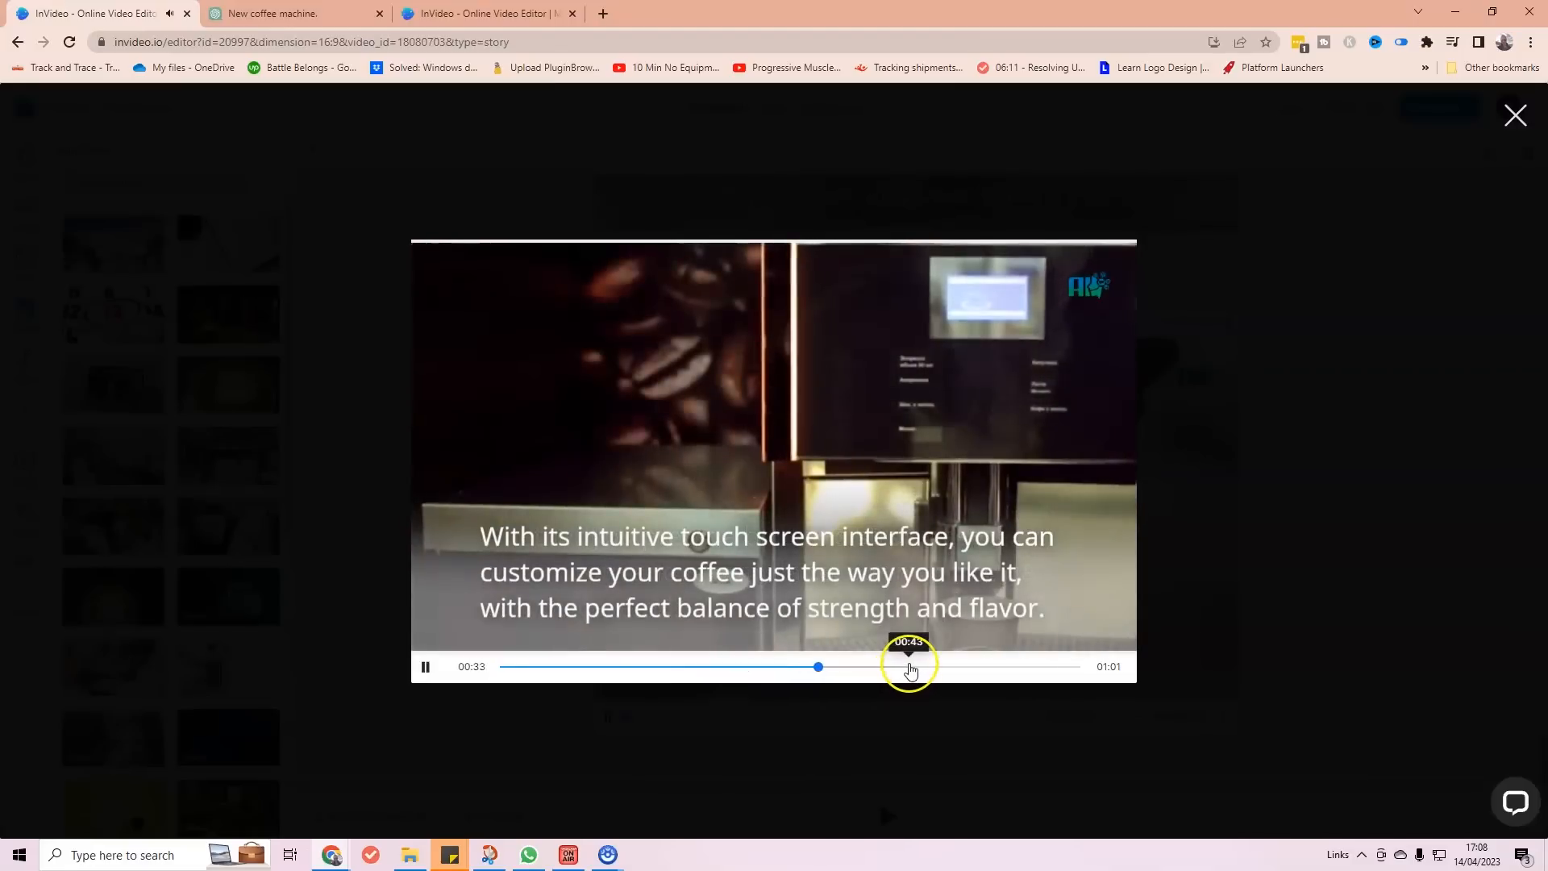
left_click(910, 667)
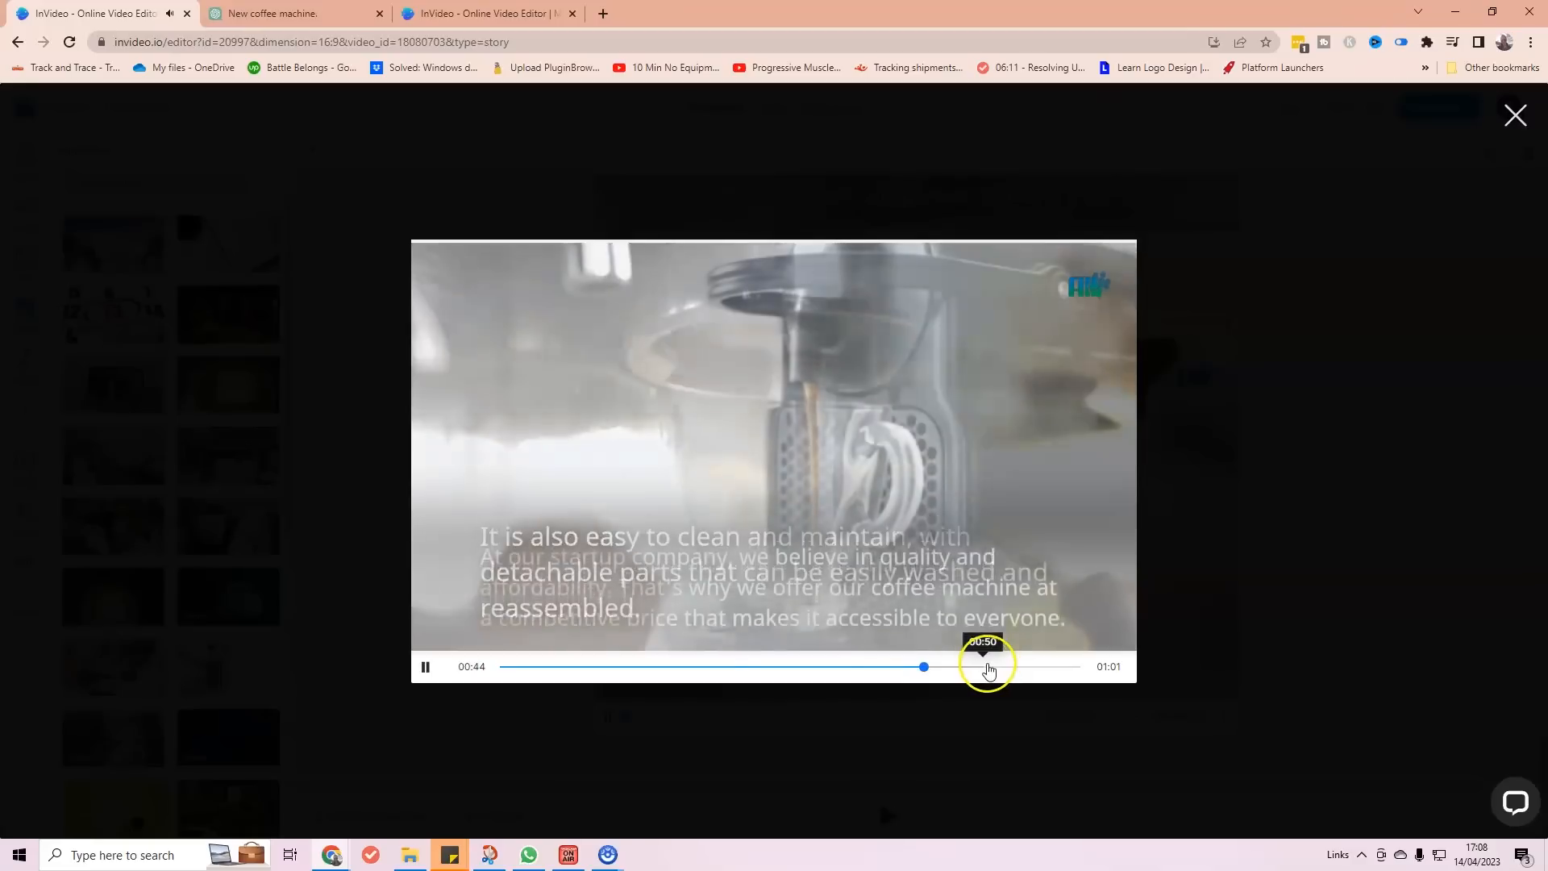
left_click(997, 667)
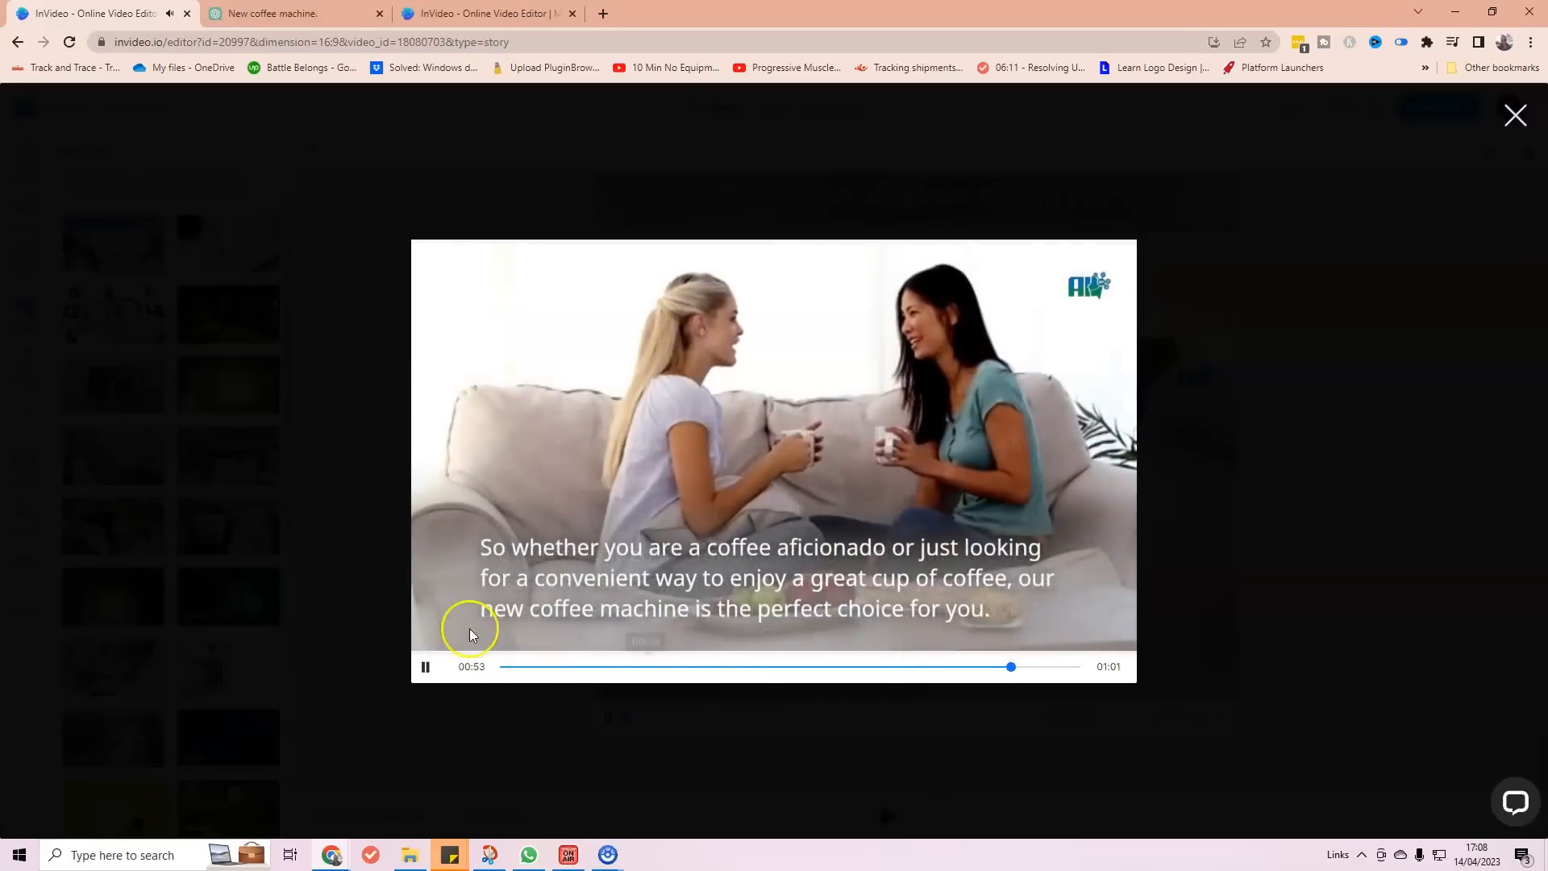
left_click(427, 666)
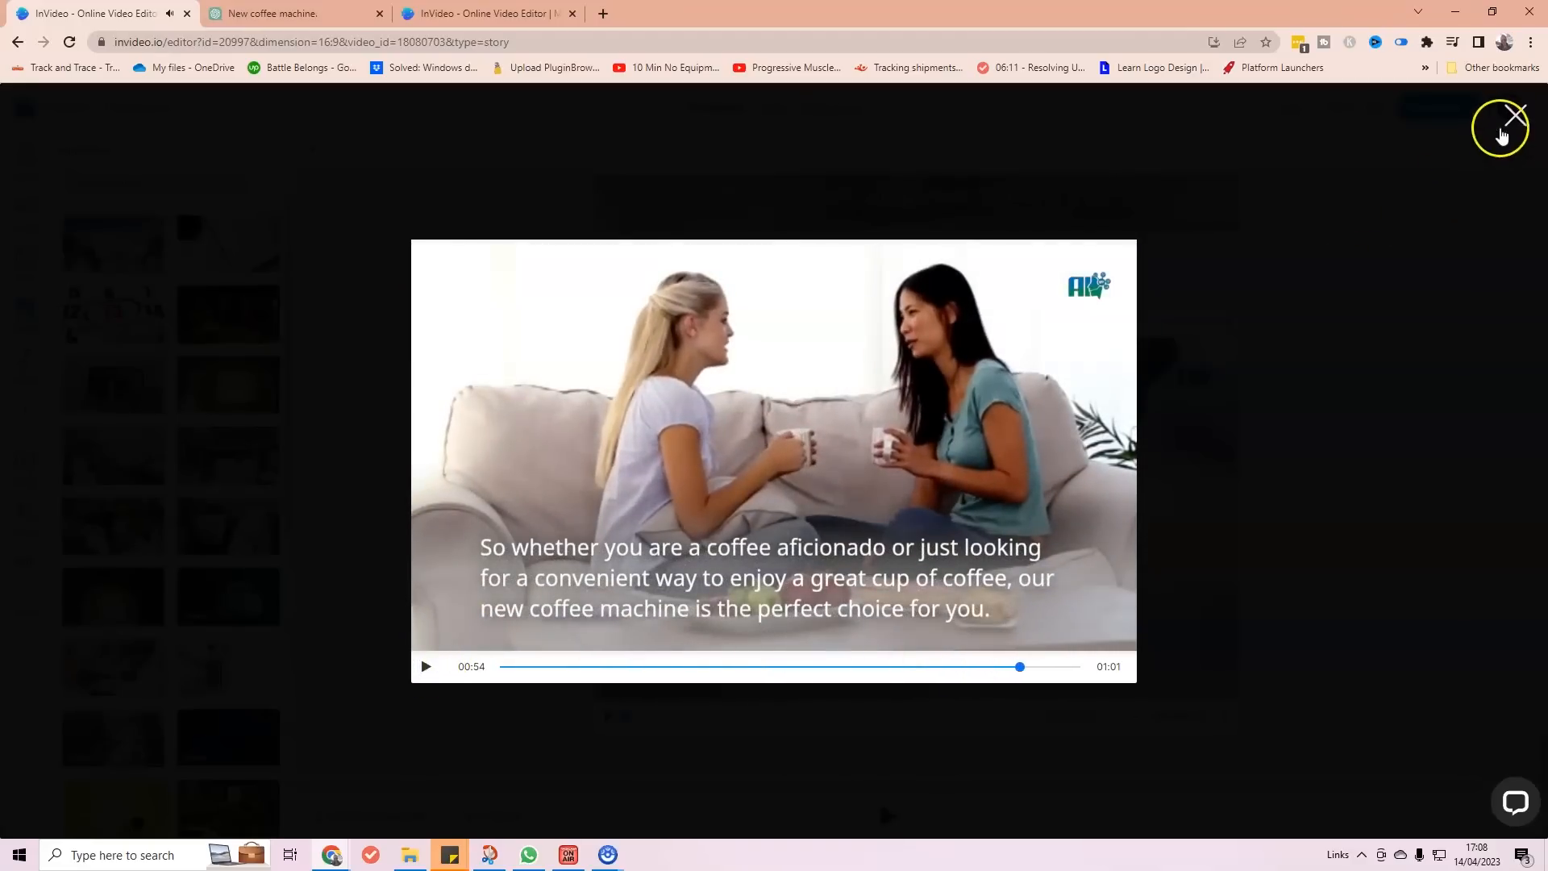
left_click(1510, 121)
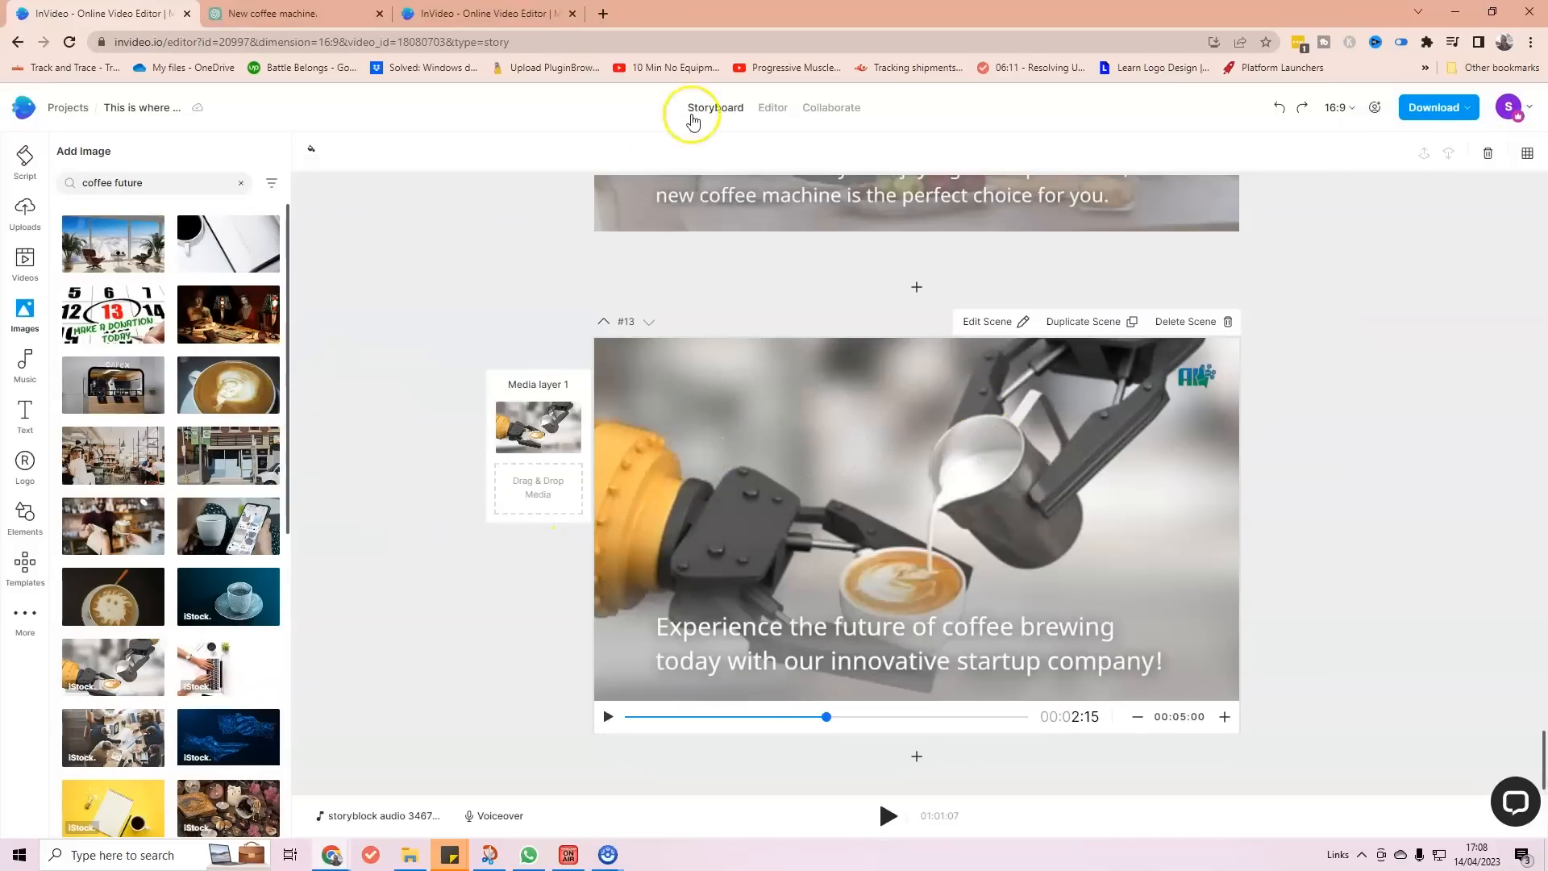
Switch the project from the storyboard to the timeline editor view and bring its scenes and audio track into view.
left_click(765, 109)
left_click(711, 110)
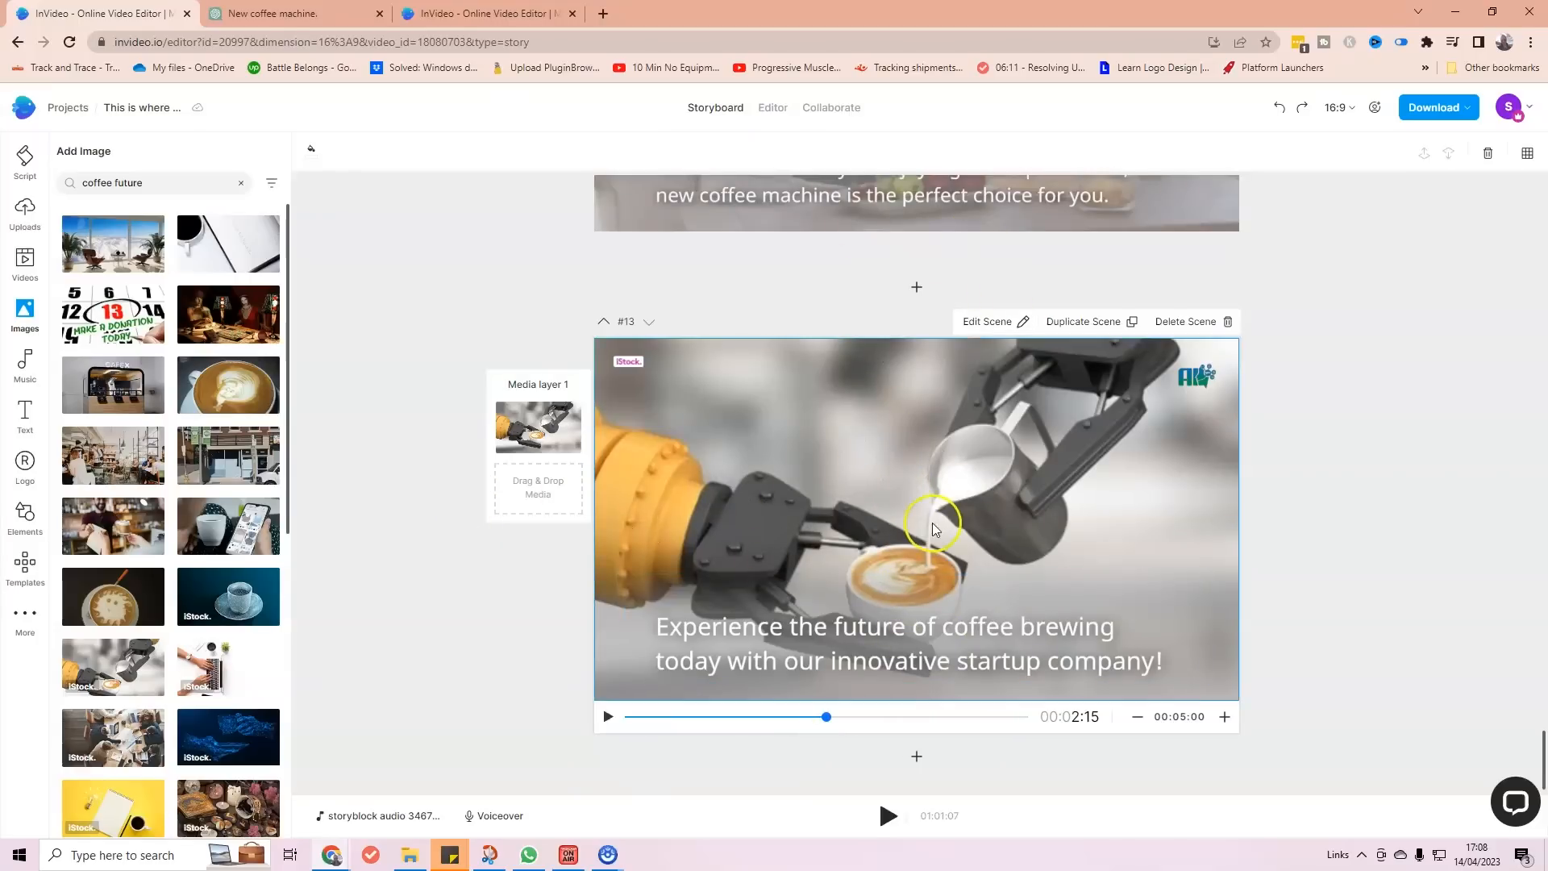
left_click(774, 113)
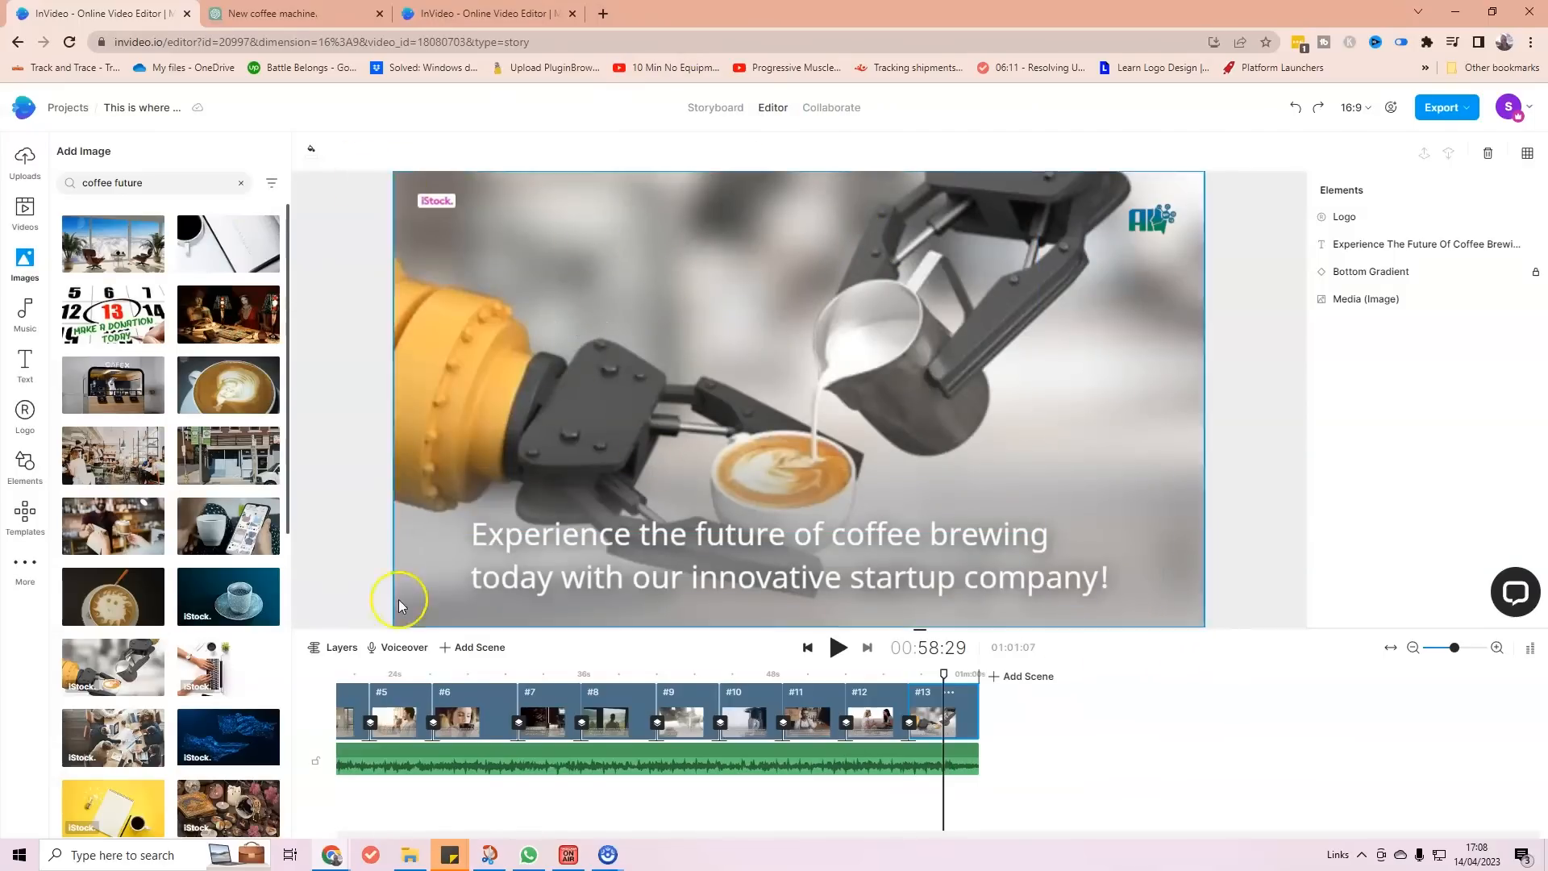
left_click_drag(418, 837, 377, 837)
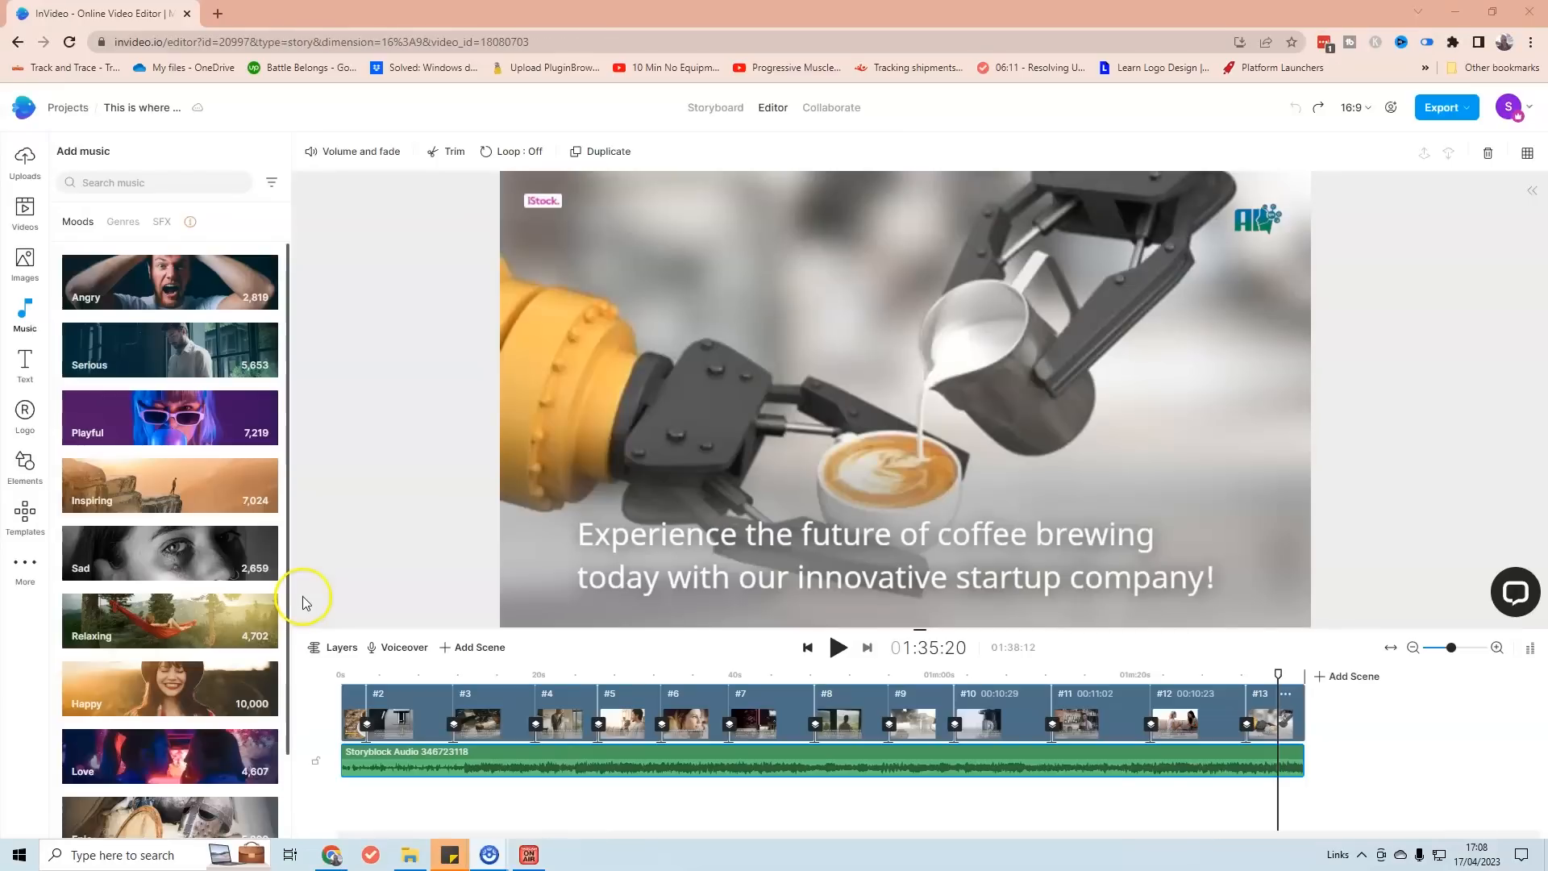
Delete the Storyblock background music track from the timeline.
right_click(667, 757)
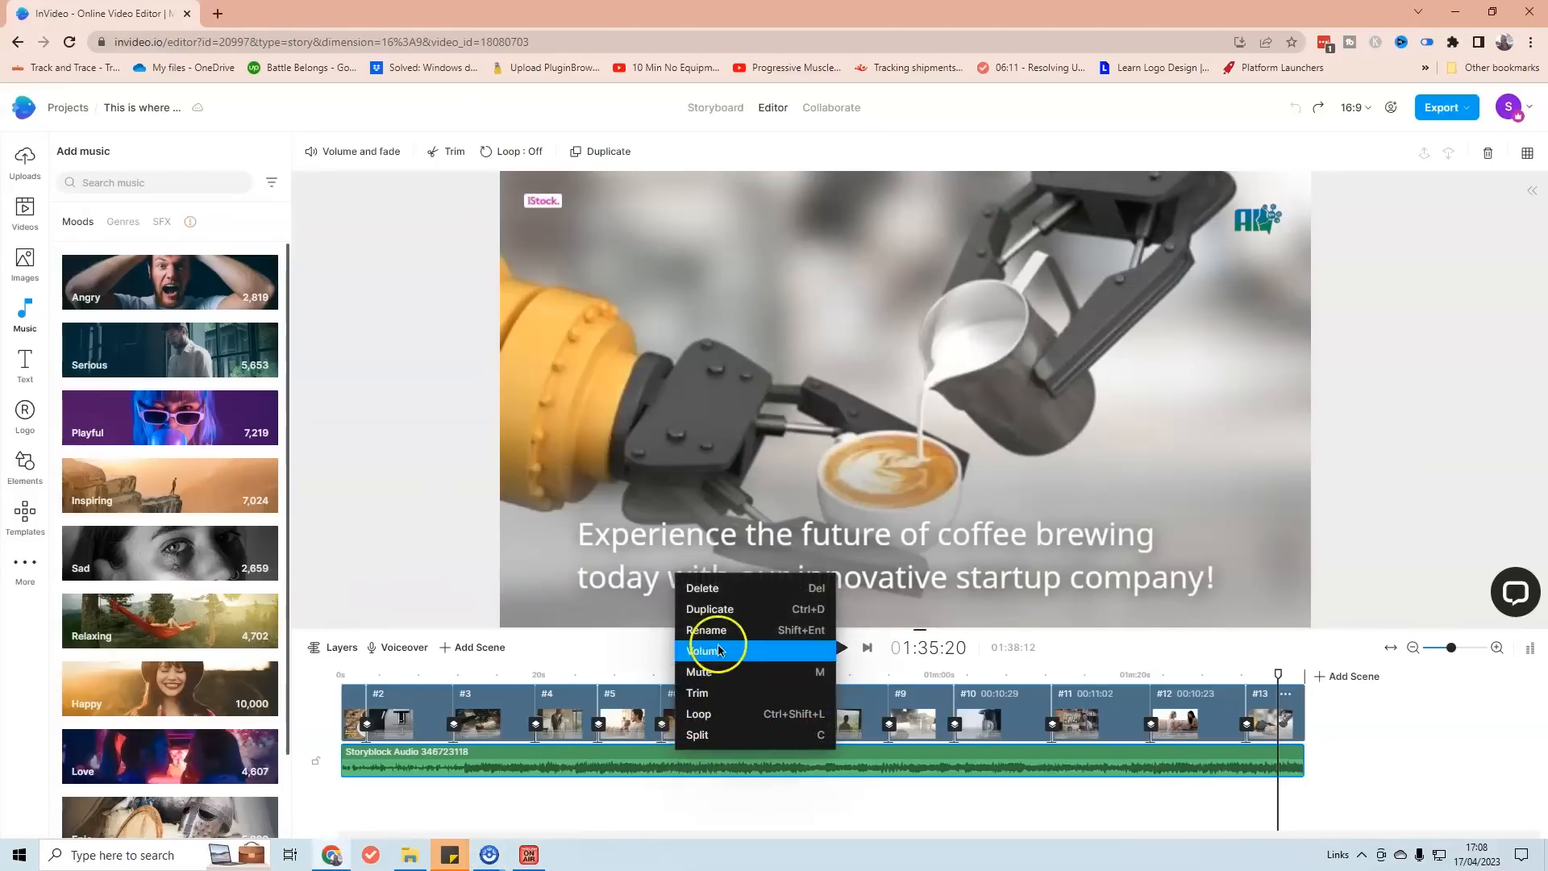
left_click(766, 589)
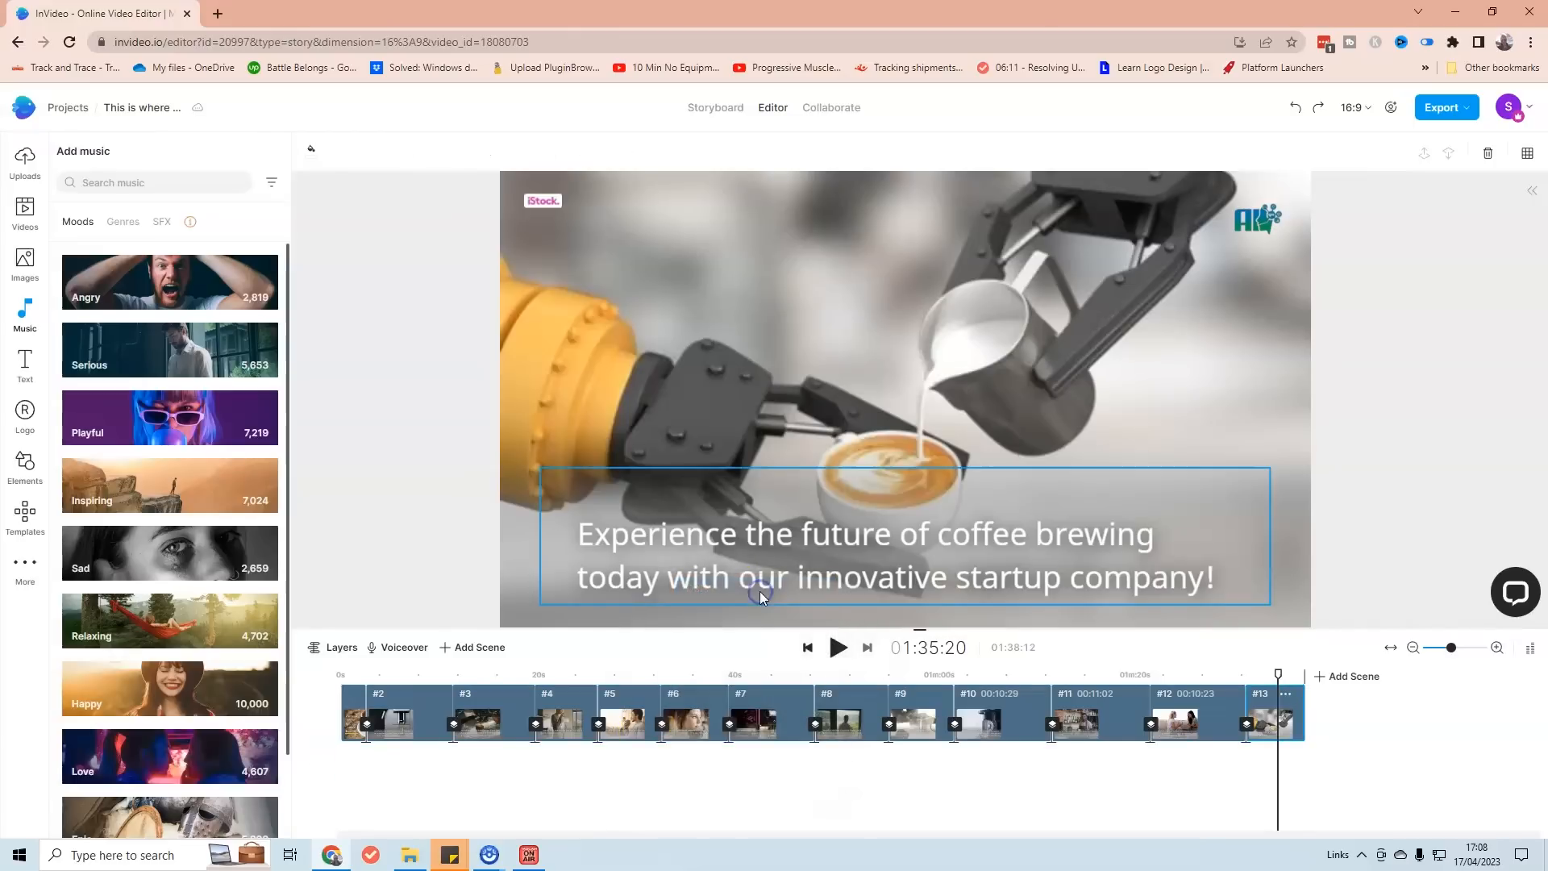
left_click(753, 633)
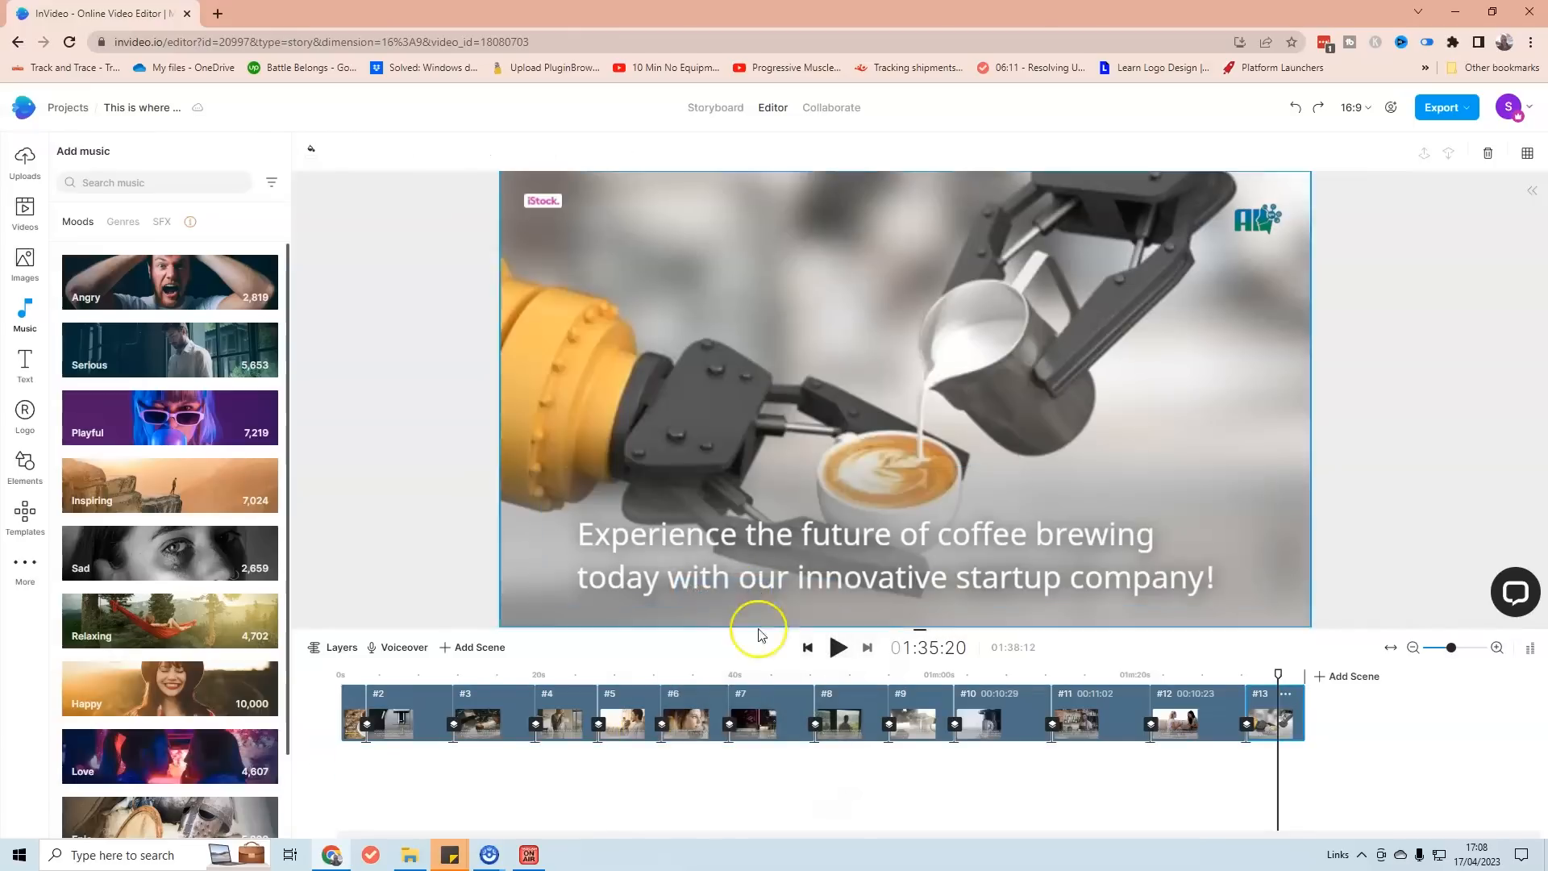
Browse the music categories, audition "Bright Days Ahead - Light Version" from the Happy mood, and add it to the timeline from the video's start.
left_click(163, 223)
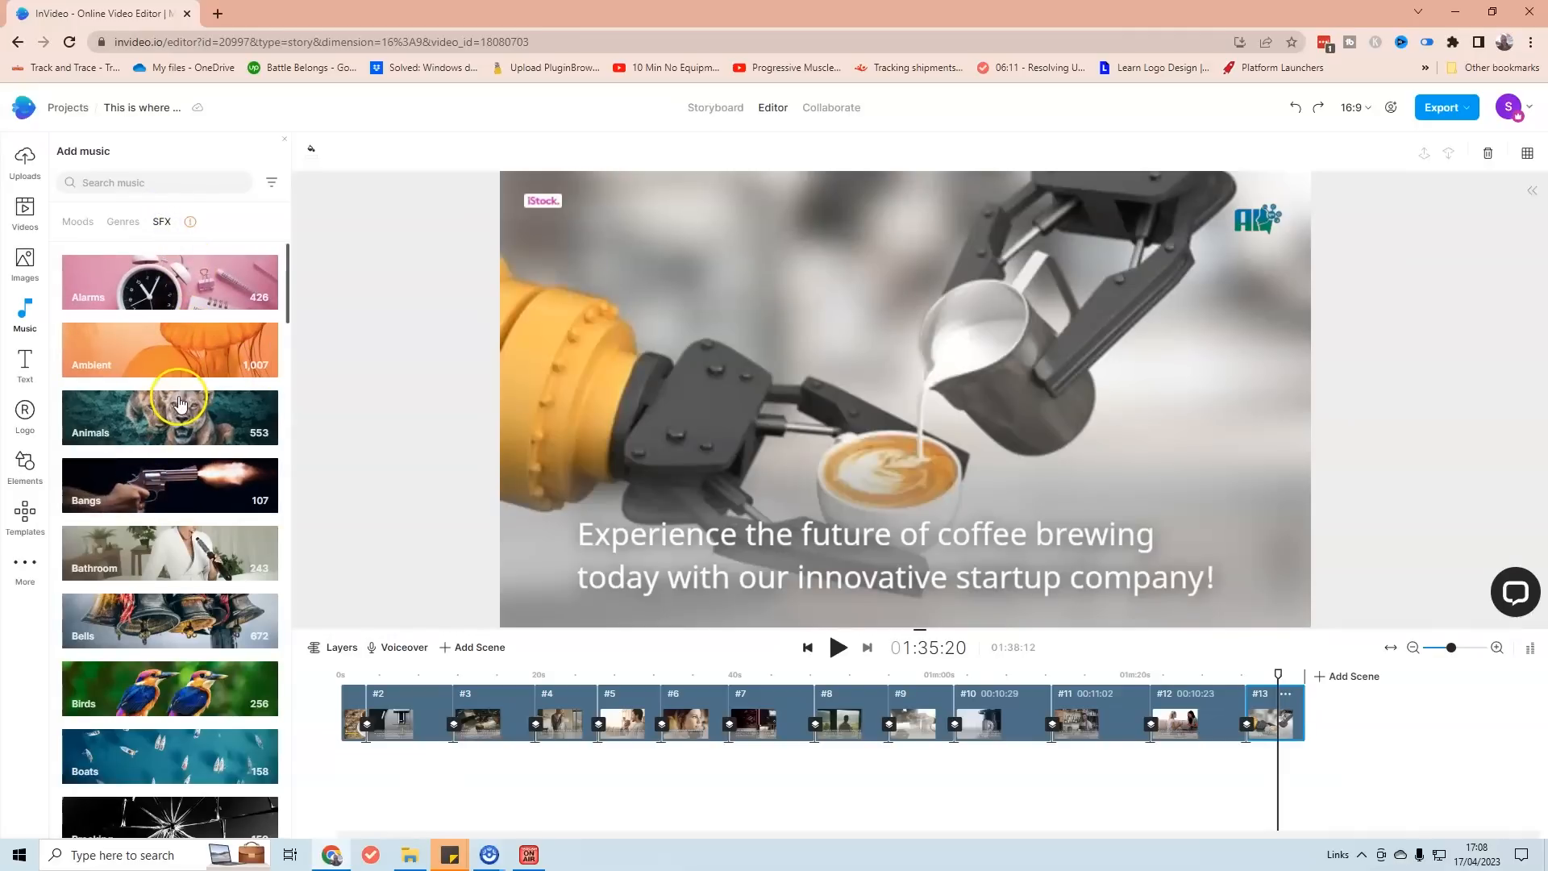
left_click(119, 225)
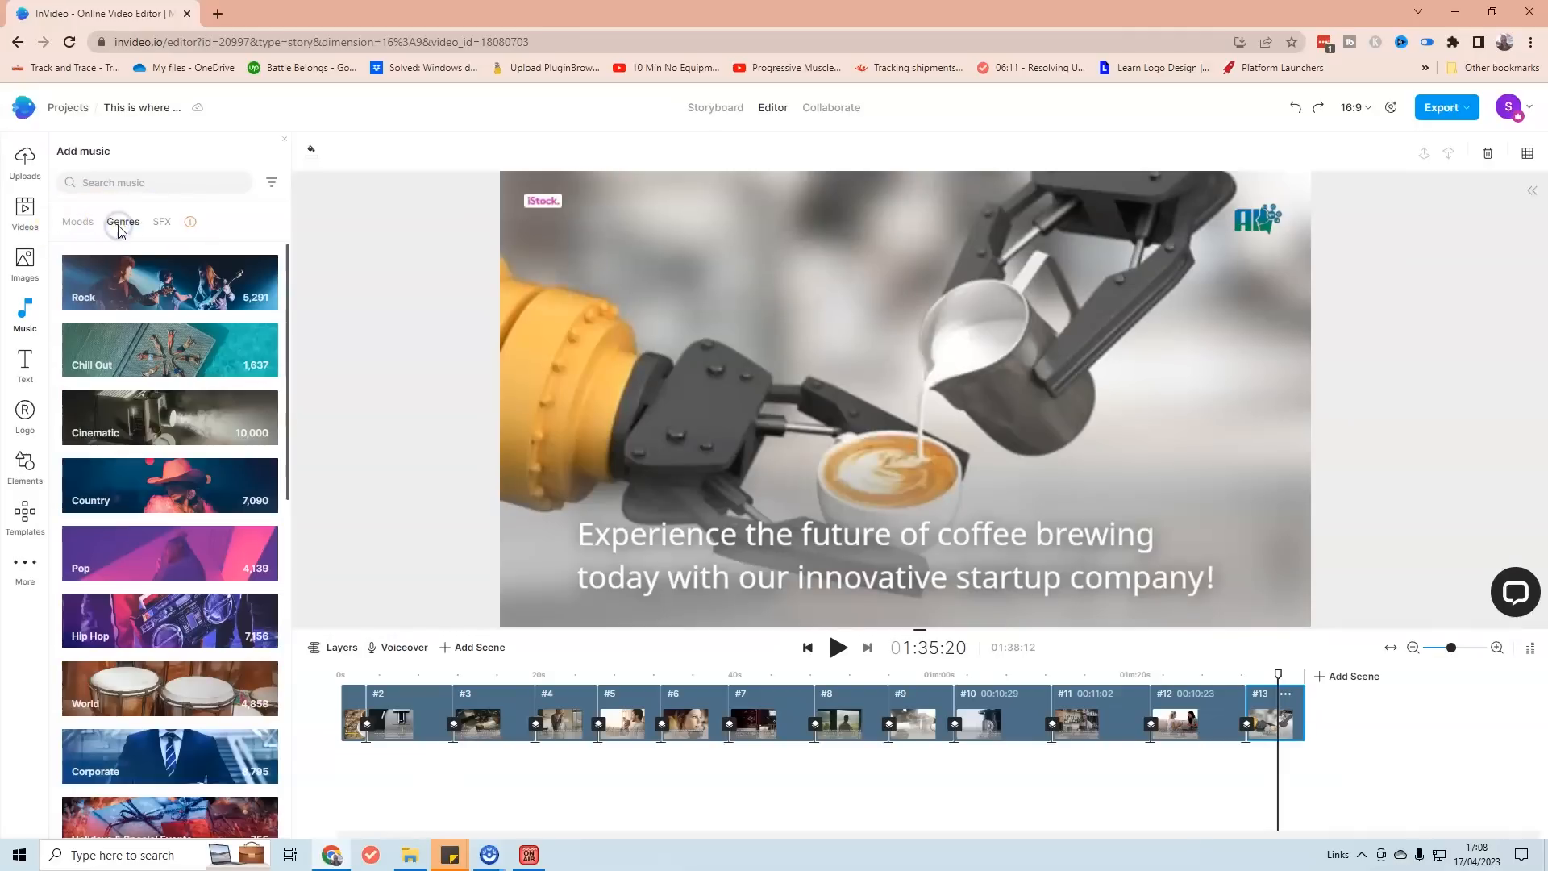
left_click(64, 223)
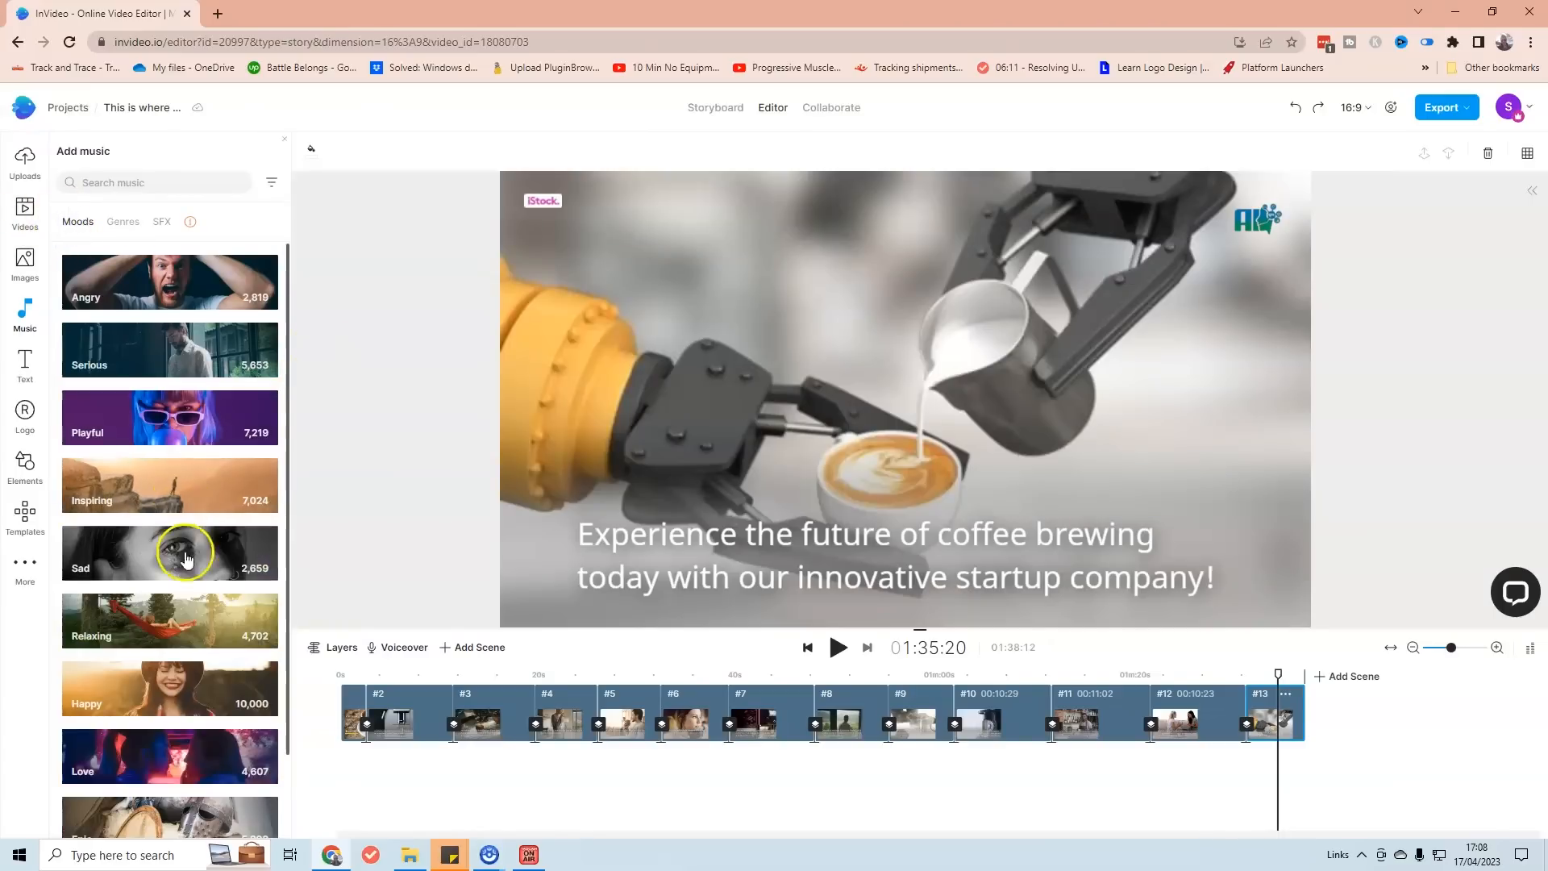
left_click(165, 702)
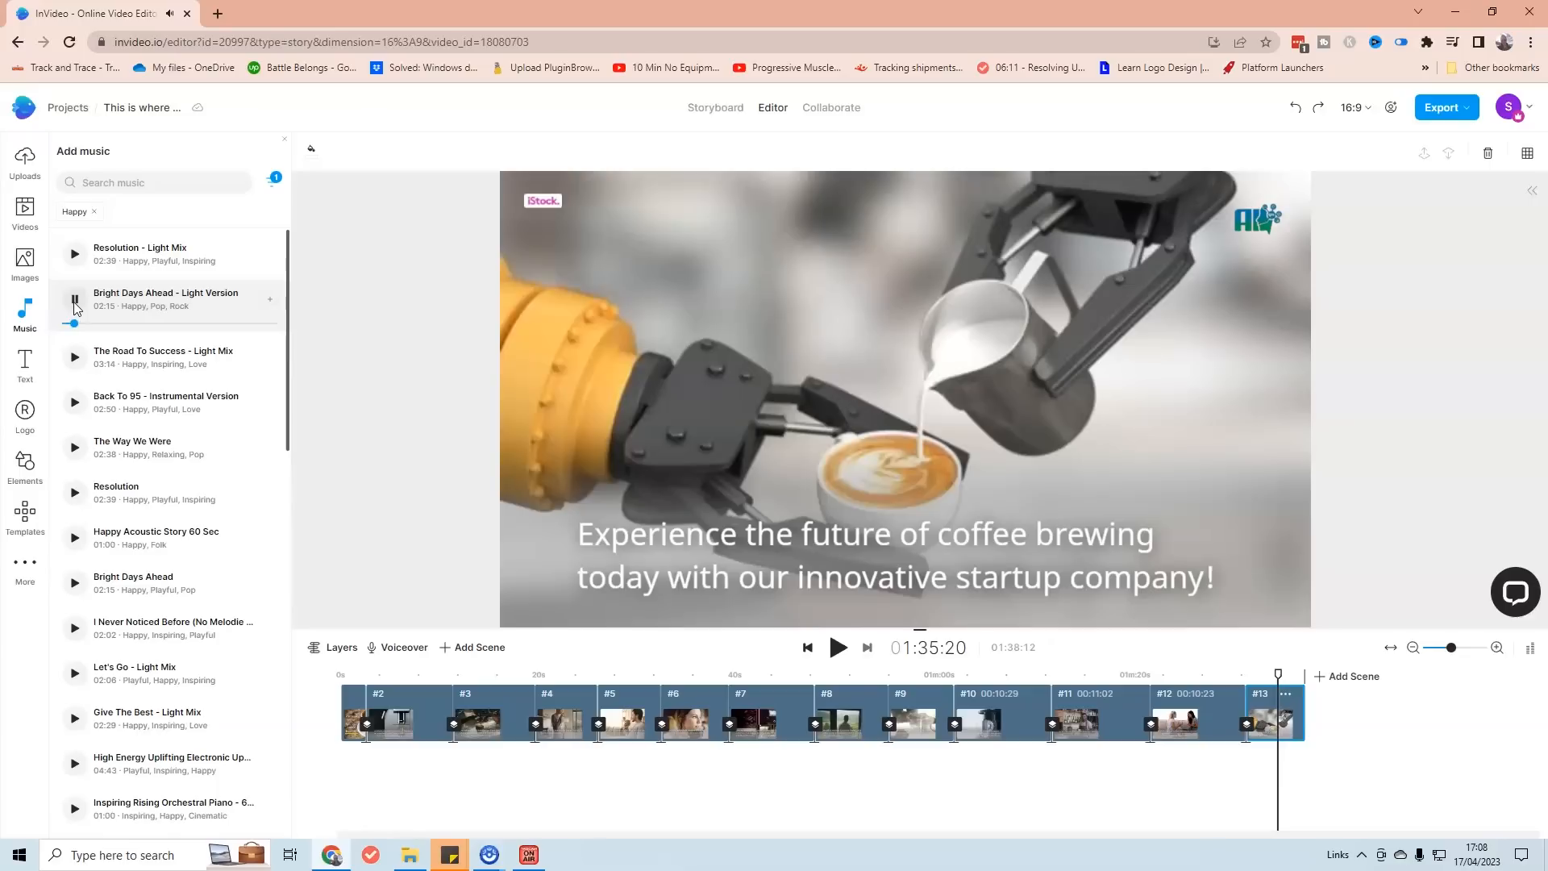
left_click(75, 301)
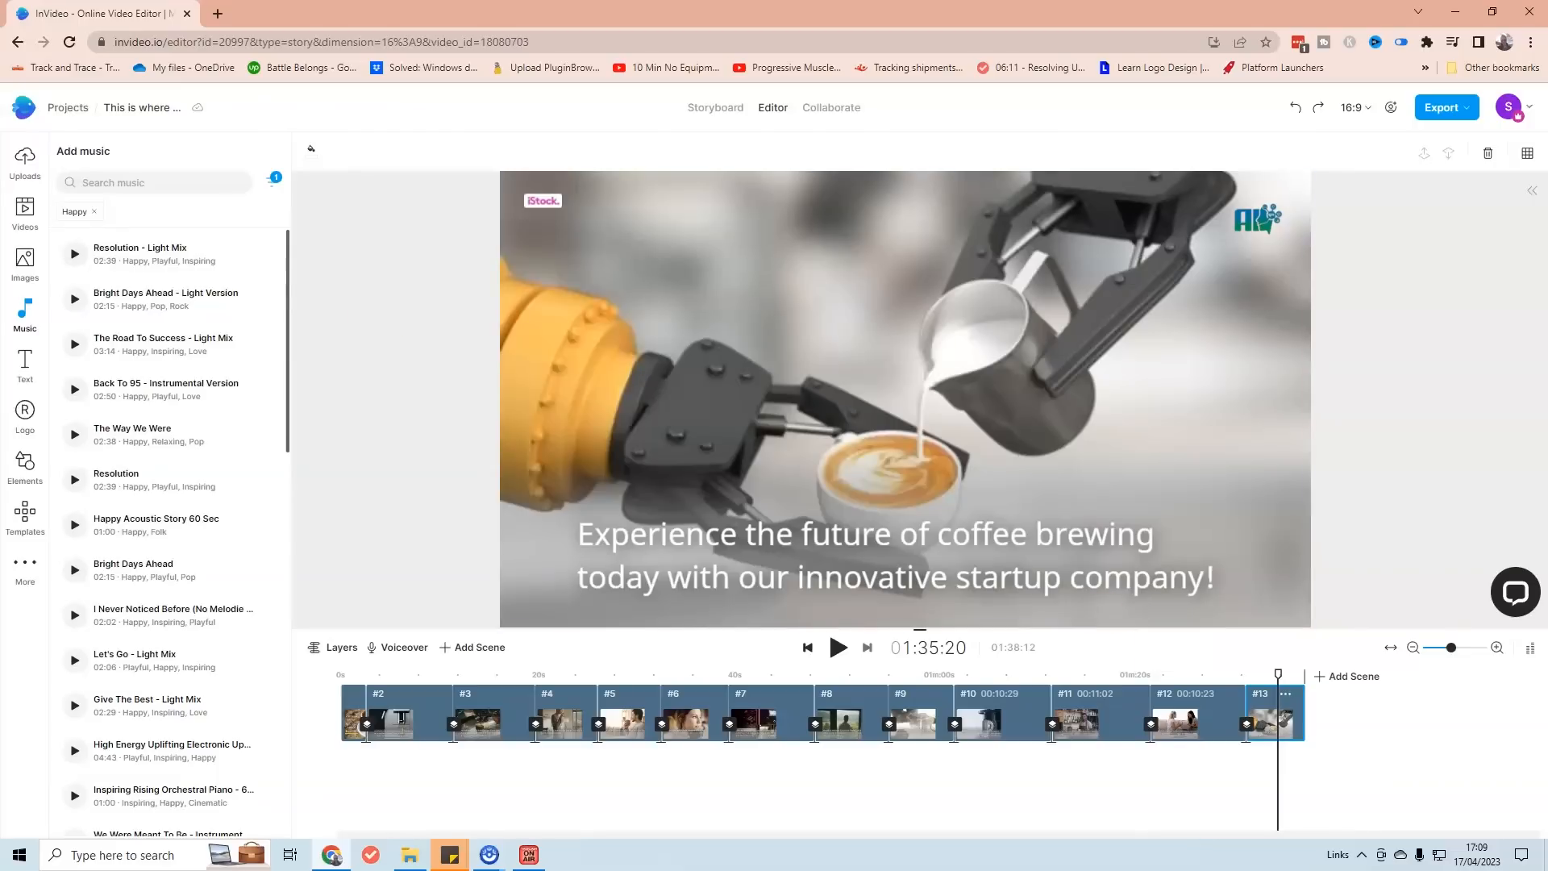
left_click_drag(251, 416, 342, 762)
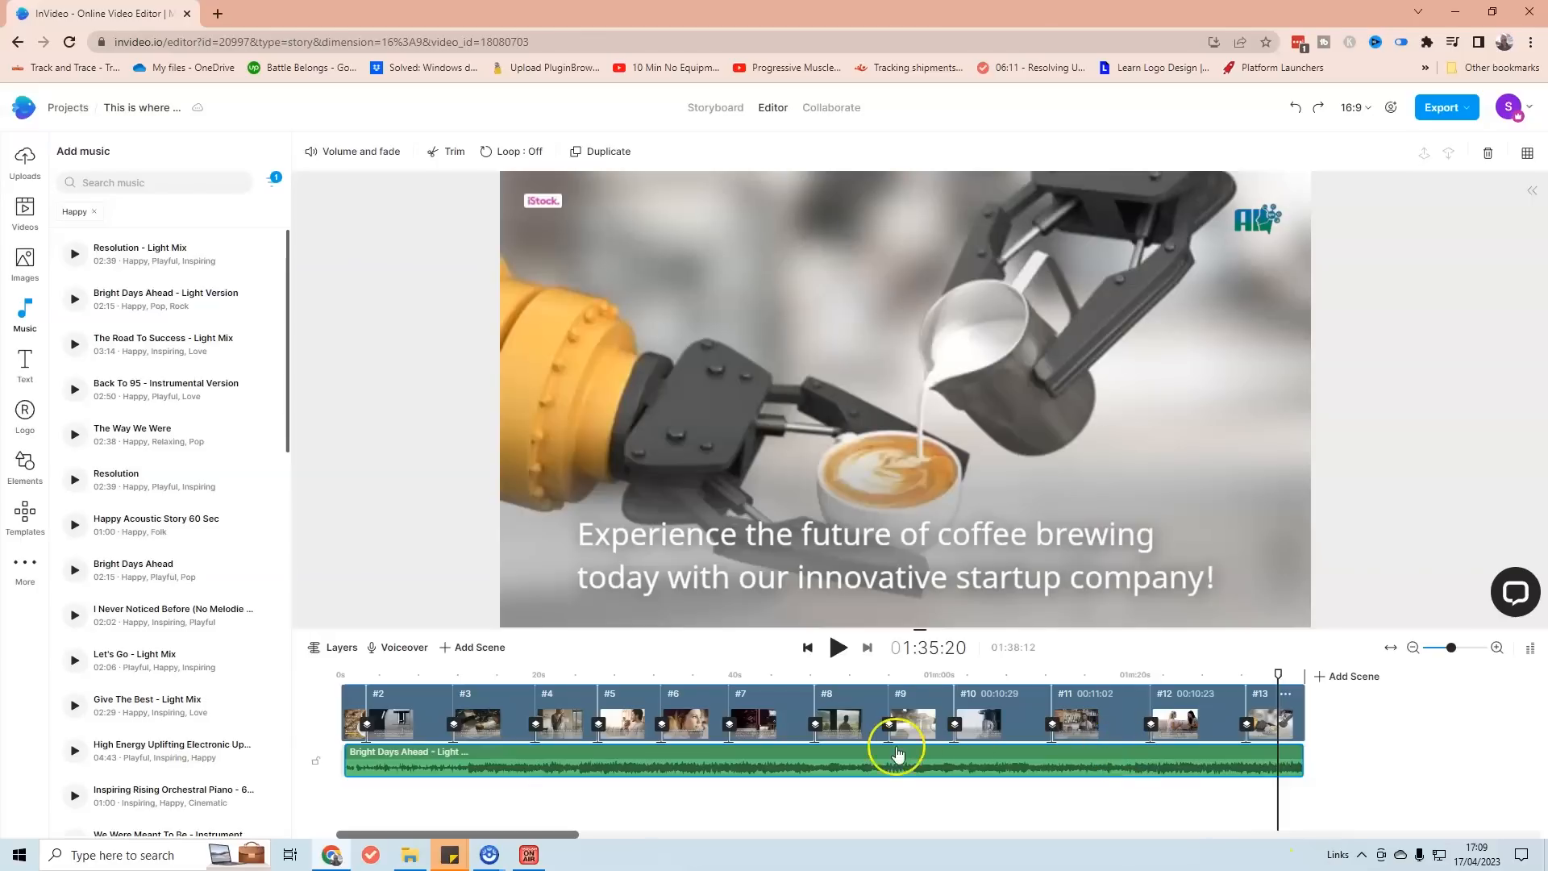
left_click(835, 746)
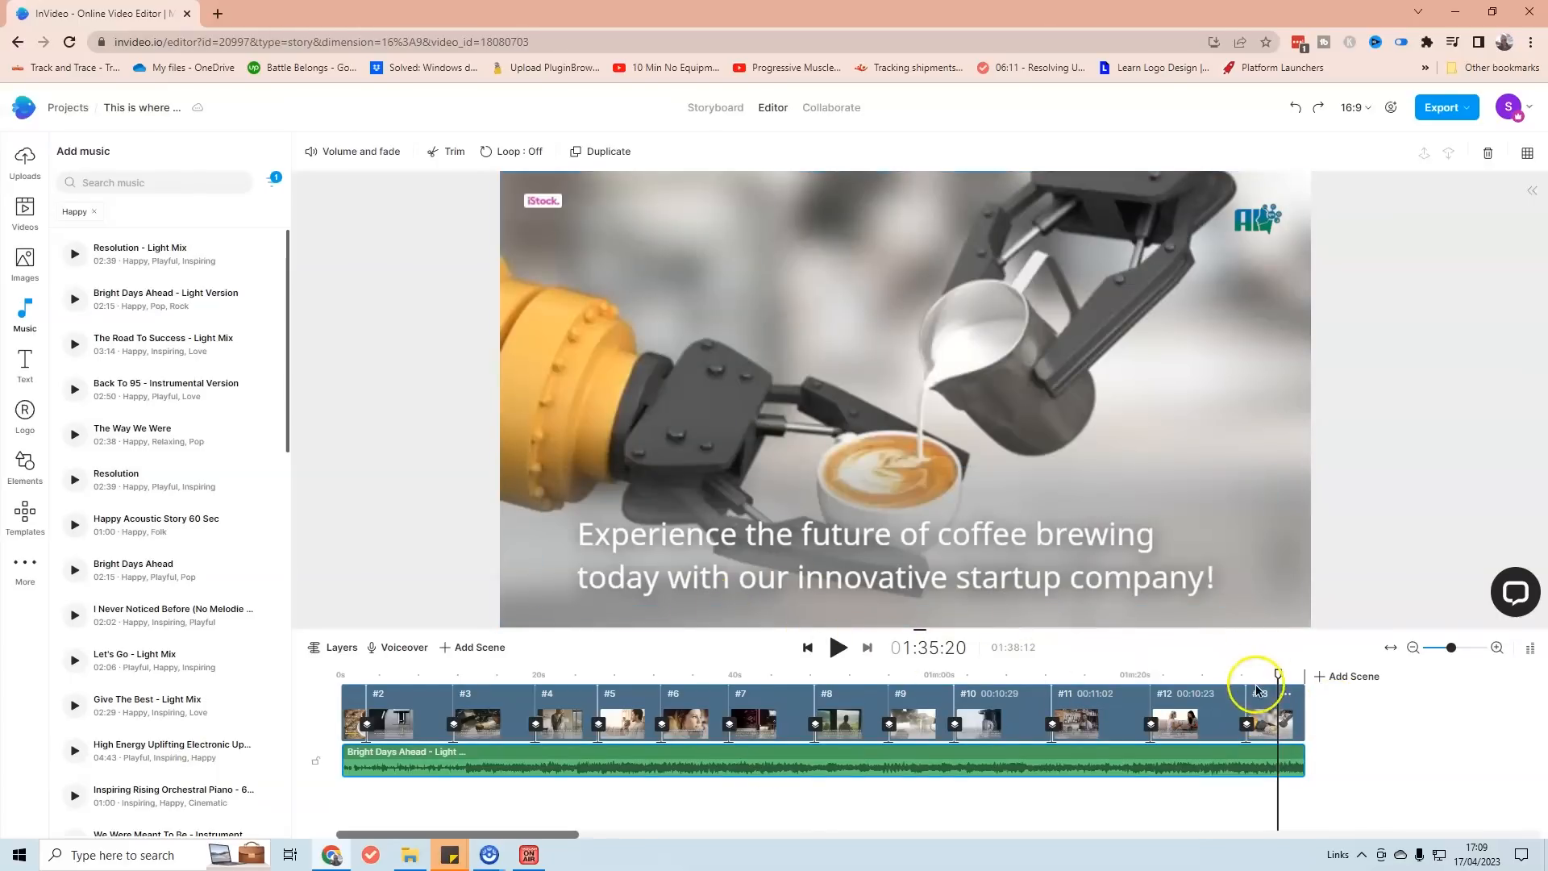
Go back to scene #1 and play the opening scenes to check the new background music.
left_click(808, 647)
left_click(808, 648)
left_click(808, 648)
left_click(808, 647)
left_click(808, 648)
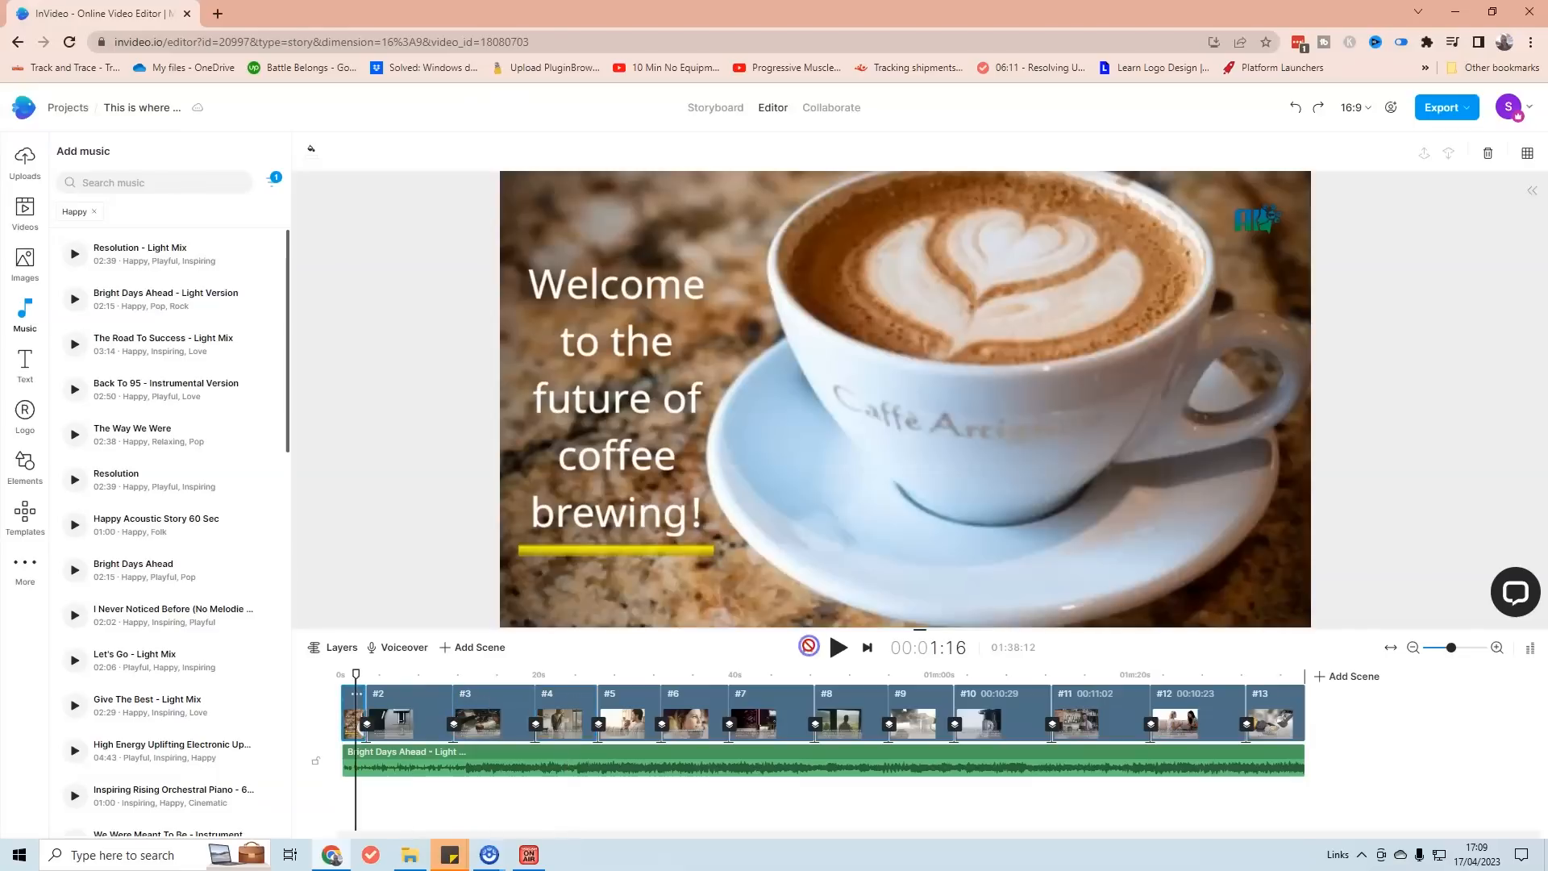
left_click(839, 648)
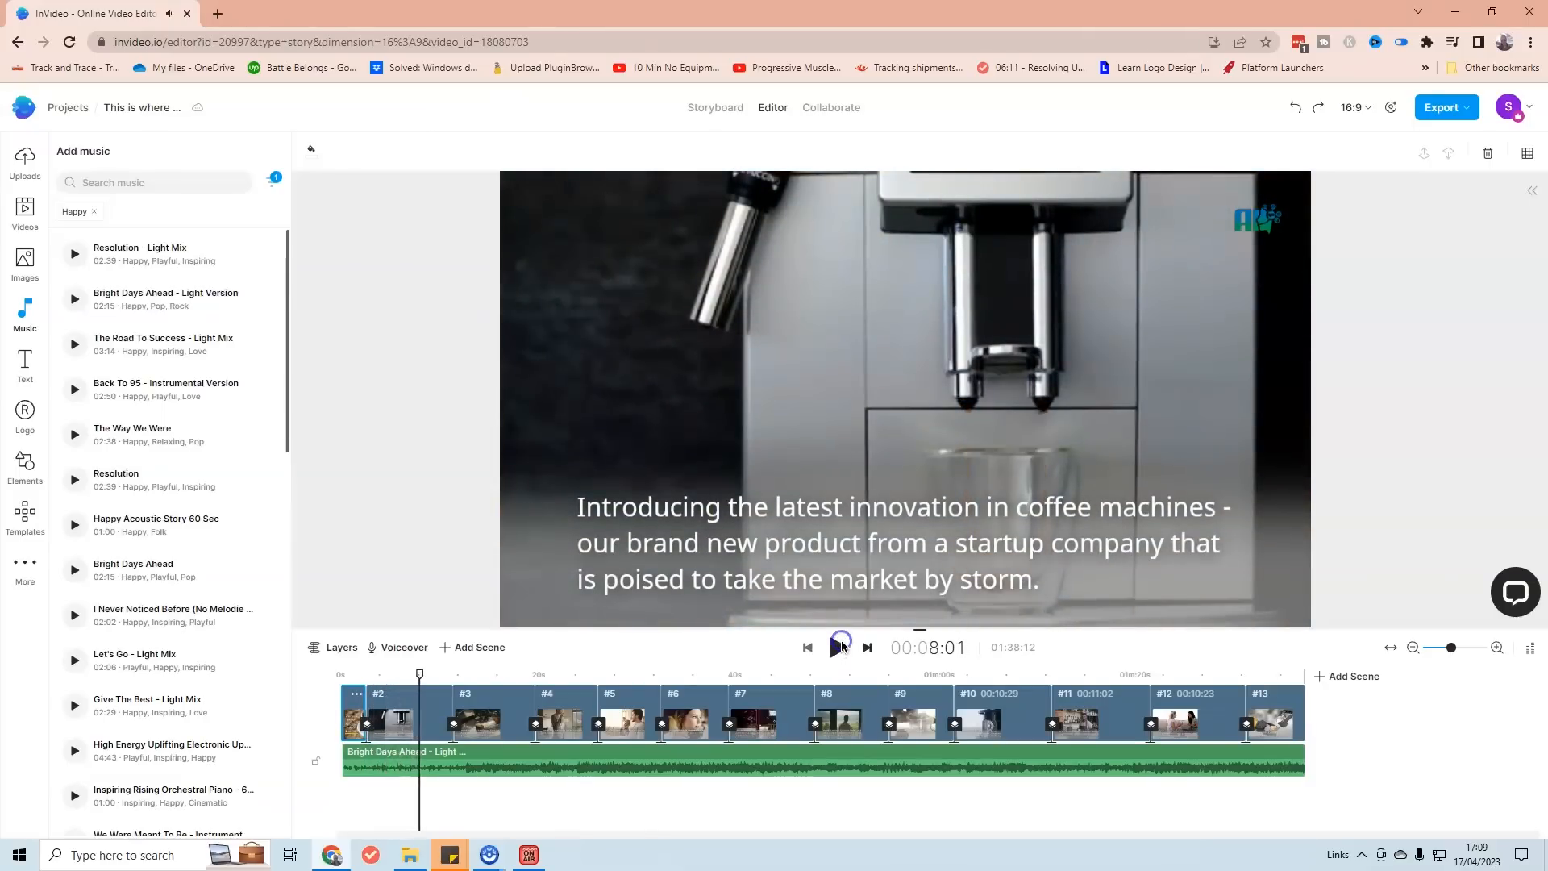
left_click(1369, 855)
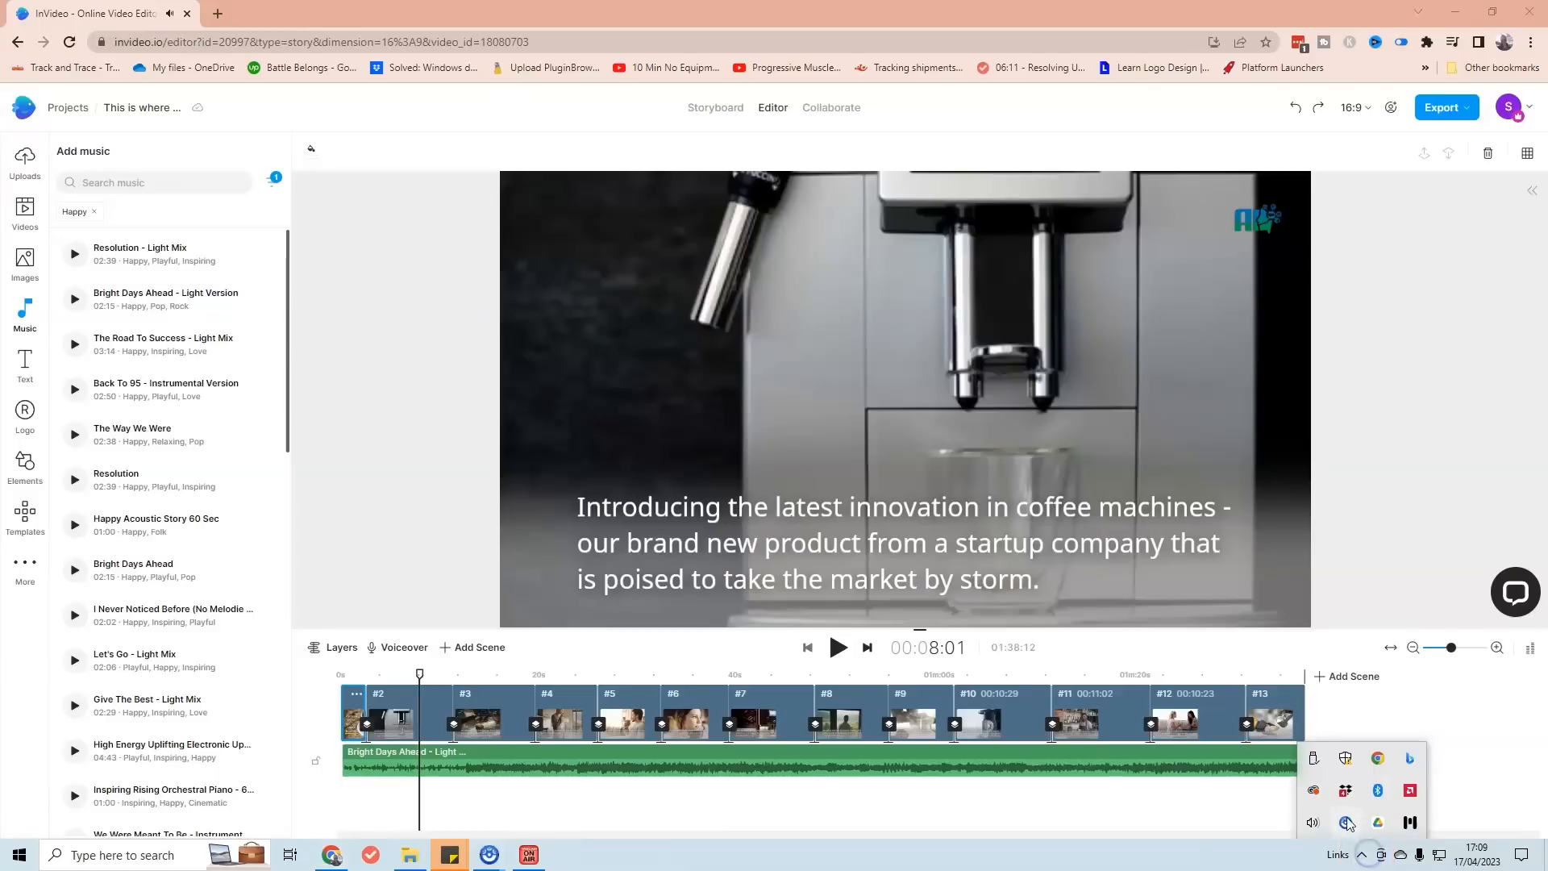
Check the computer's speaker volume and replay the opening scenes from scene #1 with the new background music.
left_click(1311, 823)
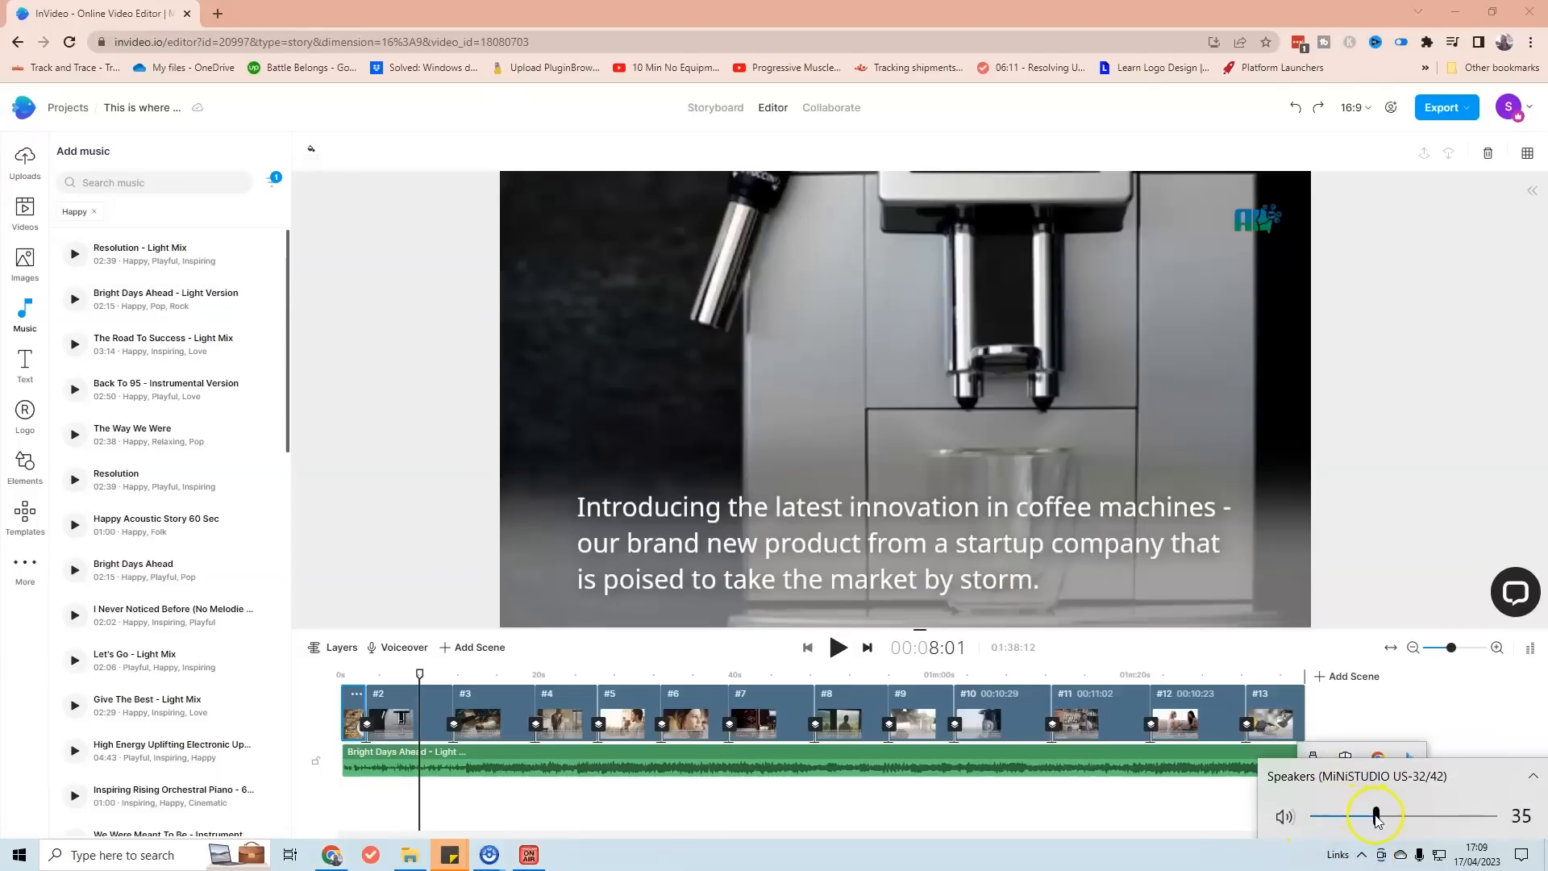
left_click(613, 133)
left_click(842, 649)
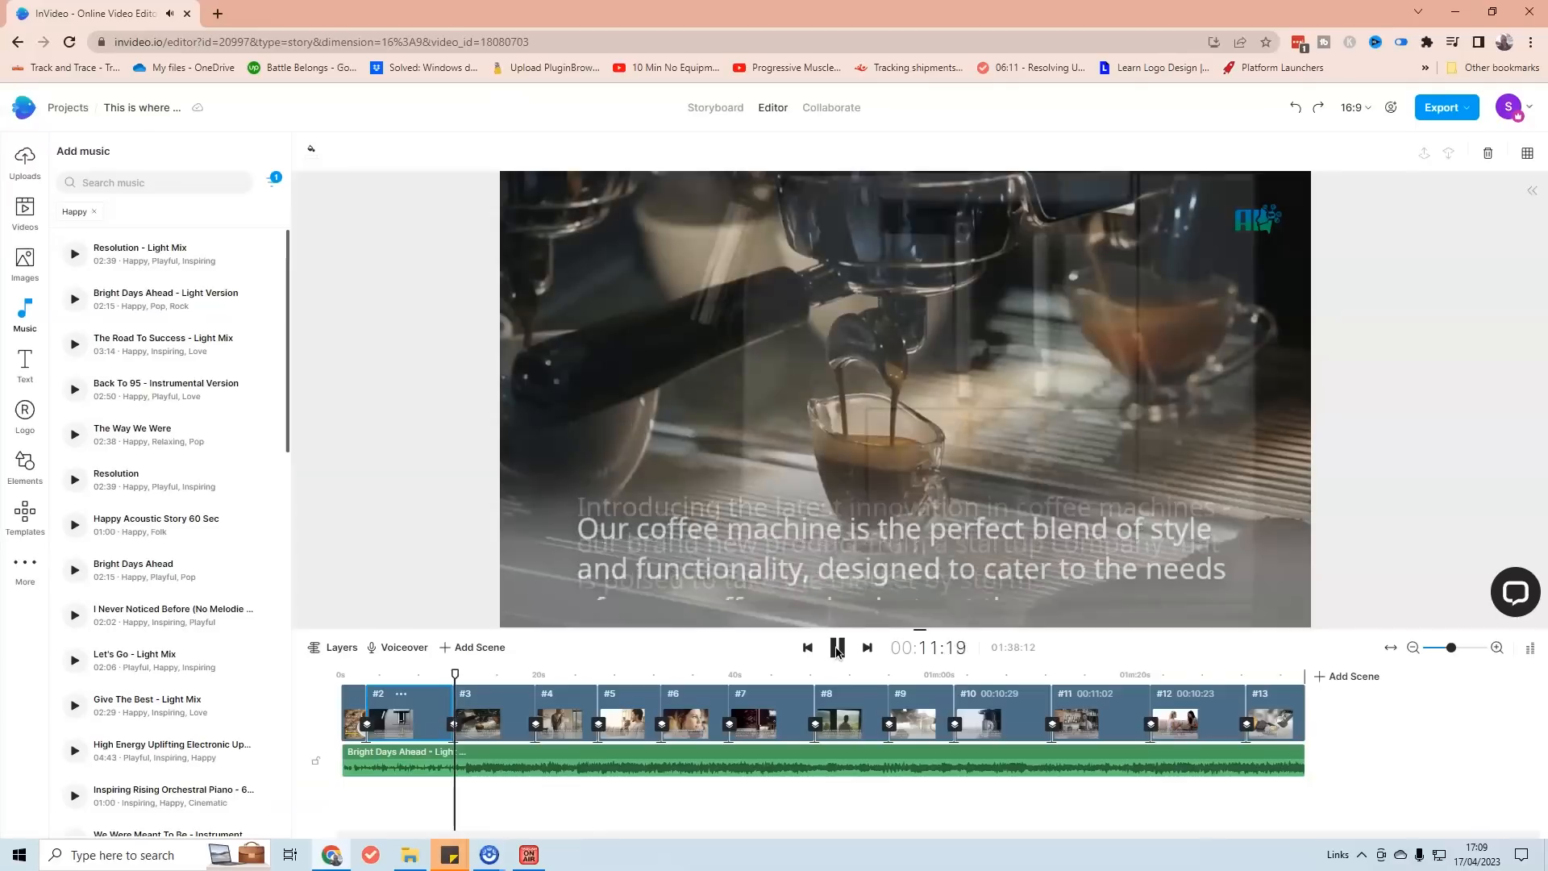
left_click(837, 649)
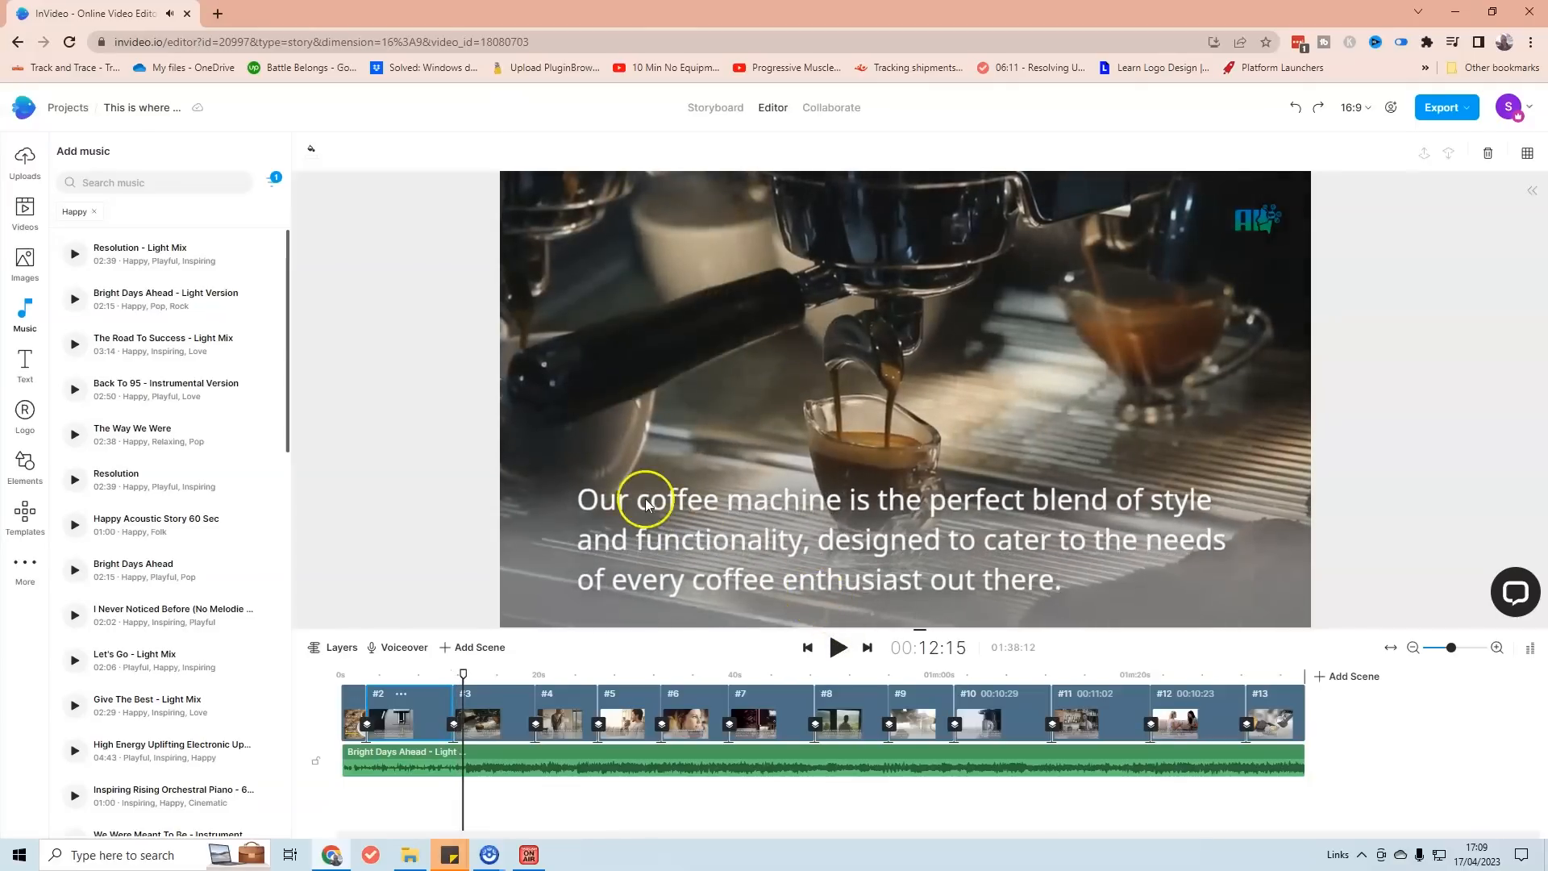
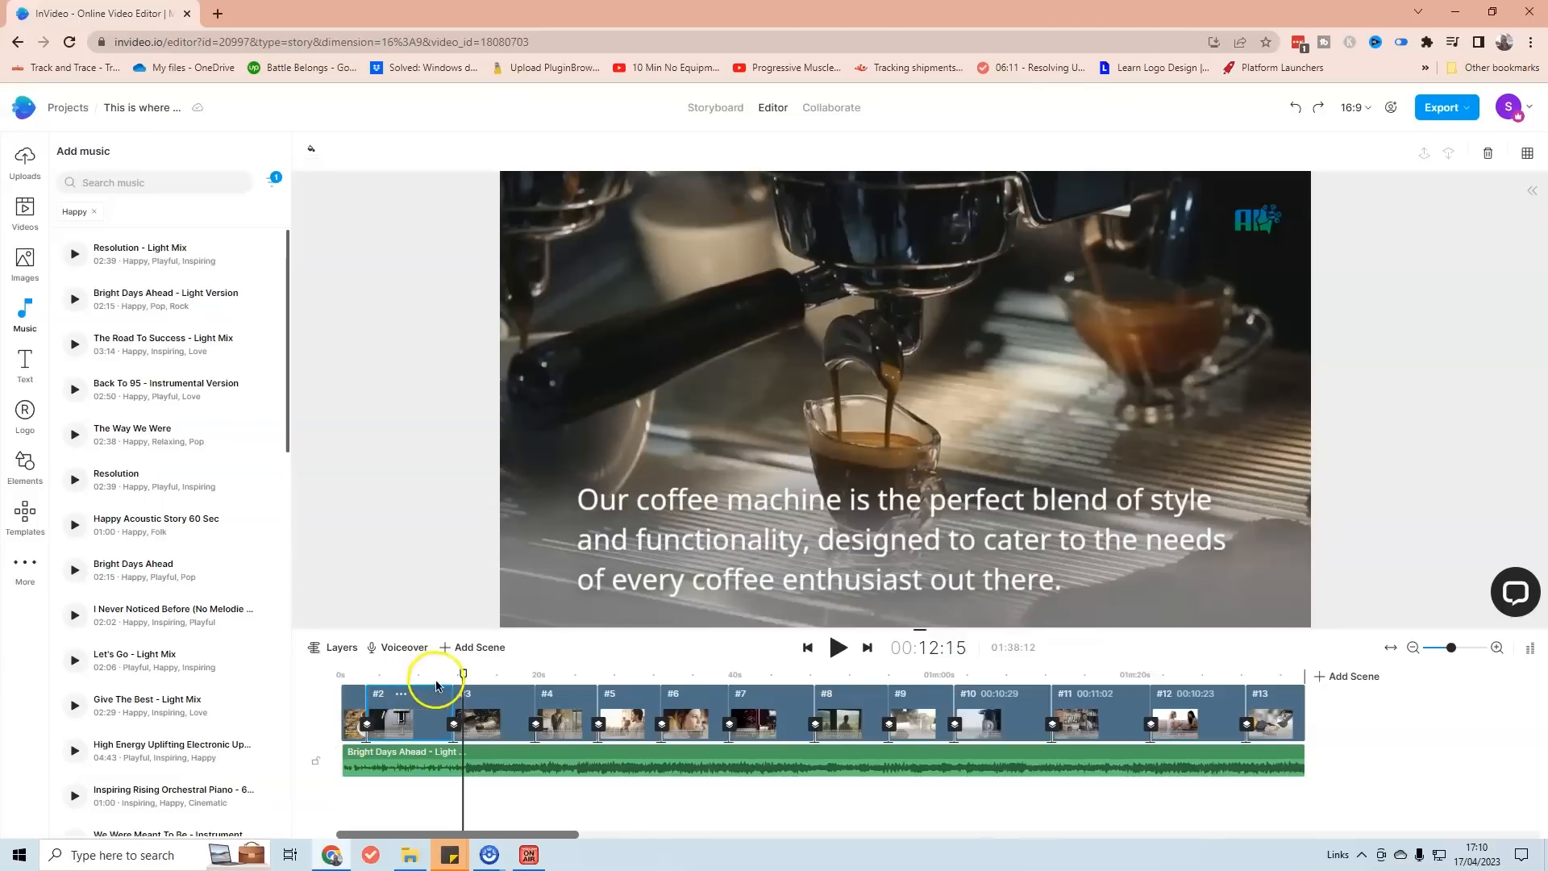
left_click(355, 708)
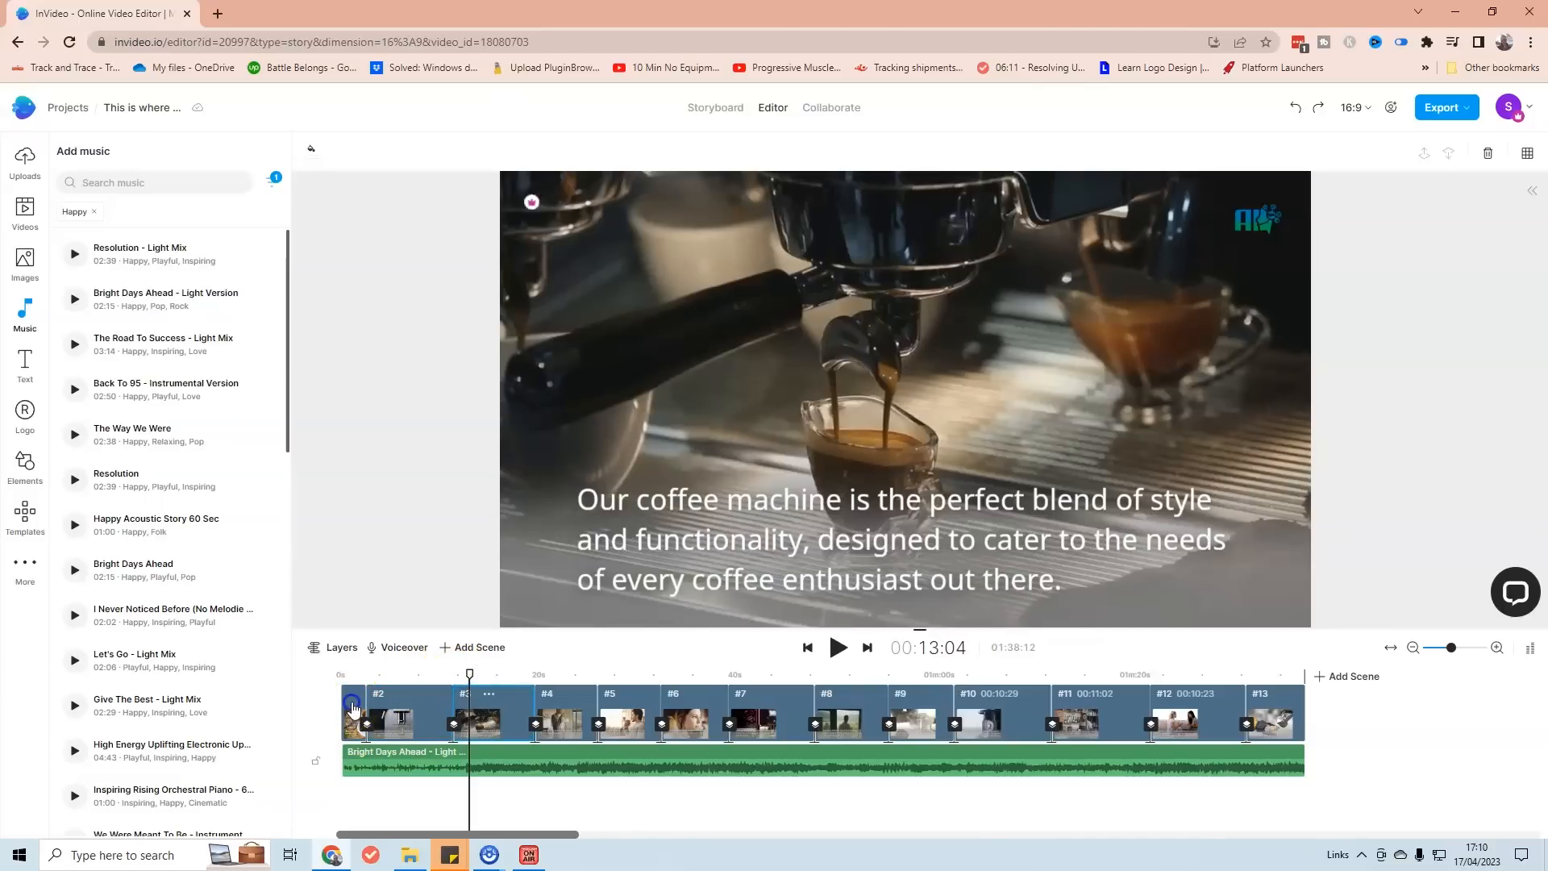
left_click(839, 647)
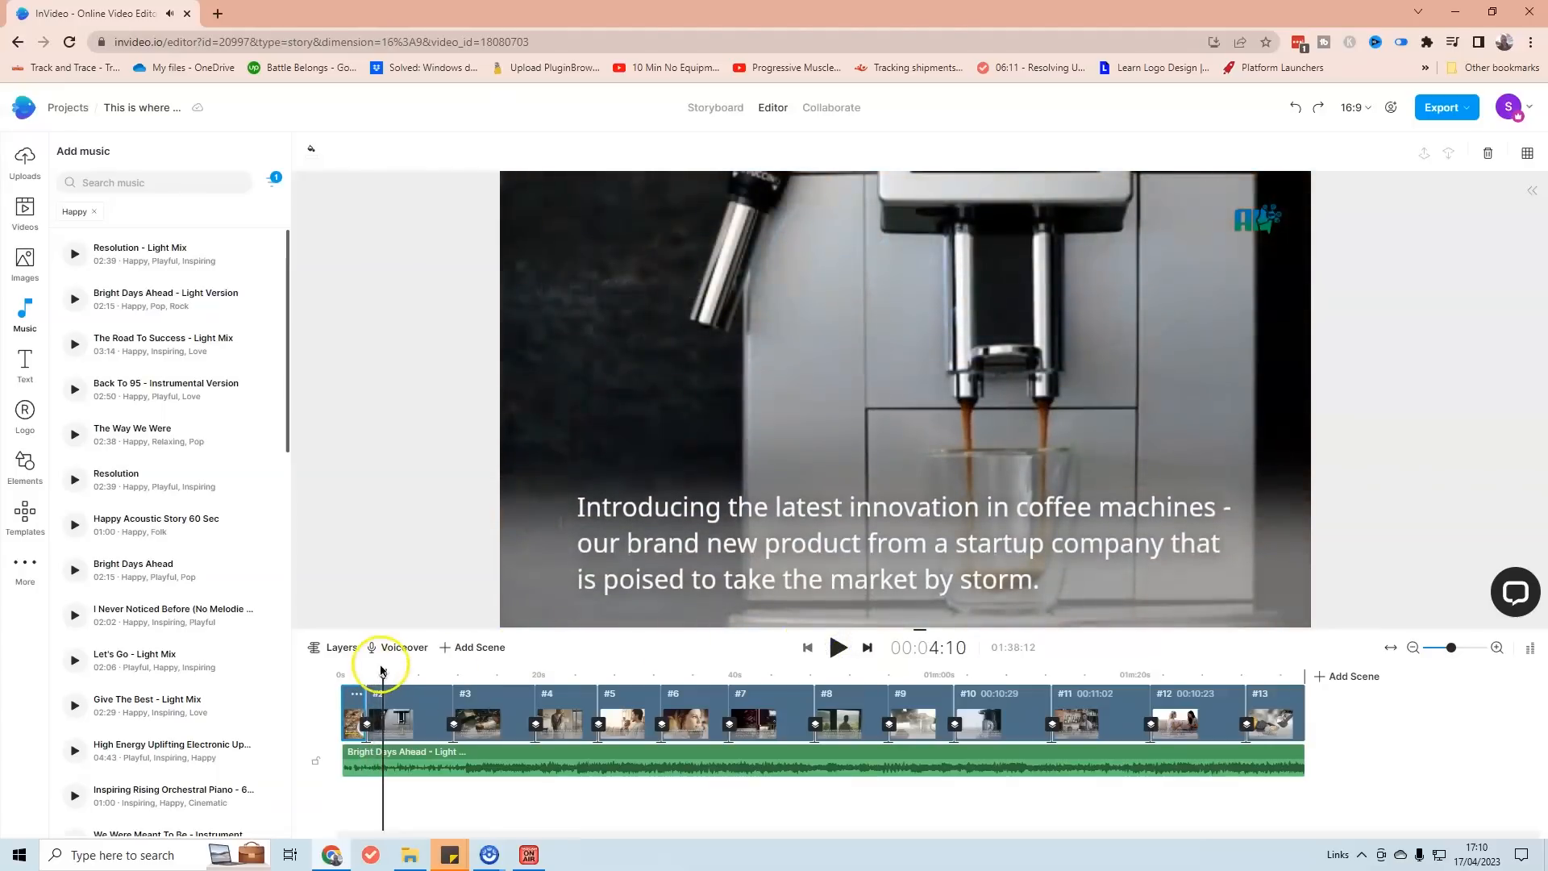
Move the playhead into scene #4, expand the scene into its individual layers, and enlarge the timeline scale to inspect them.
mouse_move(383, 675)
left_mouse_down()
mouse_move(324, 663)
mouse_move(446, 657)
mouse_move(398, 650)
left_mouse_up()
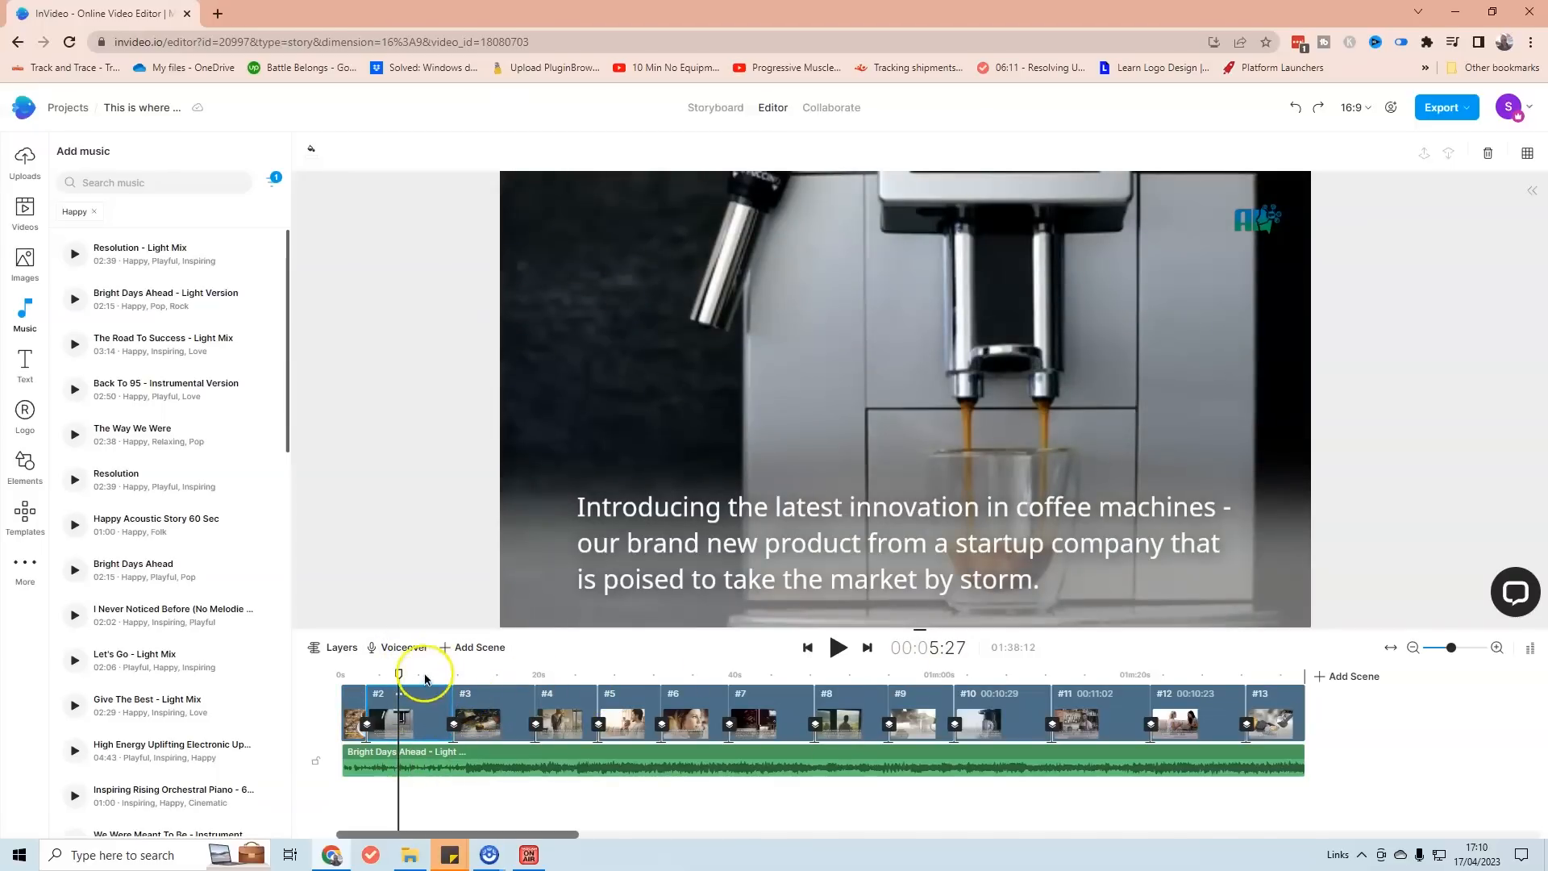
left_click_drag(399, 674, 571, 680)
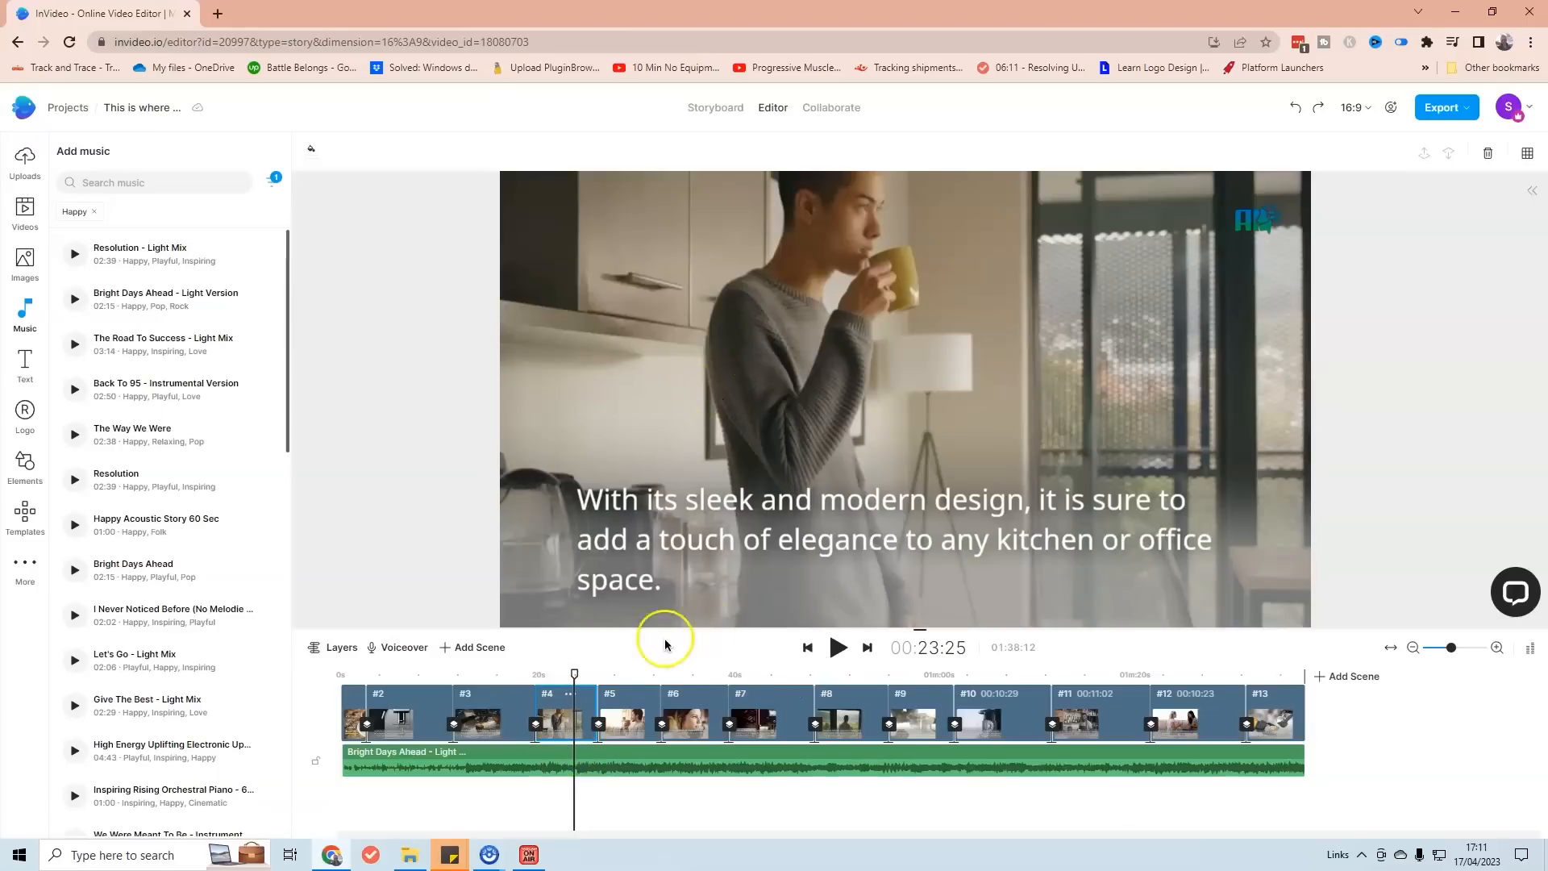
left_click(337, 650)
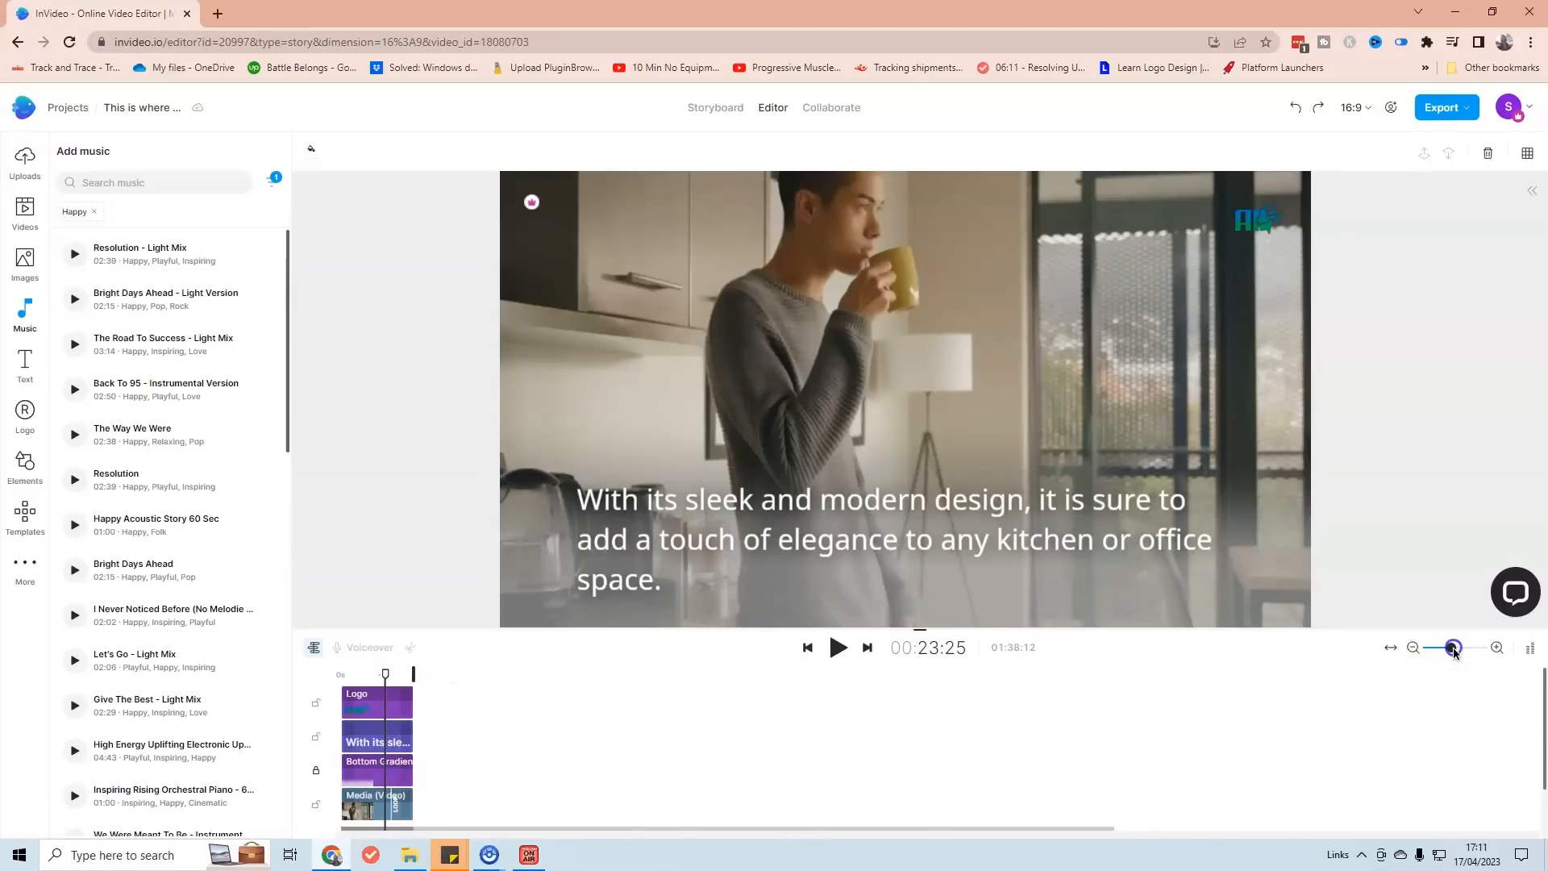
left_click_drag(1452, 650, 1460, 651)
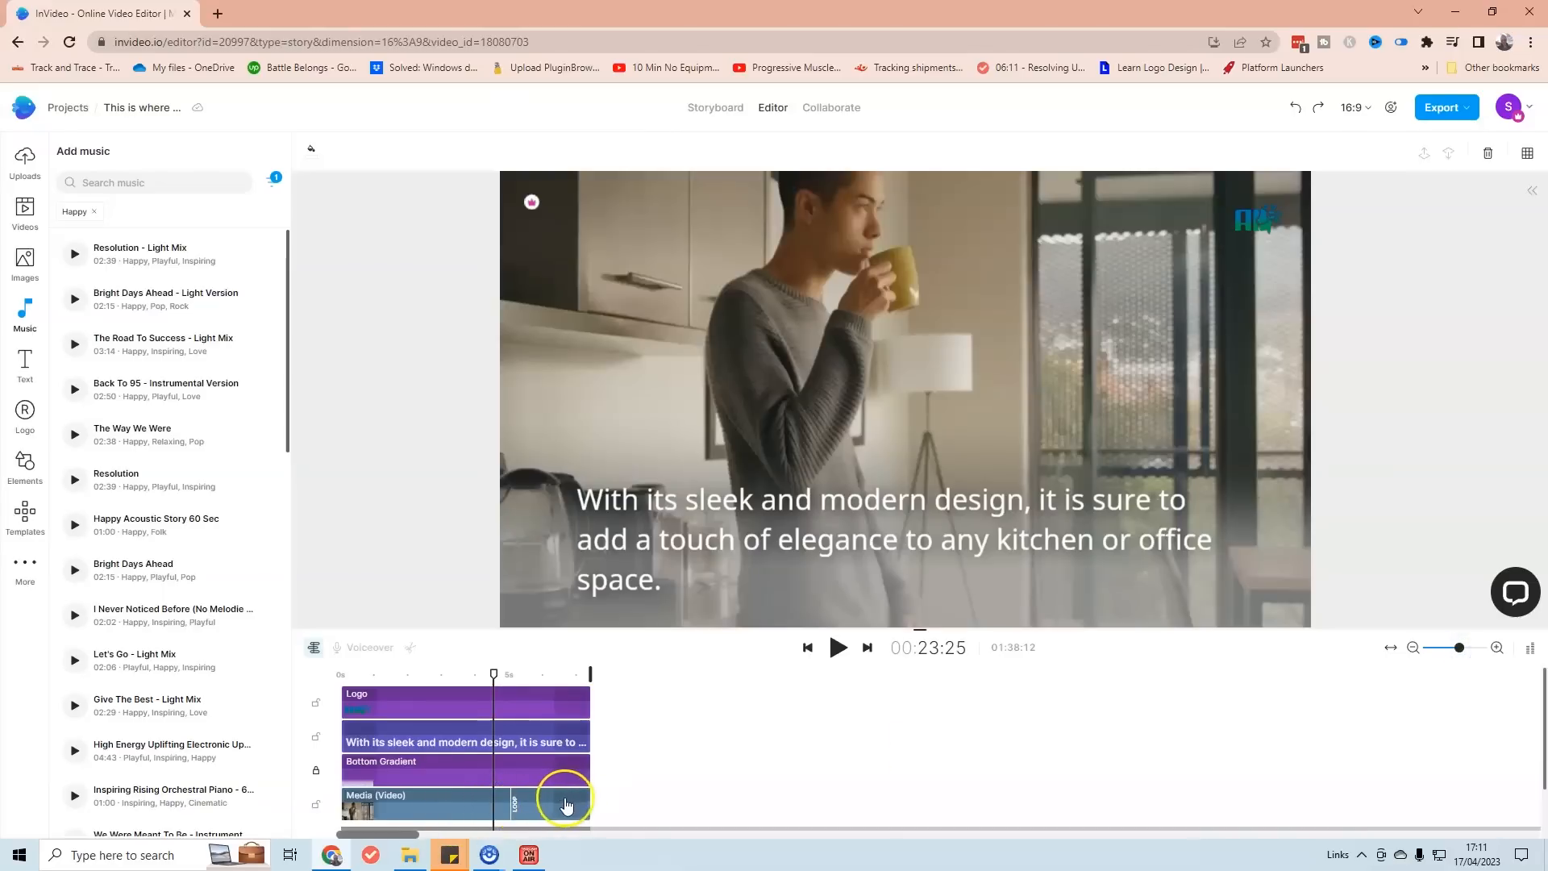
left_click_drag(494, 674, 537, 691)
left_click_drag(557, 698, 494, 700)
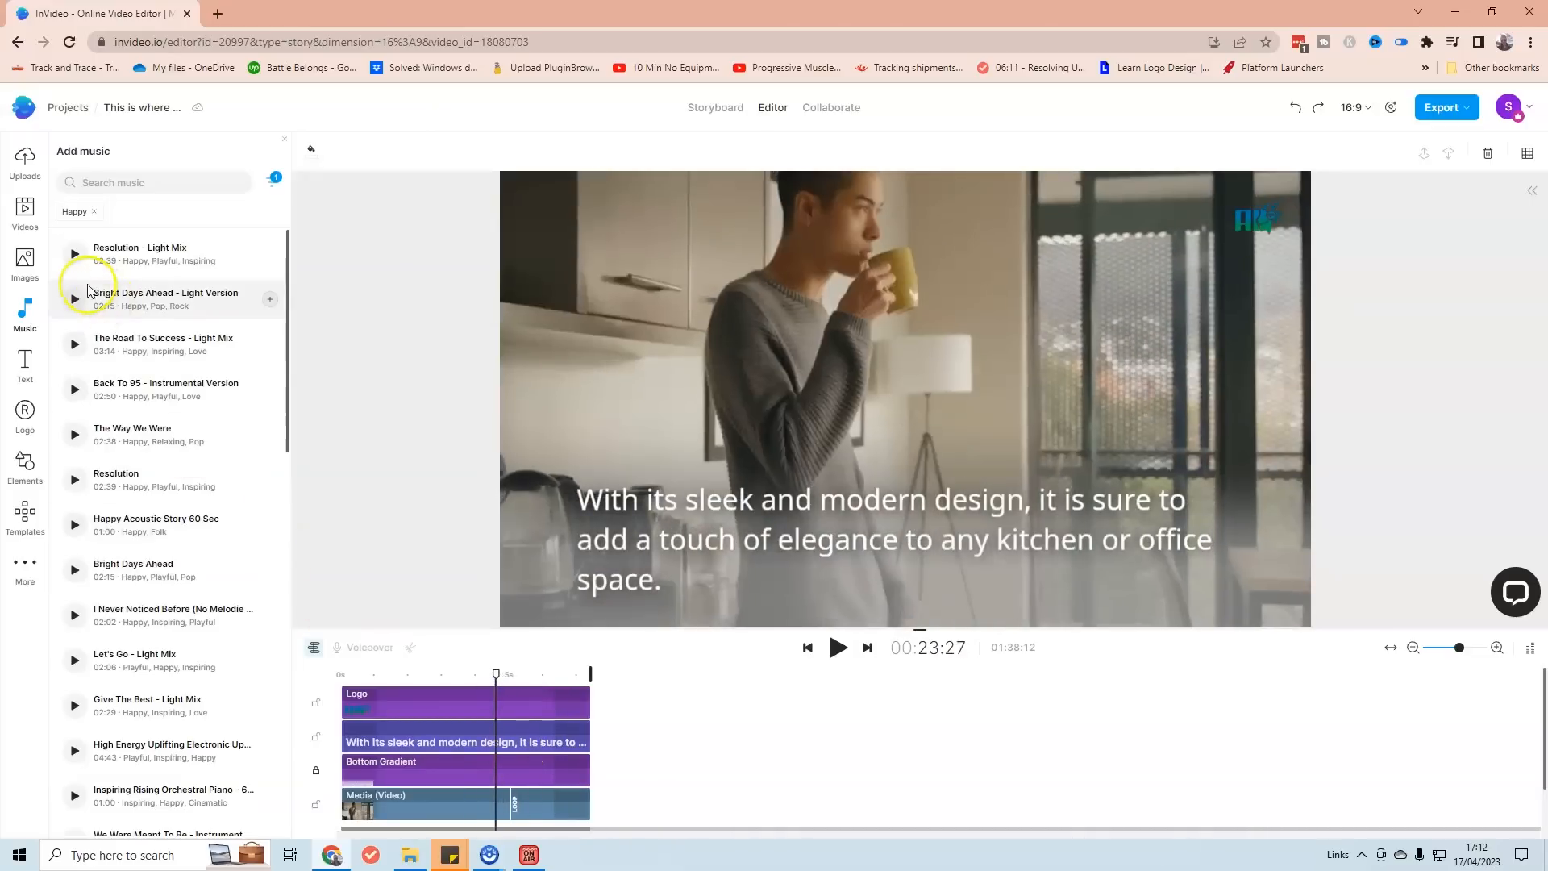
Search the stock videos for "coffee drinking".
left_click(25, 211)
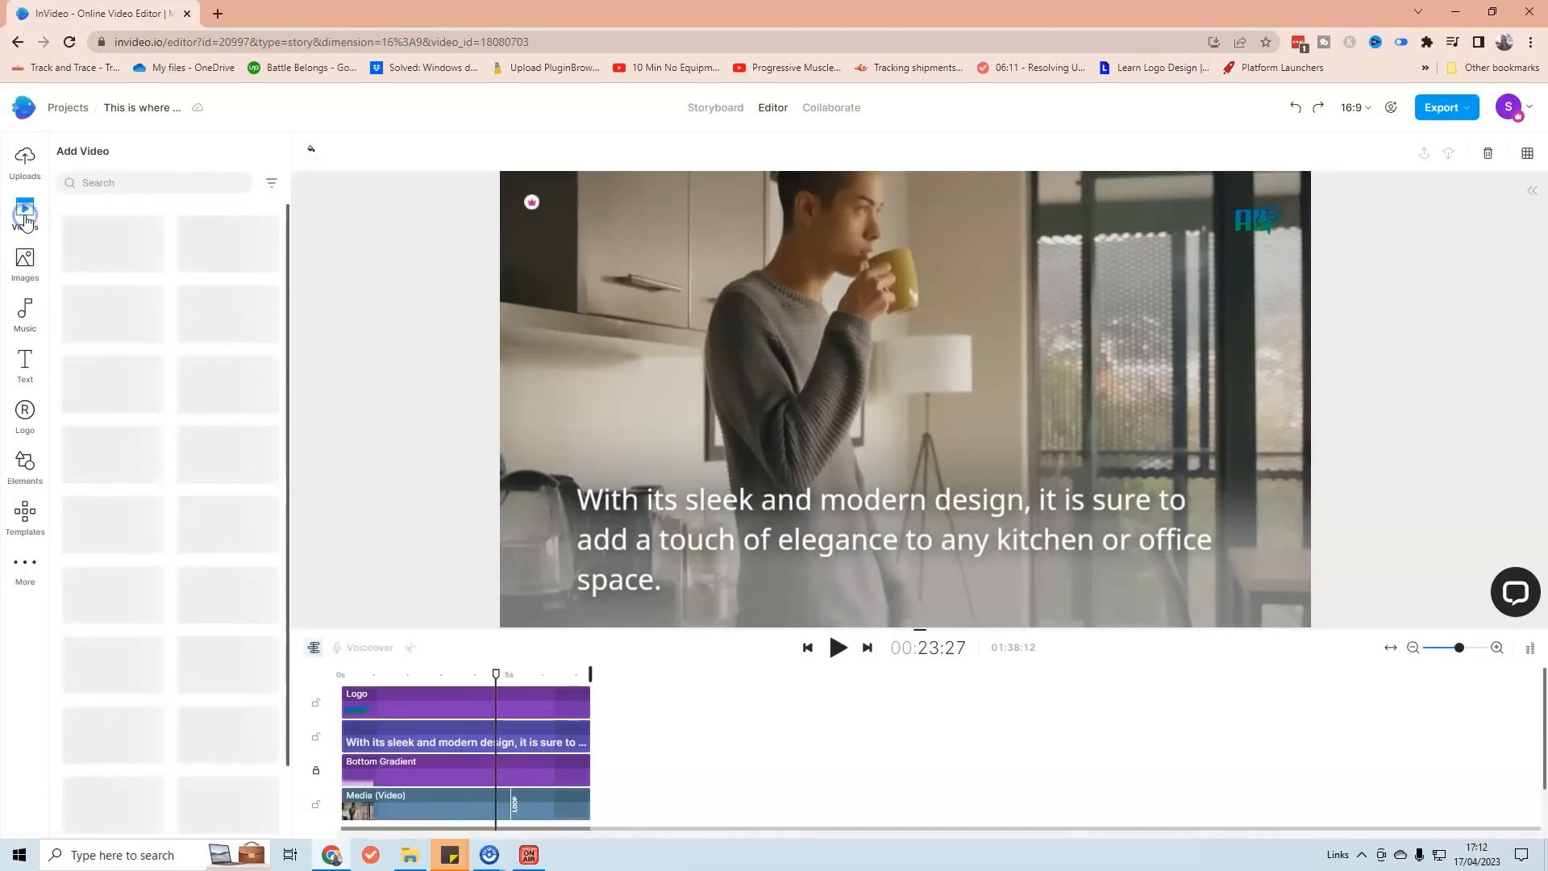
left_click(140, 182)
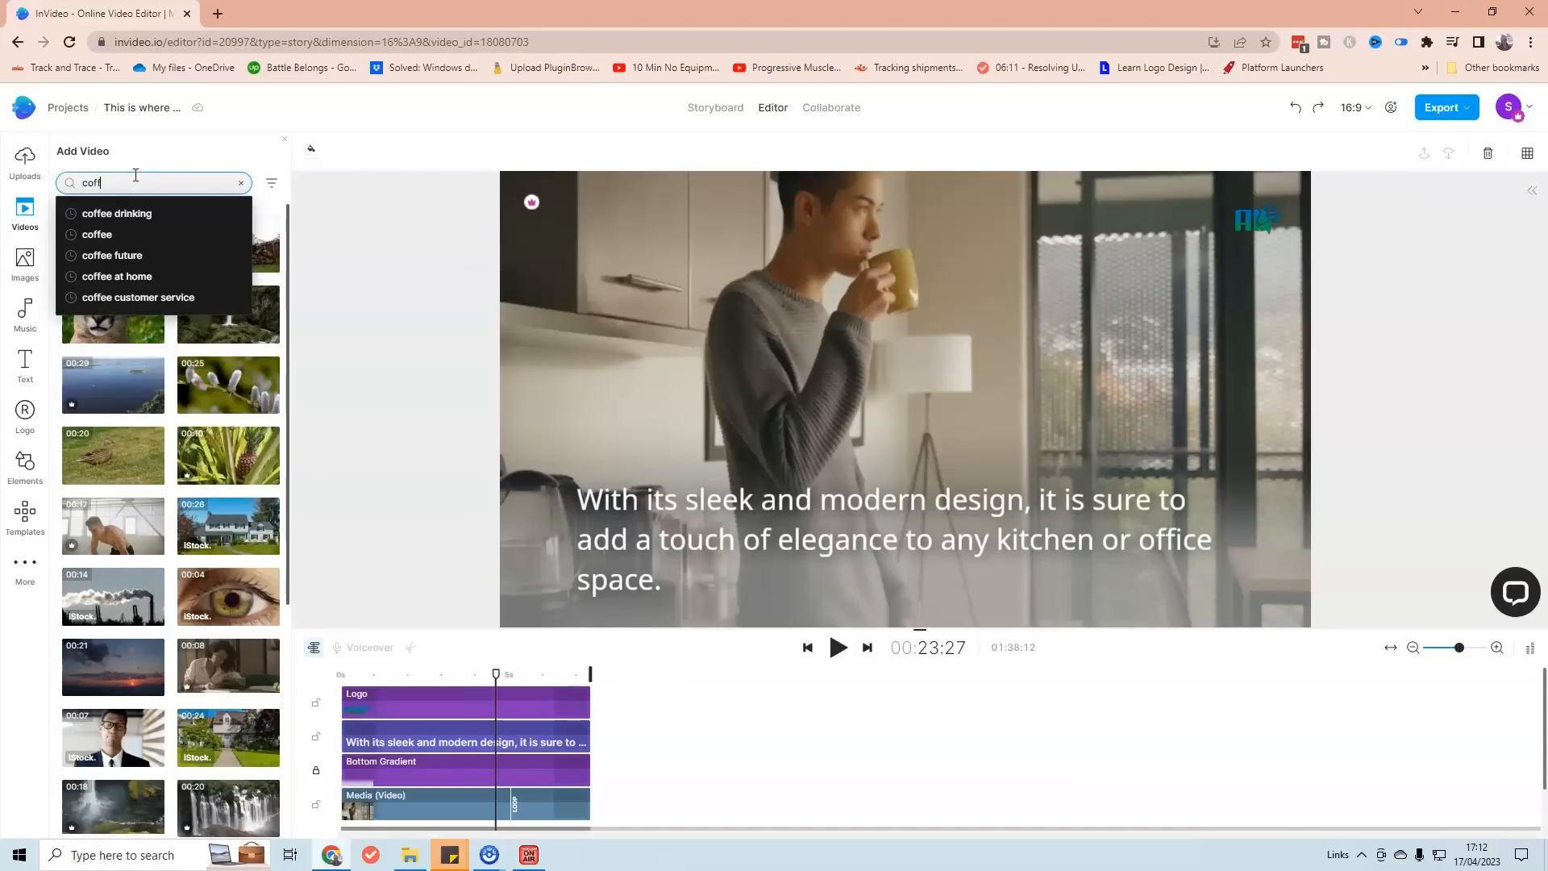
type("coffee")
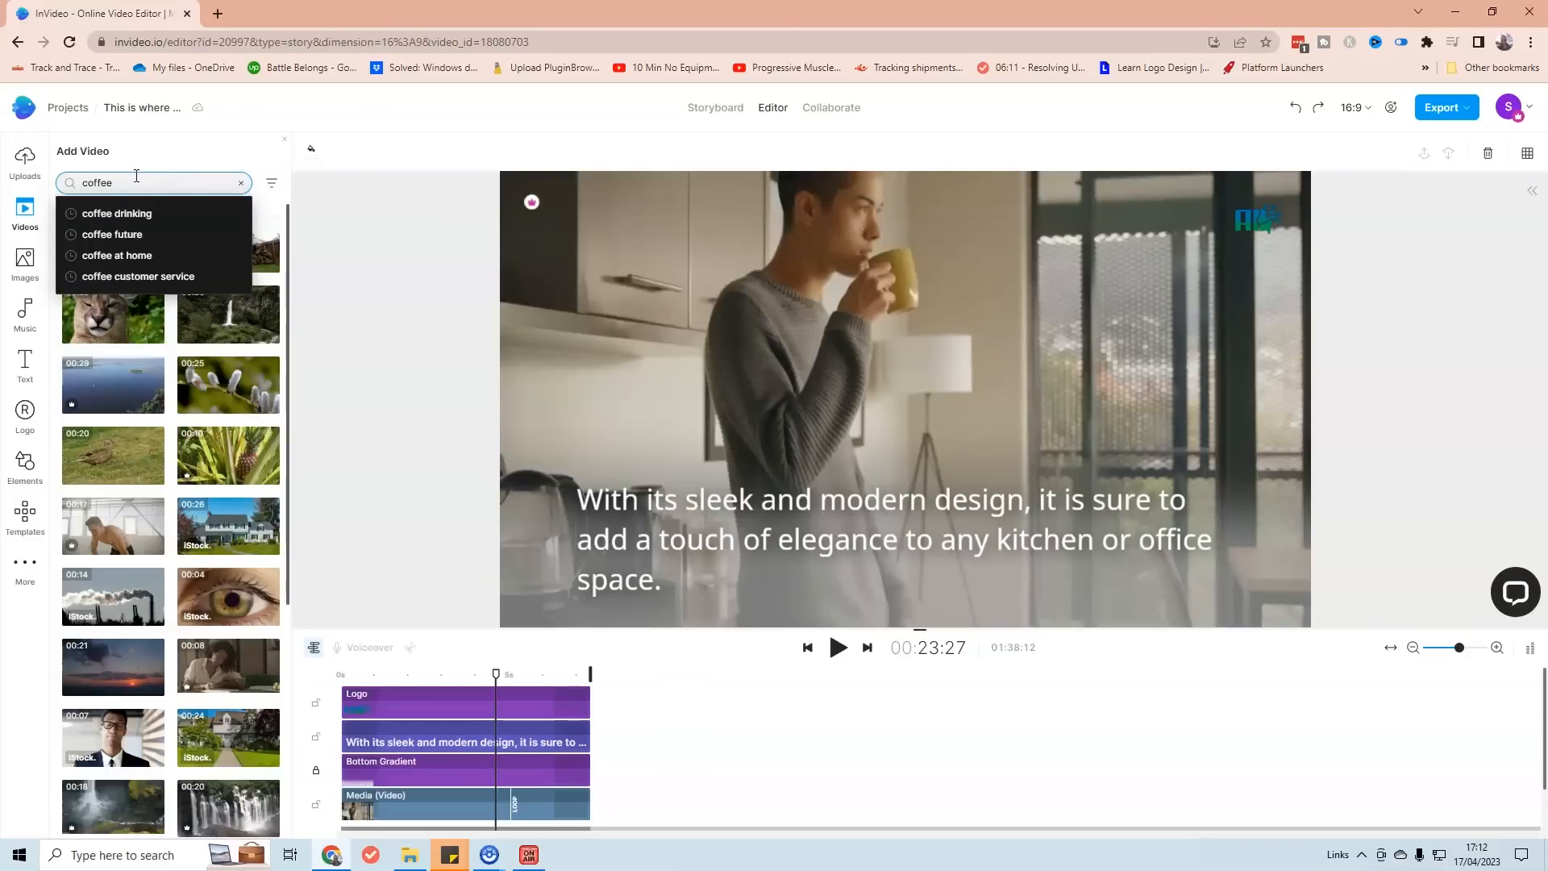
left_click(137, 216)
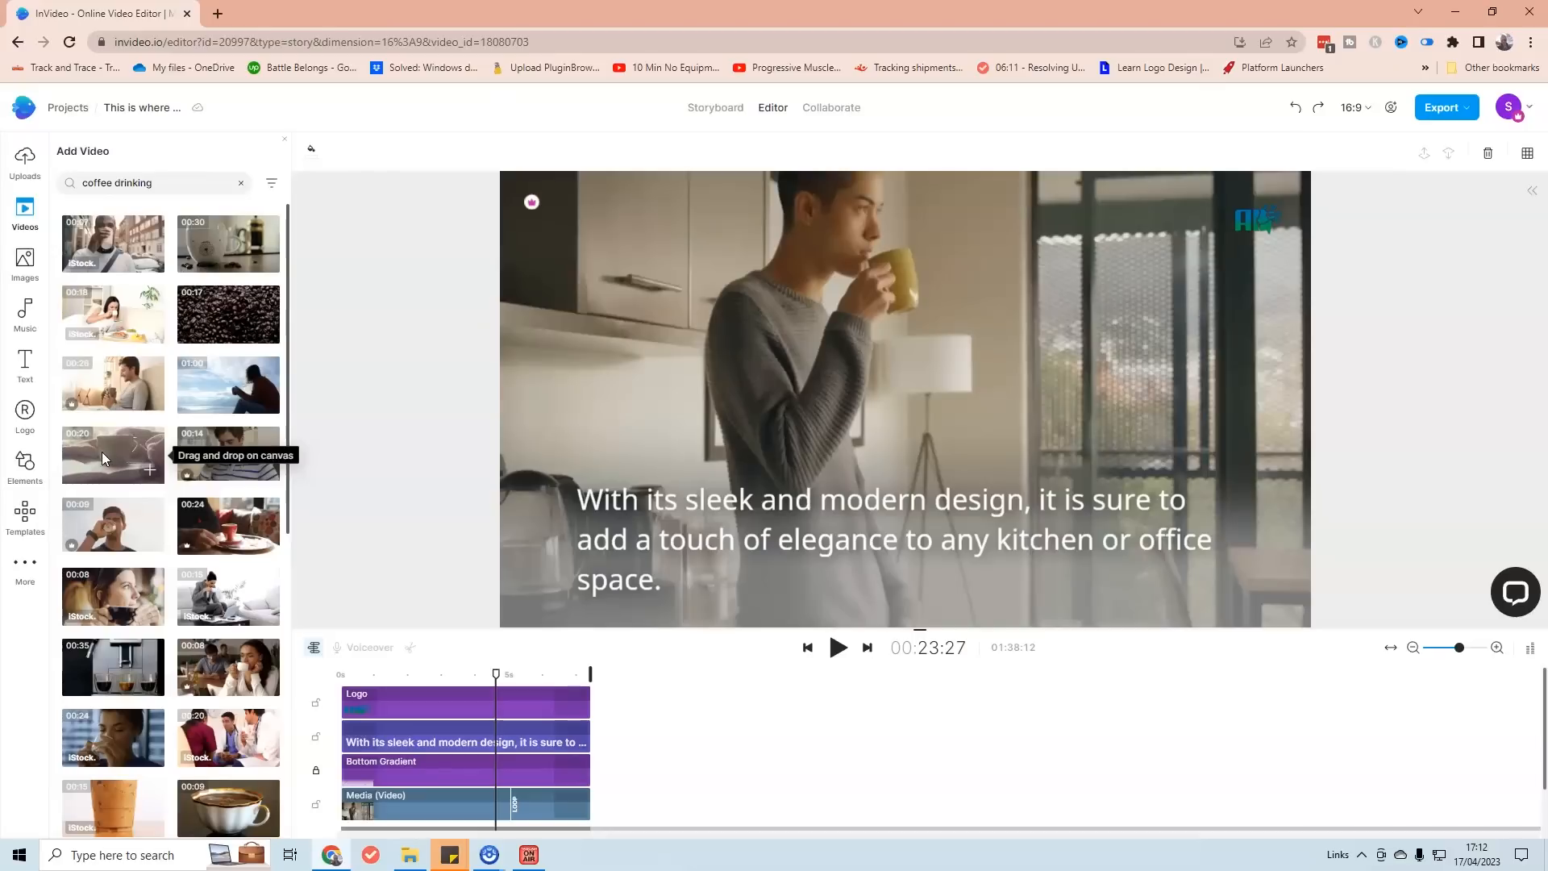
Add the full, untrimmed 24-second clip of the red coffee cup on a tray to scene #4.
left_click_drag(100, 452, 566, 797)
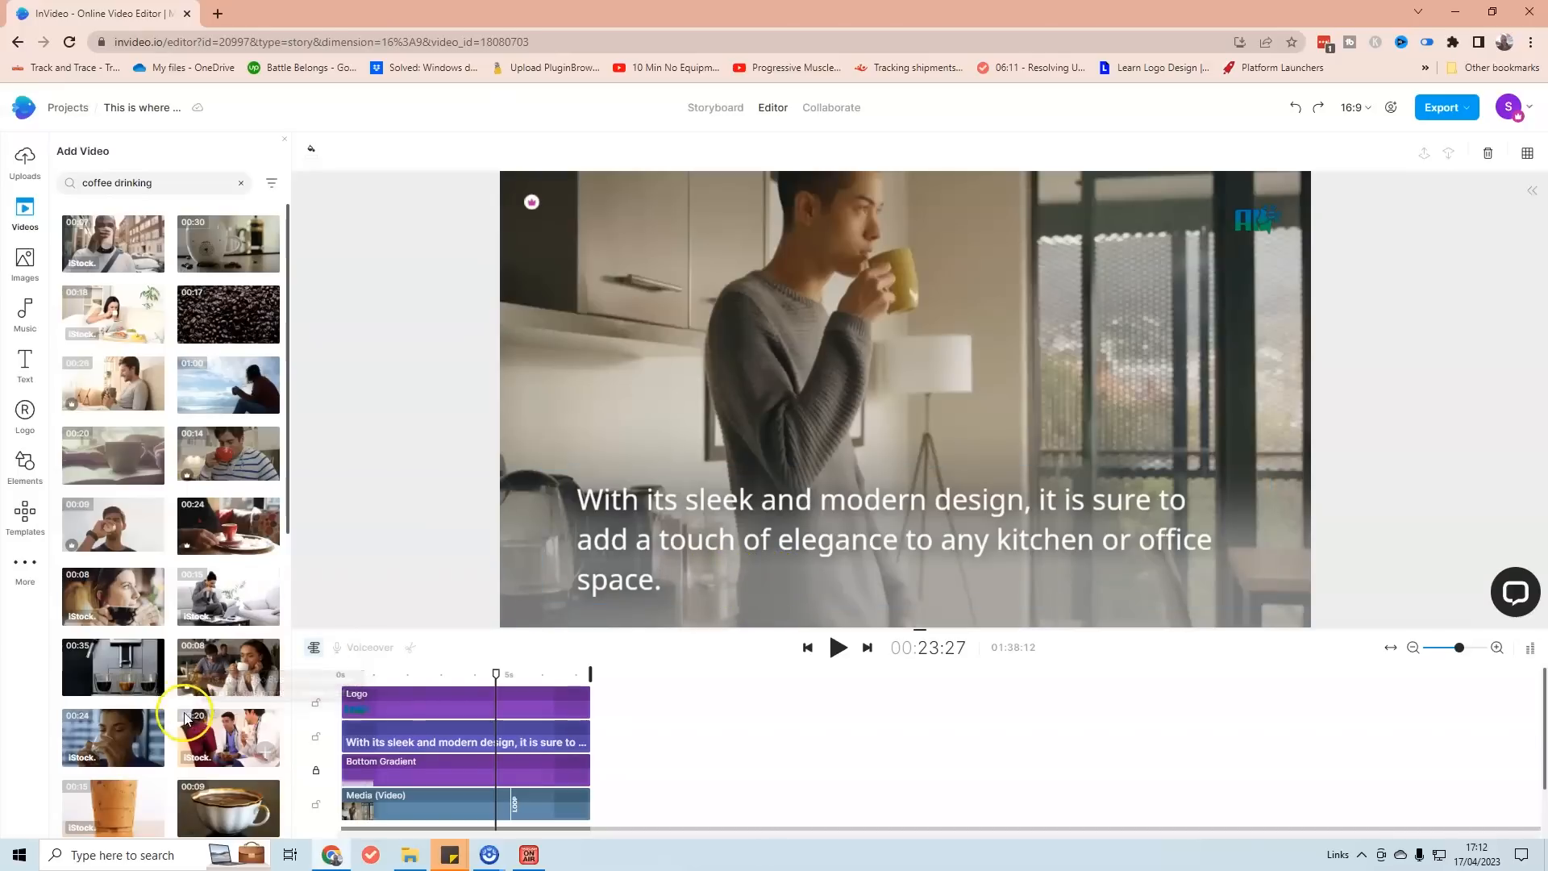
left_click(229, 539)
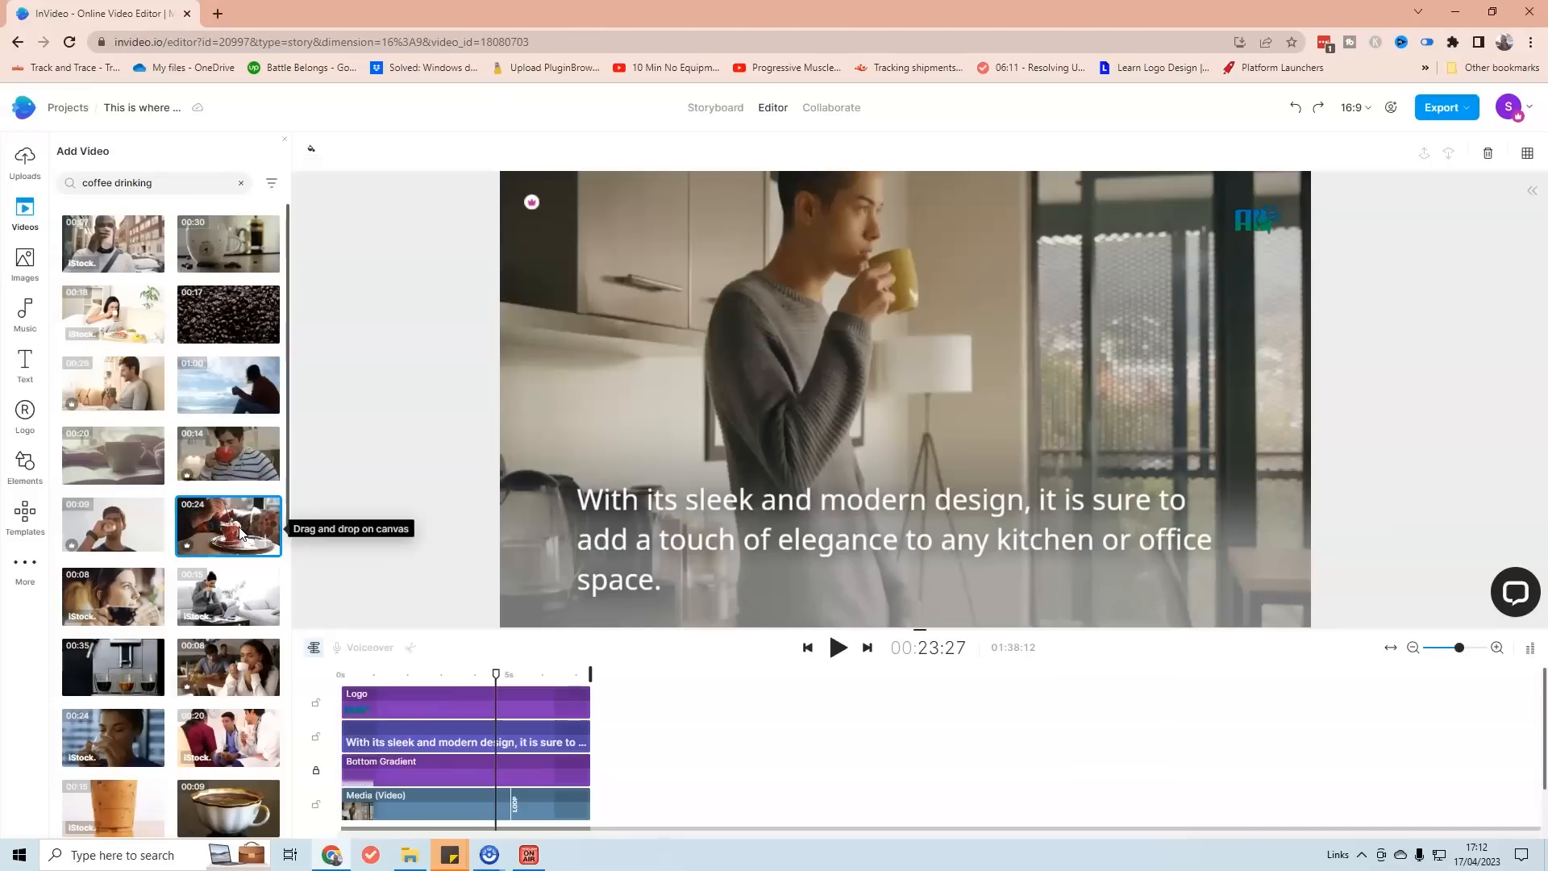
left_click_drag(240, 532, 186, 524)
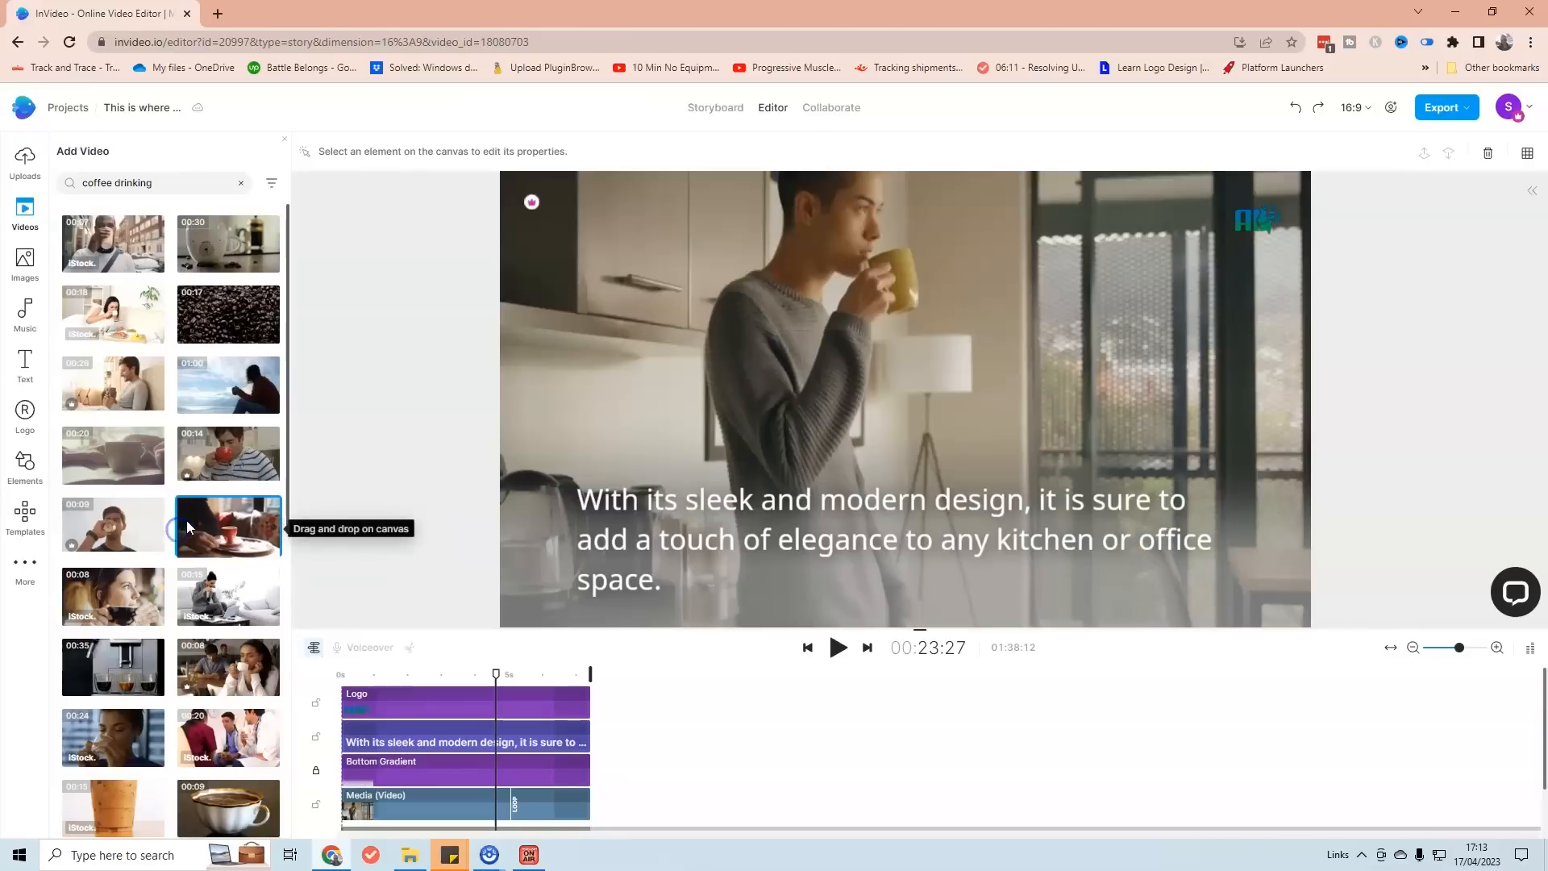
left_click(207, 521)
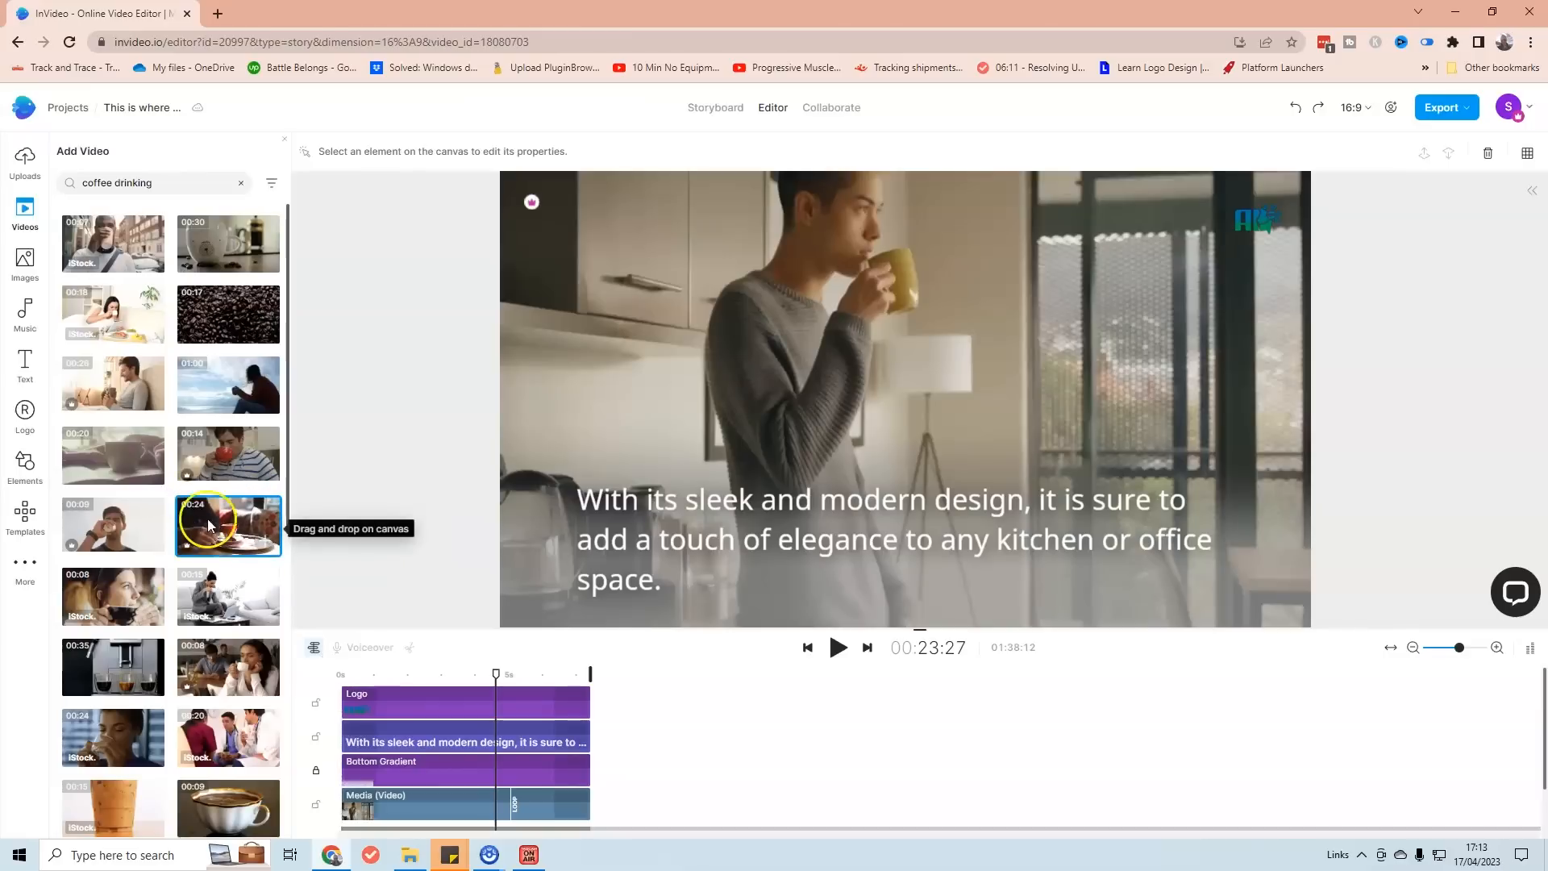
left_click(269, 545)
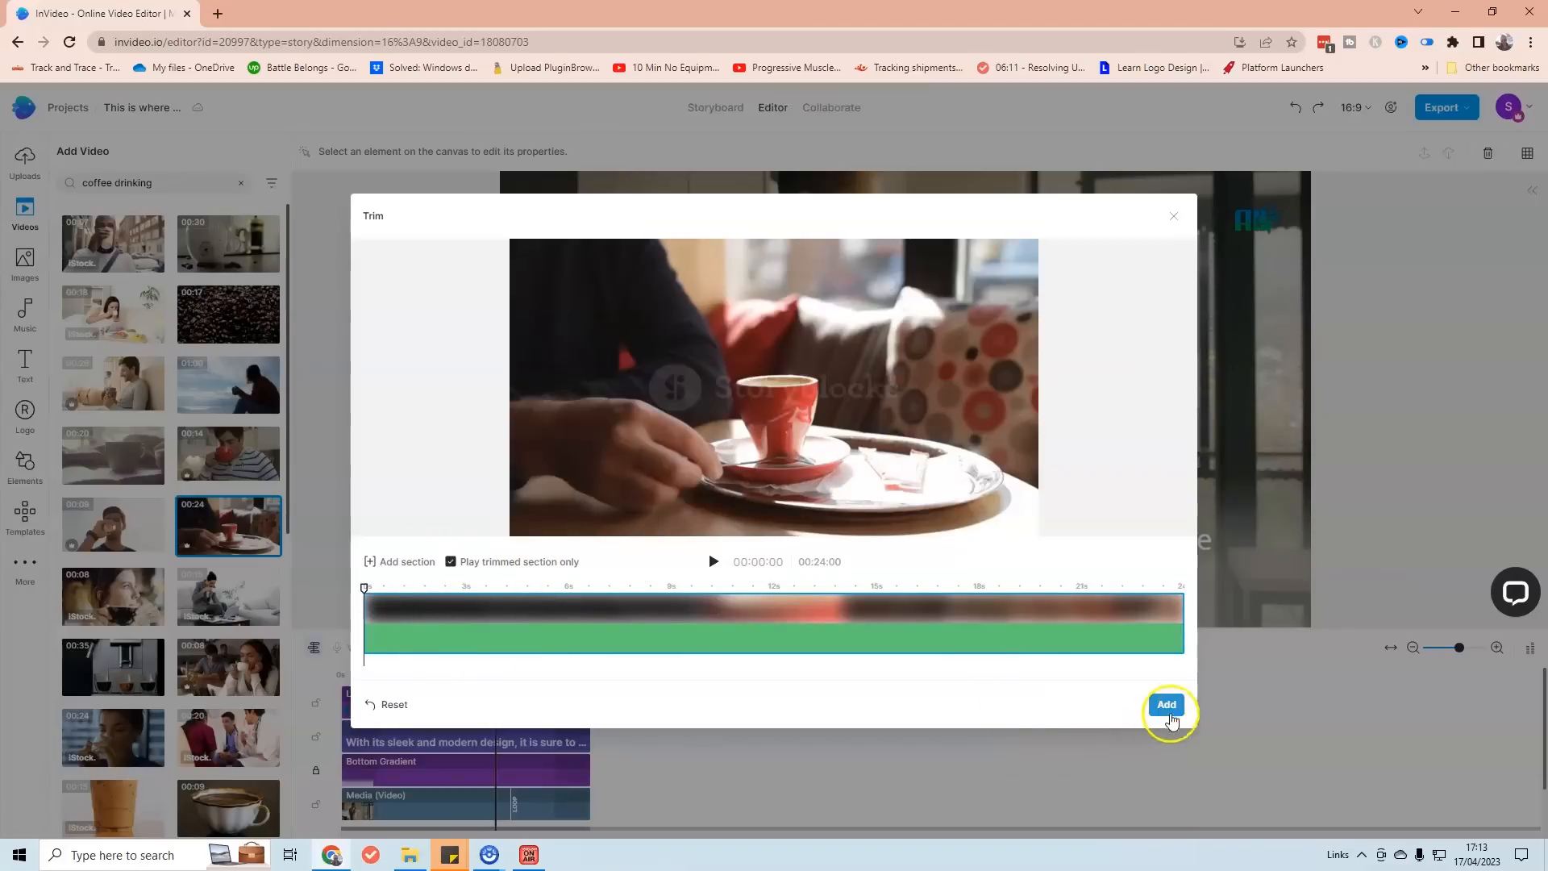
left_click(1167, 705)
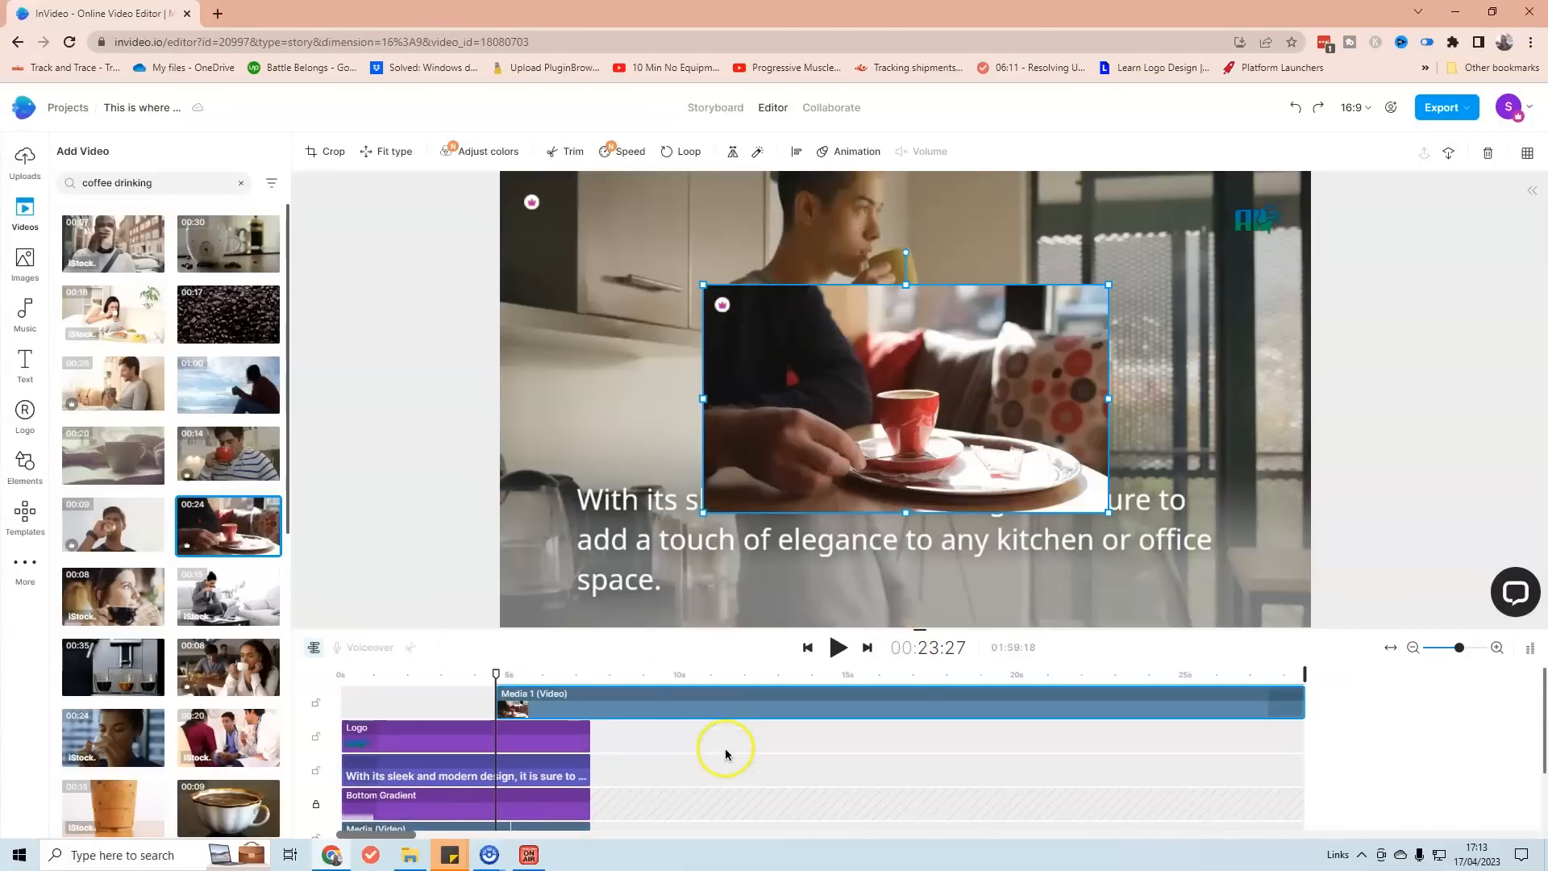
Place the red coffee cup clip below the Bottom Gradient layer and enlarge it to fill the whole canvas.
left_click_drag(661, 704, 512, 717)
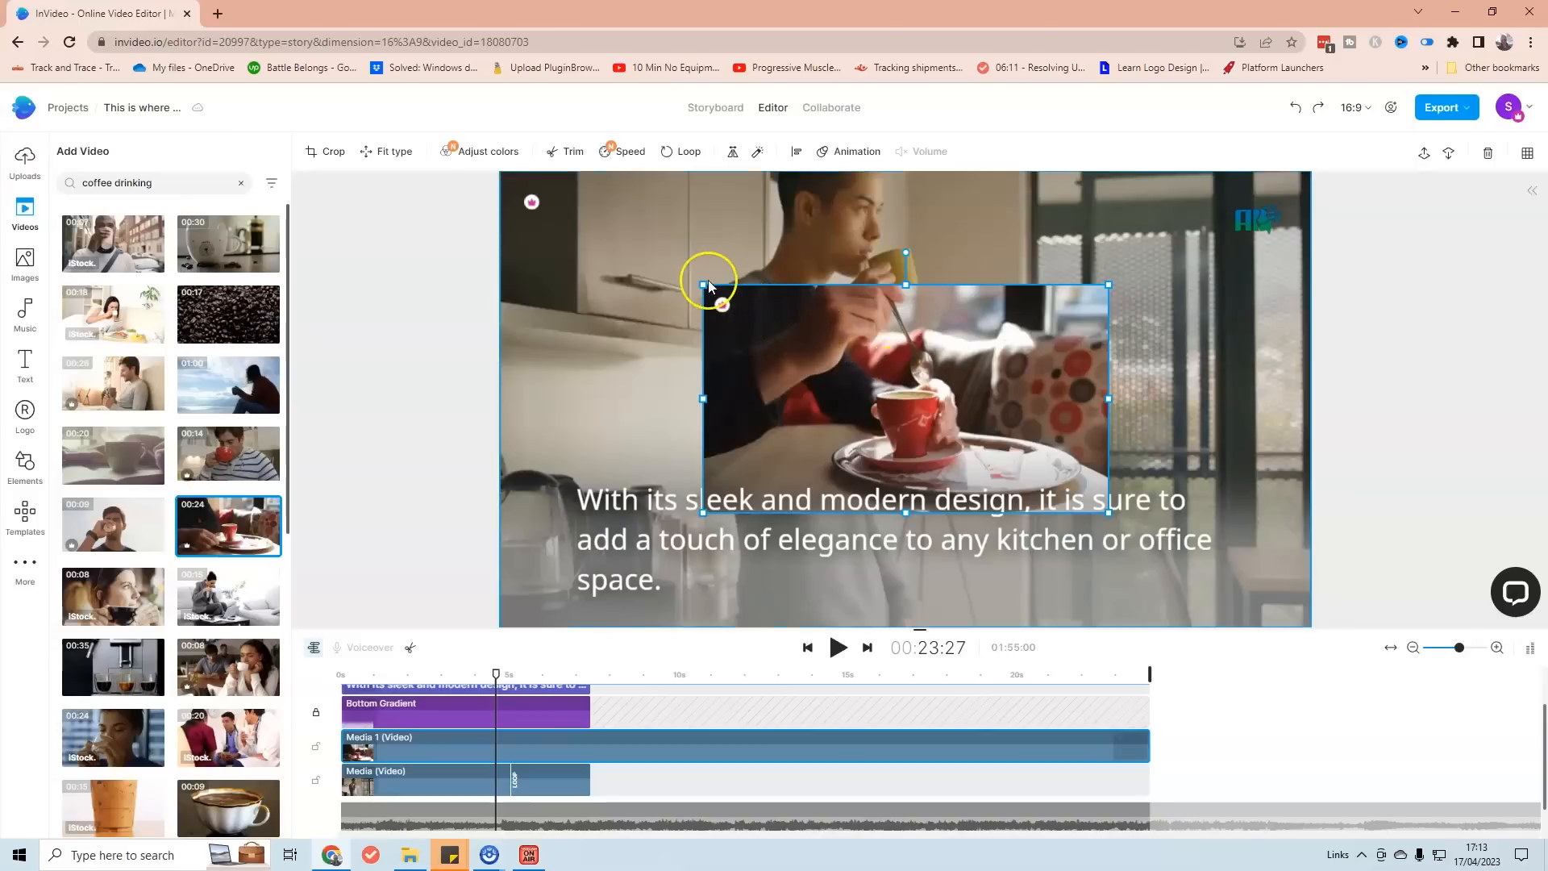
left_click_drag(698, 282, 501, 179)
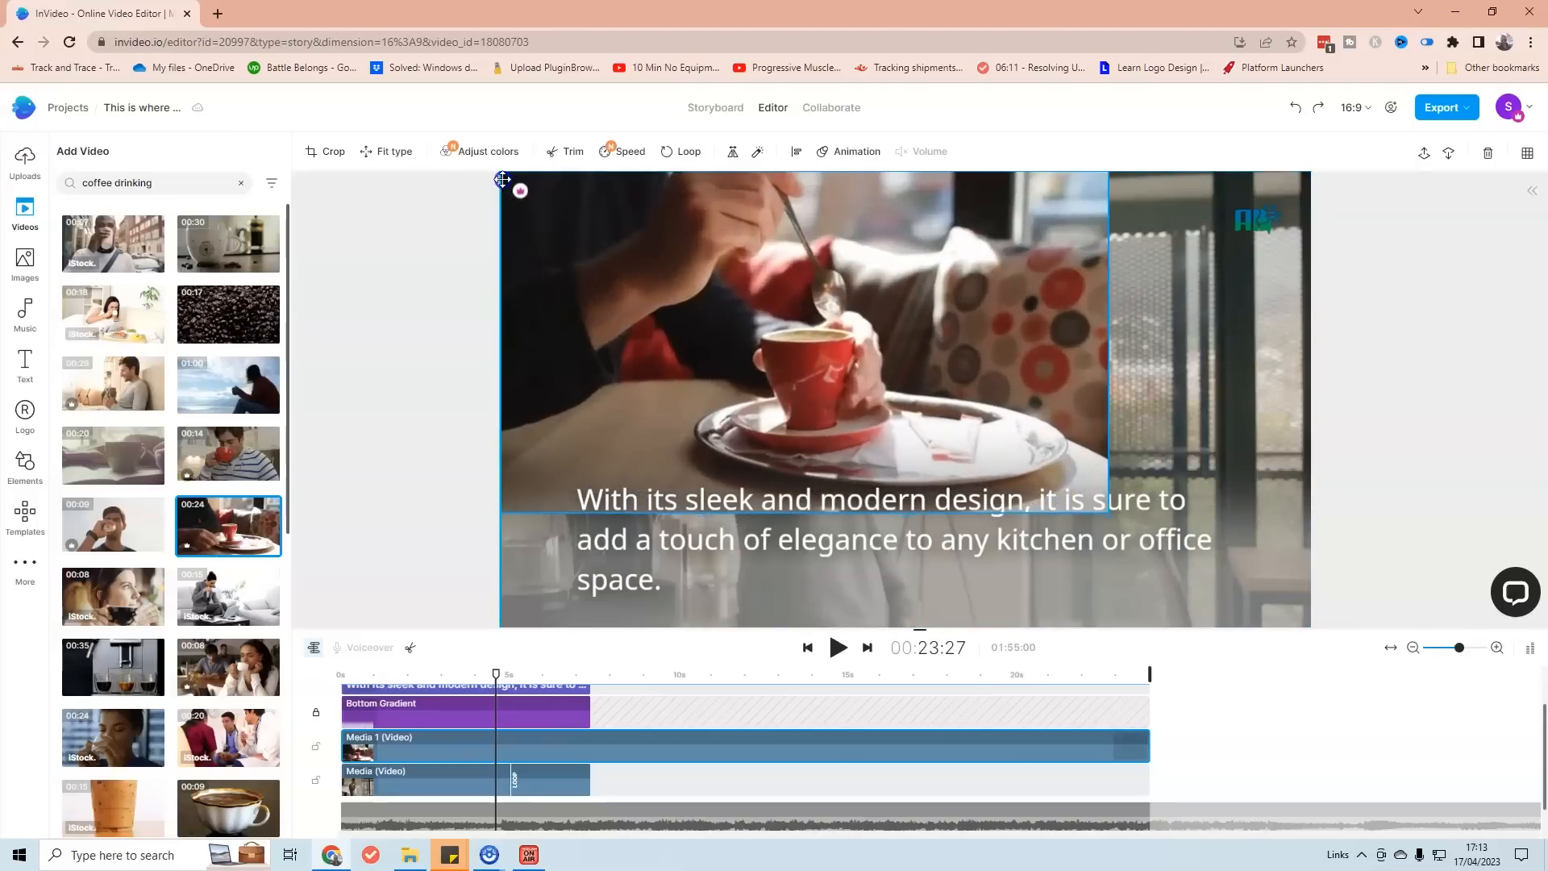
left_click(791, 494)
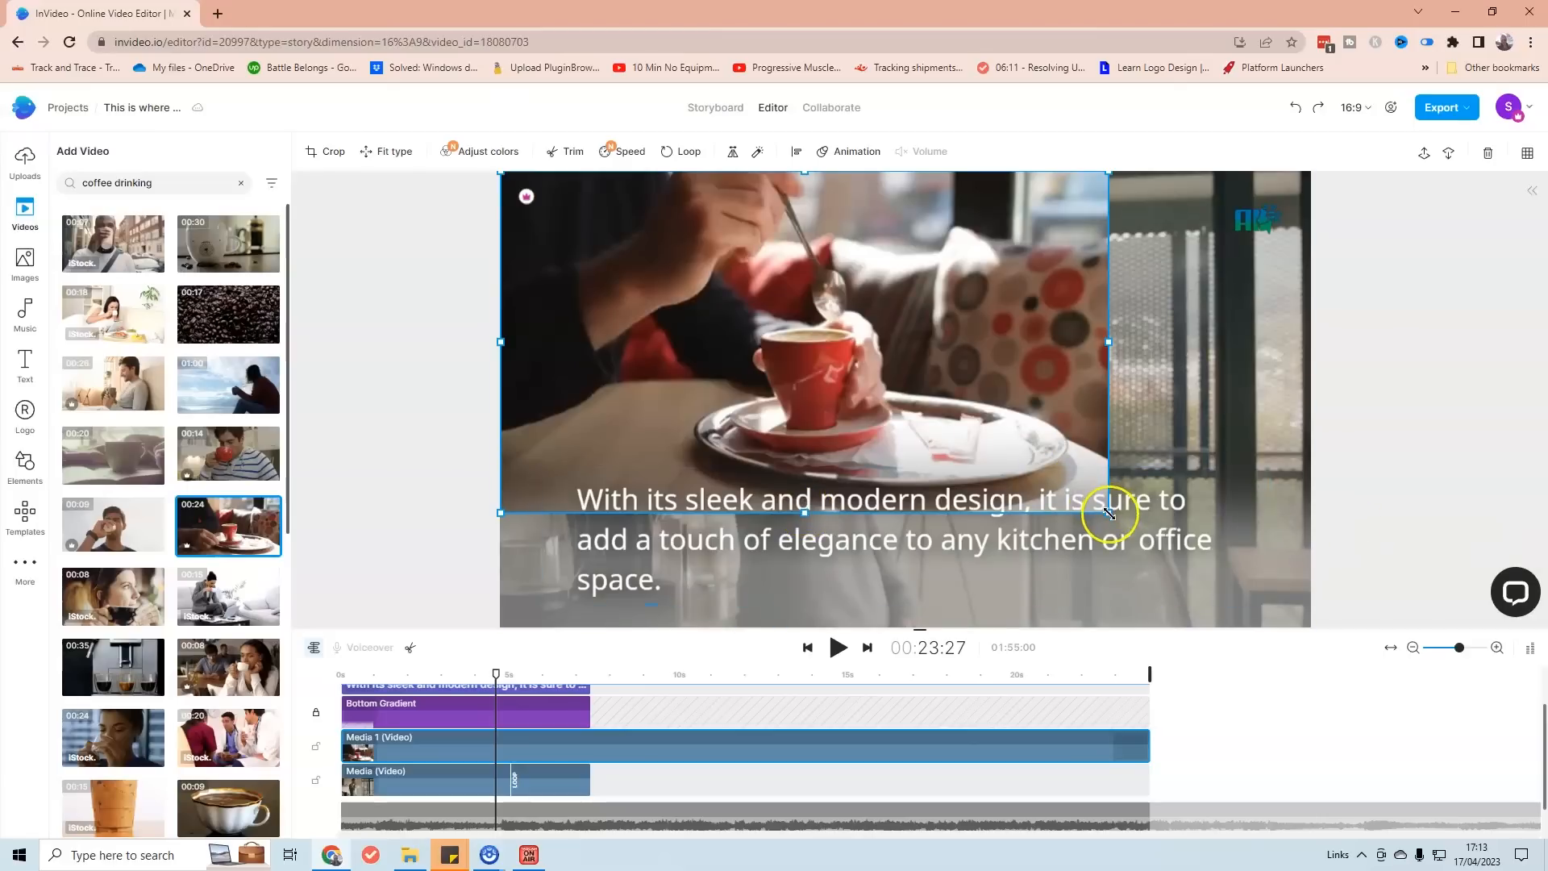
left_click_drag(1110, 513, 1301, 646)
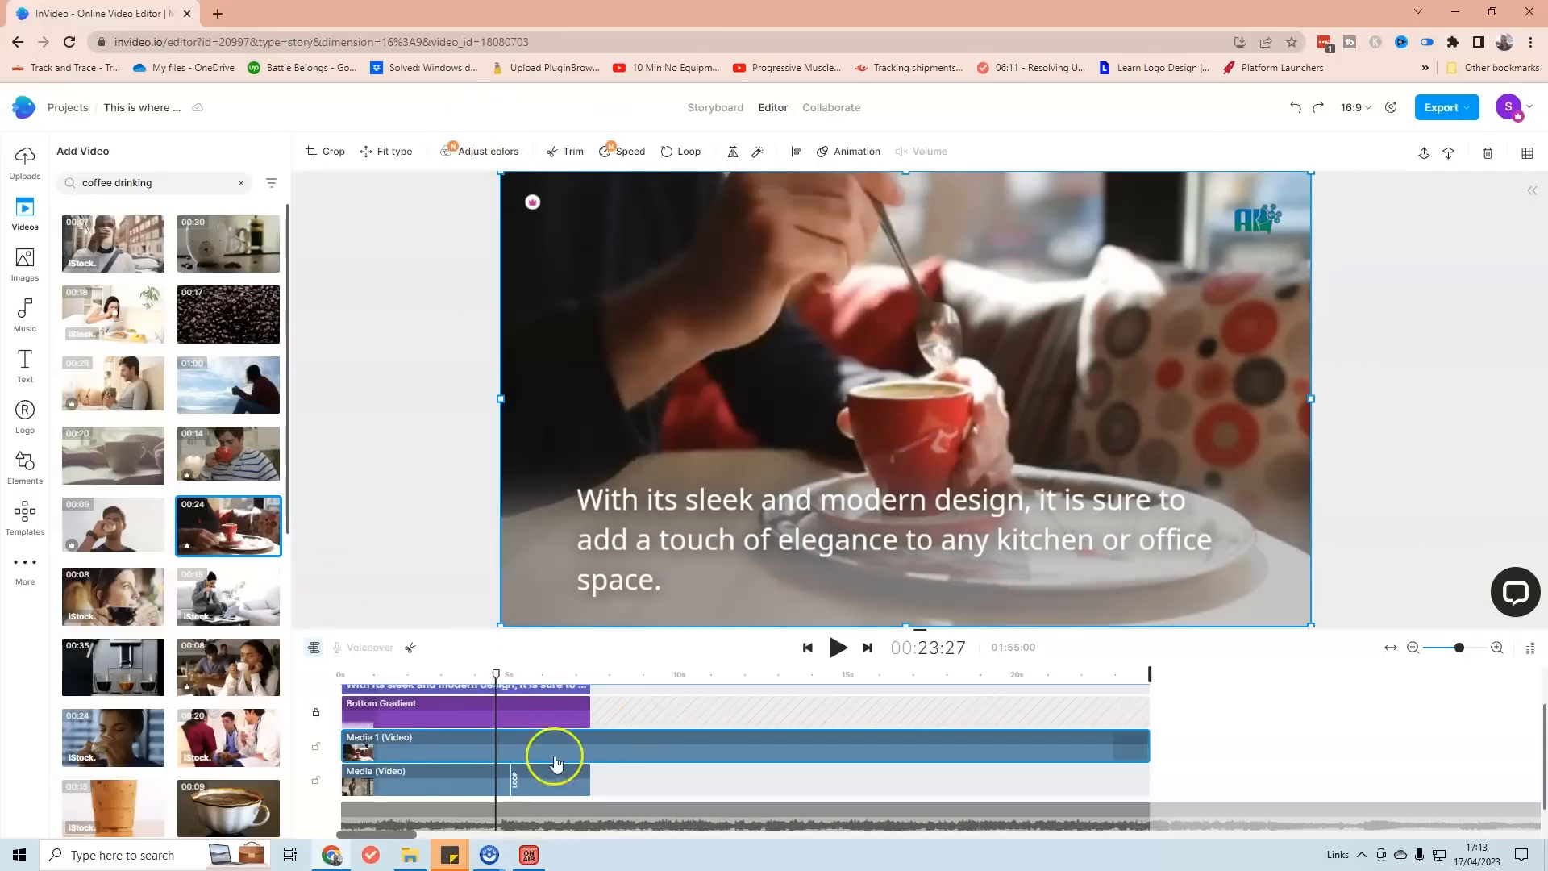
Shift the red coffee cup clip to start at about 5 s and shorten its end to match scene #4's other layers.
left_click_drag(567, 743, 706, 740)
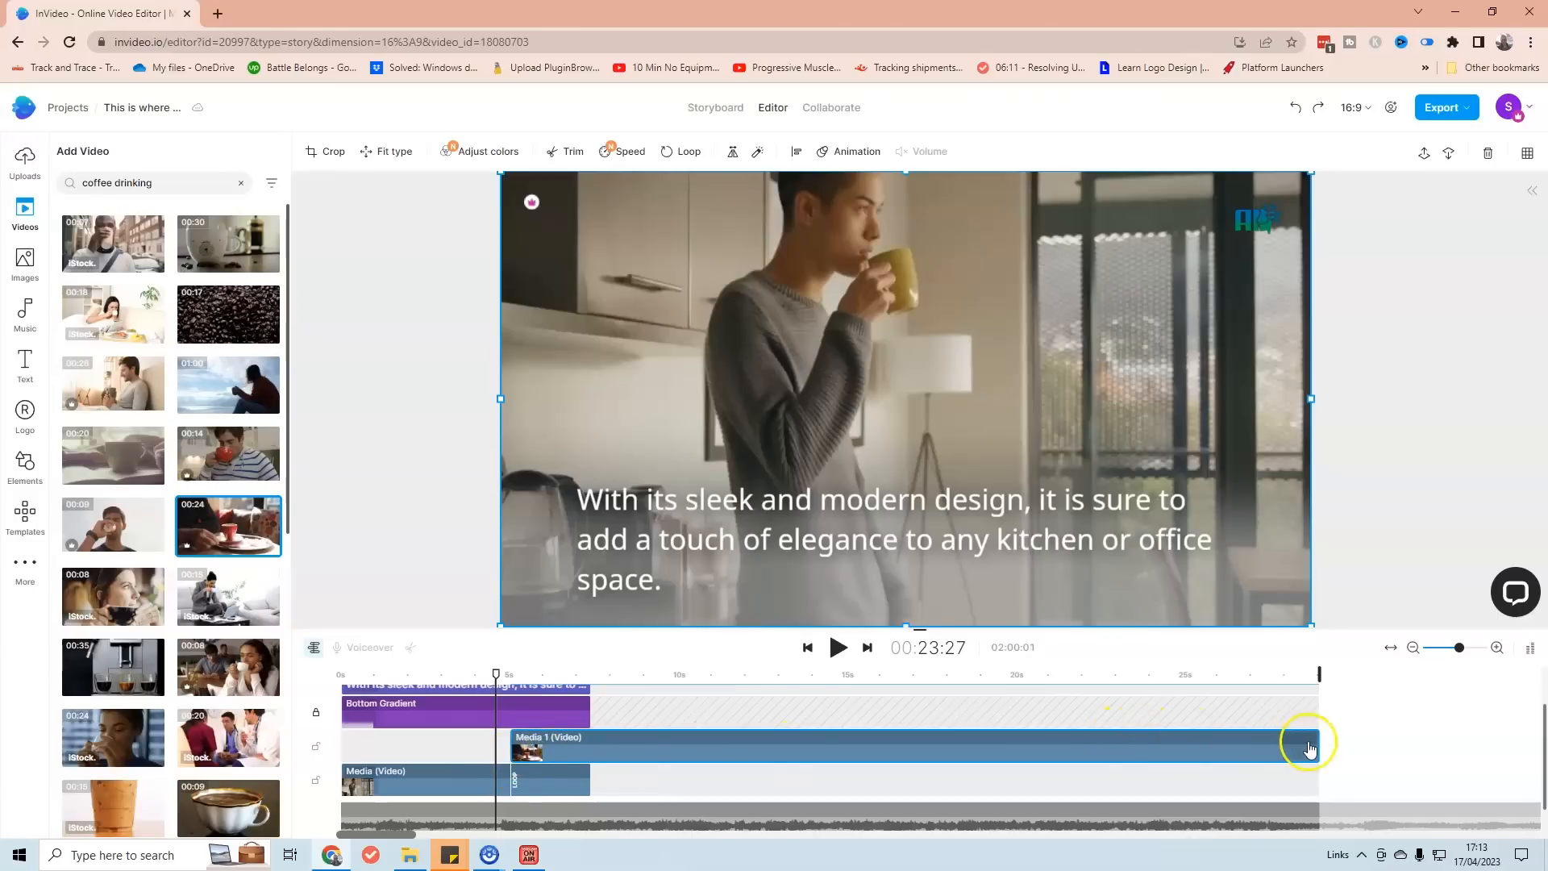
left_click_drag(1317, 747, 587, 747)
left_click(914, 760)
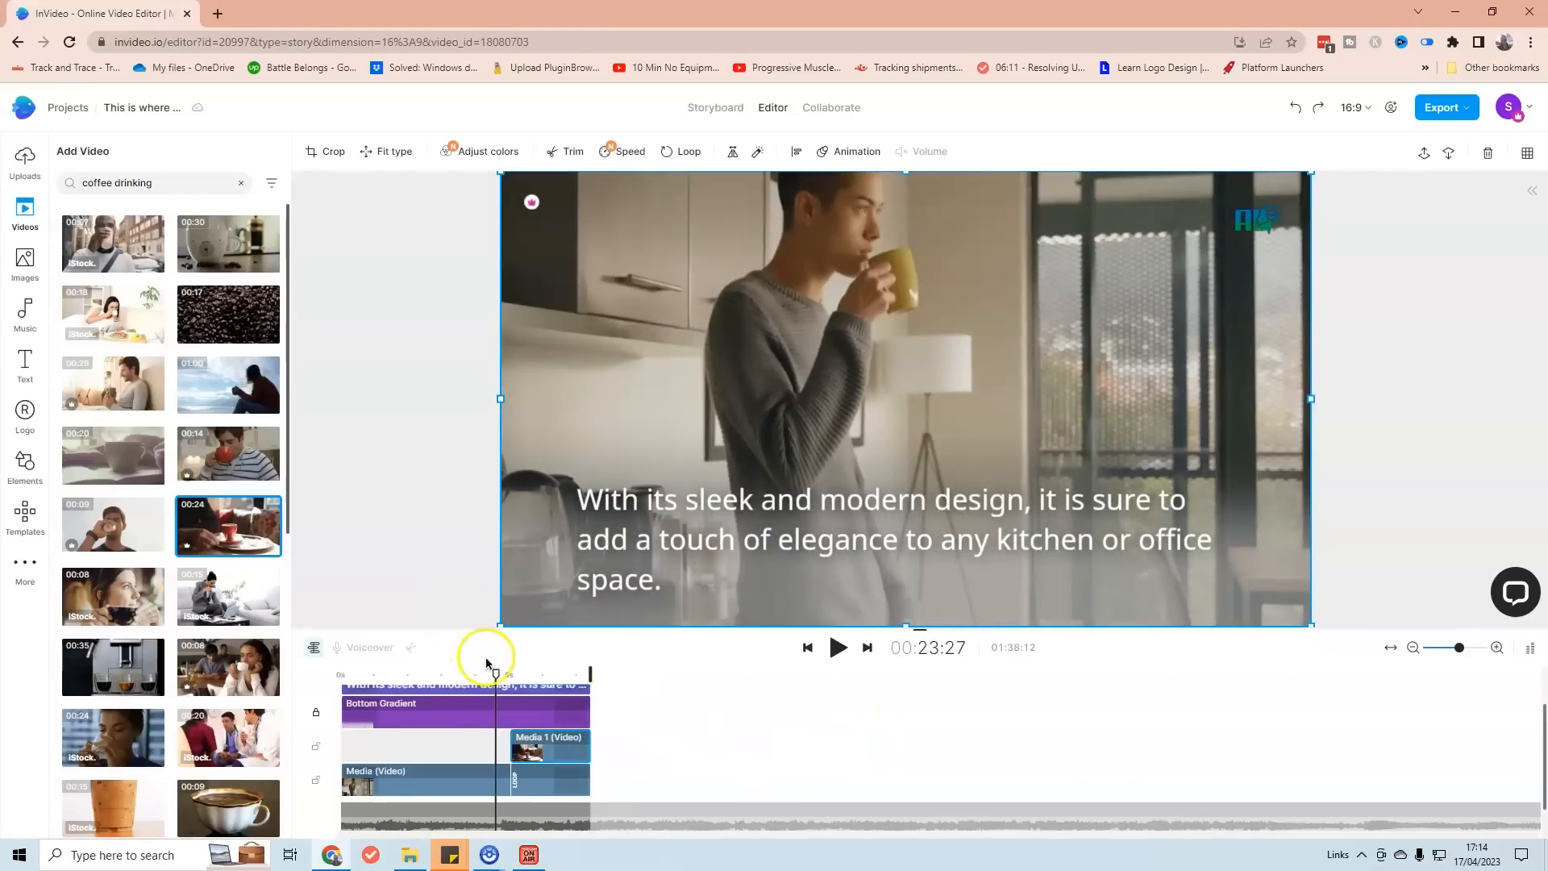
Play and scrub the end of scene #4 to check the cut from the man drinking to the red coffee cup.
key("space")
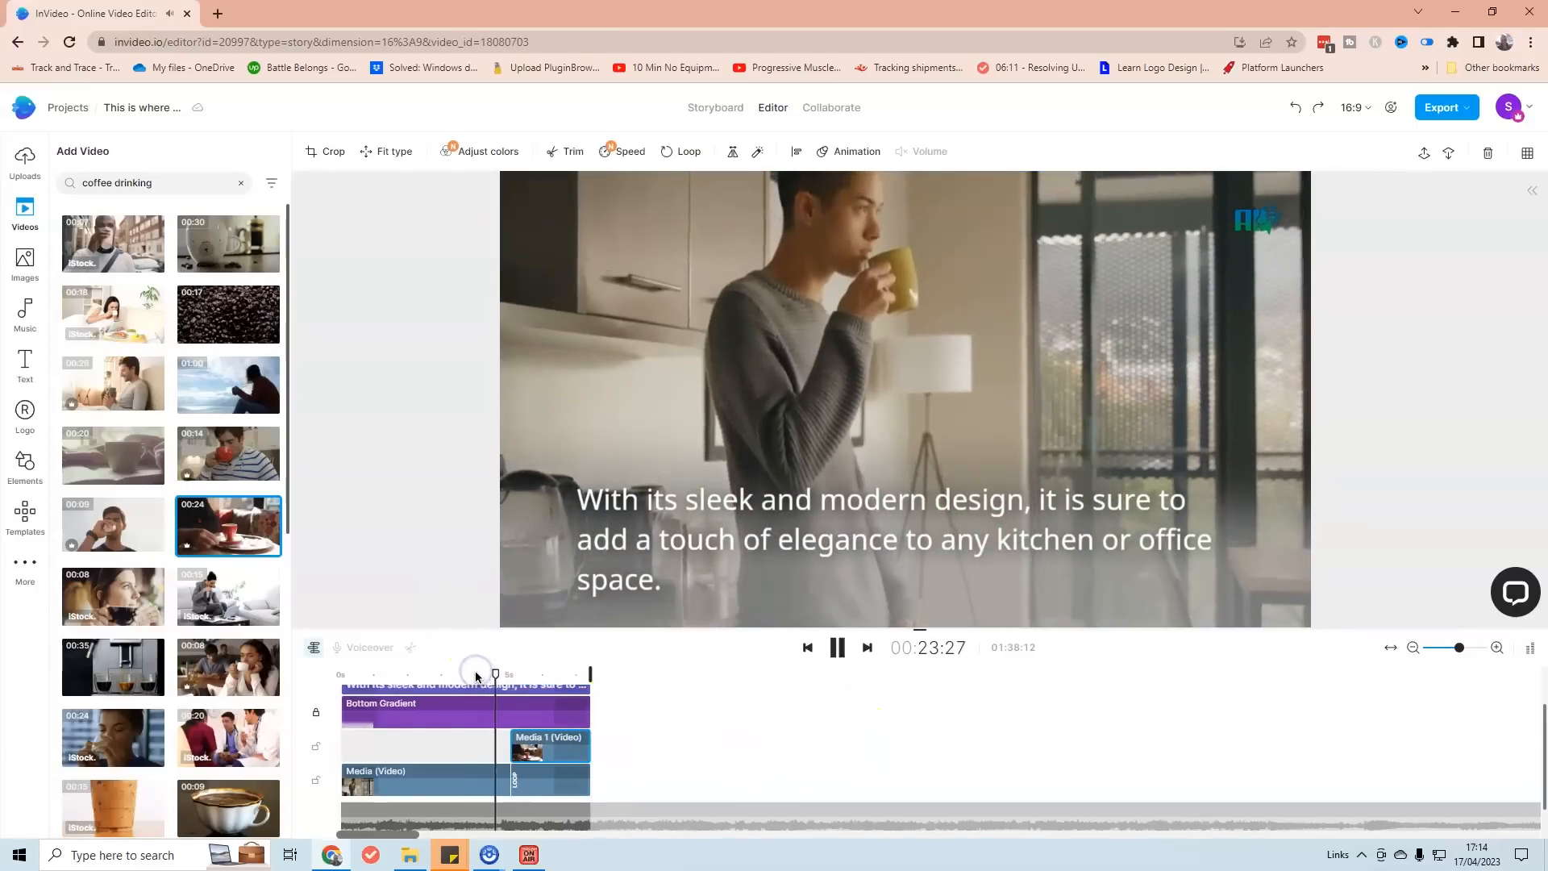
left_click(495, 674)
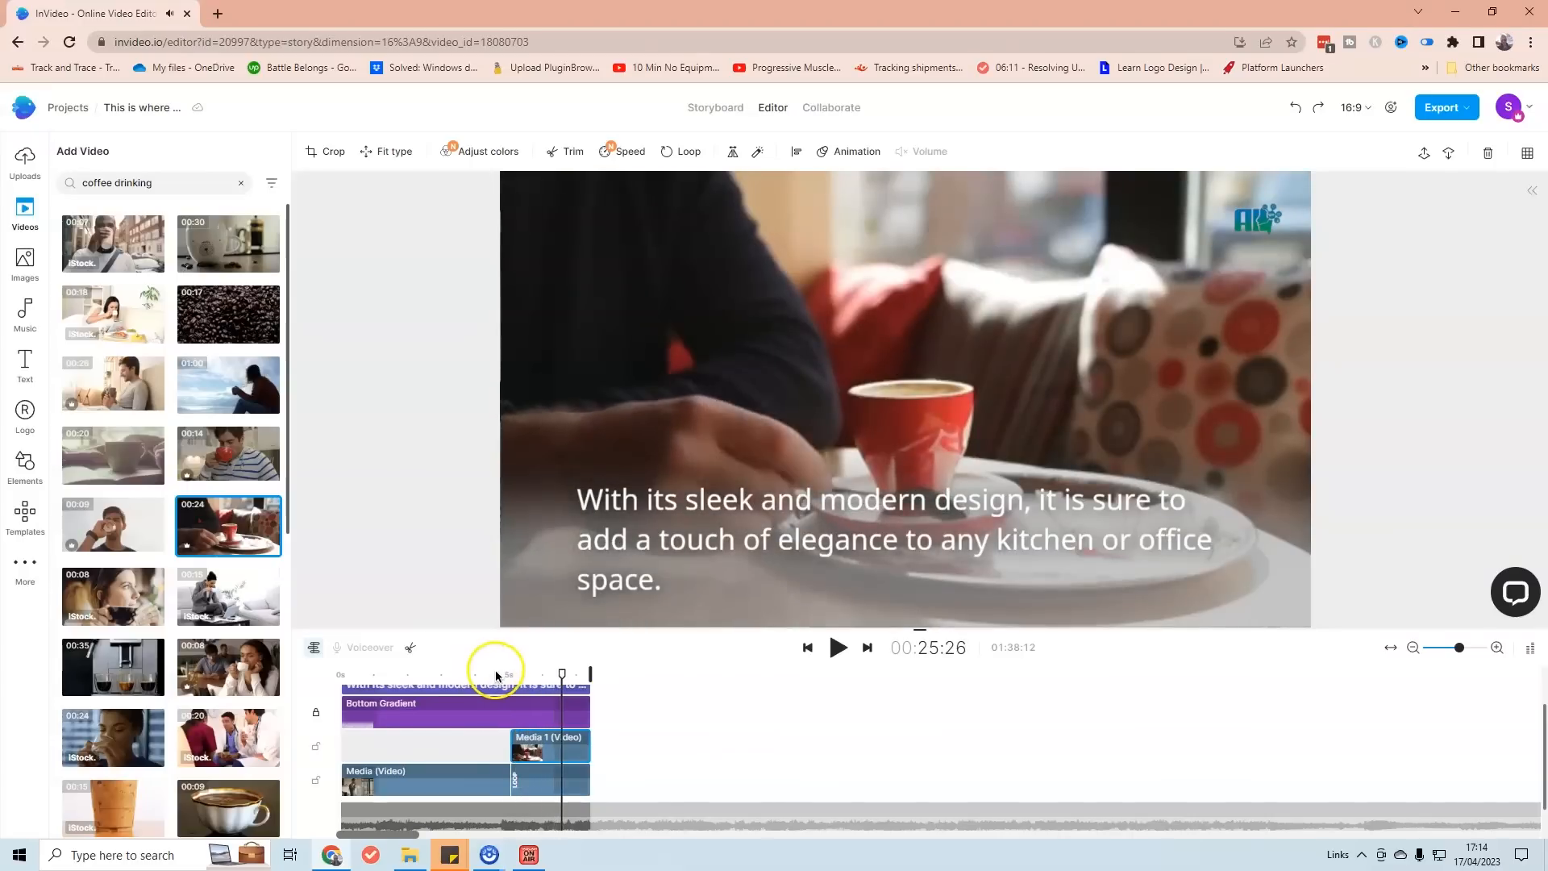
mouse_move(563, 674)
left_mouse_down()
mouse_move(495, 683)
mouse_move(592, 672)
mouse_move(495, 684)
mouse_move(581, 686)
left_mouse_up()
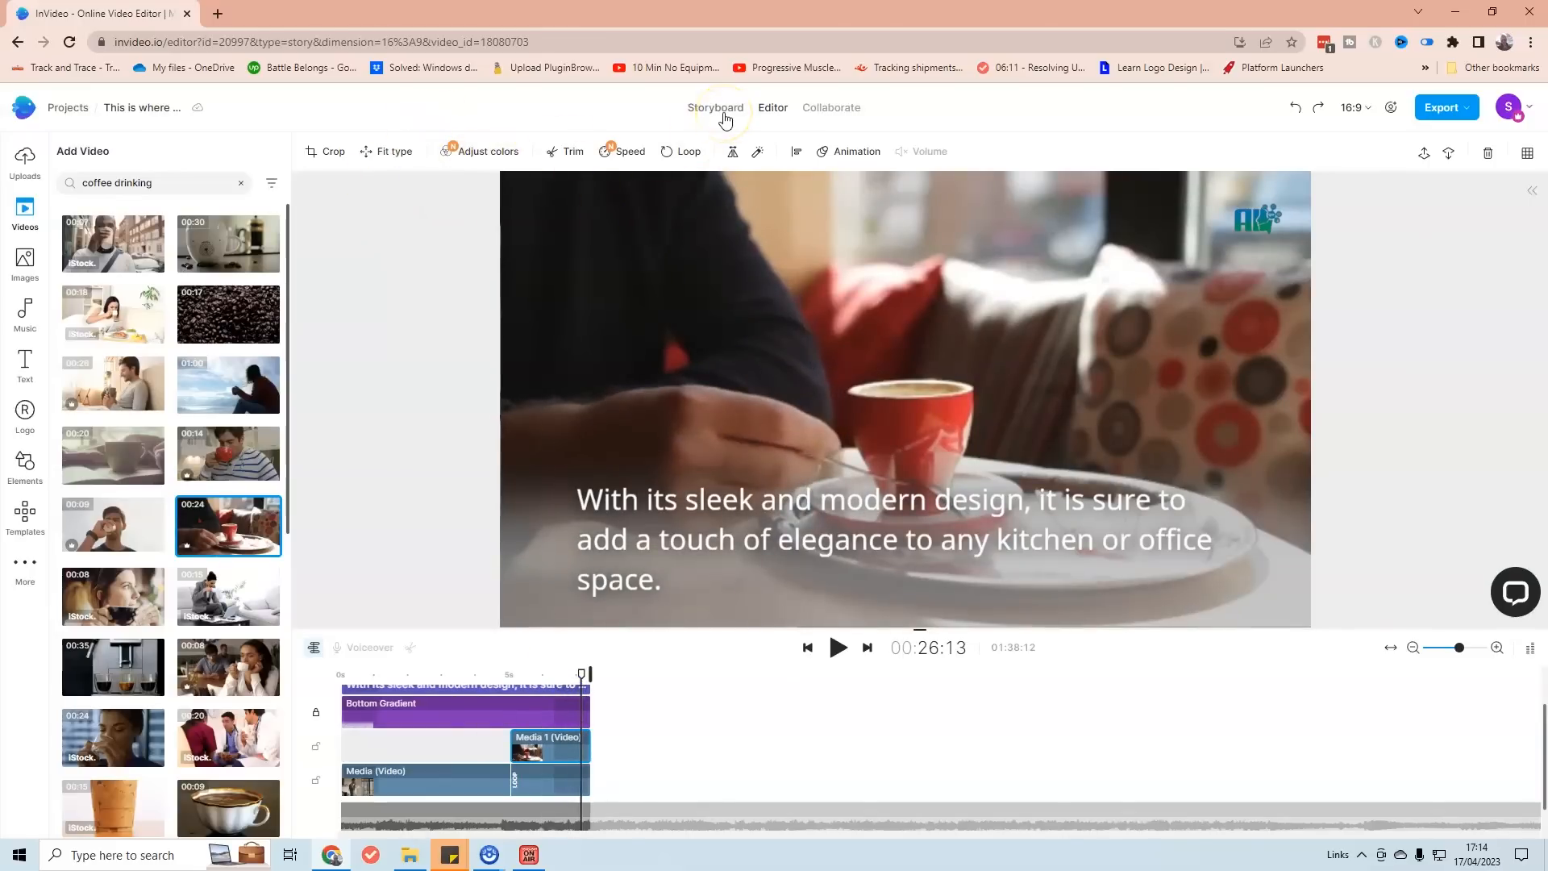
Return to the storyboard view and review the scenes from #4 to #9.
left_click(723, 113)
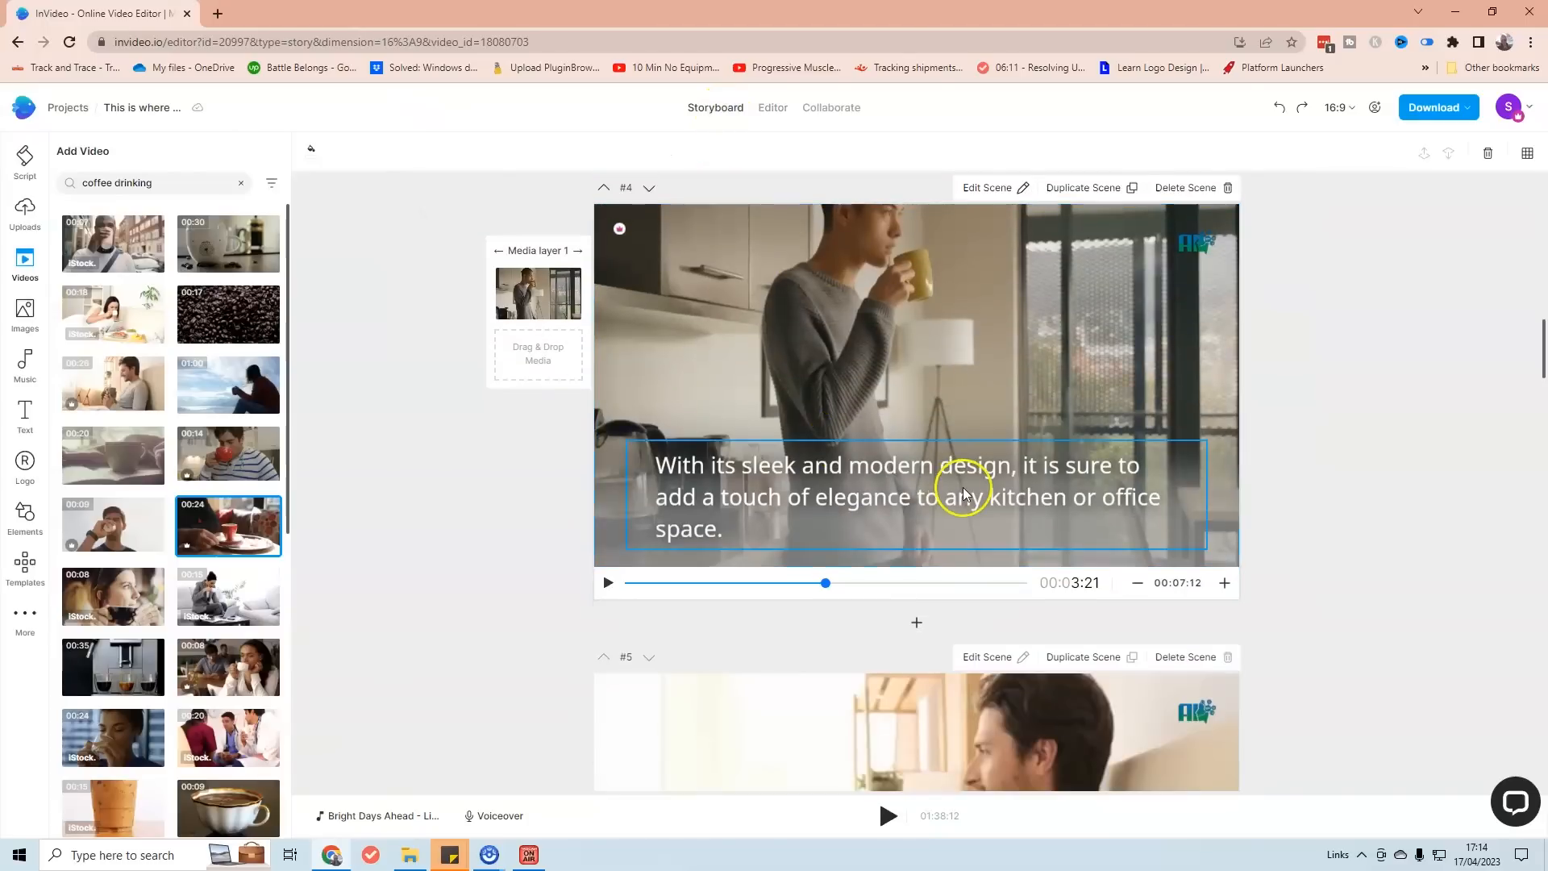
scroll(964, 493, "down", 5)
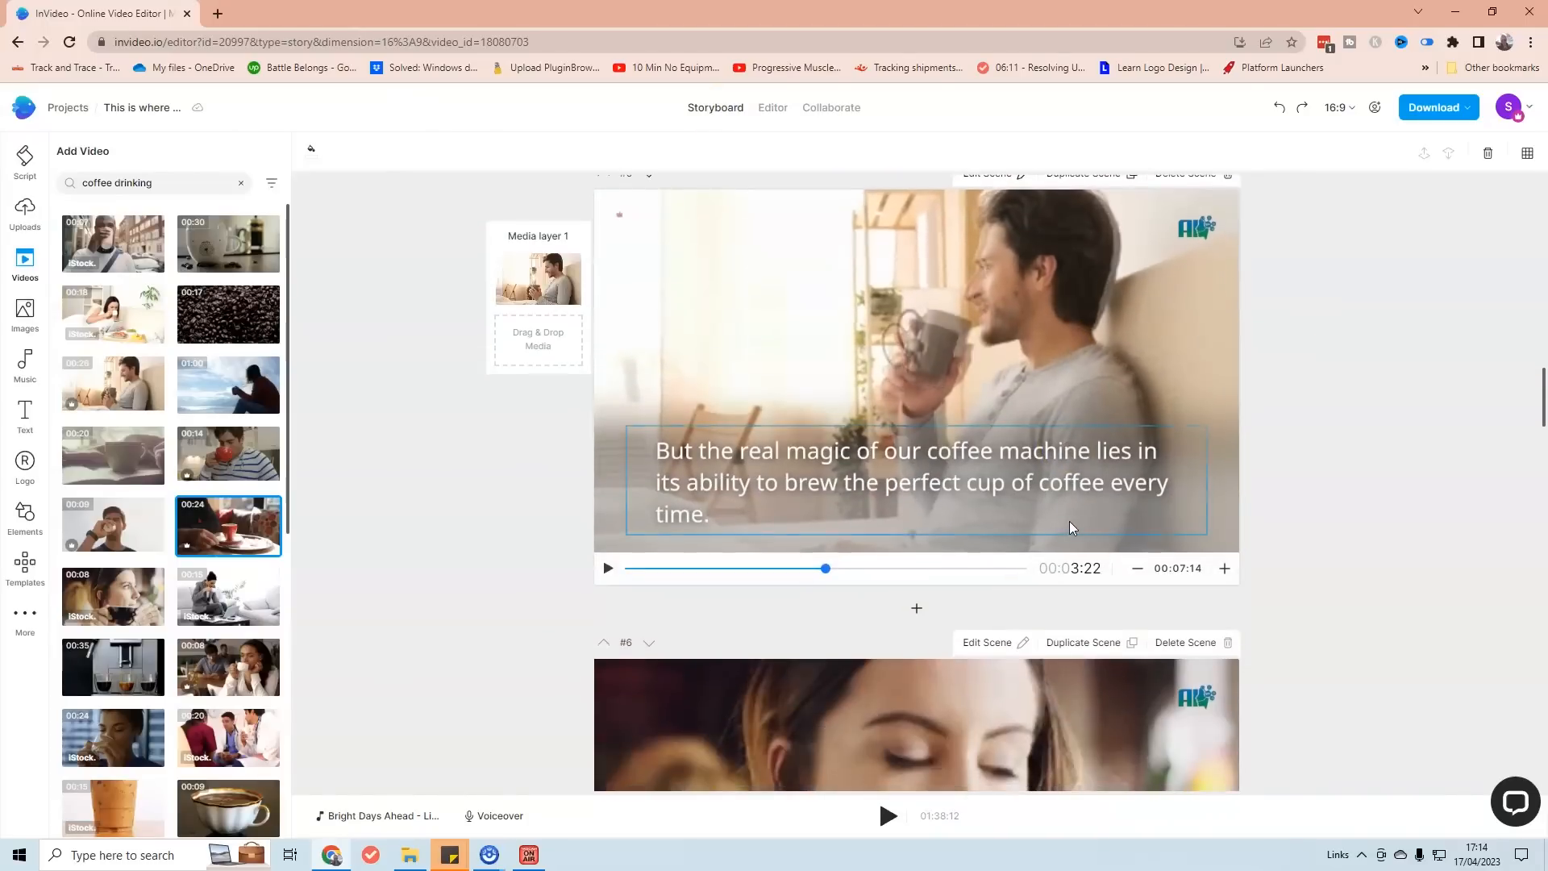
scroll(1069, 521, "down", 10)
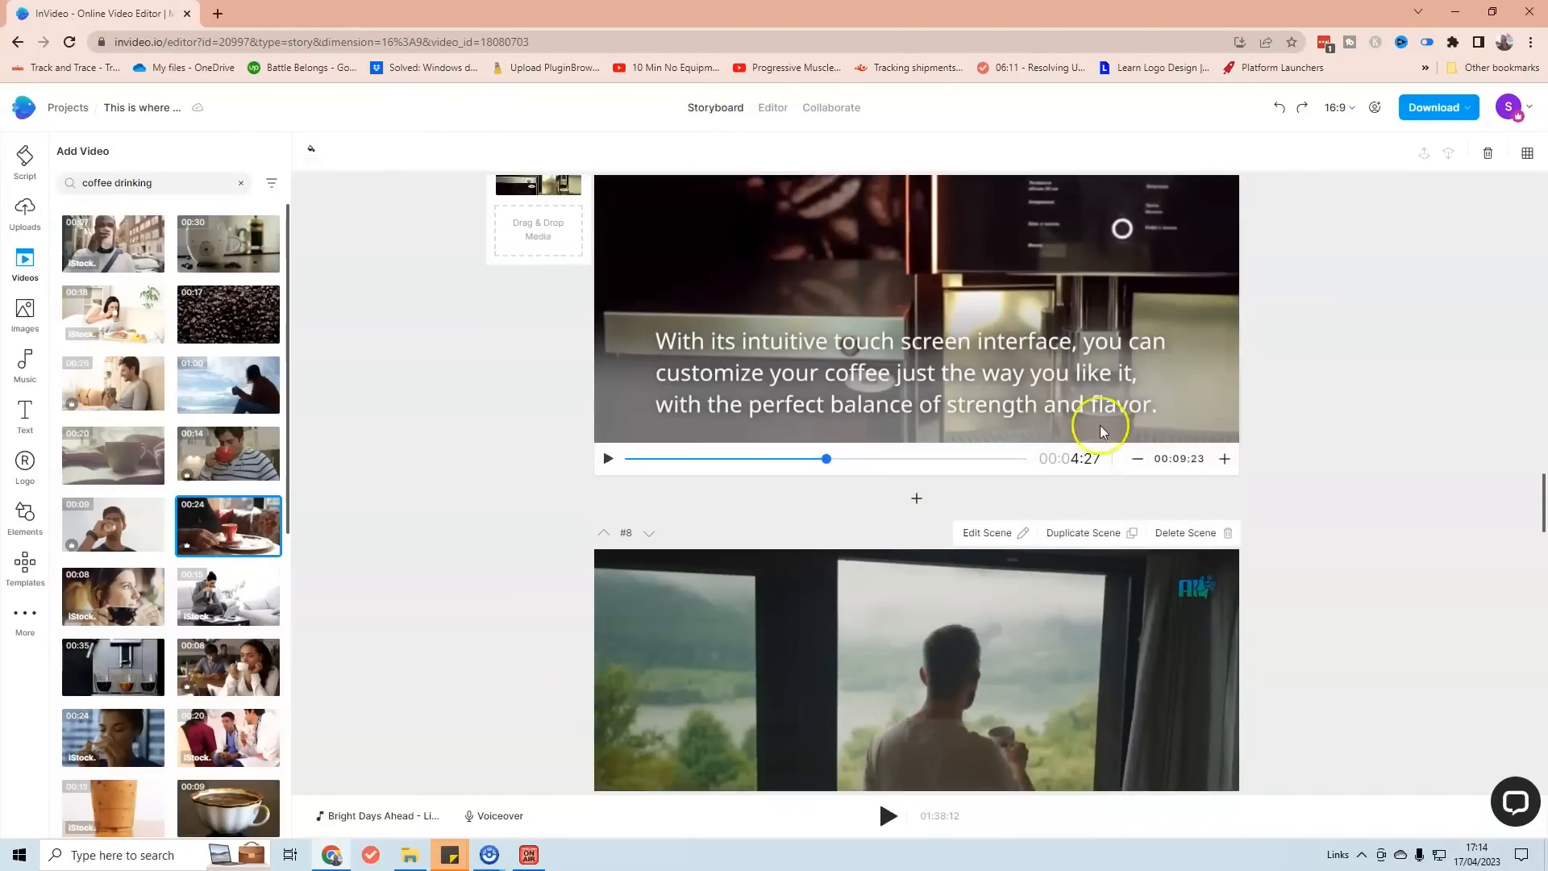
scroll(1100, 363, "up", 1)
scroll(1077, 490, "down", 2)
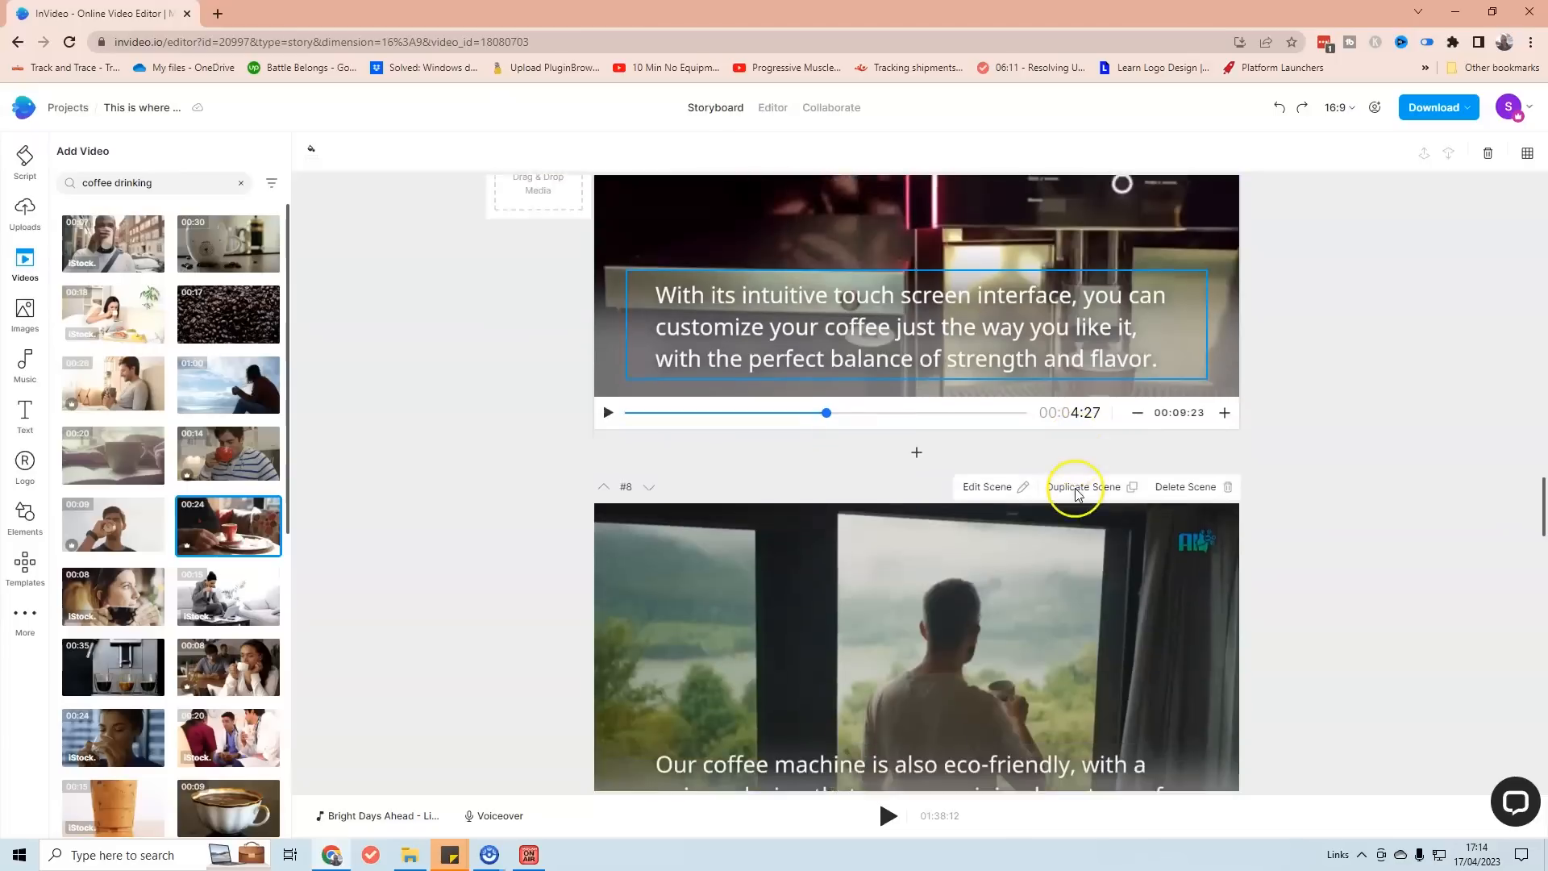
scroll(1078, 494, "down", 8)
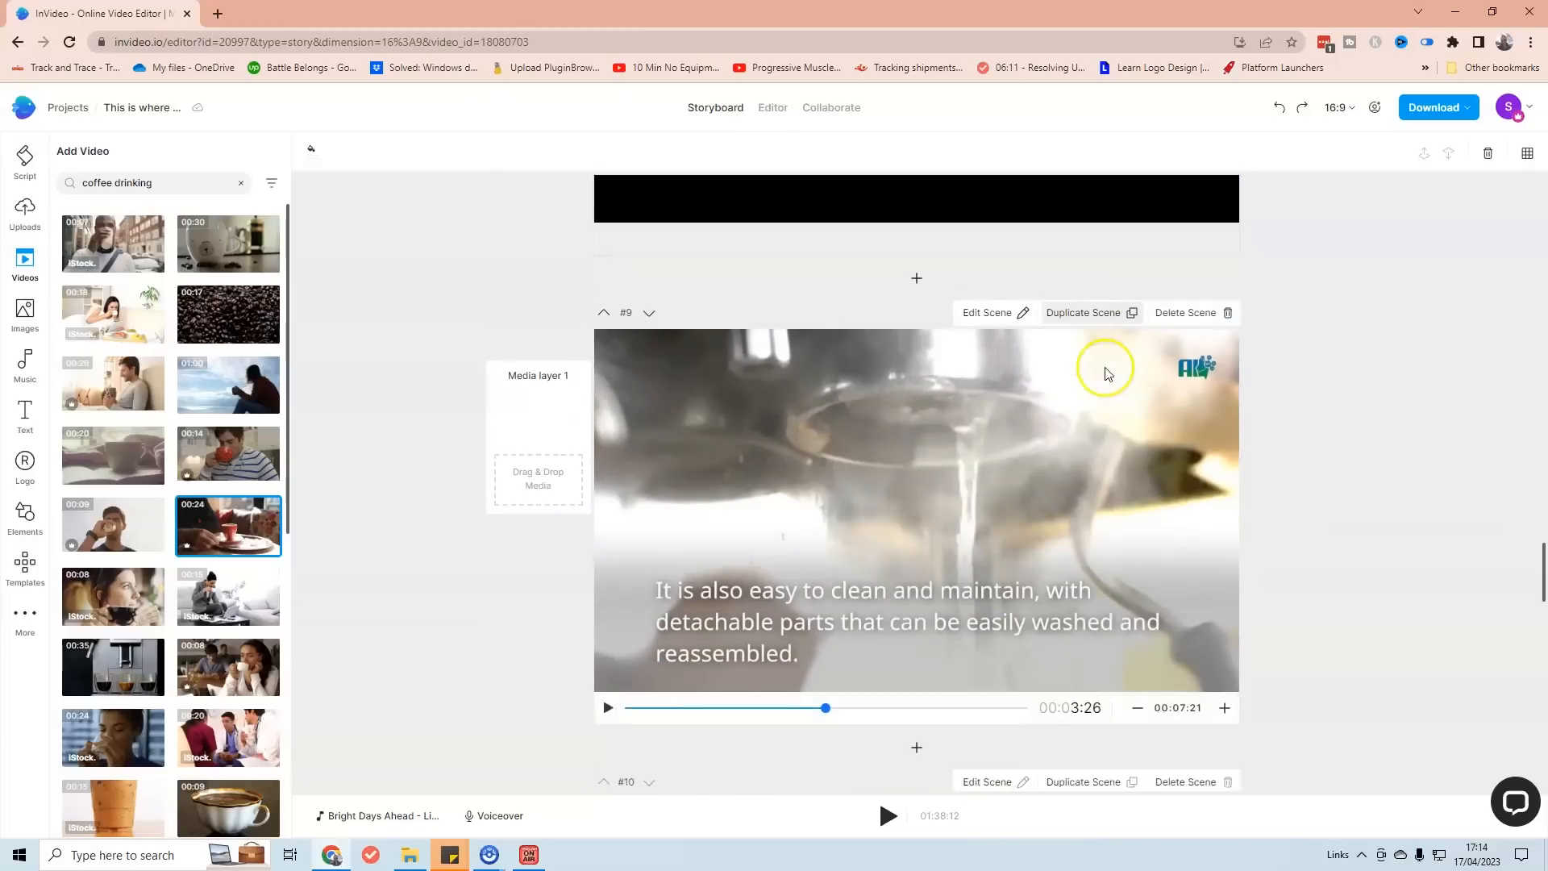
Review scenes #10 to #12 in the storyboard, open scene #11 for editing, and show its layers on a zoomed-in timeline.
scroll(1106, 373, "down", 12)
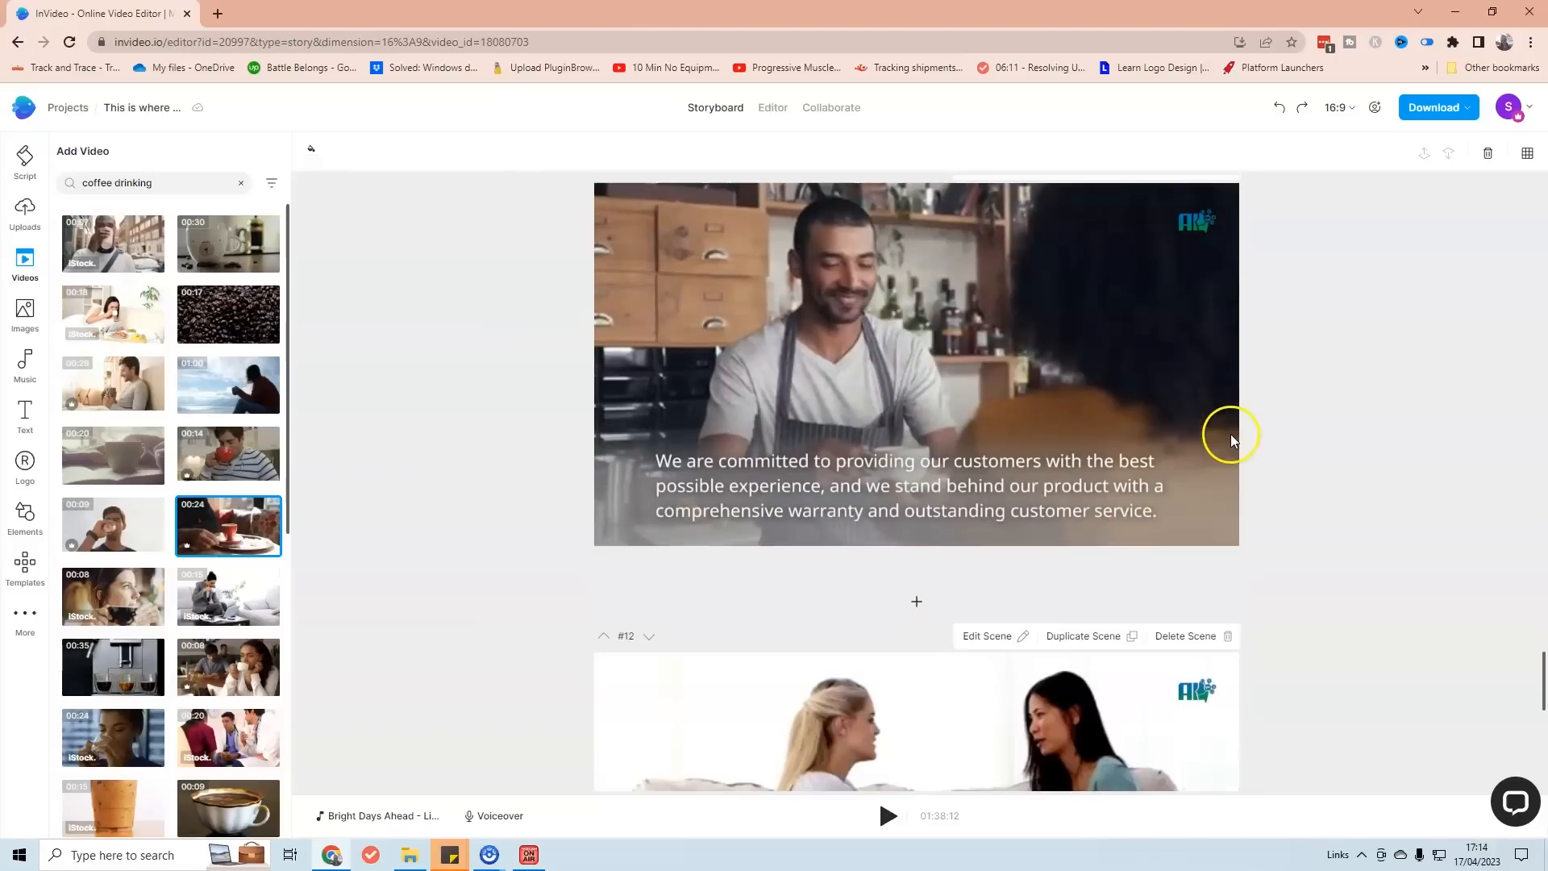
scroll(897, 322, "up", 1)
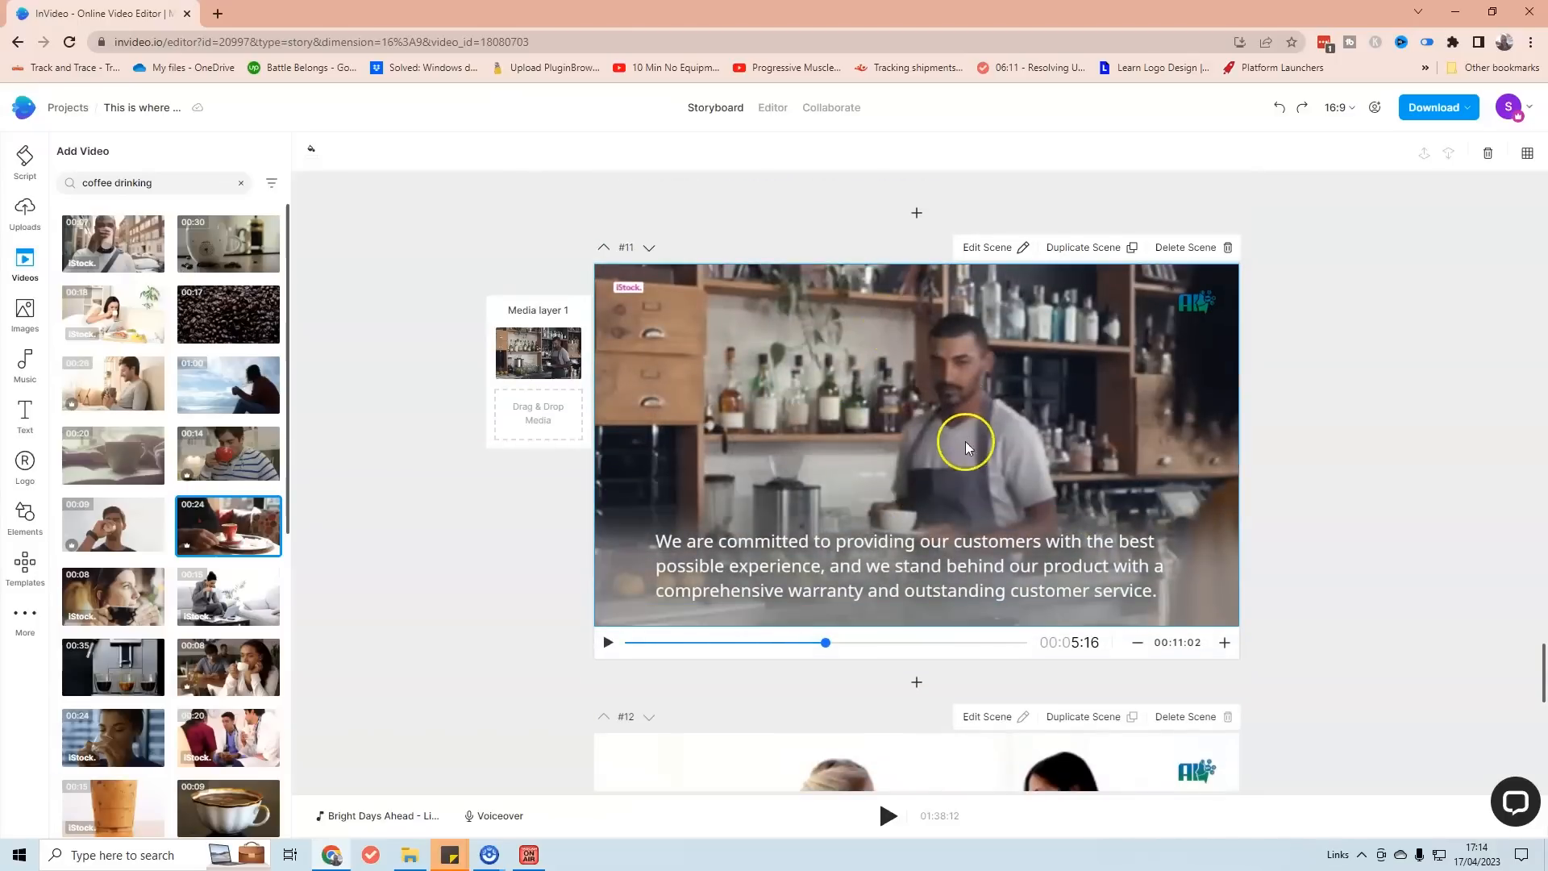
scroll(1081, 565, "down", 2)
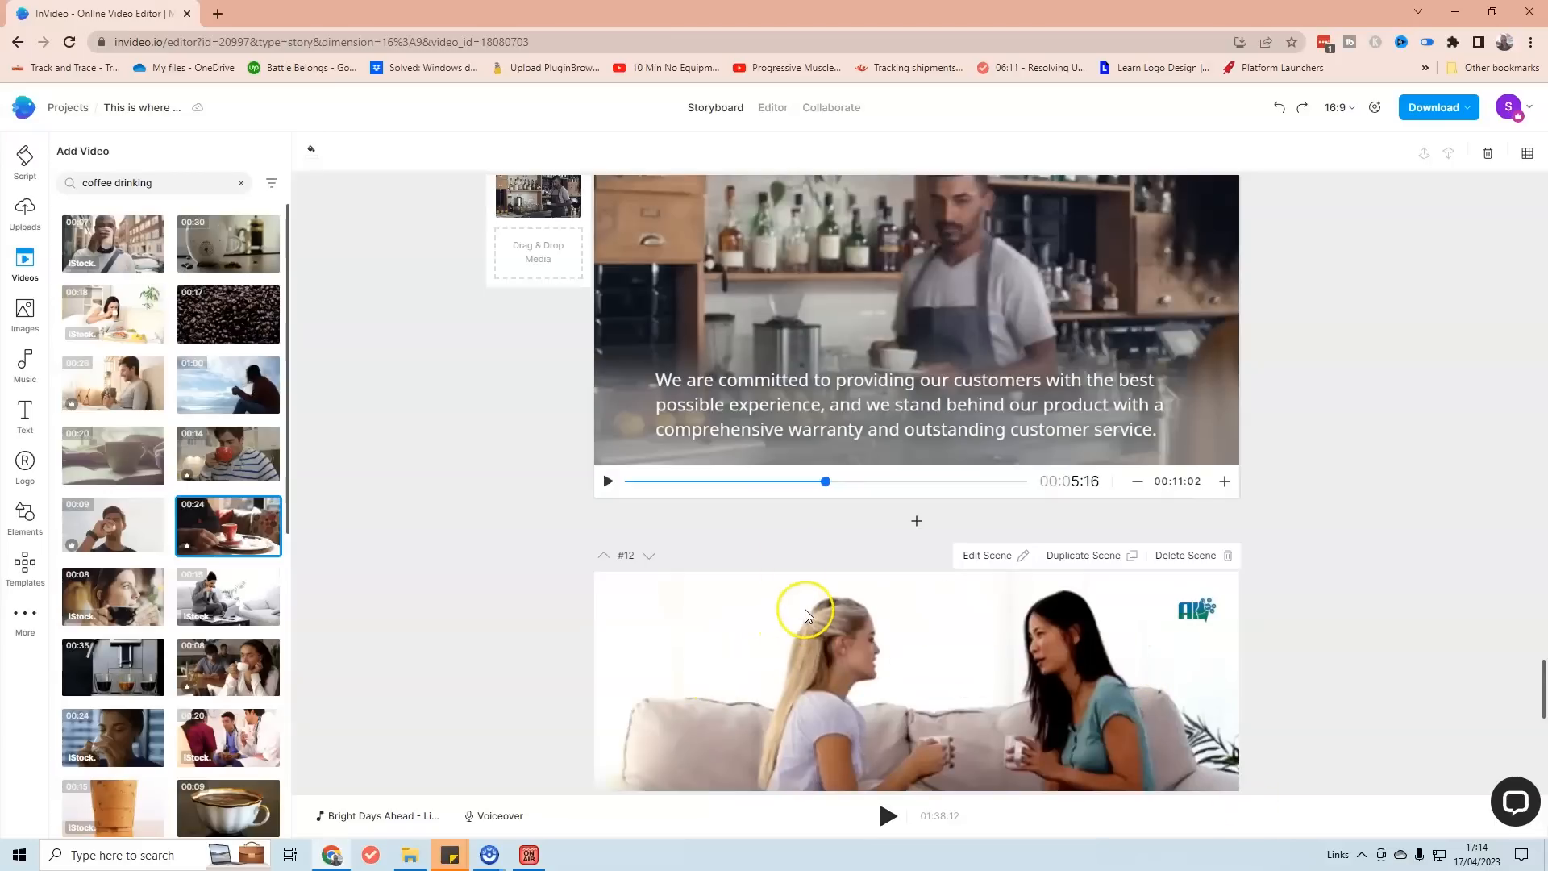
scroll(805, 608, "up", 3)
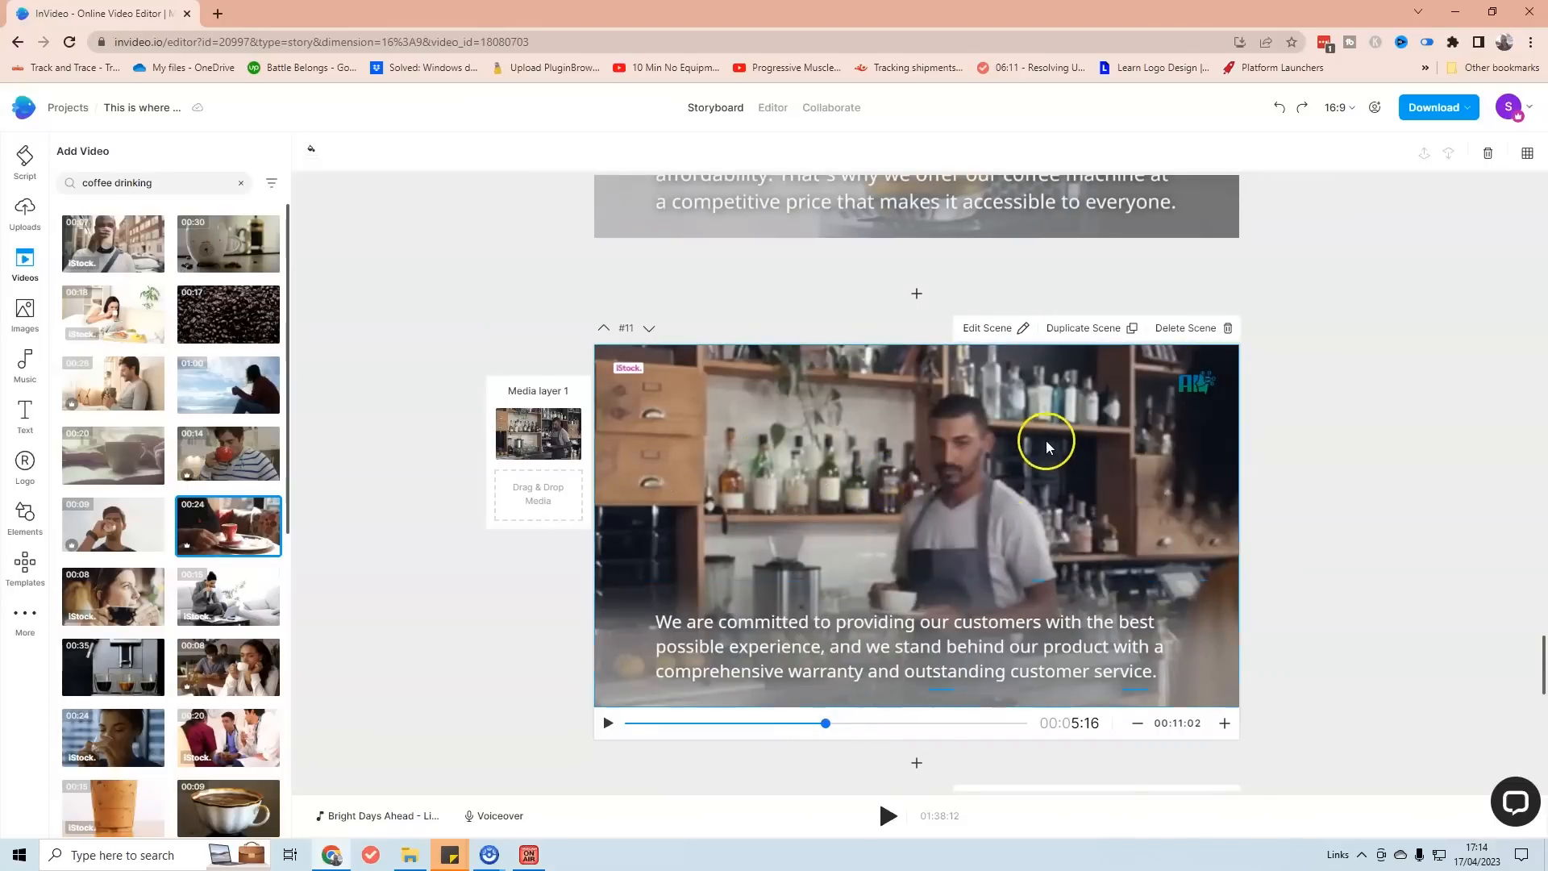
left_click(974, 328)
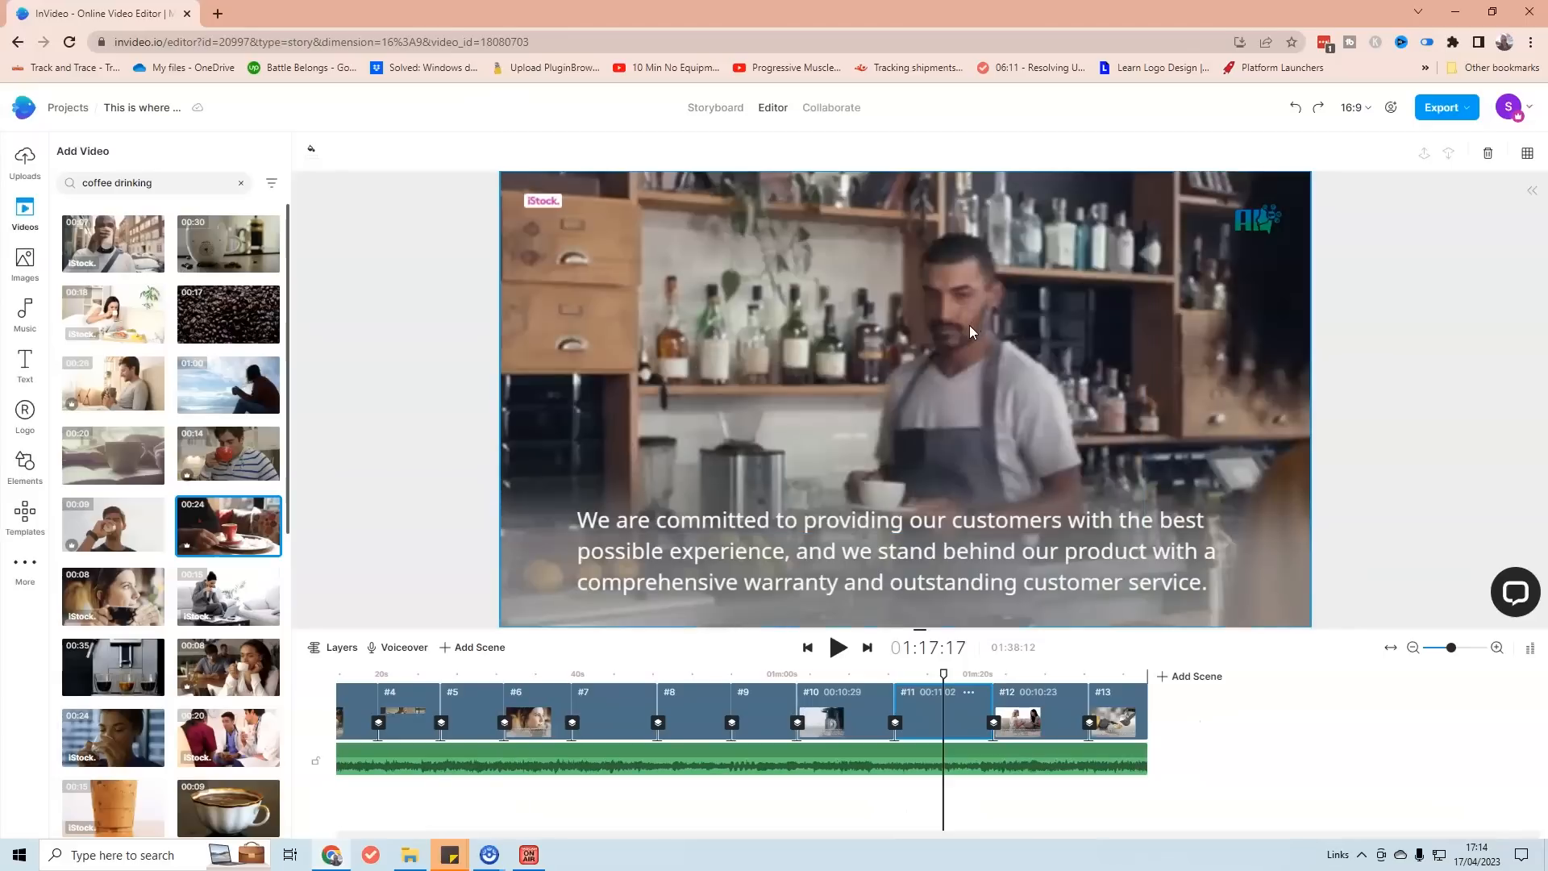
left_click(321, 648)
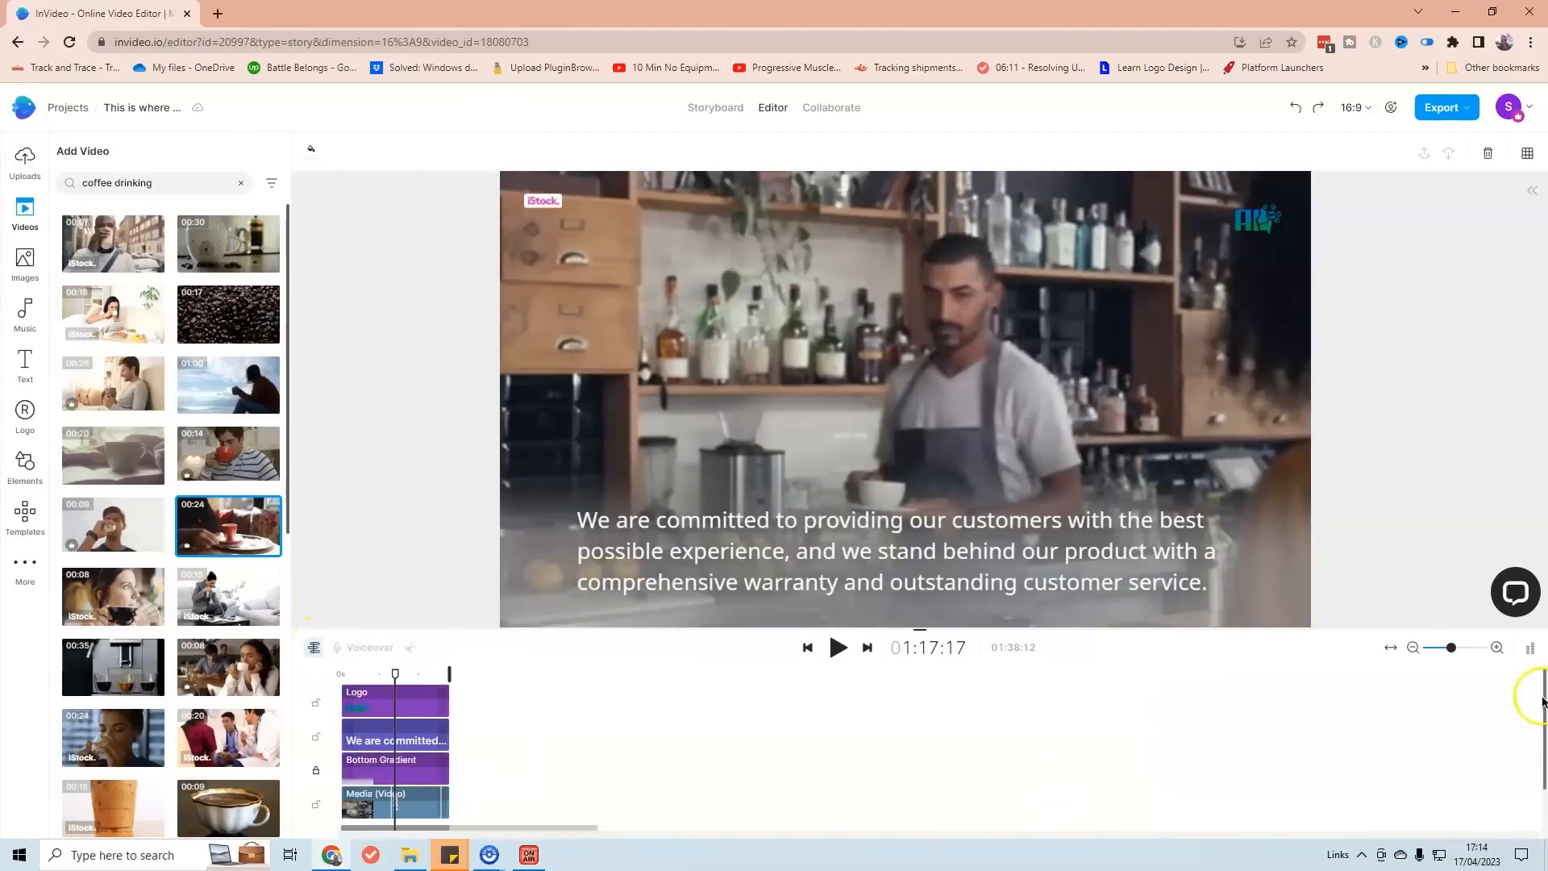
mouse_move(1456, 651)
left_mouse_down()
mouse_move(1441, 650)
mouse_move(1461, 658)
left_mouse_up()
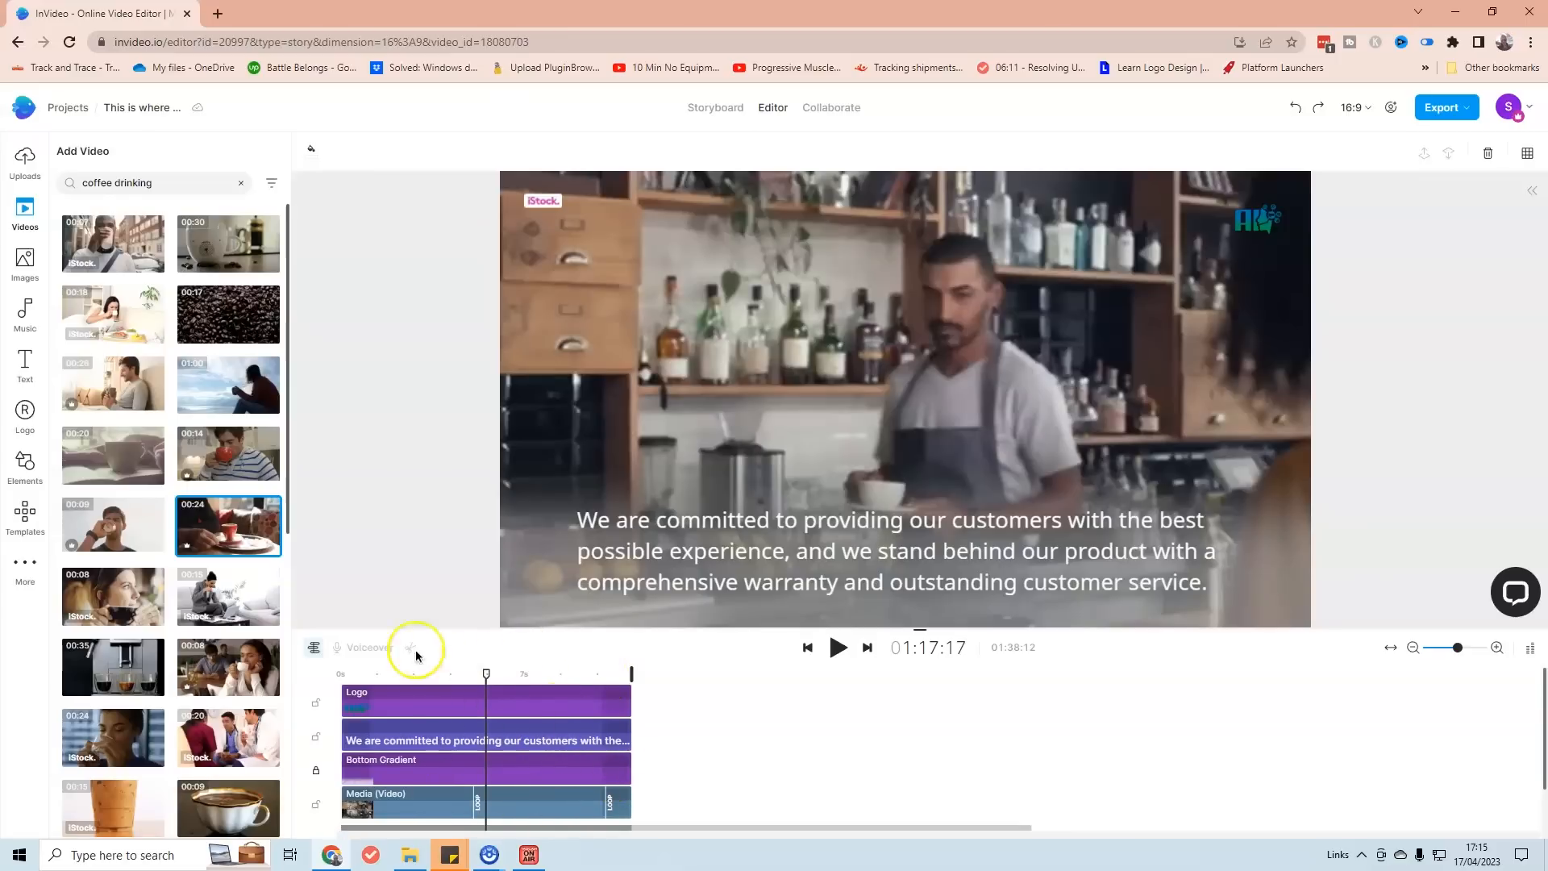
Search the video library for "coffee shop" clips.
left_click_drag(161, 182, 119, 189)
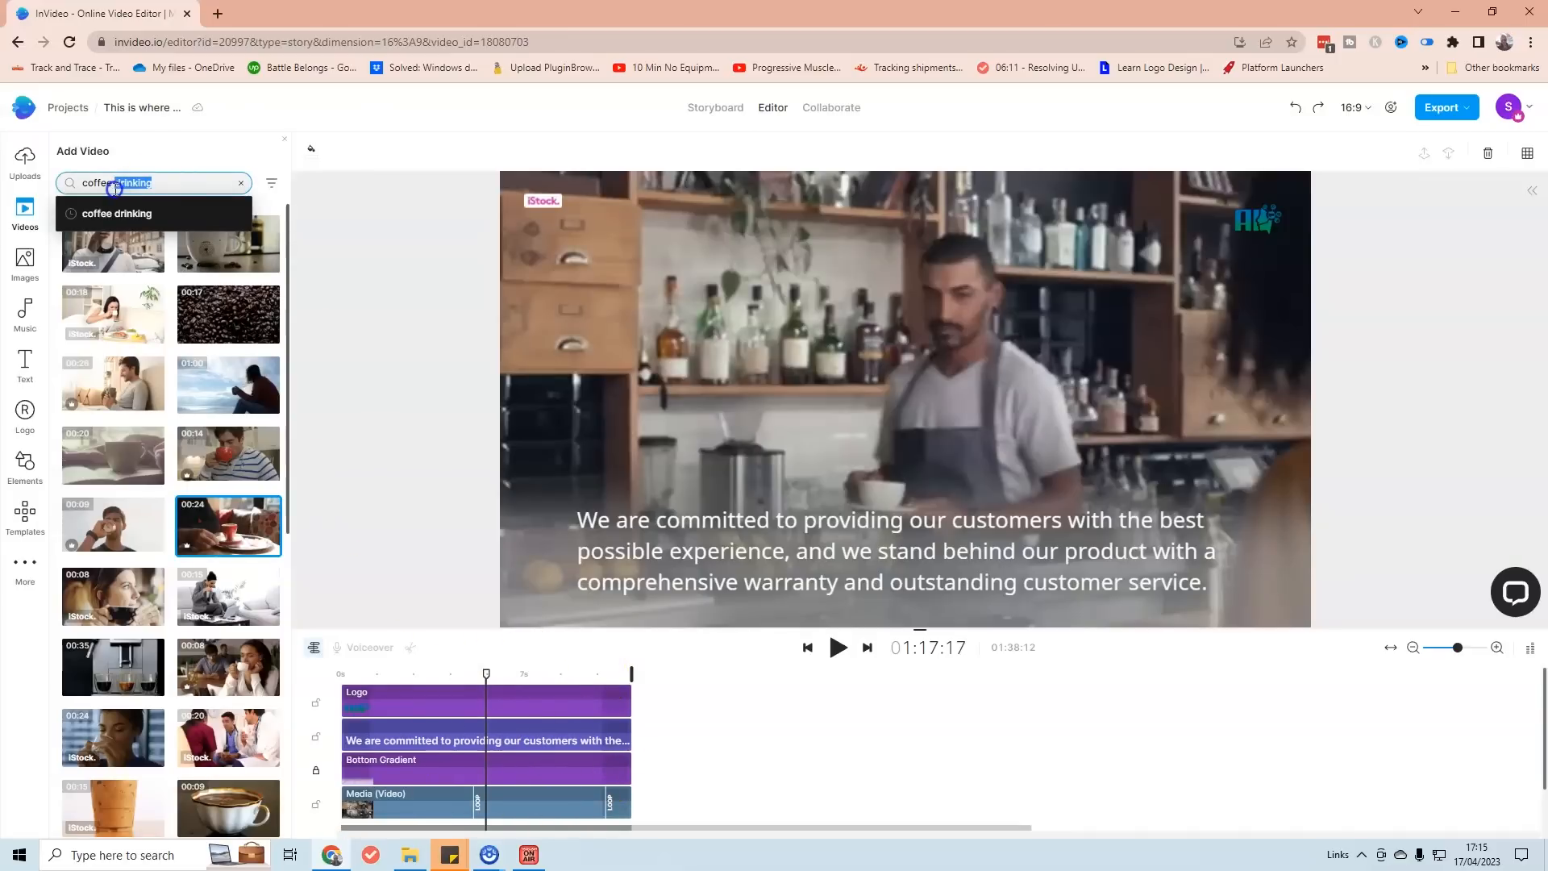
type("sh")
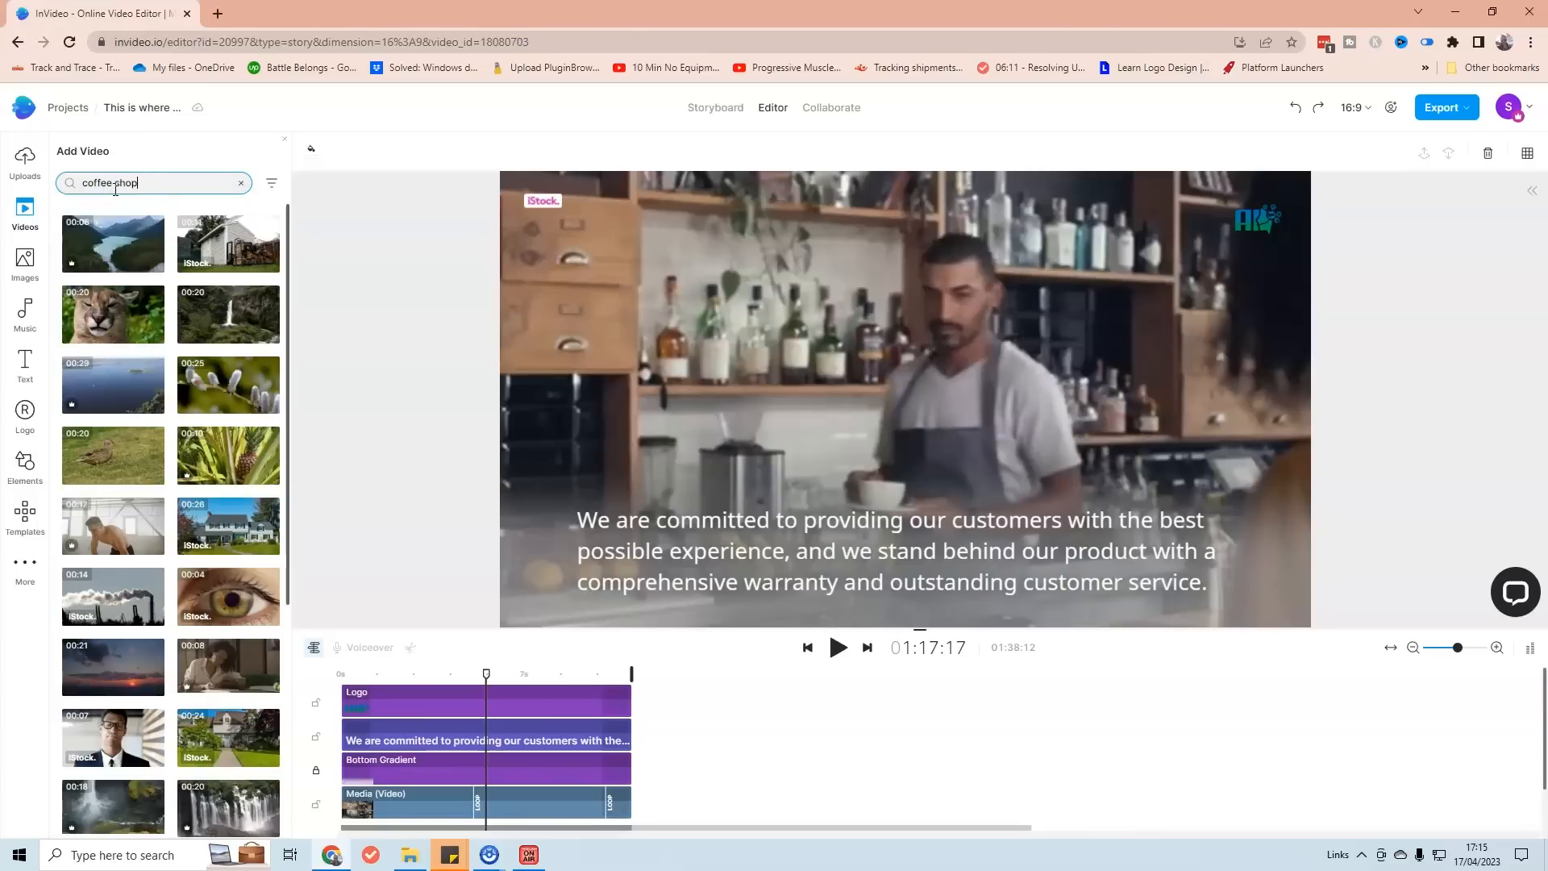
type("op")
key("Return")
left_click(126, 205)
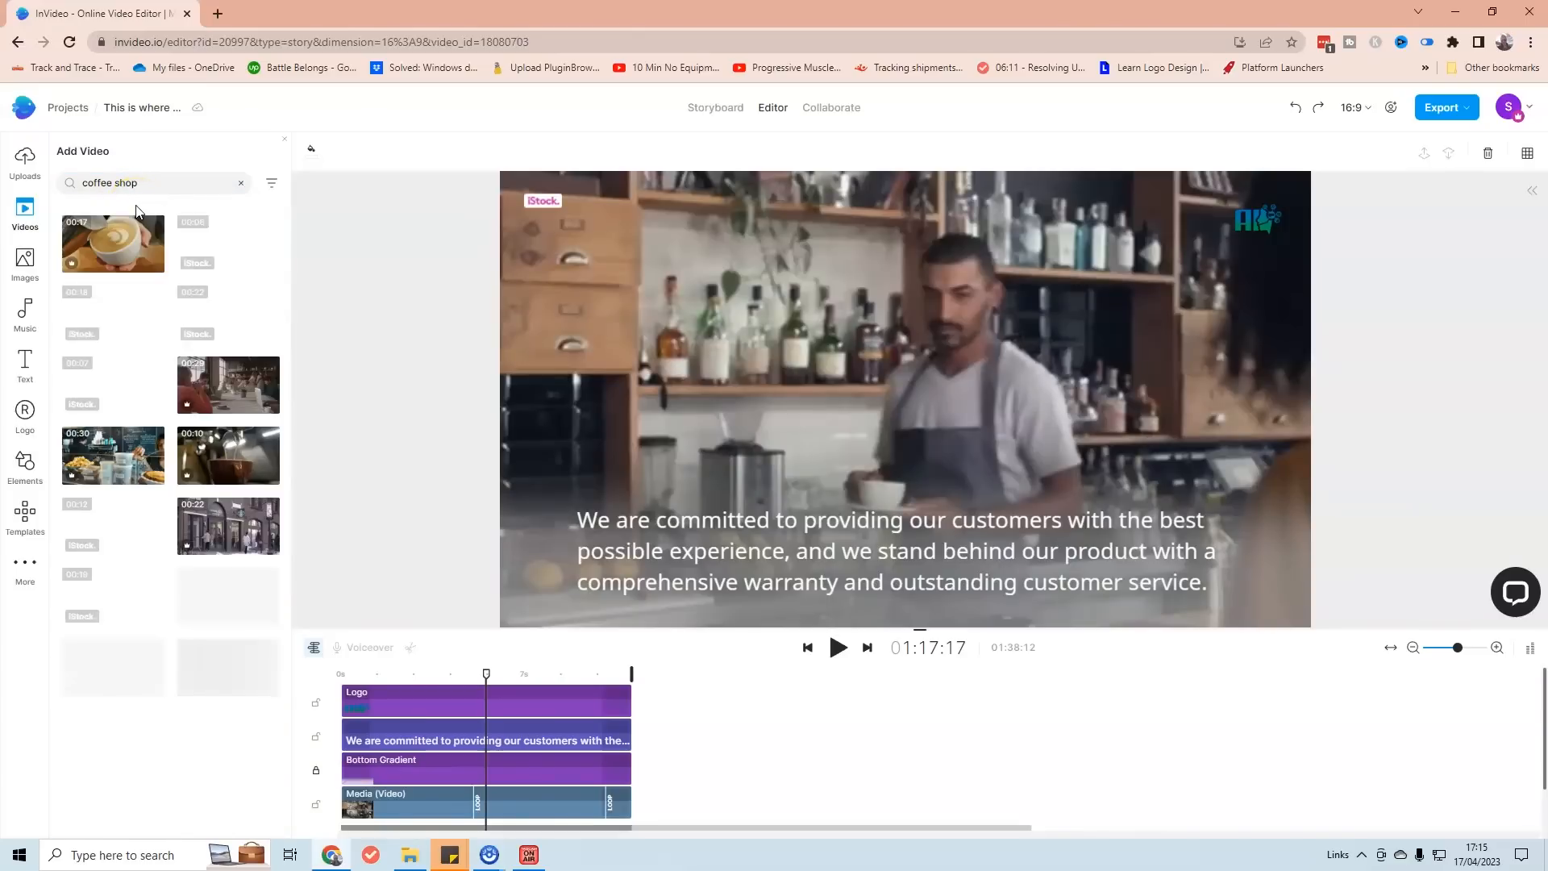
left_click(336, 304)
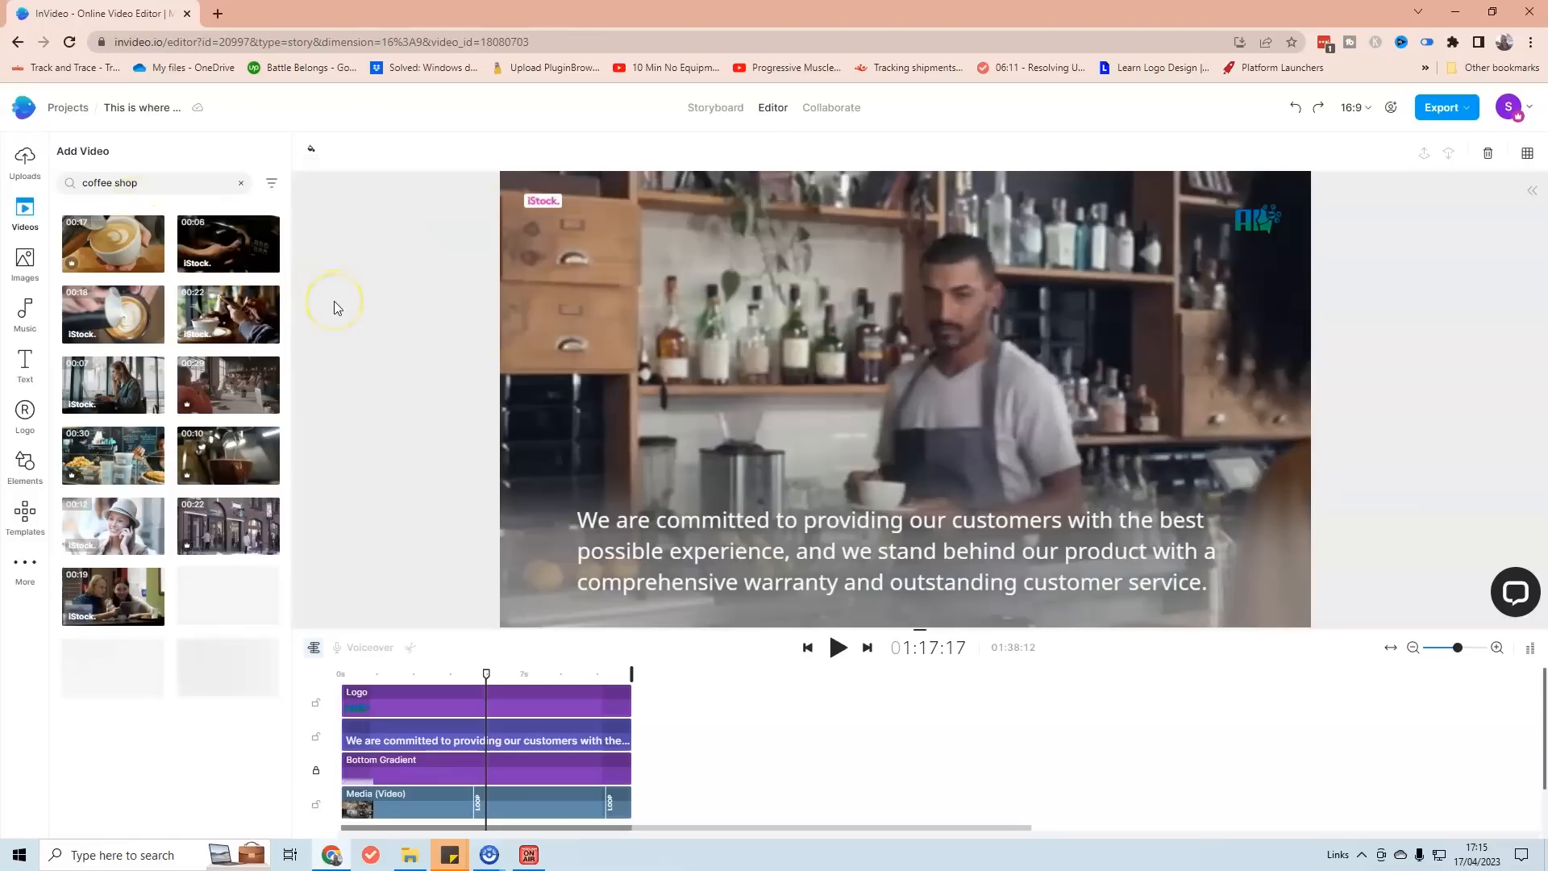
left_click(324, 313)
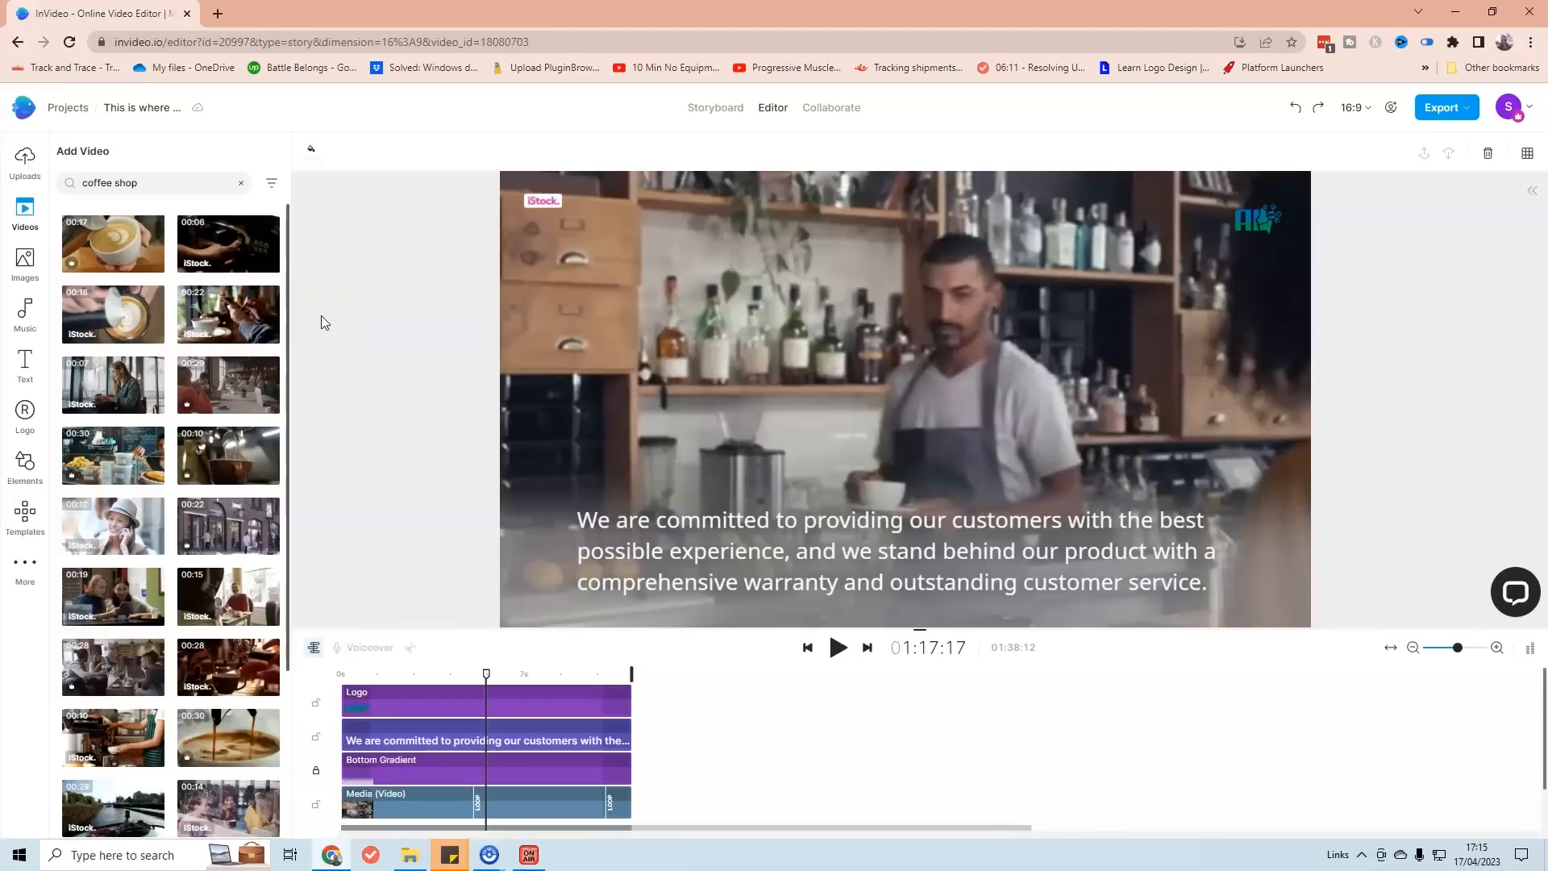
Browse the coffee shop clips and filter them to Free and Premium licenses.
mouse_move(221, 602)
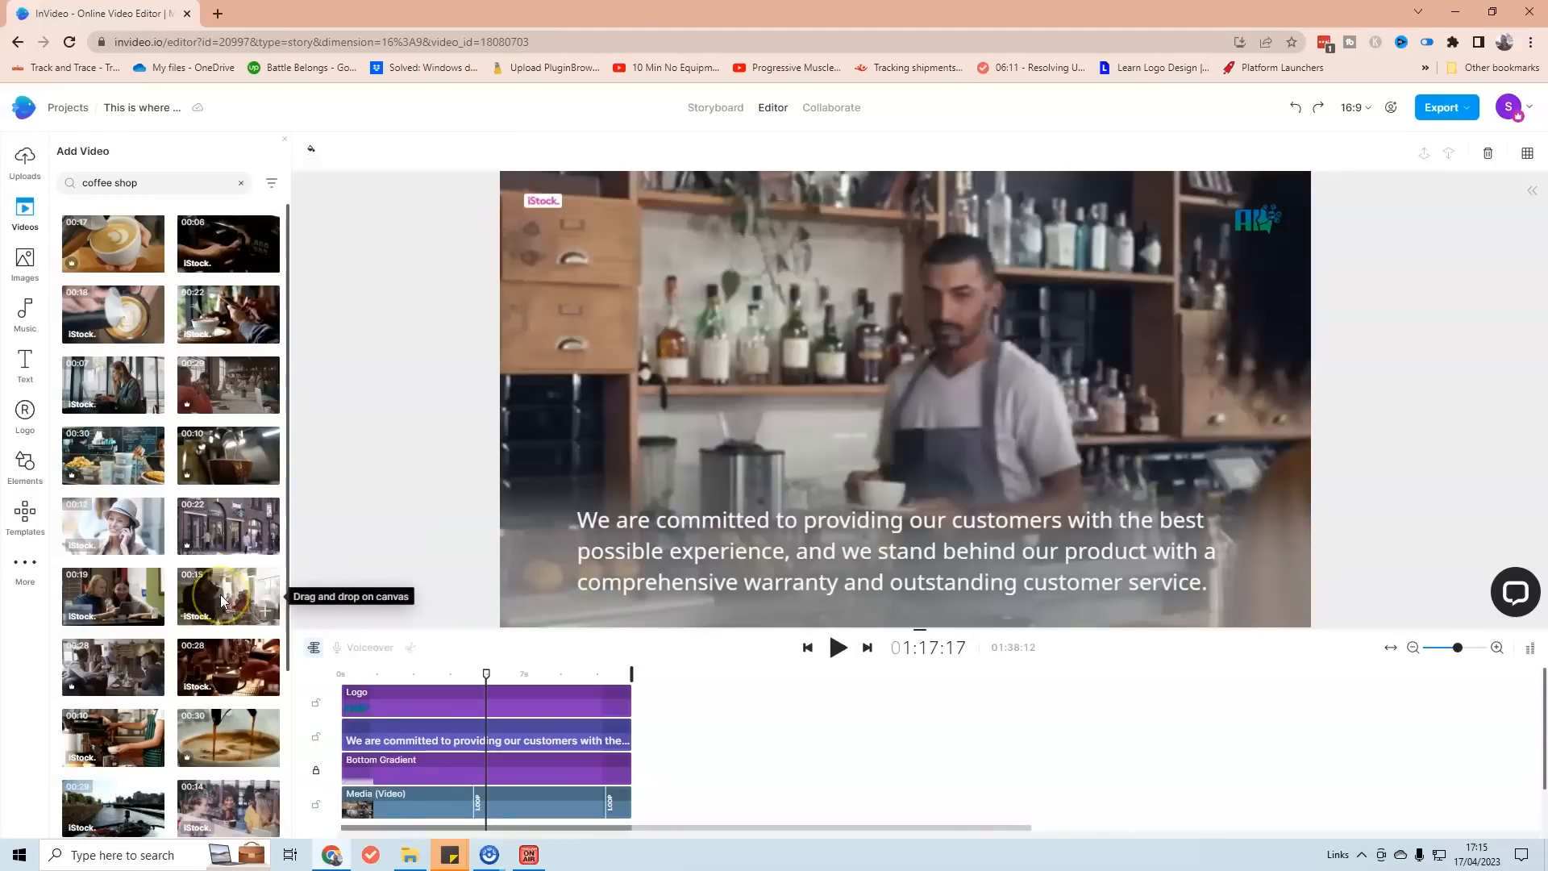
left_click(236, 590)
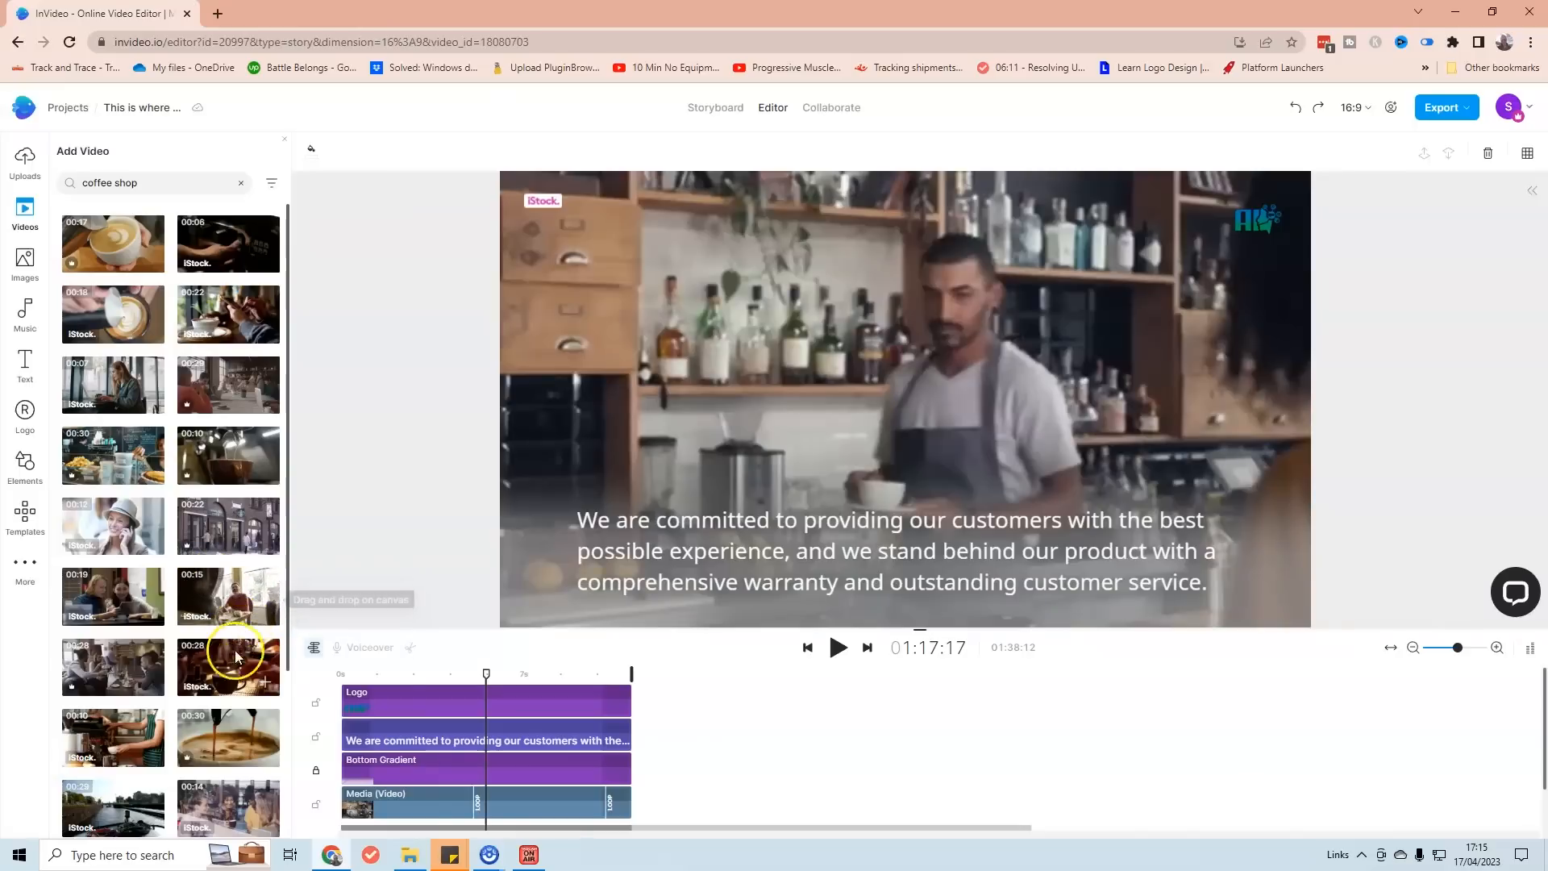
scroll(242, 676, "down", 1)
scroll(242, 676, "up", 1)
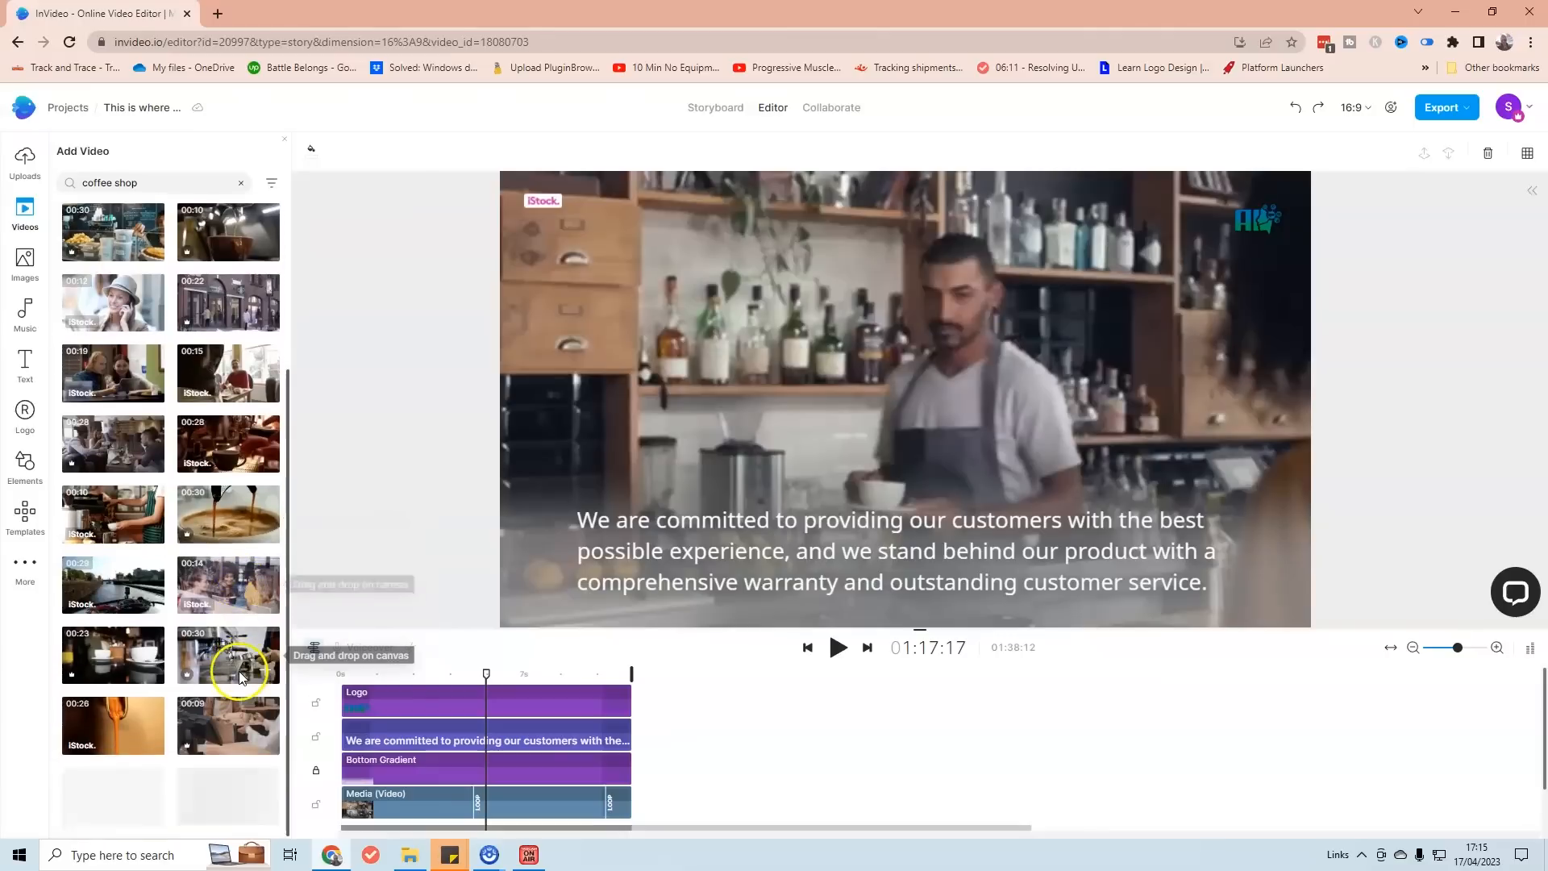
left_click(273, 186)
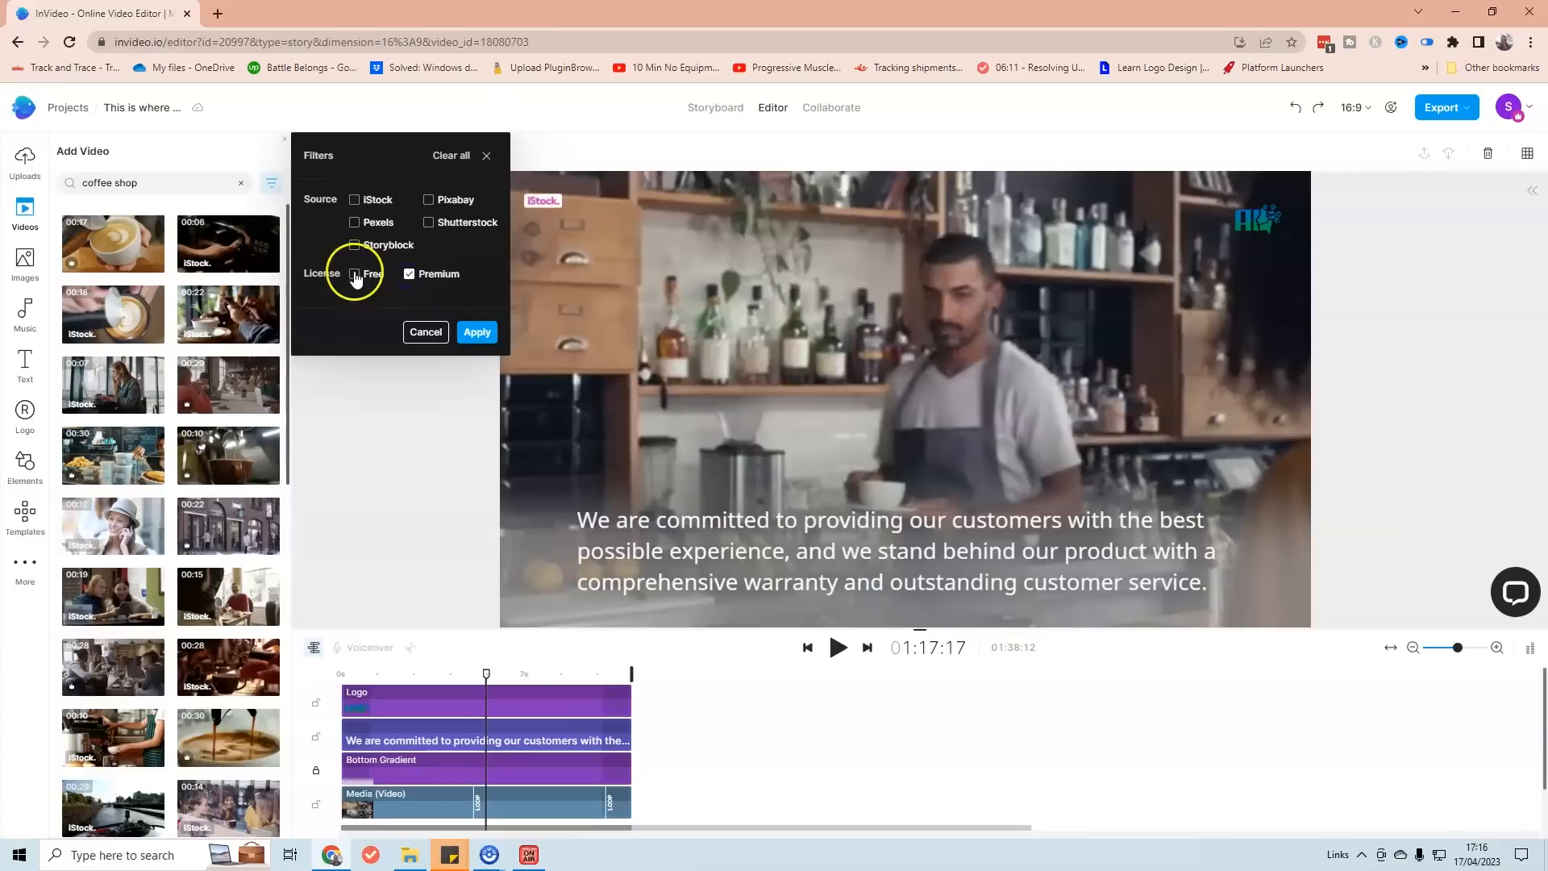
left_click(476, 332)
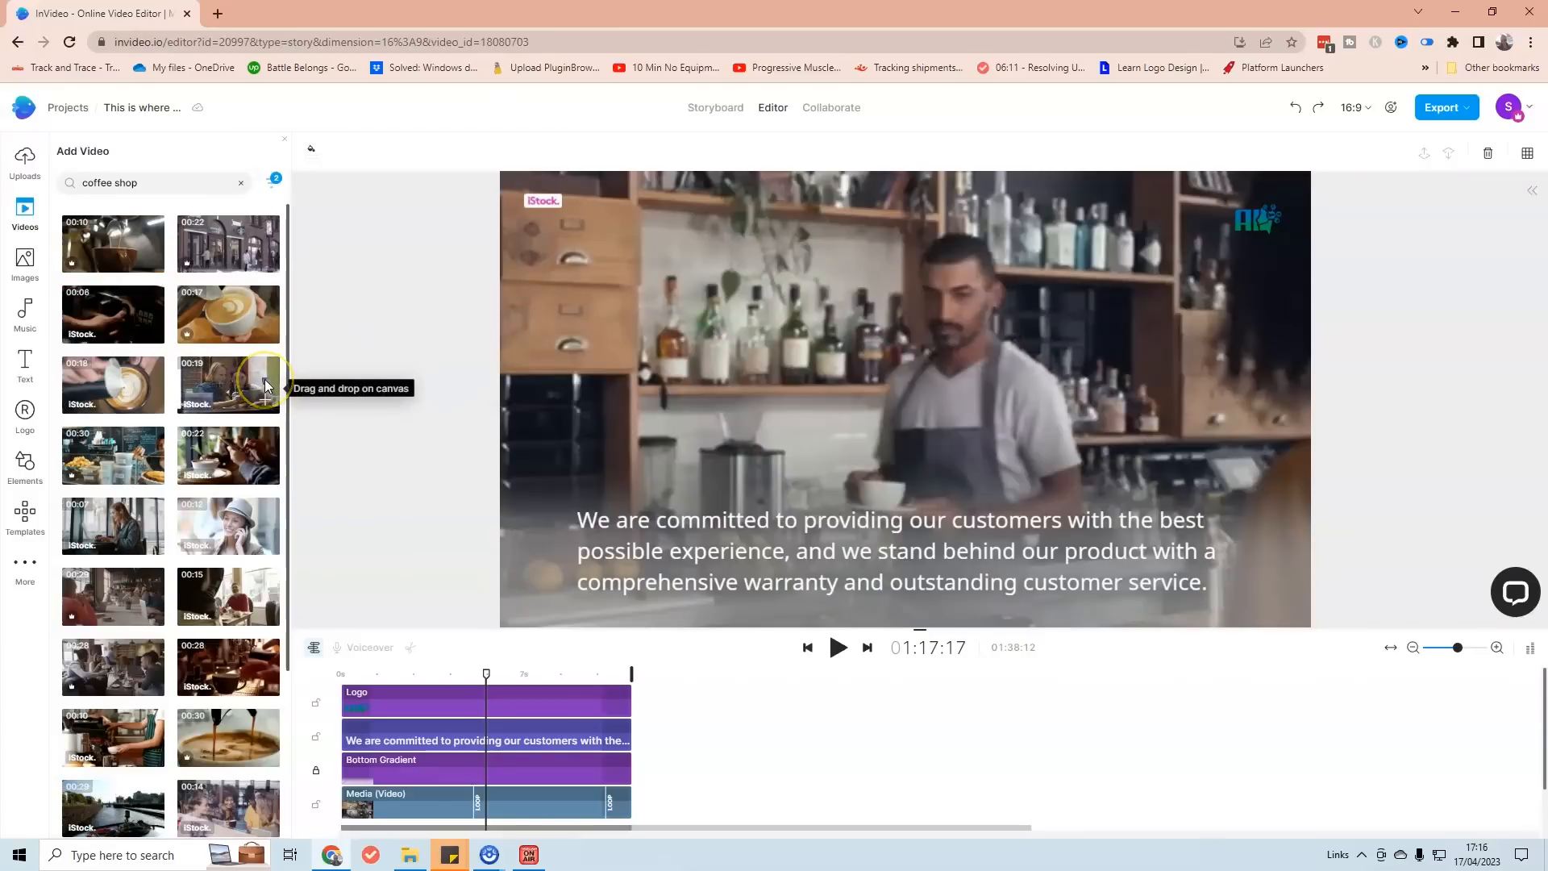
Add the full 9-second clip of the barista handing over takeaway coffee below scene #11's Bottom Gradient layer, starting at about 5 s.
scroll(264, 379, "down", 1)
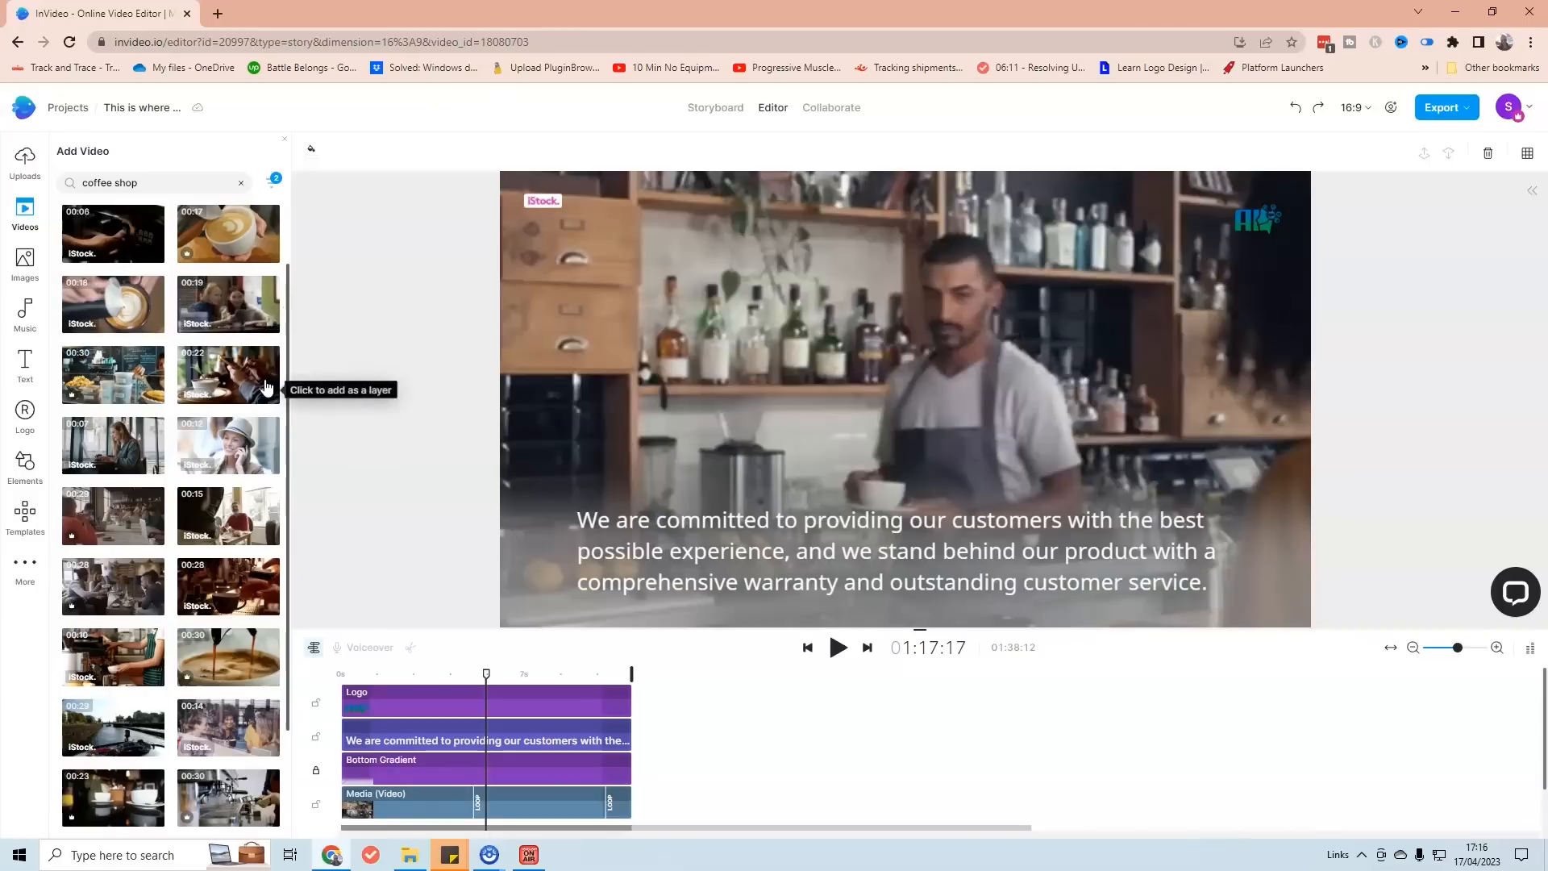
scroll(265, 379, "down", 2)
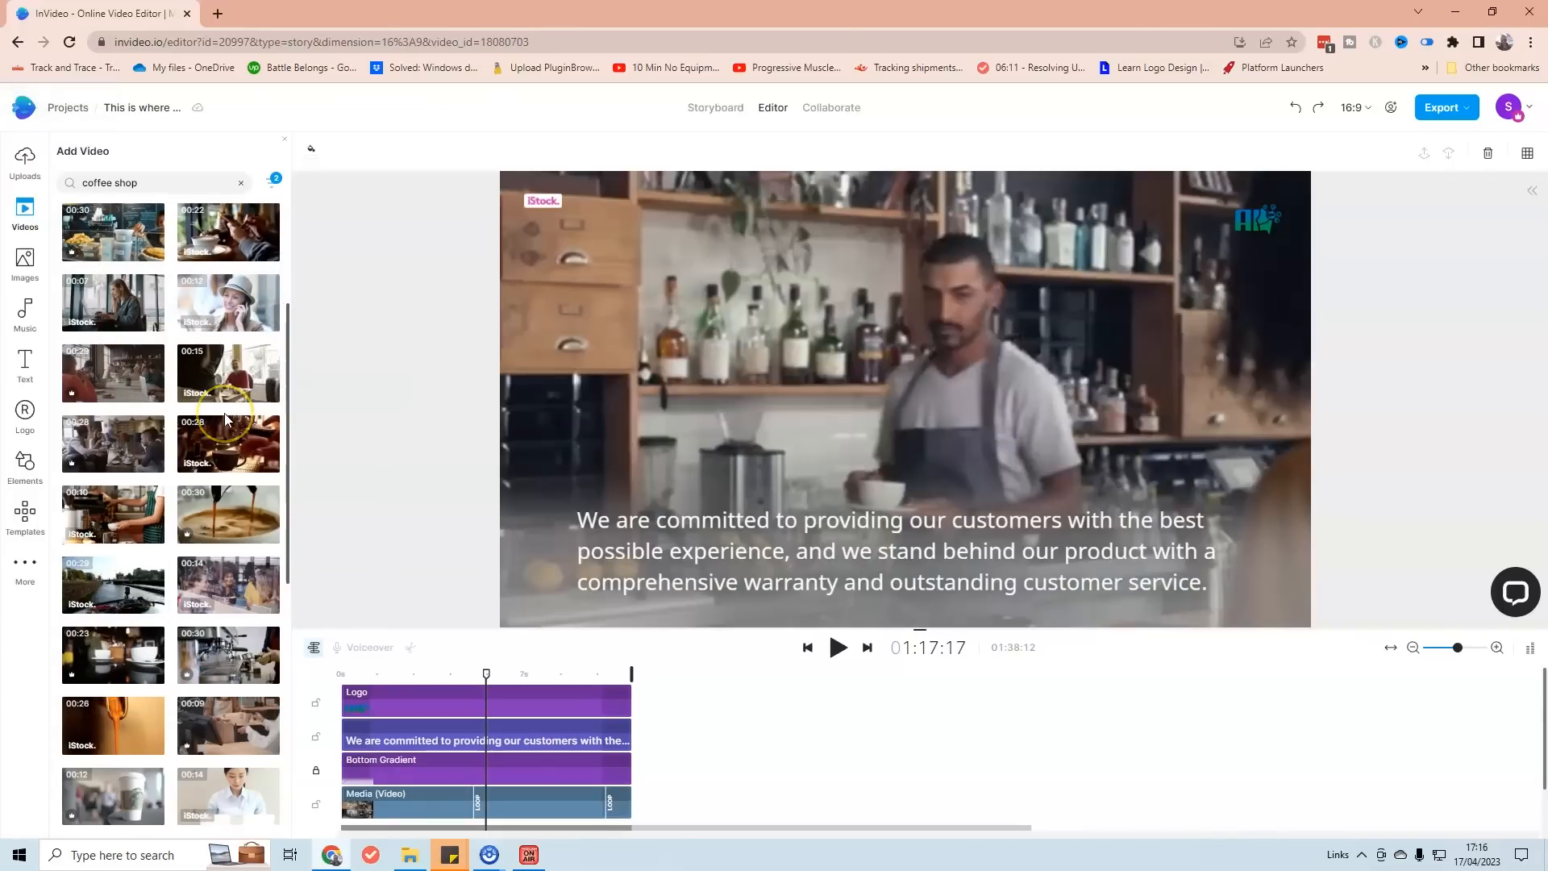
scroll(225, 419, "down", 1)
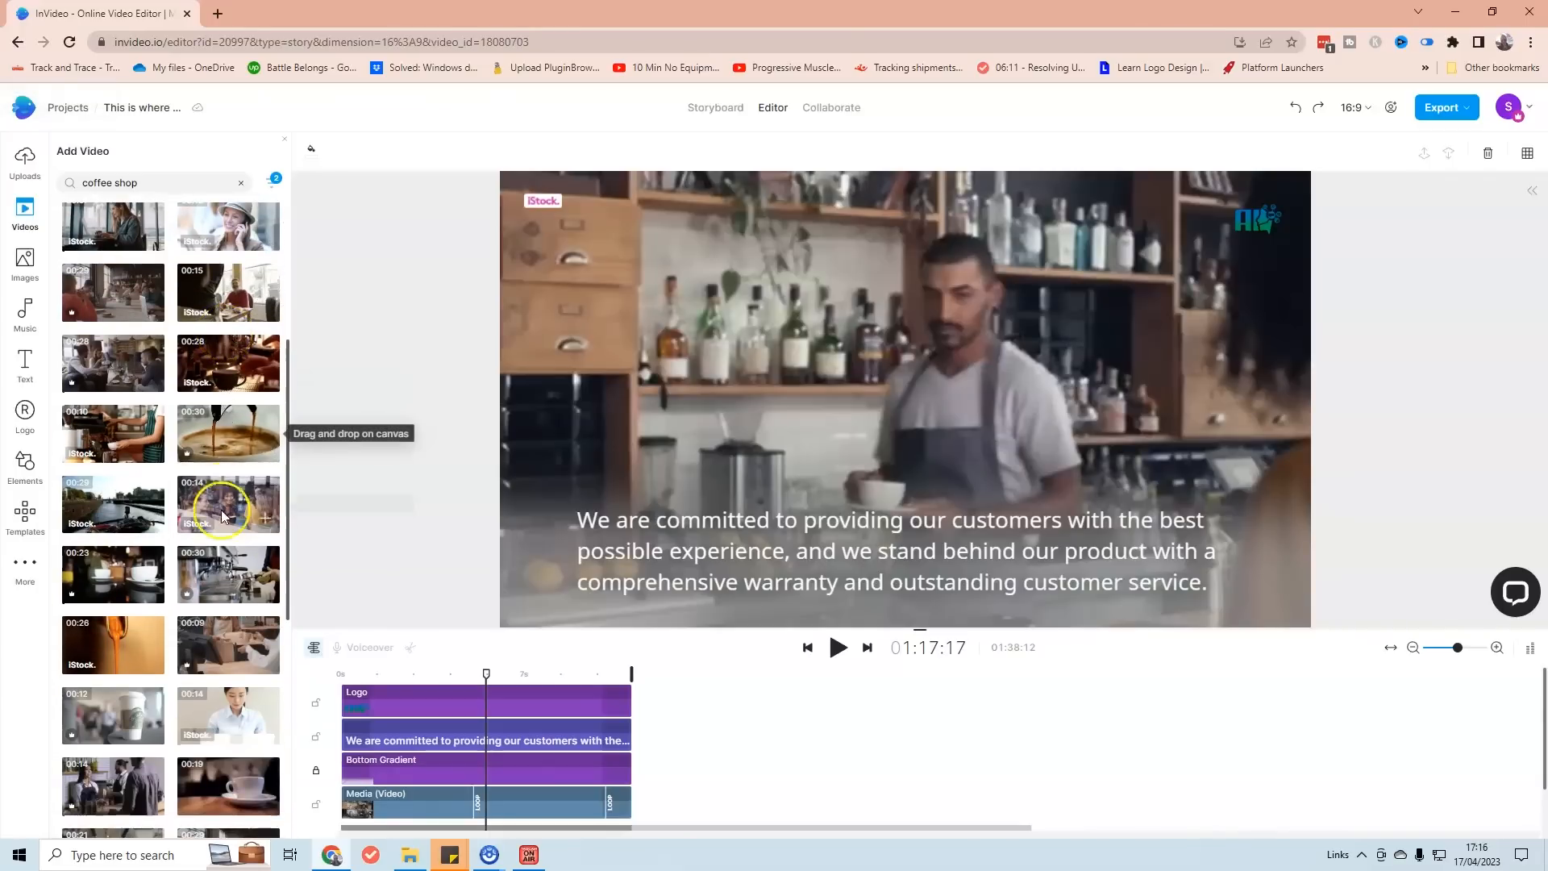
left_click(230, 666)
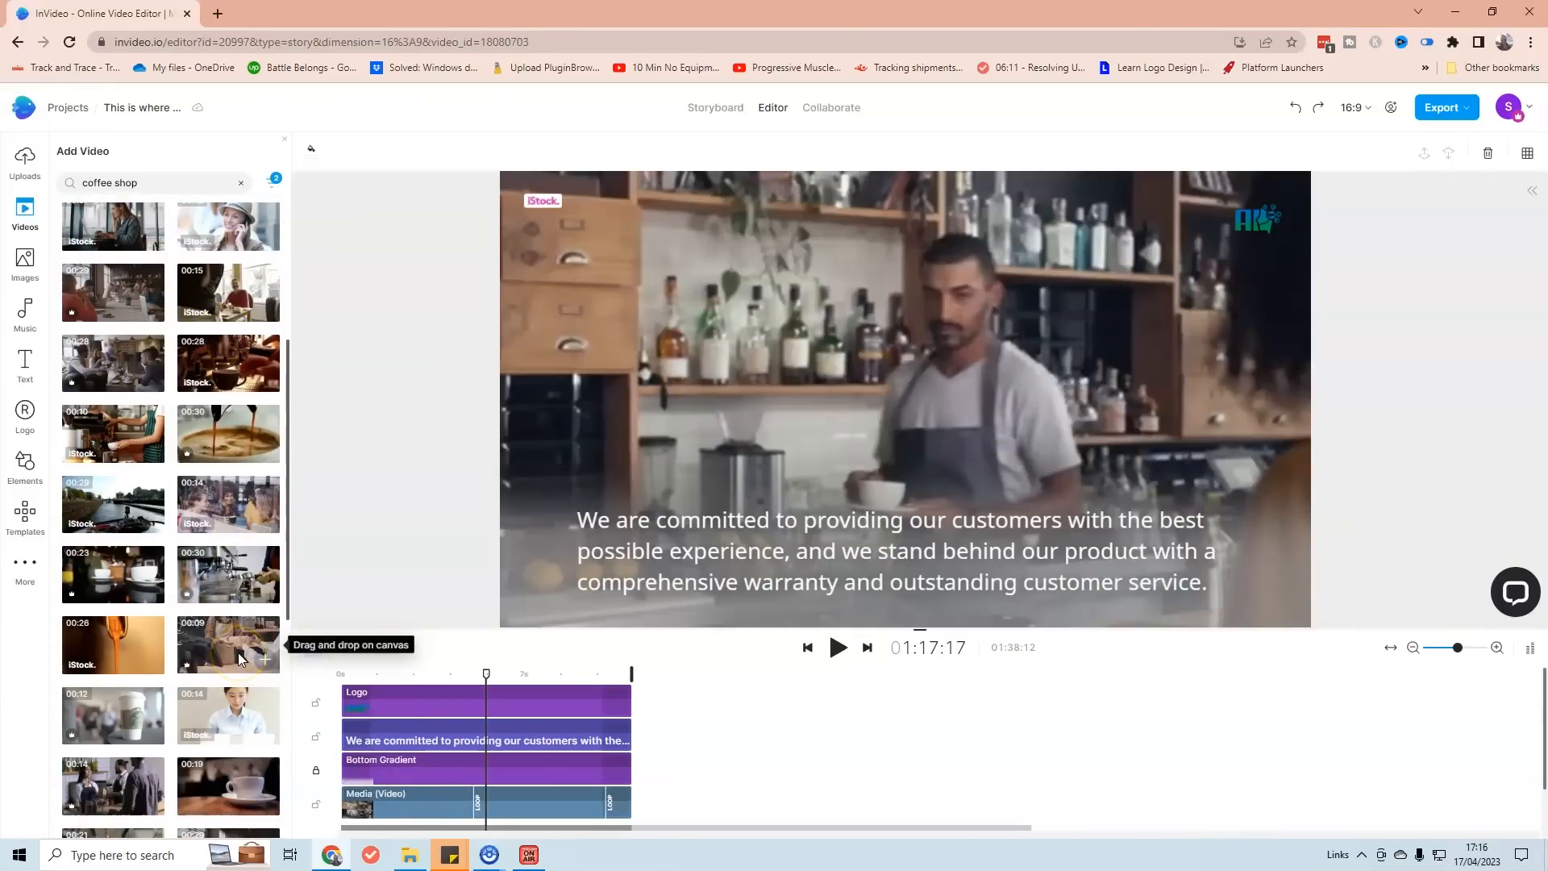
left_click(218, 643)
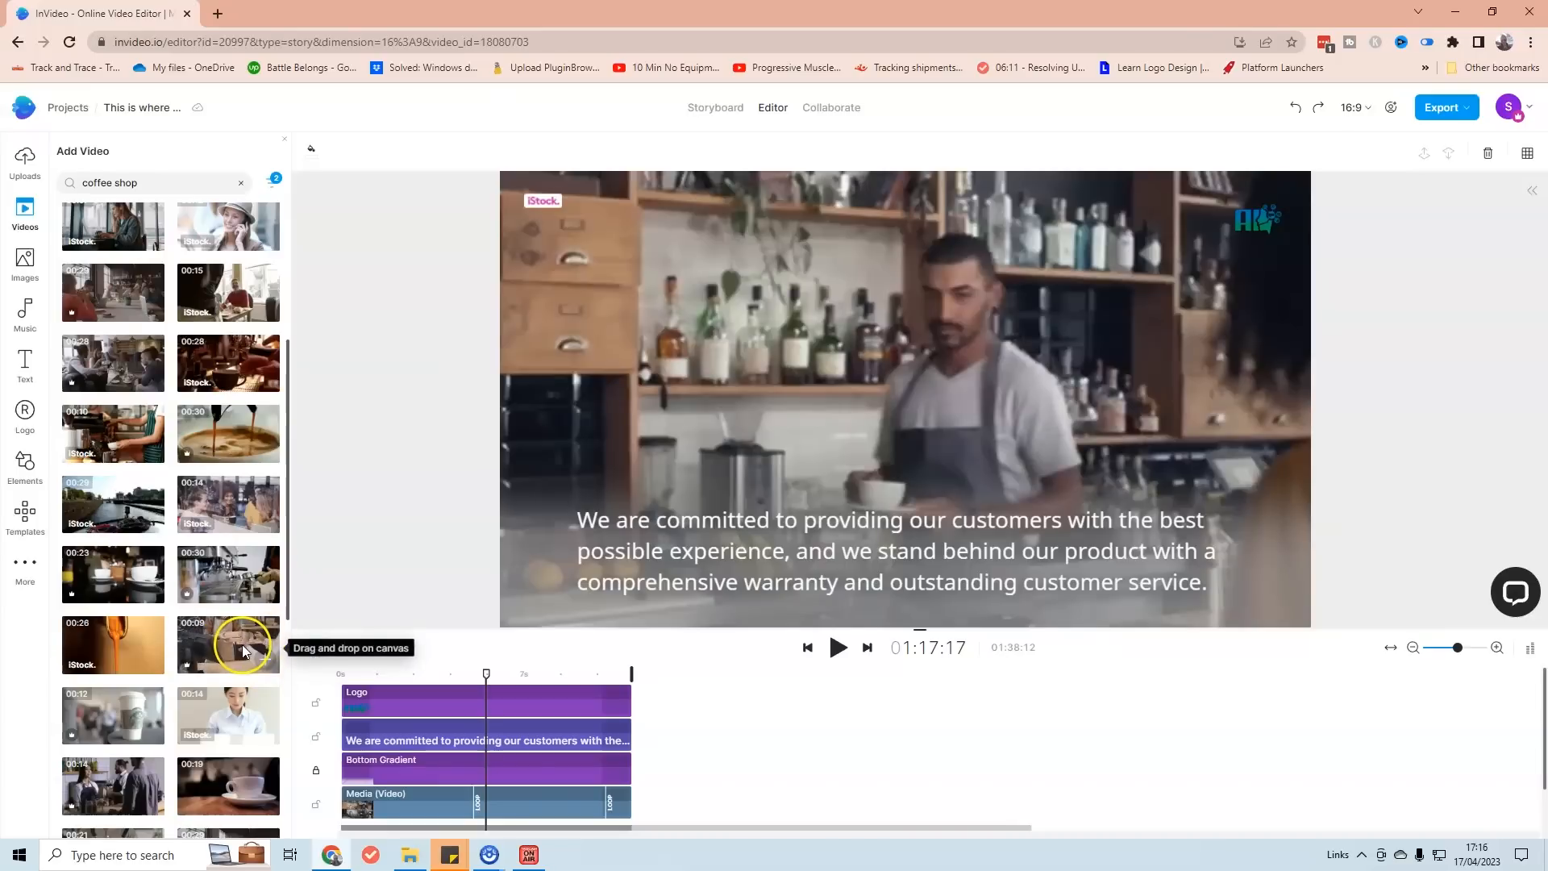
scroll(242, 645, "down", 1)
mouse_move(229, 569)
left_mouse_down()
mouse_move(476, 772)
mouse_move(535, 793)
mouse_move(423, 770)
mouse_move(709, 761)
mouse_move(416, 772)
mouse_move(473, 764)
left_mouse_up()
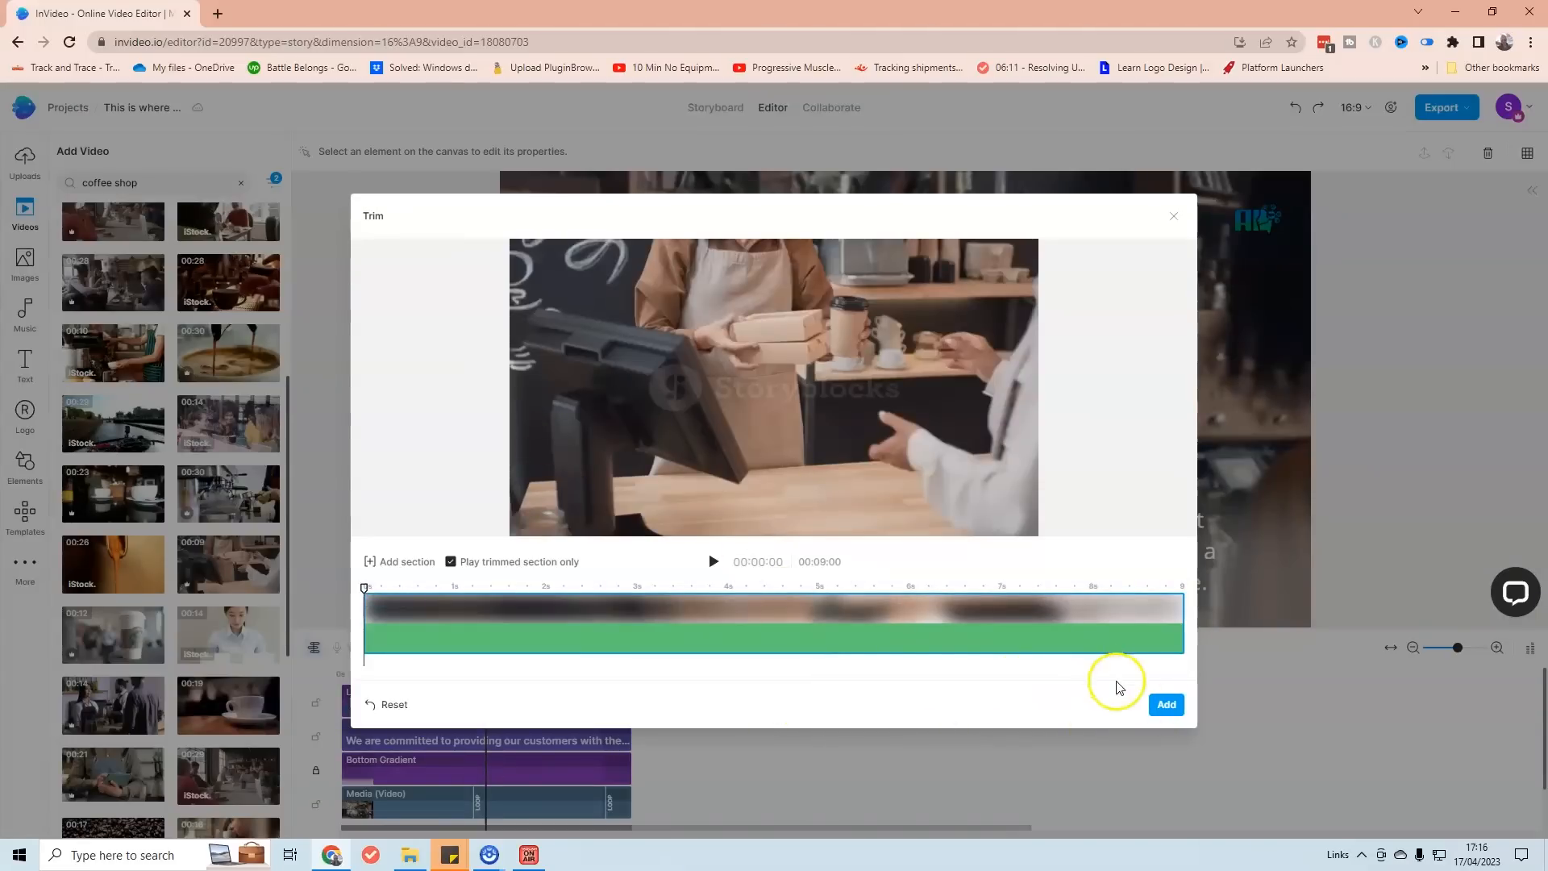
left_click(1165, 704)
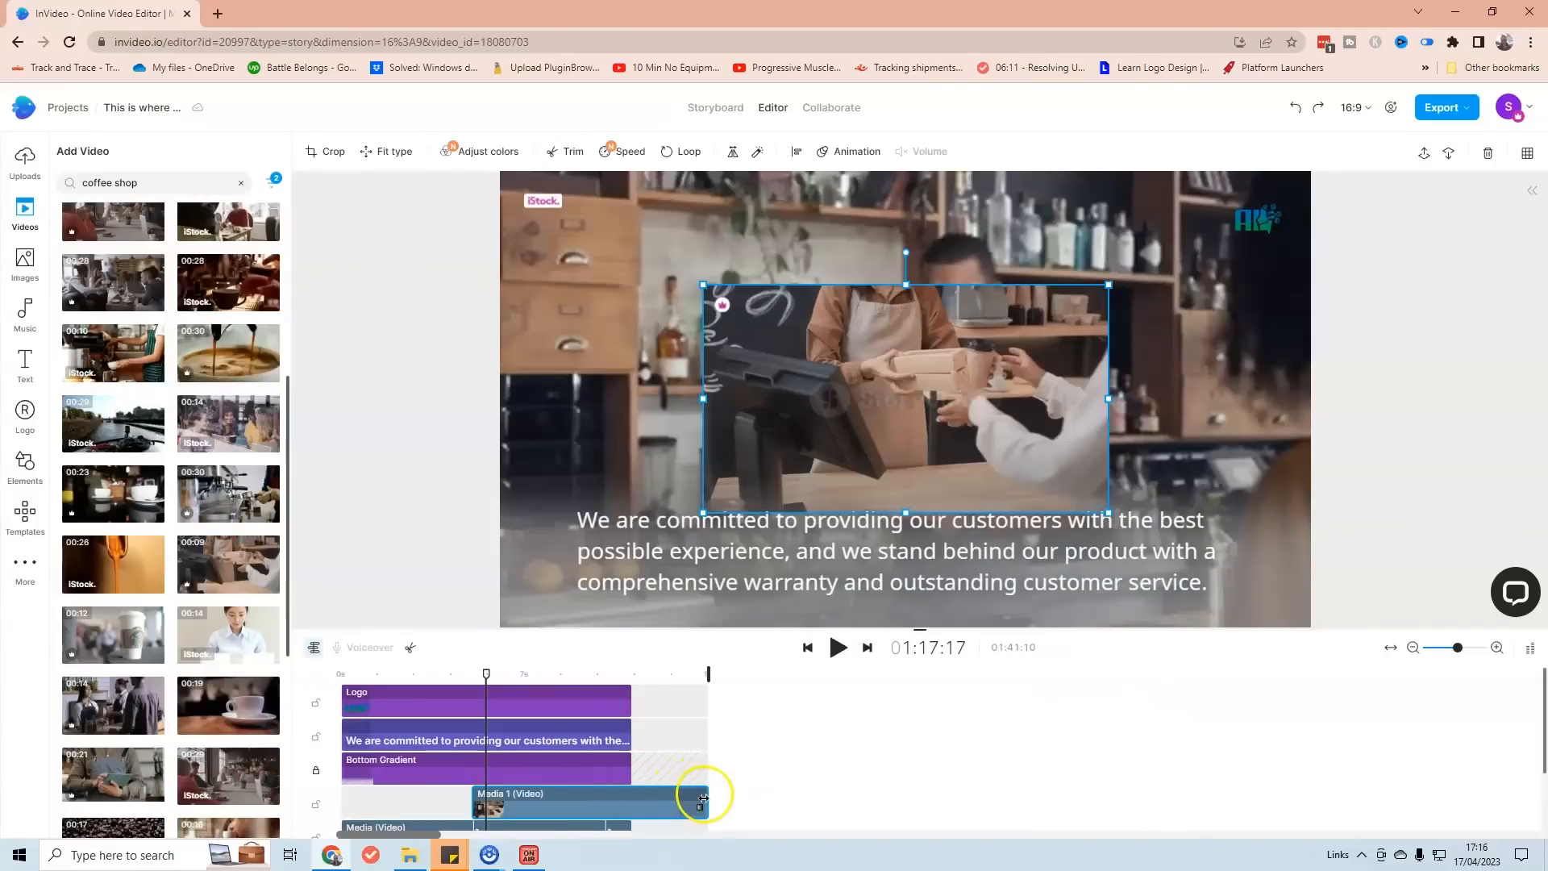
Shorten the takeaway coffee clip's end to match scene #11's other layers and enlarge it to fill the whole canvas.
left_click_drag(704, 801, 630, 807)
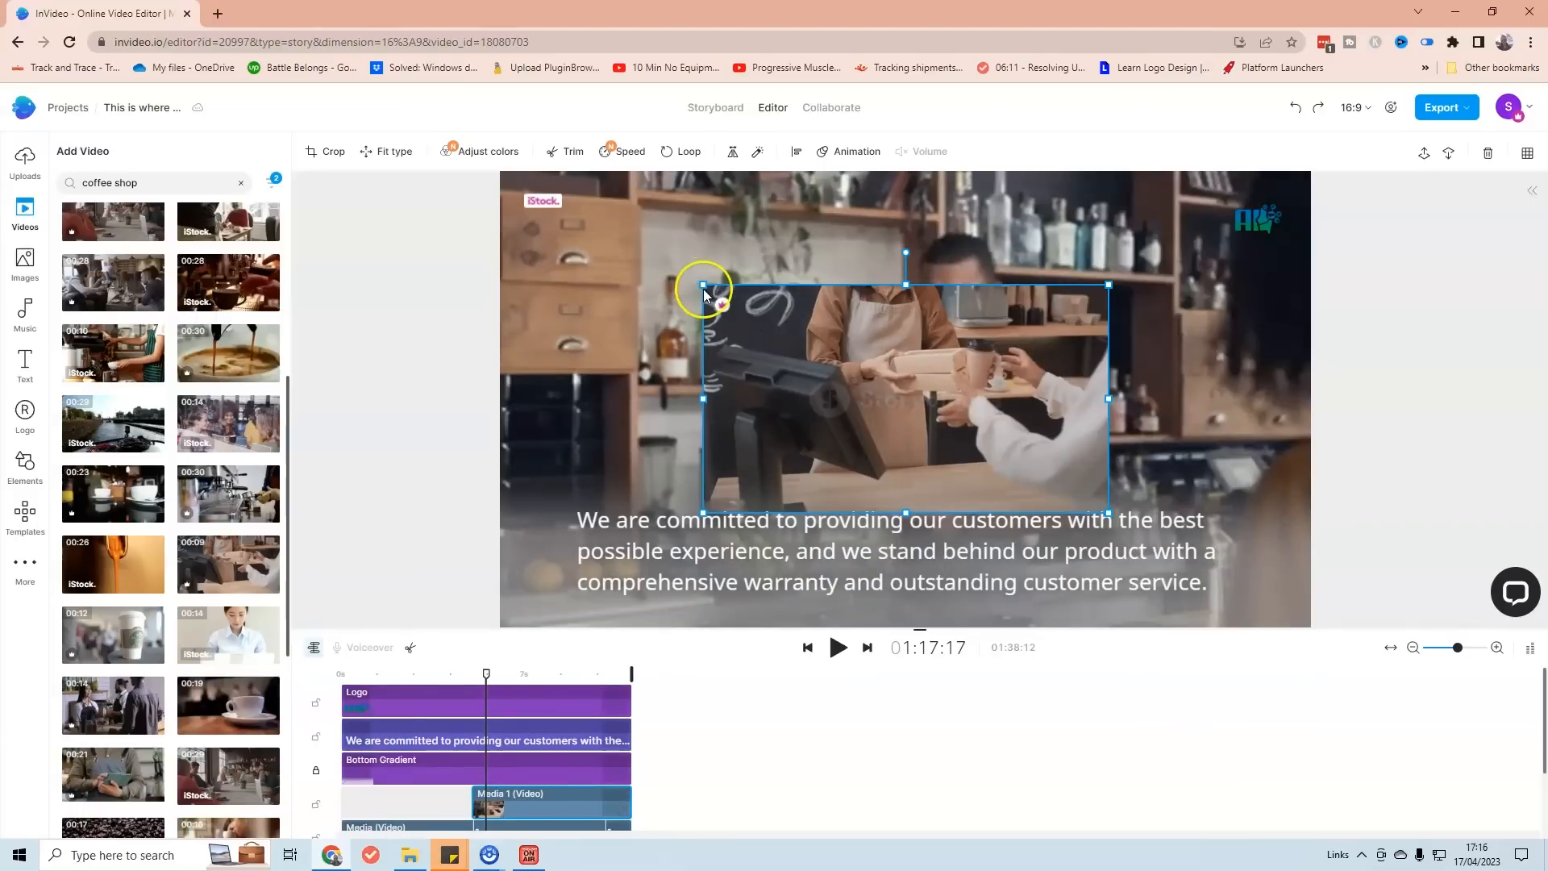
left_click_drag(703, 284, 509, 157)
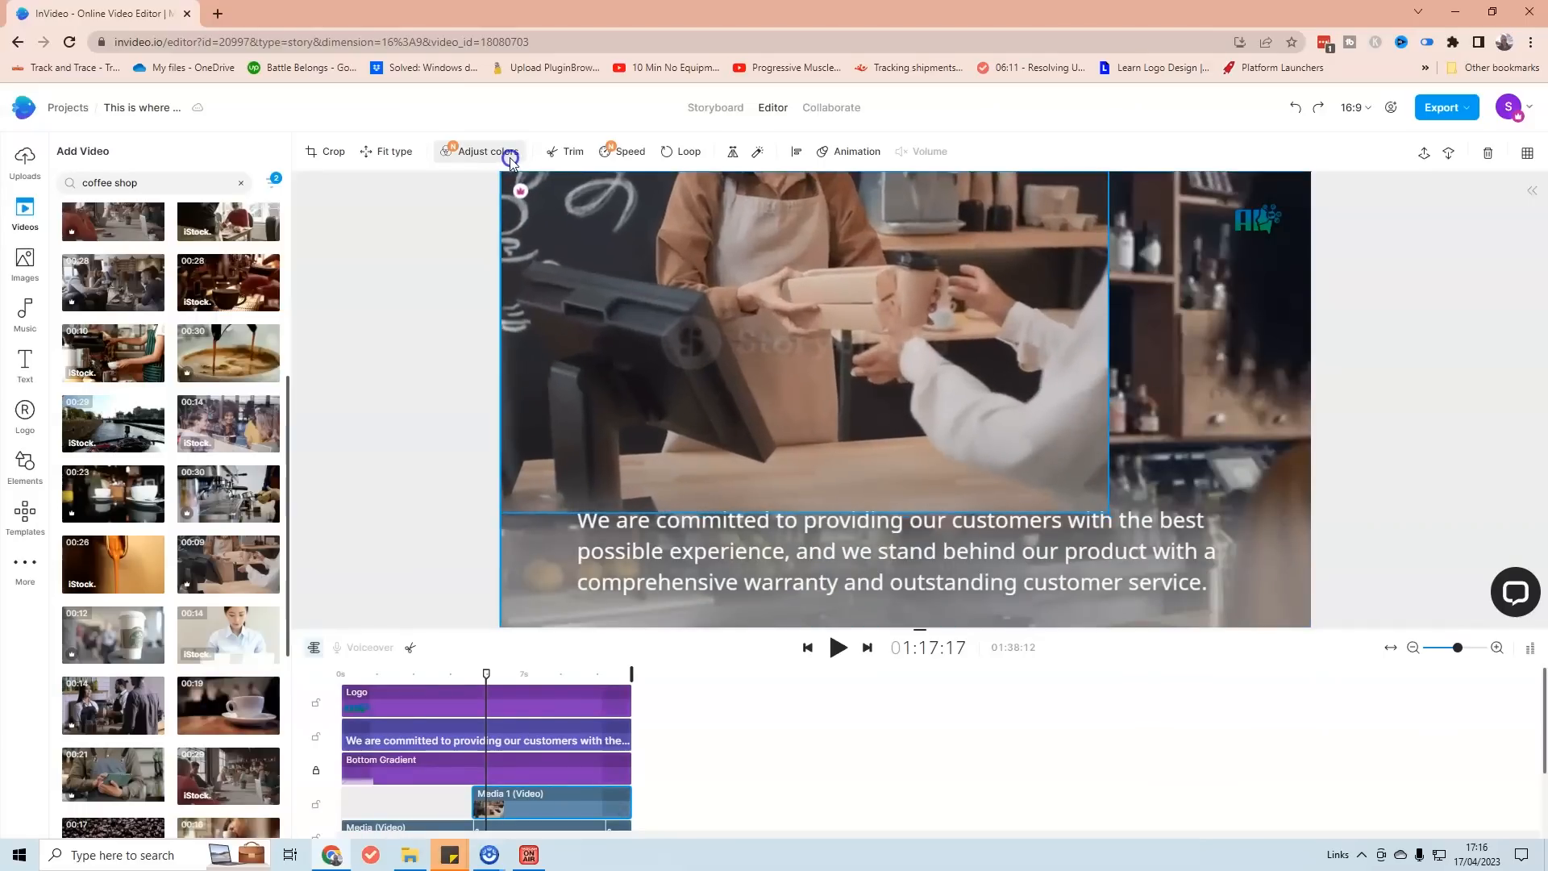
left_click_drag(1107, 511, 1294, 652)
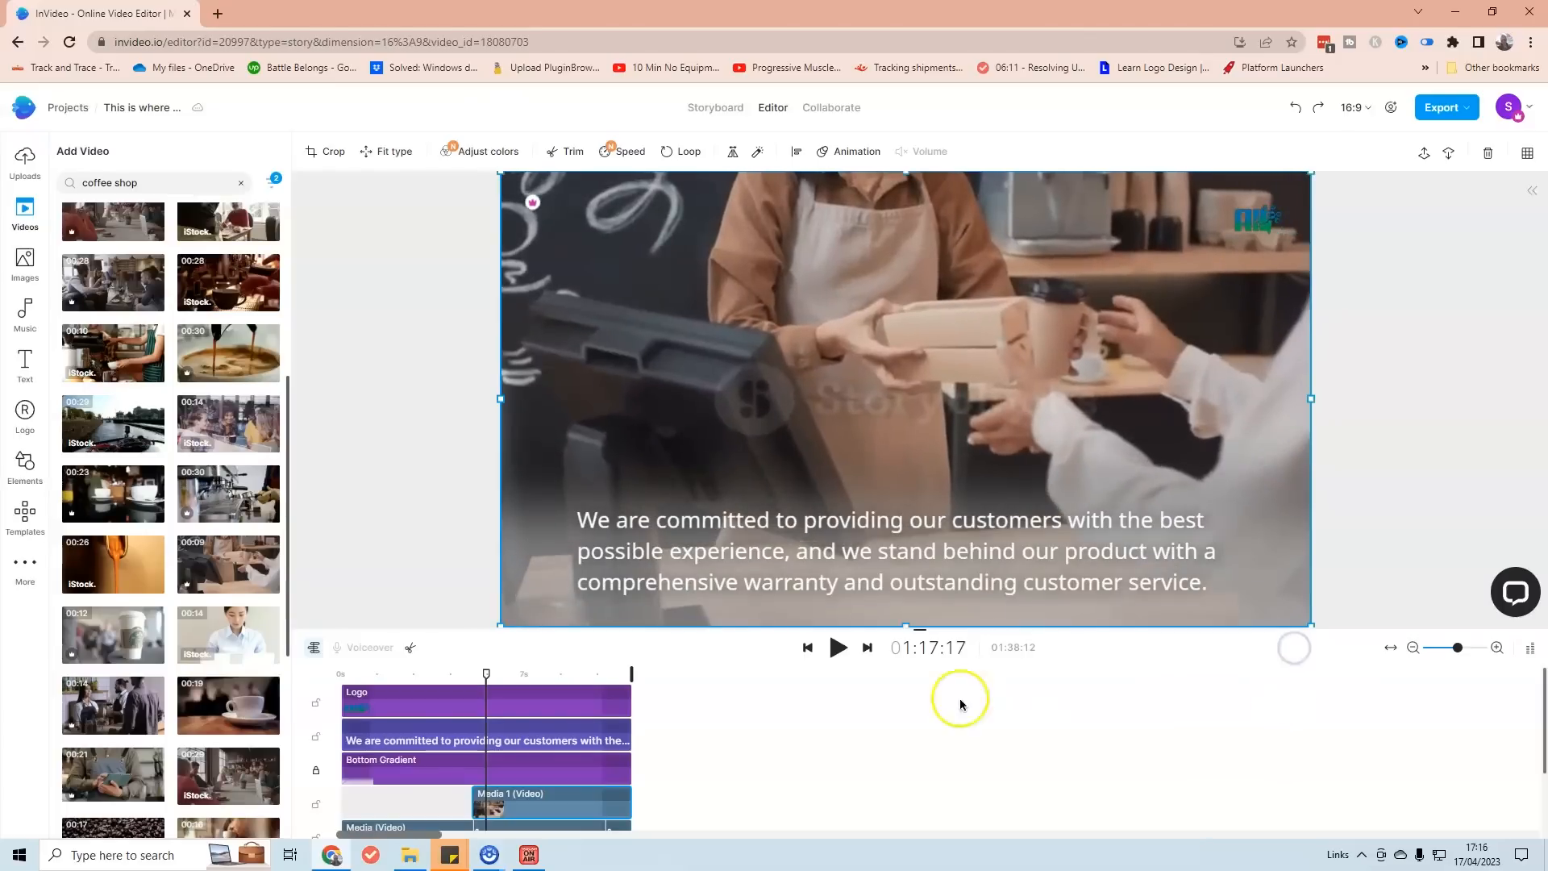
Adjust the speaker volume and play scene #11 from just before the takeaway coffee clip to check the cut.
left_click(489, 672)
left_click_drag(489, 672, 462, 672)
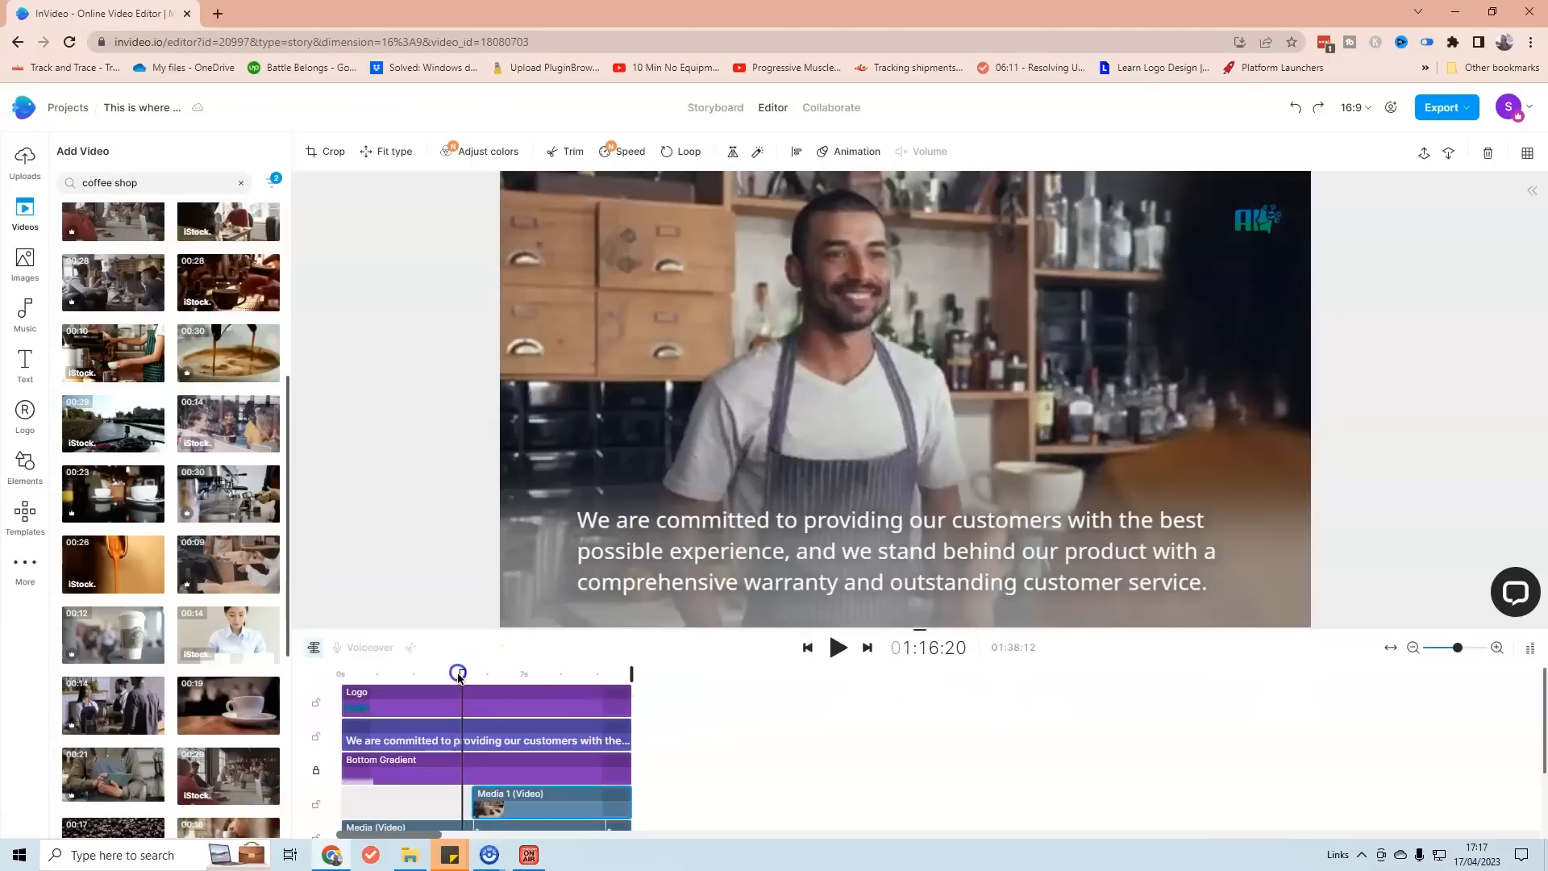
left_click(1363, 856)
left_click(1311, 824)
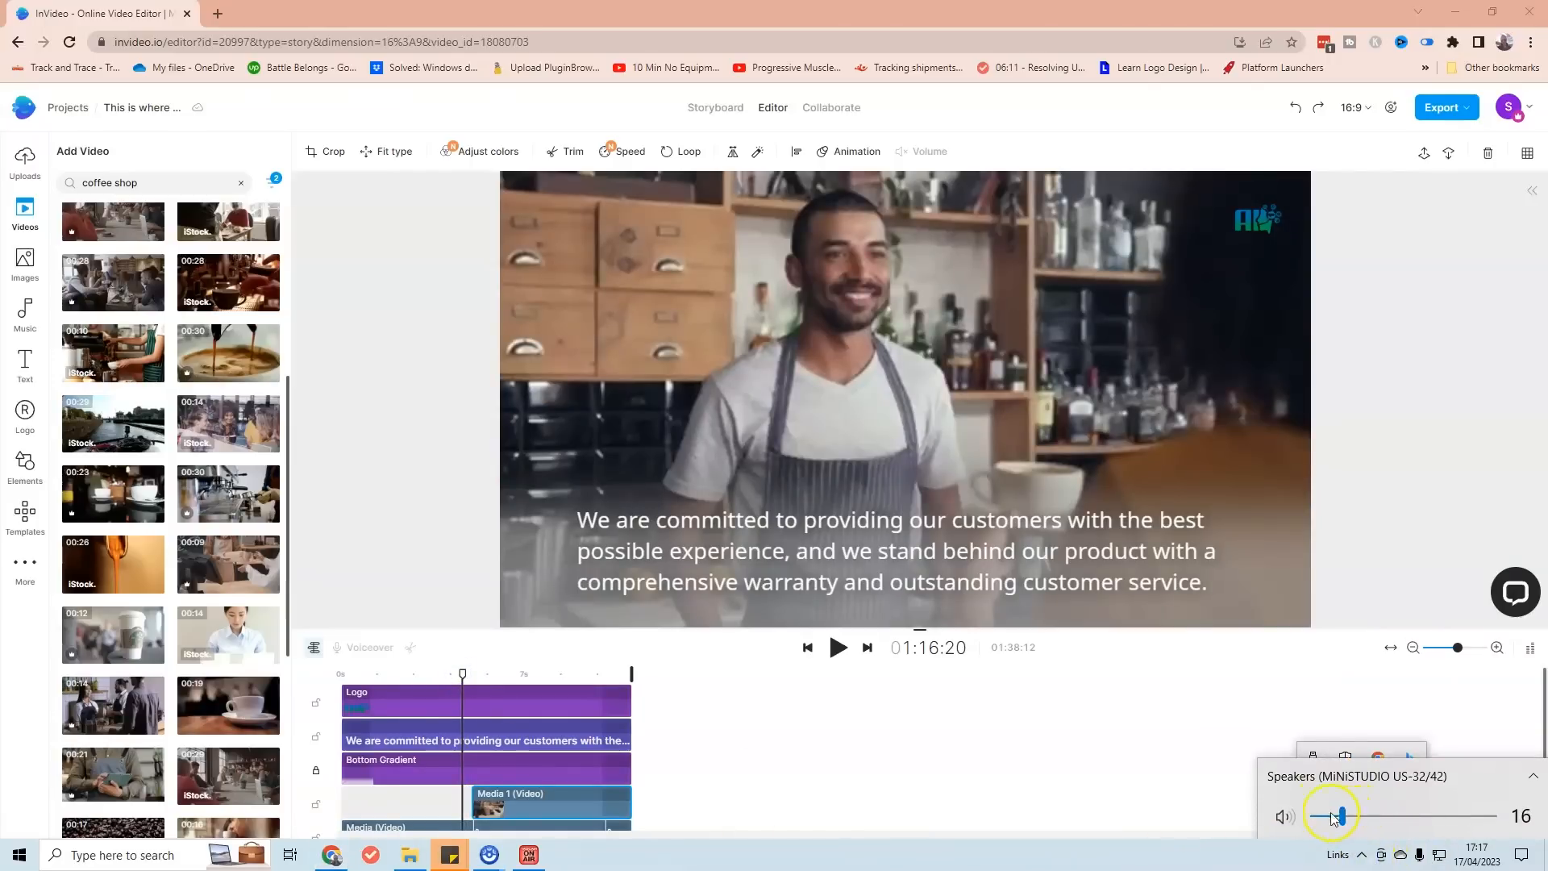
left_click(840, 733)
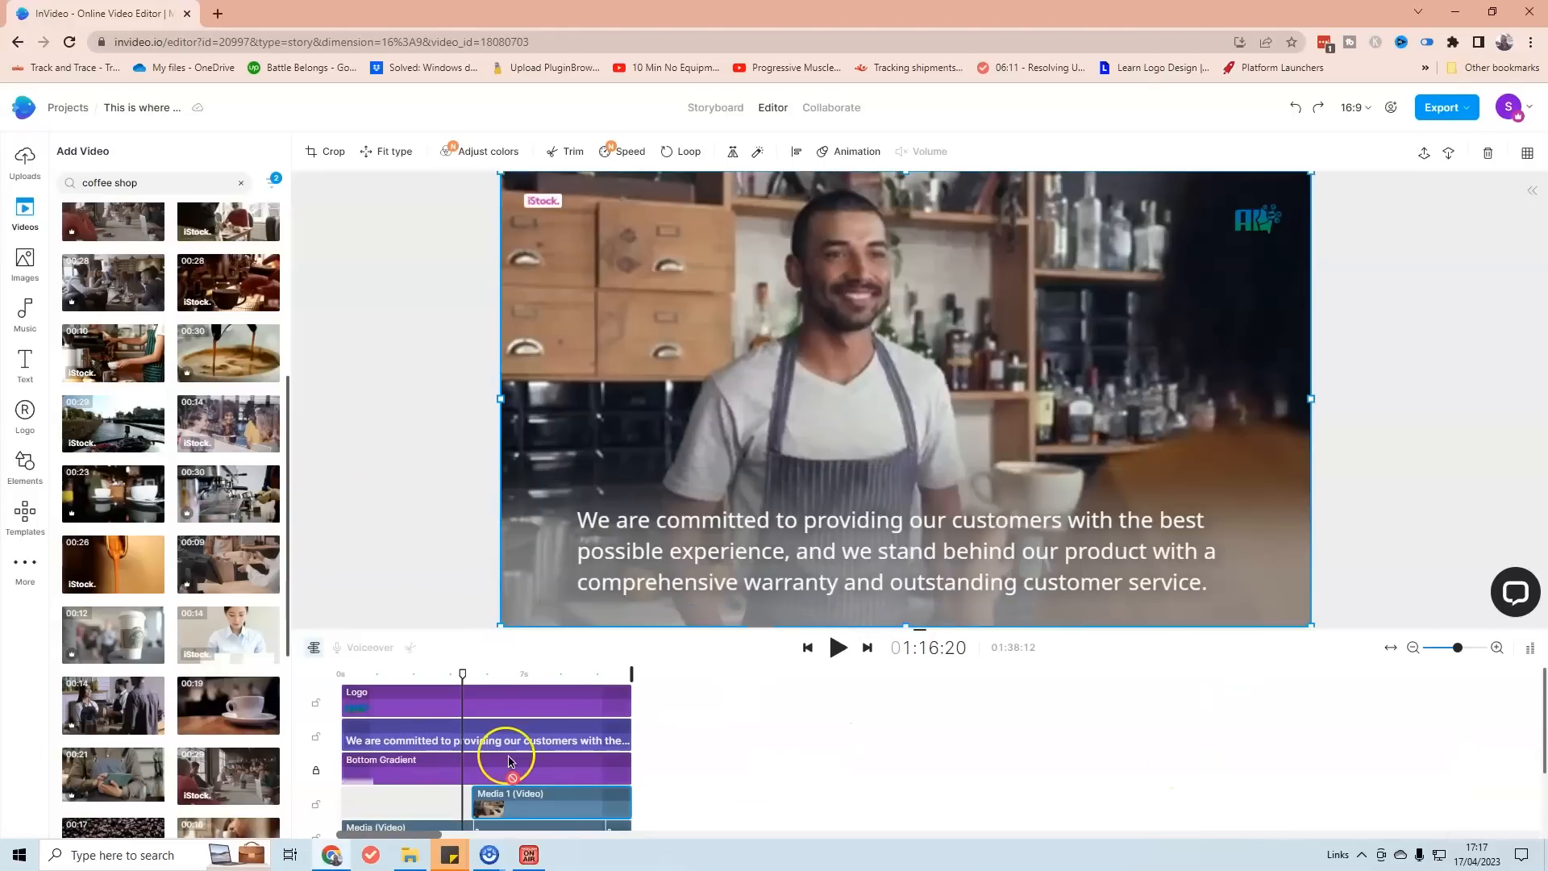
scroll(508, 746, "down", 2)
scroll(468, 729, "up", 2)
scroll(484, 705, "down", 2)
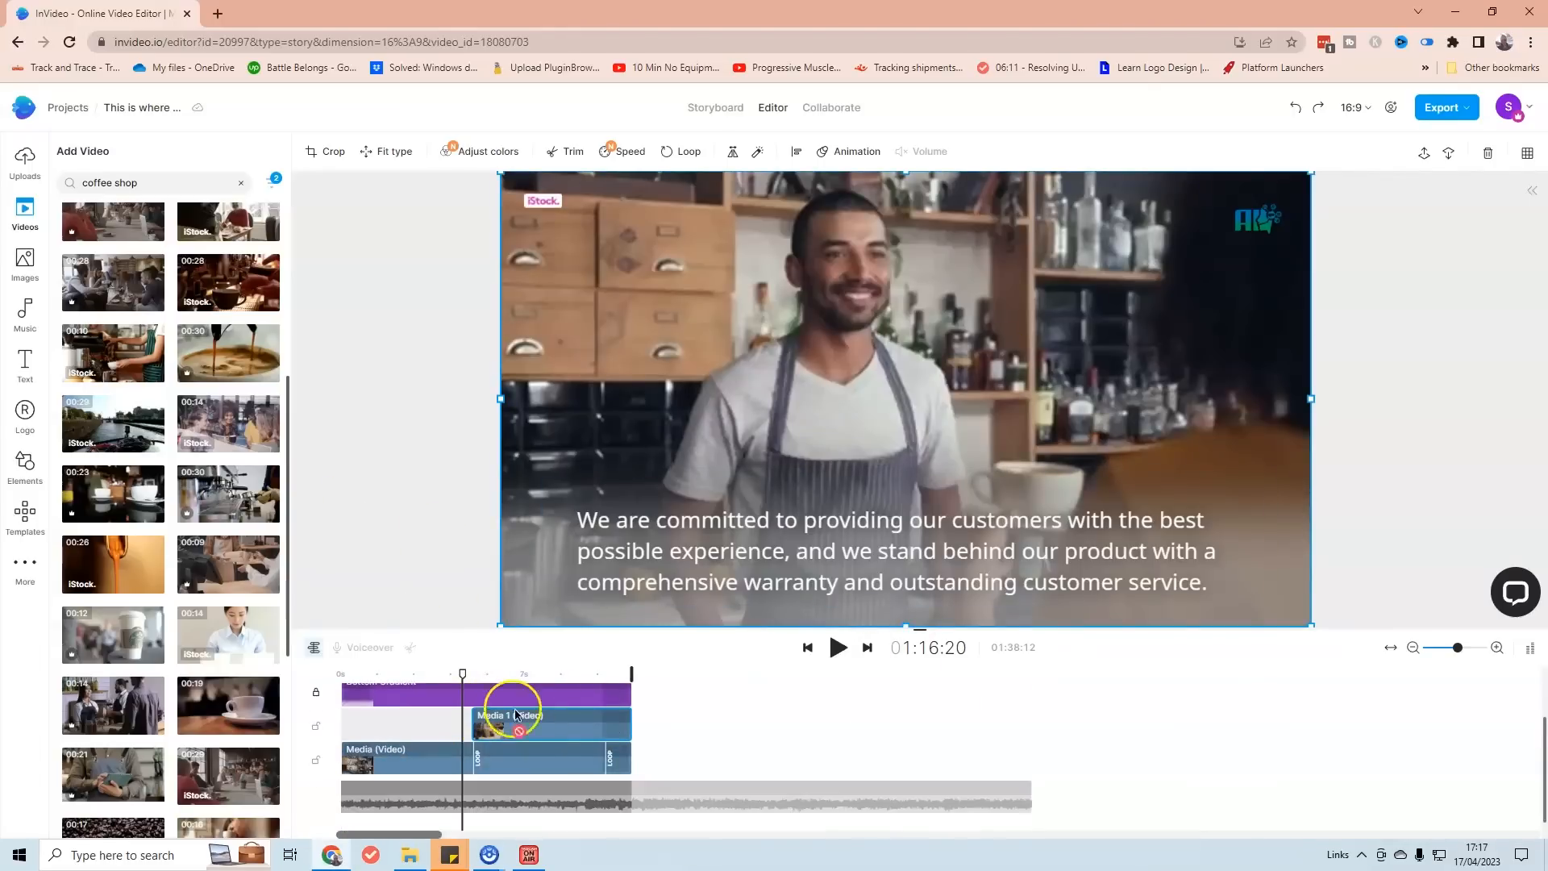
left_click(839, 648)
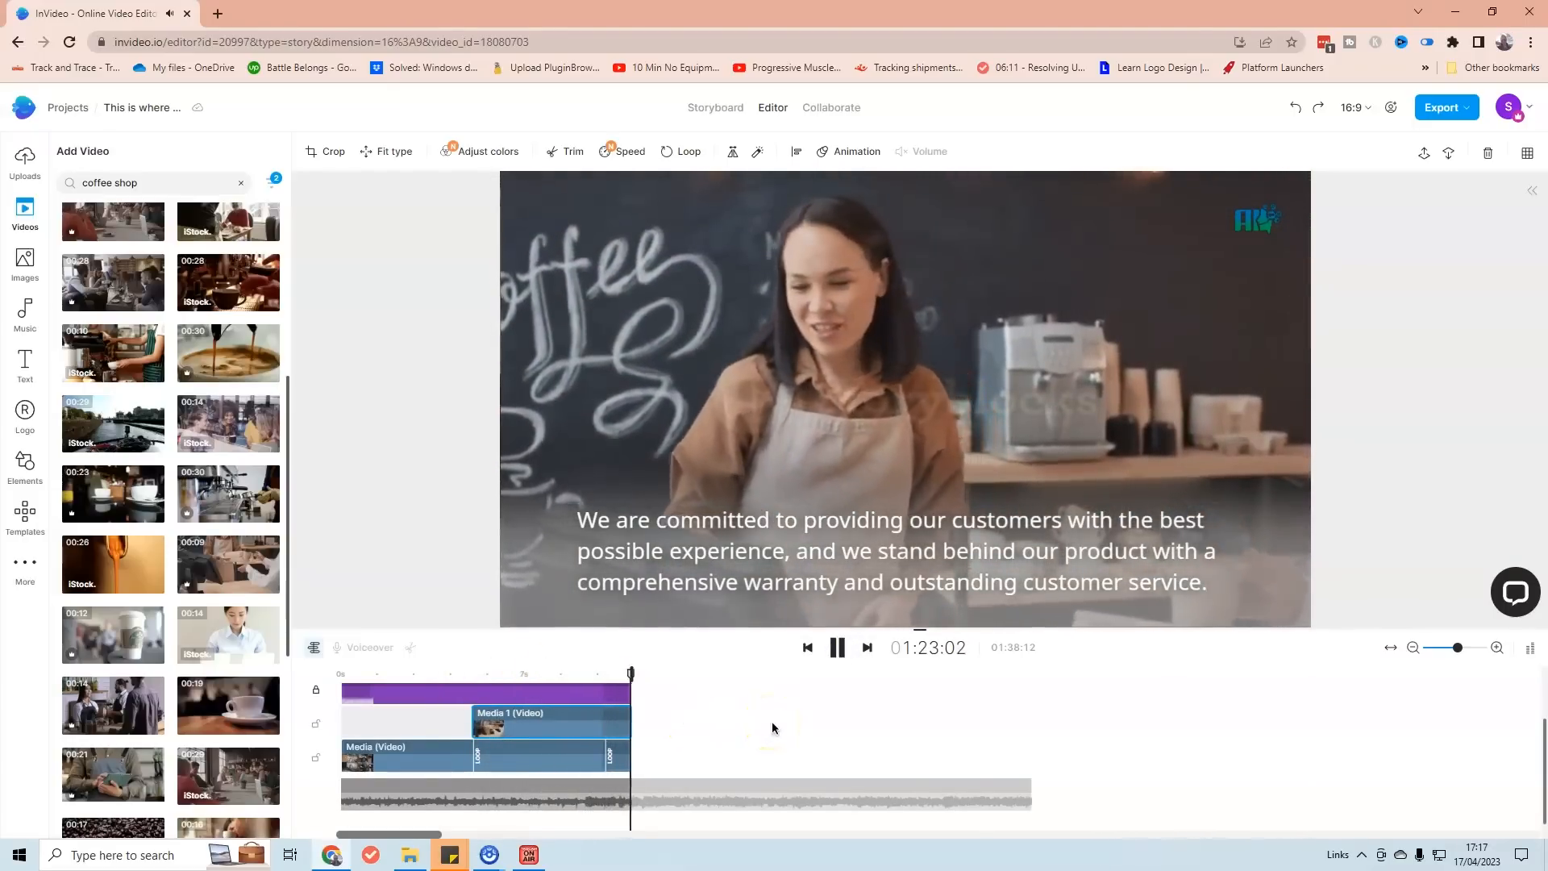
Undo the accidental shortening of scene #11 and return to the storyboard view.
mouse_move(625, 673)
left_mouse_down()
mouse_move(398, 675)
mouse_move(630, 673)
left_mouse_up()
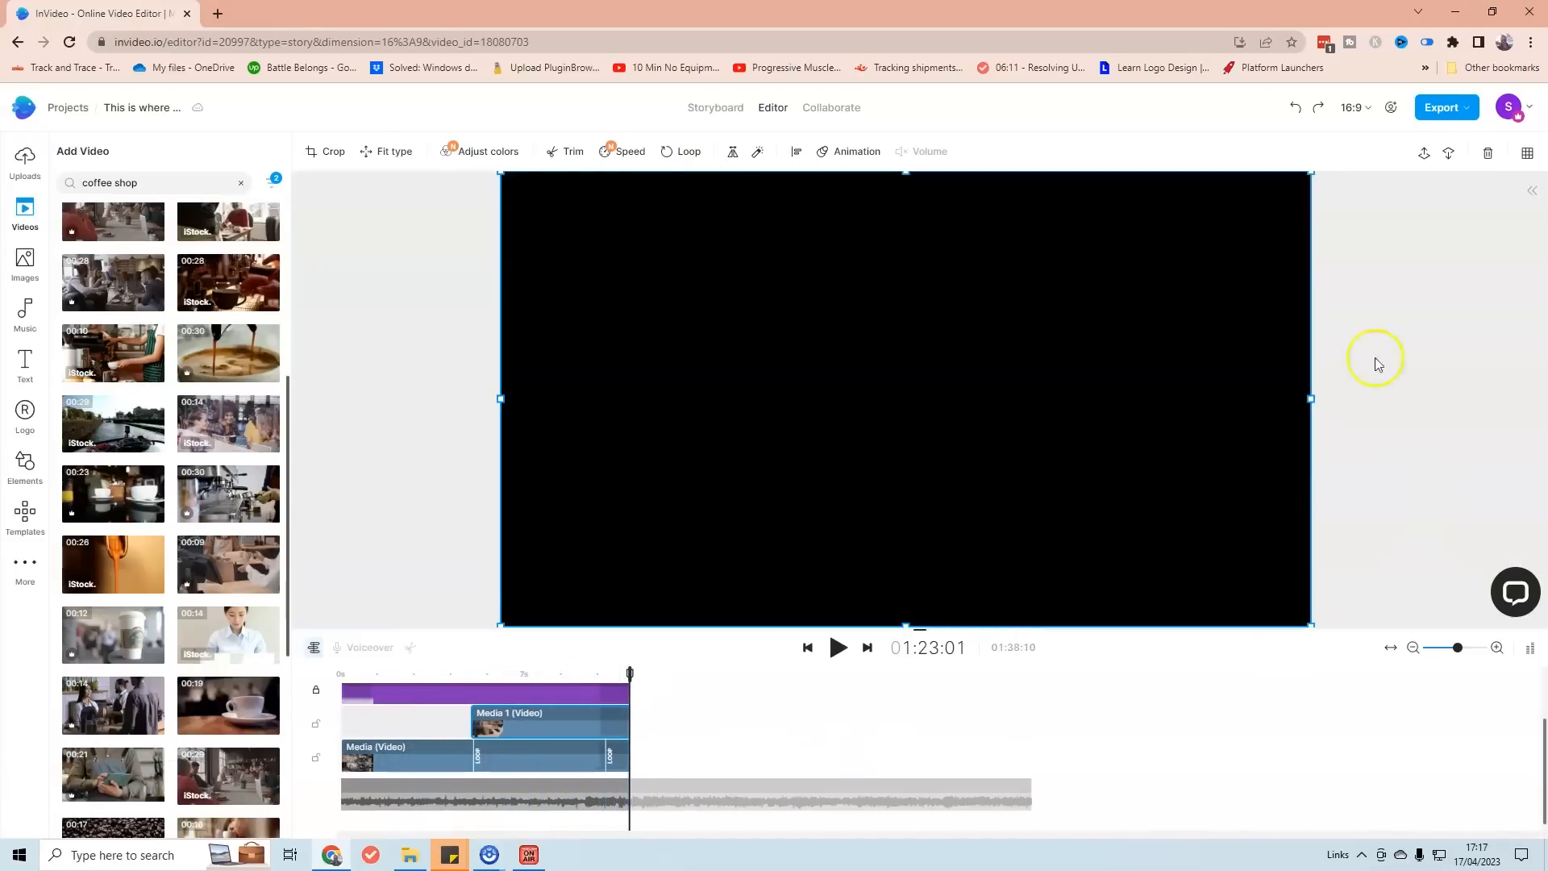
left_click(1299, 108)
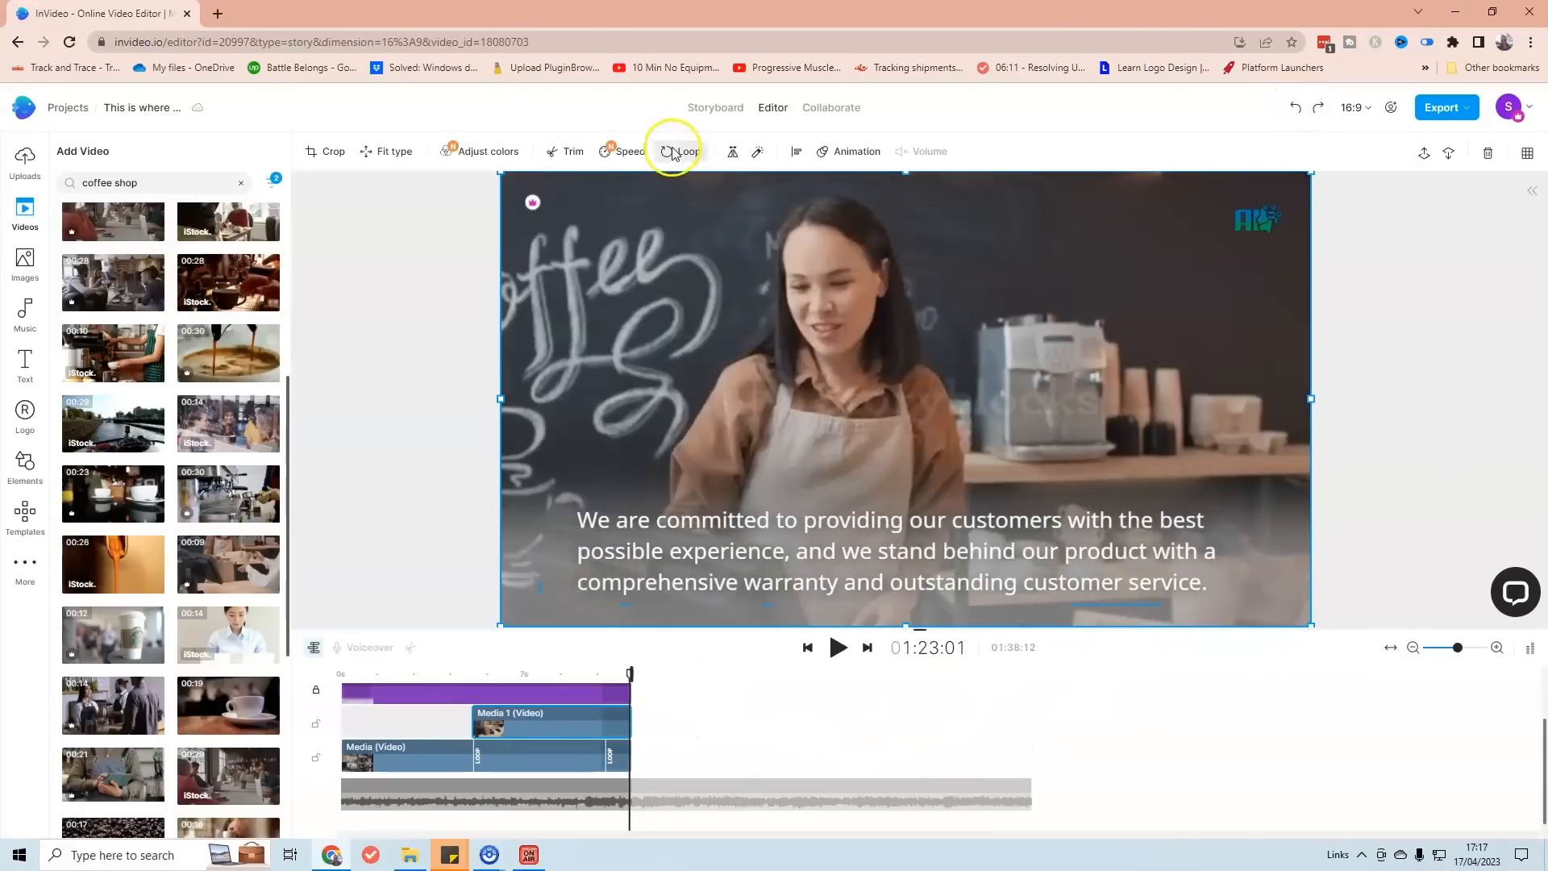
left_click(729, 112)
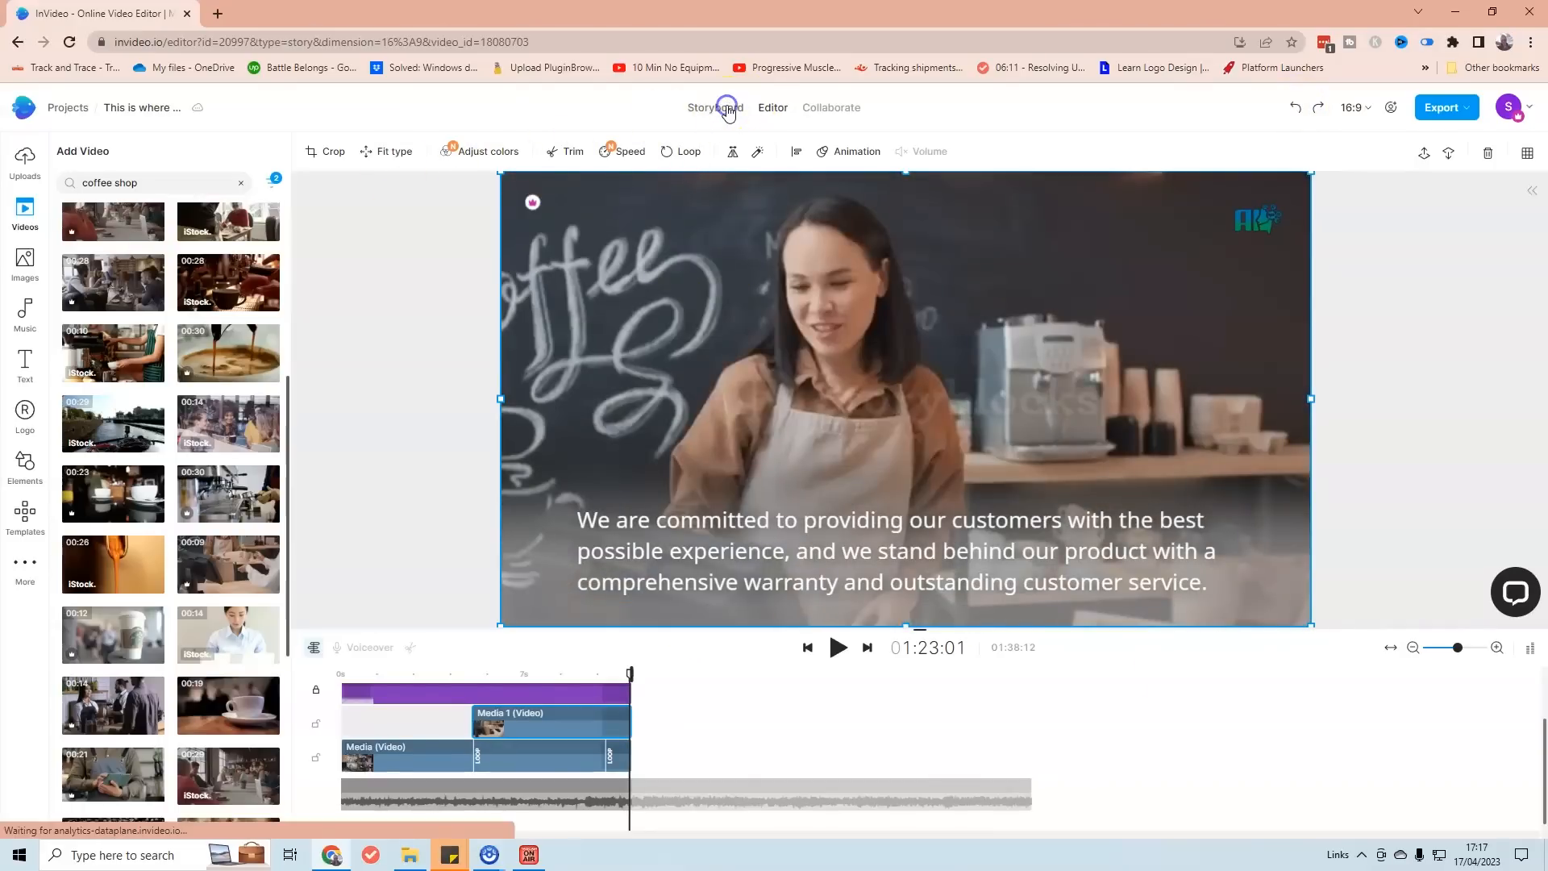
scroll(1185, 652, "down", 8)
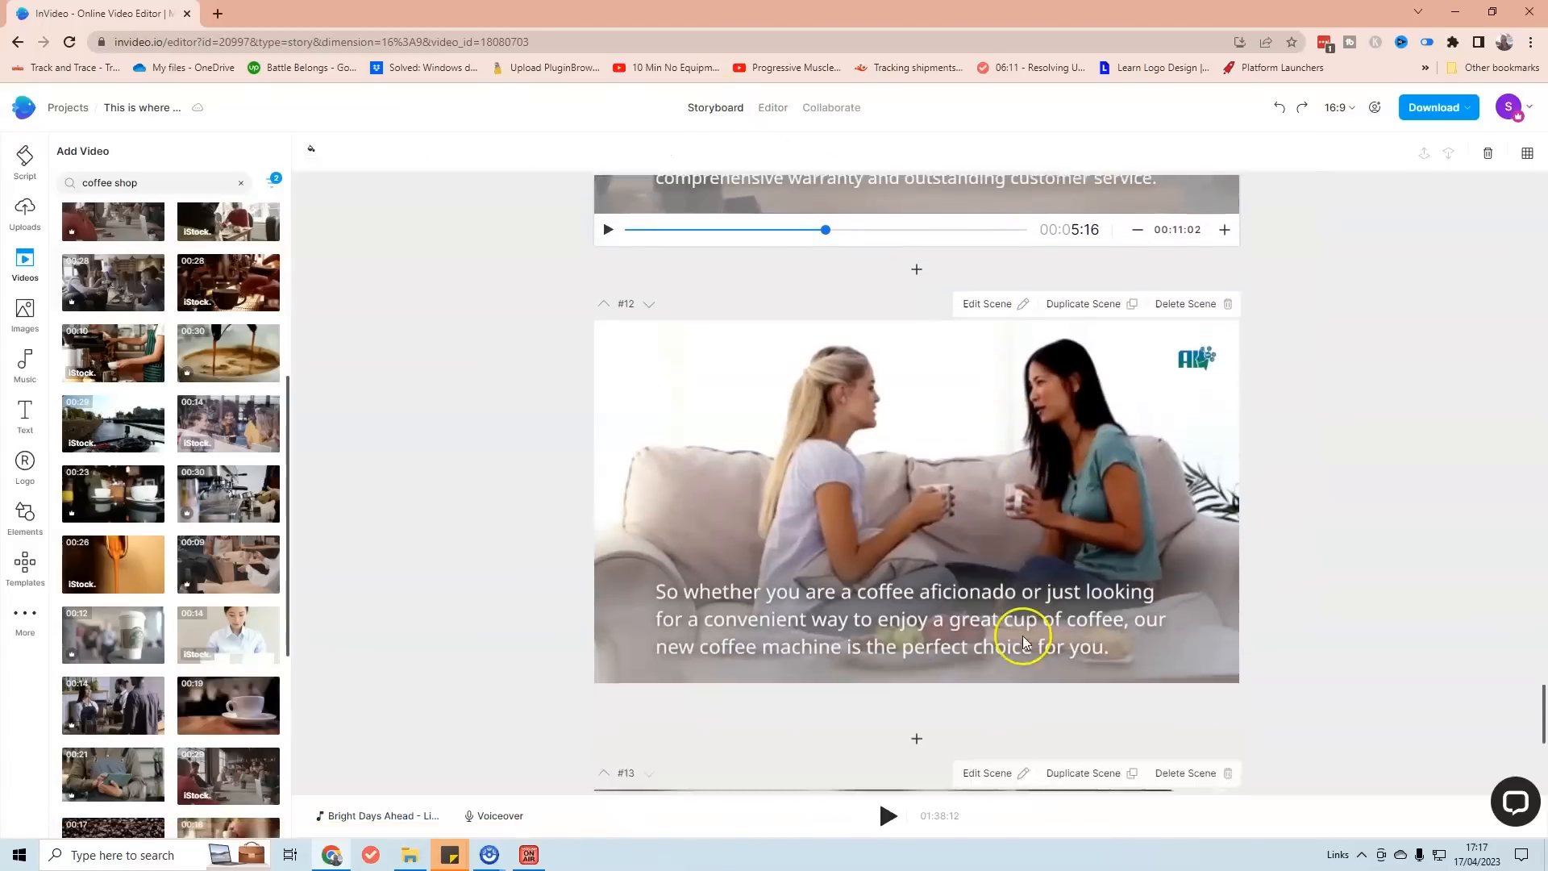
scroll(916, 416, "up", 8)
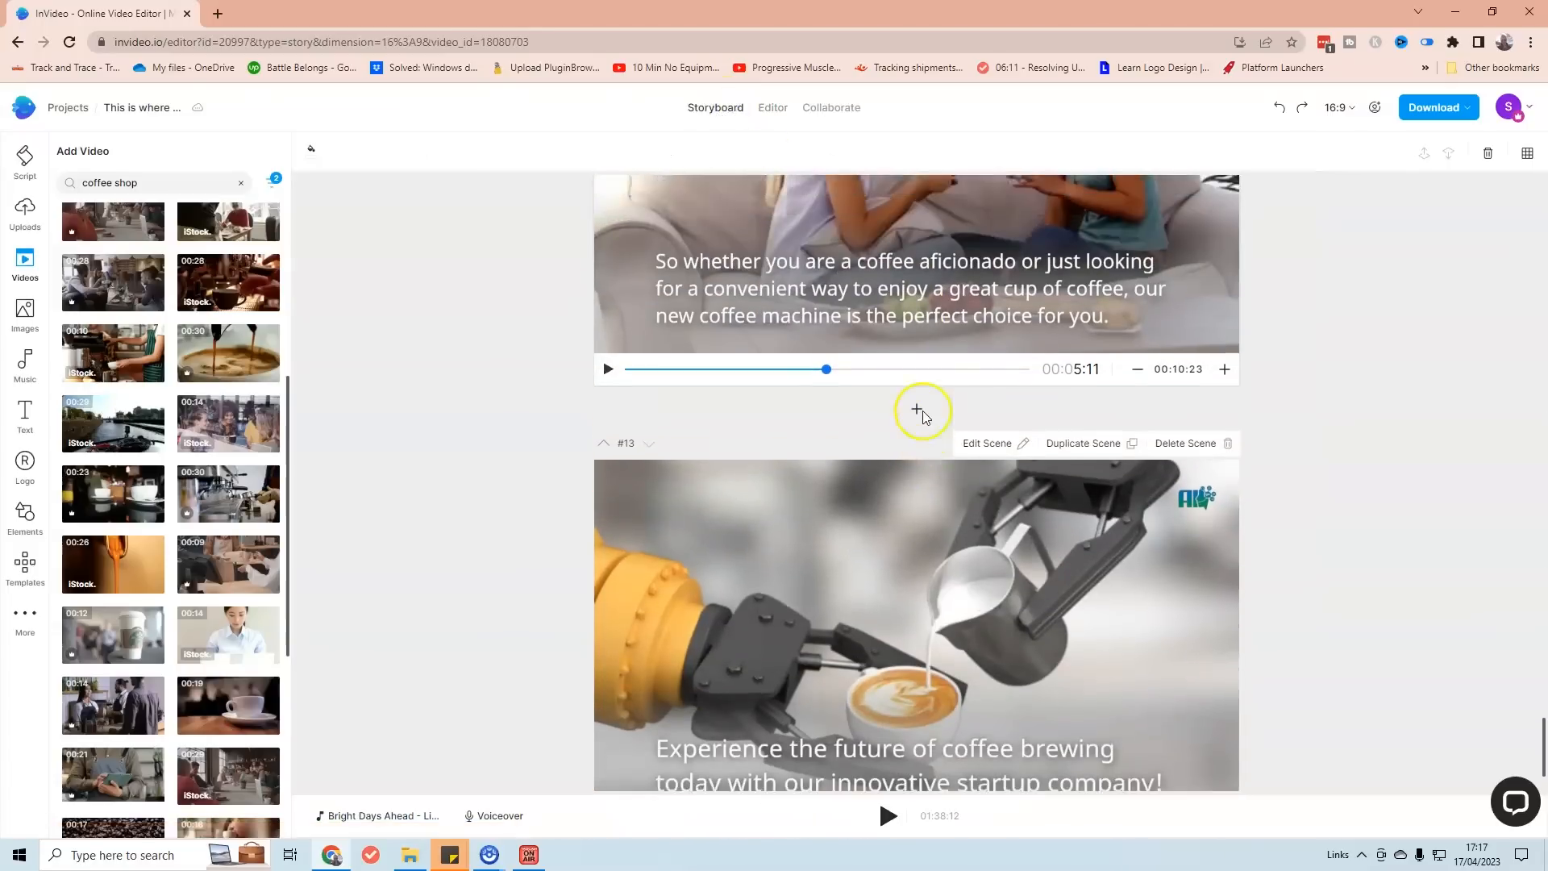
scroll(953, 419, "up", 6)
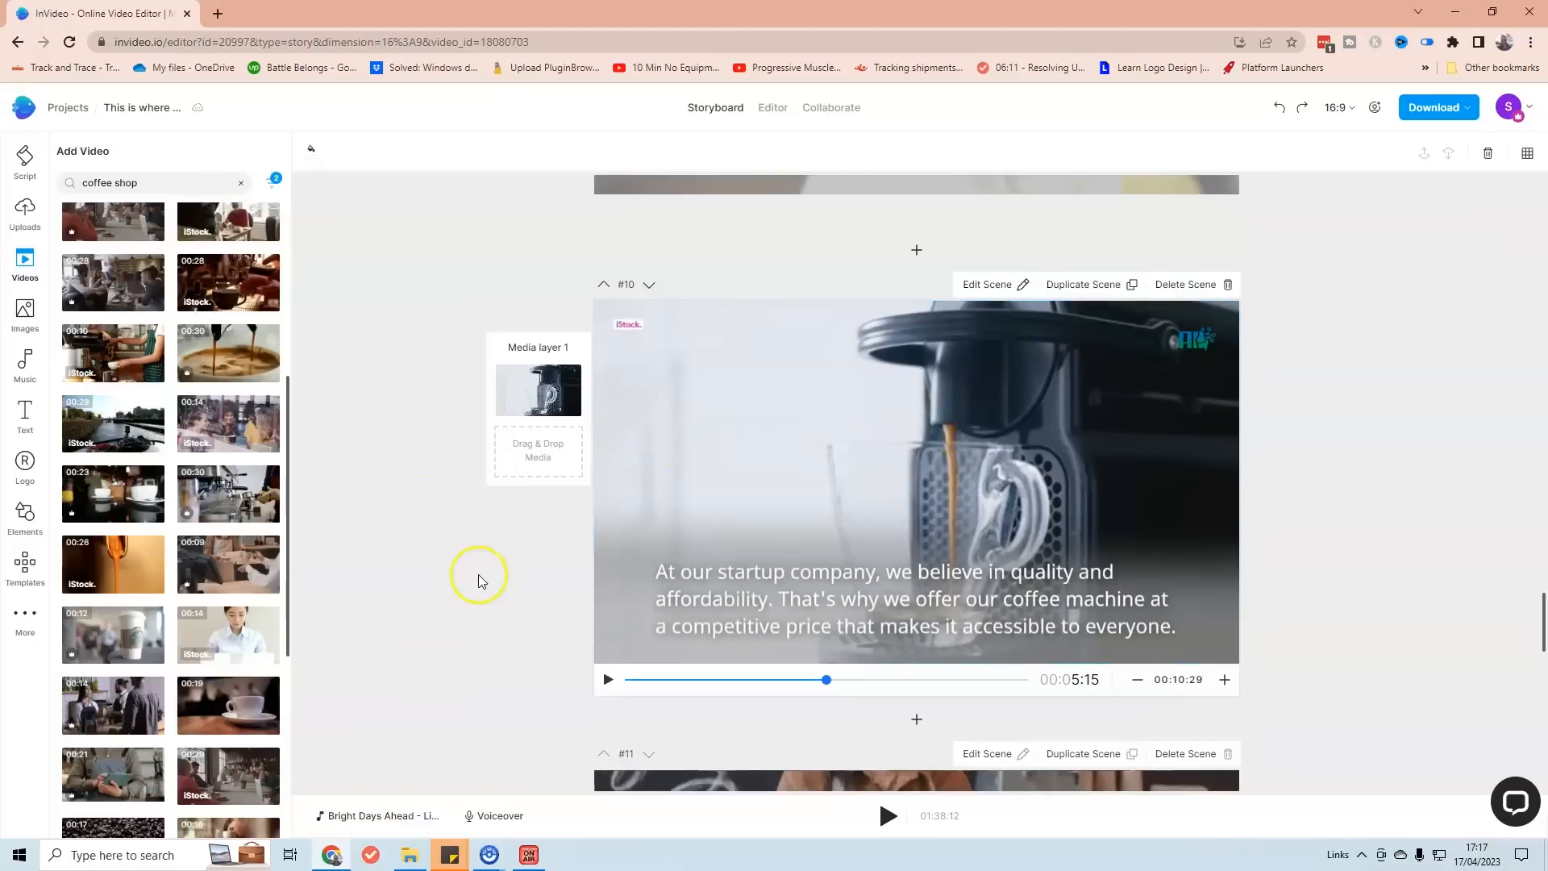
scroll(484, 580, "down", 7)
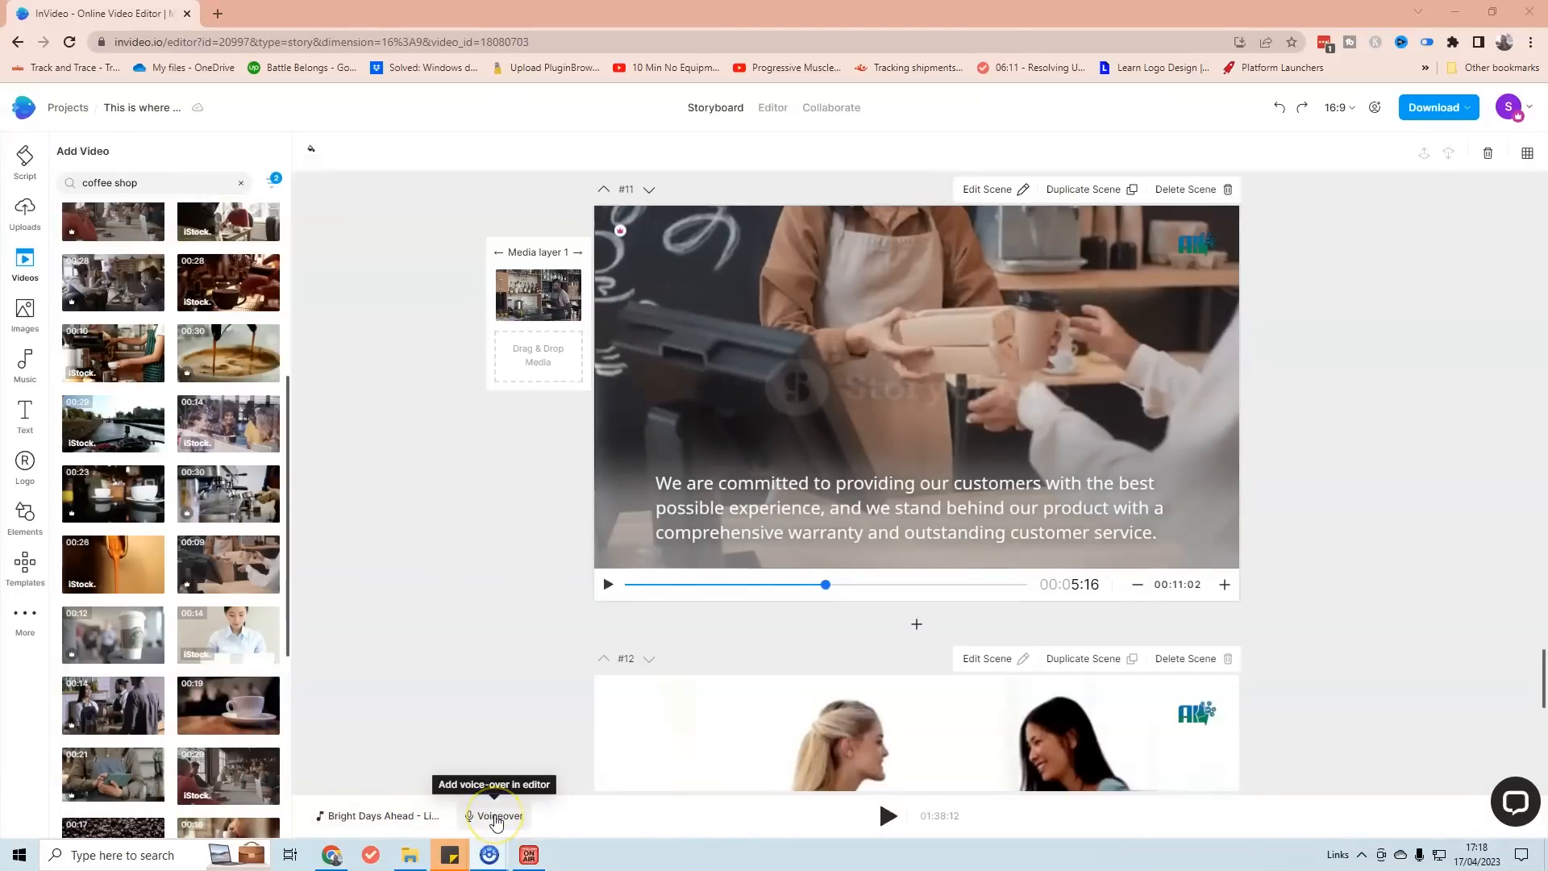
Start an automated text-to-speech voiceover for scene #11 and set its language to British English.
left_click(496, 816)
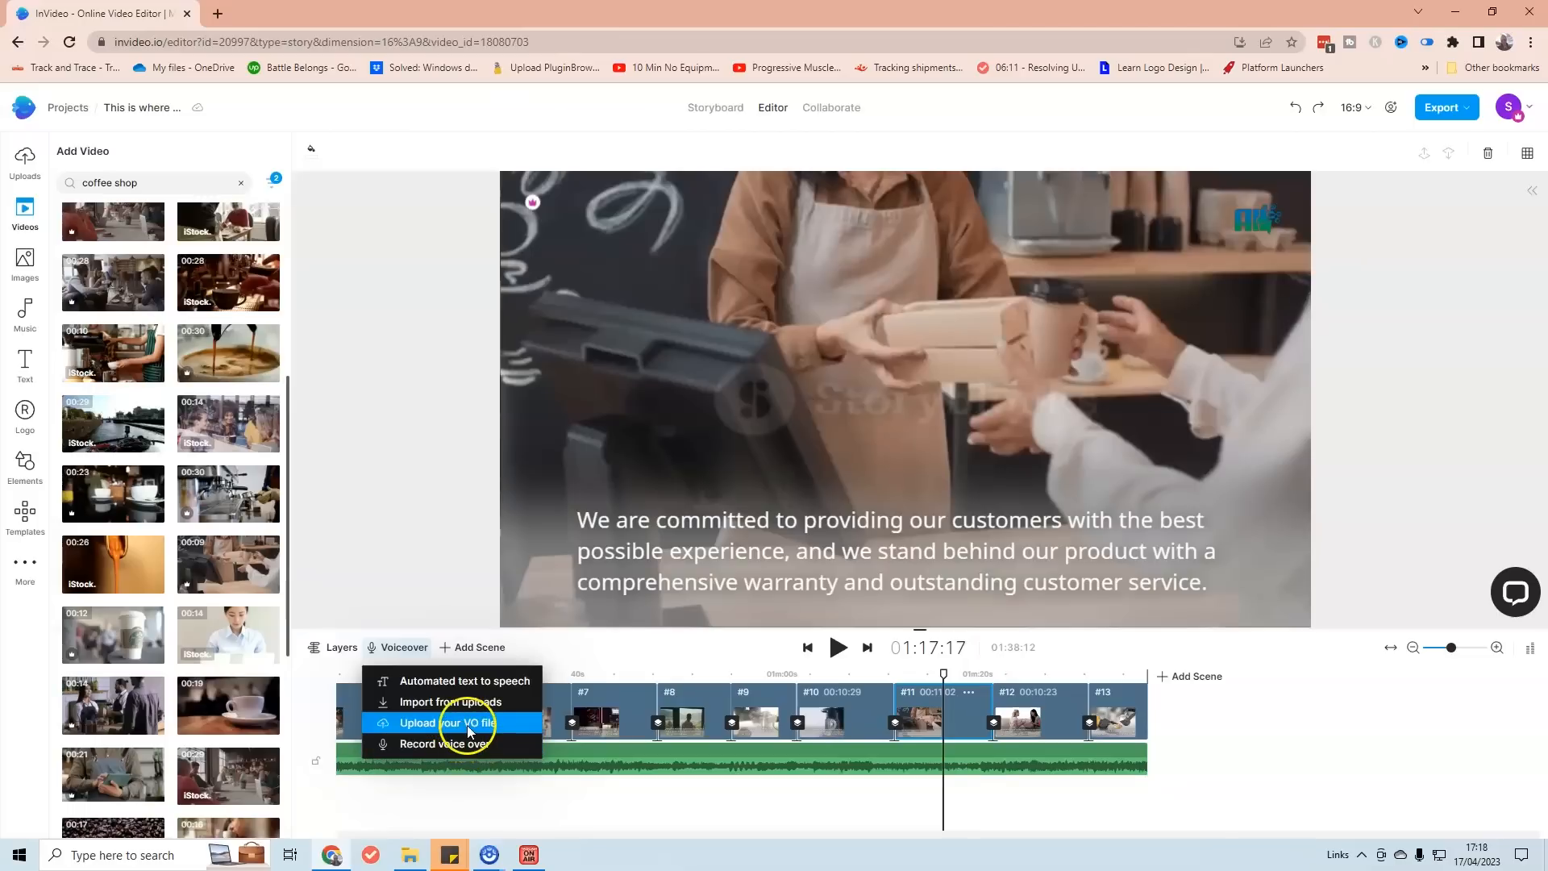
left_click(482, 684)
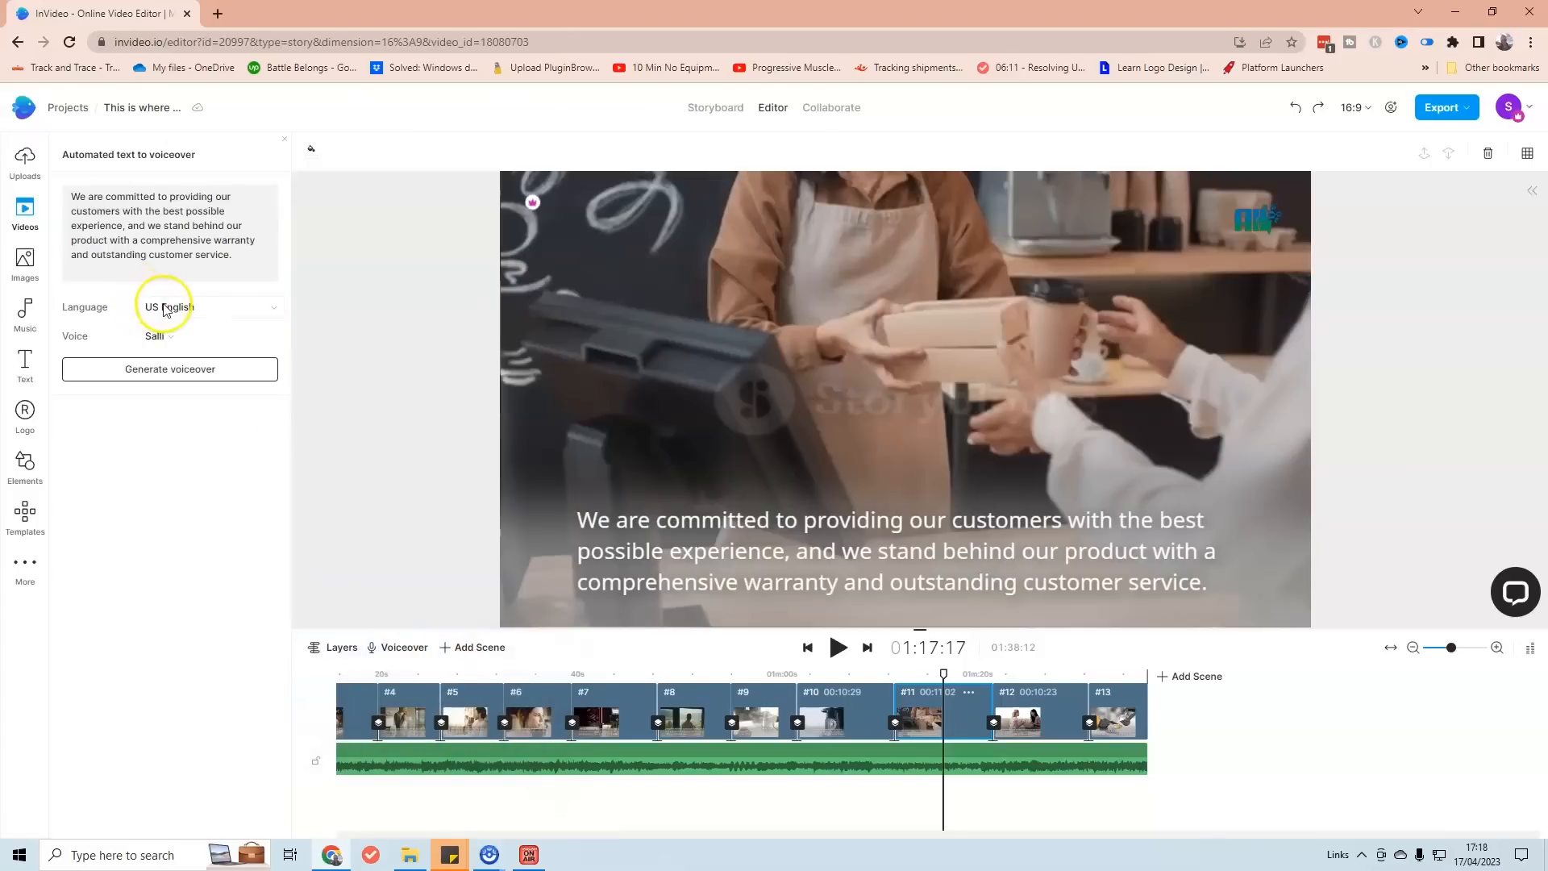
left_click(186, 311)
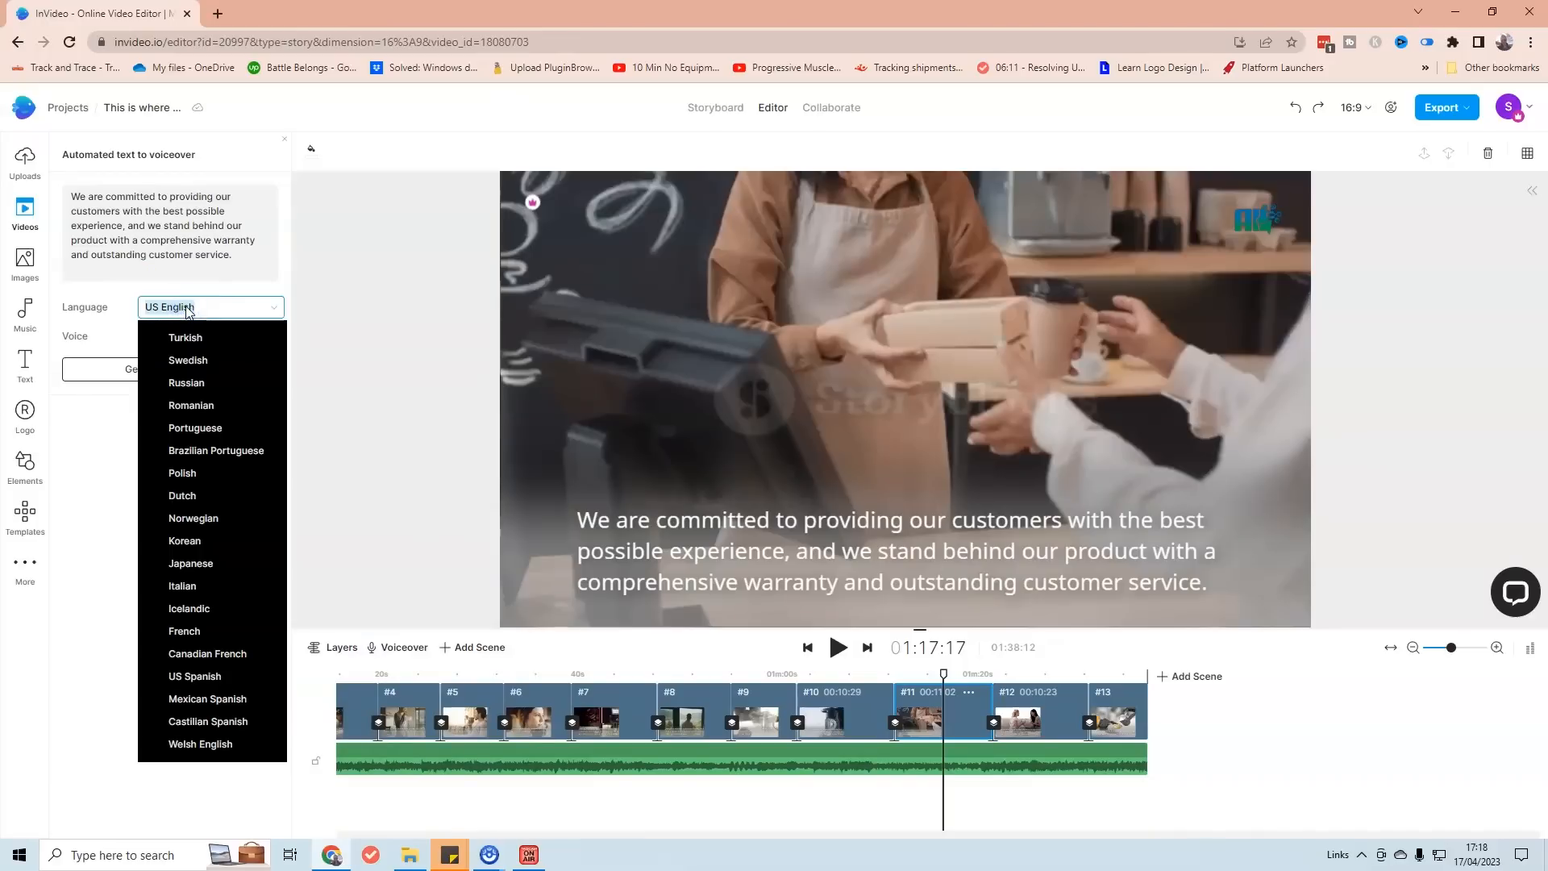
scroll(234, 613, "down", 2)
scroll(214, 605, "down", 1)
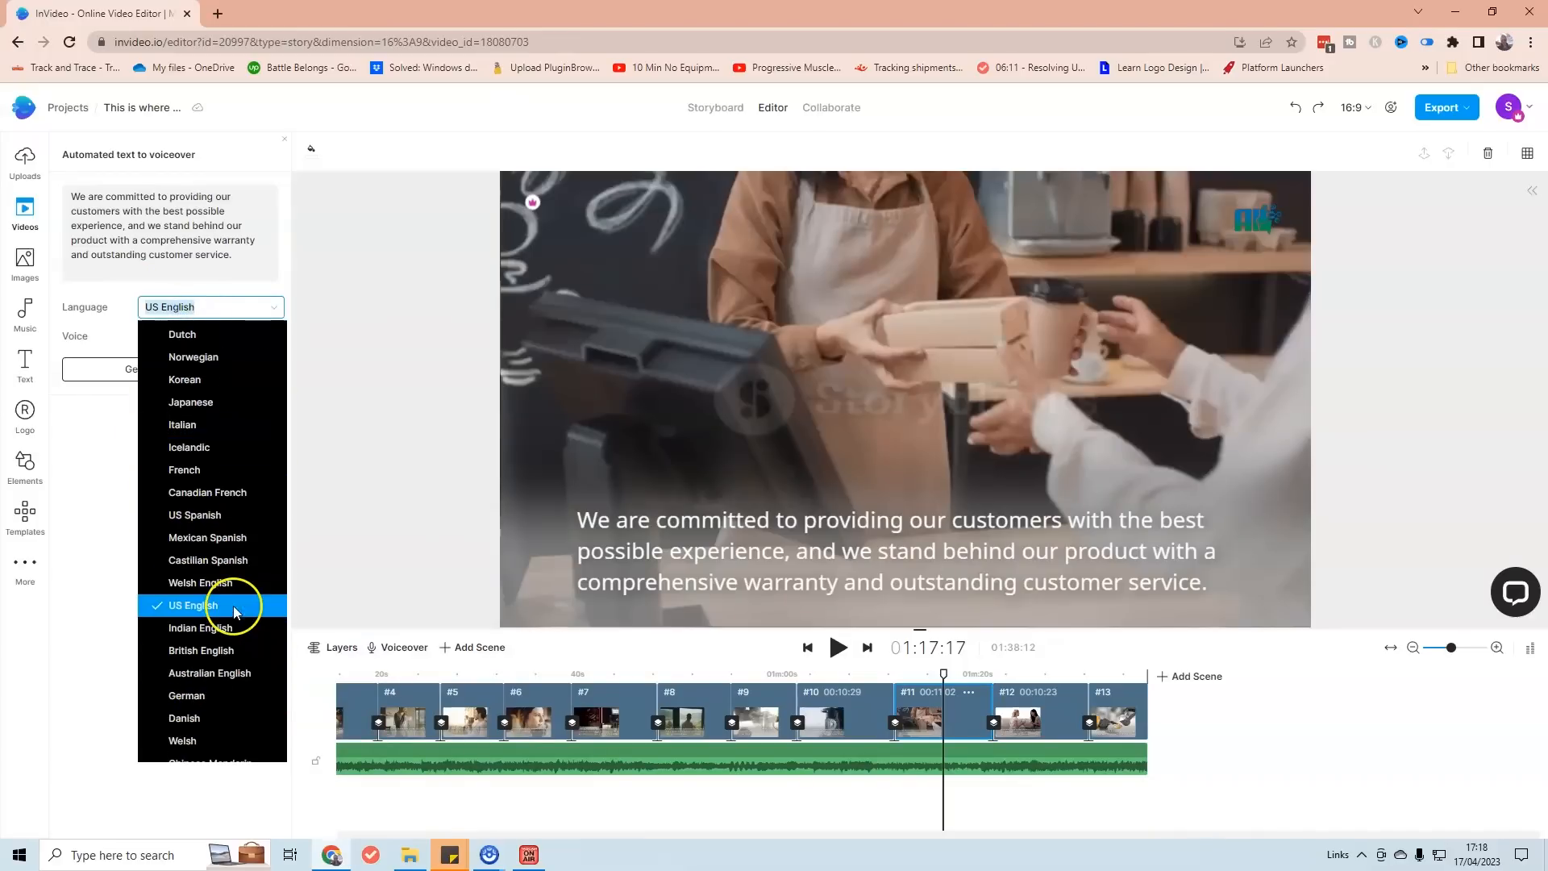
left_click(213, 647)
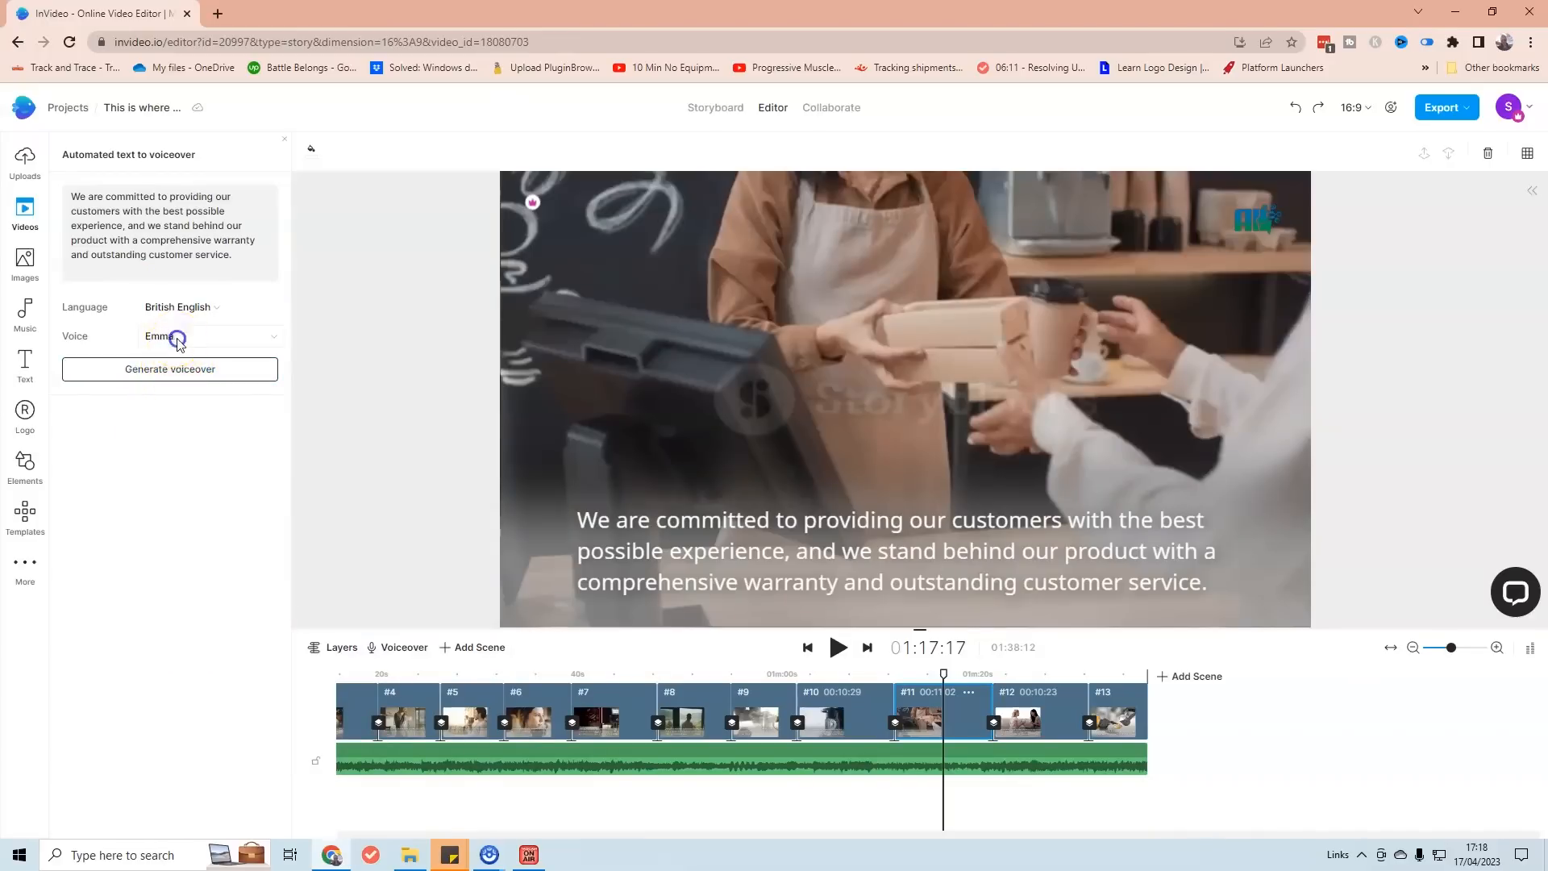
Listen to the British English voice samples and choose Amy for the voiceover.
left_click(177, 338)
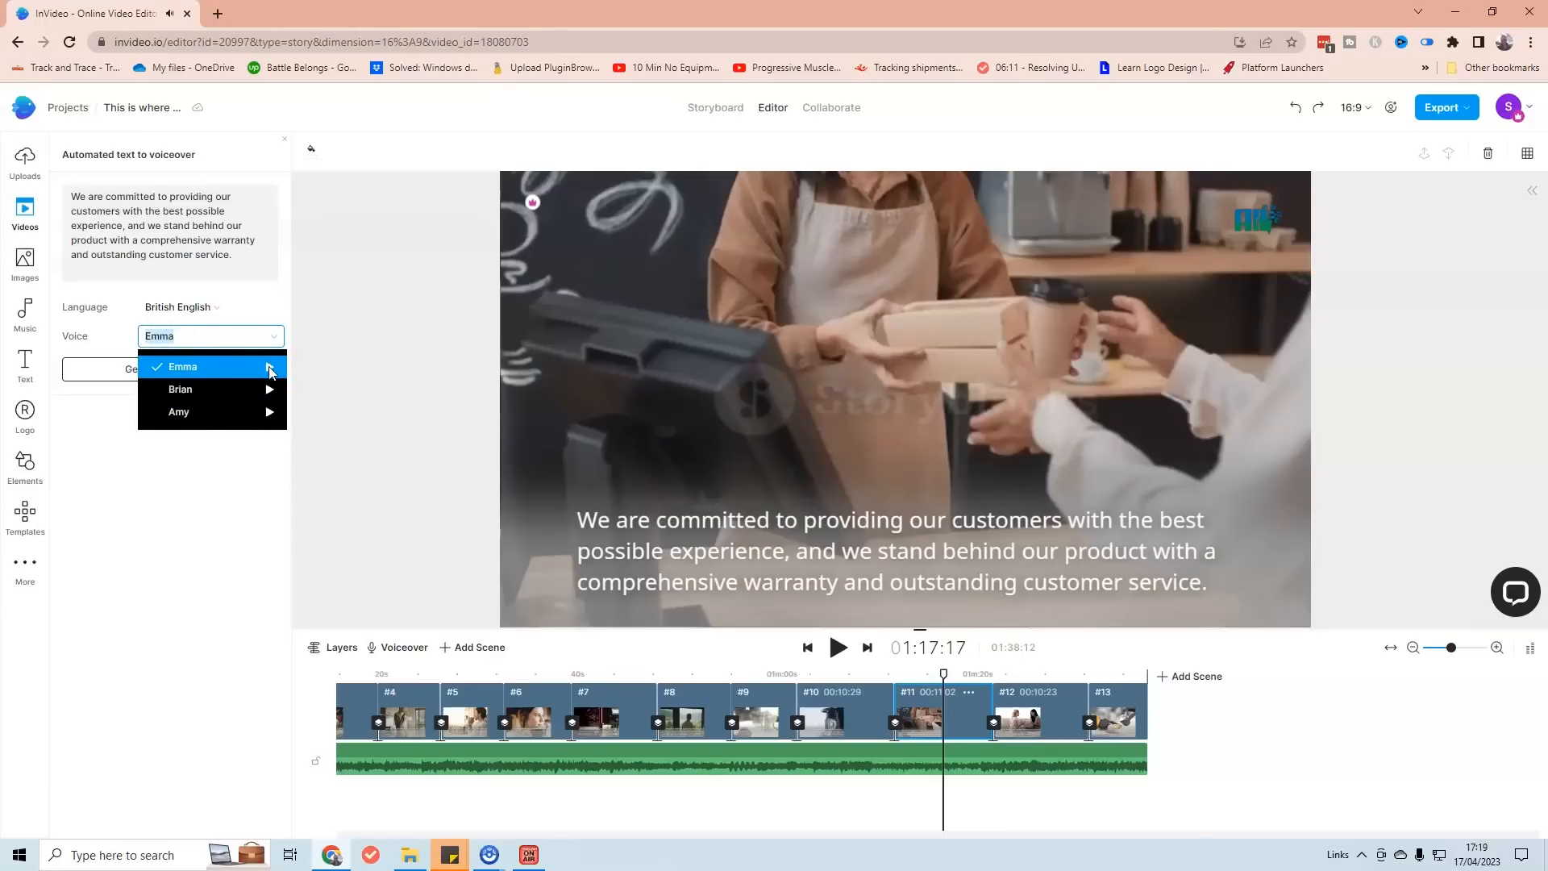
left_click(269, 390)
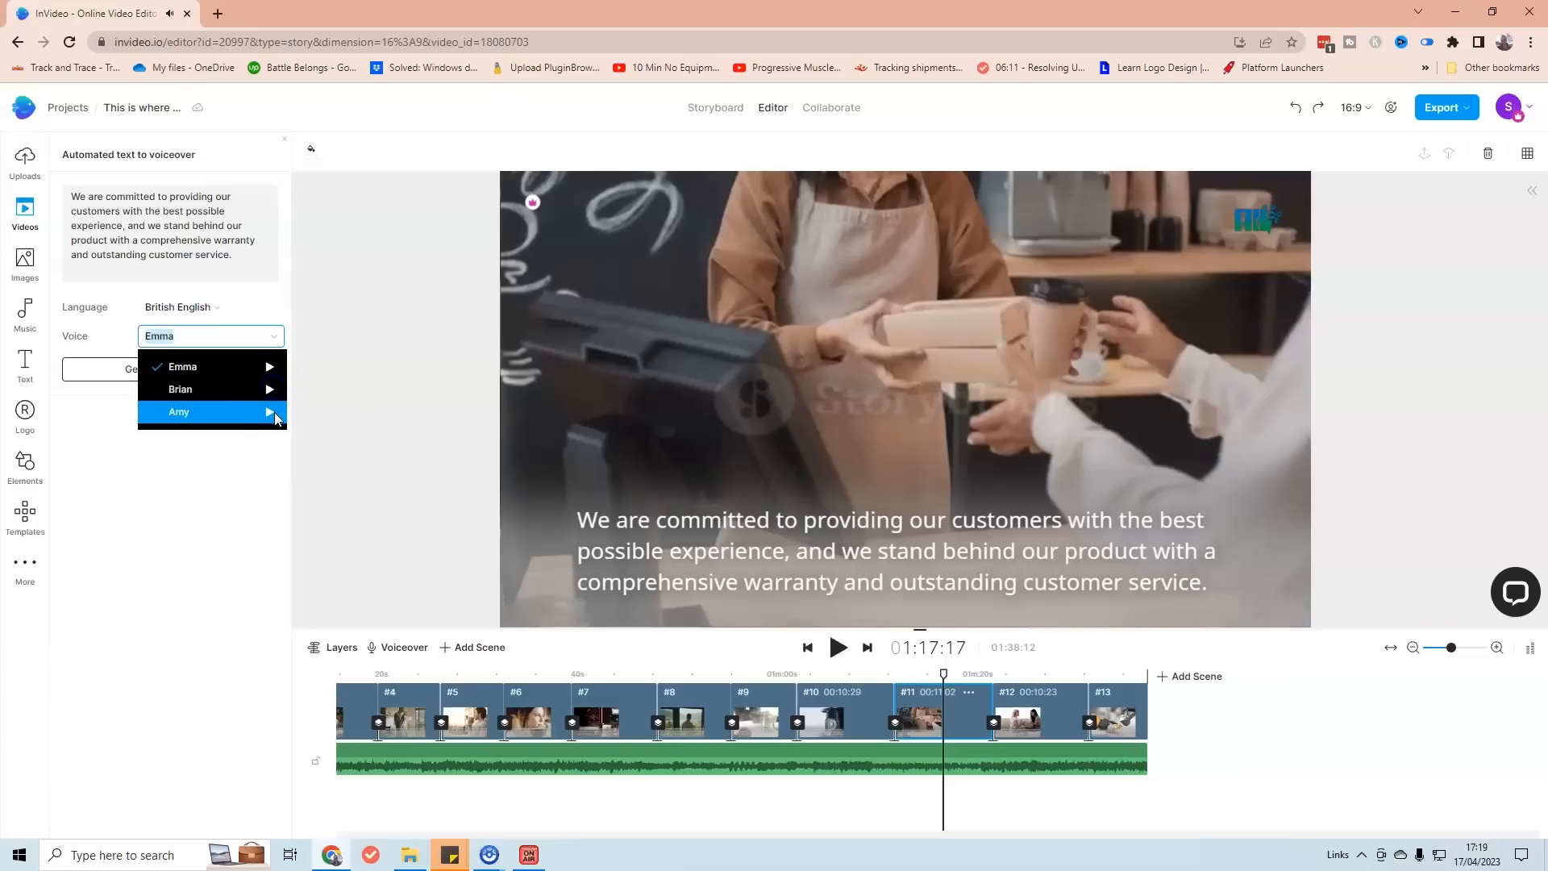
left_click(274, 413)
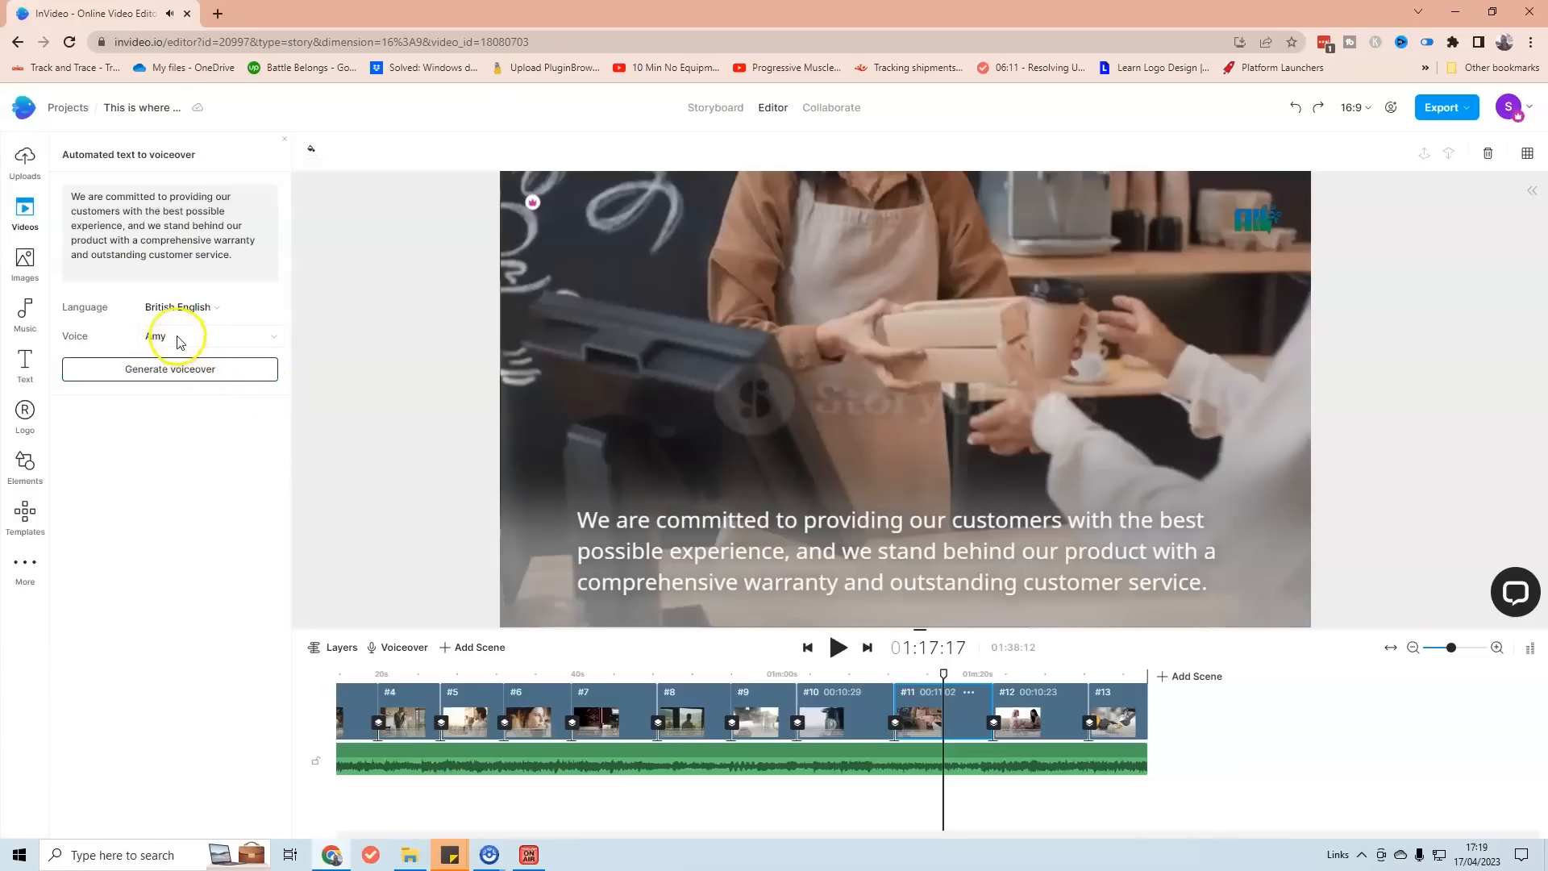
left_click(176, 337)
left_click(269, 412)
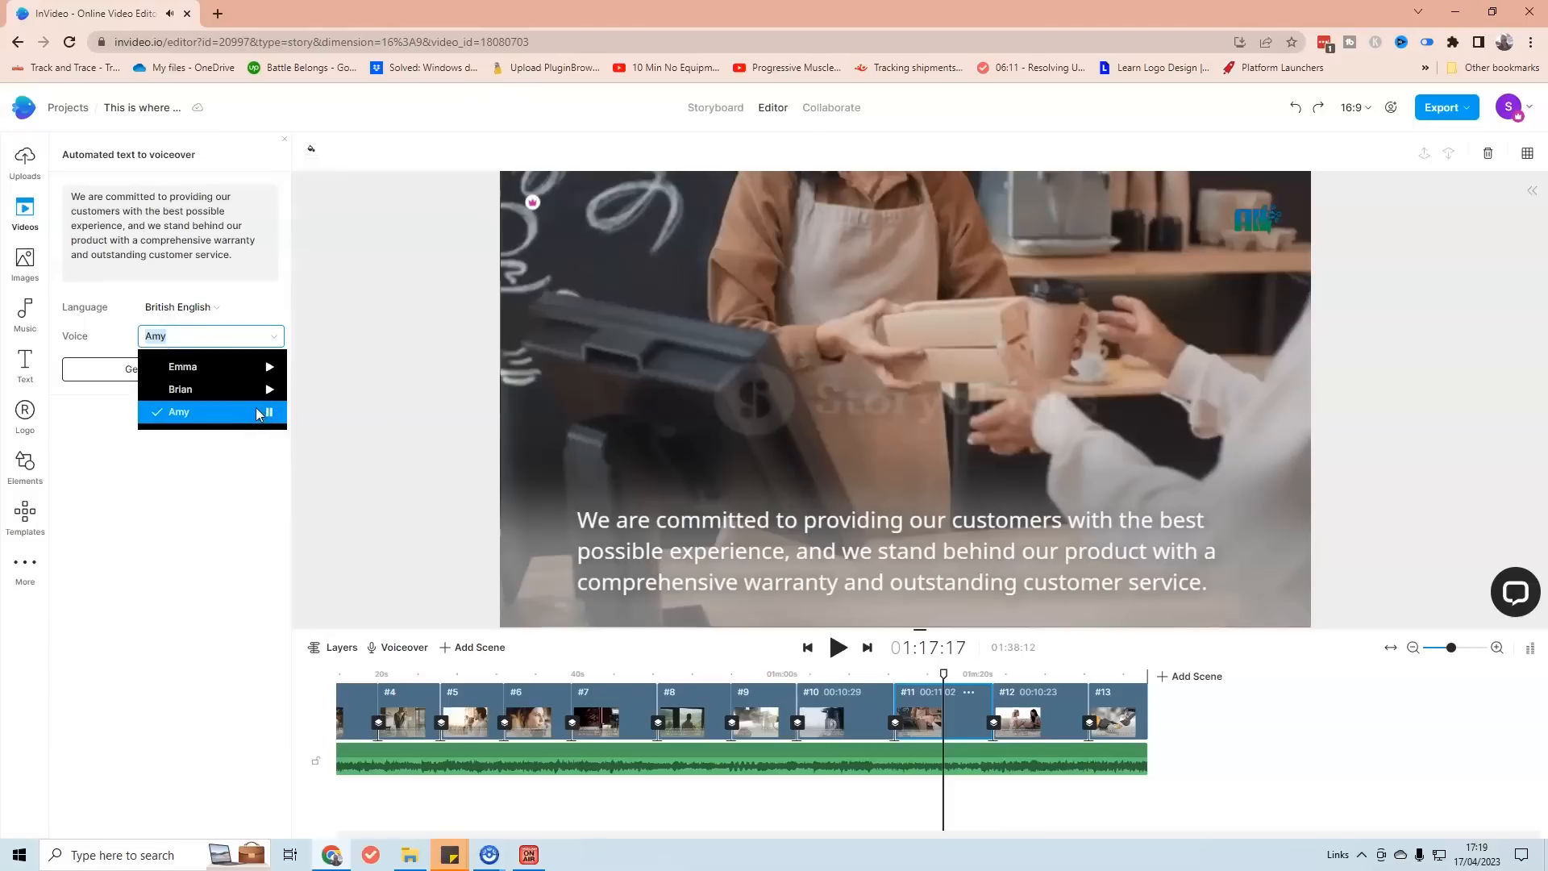
left_click(232, 517)
Generate scene #11's voiceover, listen to its preview, and add automated voiceovers for all scenes.
left_click(173, 379)
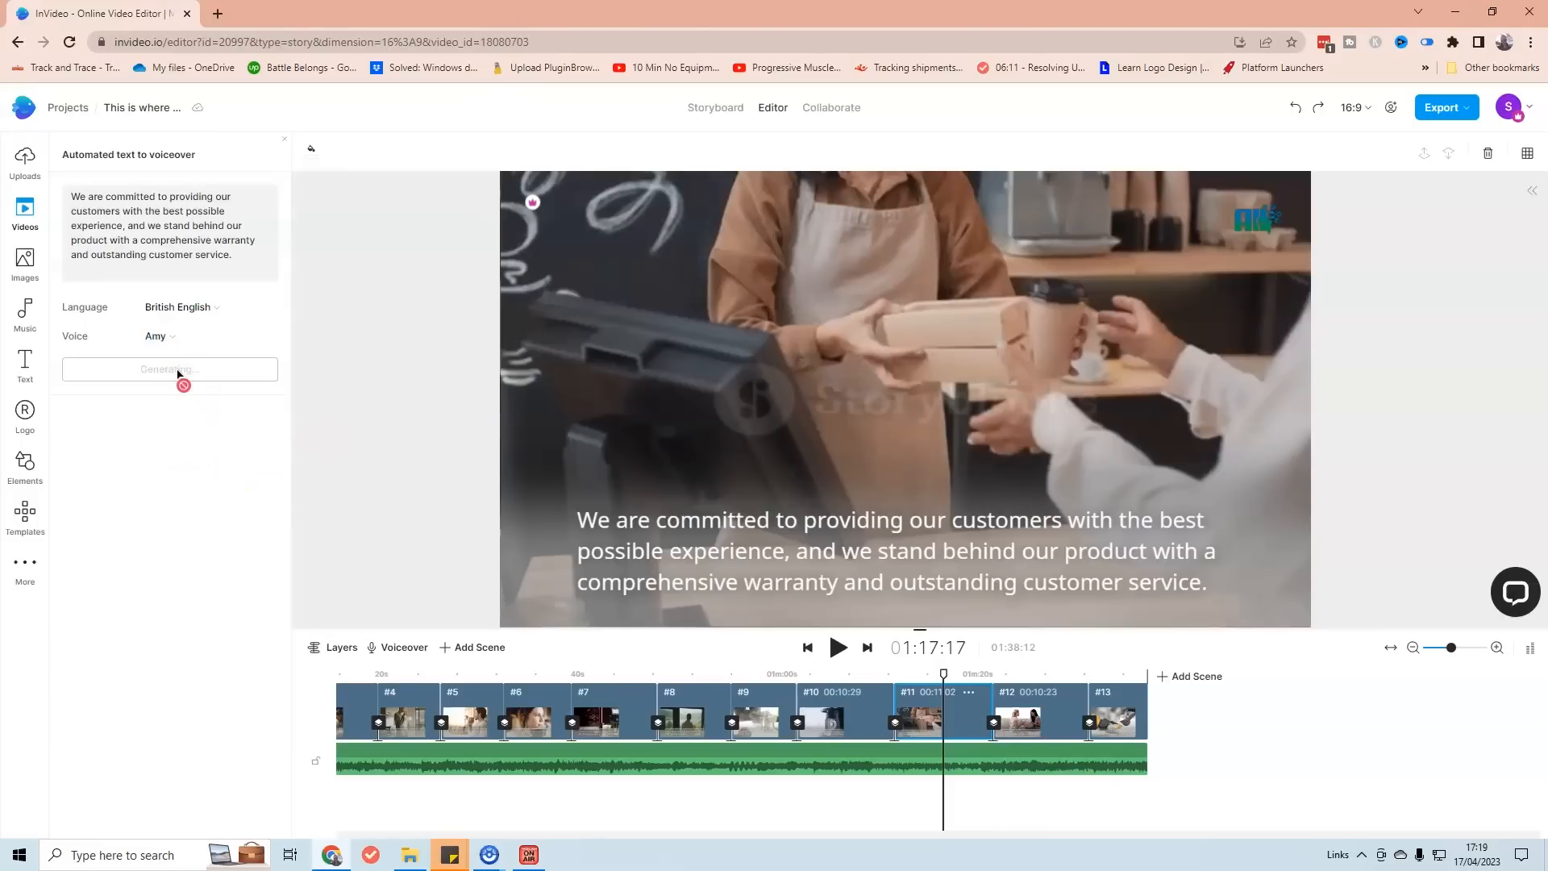
left_click(186, 370)
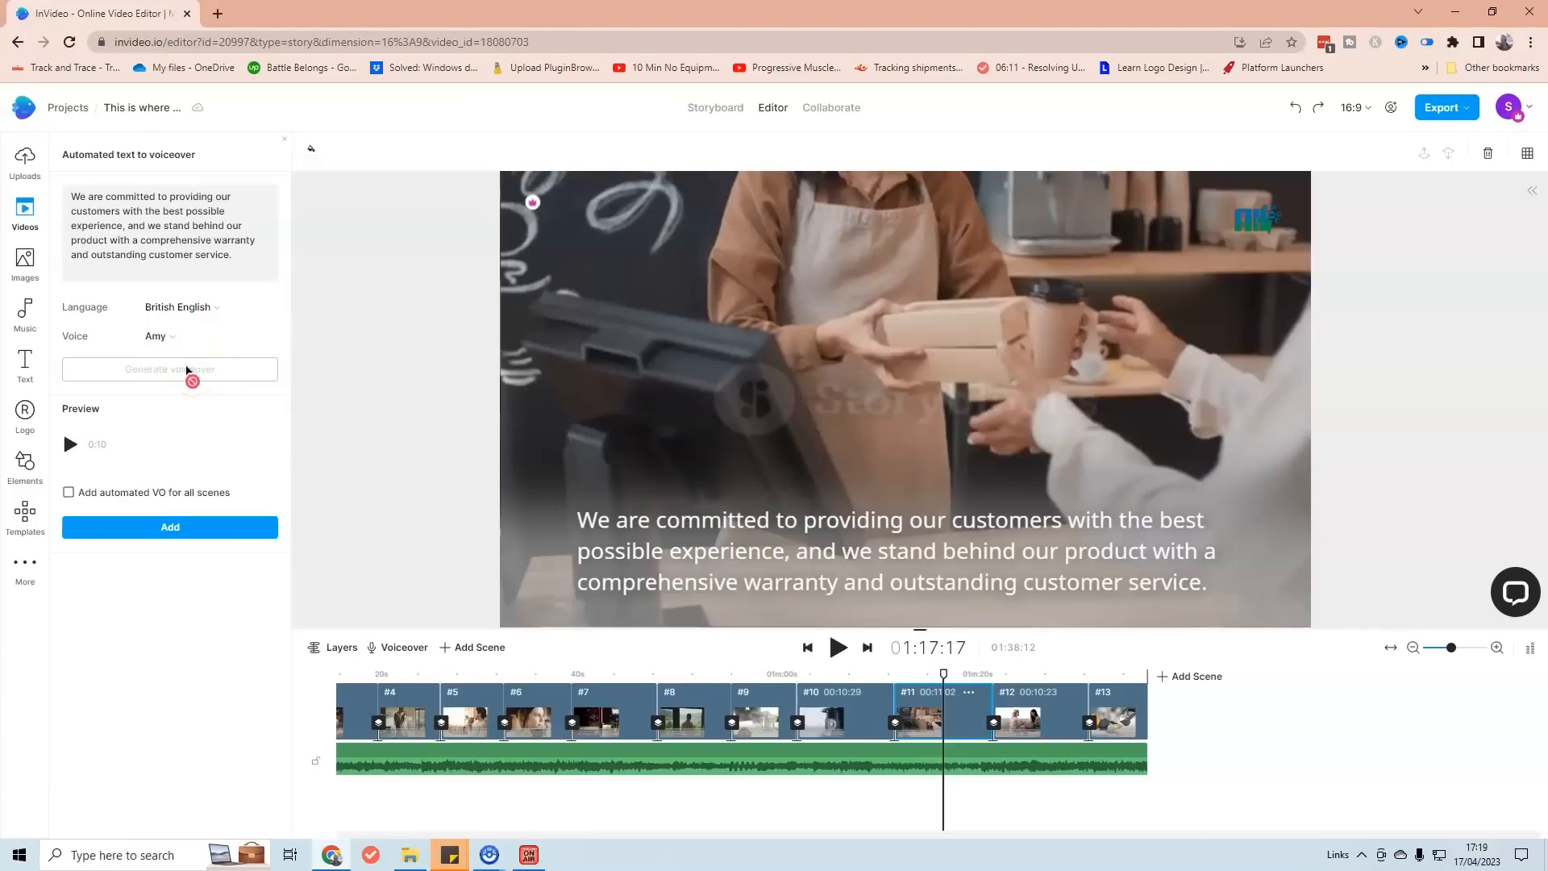
left_click(71, 444)
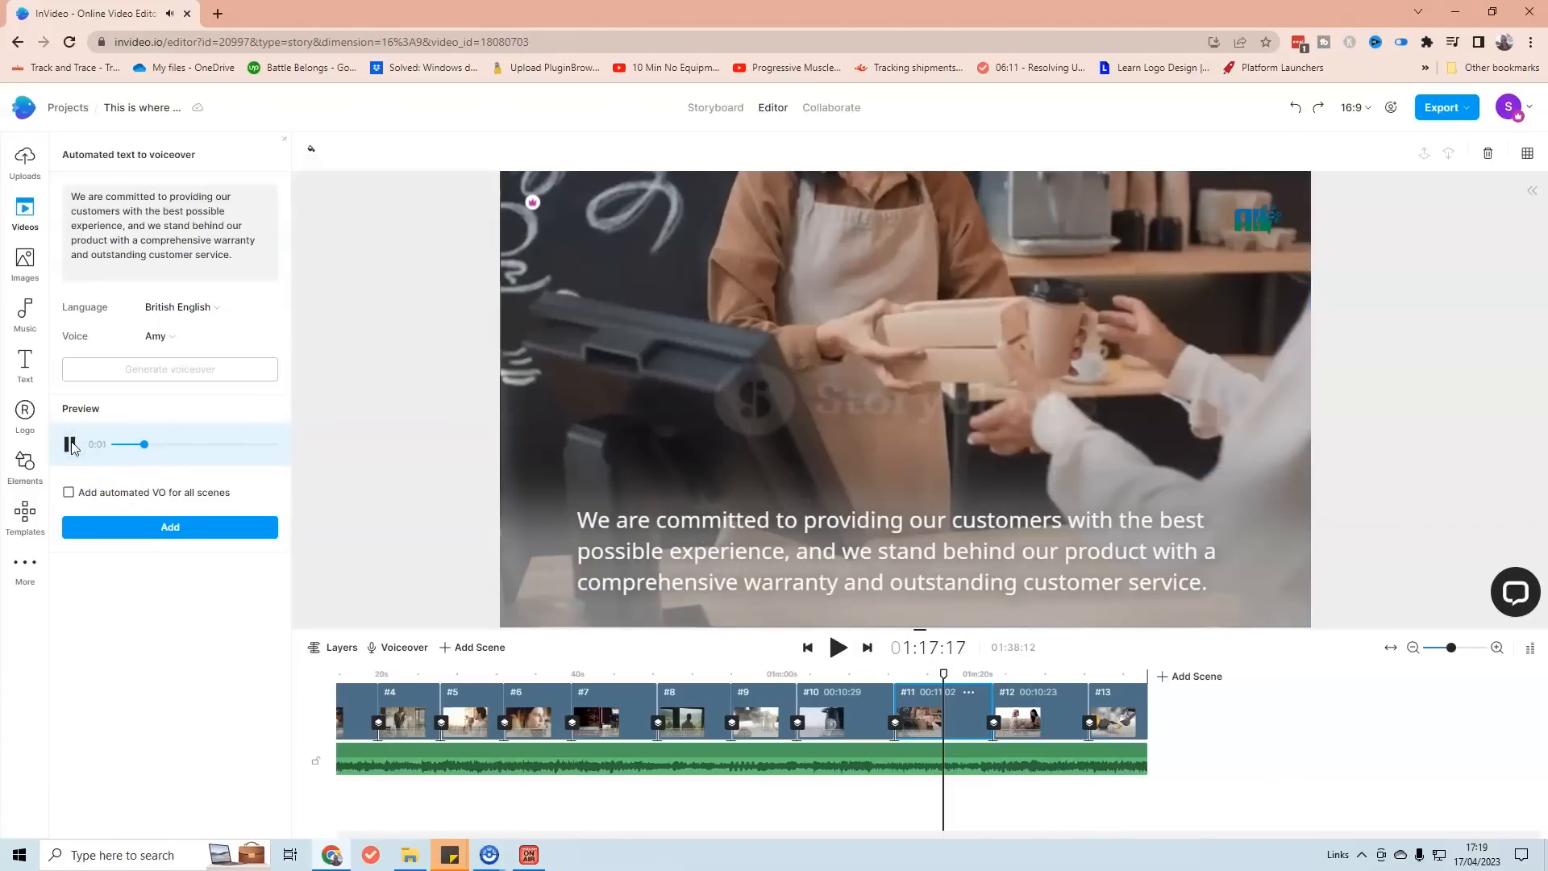
left_click(67, 443)
left_click(70, 444)
left_click(71, 445)
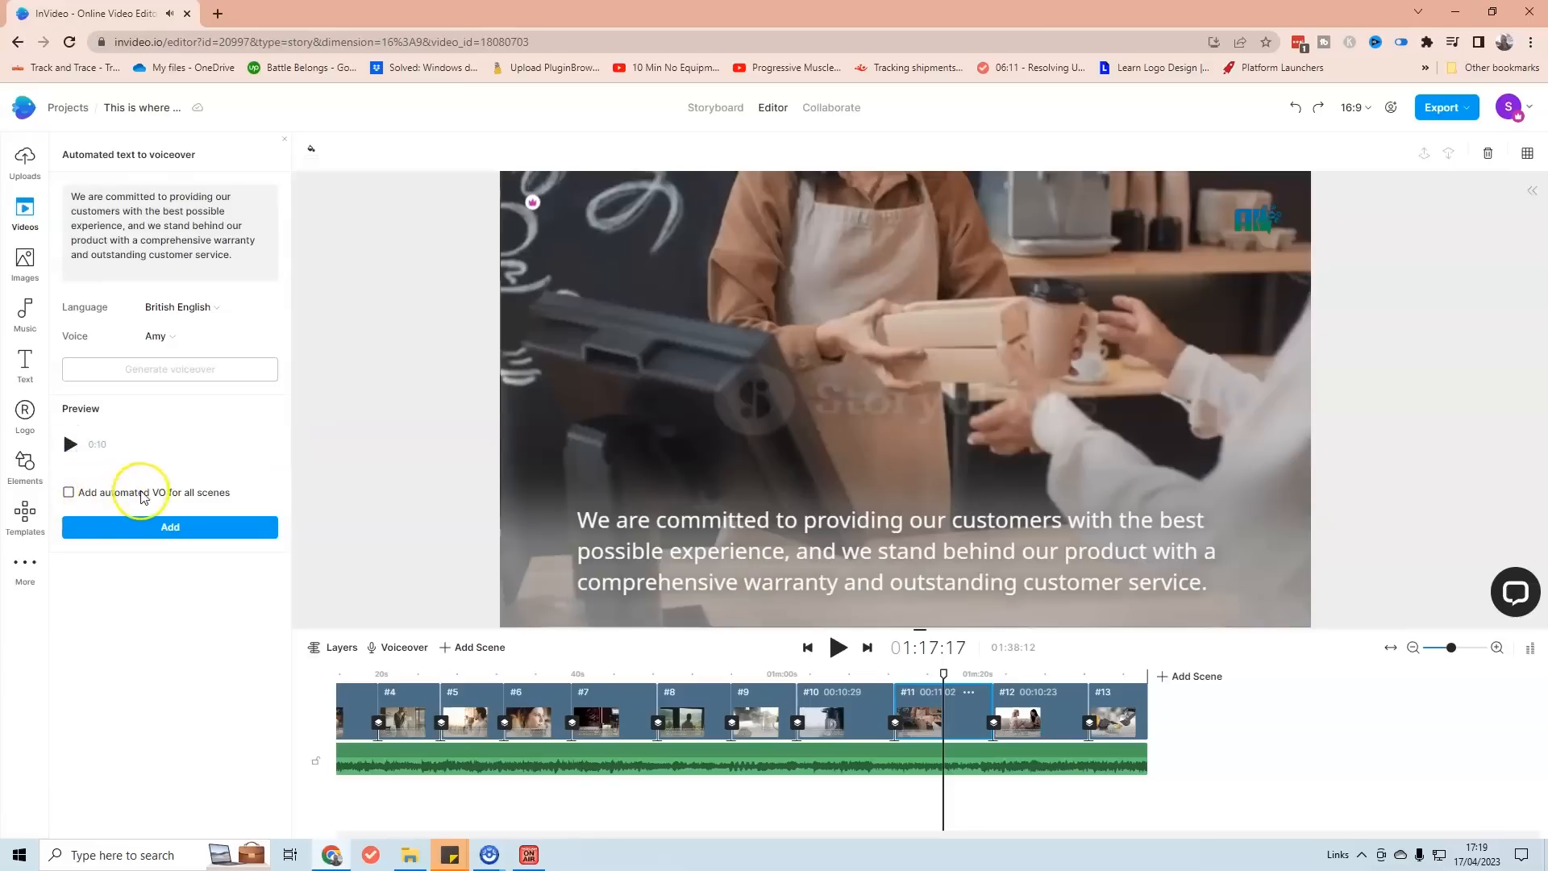
left_click(69, 492)
left_click(142, 528)
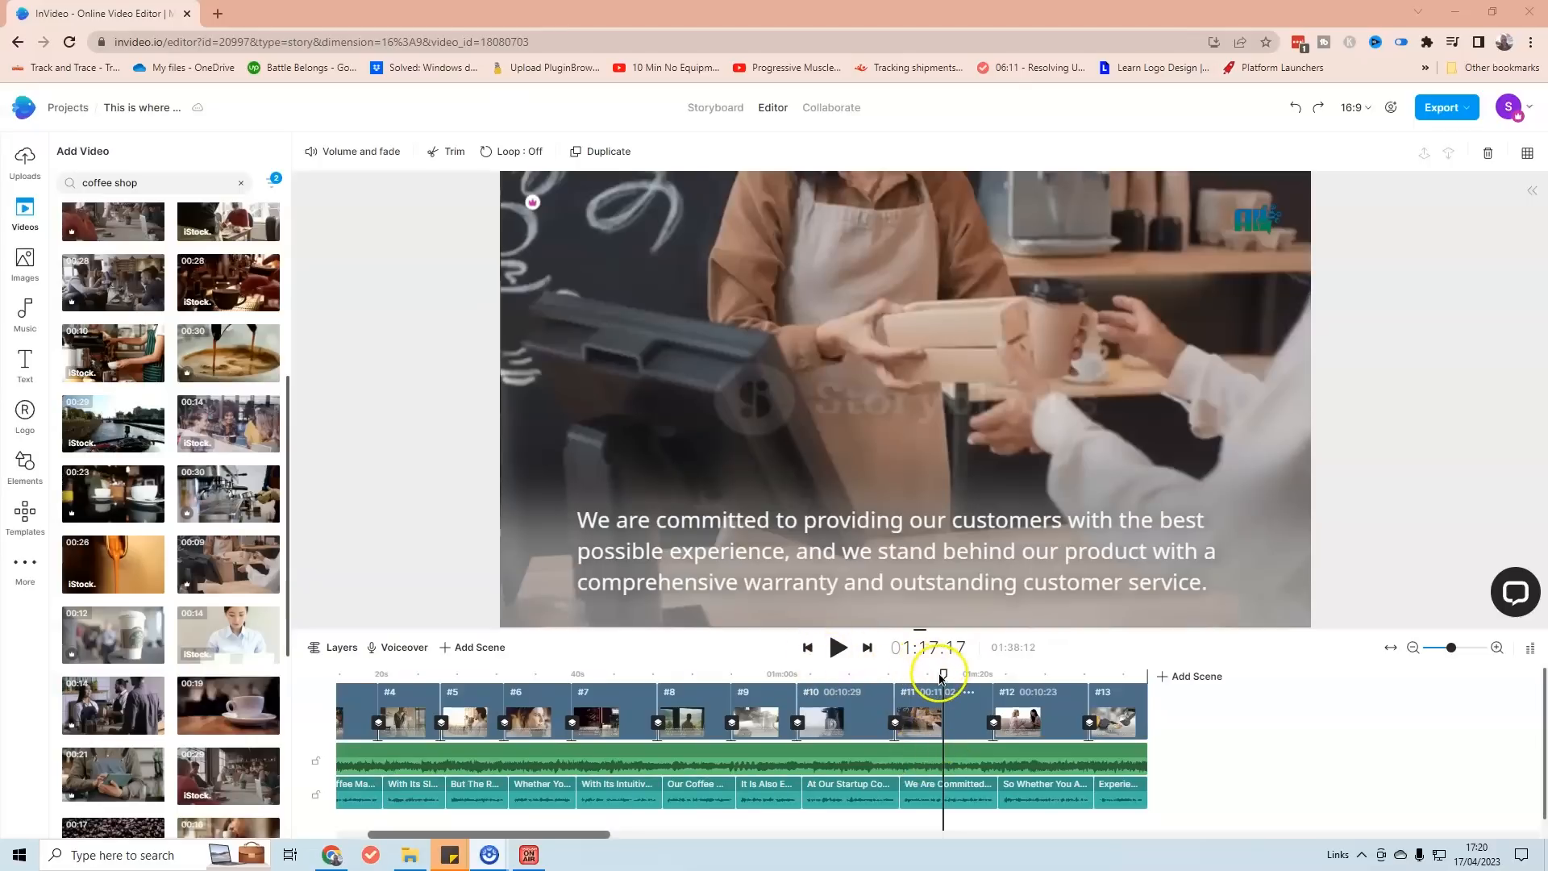
Play the timeline from scene #6 into scene #7 to check the voiceover against the music.
left_click(776, 698)
left_click_drag(776, 699, 504, 700)
left_click(836, 650)
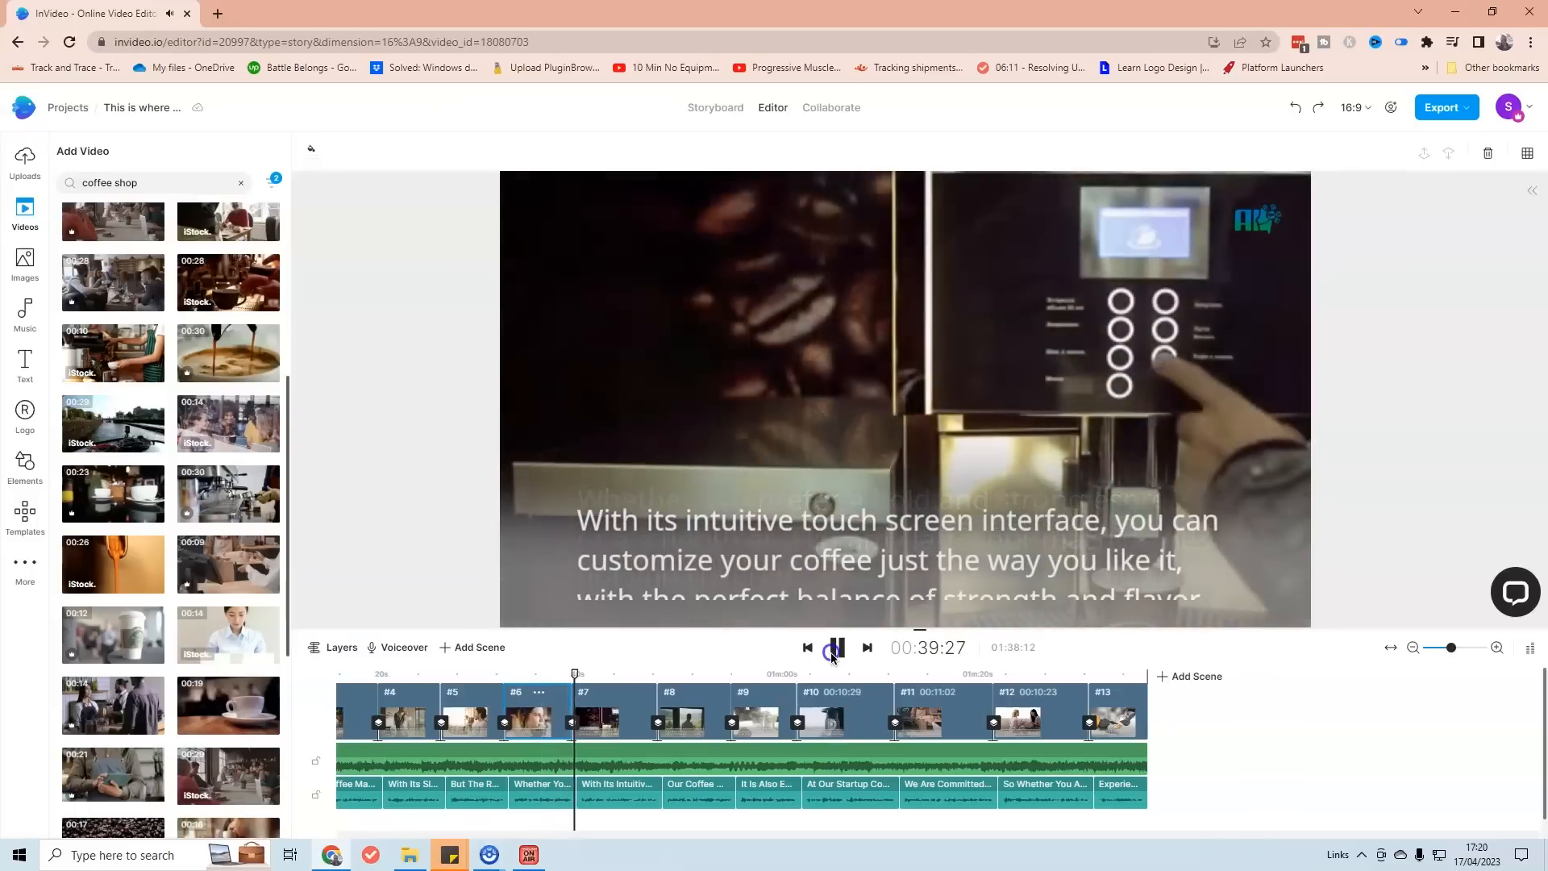
left_click(836, 650)
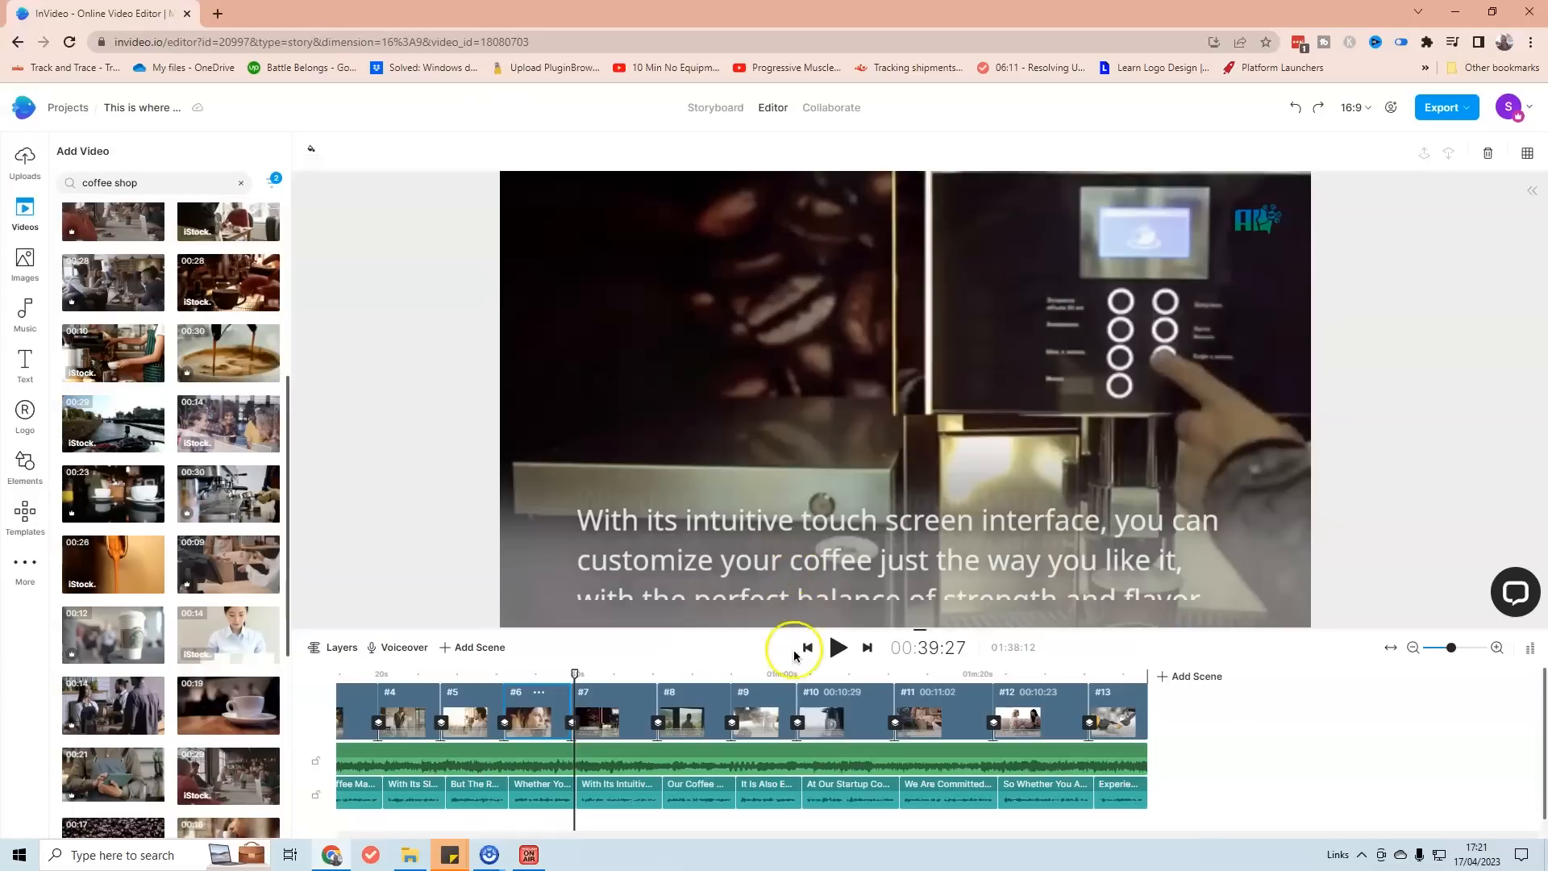
Lower the background music's volume to -39 dB and play scene #7 to check the balance with the voiceover.
left_click_drag(577, 669, 588, 674)
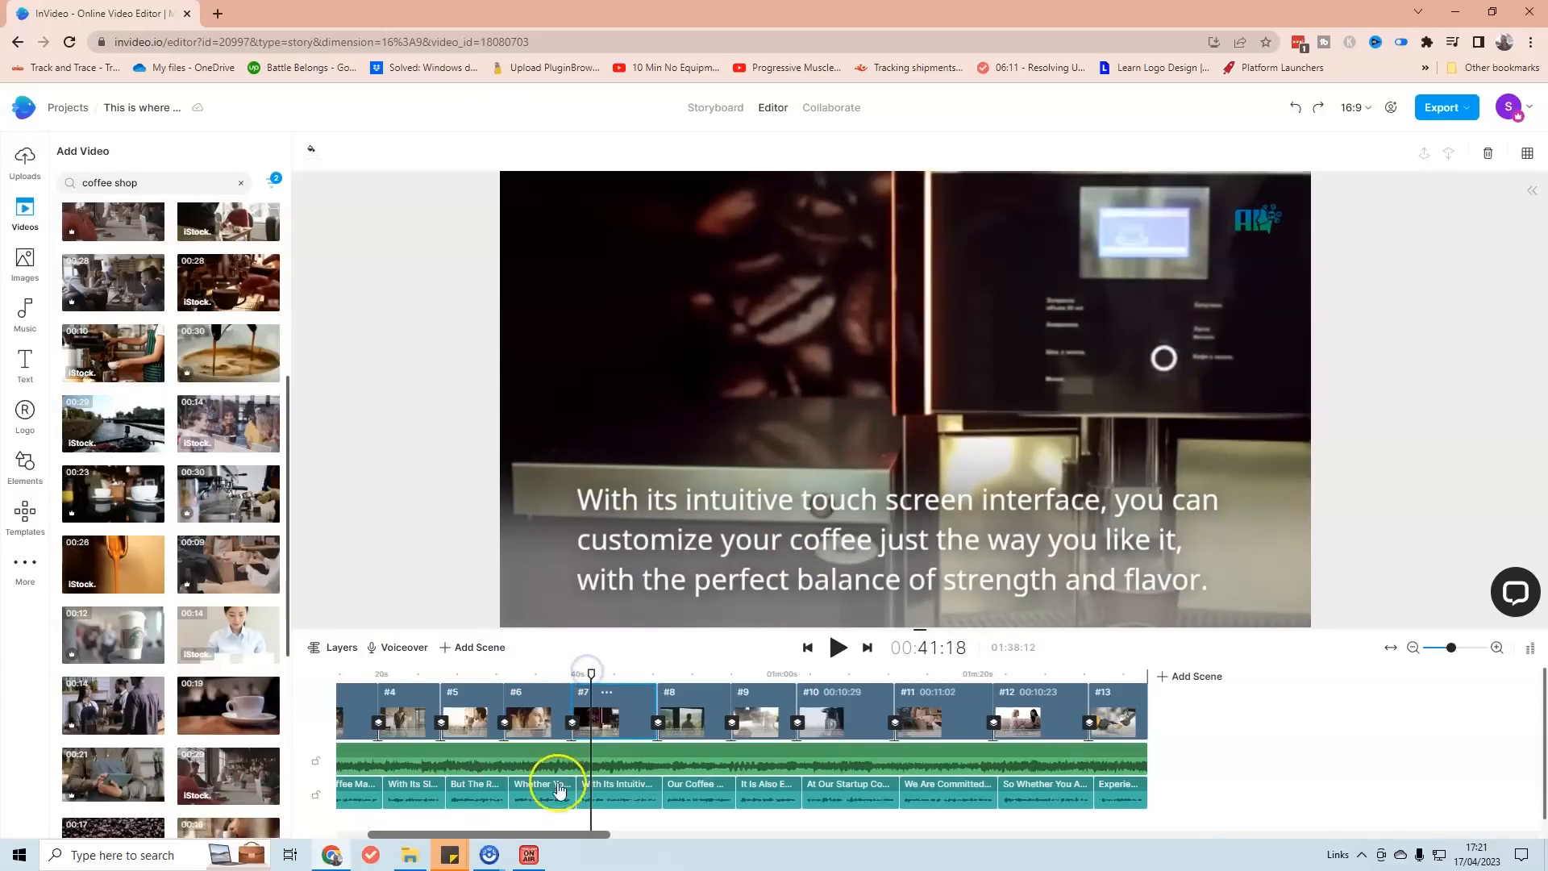
left_click(651, 758)
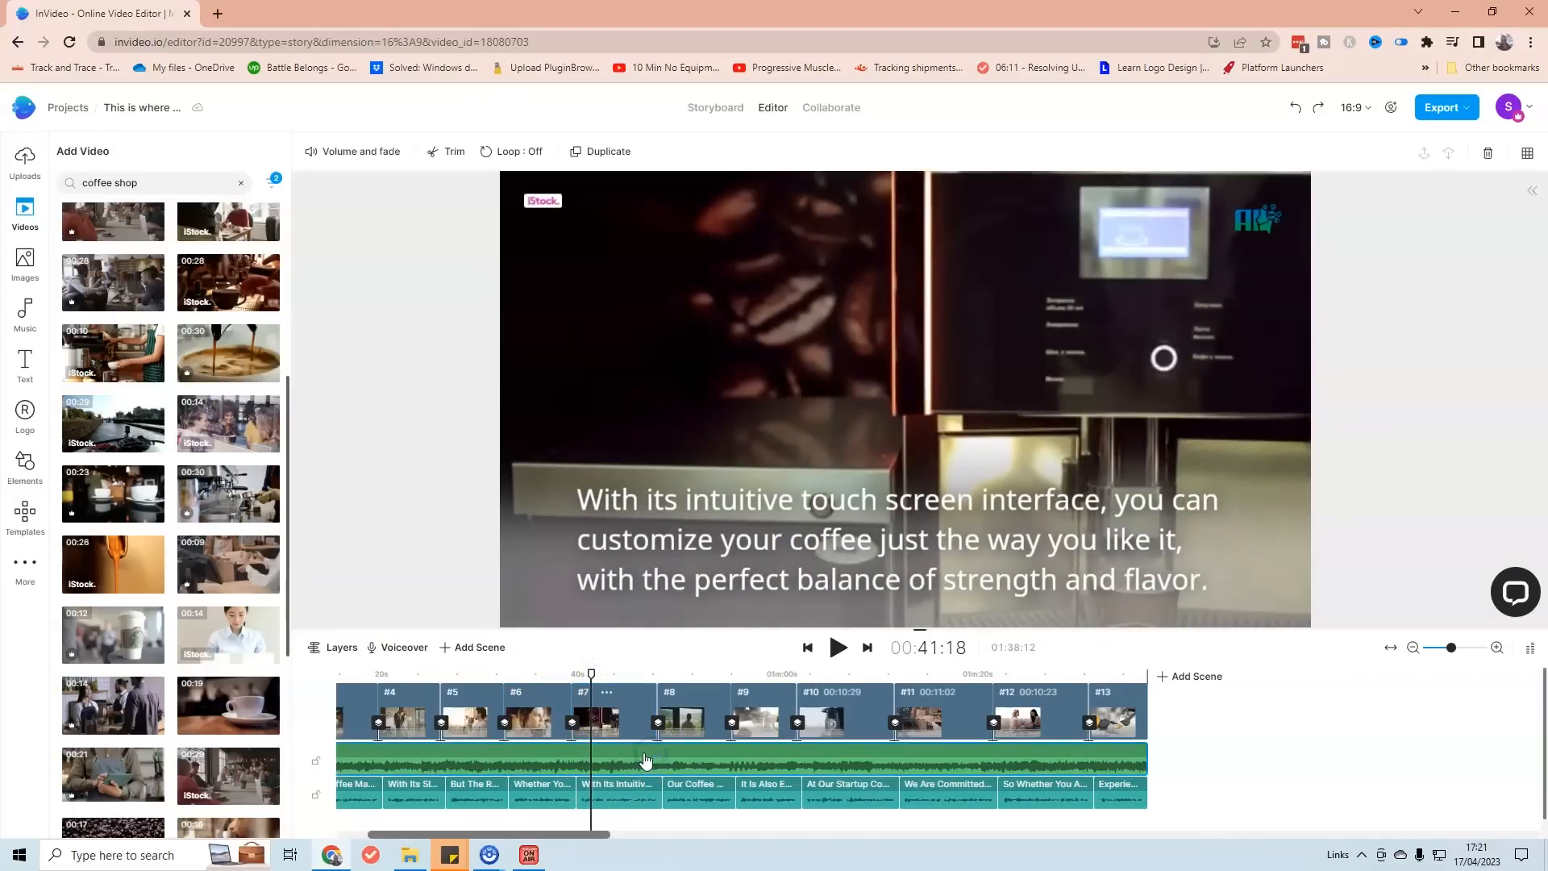
right_click(693, 758)
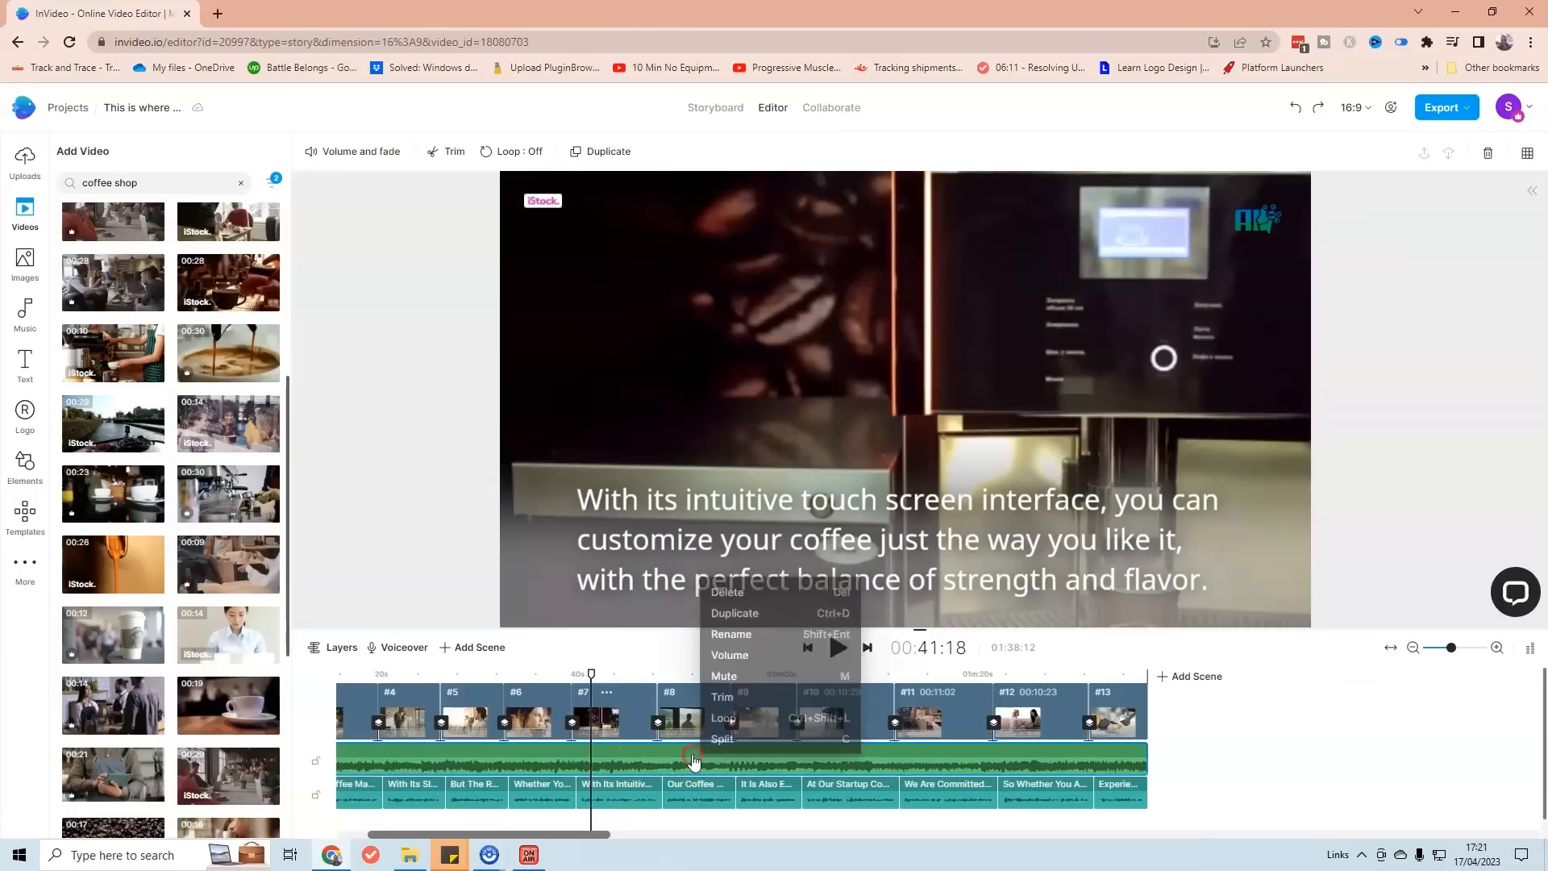
left_click(798, 656)
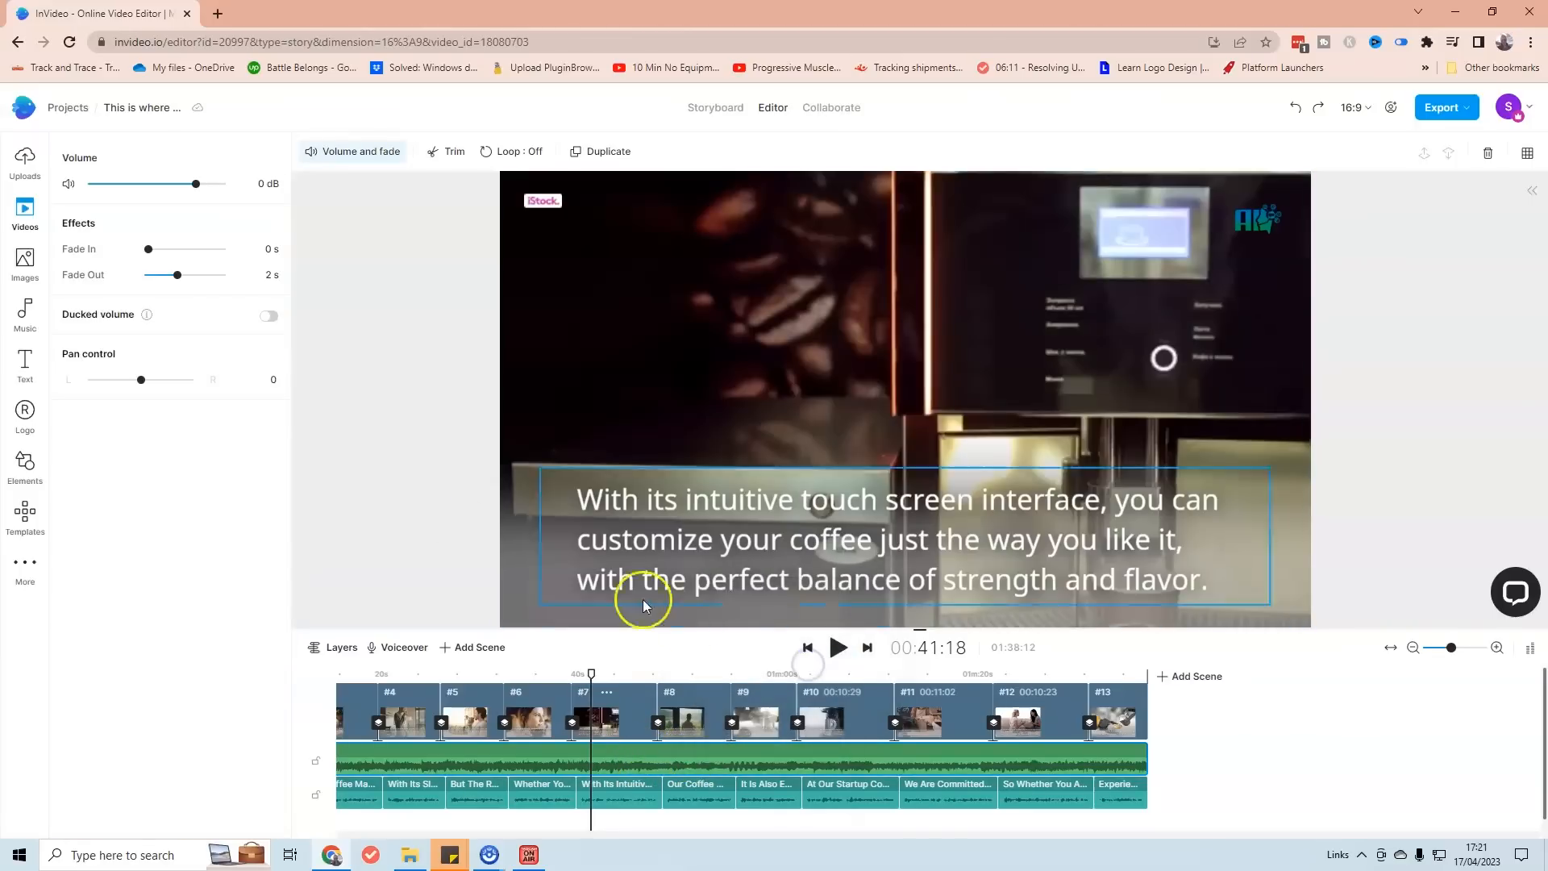
left_click_drag(196, 185, 130, 201)
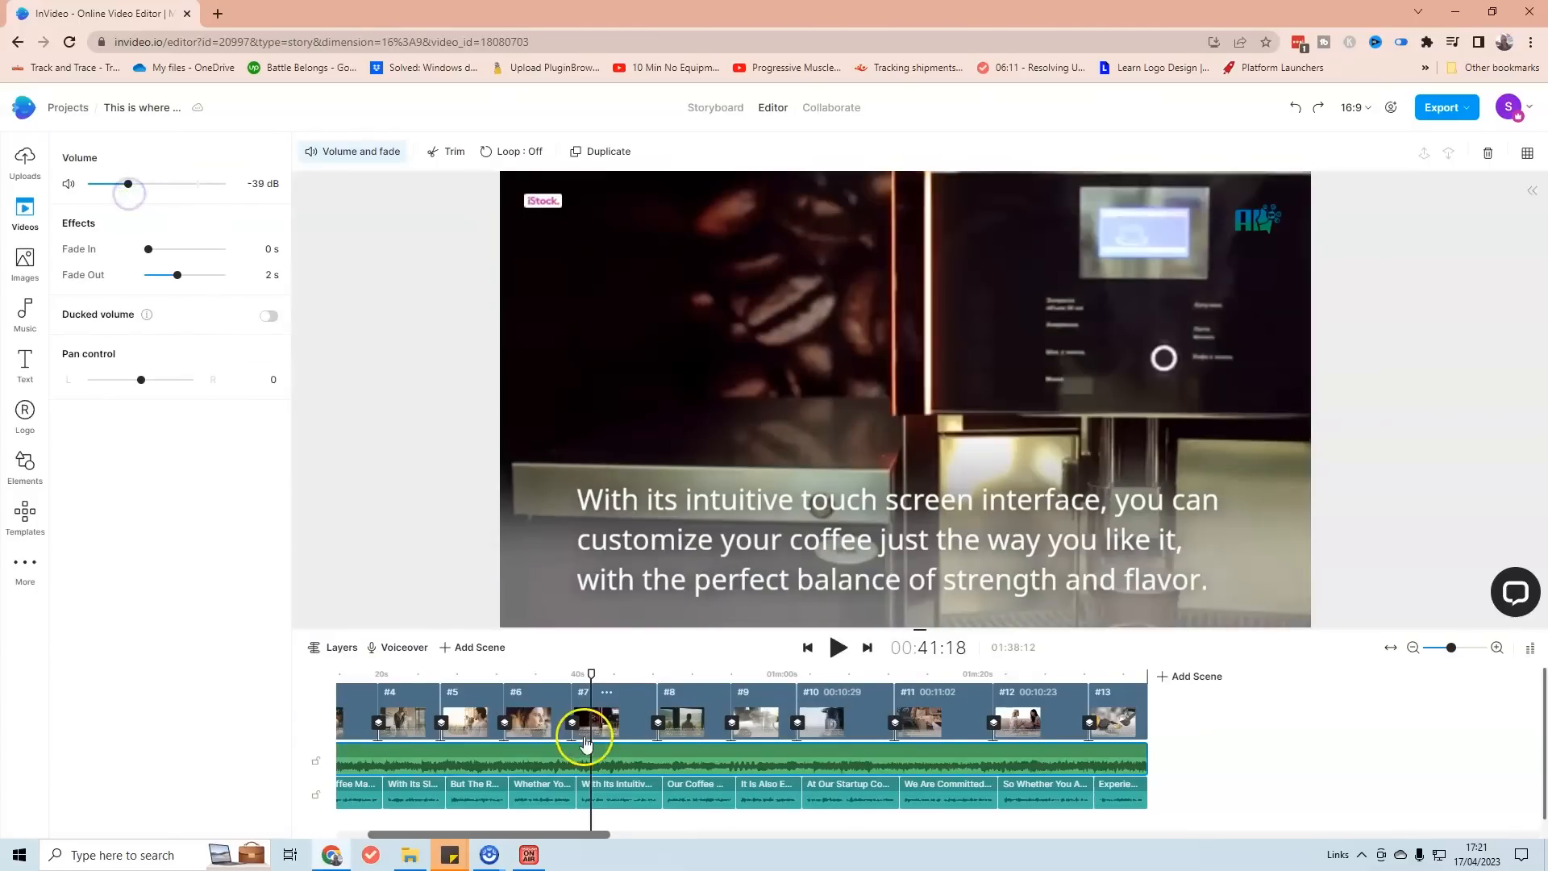
left_click(840, 649)
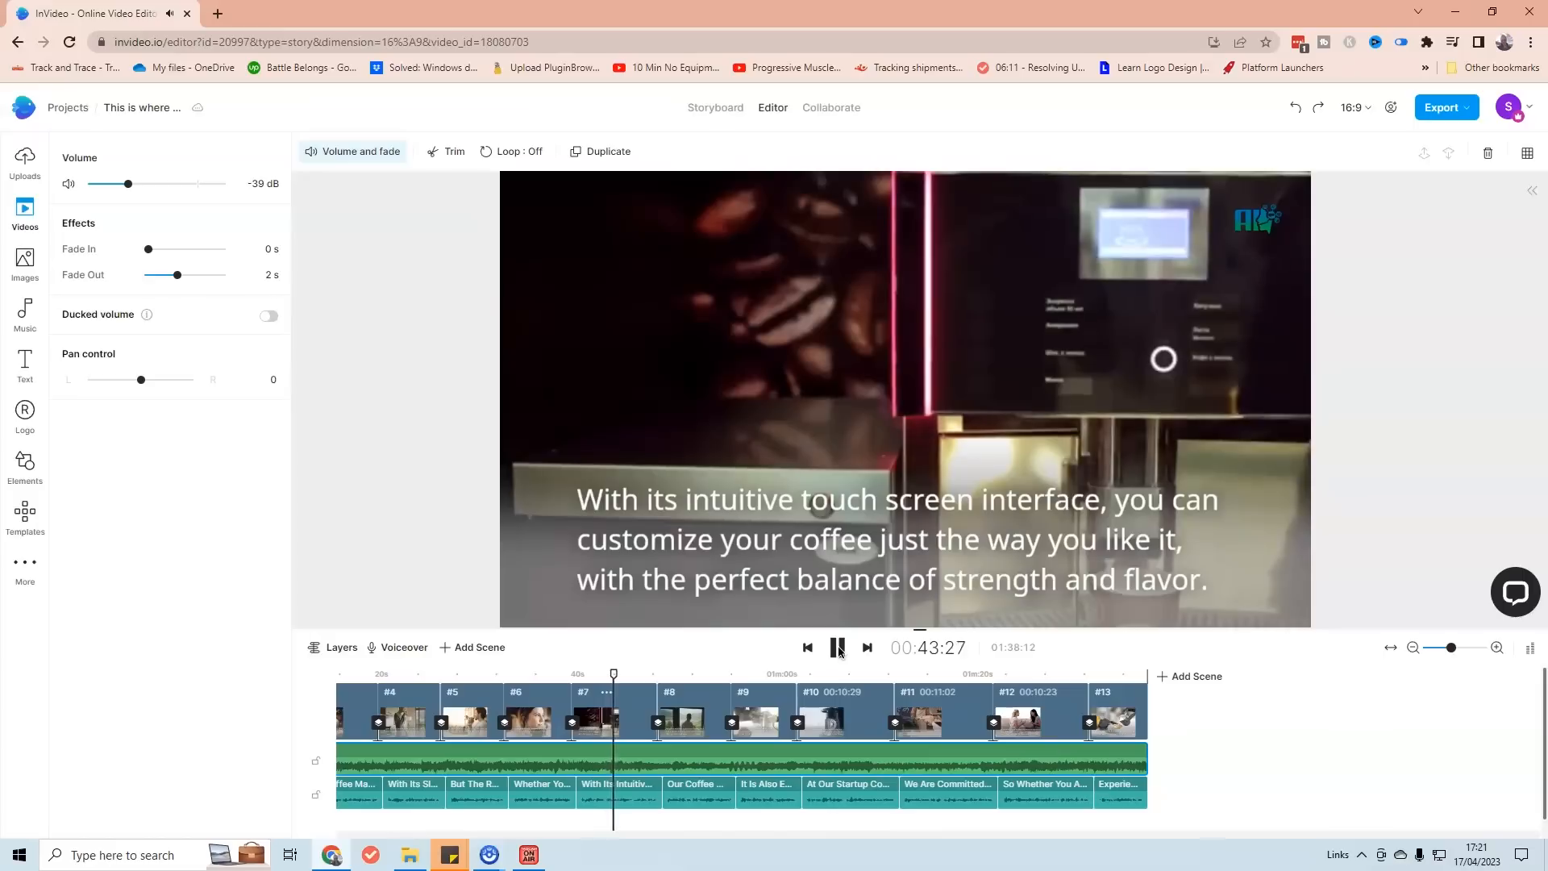
left_click(838, 648)
Raise the background music's volume to -17.4 dB and play from scene #7 into scene #9.
left_click(127, 184)
left_click_drag(127, 184, 167, 185)
left_click(826, 654)
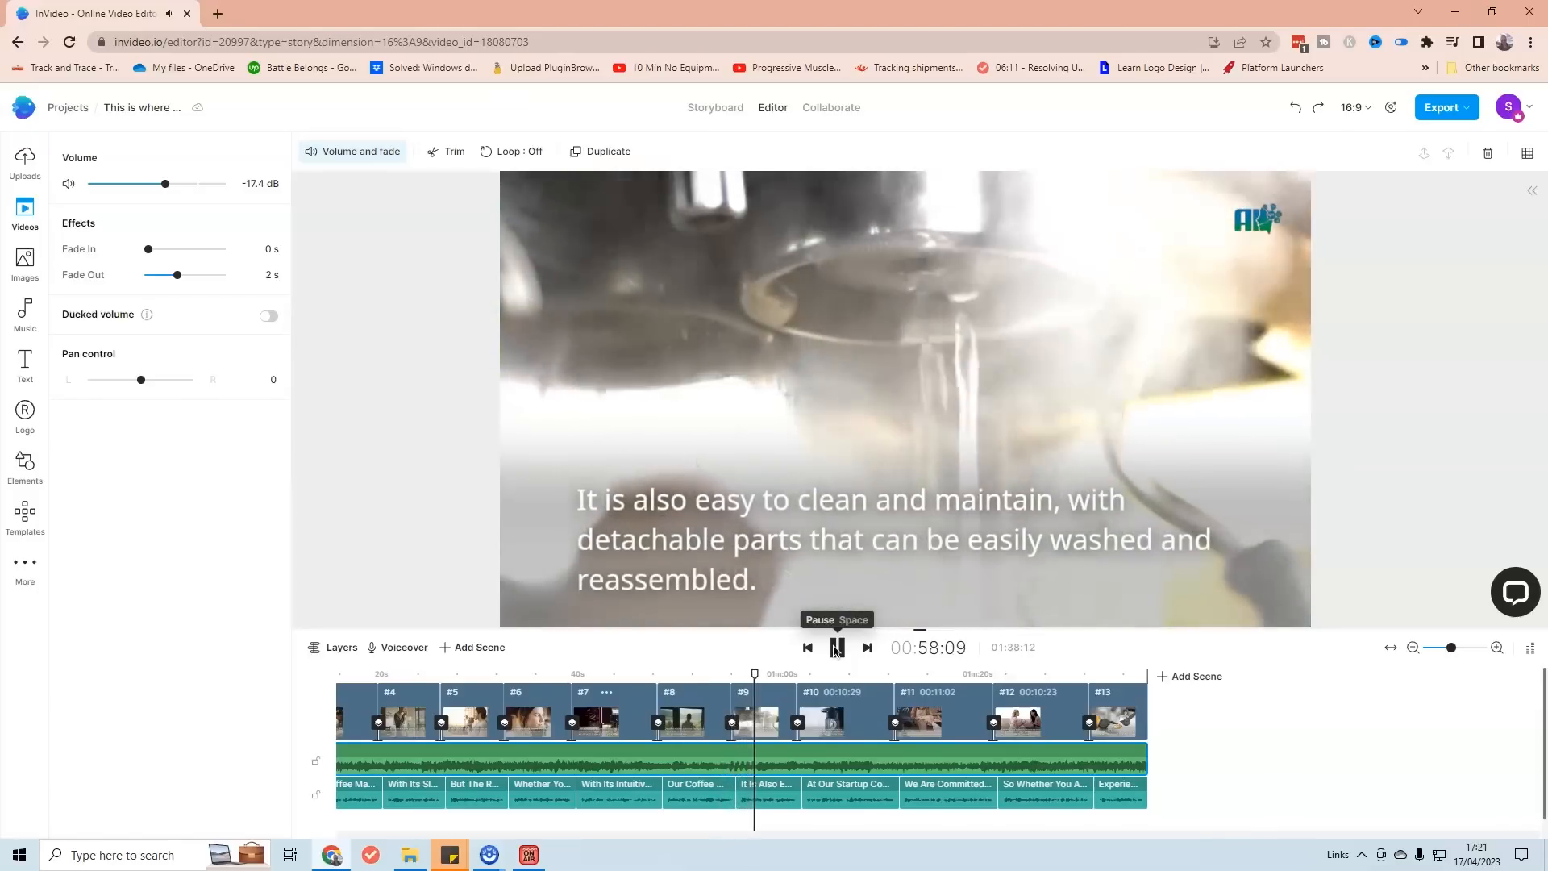
left_click(837, 648)
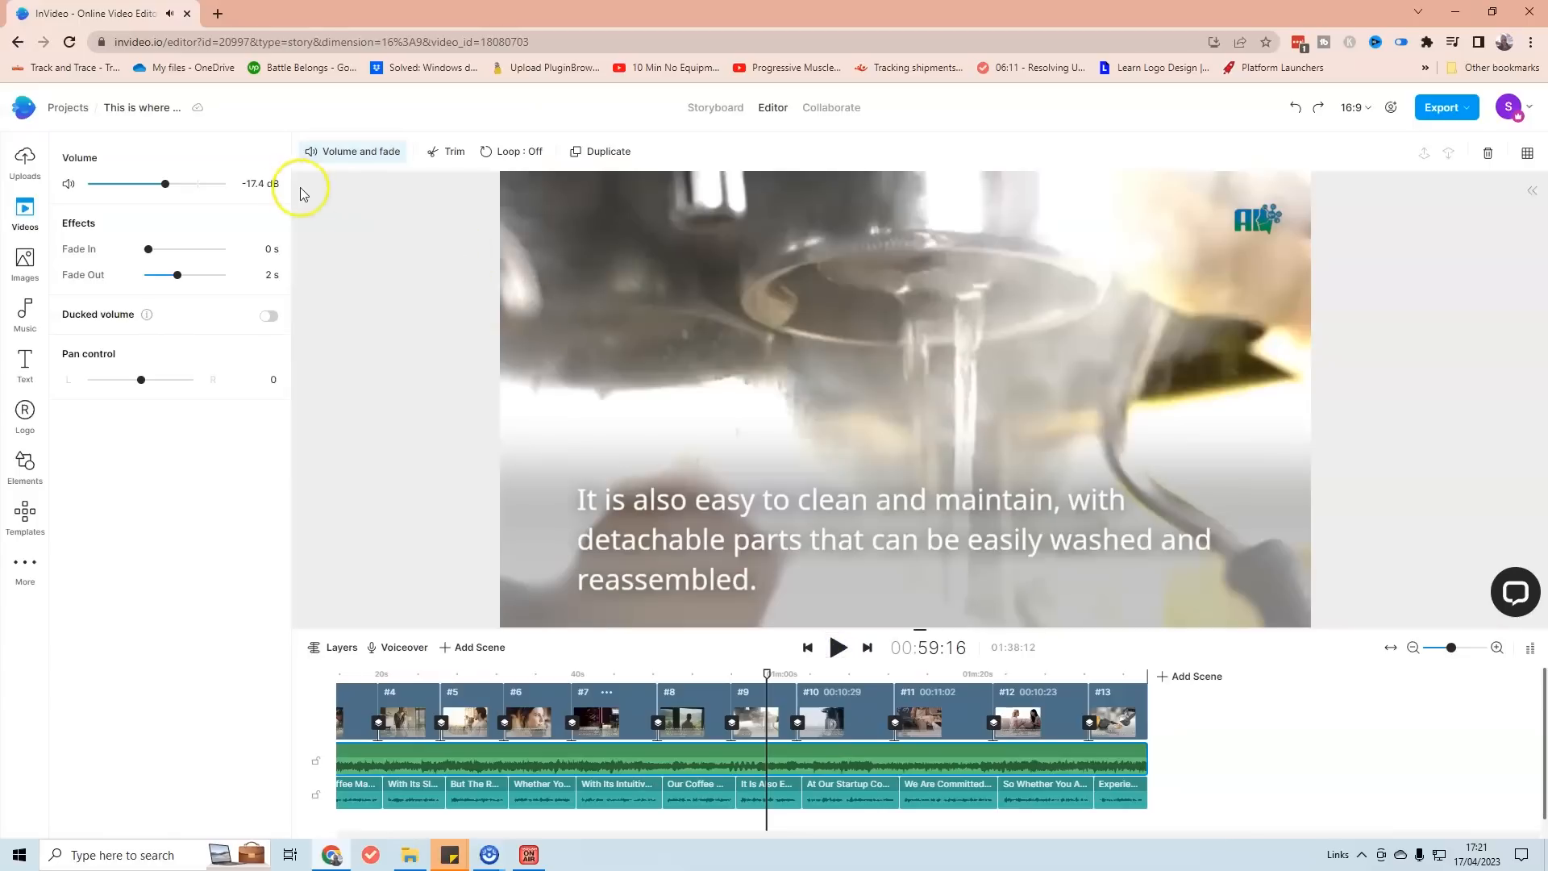
Set the background music's volume to -14.4 dB and play scene #9 to check the balance.
left_click_drag(166, 184, 173, 190)
left_click(837, 652)
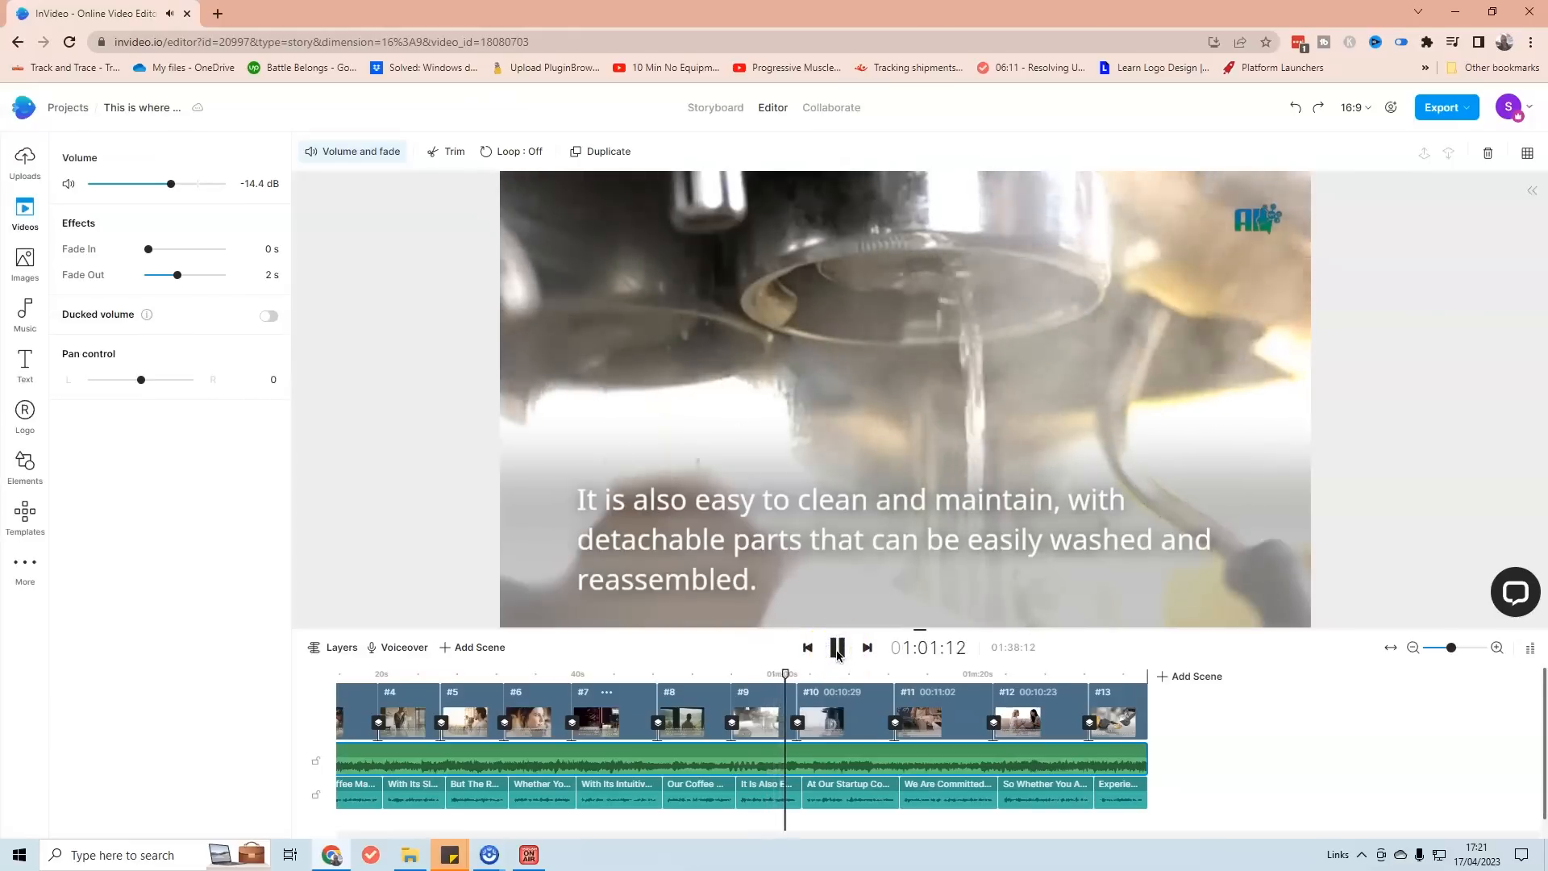
left_click(839, 652)
Move the playhead back towards the beginning, return to the storyboard view, and play the full video preview.
left_click(792, 676)
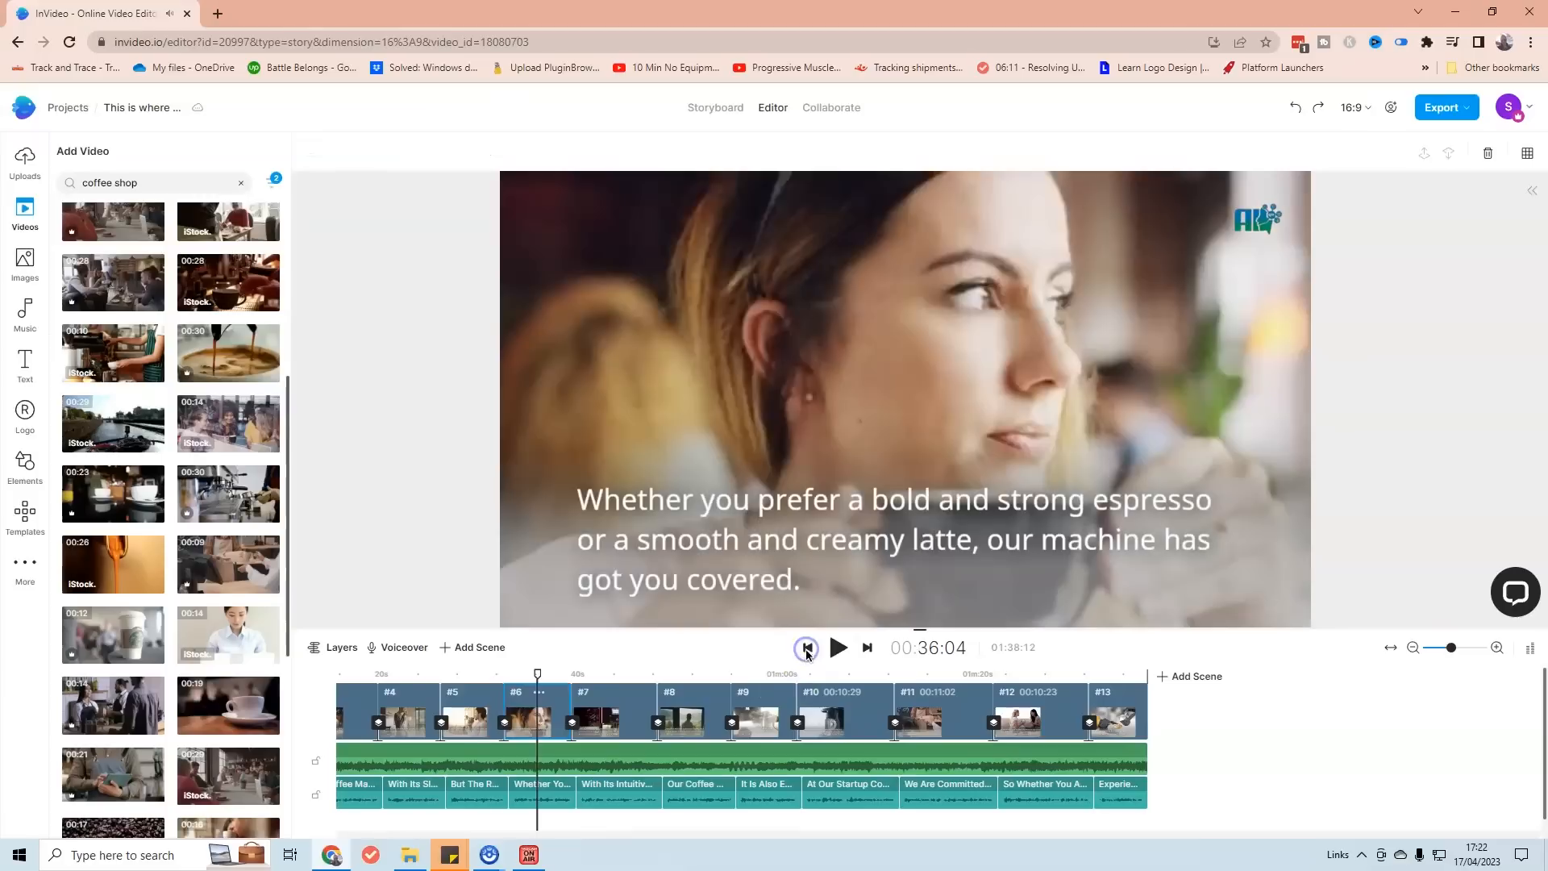
left_click(809, 646)
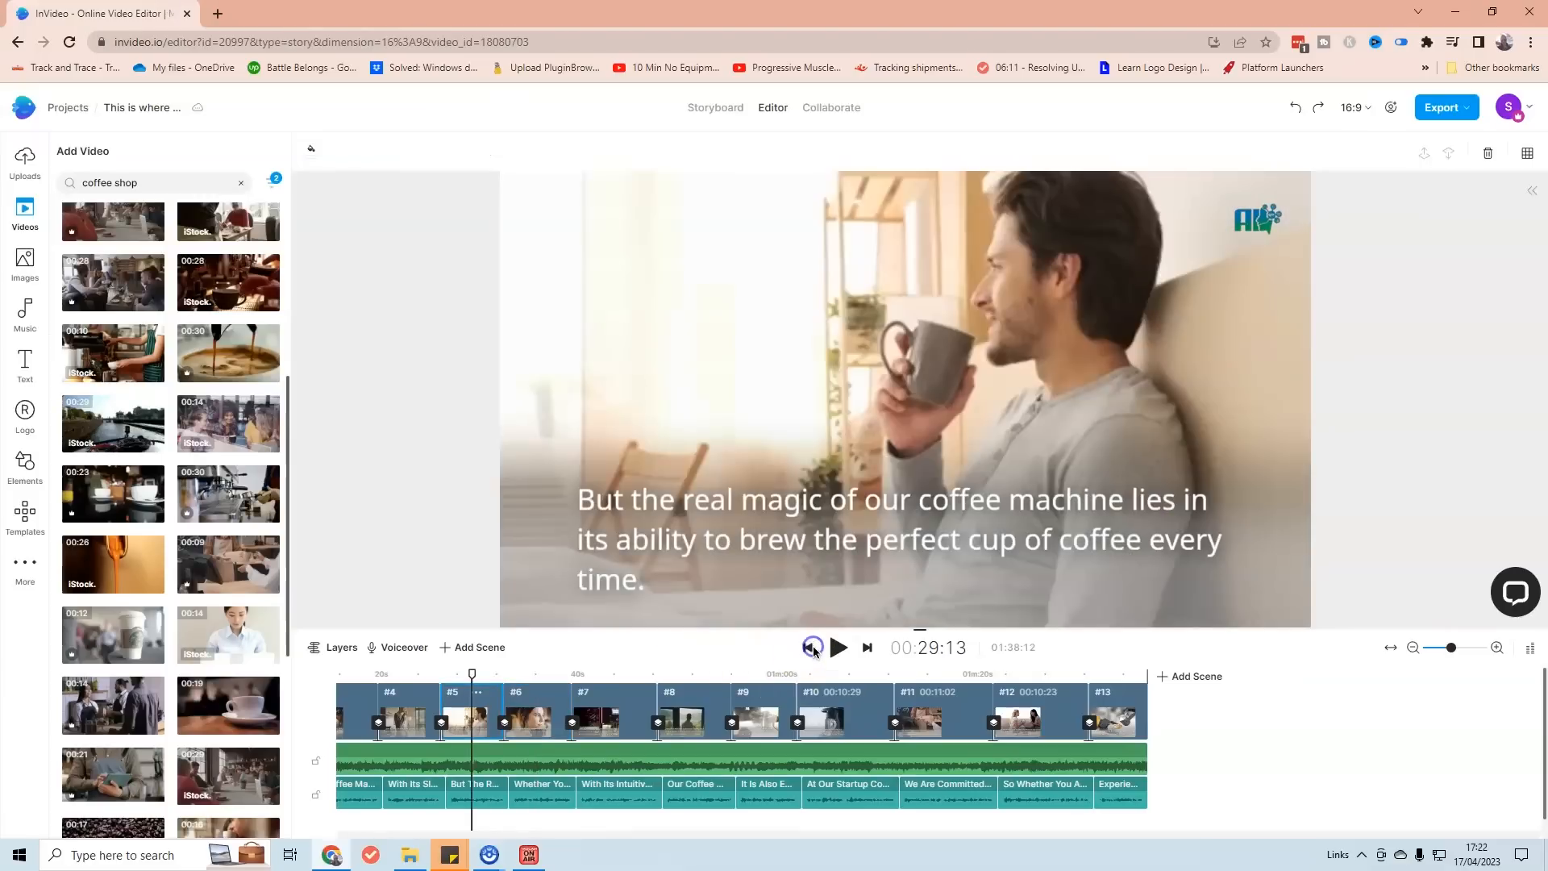
left_click(810, 647)
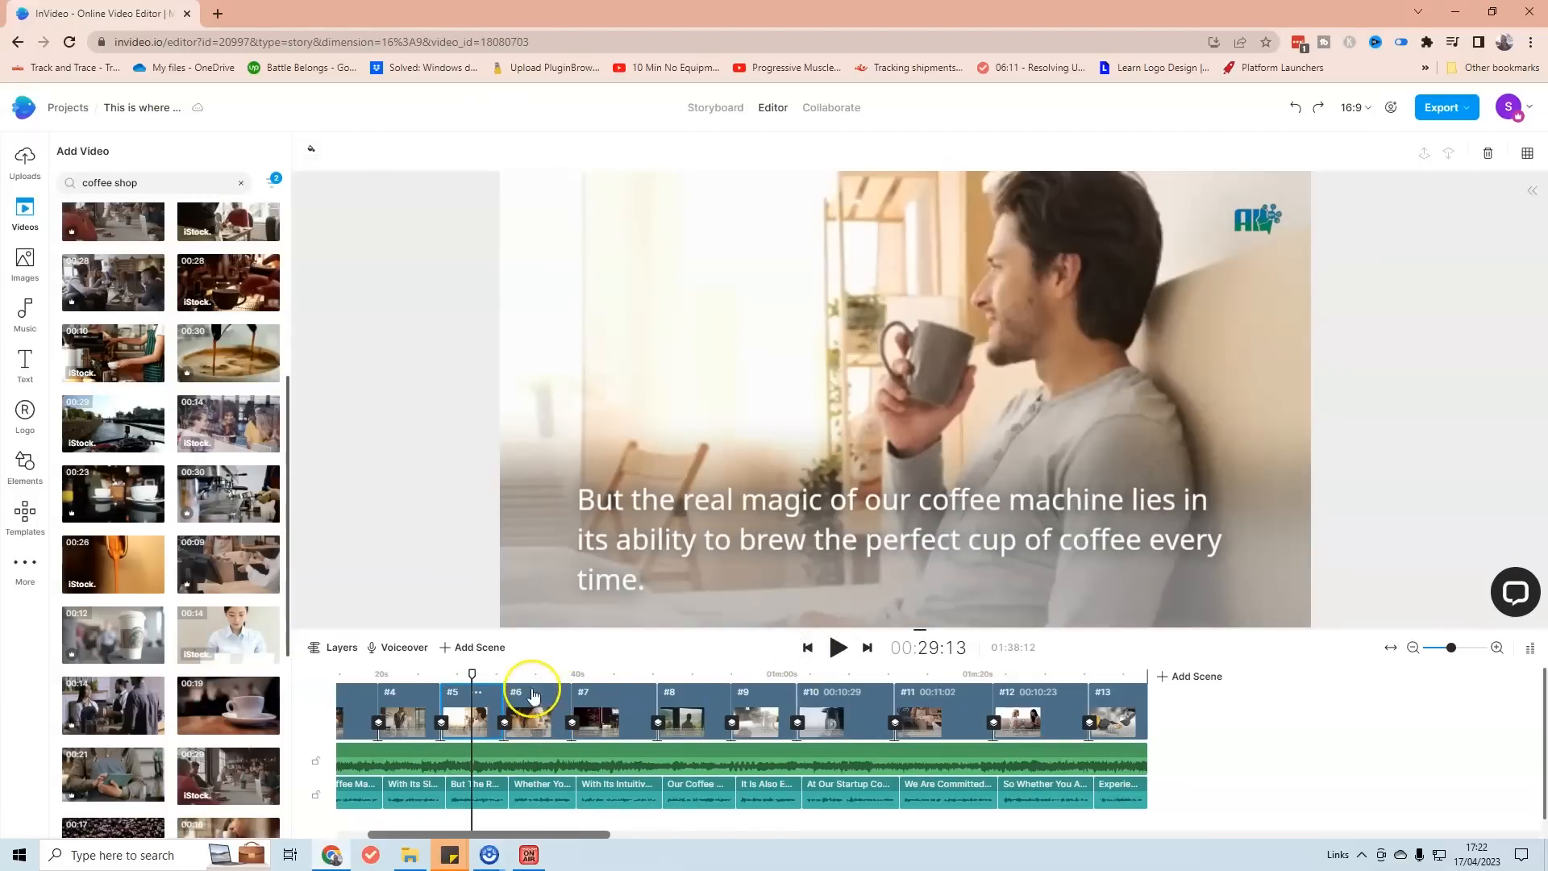
left_click(299, 674)
left_click_drag(298, 673, 272, 679)
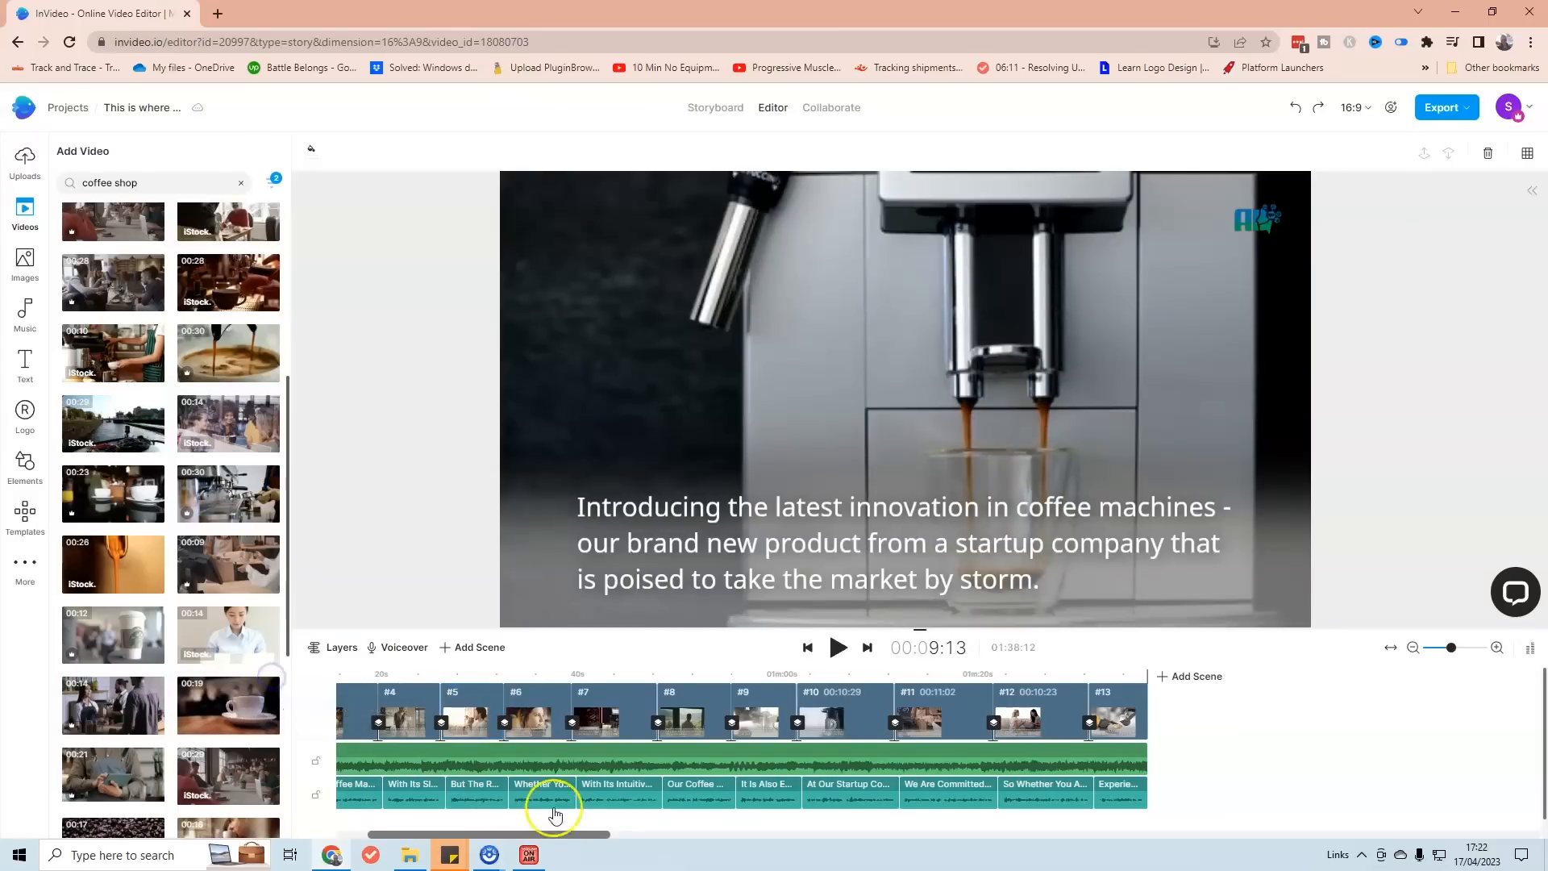
left_click(733, 113)
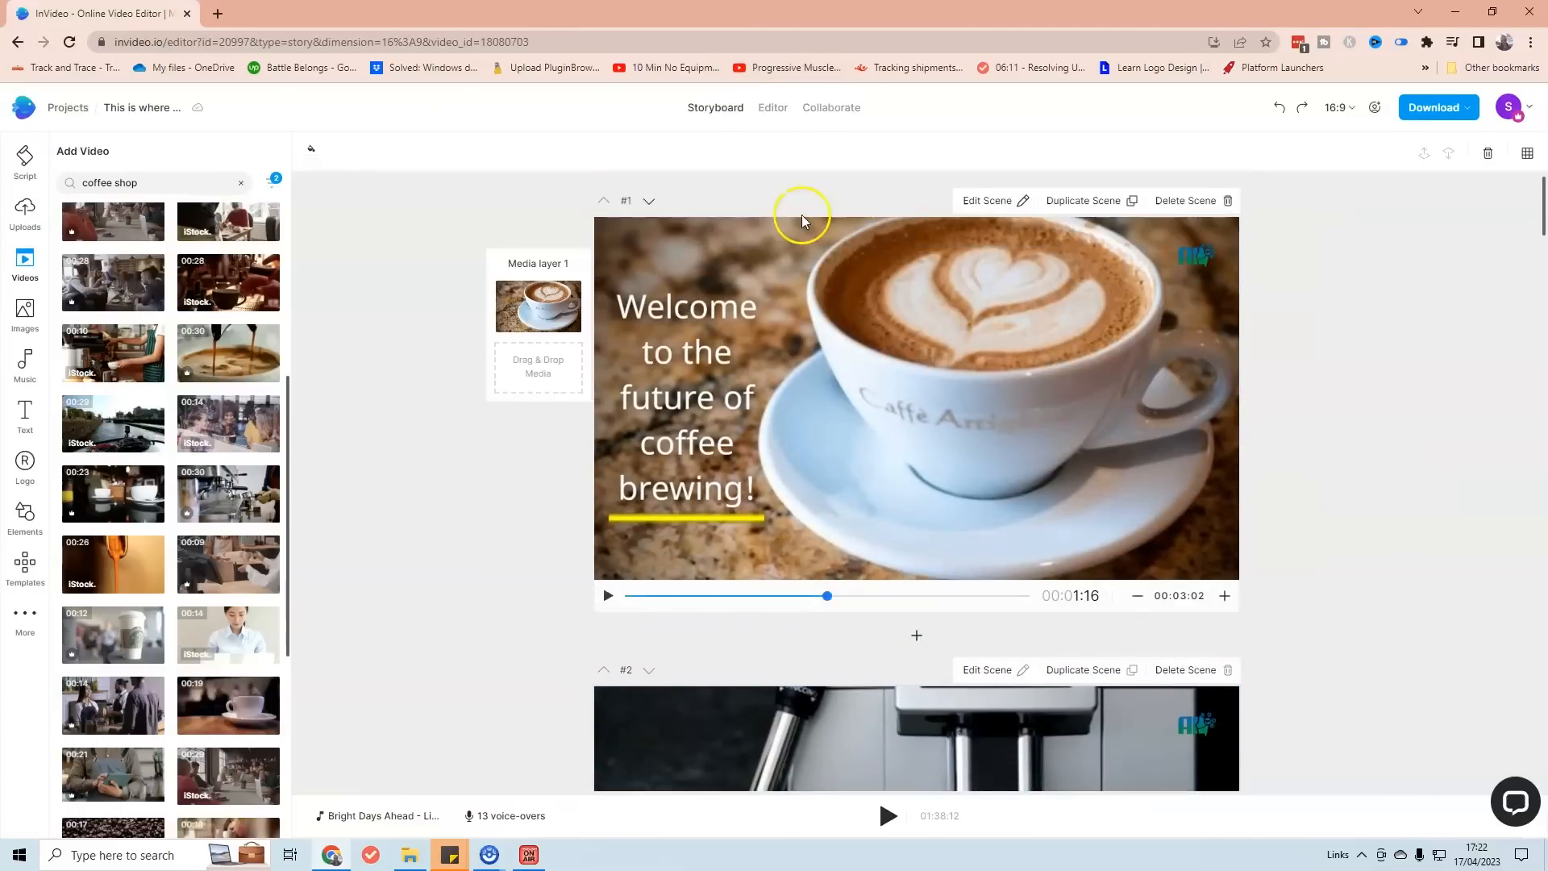
left_click(890, 826)
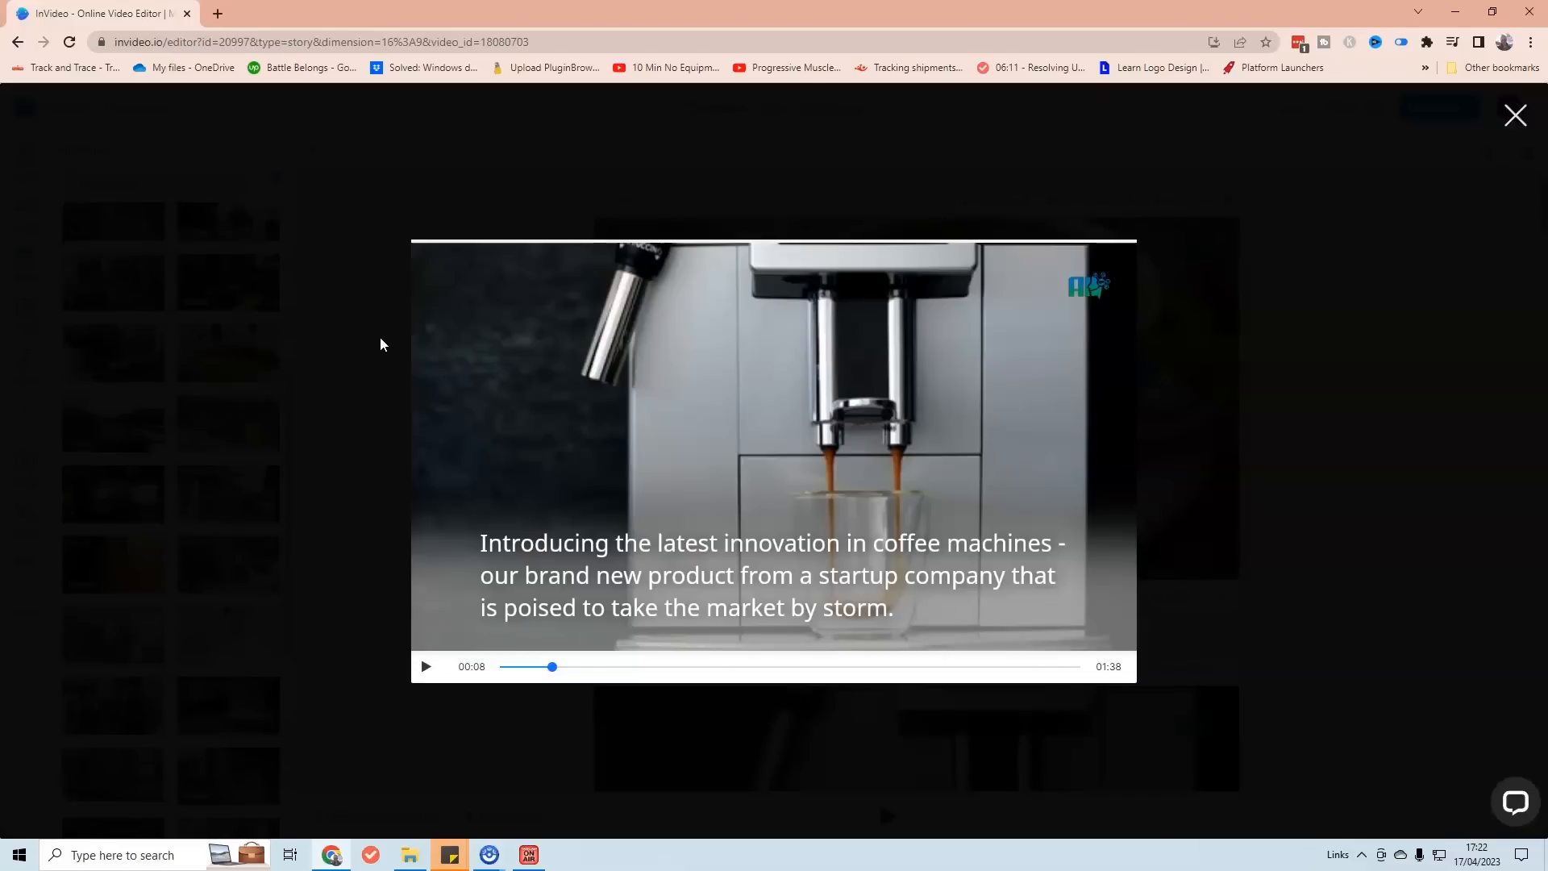
Close the full preview and export the finished video in 1080p Full HD quality.
left_click(467, 343)
left_click(1516, 115)
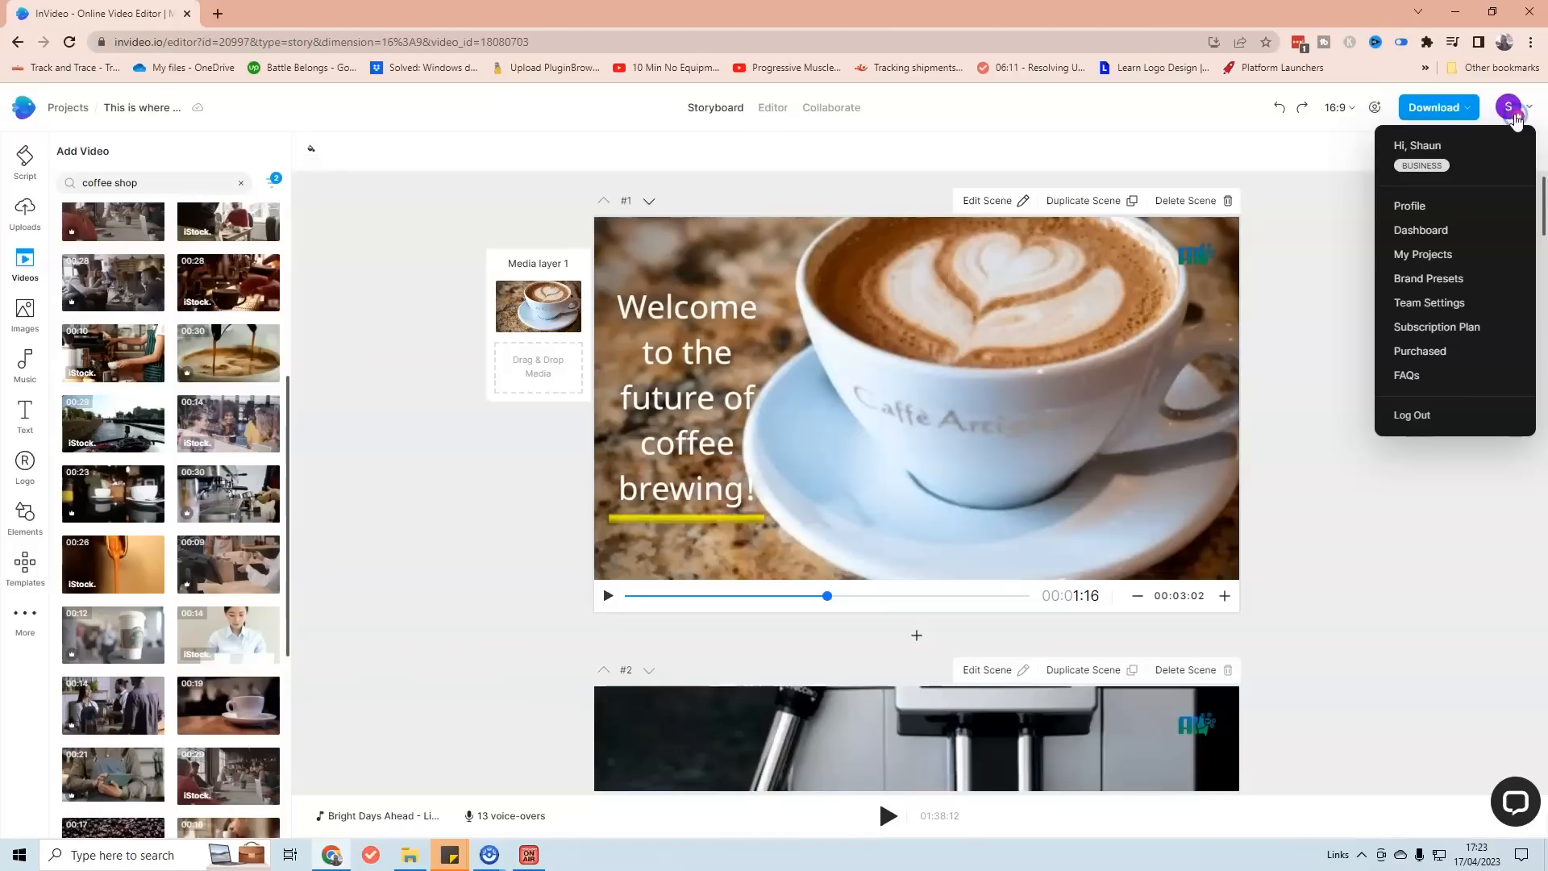
left_click(1469, 115)
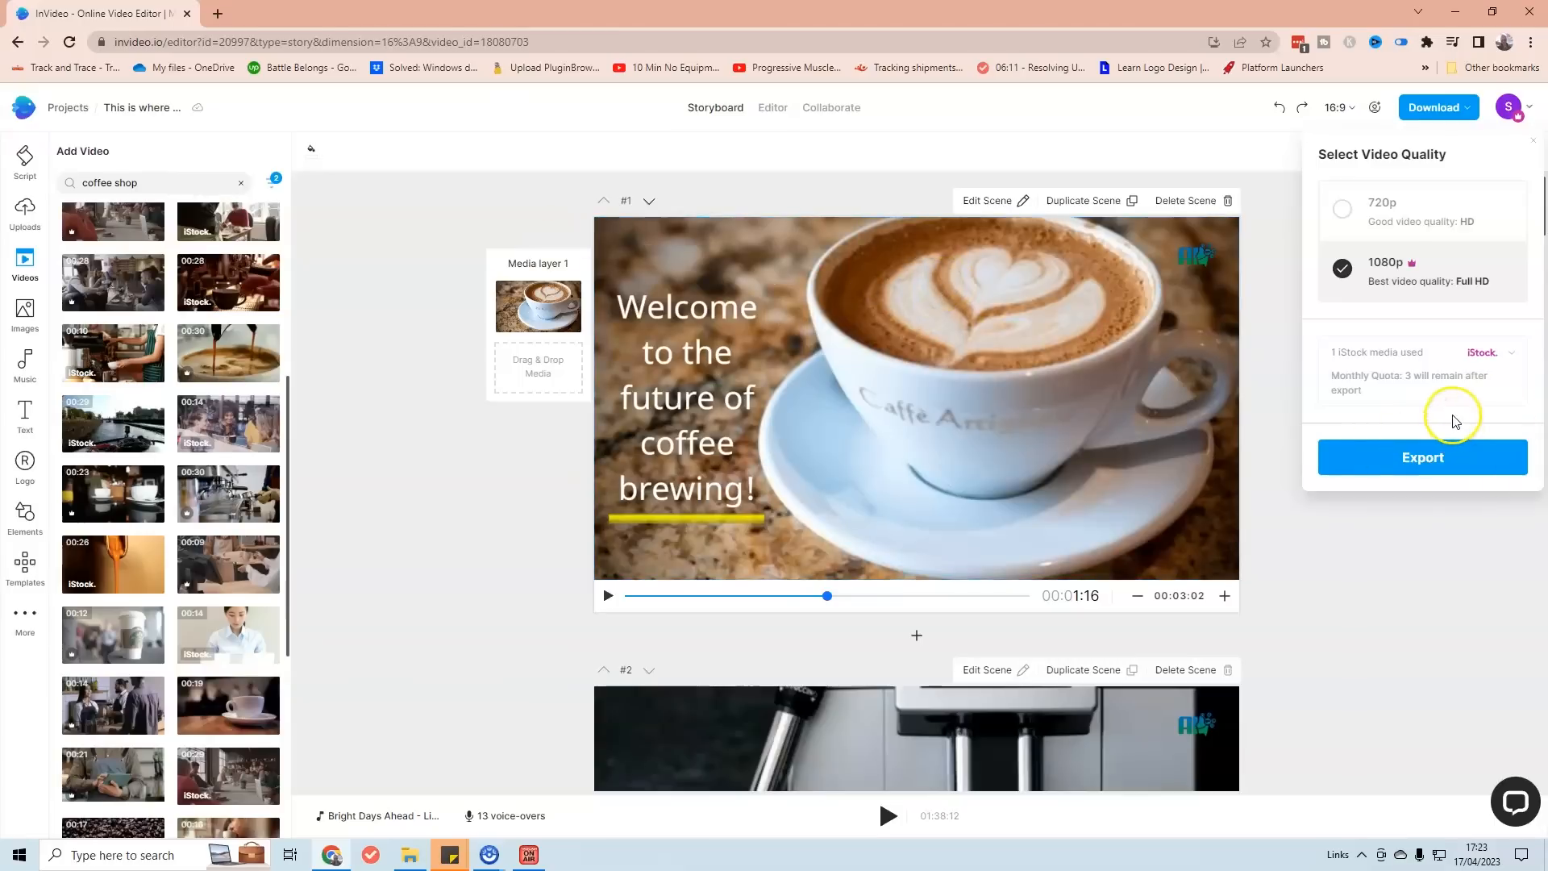
left_click(1425, 471)
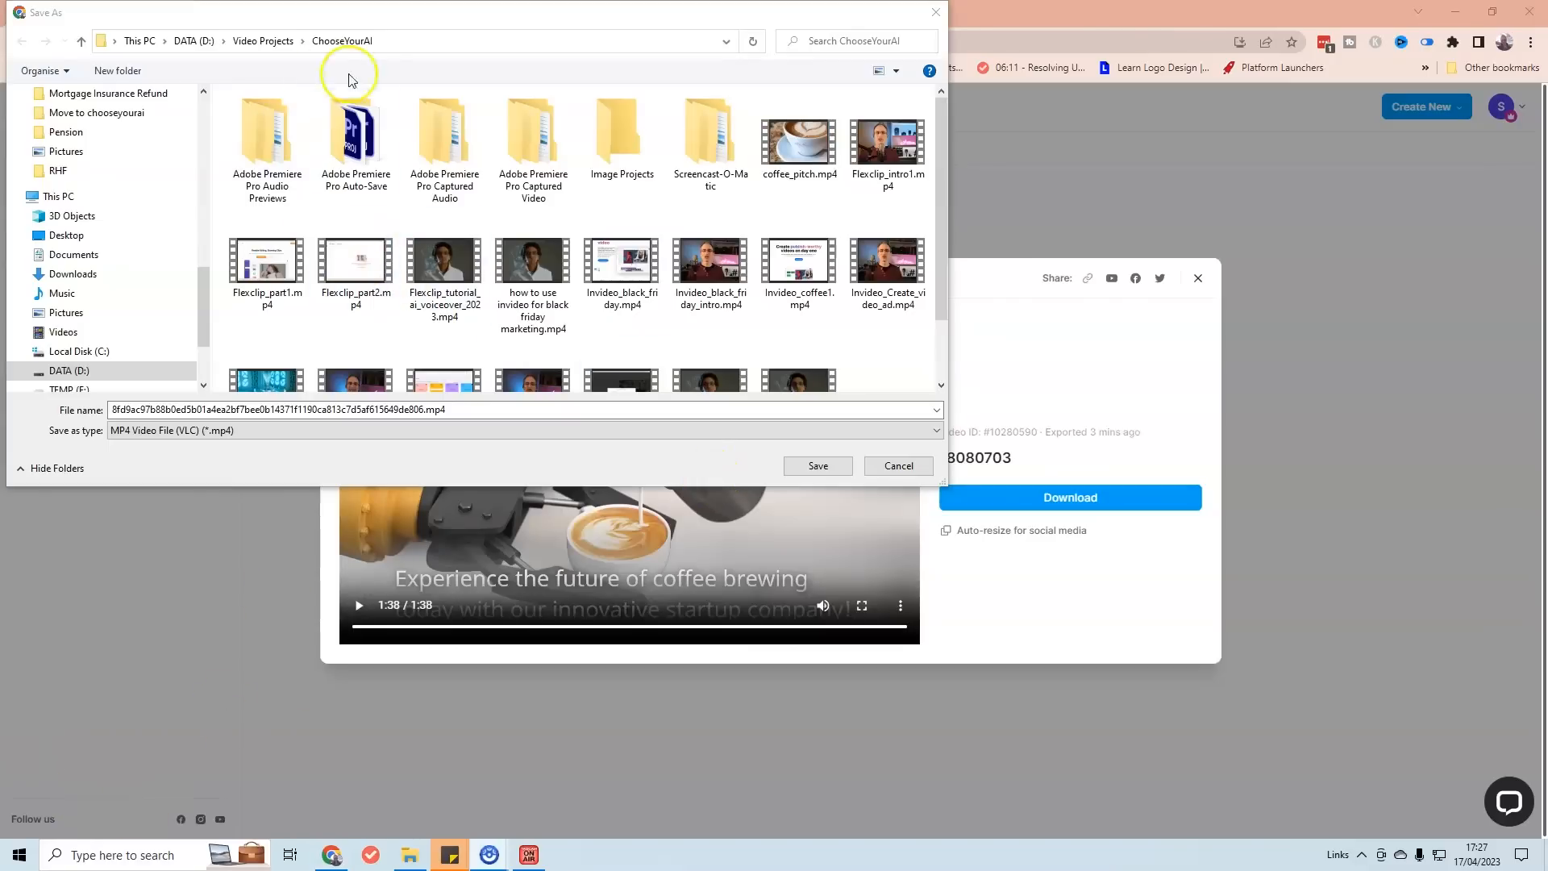
Save the downloaded video as coffee_machine_advert.mp4 in the ChooseYourAI folder.
left_click(422, 410)
left_click_drag(421, 409, 49, 438)
type("coffee_machine_advert")
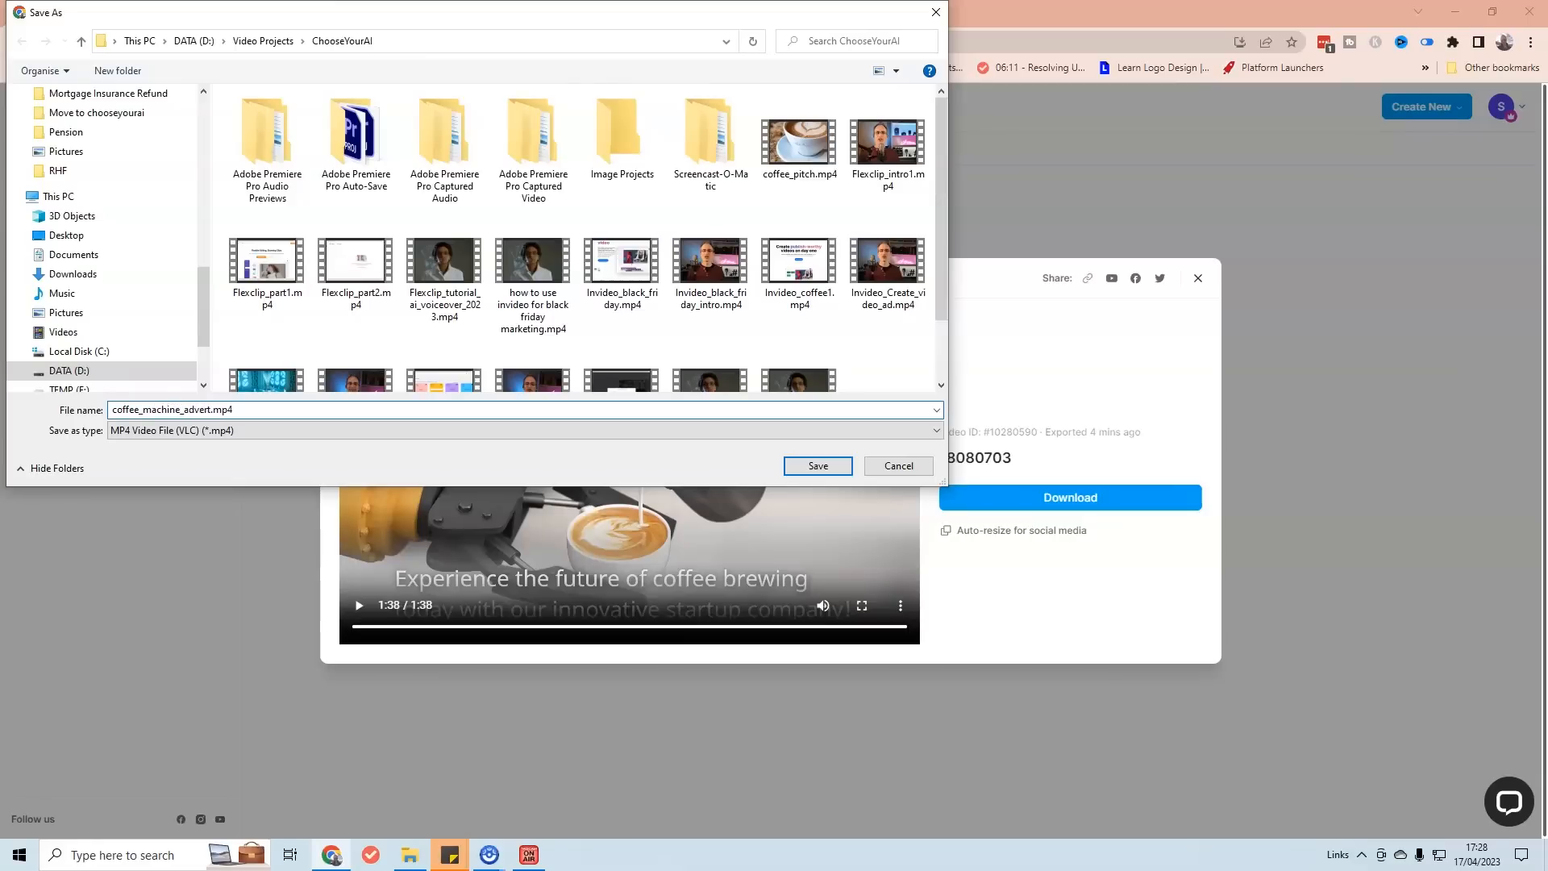
key("Return")
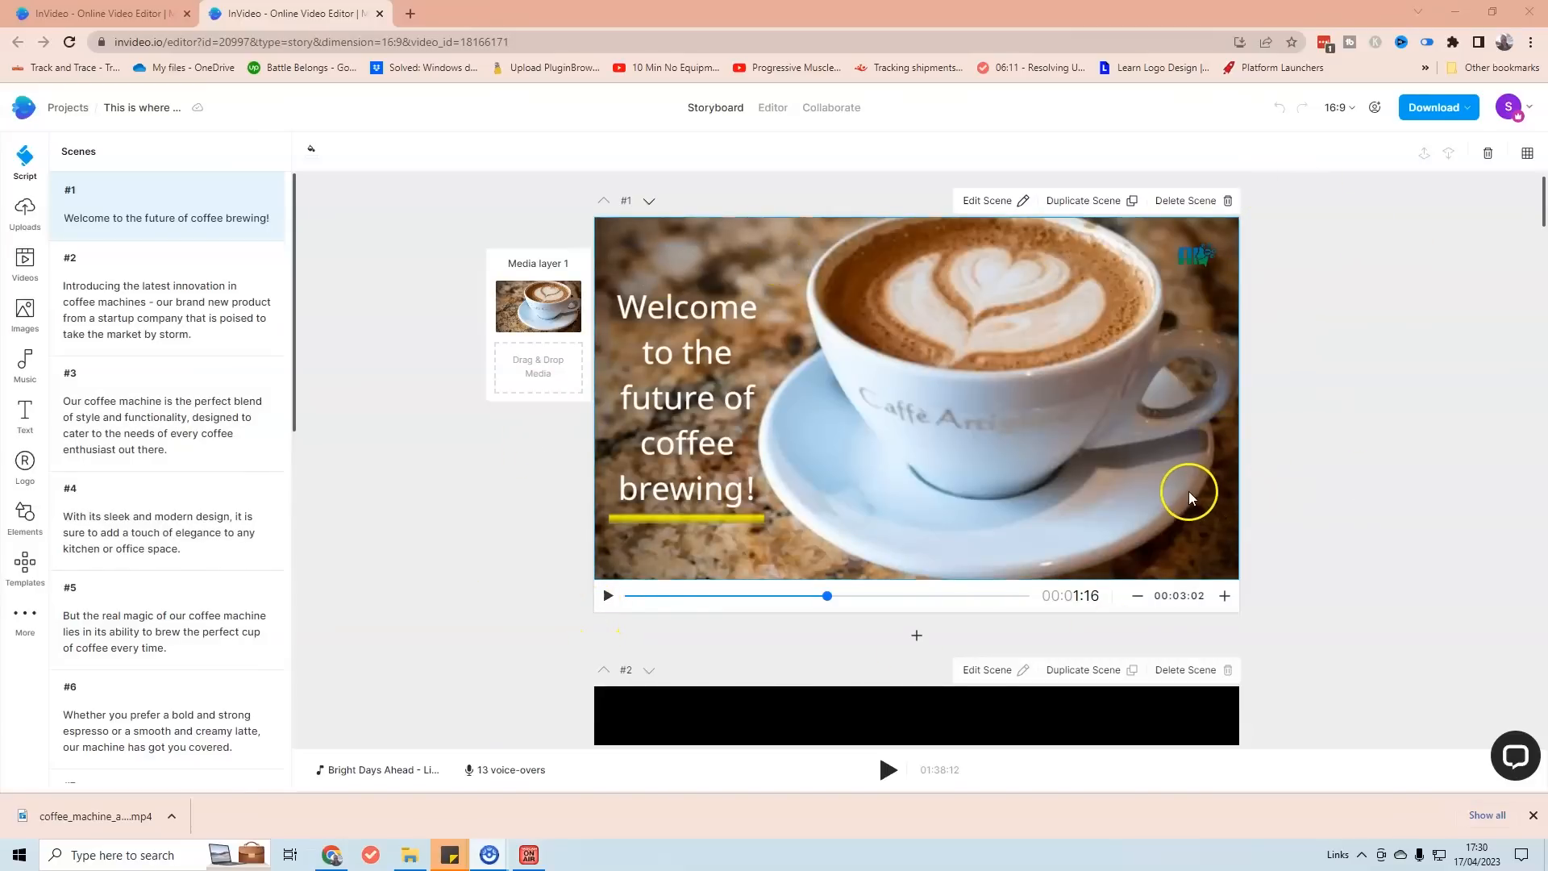
Resize the project to vertical 9:16, then widen scene #1's caption and shorten it into a three-line block low in the frame.
left_click(1357, 113)
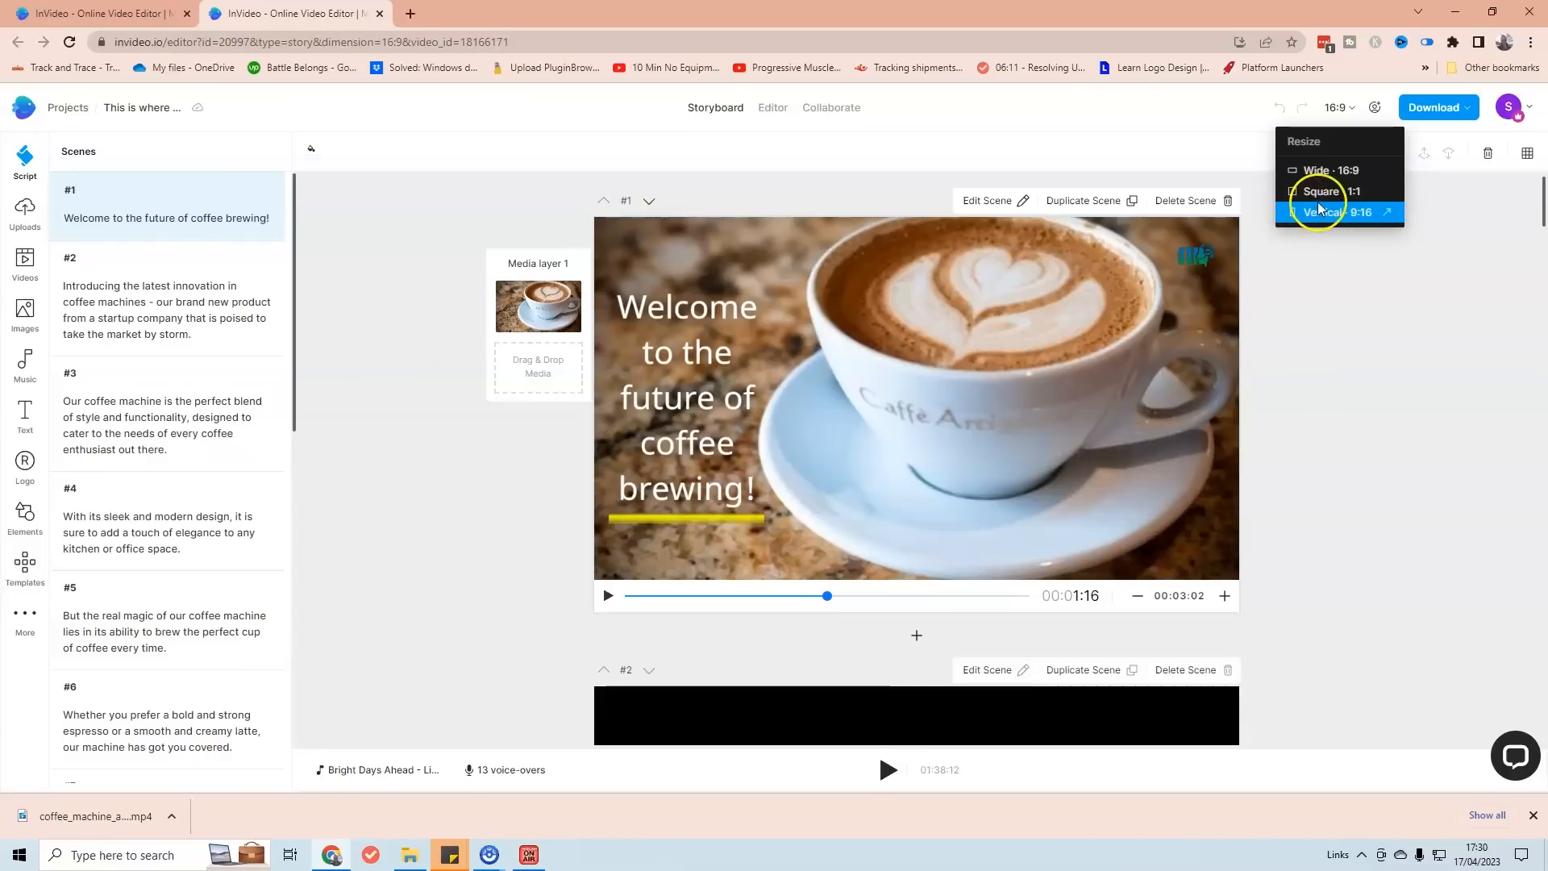
left_click(1362, 223)
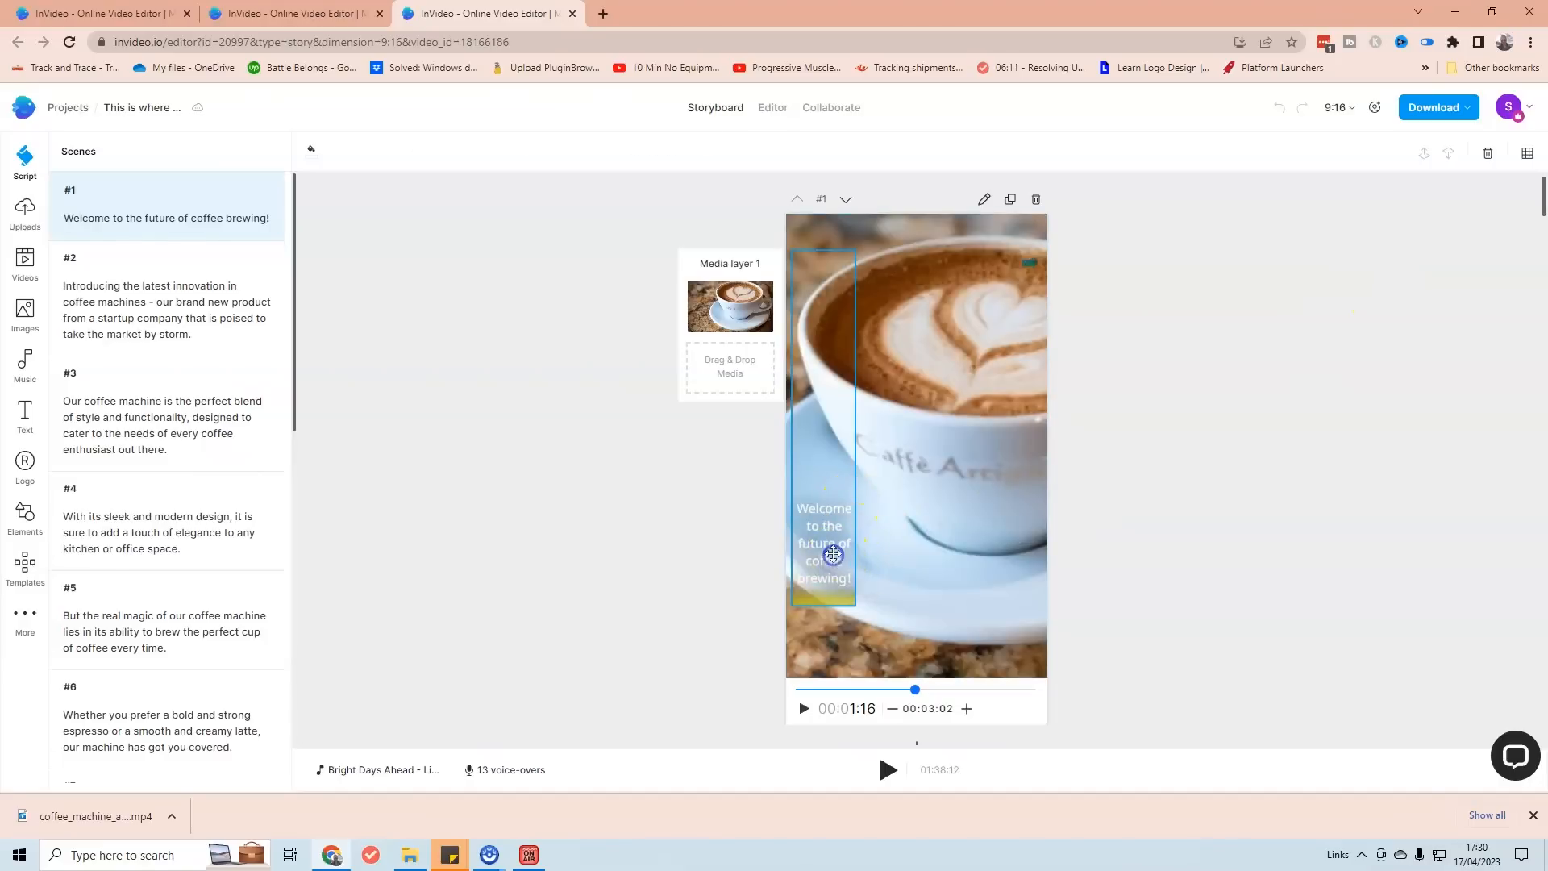
left_click(833, 555)
left_click_drag(859, 427, 1023, 445)
left_click(921, 252)
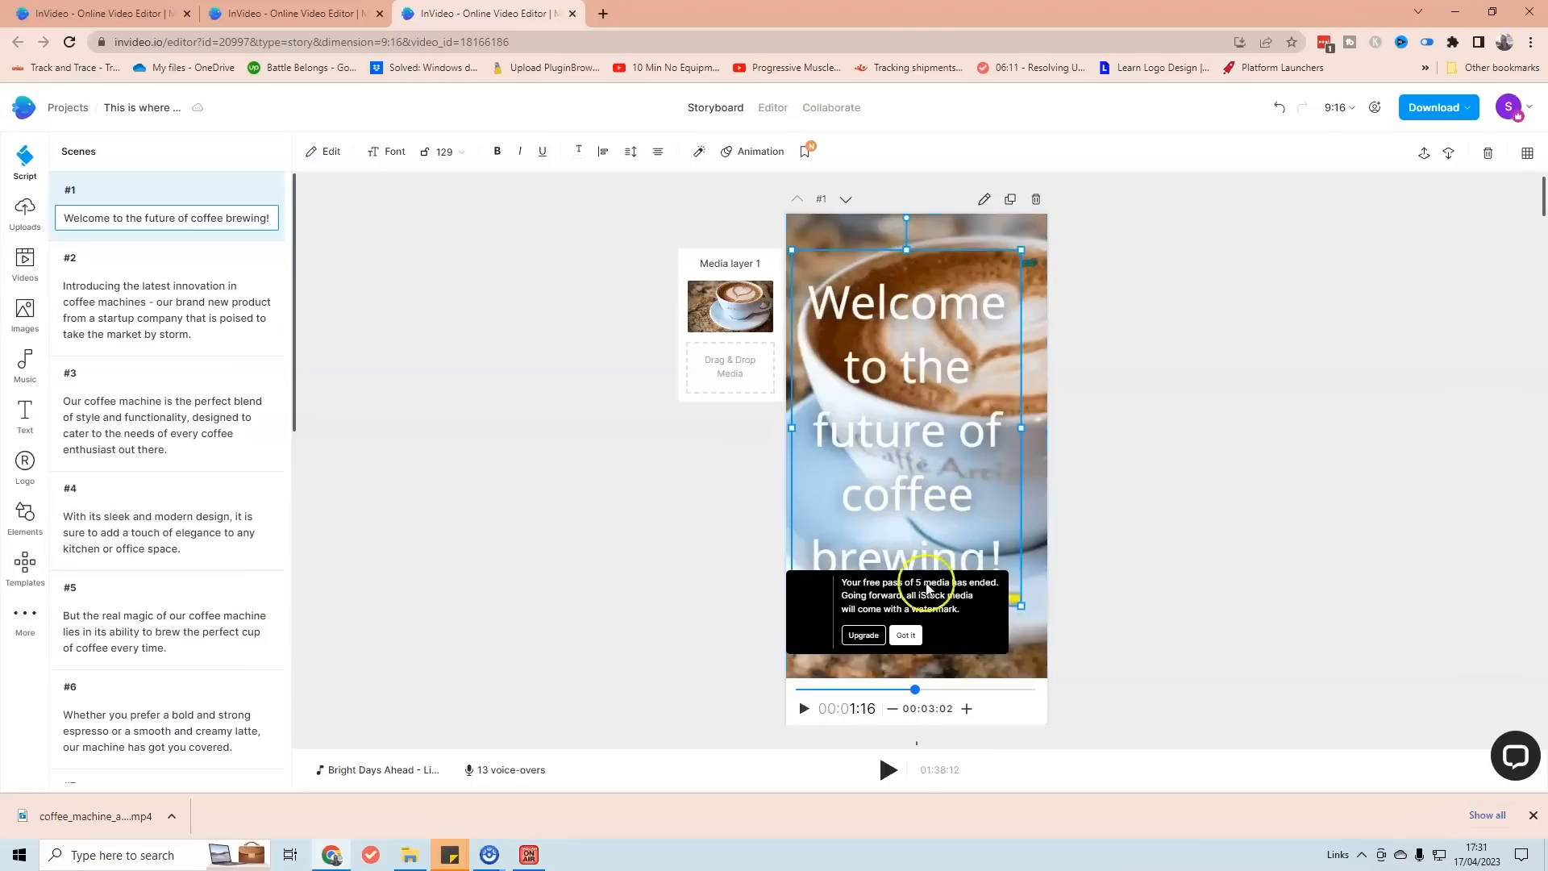
left_click(903, 635)
left_click(903, 636)
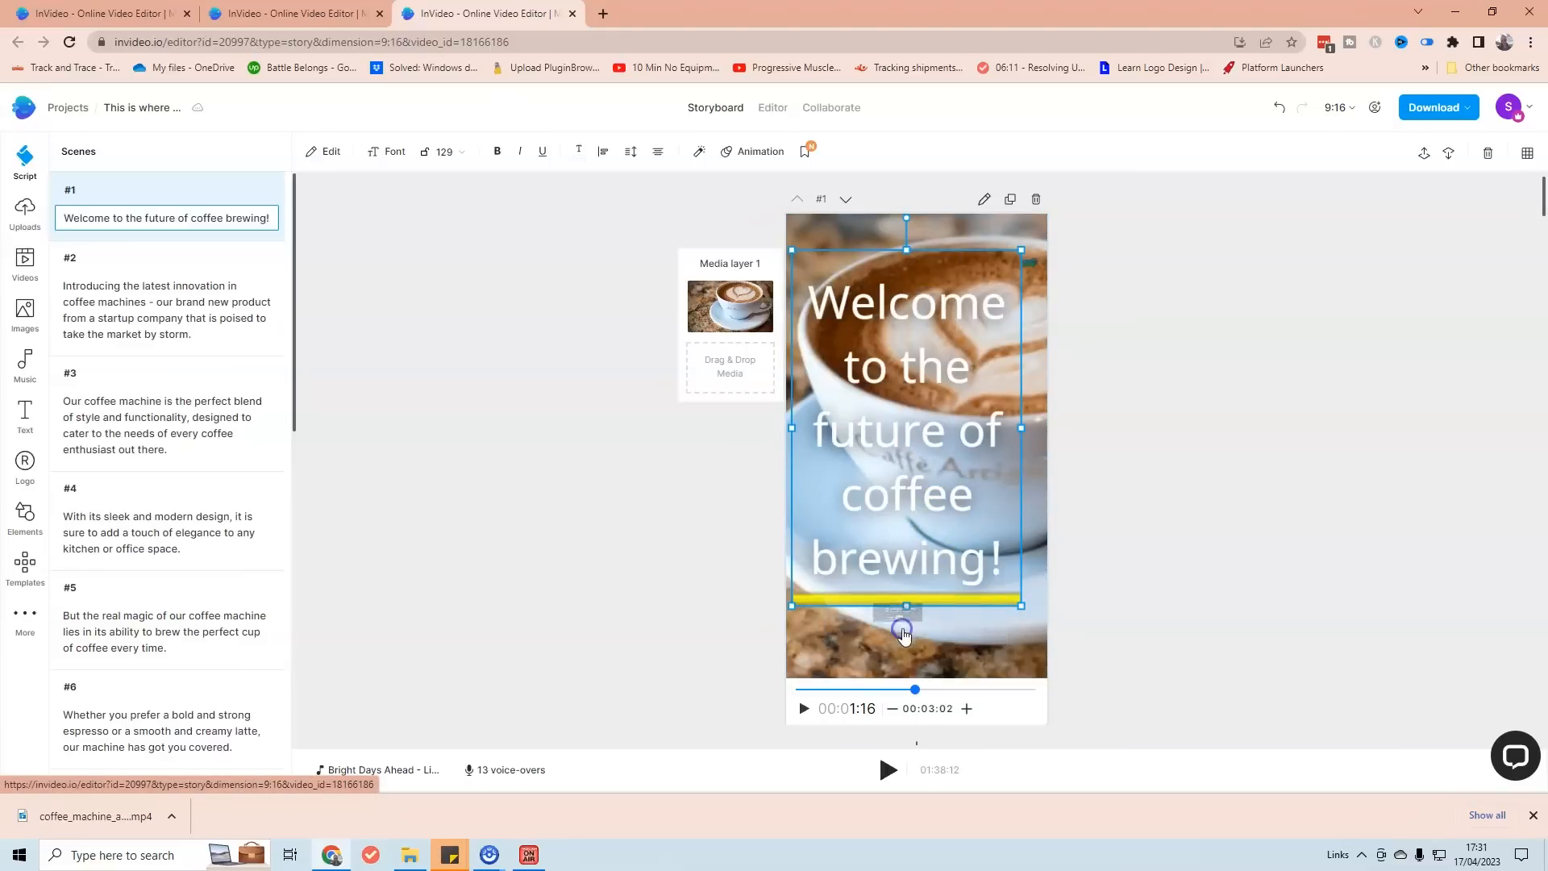
left_click_drag(907, 253, 961, 534)
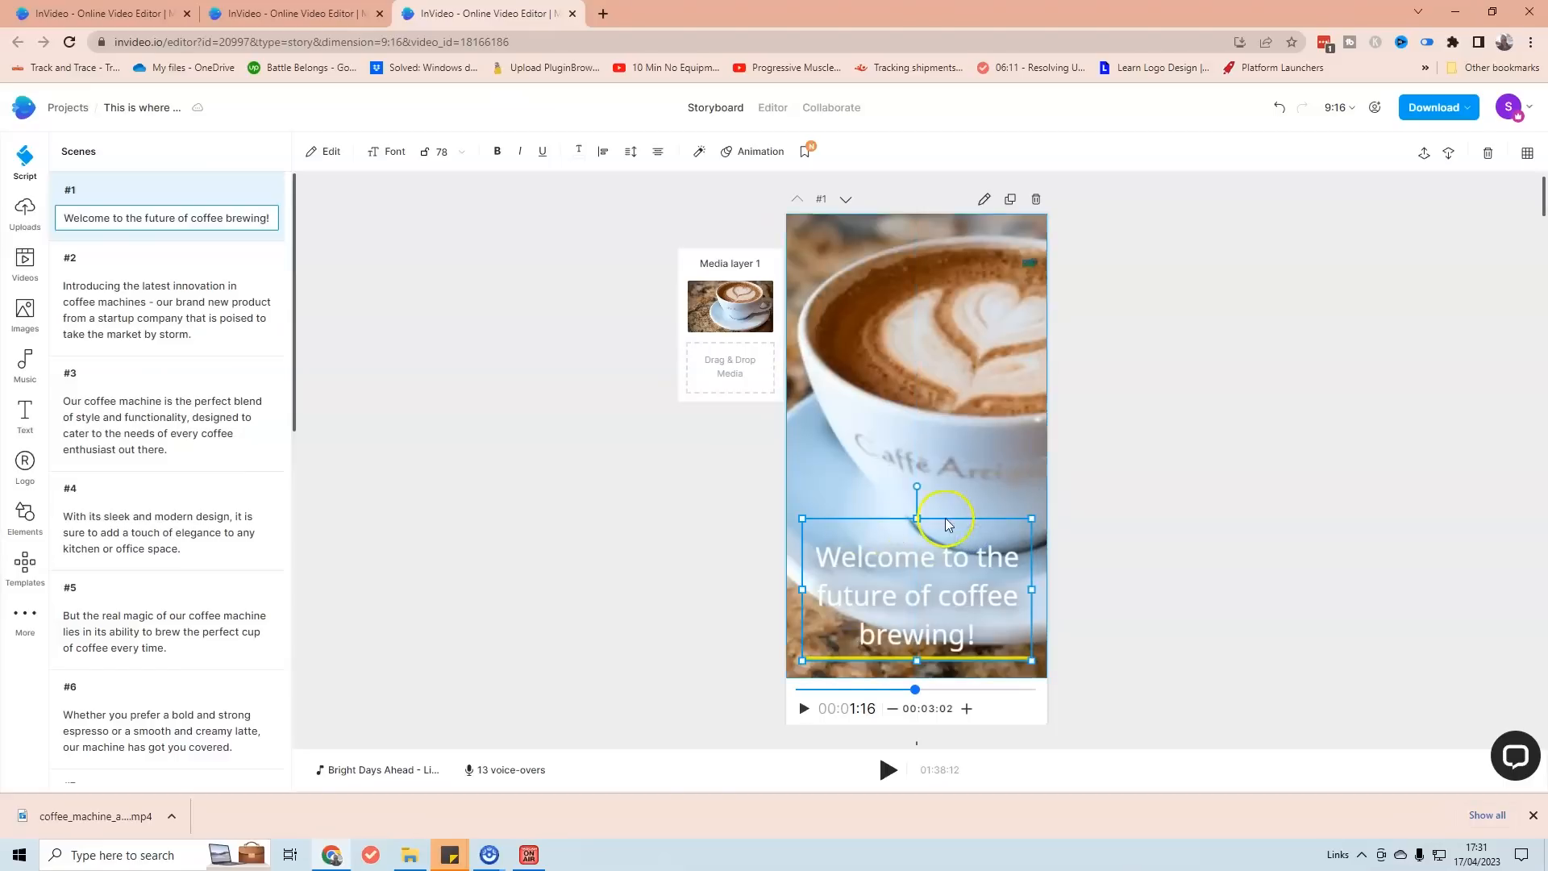
left_click(704, 546)
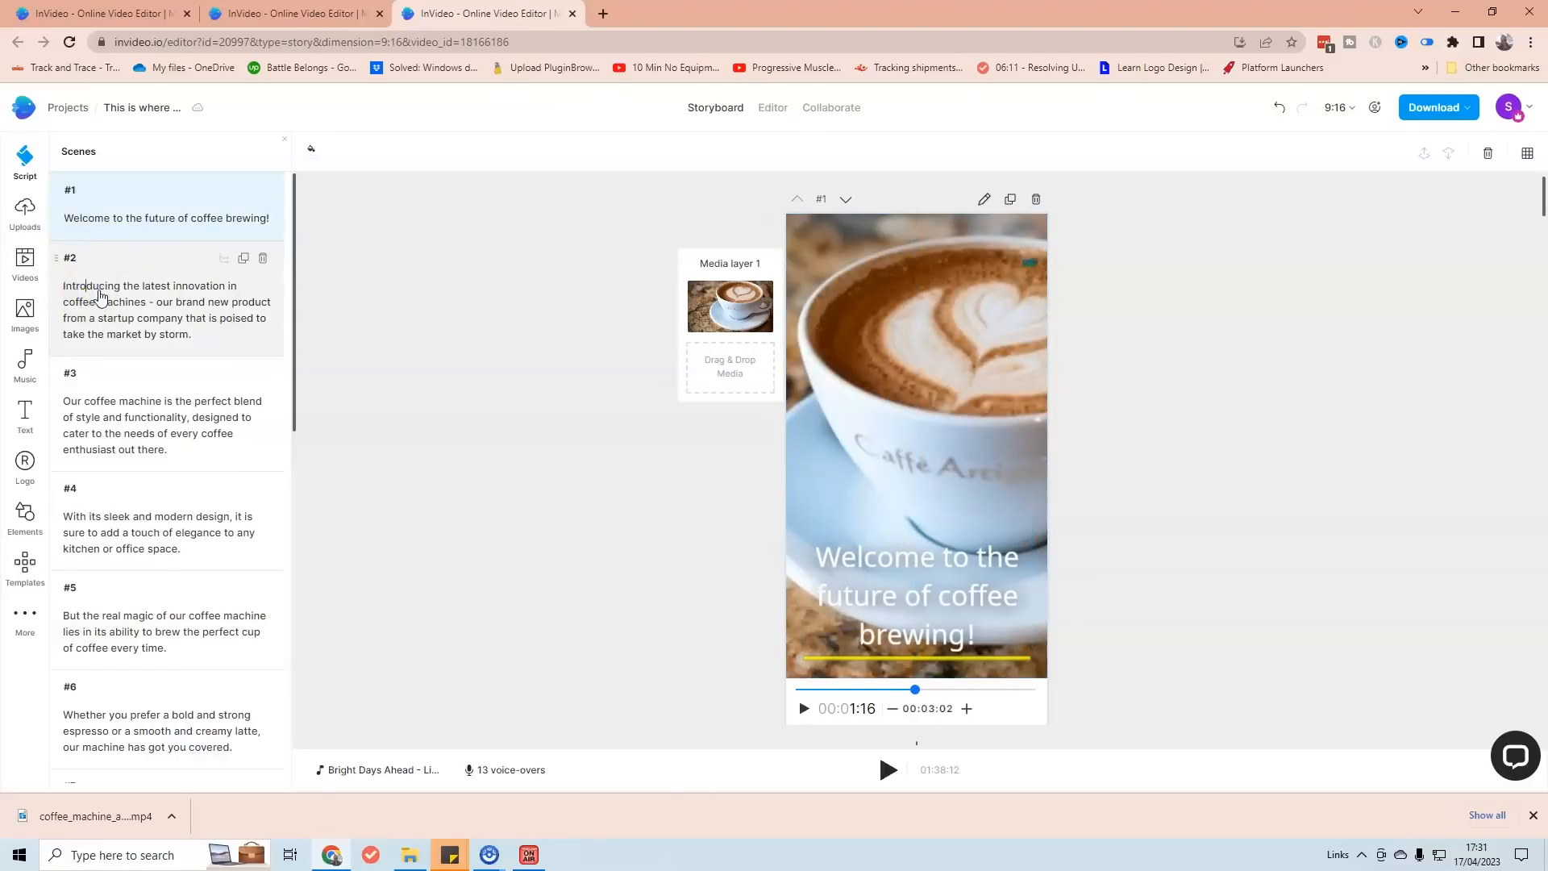
Review the vertical layout of scenes #2, #3 and #6, and play scene #6 to check its framing.
left_click(100, 297)
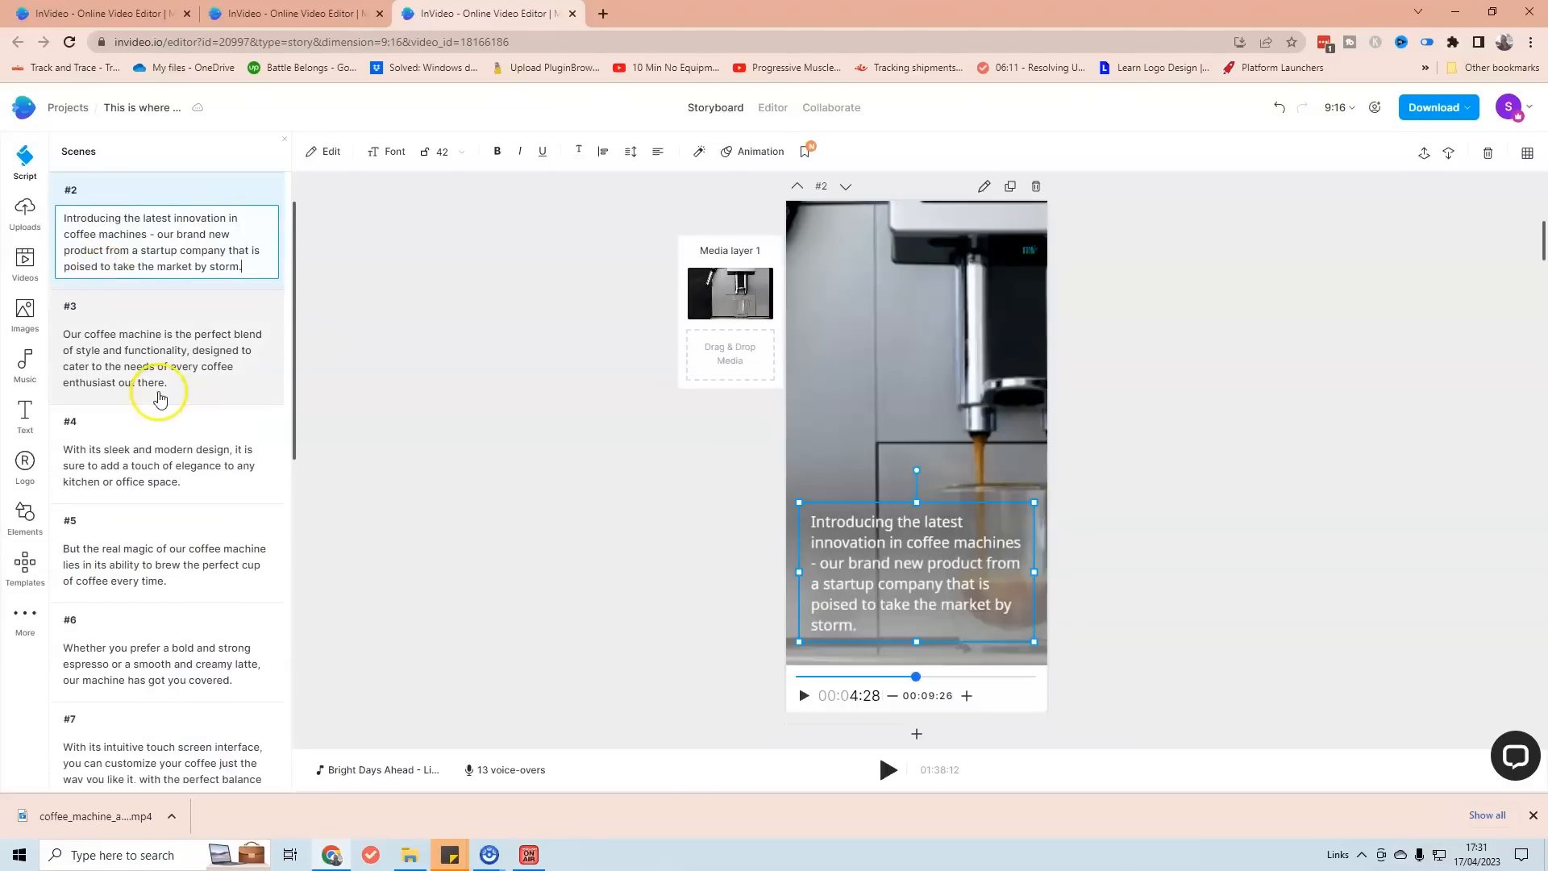
left_click(159, 395)
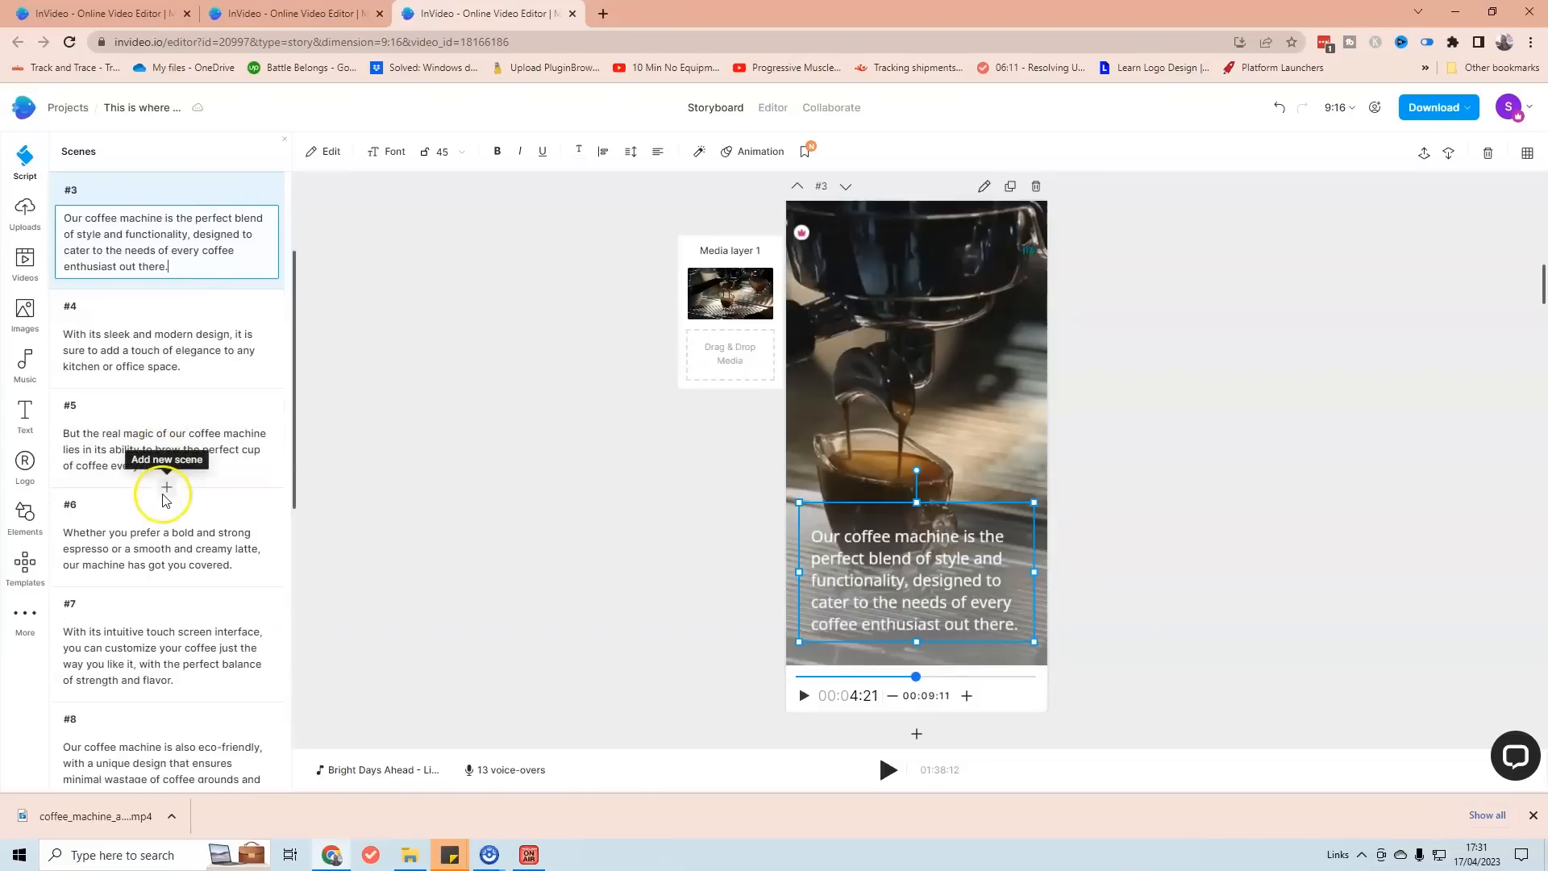
left_click(154, 517)
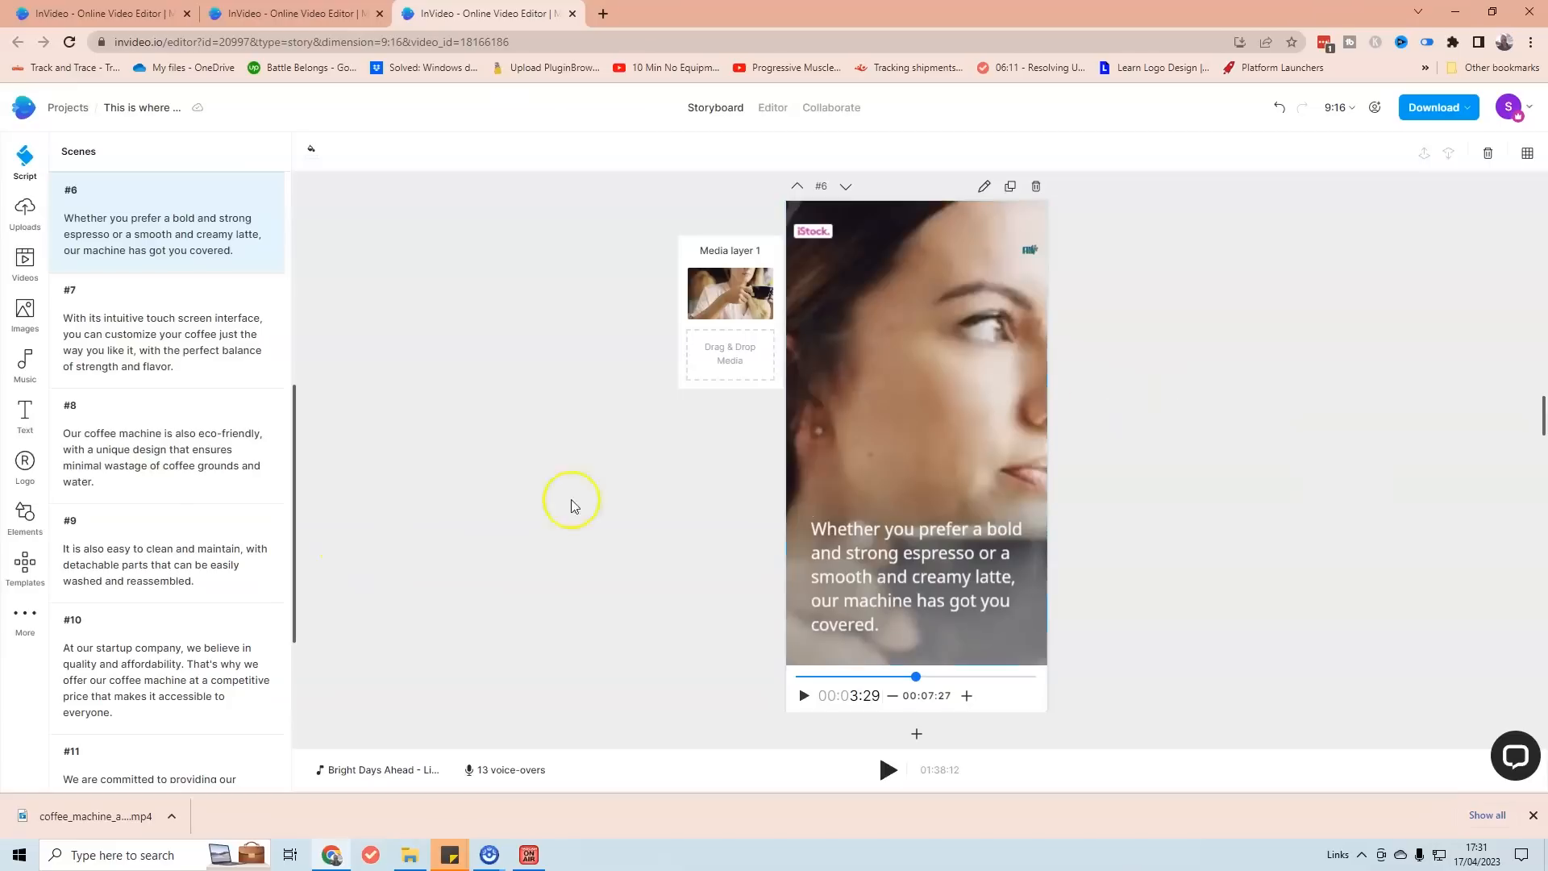
left_click(801, 696)
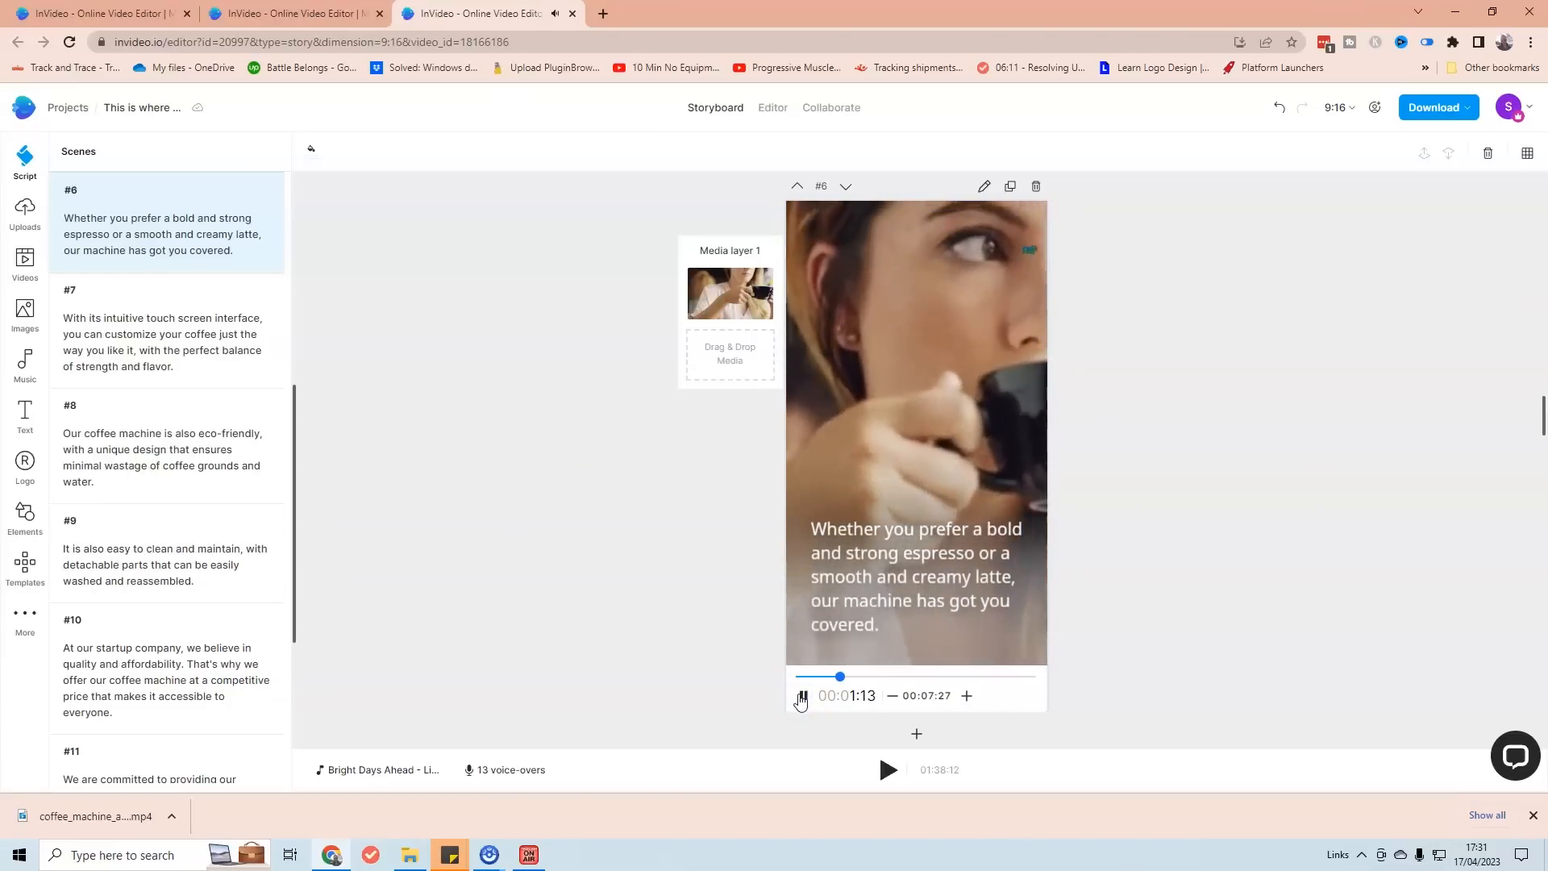
left_click(998, 361)
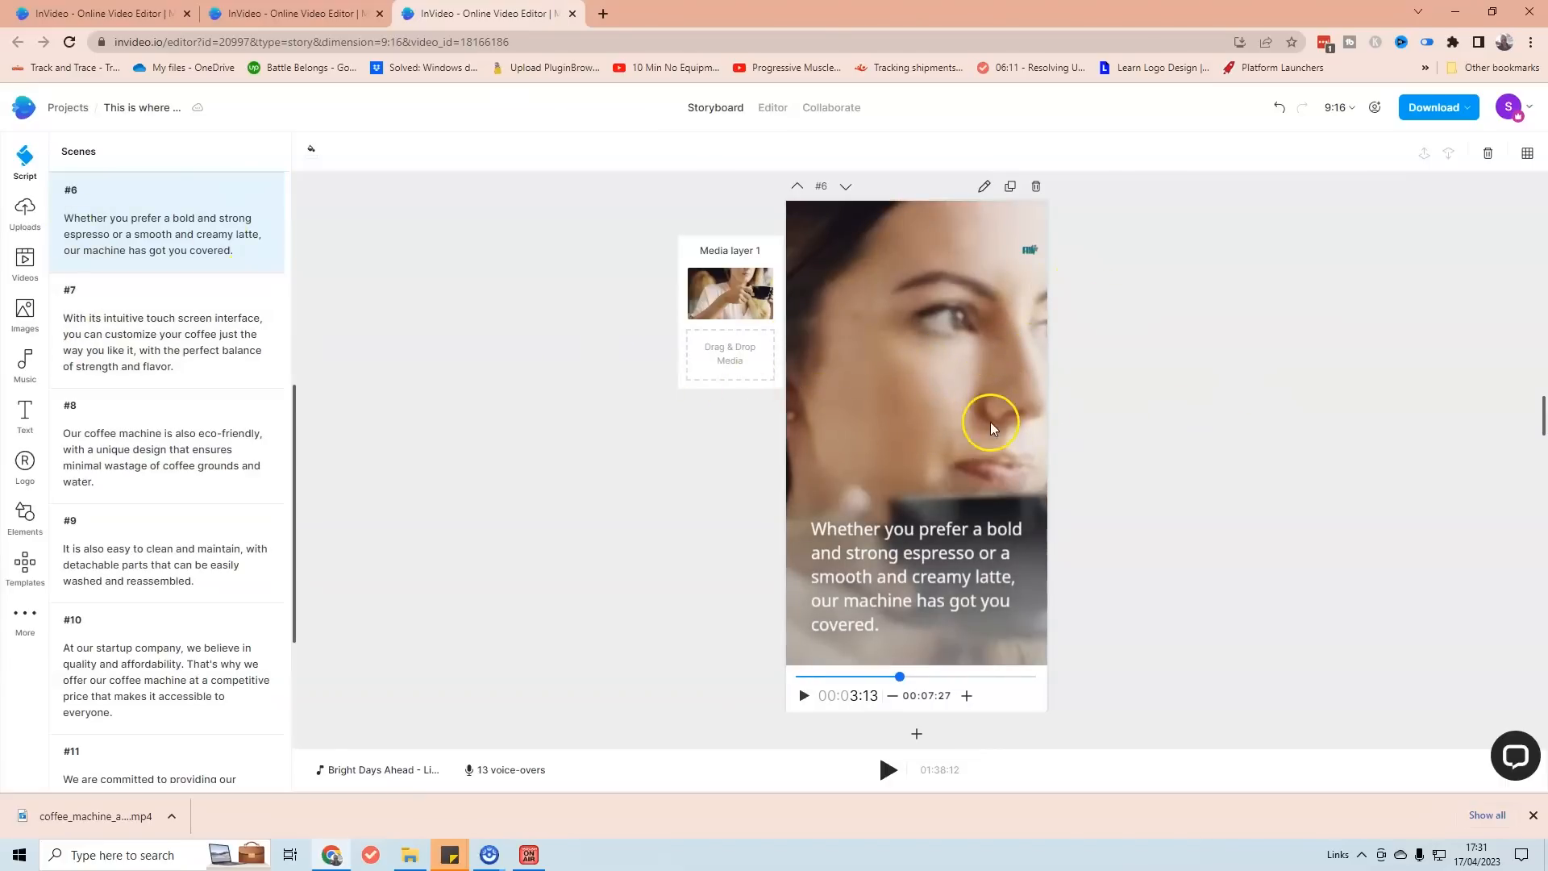
Shift scene #6's video clip to the left and extend its right edge to fill the vertical frame.
left_click(851, 412)
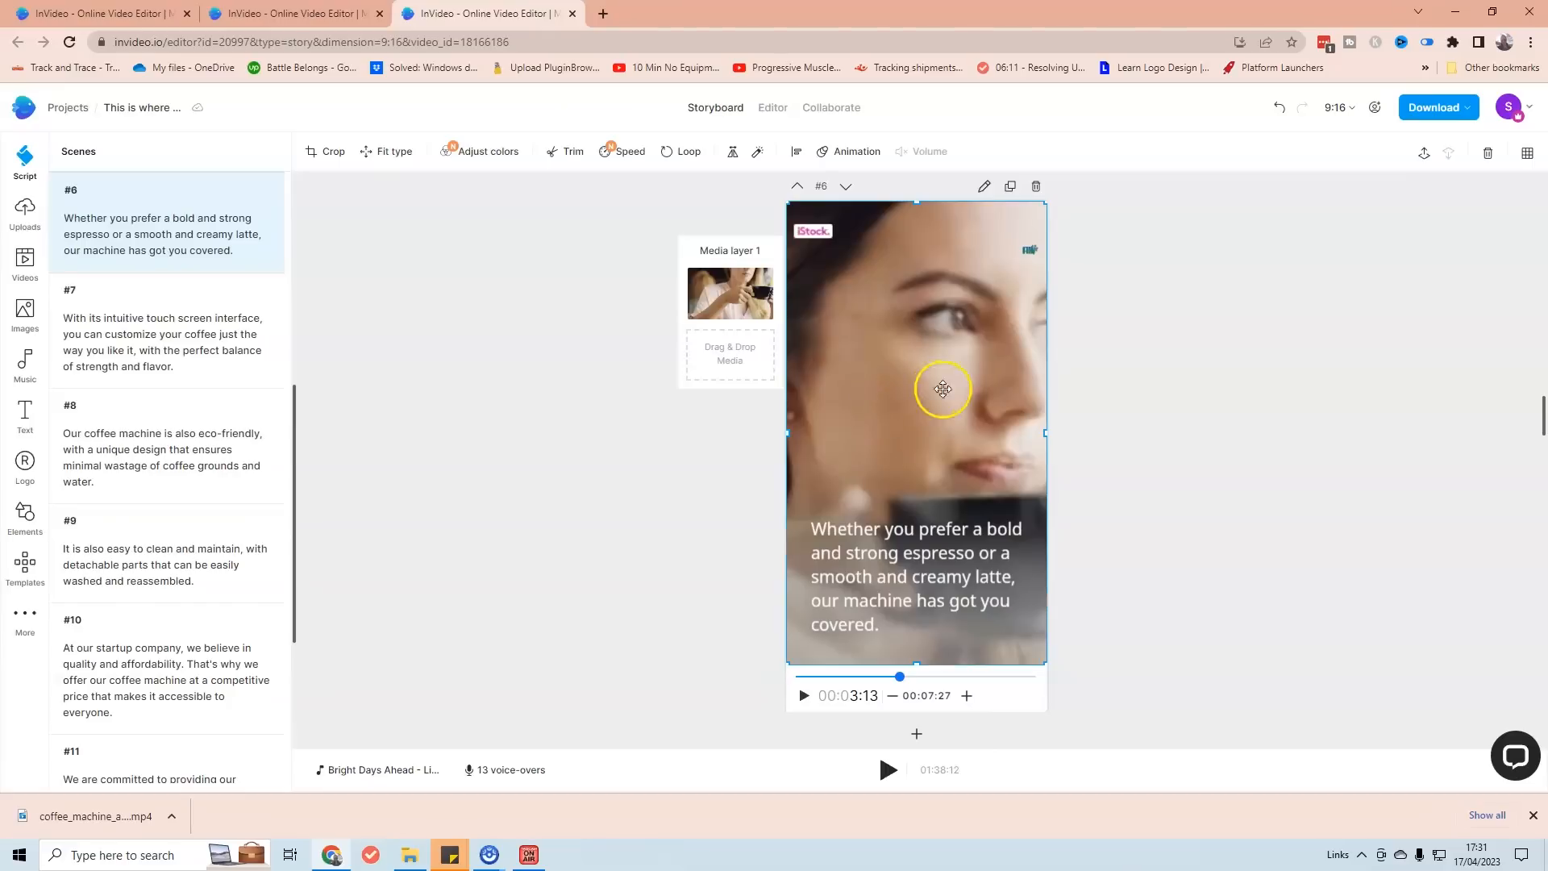
left_click_drag(952, 394, 904, 392)
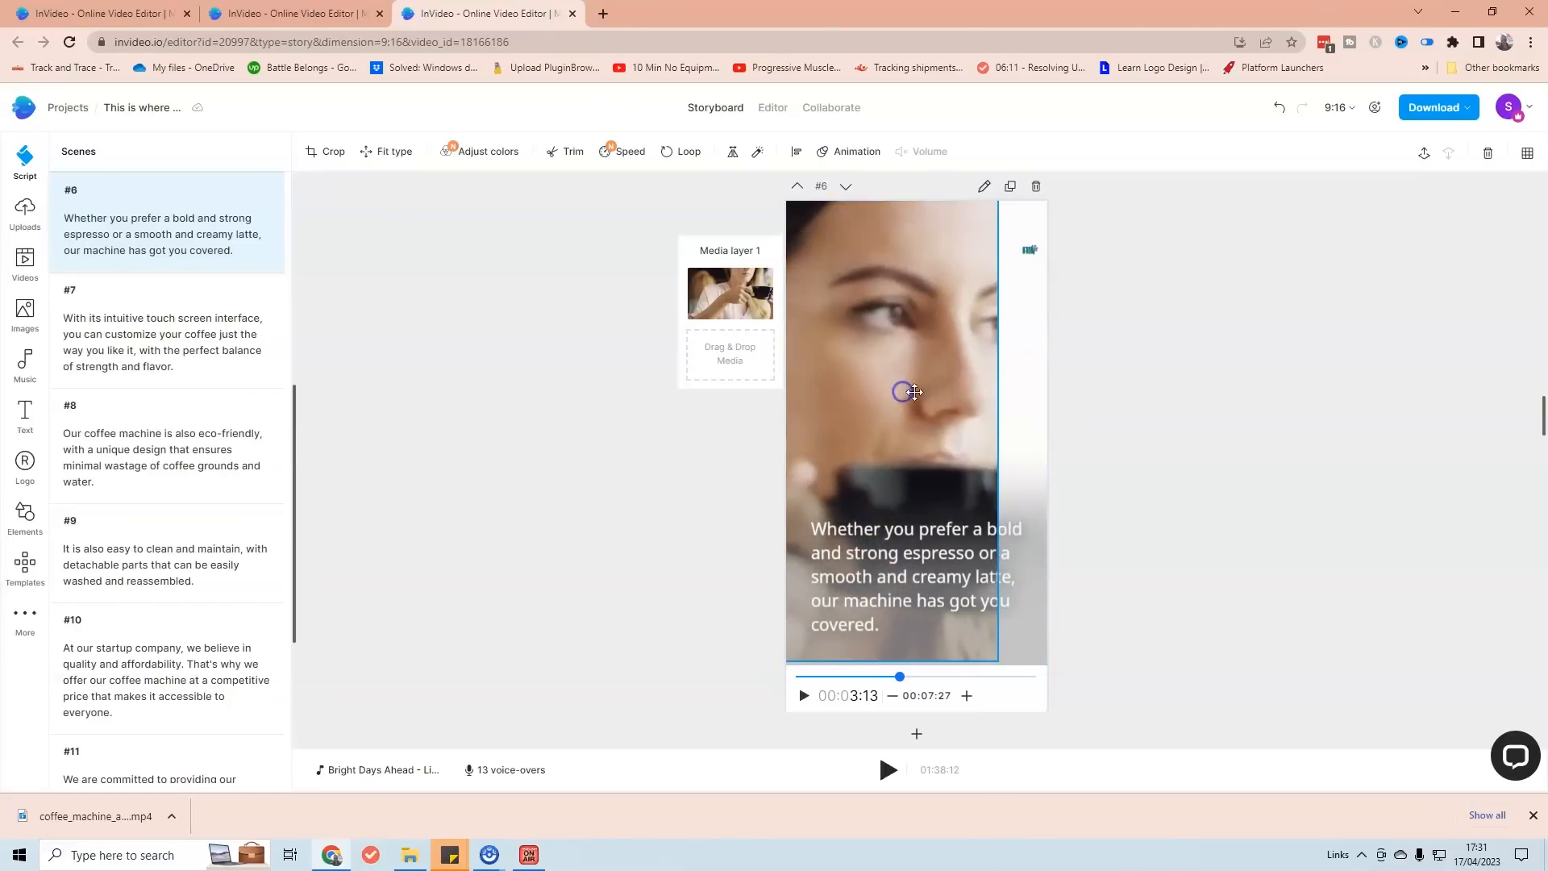
left_click_drag(1001, 427, 1047, 438)
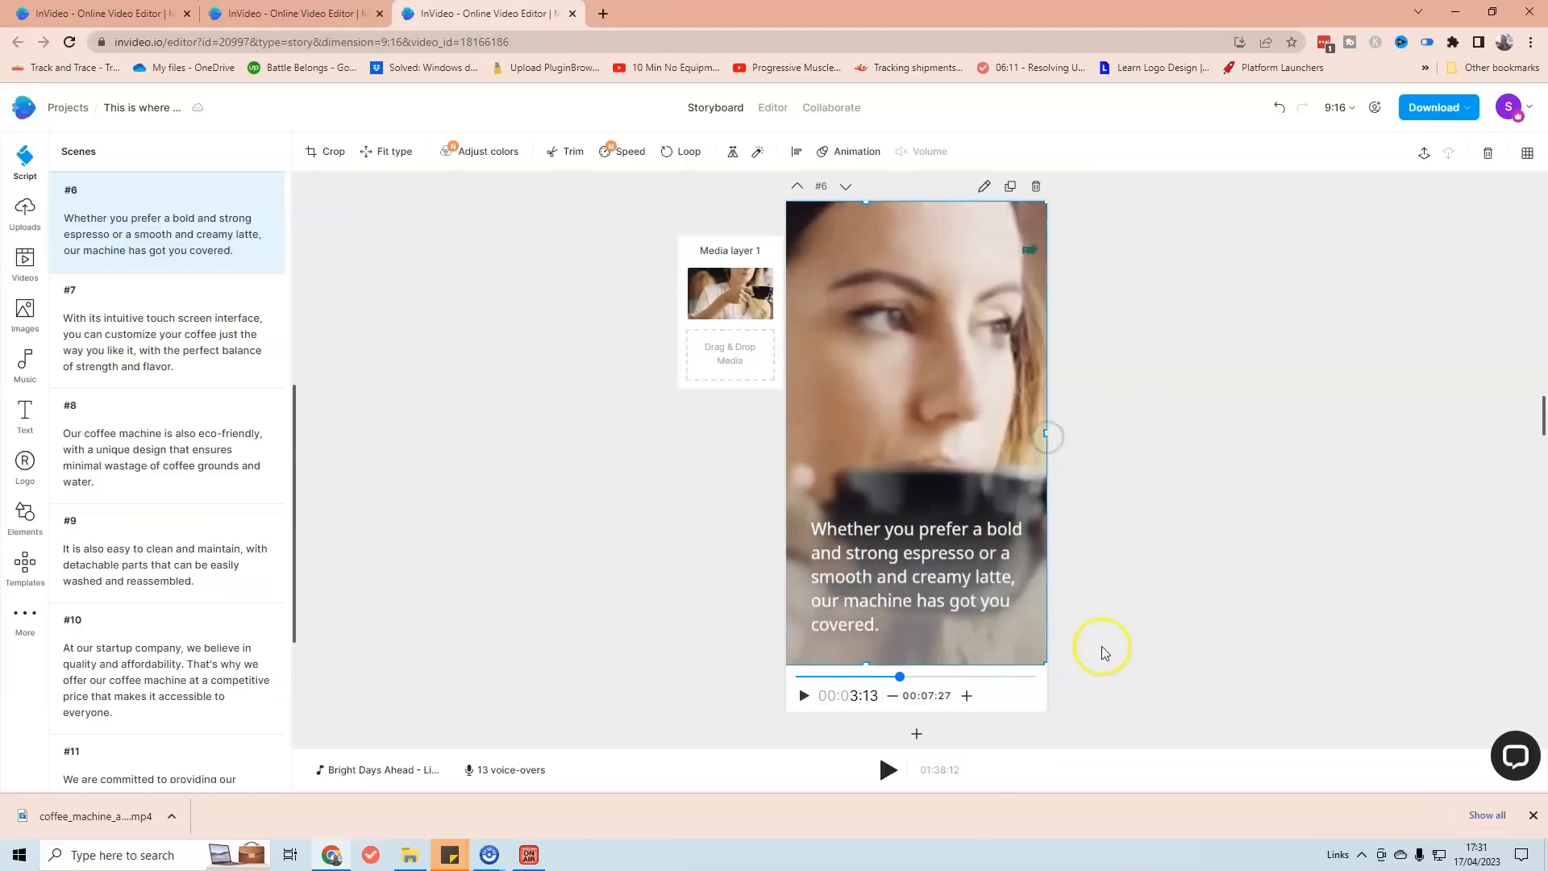
mouse_move(864, 396)
left_mouse_down()
mouse_move(1019, 384)
mouse_move(978, 460)
mouse_move(988, 346)
mouse_move(965, 397)
mouse_move(867, 399)
left_mouse_up()
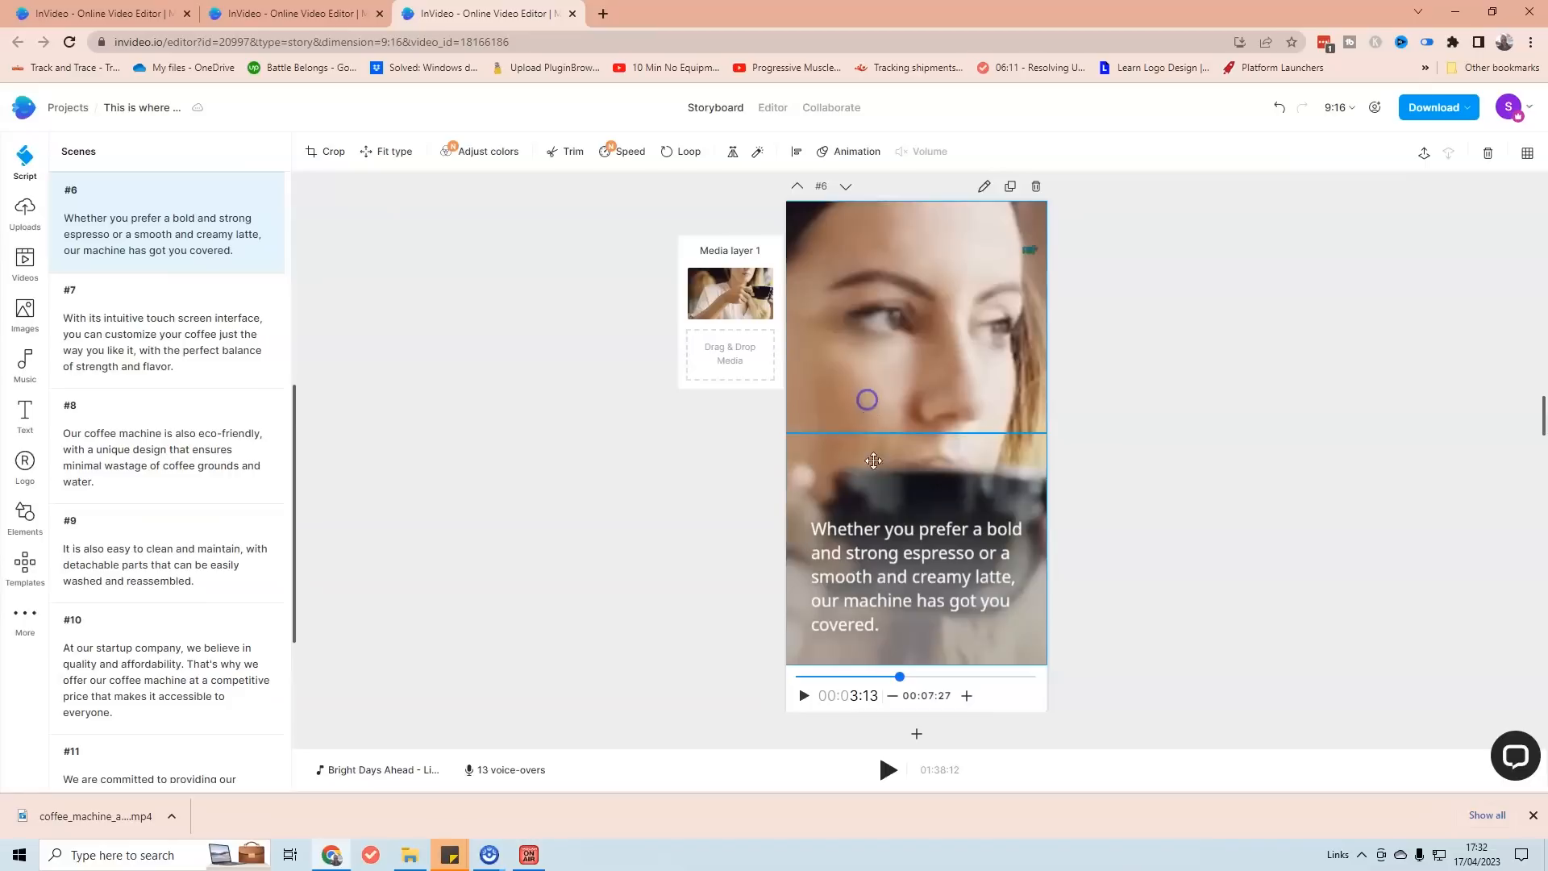
Play scene #6 to check the reframed clip, and select scene #9 in the script.
left_click(803, 695)
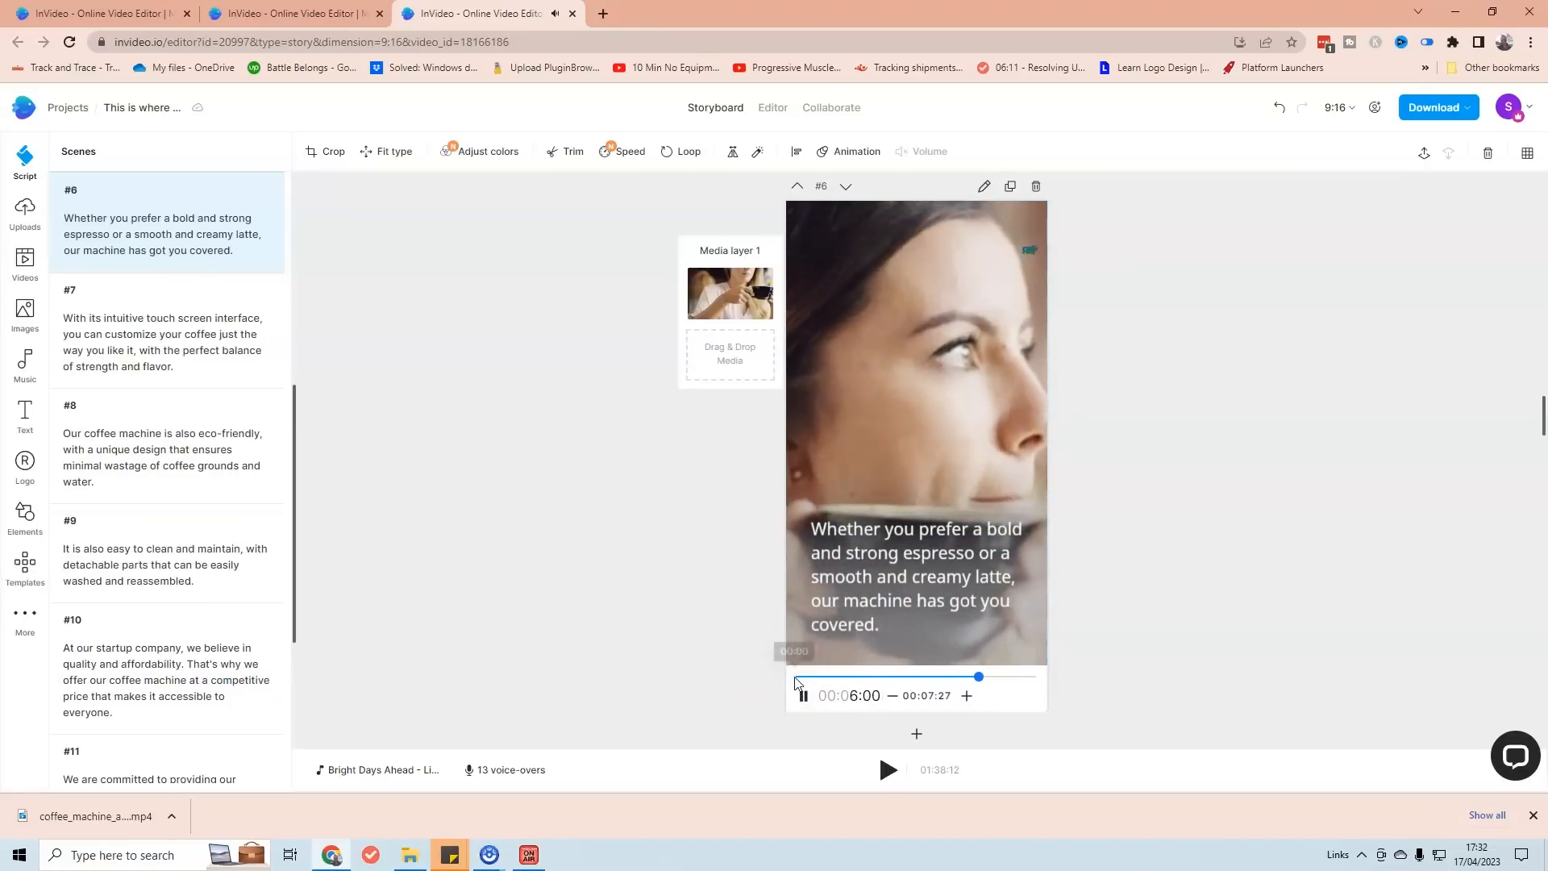
left_click(804, 696)
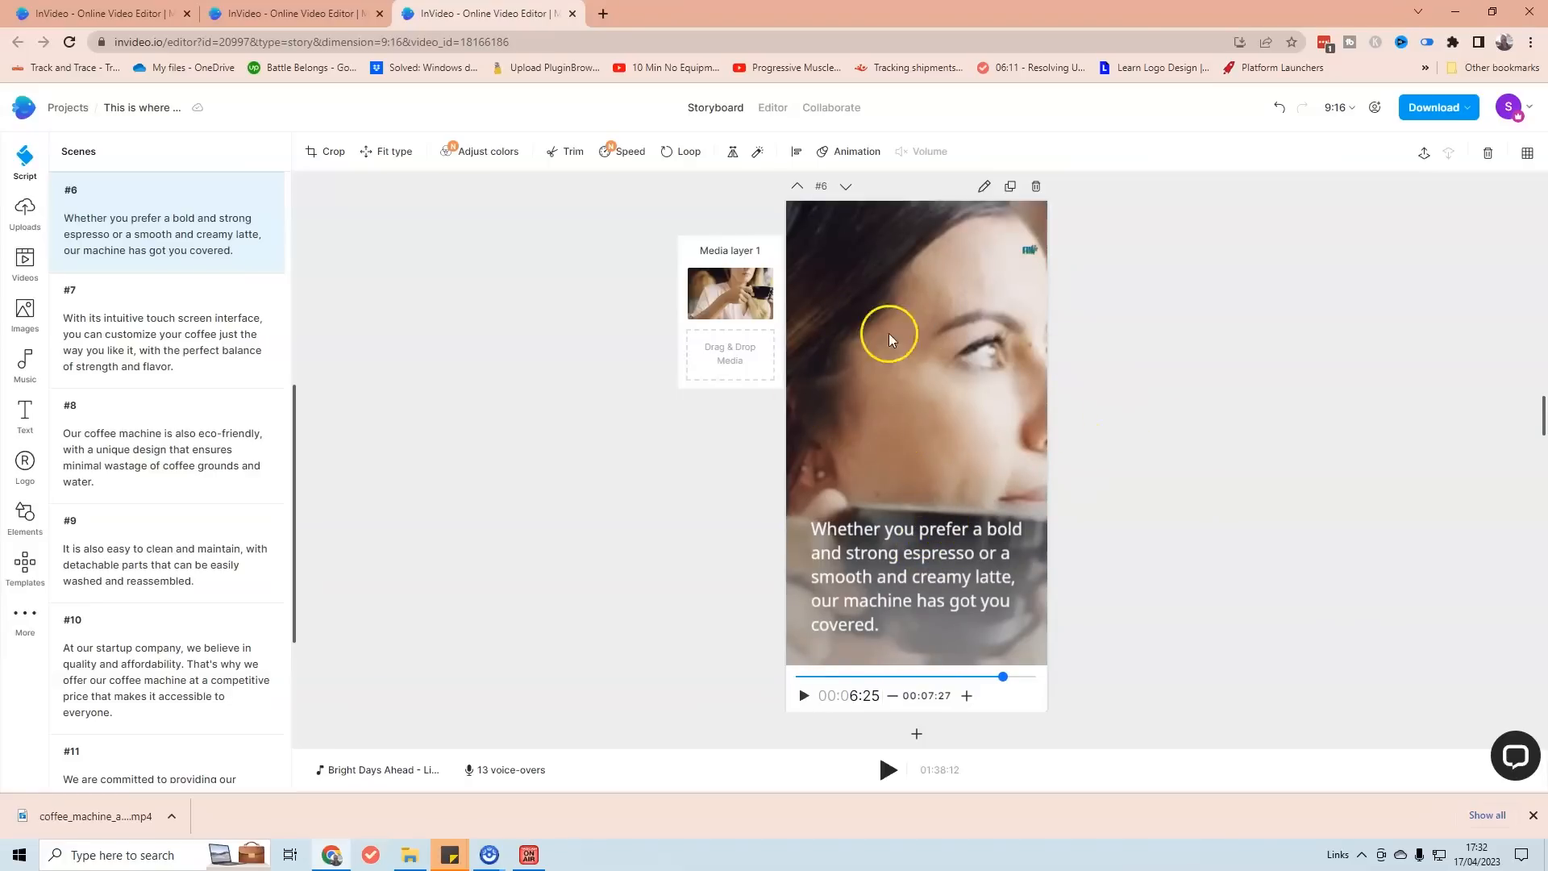
left_click(149, 545)
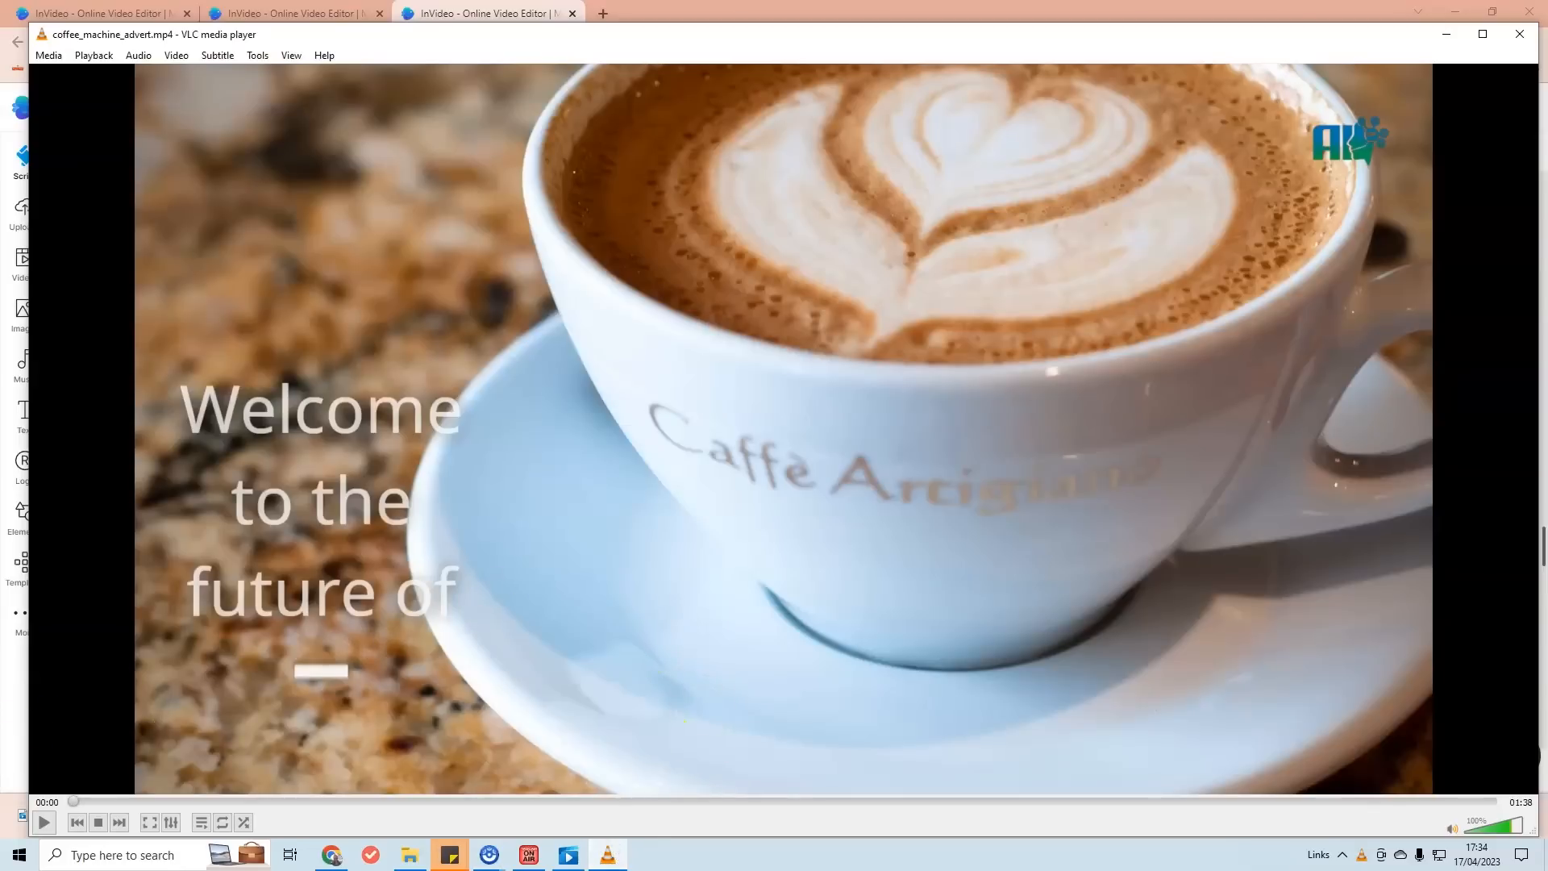
Play the exported coffee_machine_advert.mp4 in VLC media player and view it full screen.
left_click(43, 822)
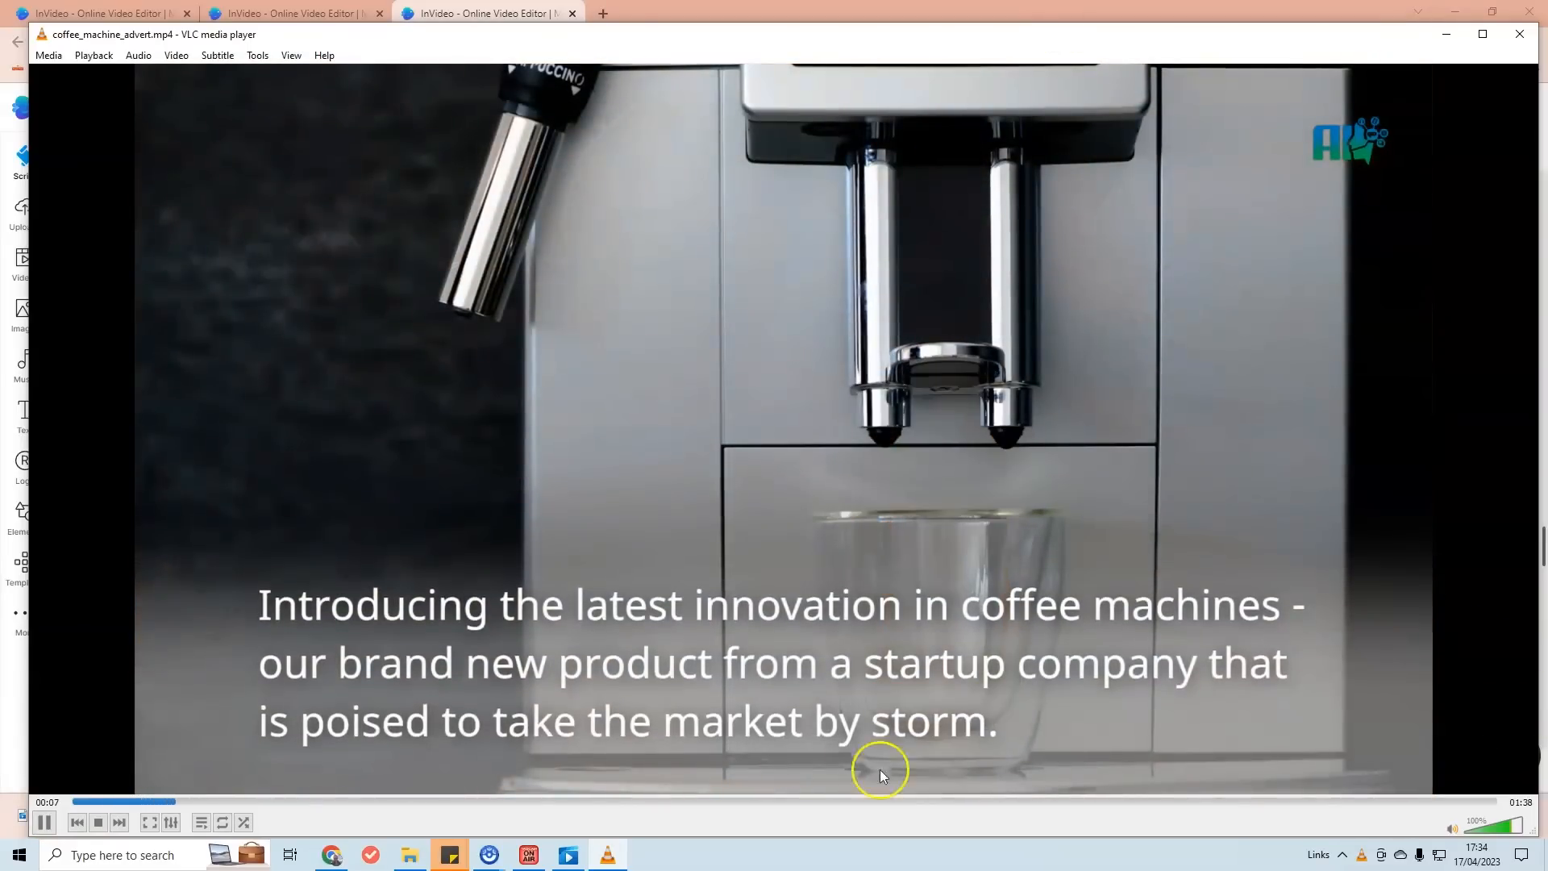
left_click(150, 823)
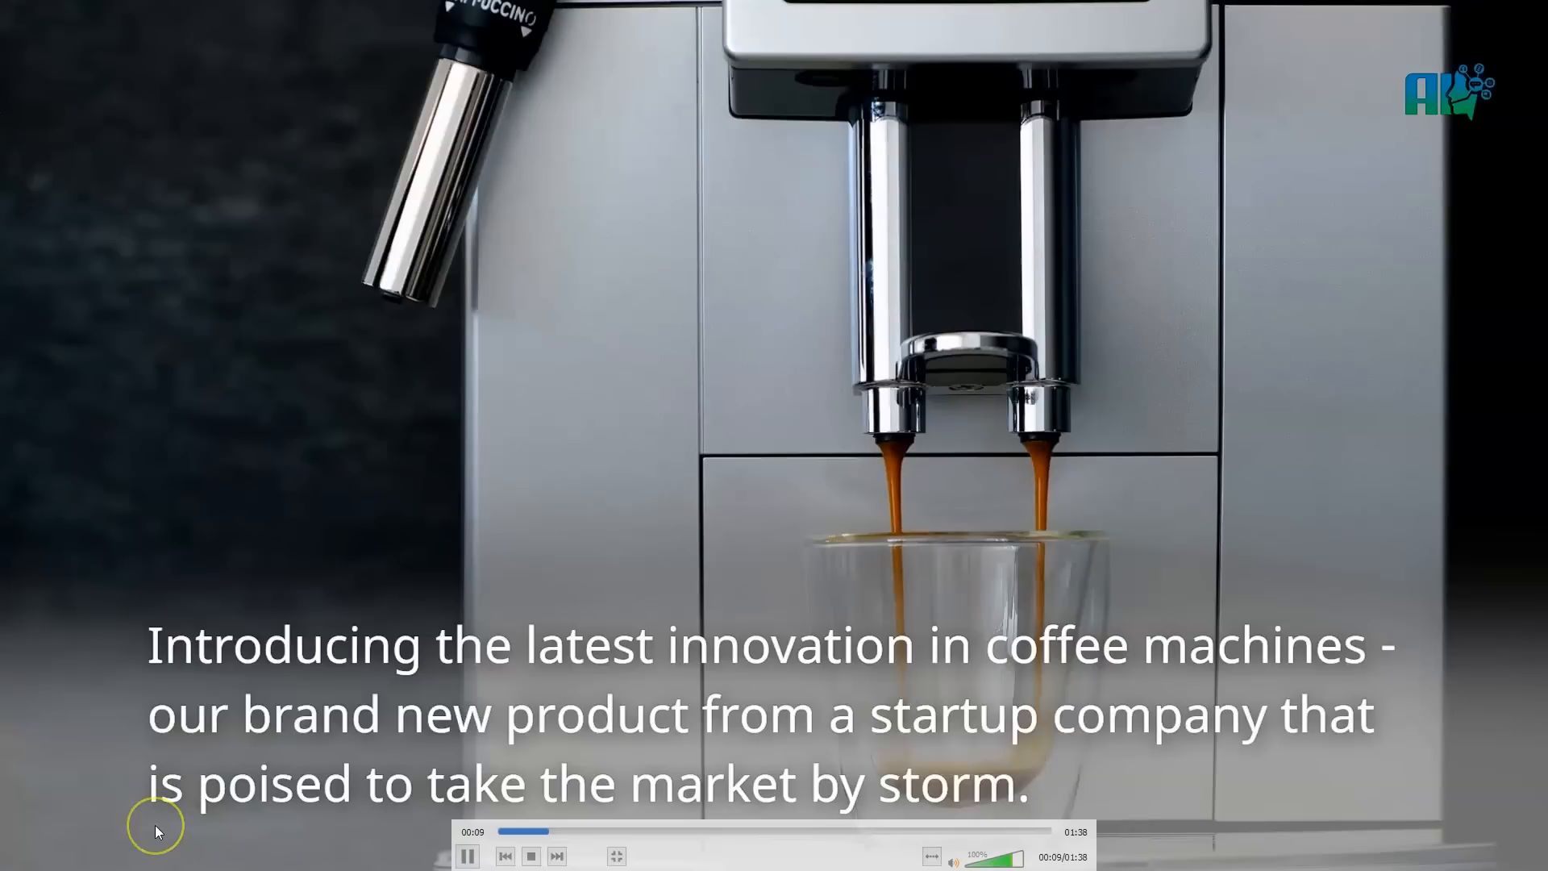